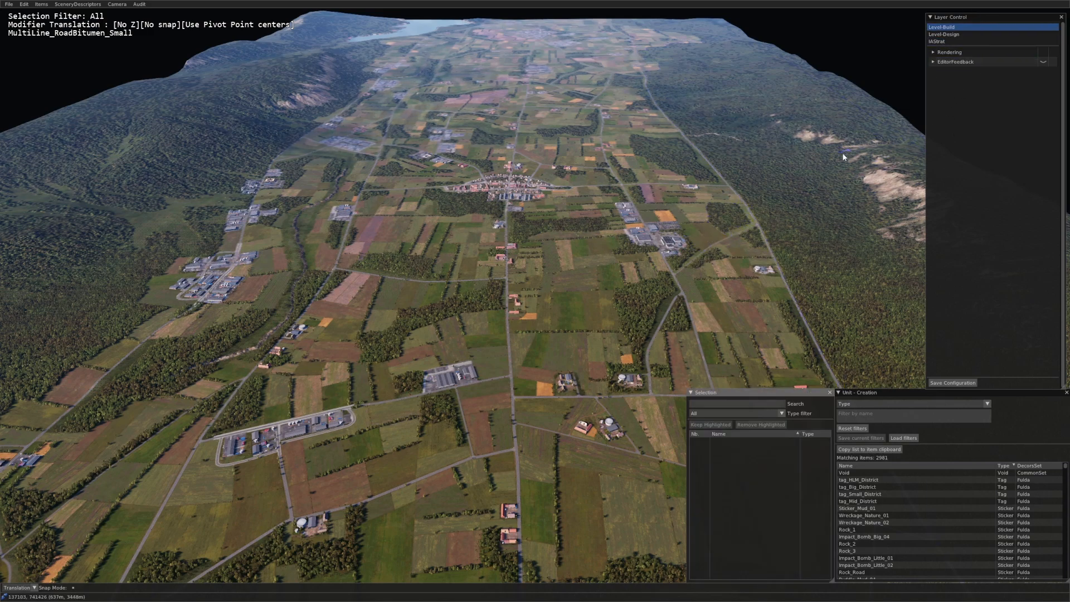
Step: Toggle the Layer Control window off and back on
{"action": "key", "text": "l"}
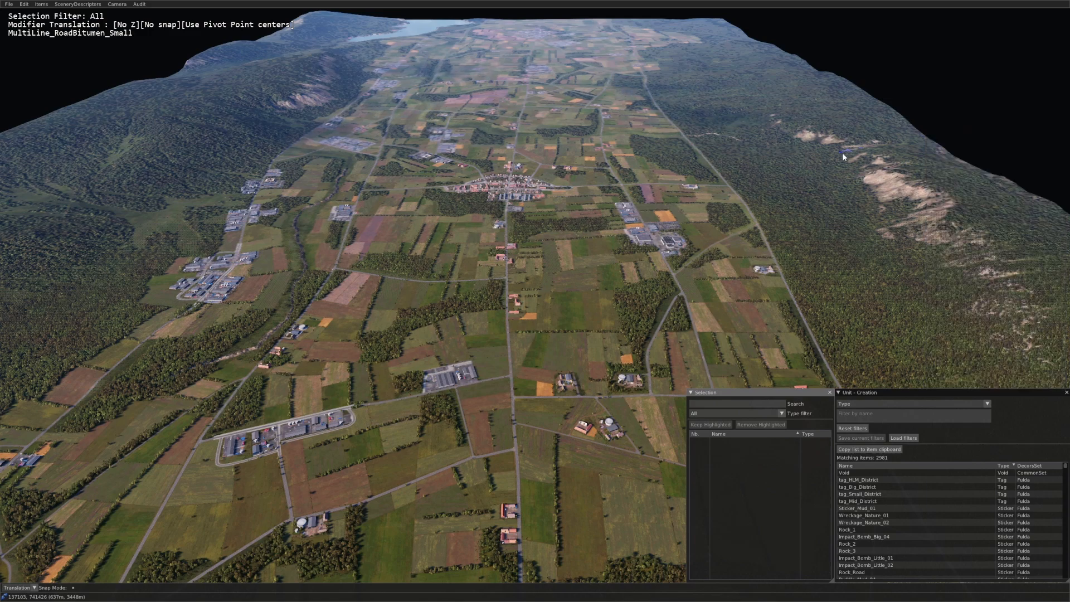
{"action": "key", "text": "l"}
{"action": "key", "text": "l"}
{"action": "key", "text": "l"}
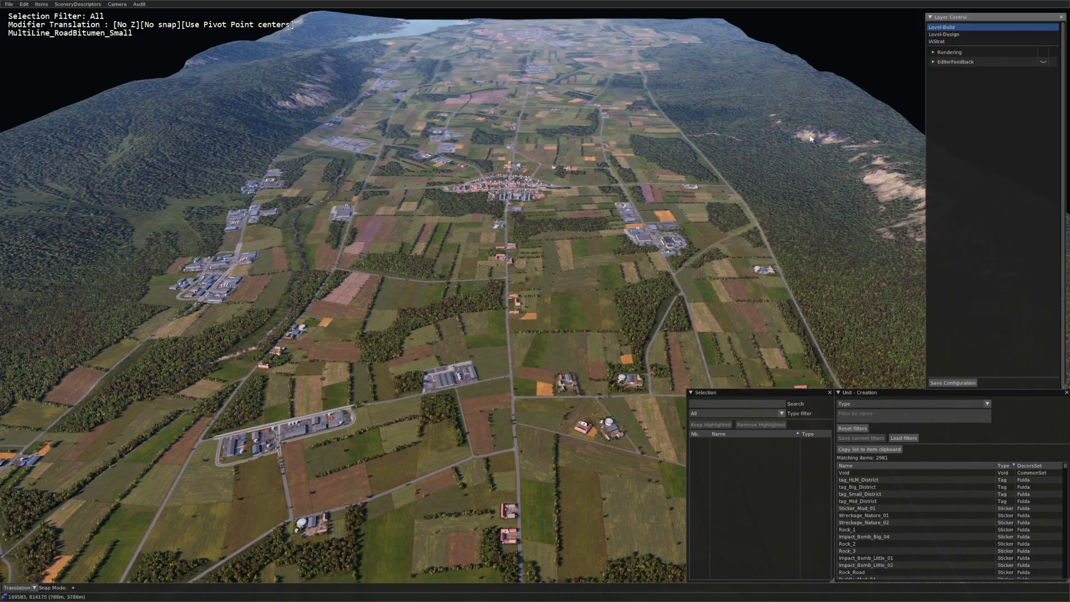
{"action": "left_click", "coordinate": [41, 4]}
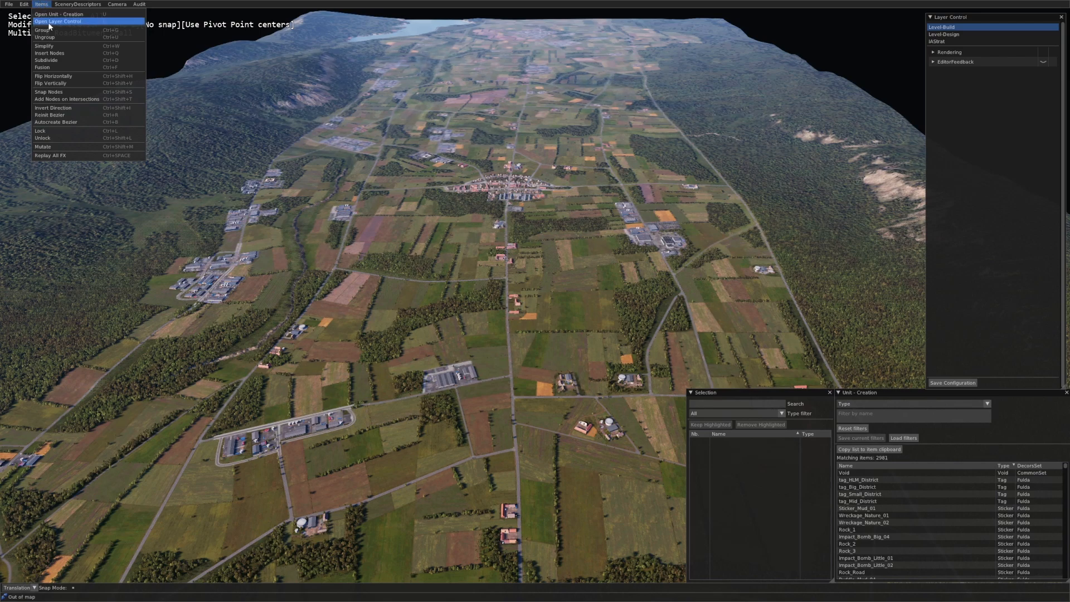
{"action": "left_click", "coordinate": [57, 21]}
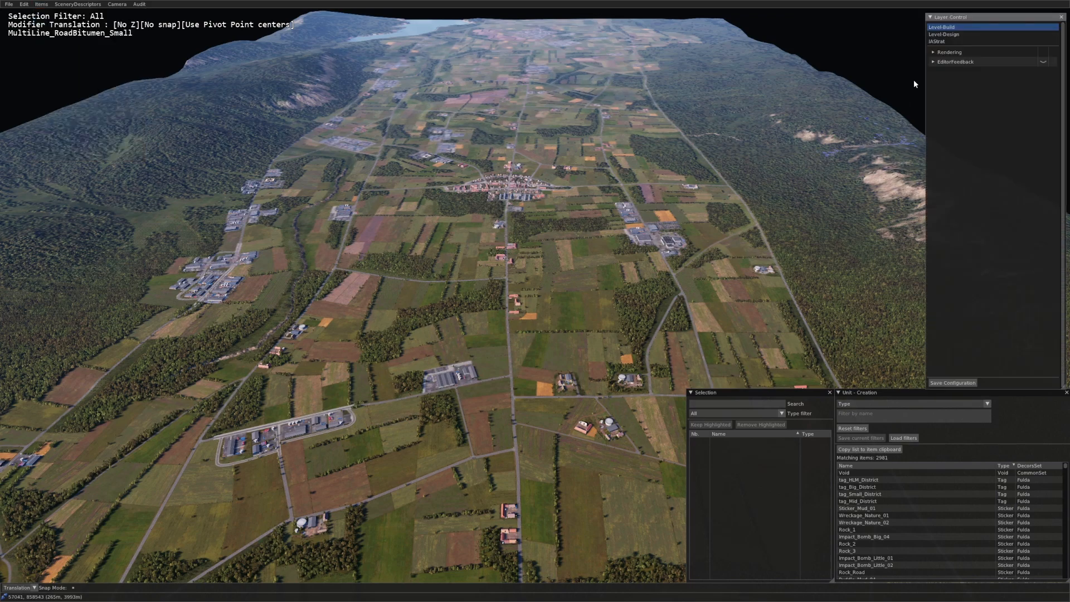
Step: Widen the Layer Control window slightly and save its configuration
{"action": "left_click", "coordinate": [941, 34]}
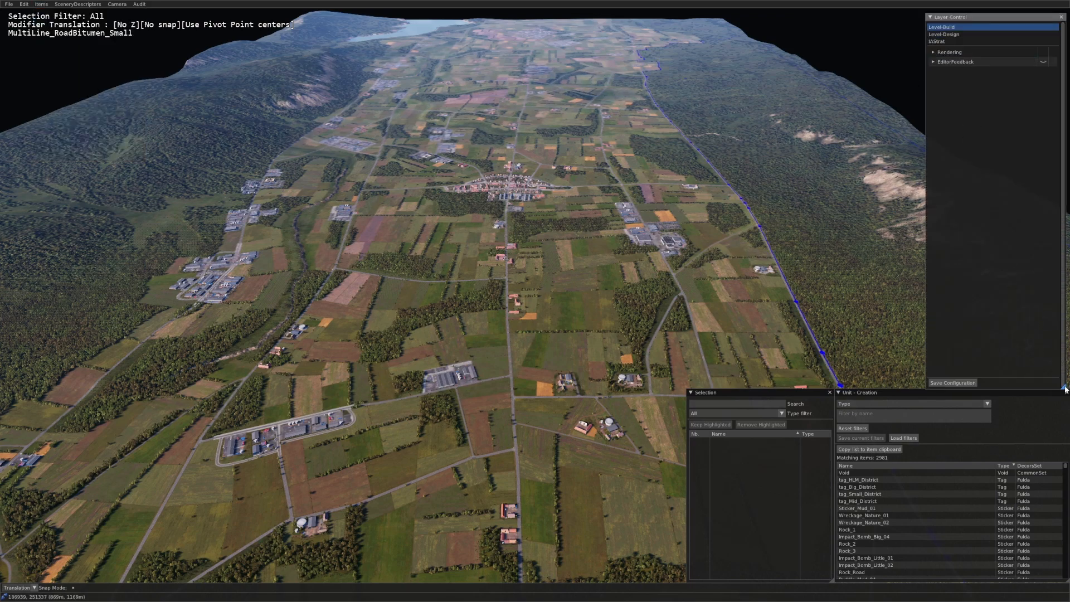
{"action": "mouse_move", "coordinate": [1062, 388]}
{"action": "left_mouse_down"}
{"action": "mouse_move", "coordinate": [938, 298]}
{"action": "mouse_move", "coordinate": [1032, 234]}
{"action": "mouse_move", "coordinate": [1046, 174]}
{"action": "mouse_move", "coordinate": [863, 224]}
{"action": "mouse_move", "coordinate": [1058, 177]}
{"action": "mouse_move", "coordinate": [1066, 388]}
{"action": "left_mouse_up"}
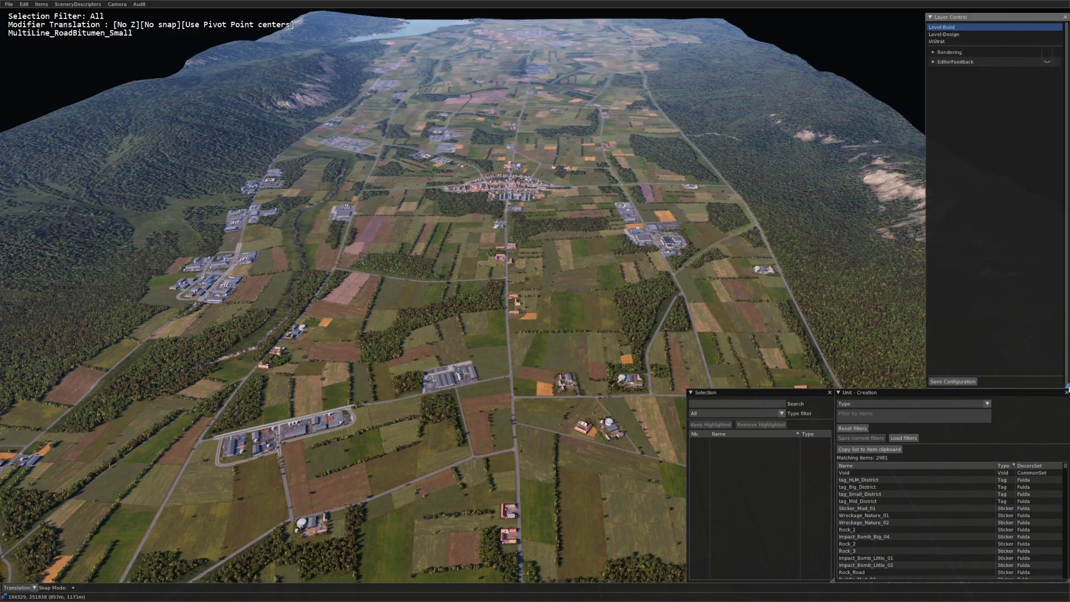
{"action": "left_click", "coordinate": [965, 384]}
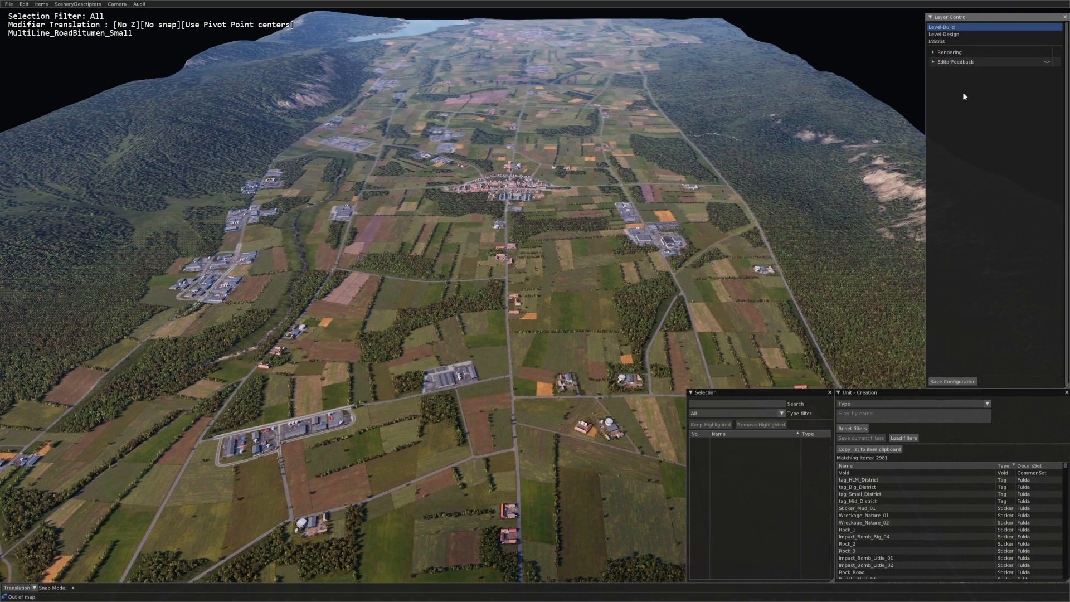
Step: Switch from Level-Build to the IAStrat layer and back, and look over the whole map with Level-Build active
{"action": "left_click", "coordinate": [944, 35]}
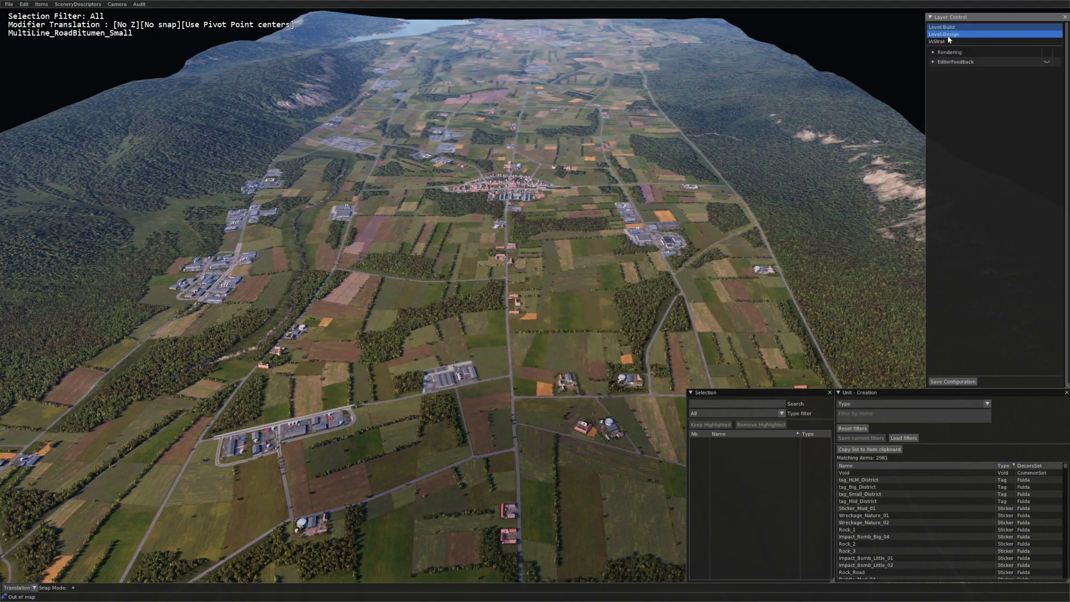
{"action": "left_click", "coordinate": [941, 42]}
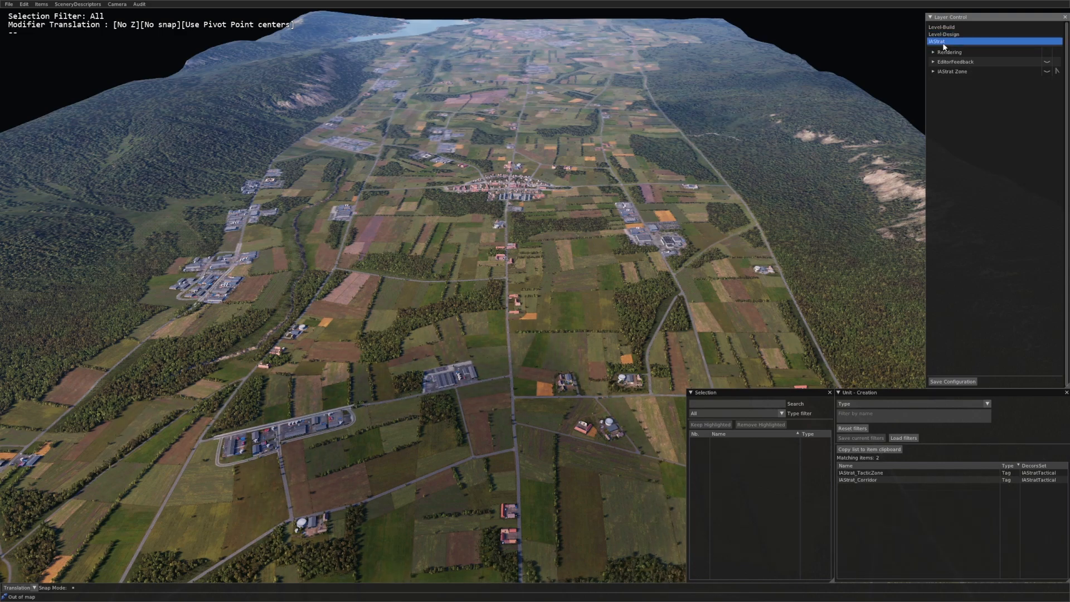
{"action": "left_click", "coordinate": [939, 28]}
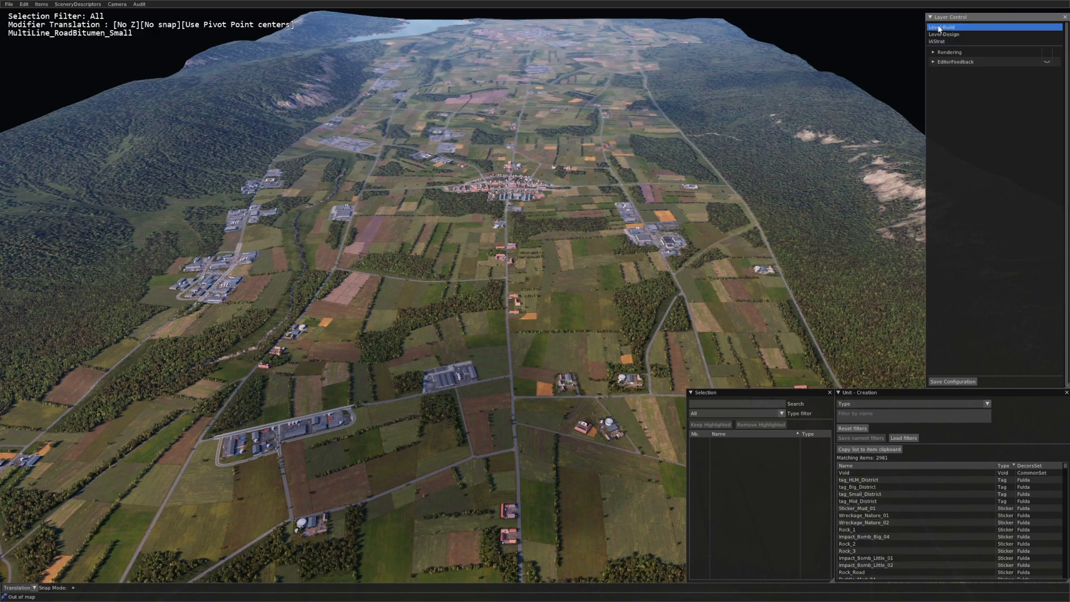
{"action": "scroll", "coordinate": [501, 160], "scroll_direction": "down", "scroll_amount": 2}
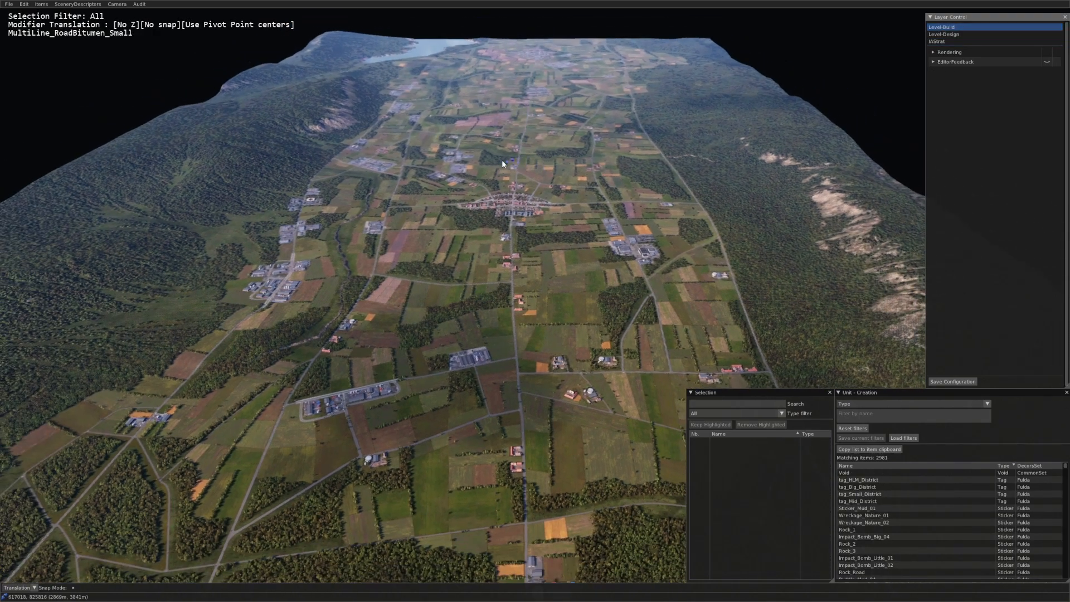
{"action": "scroll", "coordinate": [360, 181], "scroll_direction": "down", "scroll_amount": 1}
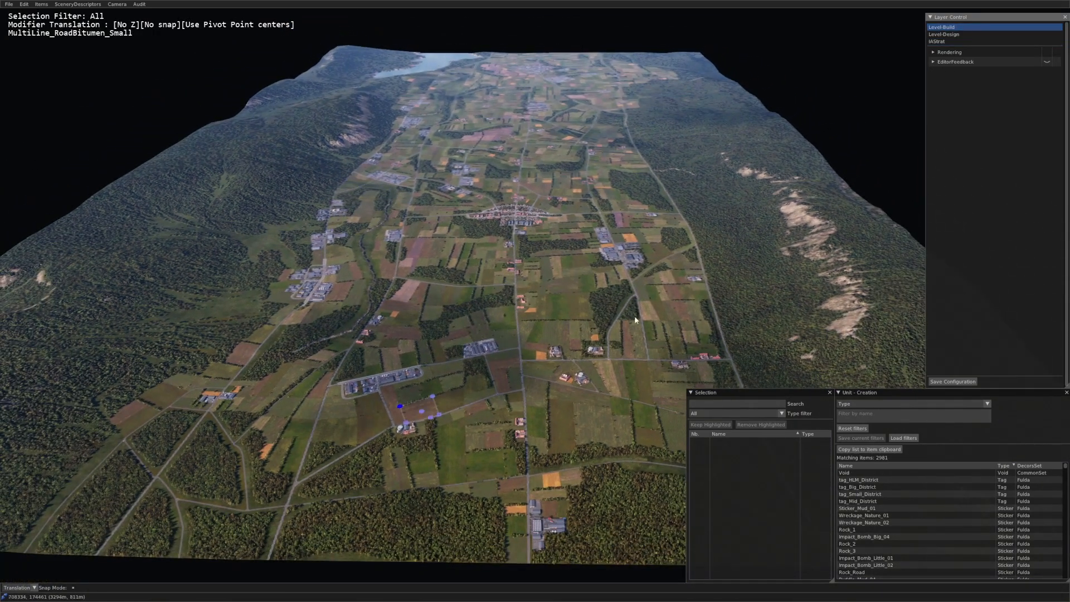
{"action": "scroll", "coordinate": [559, 322], "scroll_direction": "up", "scroll_amount": 3}
{"action": "scroll", "coordinate": [560, 320], "scroll_direction": "down", "scroll_amount": 3}
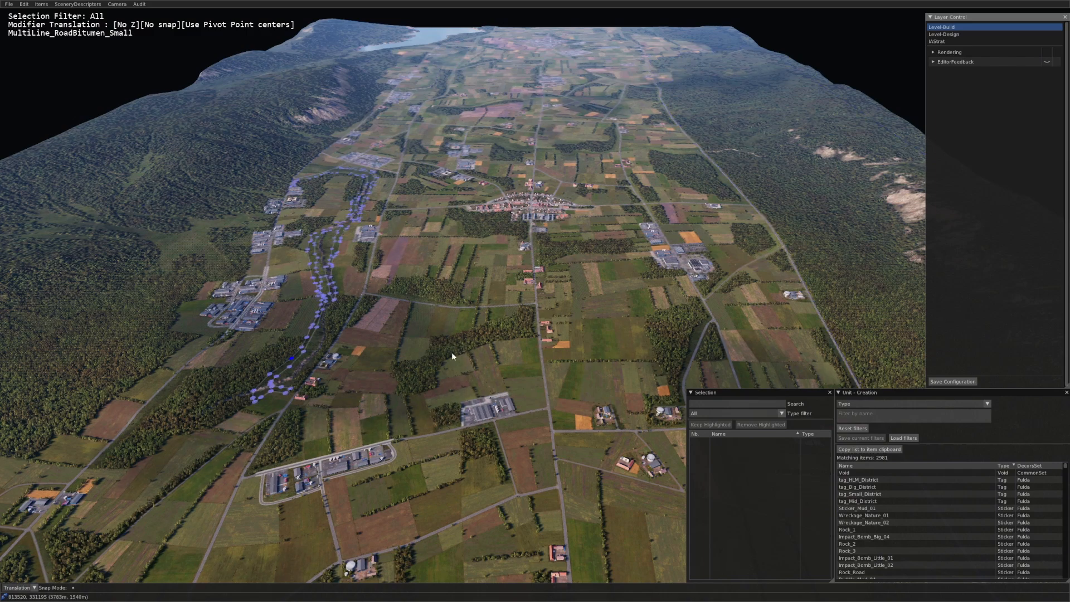
Step: Preview the Level-Design and IAStrat layers and return to Level-Build
{"action": "left_click", "coordinate": [964, 35]}
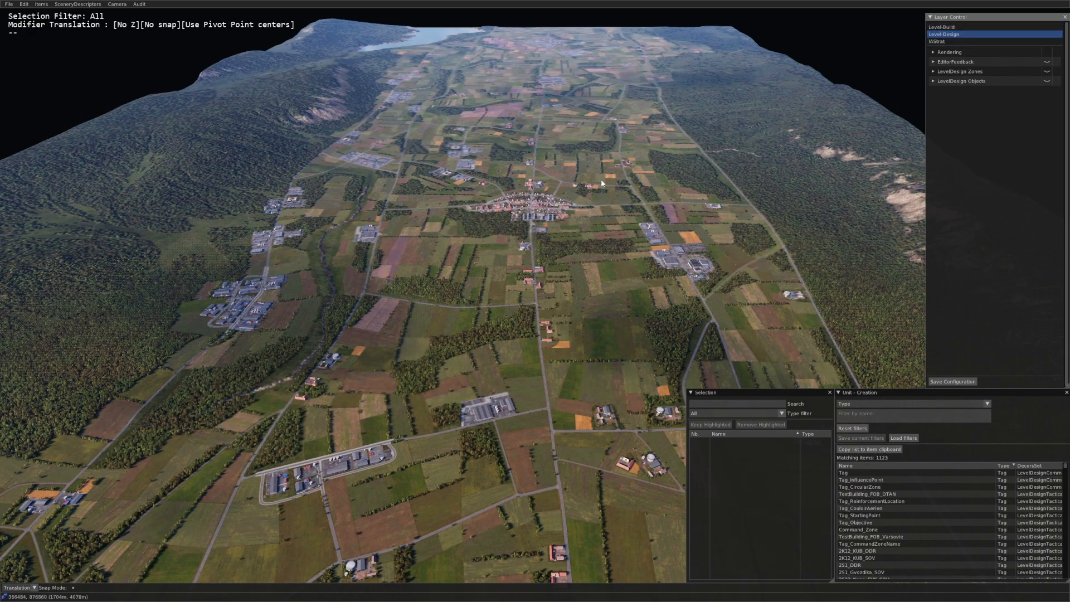
{"action": "scroll", "coordinate": [460, 268], "scroll_direction": "down", "scroll_amount": 3}
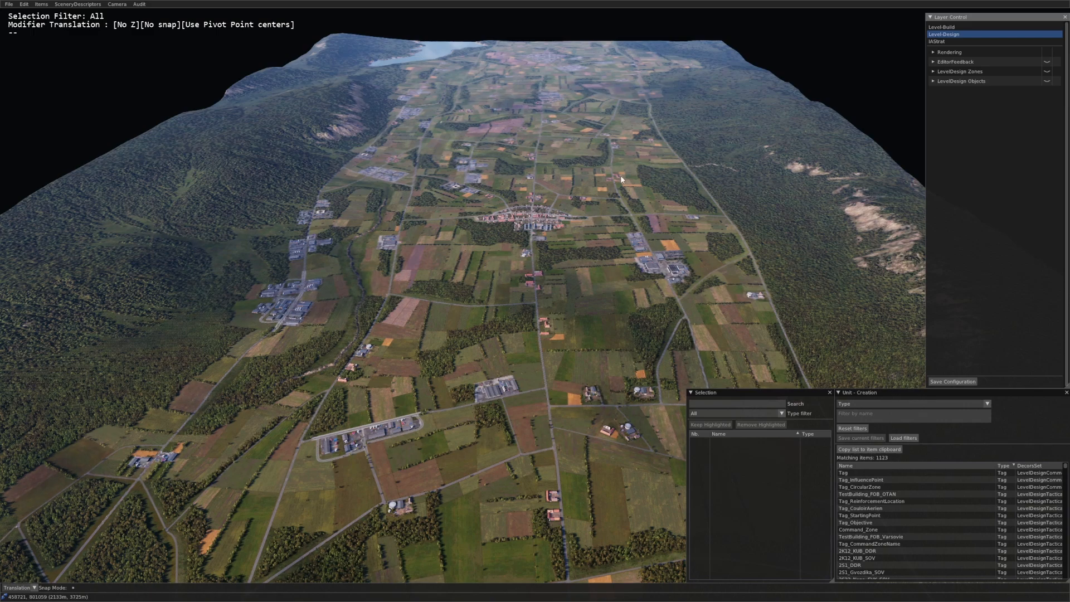
{"action": "left_click", "coordinate": [945, 42]}
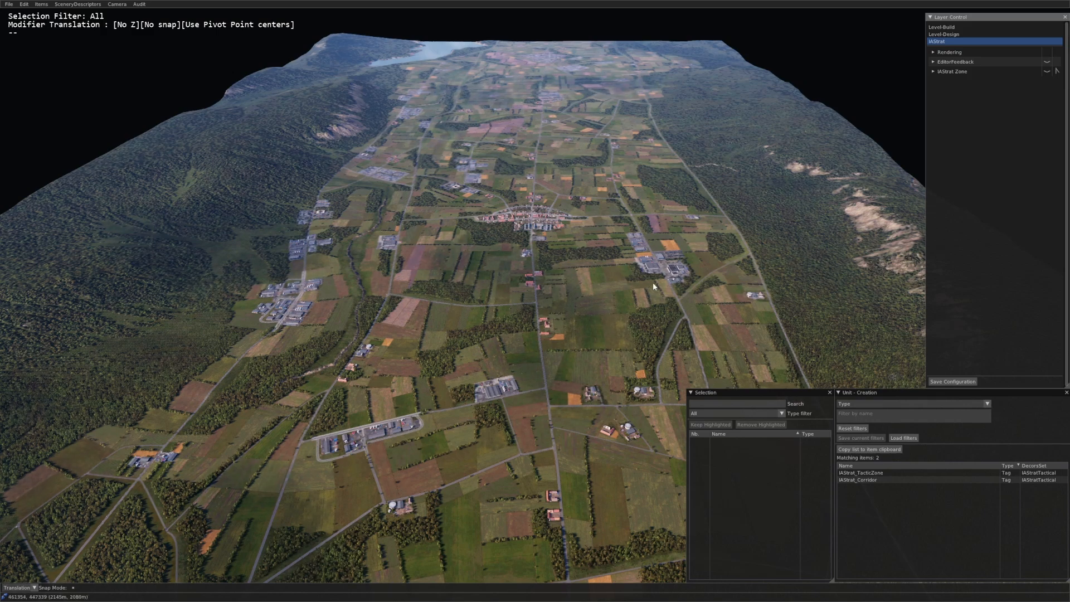
{"action": "left_click", "coordinate": [958, 27]}
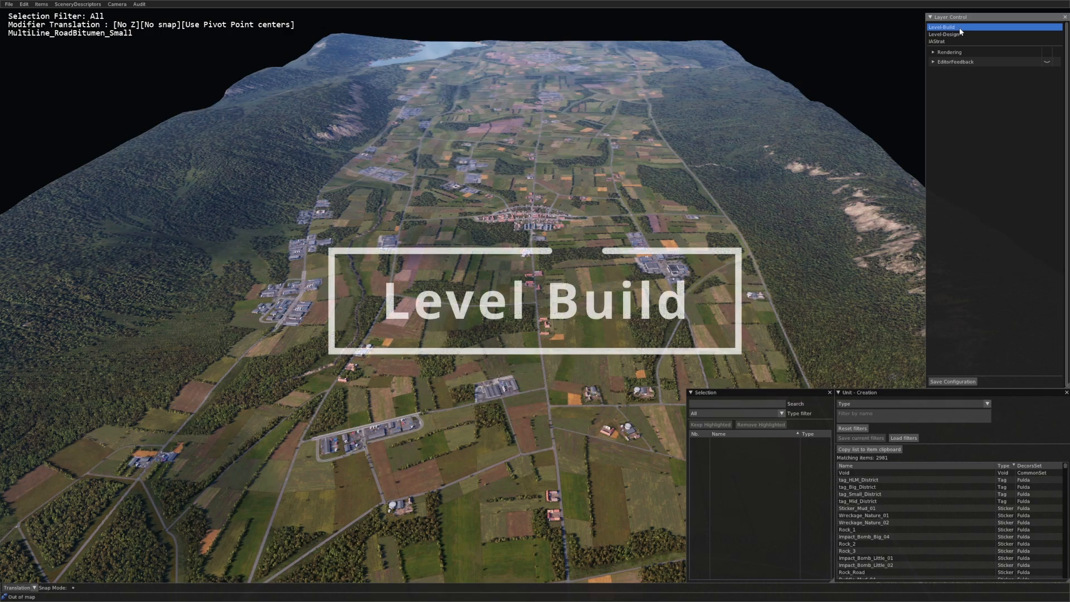
Step: Expand the Rendering layers of Level-Build and hide Water, Models, Stickers and LevelBuild, keeping only Terrain shown
{"action": "left_click", "coordinate": [933, 53]}
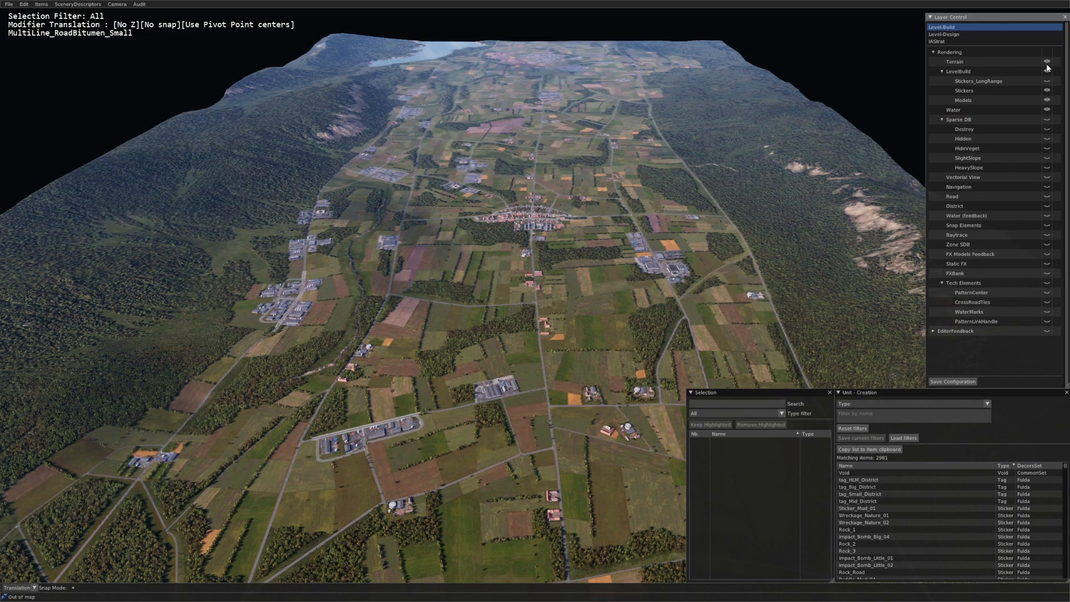
{"action": "scroll", "coordinate": [539, 232], "scroll_direction": "up", "scroll_amount": 3}
{"action": "scroll", "coordinate": [621, 216], "scroll_direction": "down", "scroll_amount": 3}
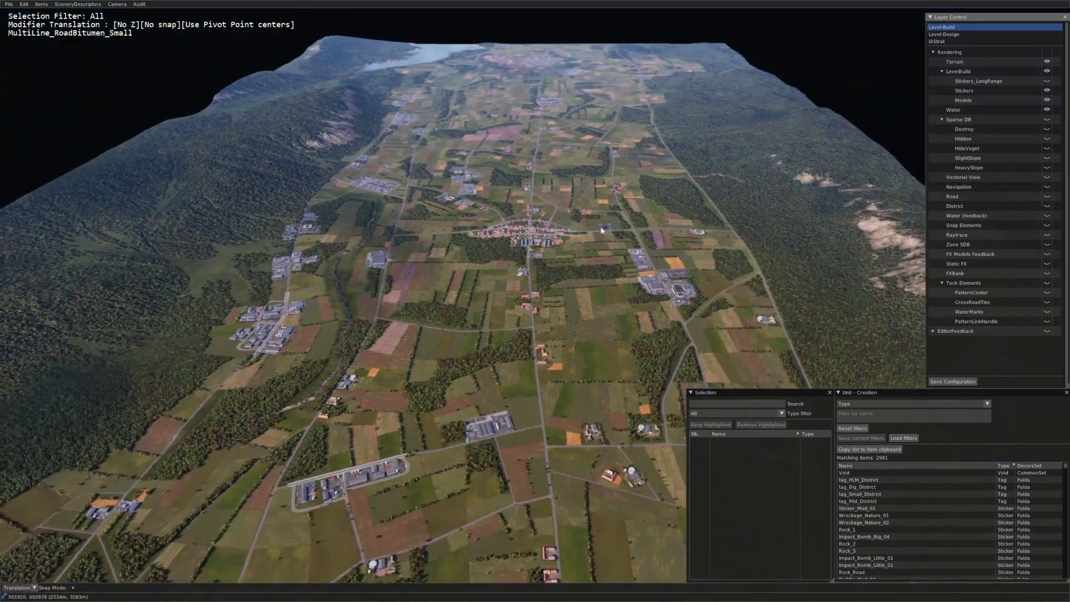
{"action": "left_click", "coordinate": [1046, 110]}
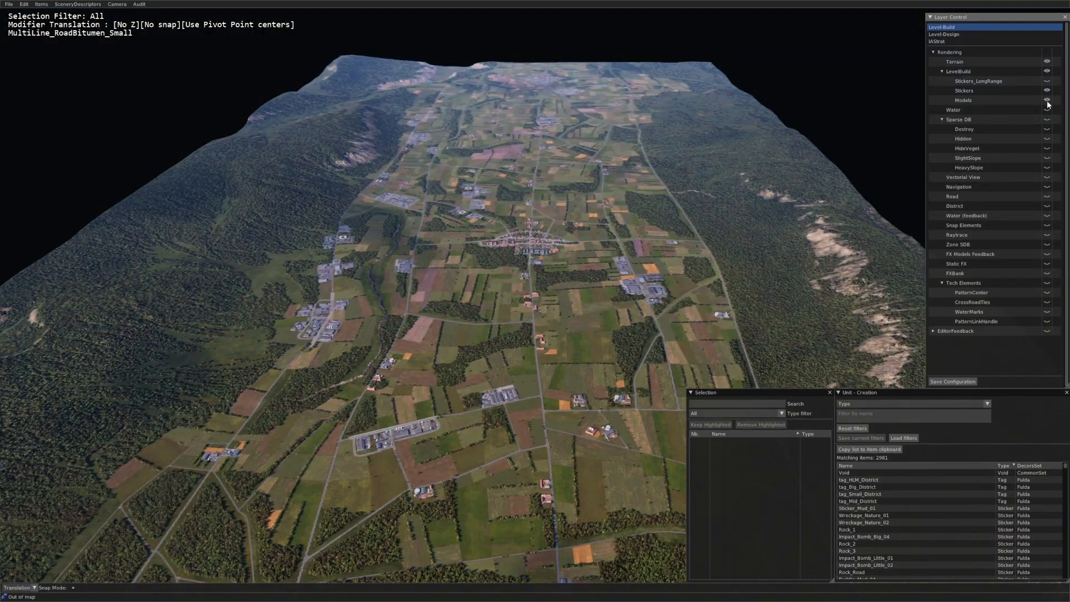
{"action": "left_click", "coordinate": [1047, 100]}
{"action": "left_click", "coordinate": [1047, 91]}
{"action": "left_click", "coordinate": [1047, 71]}
{"action": "left_click", "coordinate": [1048, 62]}
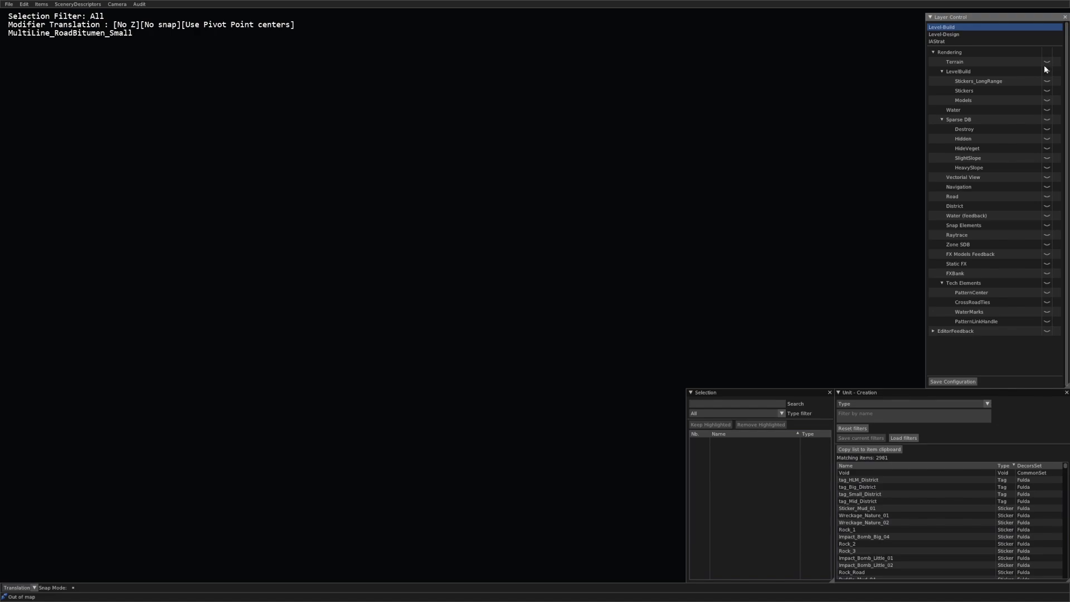
{"action": "left_click", "coordinate": [1047, 63]}
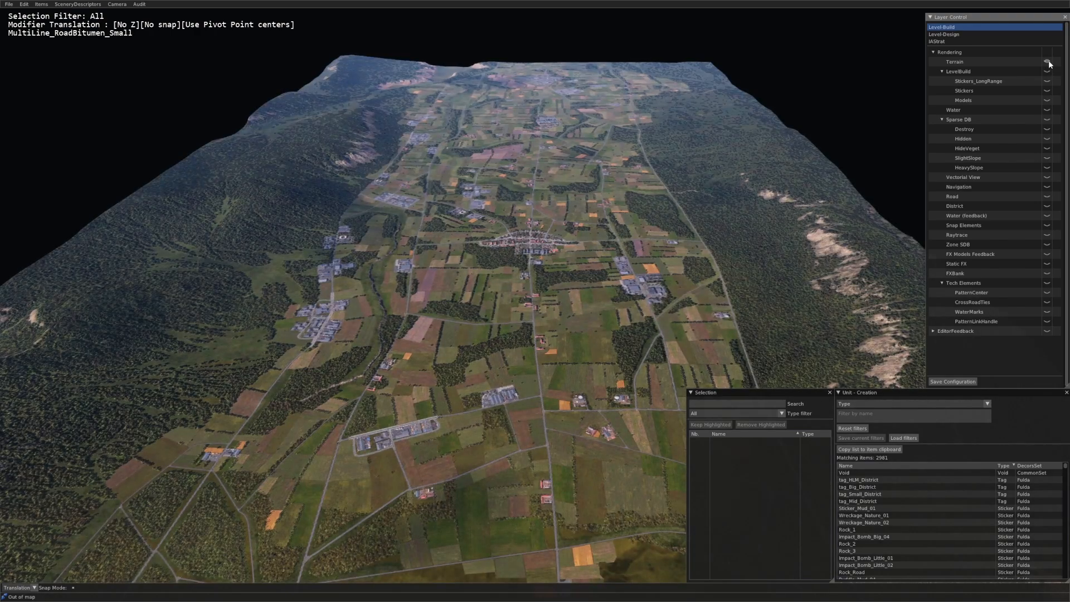
Step: Examine the bare terrain up close, from the valley fields to the rocky mountain slopes, and return to the whole-map view
{"action": "scroll", "coordinate": [644, 206], "scroll_direction": "up", "scroll_amount": 10}
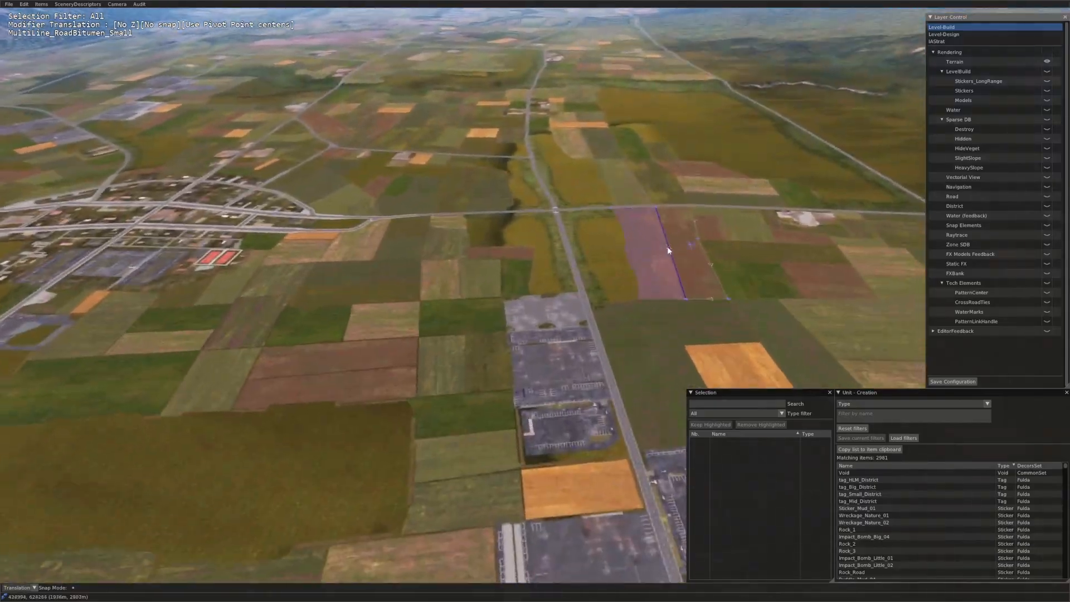
{"action": "scroll", "coordinate": [581, 247], "scroll_direction": "up", "scroll_amount": 10}
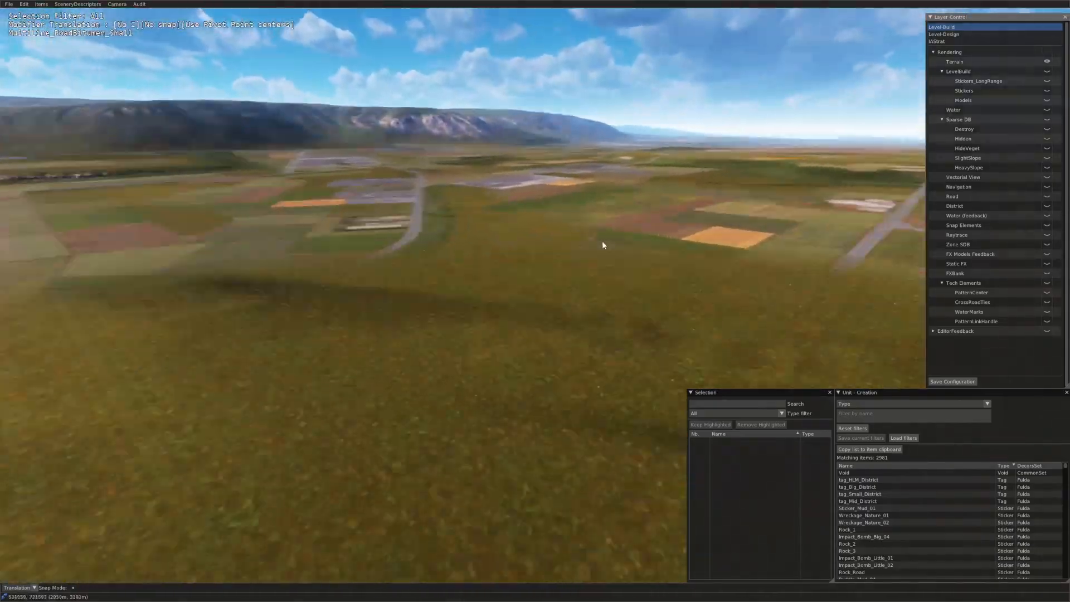
{"action": "scroll", "coordinate": [593, 279], "scroll_direction": "down", "scroll_amount": 8}
{"action": "scroll", "coordinate": [524, 322], "scroll_direction": "up", "scroll_amount": 8}
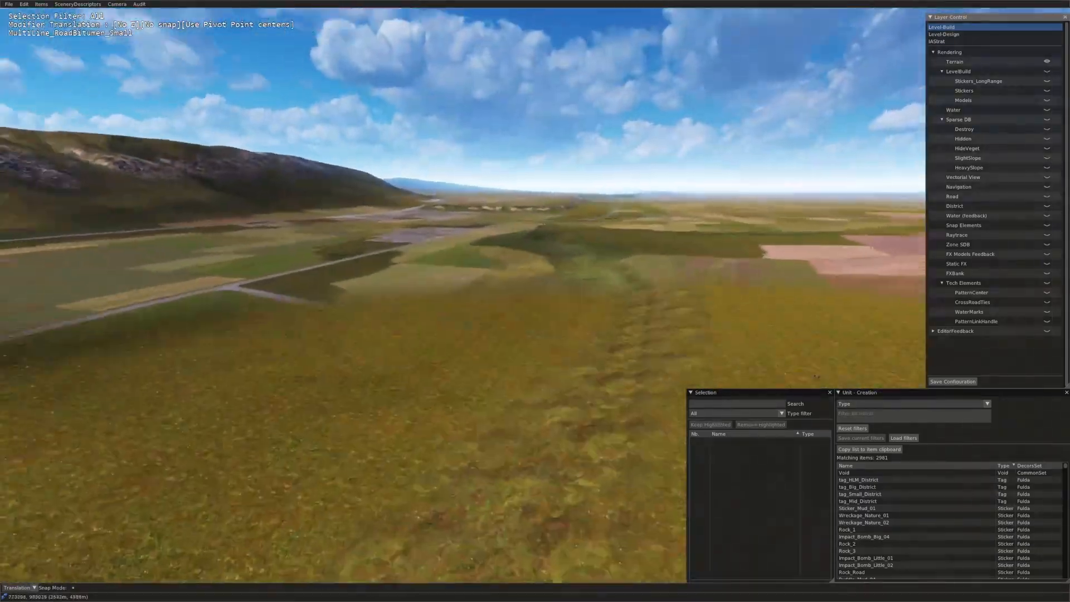
{"action": "middle_click_drag", "start_coordinate": [524, 323], "coordinate": [447, 288]}
{"action": "scroll", "coordinate": [479, 334], "scroll_direction": "up", "scroll_amount": 5}
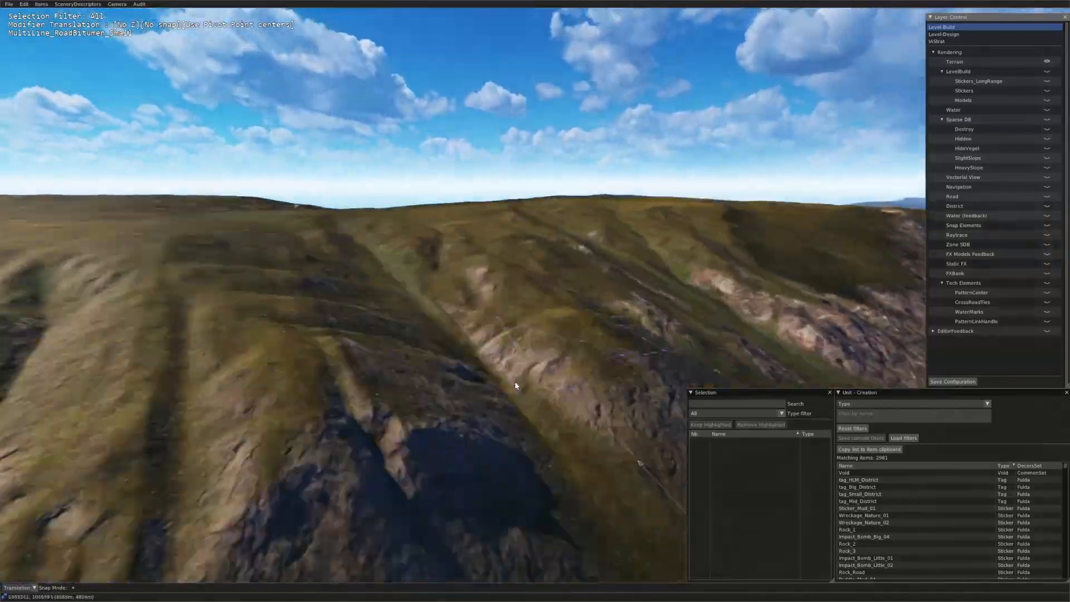
{"action": "scroll", "coordinate": [516, 385], "scroll_direction": "up", "scroll_amount": 8}
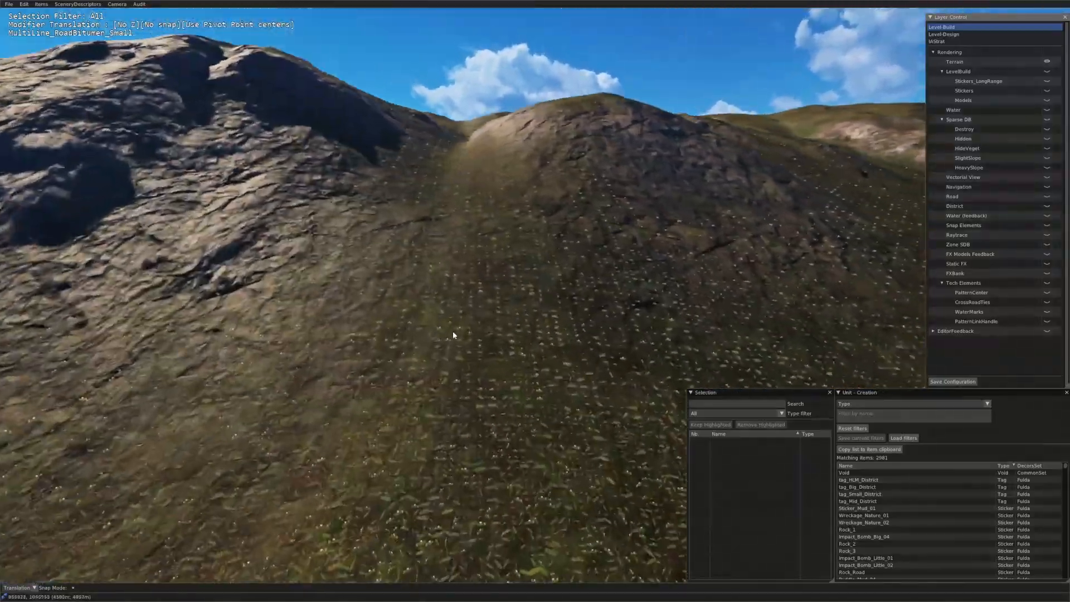
{"action": "middle_click_drag", "start_coordinate": [453, 335], "coordinate": [289, 346]}
{"action": "middle_click_drag", "start_coordinate": [390, 304], "coordinate": [428, 356]}
{"action": "scroll", "coordinate": [566, 348], "scroll_direction": "up", "scroll_amount": 4}
{"action": "scroll", "coordinate": [533, 382], "scroll_direction": "up", "scroll_amount": 5}
{"action": "middle_click_drag", "start_coordinate": [532, 381], "coordinate": [470, 325]}
{"action": "scroll", "coordinate": [402, 368], "scroll_direction": "up", "scroll_amount": 4}
{"action": "scroll", "coordinate": [553, 341], "scroll_direction": "down", "scroll_amount": 5}
{"action": "scroll", "coordinate": [553, 343], "scroll_direction": "down", "scroll_amount": 10}
{"action": "scroll", "coordinate": [472, 326], "scroll_direction": "up", "scroll_amount": 3}
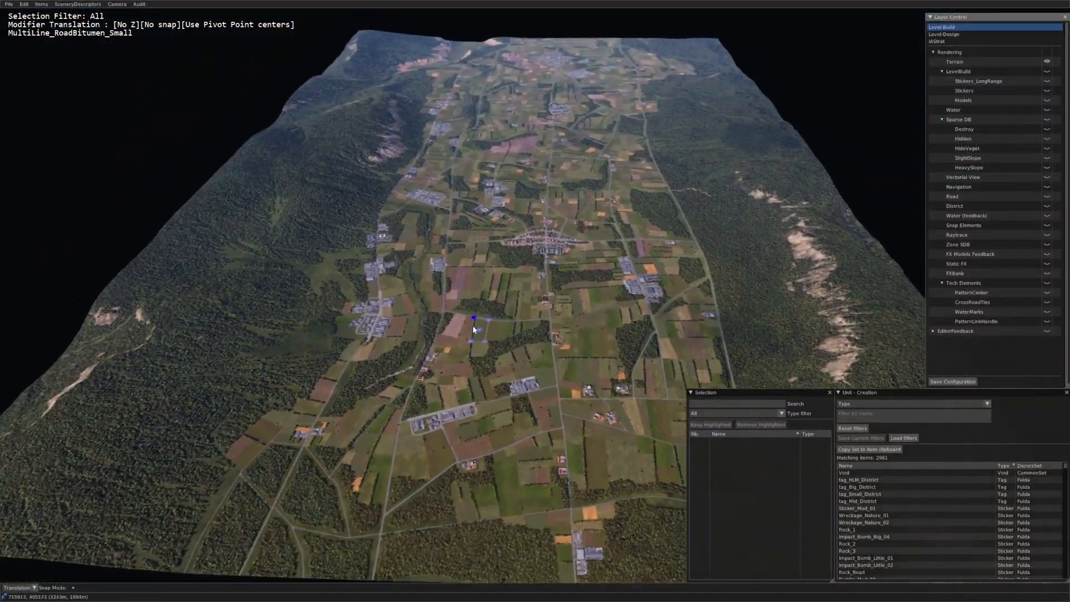
{"action": "scroll", "coordinate": [473, 325], "scroll_direction": "down", "scroll_amount": 3}
{"action": "scroll", "coordinate": [474, 325], "scroll_direction": "up", "scroll_amount": 1}
Step: Select the large Multifiller_Forest area along the mountainside and examine its outline from opposite sides of the map
{"action": "left_click_drag", "start_coordinate": [299, 72], "coordinate": [792, 323]}
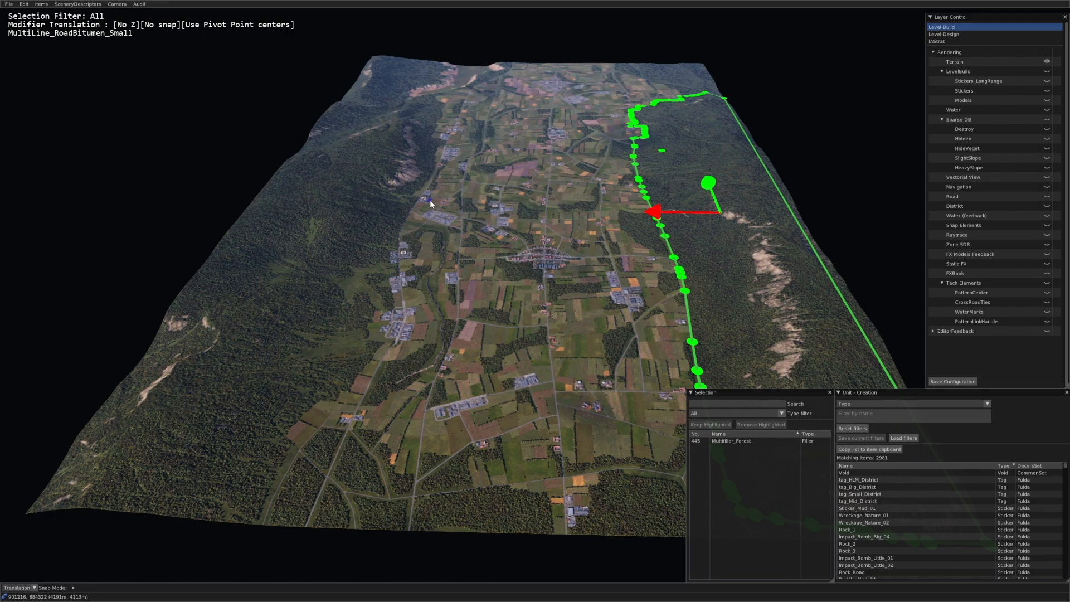
{"action": "scroll", "coordinate": [613, 295], "scroll_direction": "up", "scroll_amount": 5}
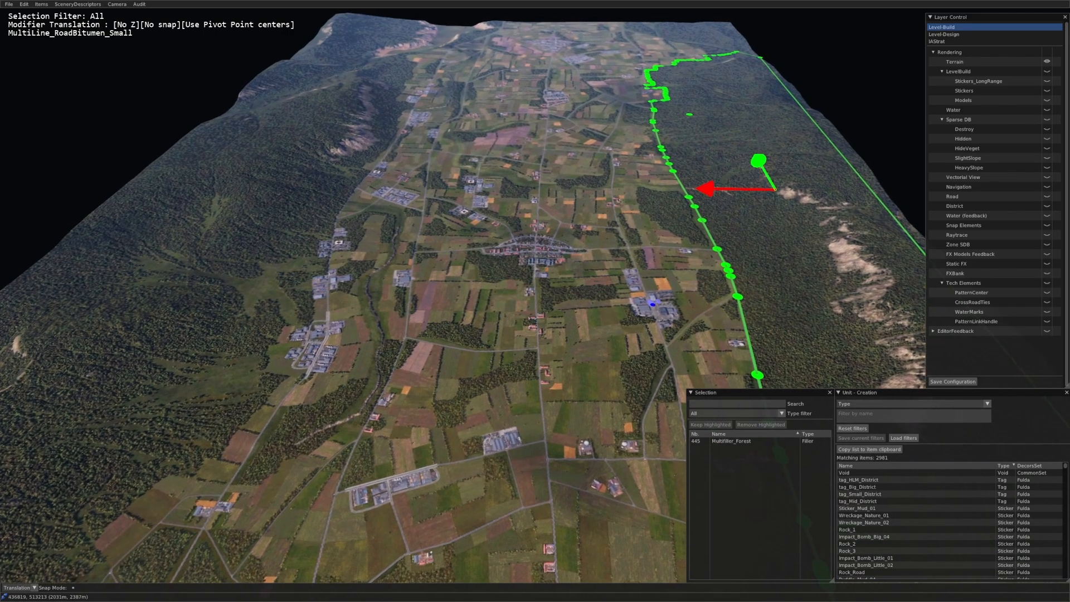
{"action": "middle_click_drag", "start_coordinate": [649, 304], "coordinate": [553, 318]}
{"action": "scroll", "coordinate": [561, 298], "scroll_direction": "down", "scroll_amount": 5}
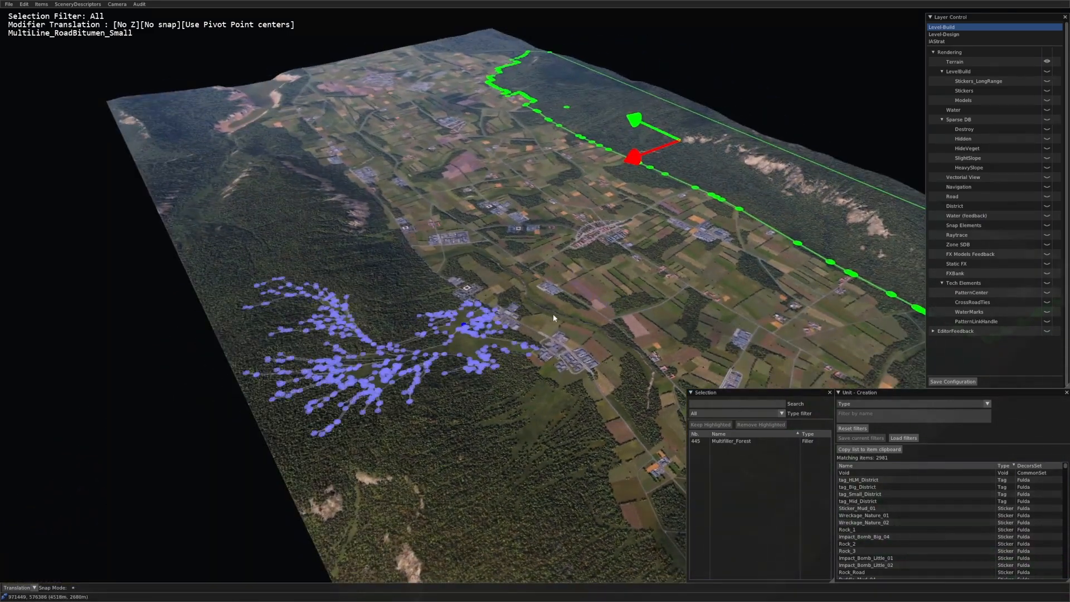
{"action": "middle_click_drag", "start_coordinate": [483, 307], "coordinate": [585, 319]}
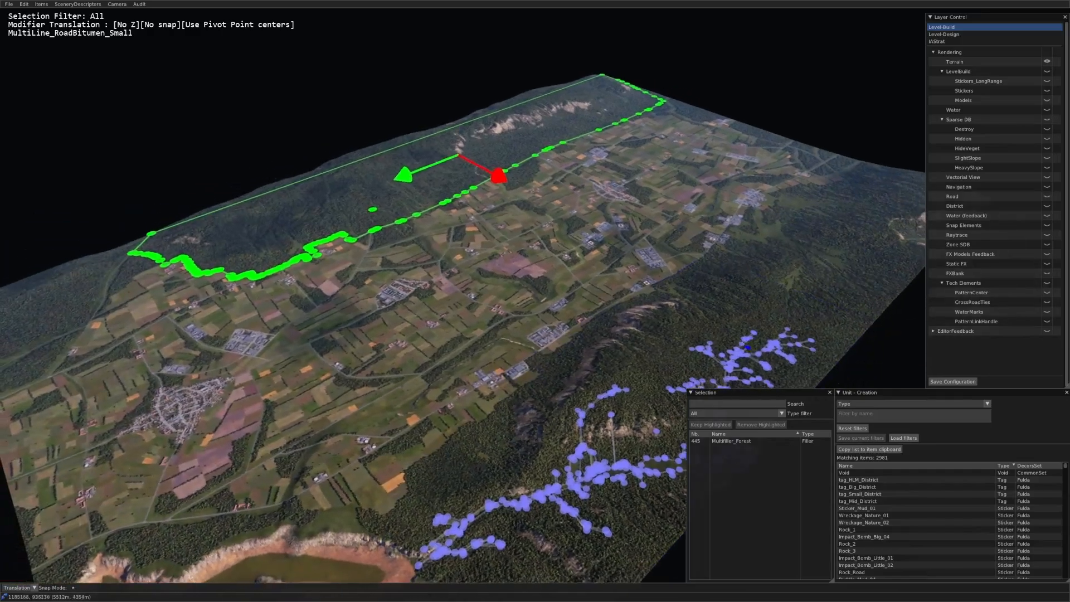
{"action": "middle_click_drag", "start_coordinate": [748, 347], "coordinate": [676, 347]}
Step: Examine the terrain textures of the small town and its surrounding fields up close
{"action": "scroll", "coordinate": [548, 330], "scroll_direction": "up", "scroll_amount": 5}
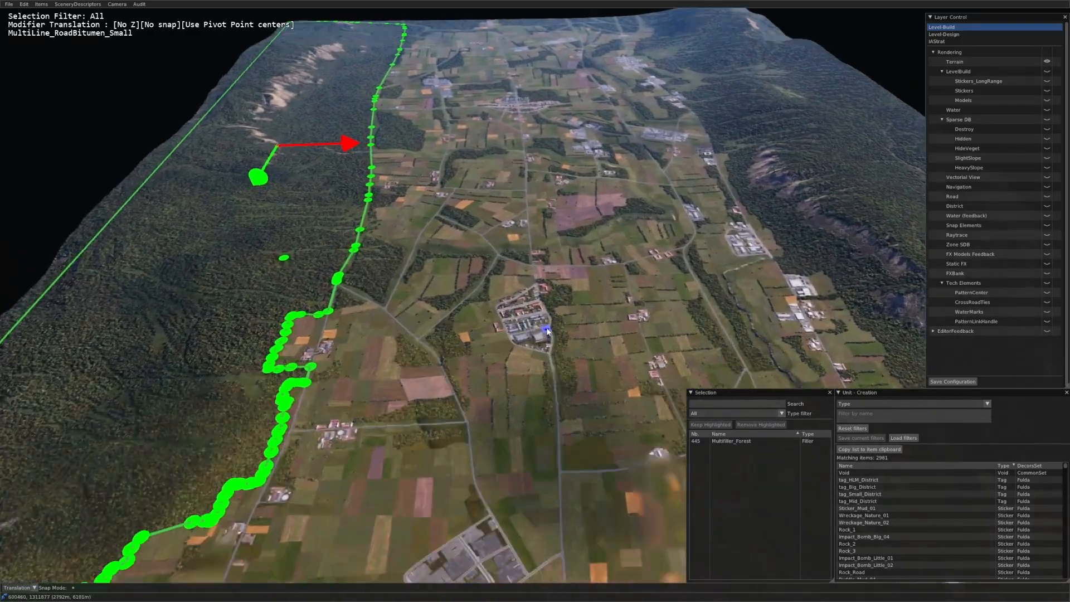
{"action": "scroll", "coordinate": [547, 329], "scroll_direction": "up", "scroll_amount": 6}
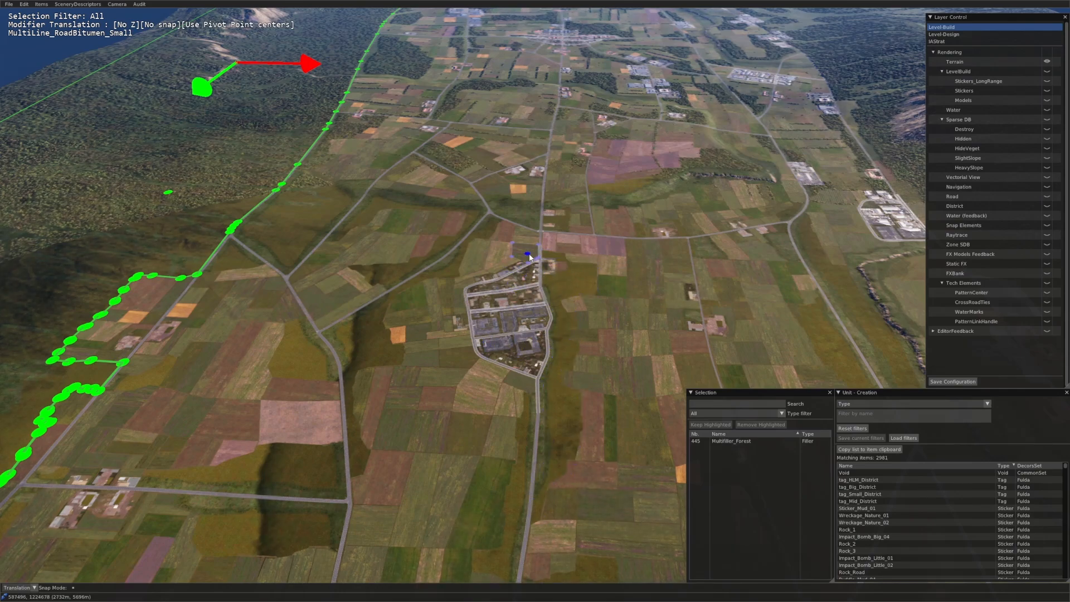
{"action": "scroll", "coordinate": [551, 331], "scroll_direction": "up", "scroll_amount": 8}
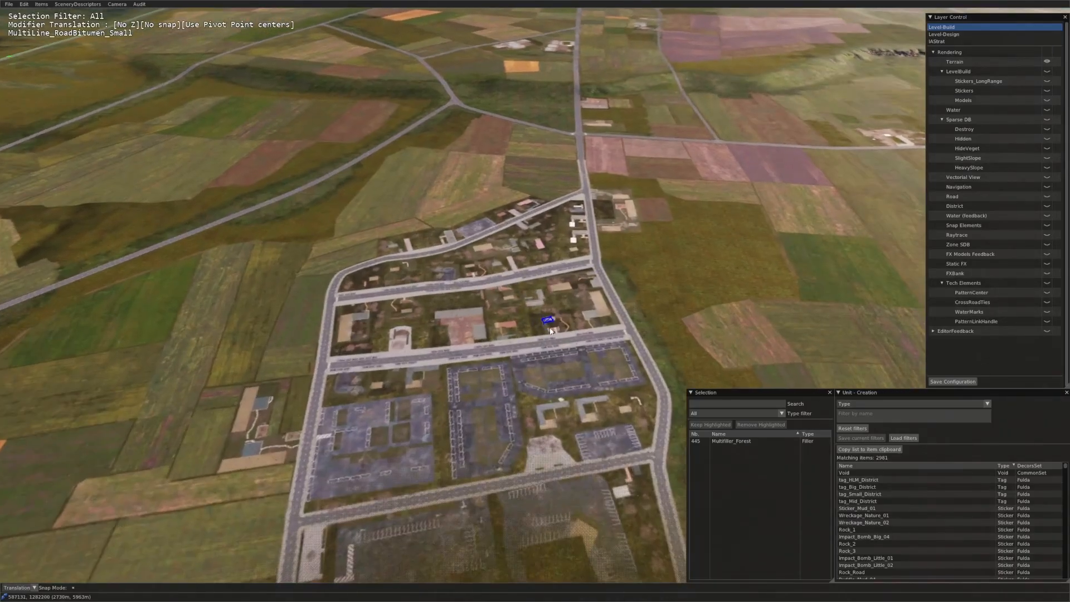
Step: Examine the bare terrain of the fields around the town, from ground level out to the whole-map view
{"action": "scroll", "coordinate": [551, 331], "scroll_direction": "up", "scroll_amount": 10}
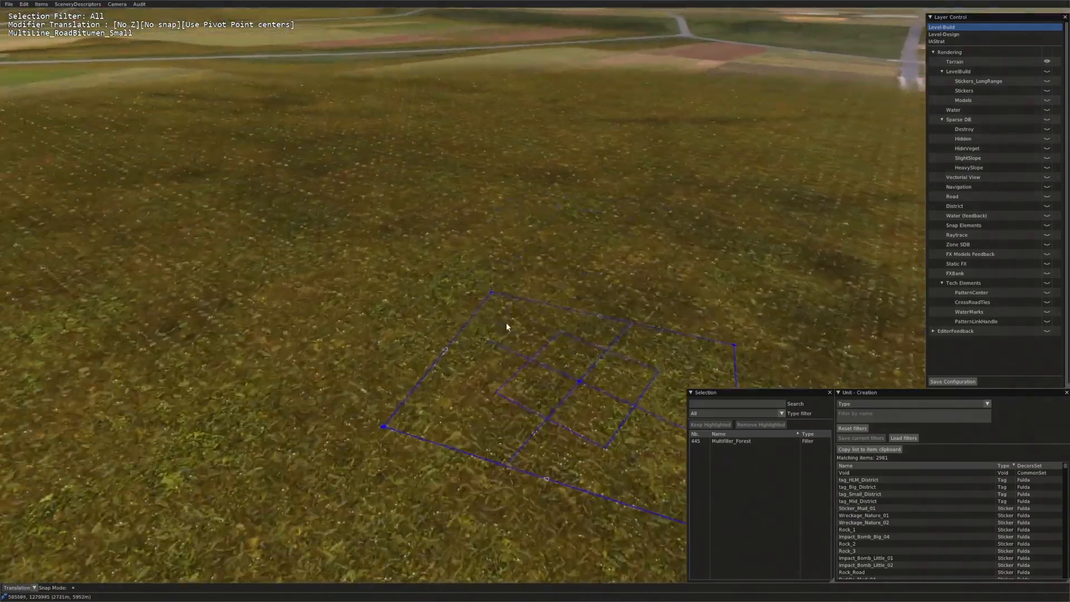
{"action": "scroll", "coordinate": [506, 322], "scroll_direction": "down", "scroll_amount": 15}
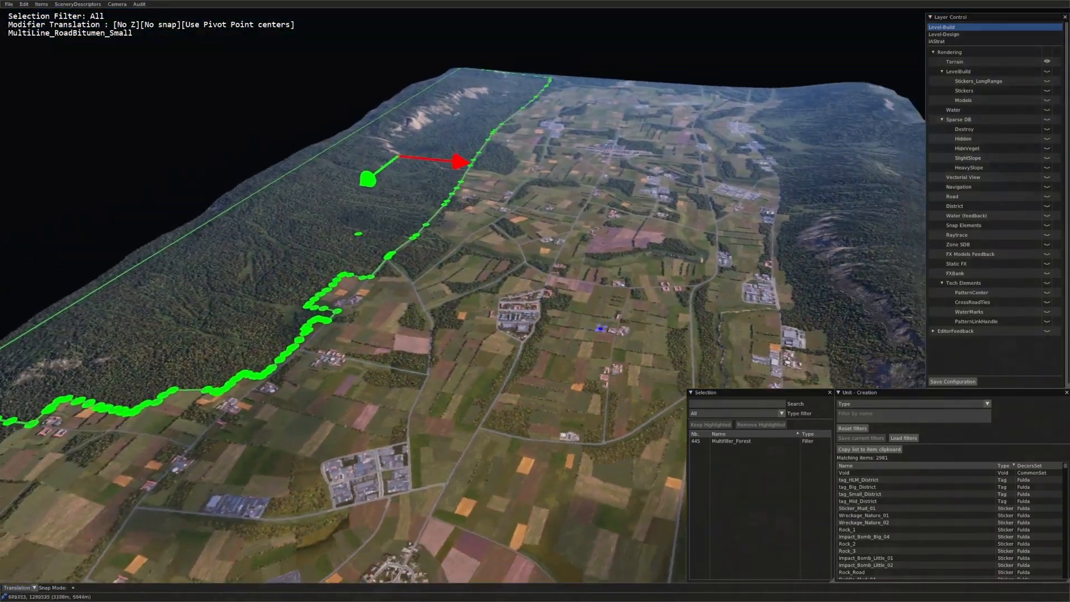
{"action": "scroll", "coordinate": [596, 337], "scroll_direction": "up", "scroll_amount": 6}
{"action": "scroll", "coordinate": [491, 321], "scroll_direction": "down", "scroll_amount": 2}
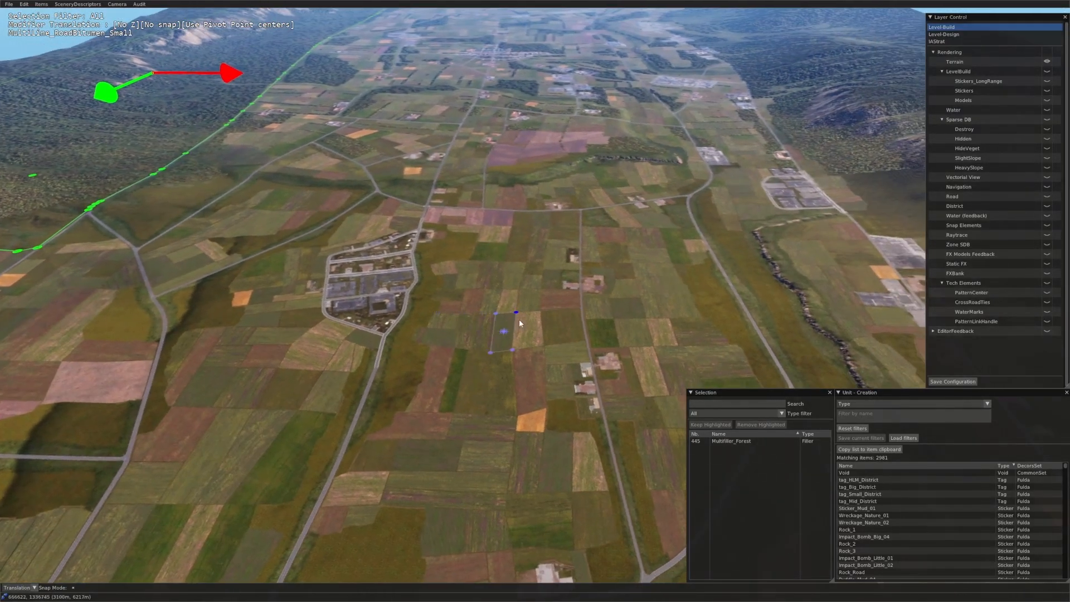
{"action": "scroll", "coordinate": [519, 322], "scroll_direction": "down", "scroll_amount": 12}
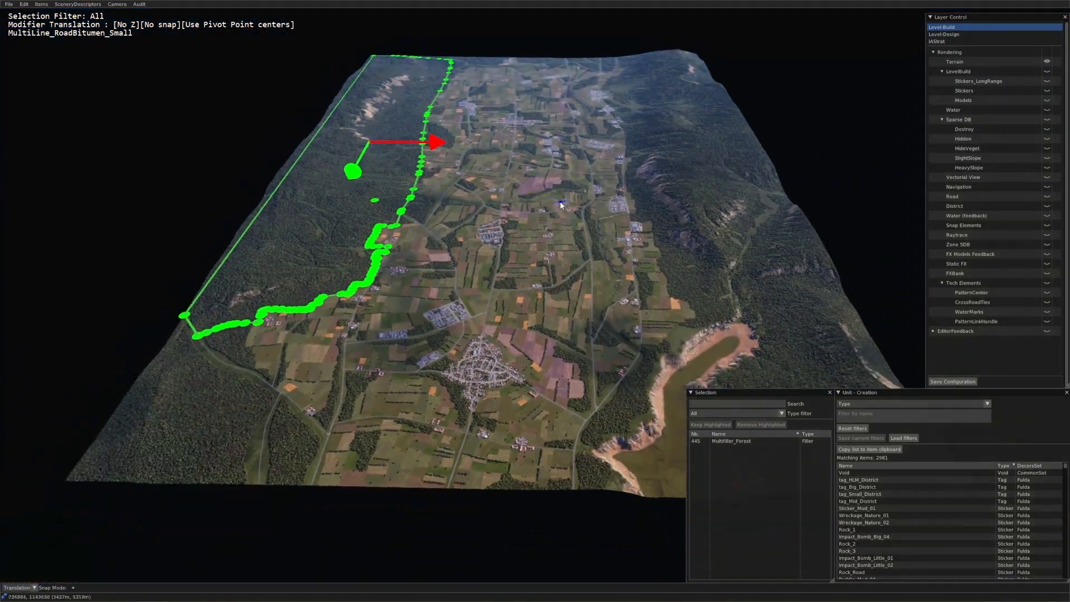
{"action": "scroll", "coordinate": [561, 207], "scroll_direction": "up", "scroll_amount": 1}
{"action": "key", "text": "Up"}
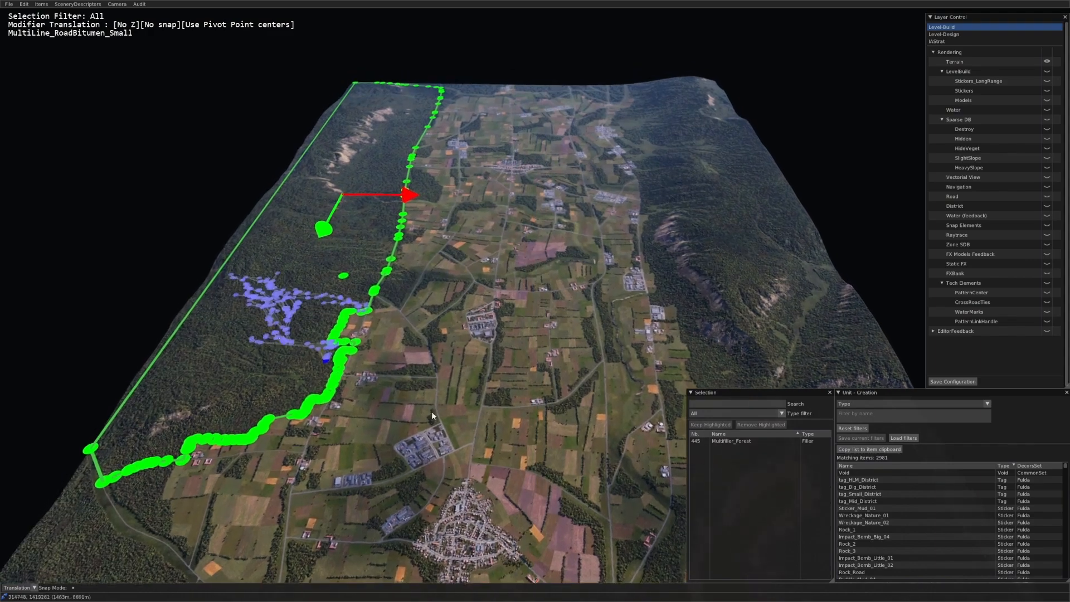
{"action": "key", "text": "Down"}
{"action": "key", "text": "Down"}
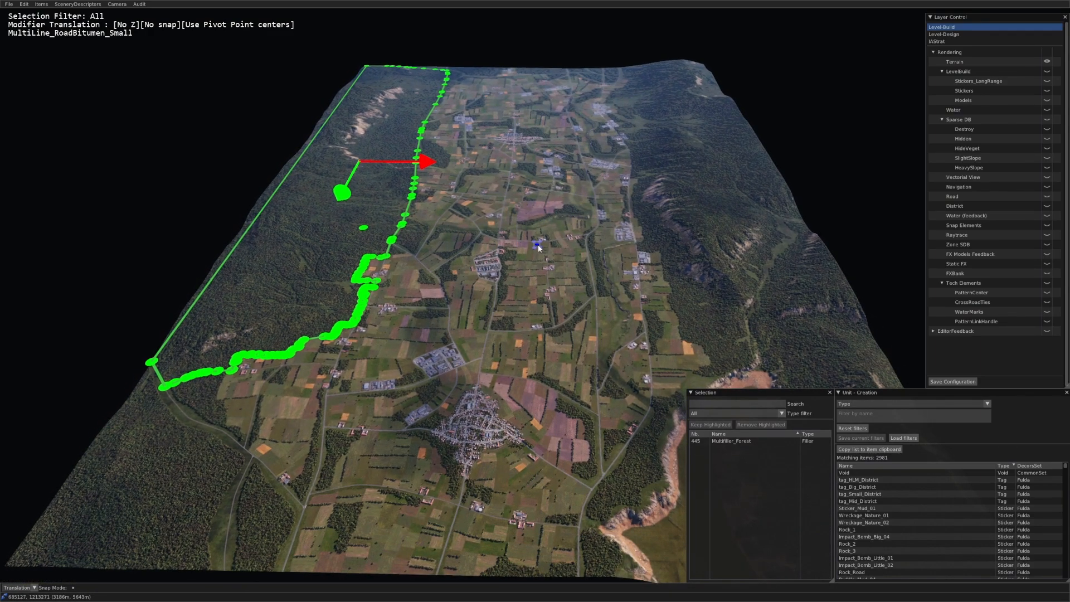
{"action": "key", "text": "Up"}
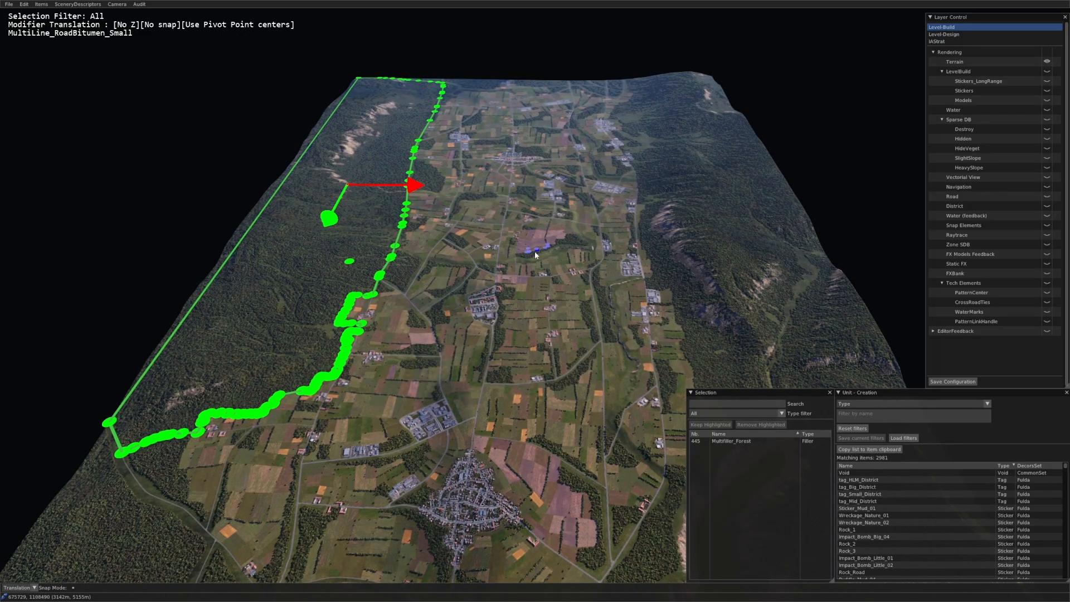
Step: Examine the bare valley terrain with its towns and roads from the opposite end of the map
{"action": "scroll", "coordinate": [508, 273], "scroll_direction": "up", "scroll_amount": 8}
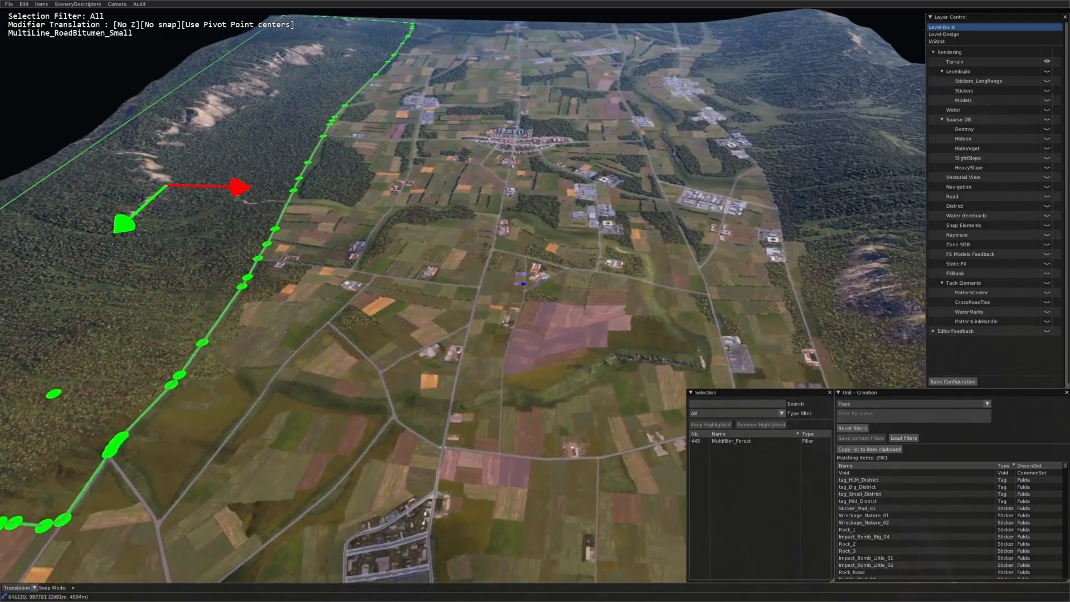
{"action": "mouse_move", "coordinate": [515, 276]}
{"action": "middle_mouse_down"}
{"action": "mouse_move", "coordinate": [335, 308]}
{"action": "mouse_move", "coordinate": [501, 273]}
{"action": "middle_mouse_up"}
{"action": "key", "text": "Down"}
{"action": "key", "text": "Left"}
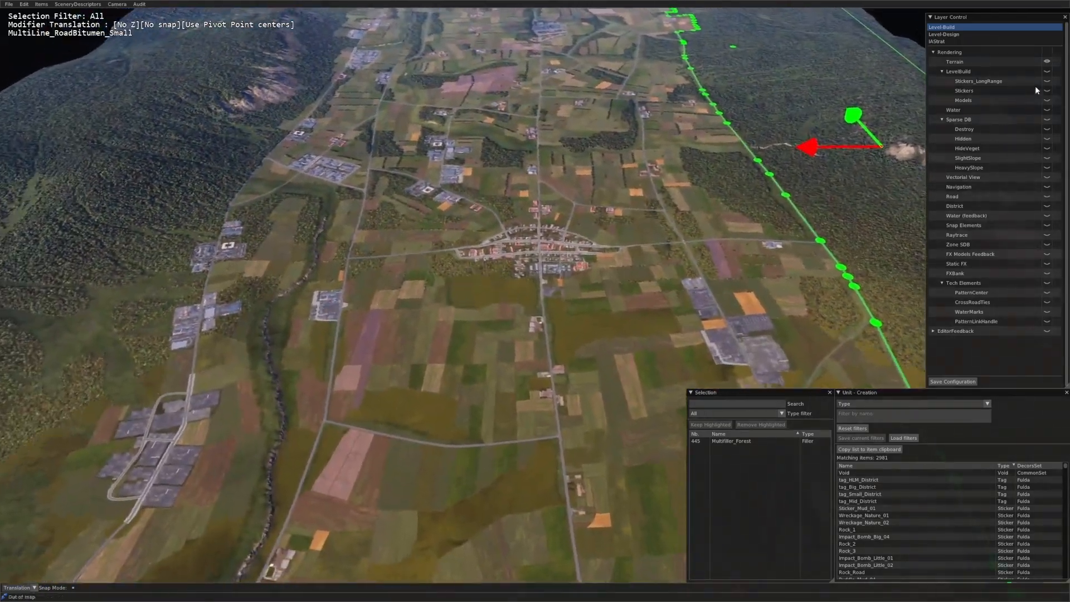
{"action": "key", "text": "Up"}
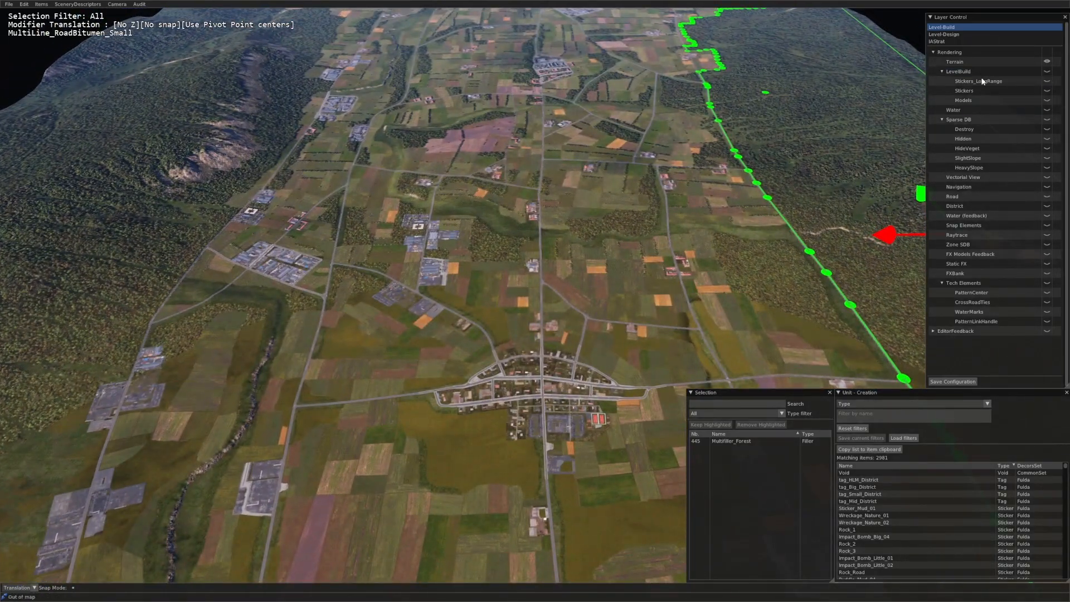
Step: Collapse and re-expand the LevelBuild group, show its Models layer and look over the town and surrounding forests
{"action": "left_click", "coordinate": [942, 71]}
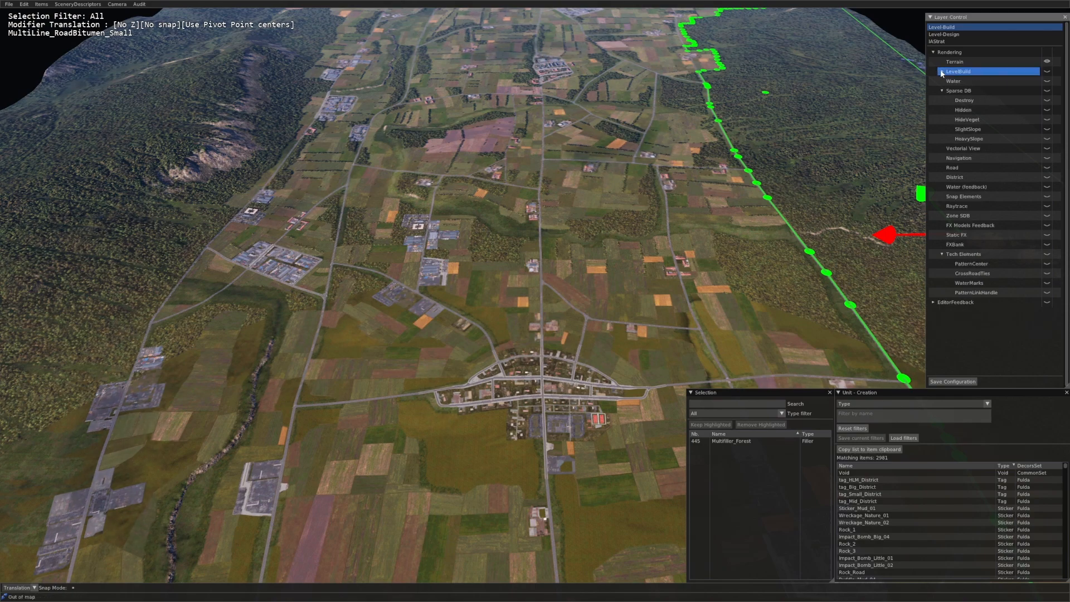
{"action": "left_click", "coordinate": [942, 72]}
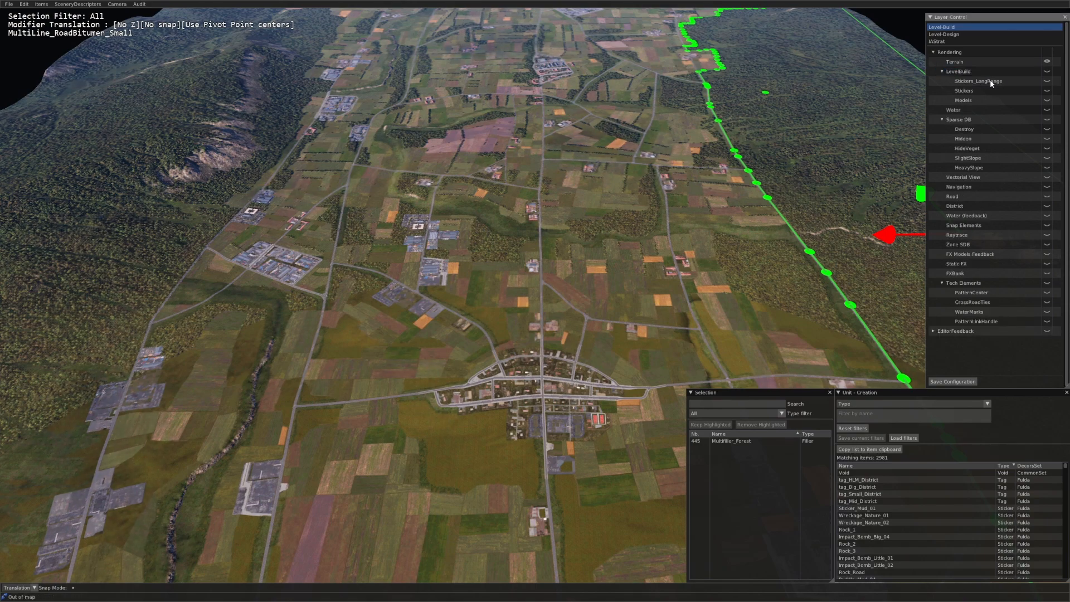
{"action": "left_click", "coordinate": [1047, 101]}
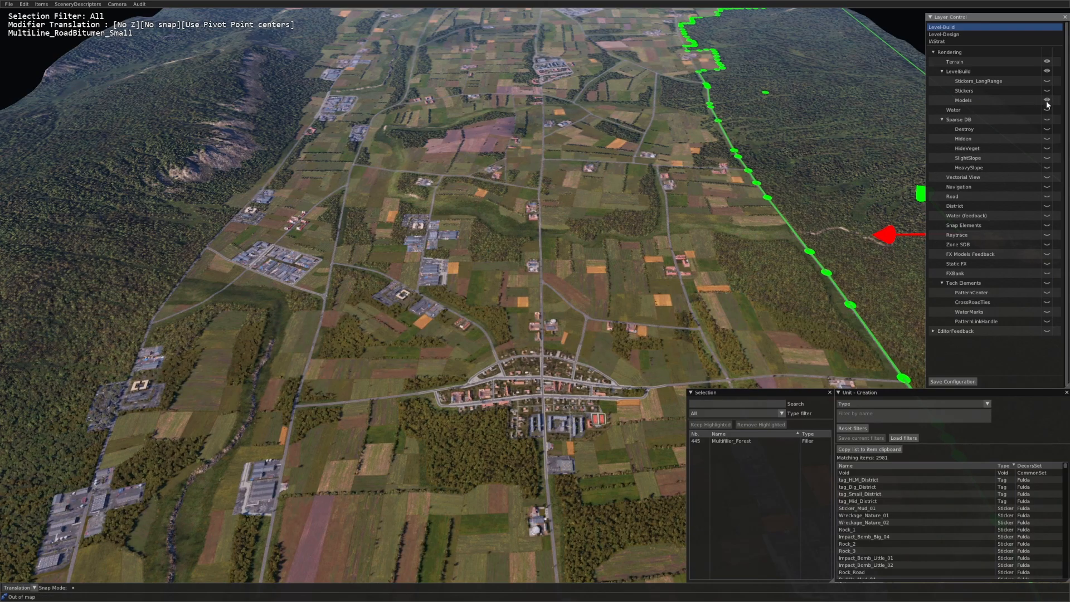
{"action": "scroll", "coordinate": [534, 317], "scroll_direction": "up", "scroll_amount": 6}
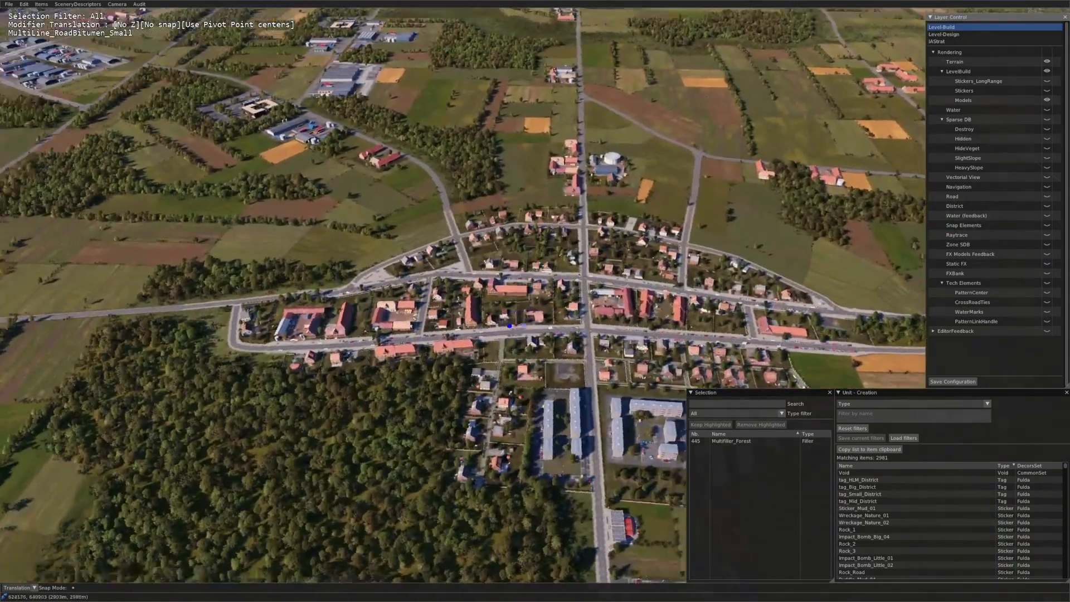
{"action": "middle_click_drag", "start_coordinate": [552, 312], "coordinate": [553, 253]}
{"action": "key", "text": "Up"}
{"action": "left_click_drag", "start_coordinate": [553, 253], "coordinate": [685, 262]}
{"action": "middle_click_drag", "start_coordinate": [685, 263], "coordinate": [1021, 240]}
Step: Toggle the Models layer off and on repeatedly to compare the map with and without models, leaving it shown
{"action": "left_click", "coordinate": [1047, 100]}
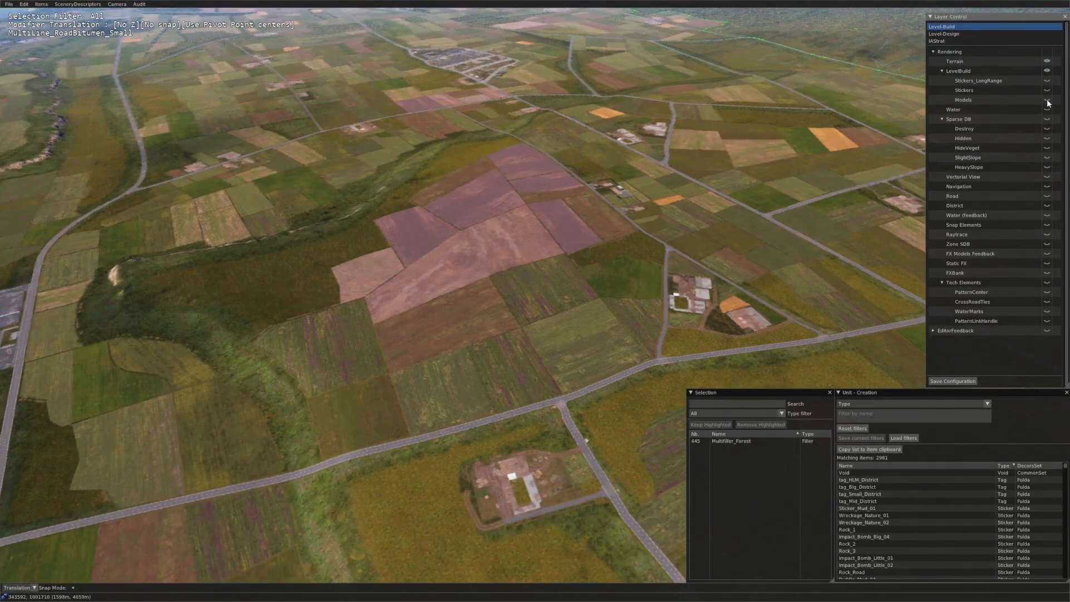
{"action": "left_click", "coordinate": [1047, 101]}
{"action": "left_click", "coordinate": [1047, 100]}
{"action": "left_click", "coordinate": [1047, 100]}
{"action": "left_click", "coordinate": [1047, 102]}
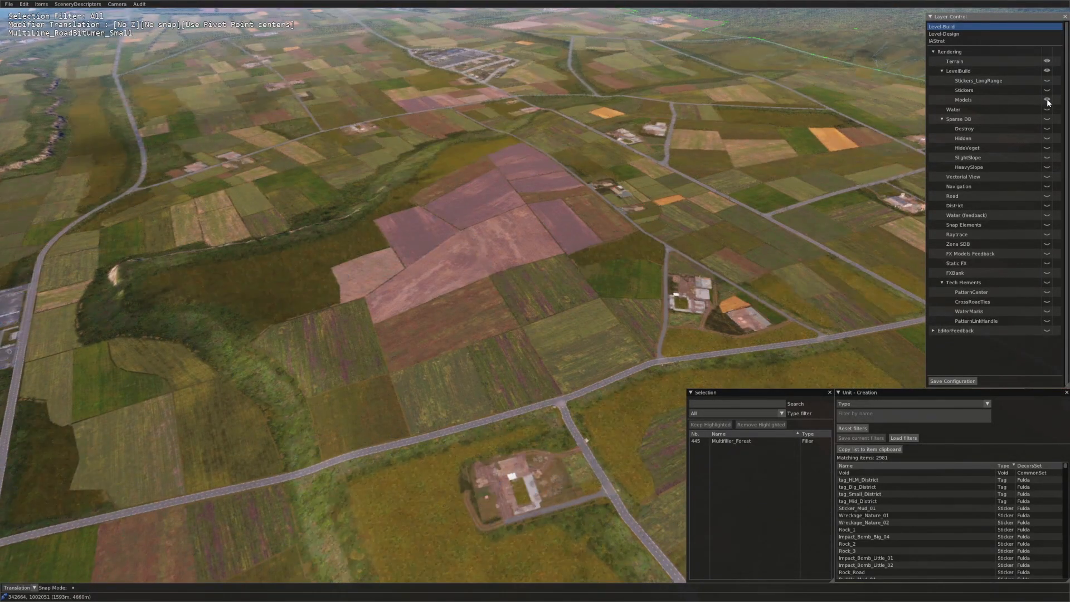
{"action": "left_click", "coordinate": [1046, 102]}
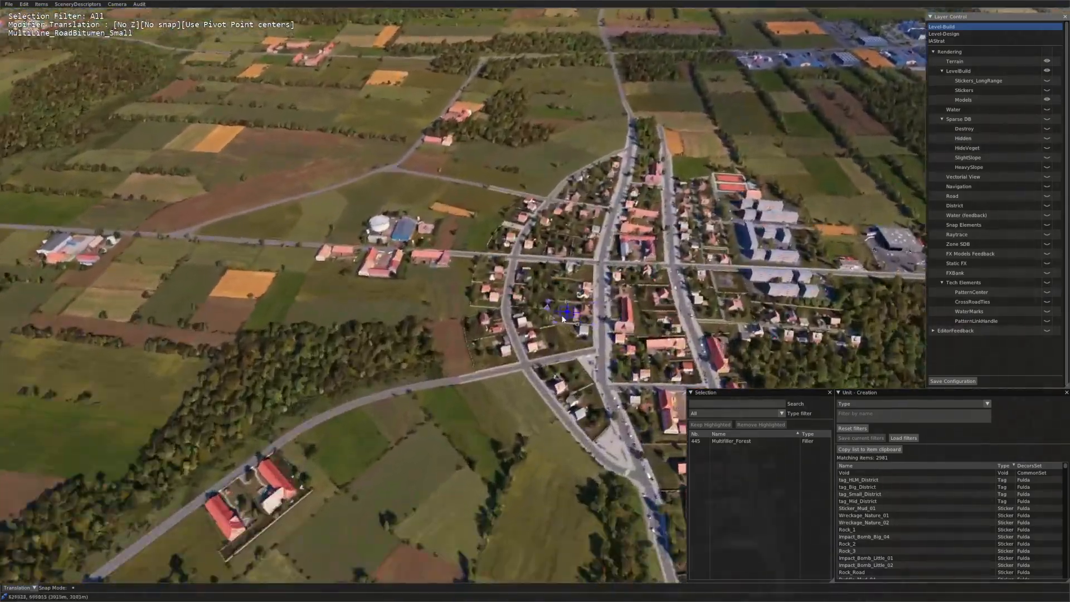
Step: View the town's houses up close with only models on the terrain, and show the Stickers layer of LevelBuild
{"action": "scroll", "coordinate": [557, 310], "scroll_direction": "up", "scroll_amount": 5}
{"action": "middle_click_drag", "start_coordinate": [546, 311], "coordinate": [462, 357]}
{"action": "key", "text": "s"}
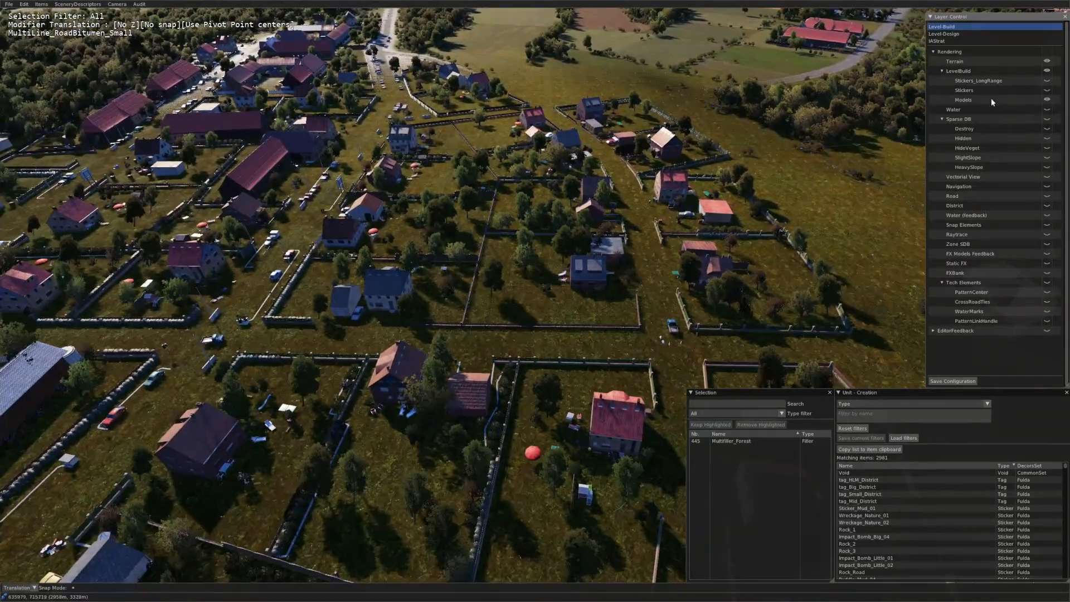
{"action": "left_click", "coordinate": [1046, 91]}
{"action": "scroll", "coordinate": [490, 237], "scroll_direction": "down", "scroll_amount": 5}
{"action": "middle_click_drag", "start_coordinate": [489, 238], "coordinate": [580, 238]}
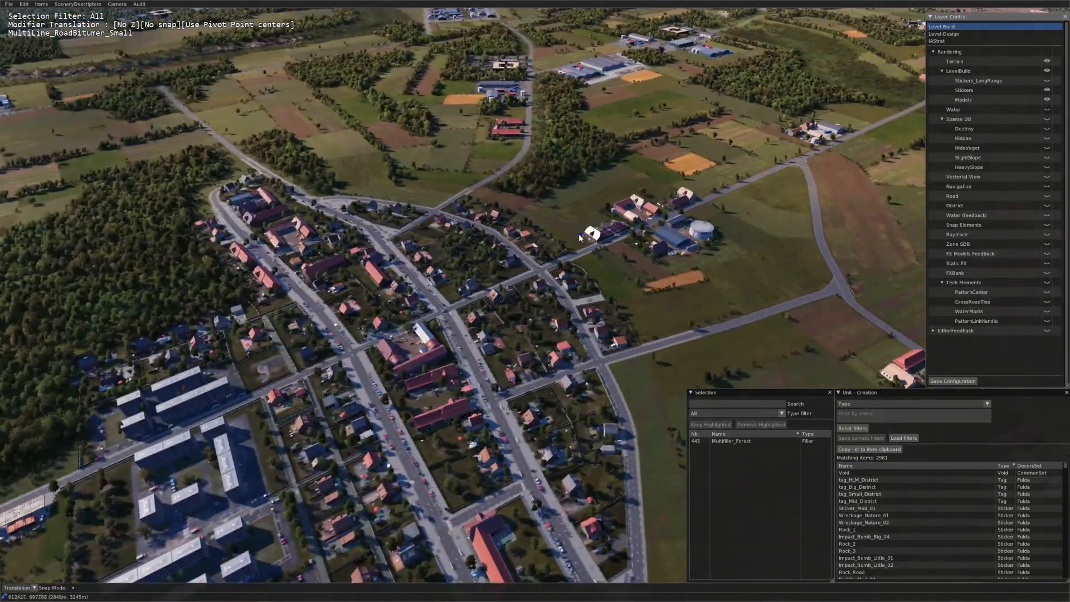
Step: Examine the road and ground stickers among the town's houses up close and return to a wide view of the valley
{"action": "scroll", "coordinate": [493, 327], "scroll_direction": "up", "scroll_amount": 8}
{"action": "middle_click_drag", "start_coordinate": [566, 337], "coordinate": [649, 325]}
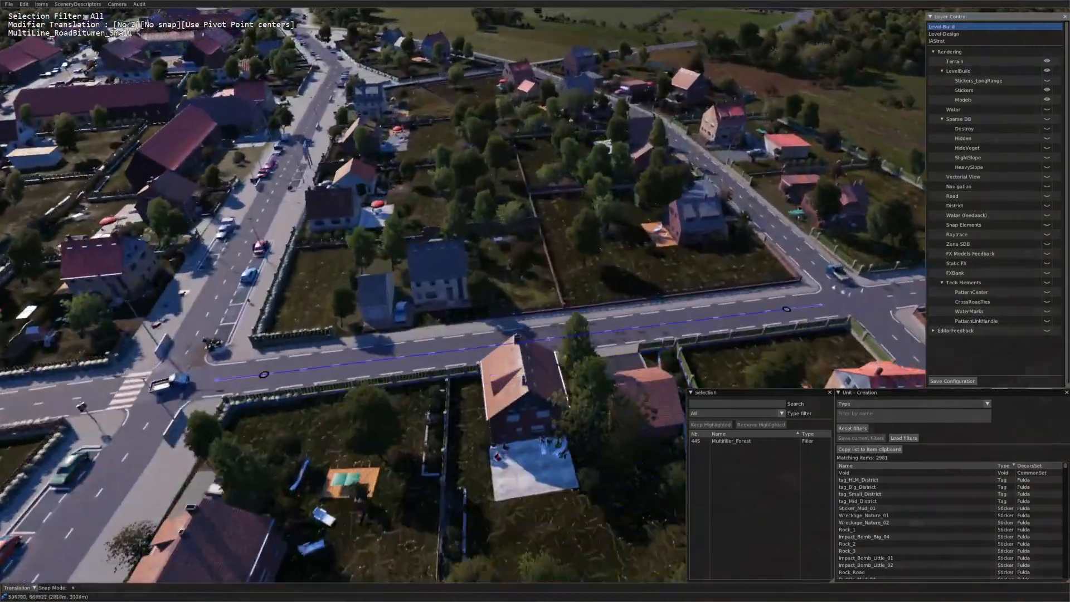
{"action": "scroll", "coordinate": [591, 334], "scroll_direction": "up", "scroll_amount": 3}
{"action": "middle_click_drag", "start_coordinate": [544, 437], "coordinate": [511, 331]}
{"action": "scroll", "coordinate": [583, 309], "scroll_direction": "down", "scroll_amount": 6}
{"action": "scroll", "coordinate": [510, 330], "scroll_direction": "down", "scroll_amount": 8}
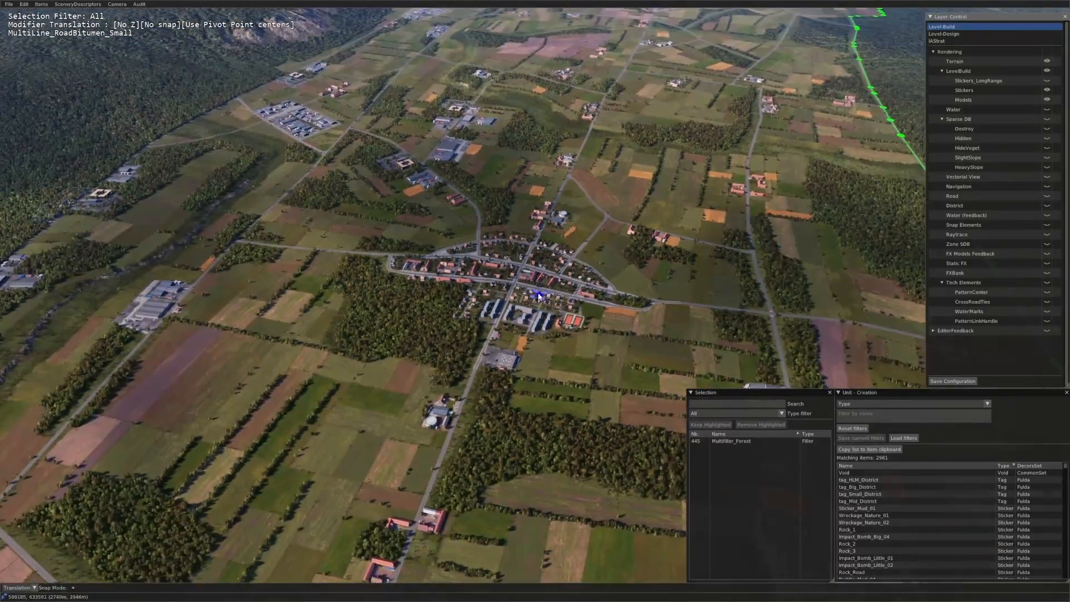
{"action": "scroll", "coordinate": [538, 297], "scroll_direction": "down", "scroll_amount": 3}
{"action": "middle_click_drag", "start_coordinate": [538, 297], "coordinate": [569, 264]}
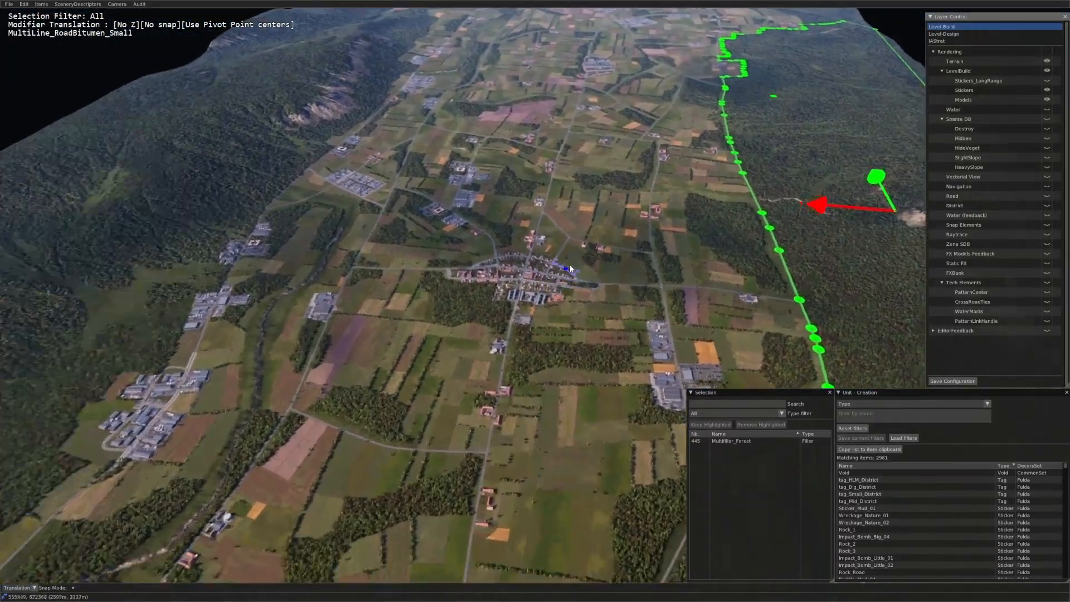
Step: Place a copy of the RND_Dis_Farm_MediumSize farm beside the town in the open fields beyond the road junction
{"action": "scroll", "coordinate": [501, 295], "scroll_direction": "up", "scroll_amount": 7}
{"action": "left_click", "coordinate": [493, 292]}
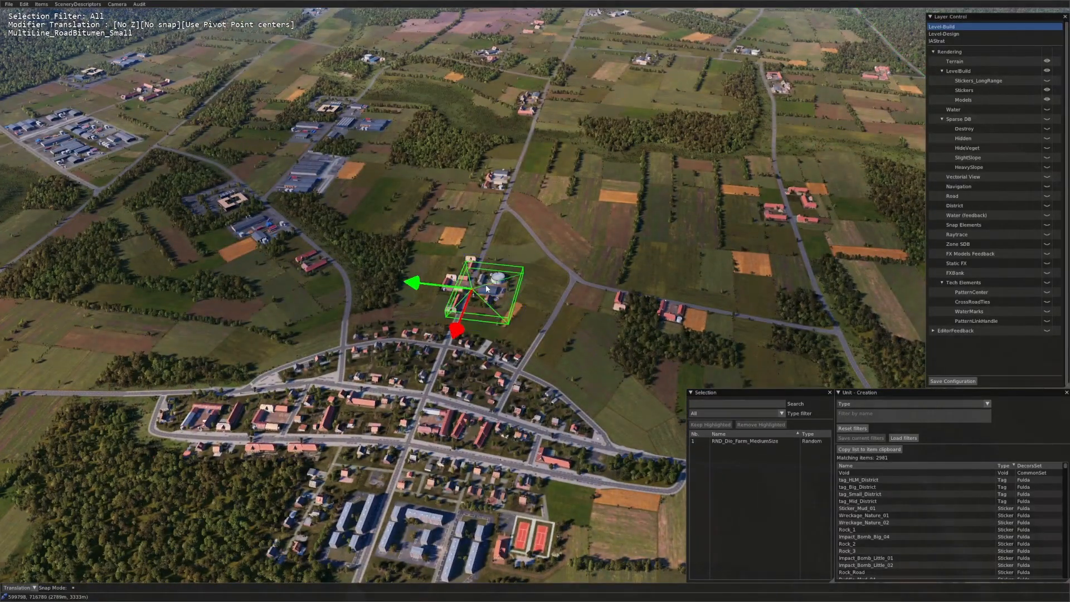
{"action": "left_click_drag", "start_coordinate": [487, 288], "coordinate": [611, 226]}
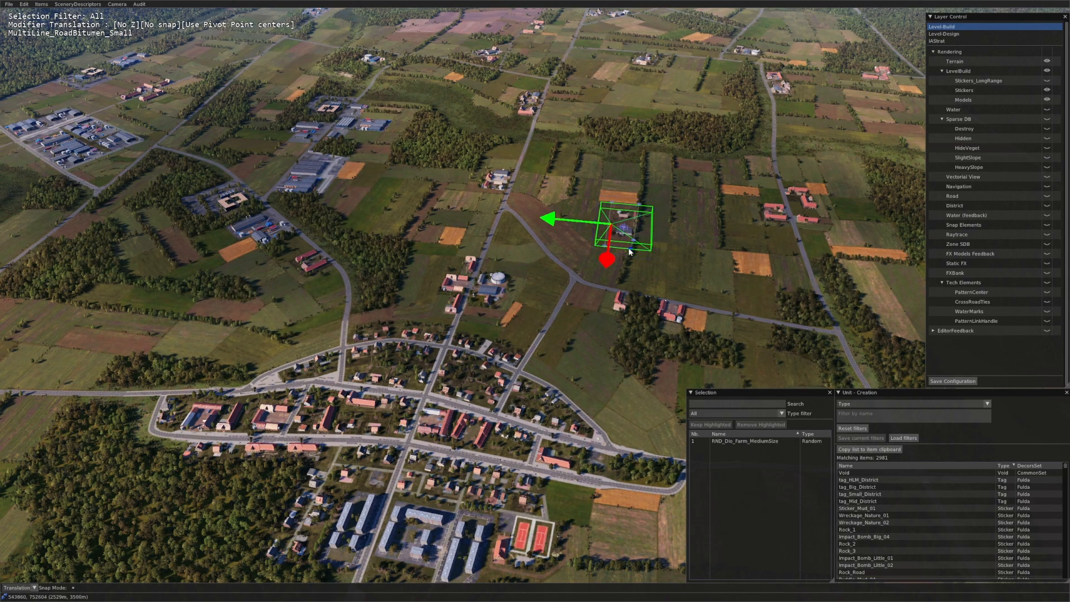
Step: Examine the copied farm and how it sits on the surrounding fields, from close up to a wide valley view
{"action": "scroll", "coordinate": [588, 279], "scroll_direction": "up", "scroll_amount": 6}
{"action": "middle_click_drag", "start_coordinate": [587, 280], "coordinate": [486, 275]}
{"action": "scroll", "coordinate": [558, 282], "scroll_direction": "up", "scroll_amount": 4}
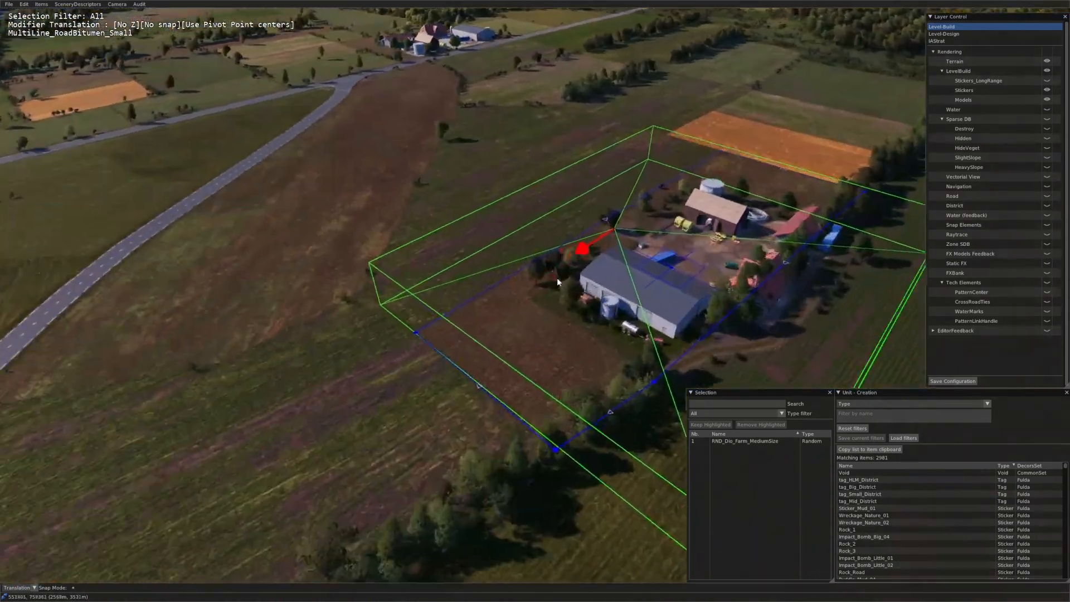
{"action": "scroll", "coordinate": [486, 275], "scroll_direction": "down", "scroll_amount": 6}
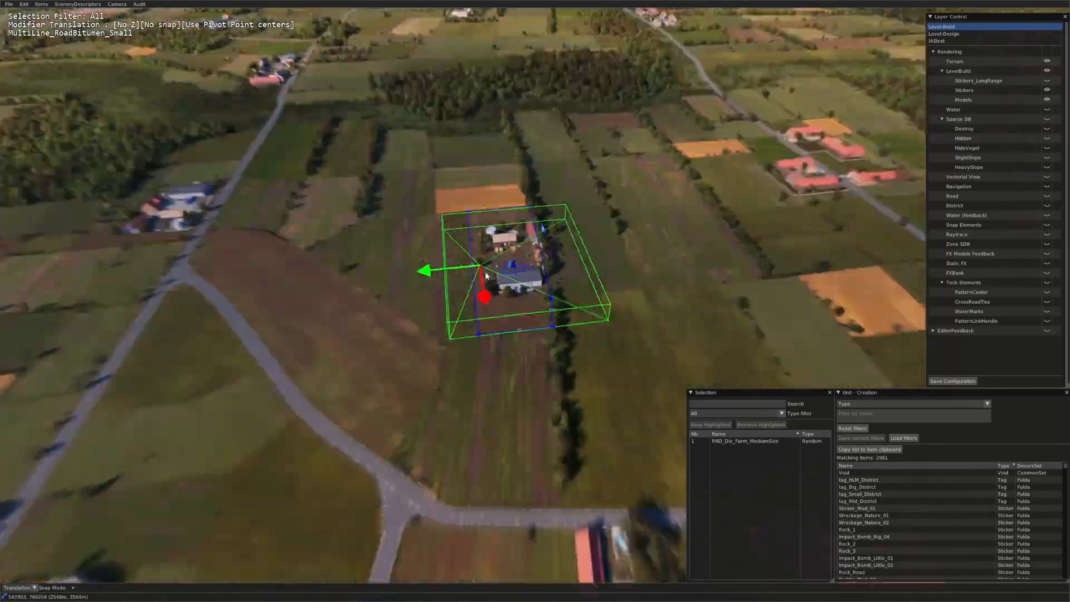
{"action": "scroll", "coordinate": [502, 274], "scroll_direction": "down", "scroll_amount": 10}
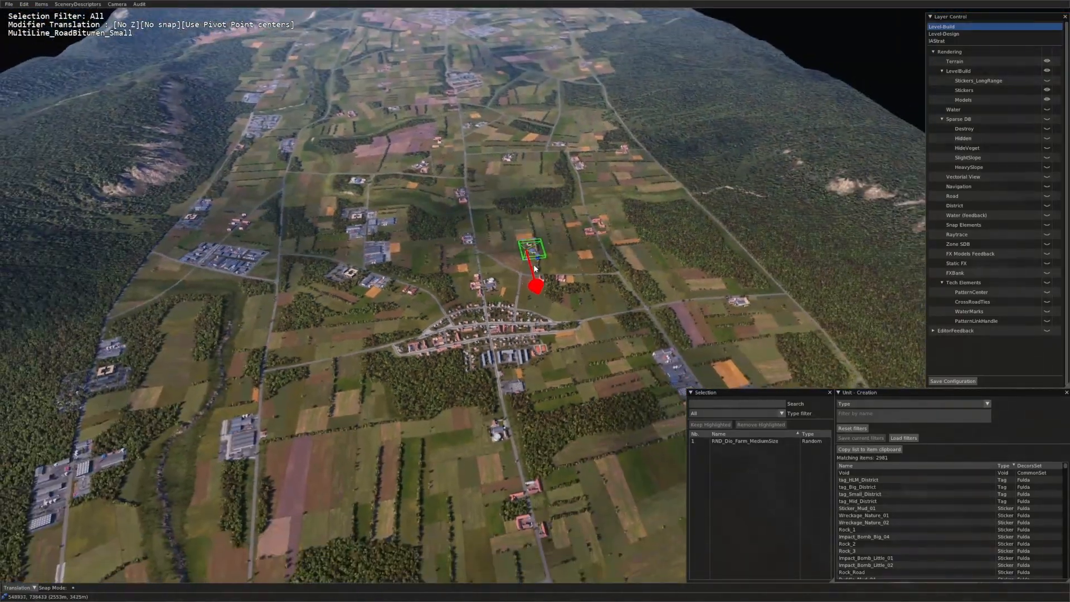
{"action": "scroll", "coordinate": [528, 262], "scroll_direction": "up", "scroll_amount": 6}
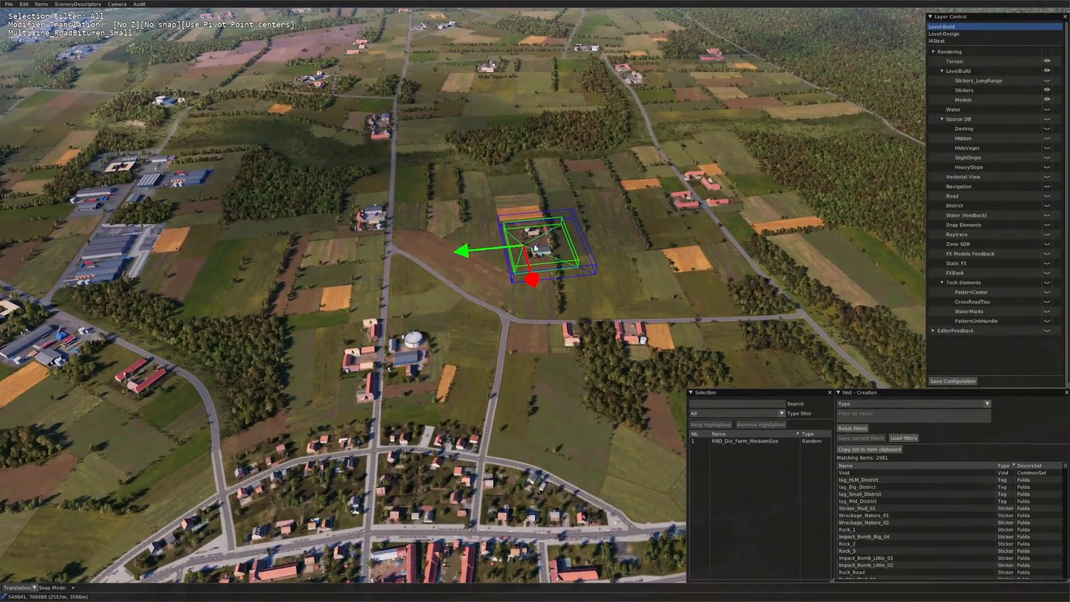
{"action": "scroll", "coordinate": [535, 248], "scroll_direction": "up", "scroll_amount": 6}
{"action": "scroll", "coordinate": [538, 246], "scroll_direction": "down", "scroll_amount": 8}
{"action": "scroll", "coordinate": [541, 253], "scroll_direction": "up", "scroll_amount": 3}
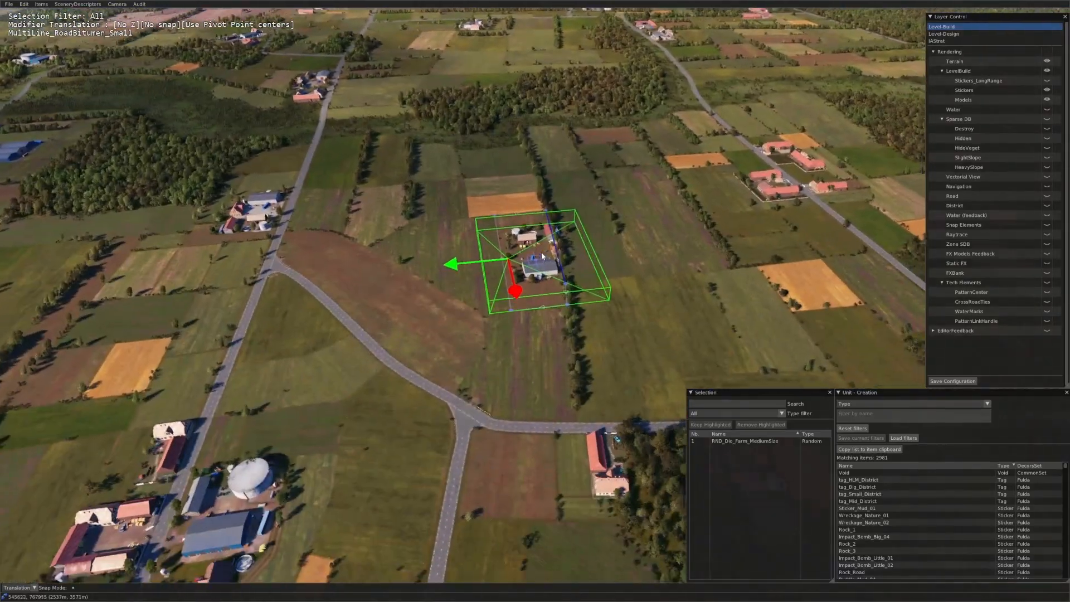
{"action": "scroll", "coordinate": [535, 250], "scroll_direction": "down", "scroll_amount": 5}
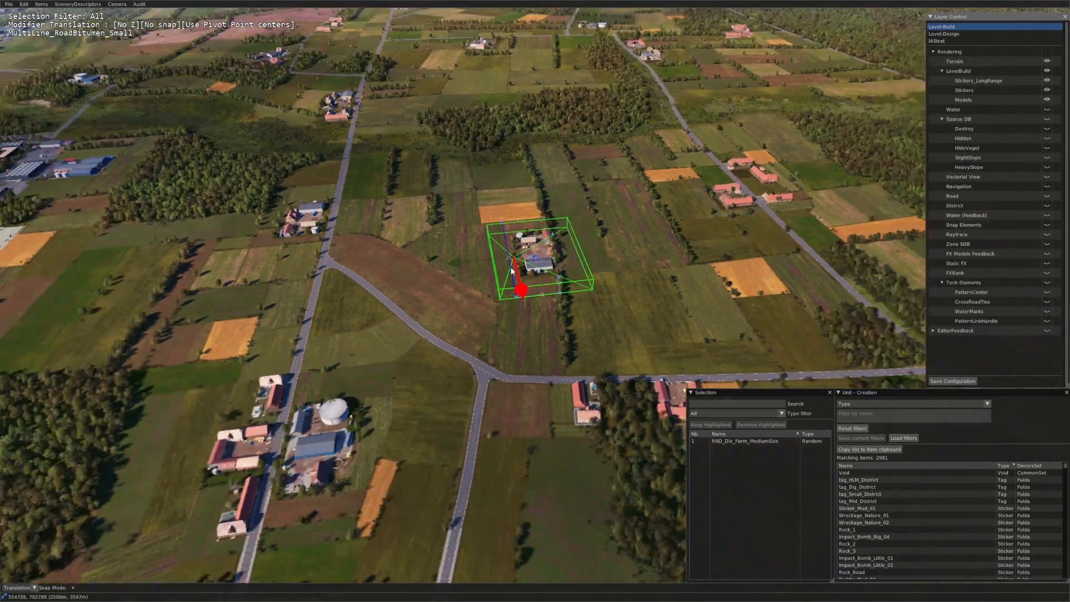
{"action": "scroll", "coordinate": [533, 254], "scroll_direction": "down", "scroll_amount": 5}
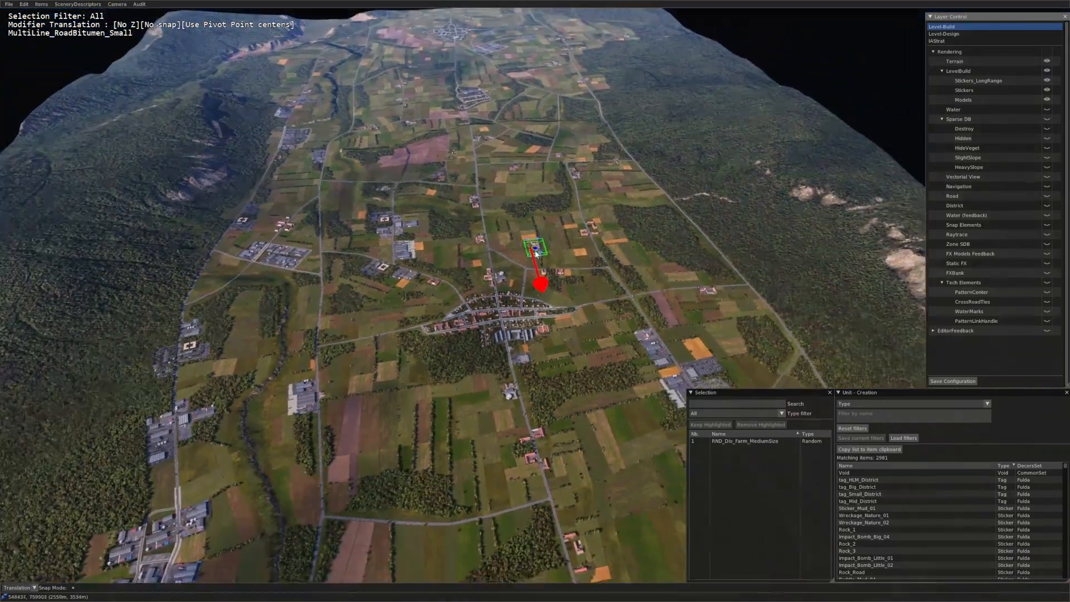
Step: Select the cluster of field and forest fillers beside the town, reselect the copied farm and view the area up close
{"action": "scroll", "coordinate": [536, 254], "scroll_direction": "down", "scroll_amount": 1}
{"action": "left_click", "coordinate": [561, 273]}
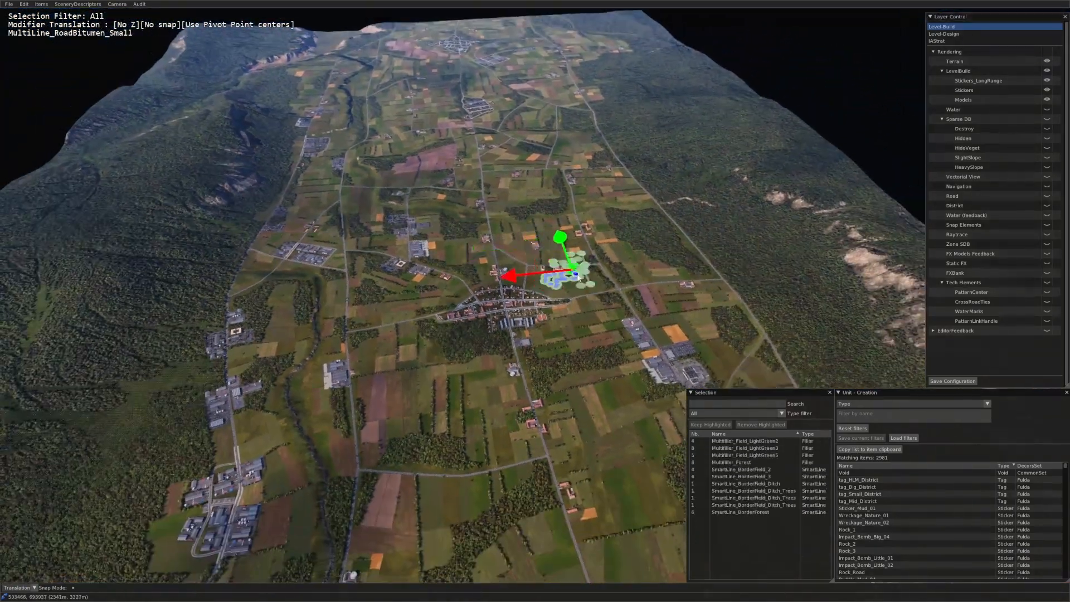
{"action": "scroll", "coordinate": [609, 291], "scroll_direction": "down", "scroll_amount": 4}
{"action": "scroll", "coordinate": [609, 291], "scroll_direction": "down", "scroll_amount": 2}
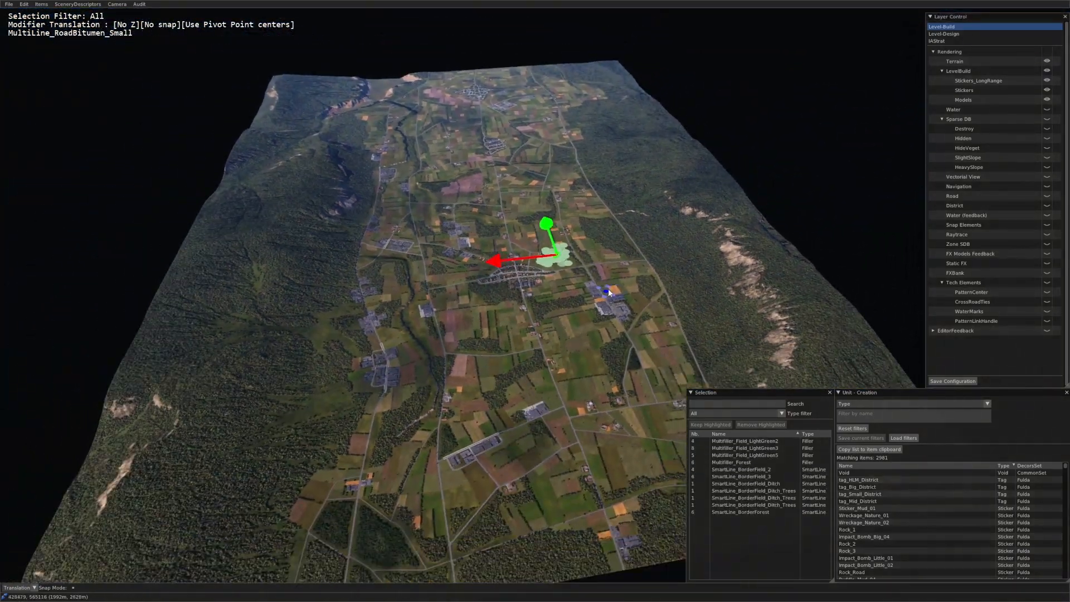
{"action": "left_click", "coordinate": [582, 300]}
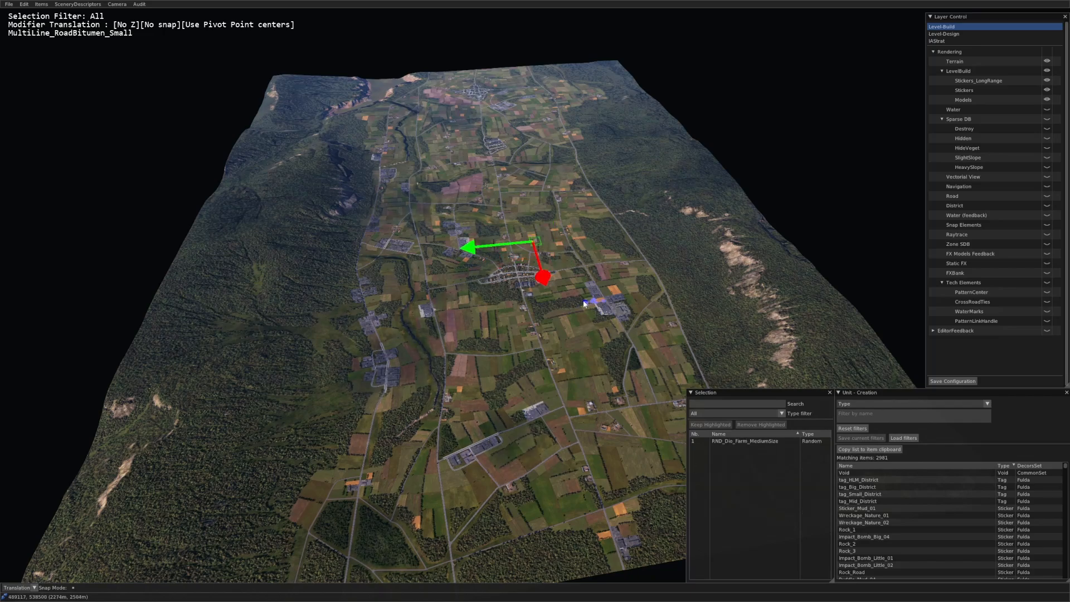
{"action": "scroll", "coordinate": [576, 301], "scroll_direction": "up", "scroll_amount": 3}
{"action": "middle_click_drag", "start_coordinate": [576, 301], "coordinate": [627, 270]}
{"action": "scroll", "coordinate": [501, 272], "scroll_direction": "up", "scroll_amount": 10}
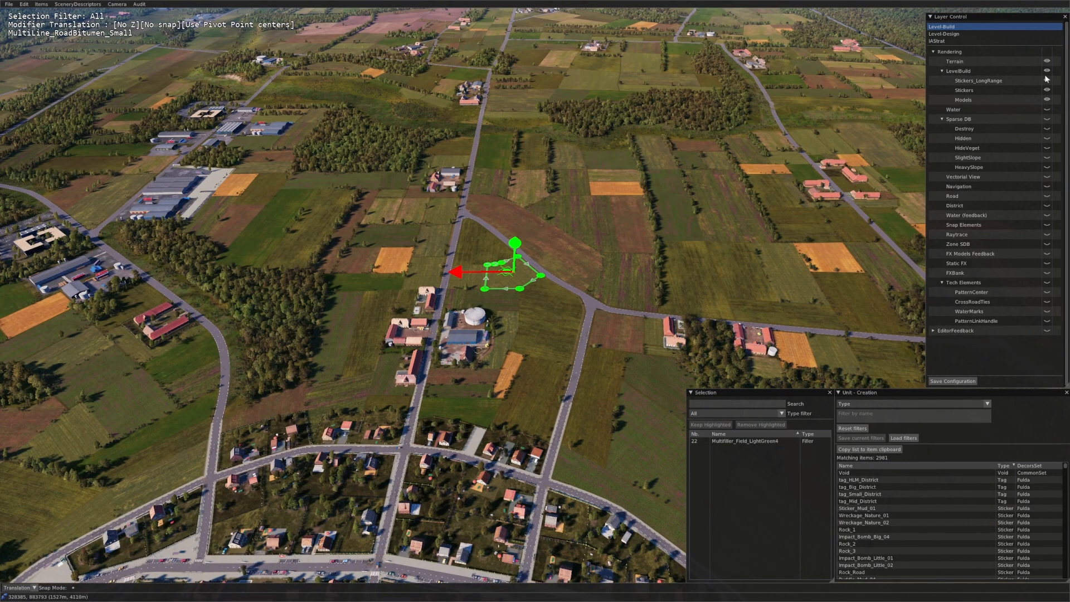
Step: Turn on the Water layer at the dry lake bed between the cliffs and examine the filled lake
{"action": "scroll", "coordinate": [847, 134], "scroll_direction": "down", "scroll_amount": 8}
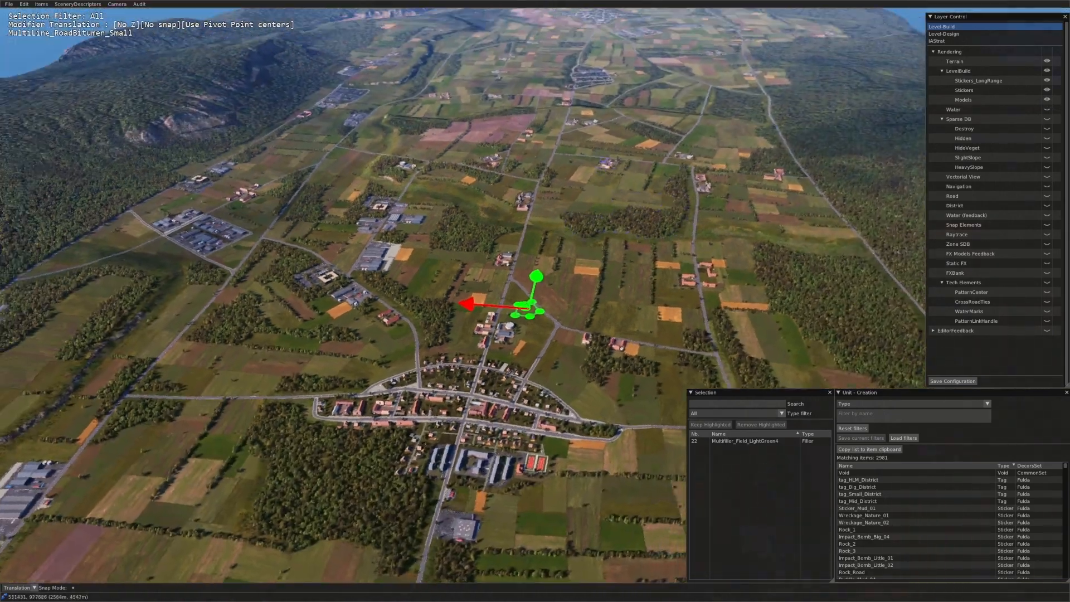
{"action": "scroll", "coordinate": [419, 126], "scroll_direction": "up", "scroll_amount": 10}
{"action": "scroll", "coordinate": [529, 223], "scroll_direction": "up", "scroll_amount": 10}
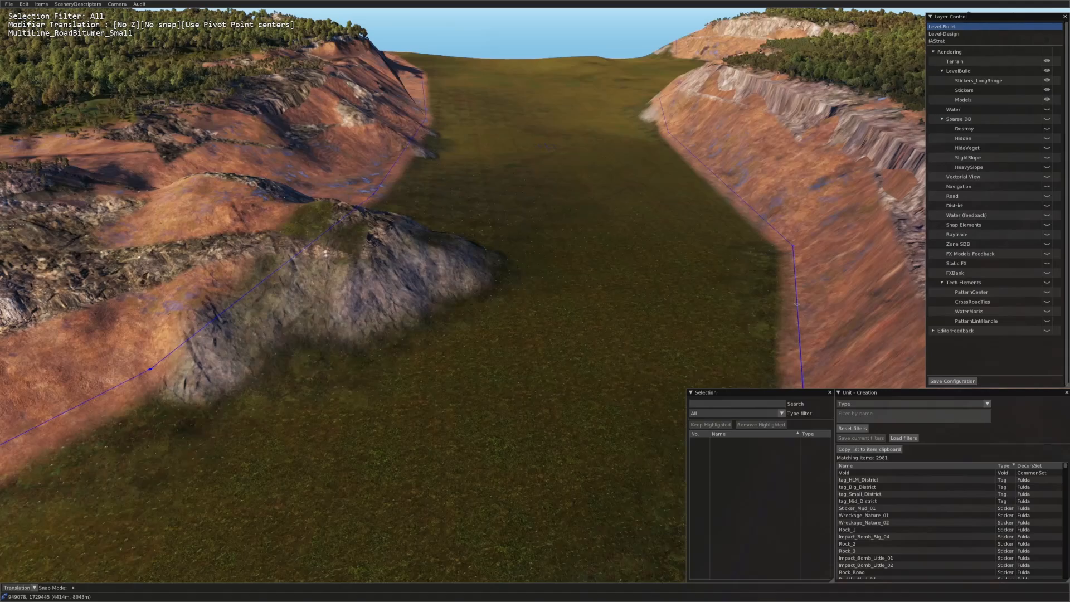
{"action": "middle_click_drag", "start_coordinate": [529, 222], "coordinate": [584, 259]}
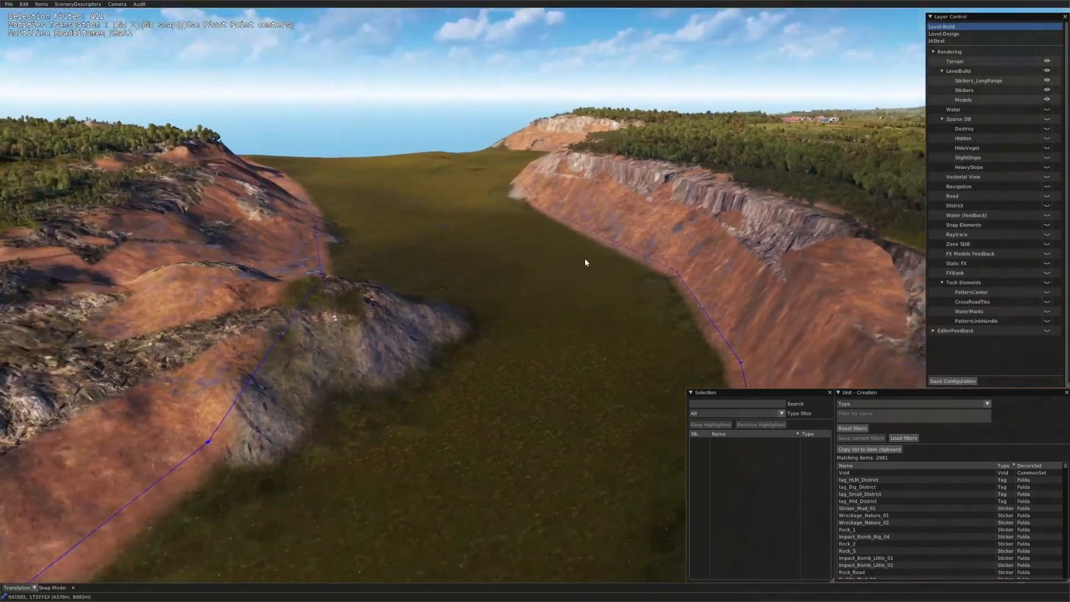
{"action": "scroll", "coordinate": [557, 273], "scroll_direction": "down", "scroll_amount": 5}
{"action": "left_click", "coordinate": [1046, 109]}
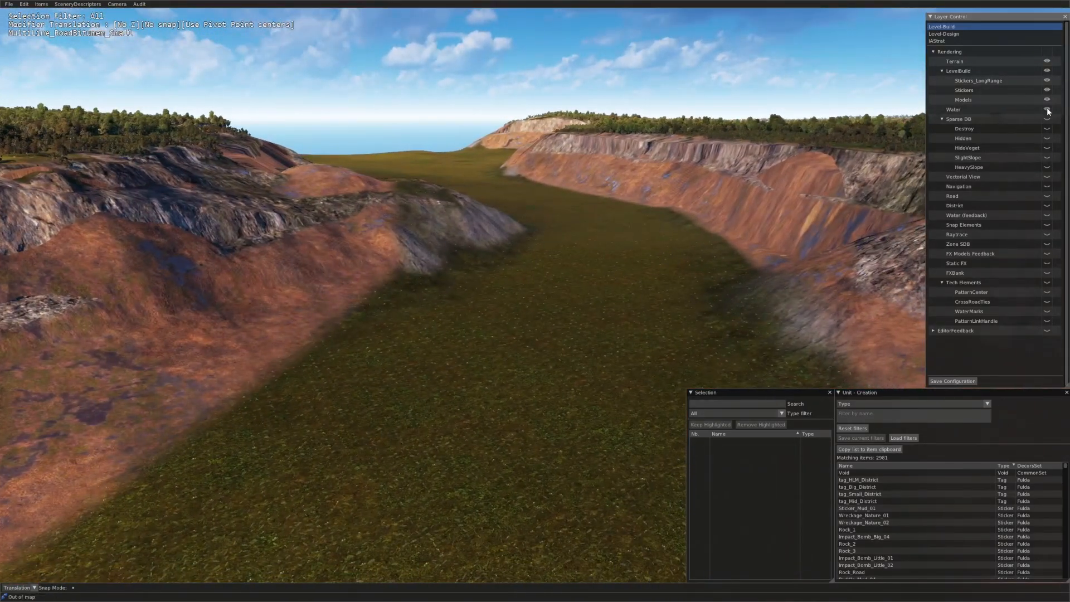
{"action": "scroll", "coordinate": [666, 255], "scroll_direction": "down", "scroll_amount": 10}
{"action": "scroll", "coordinate": [557, 312], "scroll_direction": "down", "scroll_amount": 5}
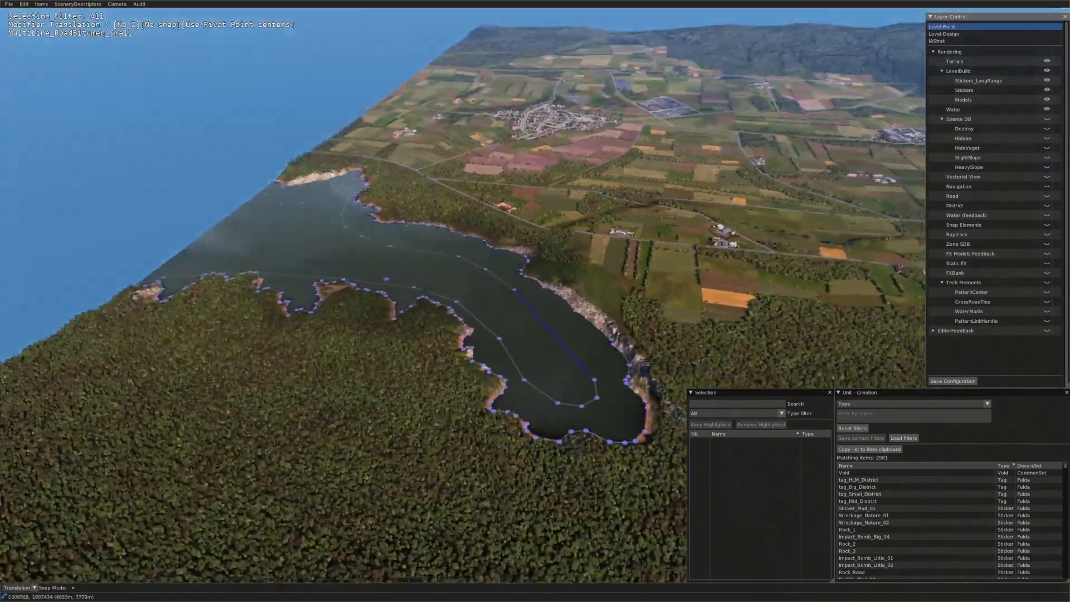
{"action": "middle_click_drag", "start_coordinate": [535, 301], "coordinate": [668, 318]}
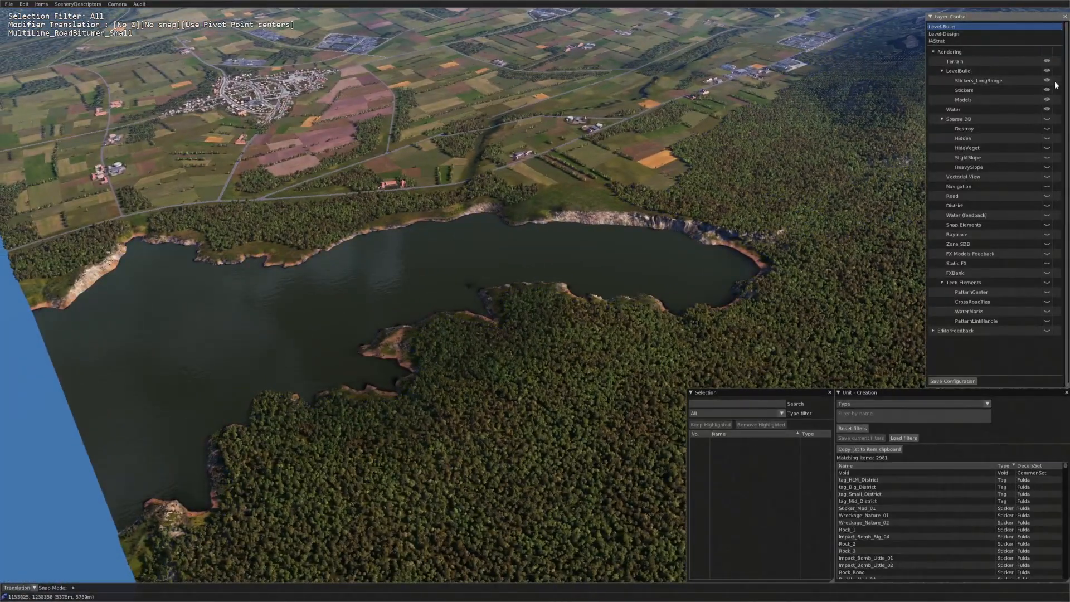
Step: Collapse the LevelBuild group in the Rendering layer list to hide its sub-layers from the list
{"action": "left_click", "coordinate": [941, 72]}
{"action": "key", "text": "Up"}
{"action": "left_click", "coordinate": [941, 72]}
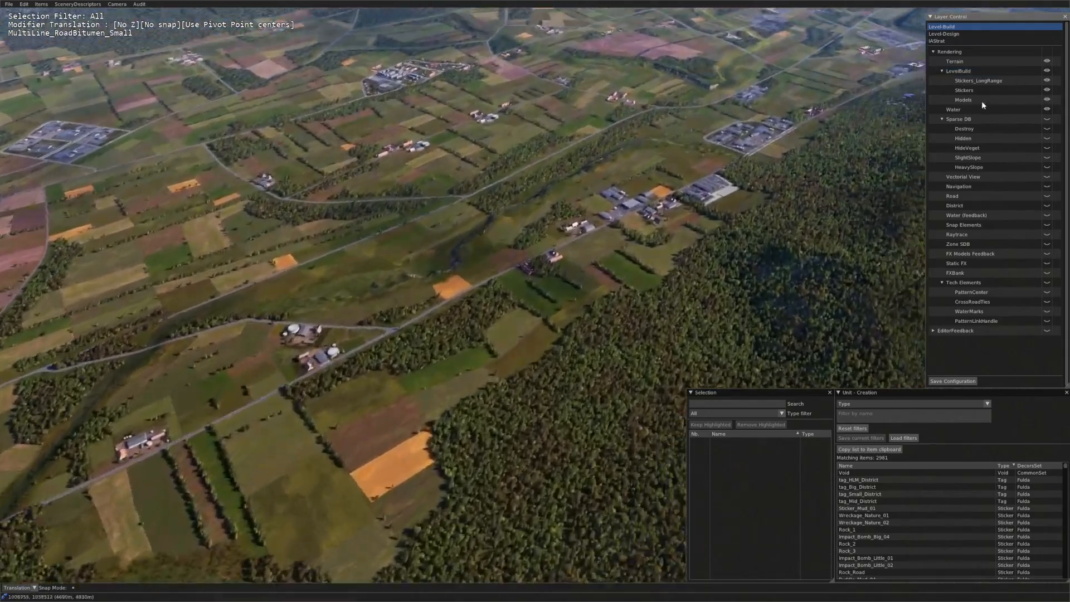
{"action": "key", "text": "Up"}
{"action": "key", "text": "Right"}
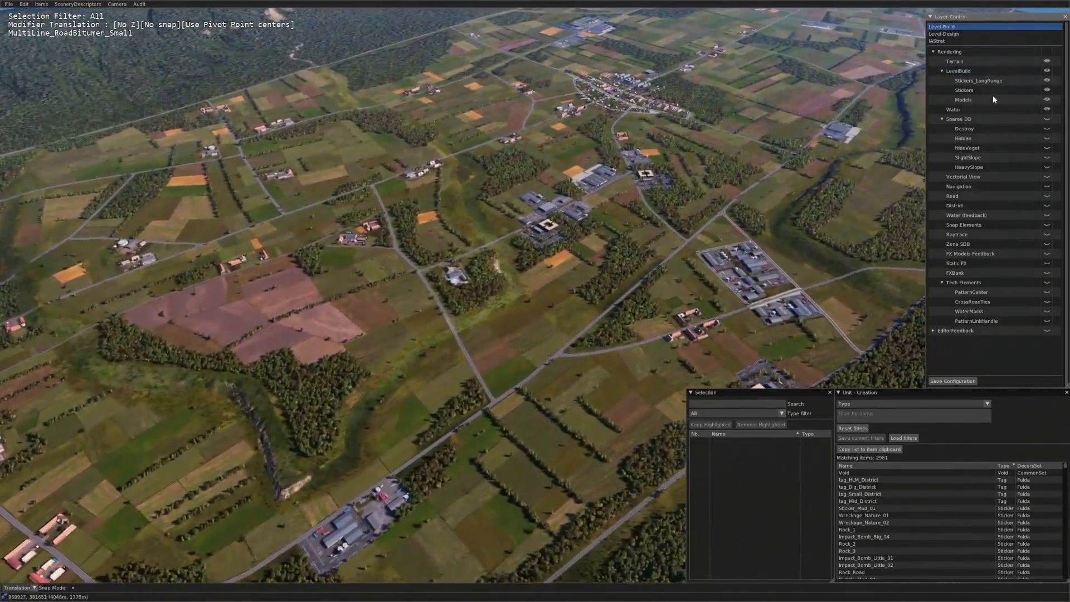
{"action": "left_click", "coordinate": [941, 72]}
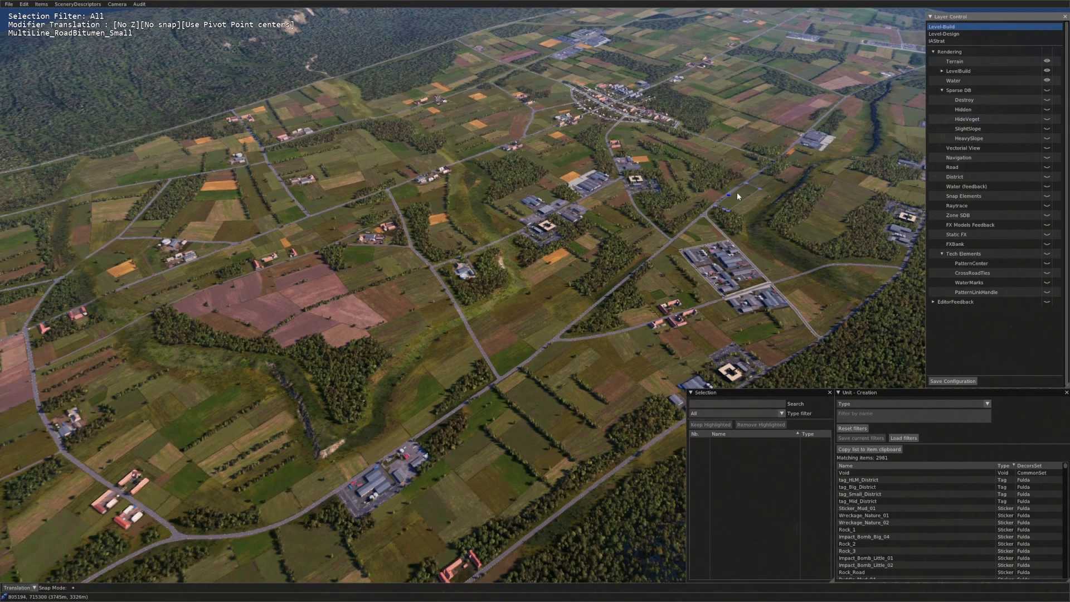
{"action": "middle_click_drag", "start_coordinate": [737, 192], "coordinate": [800, 148]}
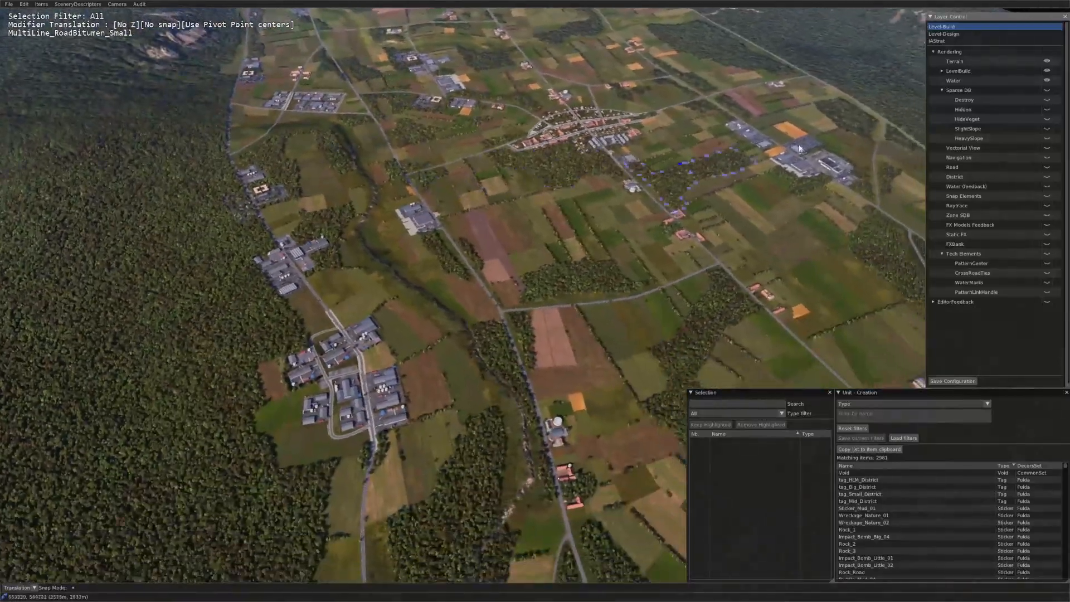
Step: Show the Sparse DB group with its Destroy, Hidden, HideVeget, SlightSlope and HeavySlope layers over the valley
{"action": "left_click", "coordinate": [940, 91]}
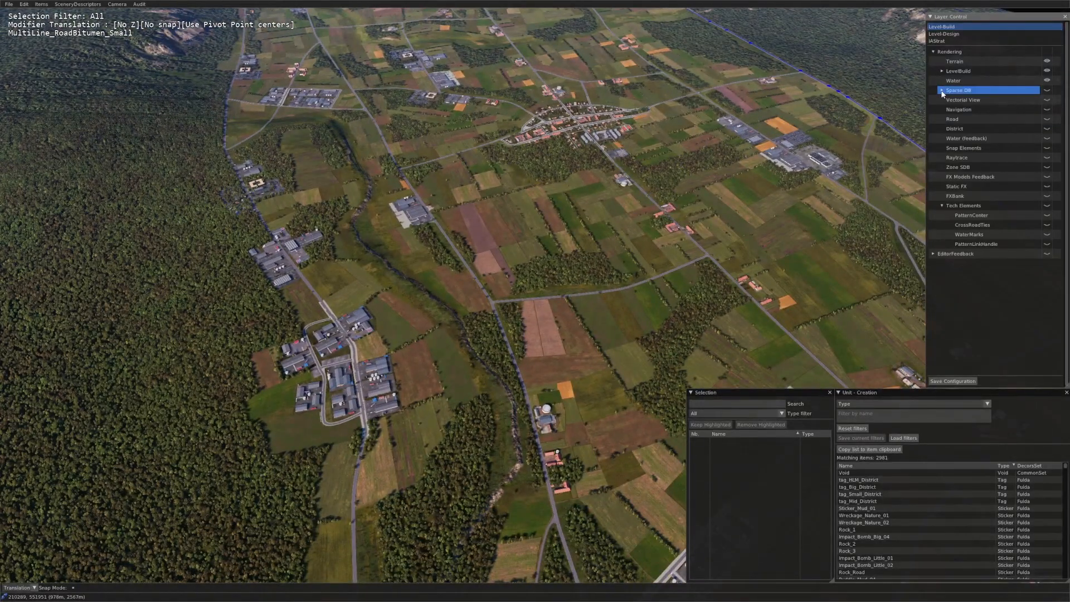
{"action": "left_click", "coordinate": [941, 90]}
{"action": "scroll", "coordinate": [1030, 93], "scroll_direction": "up", "scroll_amount": 3}
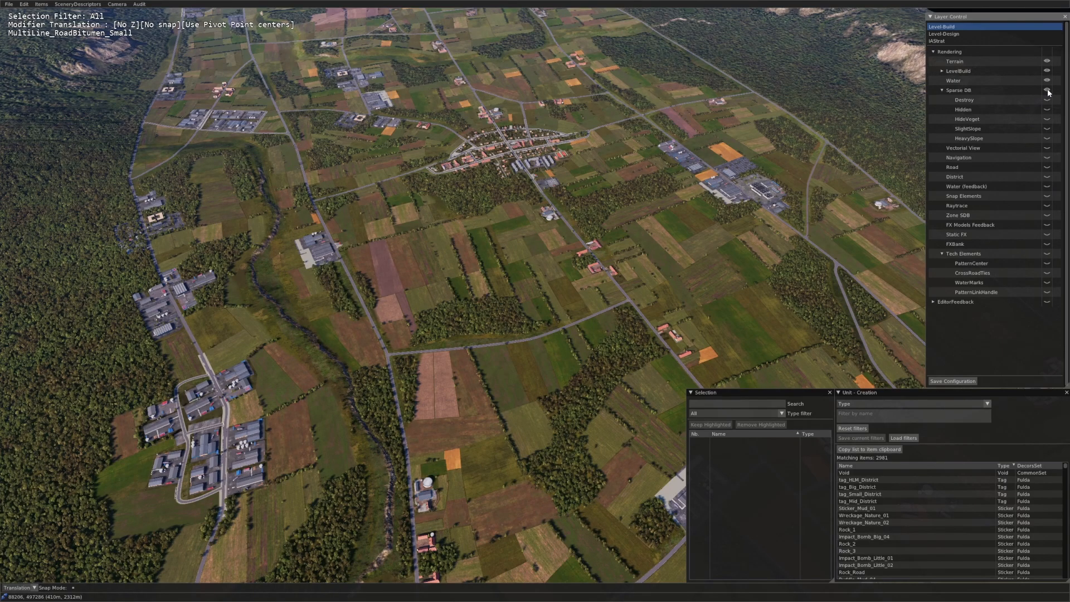
{"action": "left_click", "coordinate": [1048, 118]}
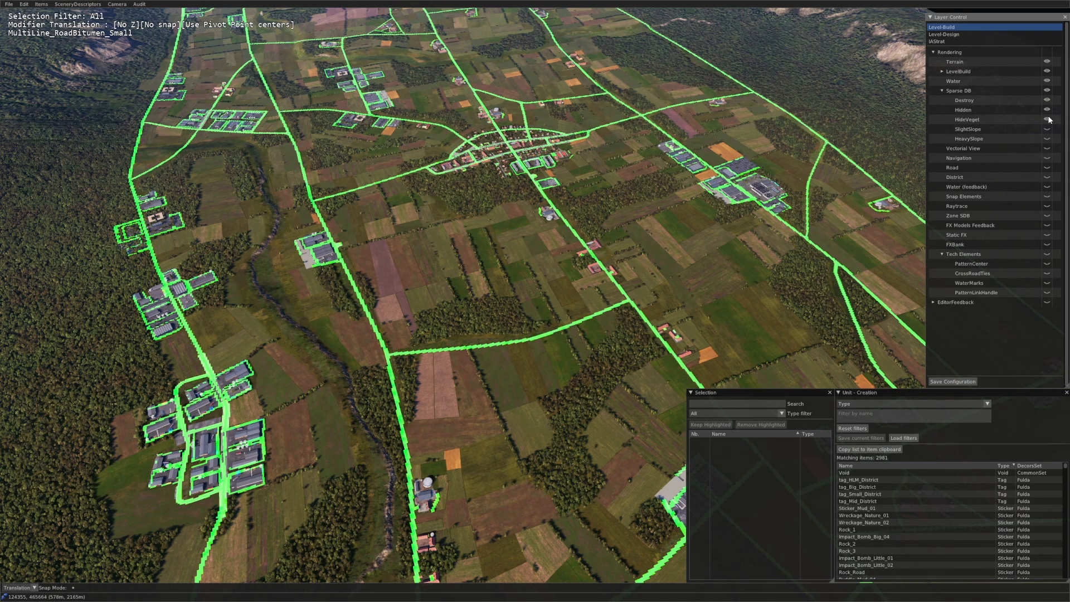
{"action": "scroll", "coordinate": [630, 159], "scroll_direction": "down", "scroll_amount": 5}
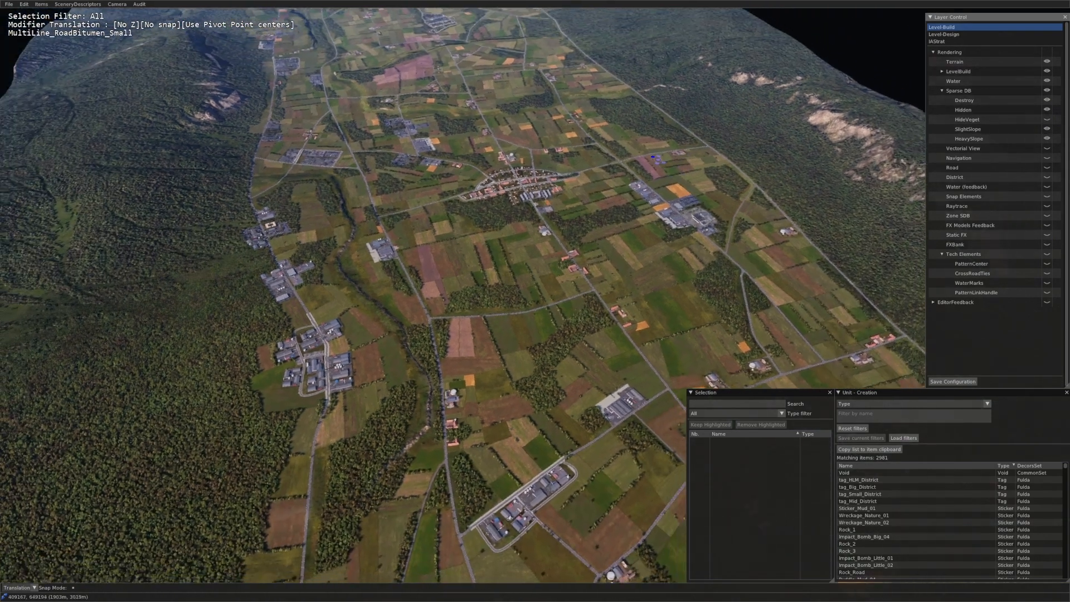
{"action": "scroll", "coordinate": [694, 210], "scroll_direction": "up", "scroll_amount": 5}
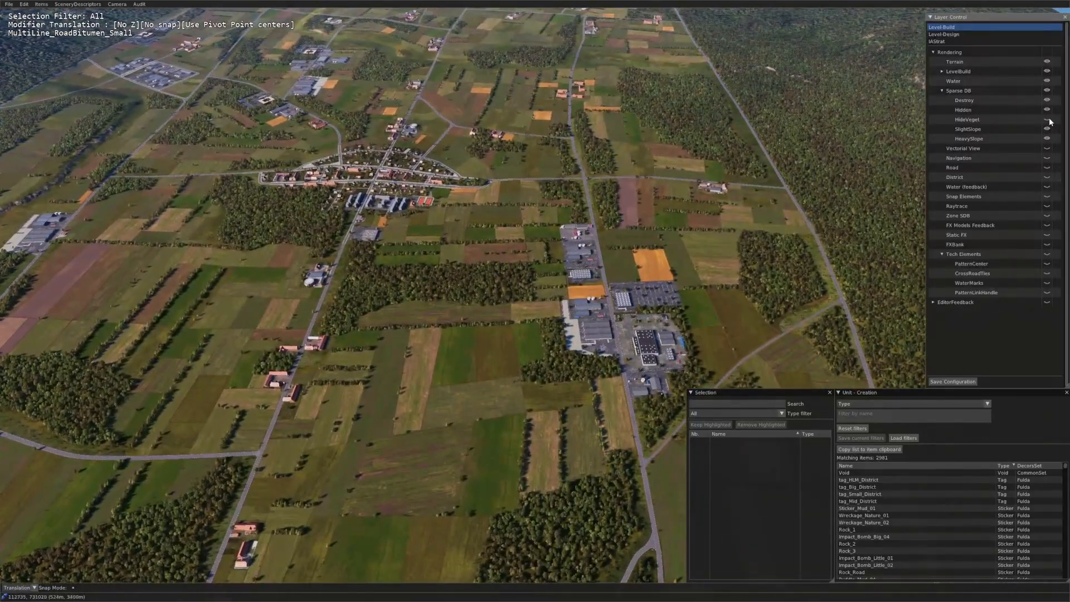
{"action": "left_click", "coordinate": [1048, 120]}
Step: Examine the green HideVeget overlay along the roads, around the industrial buildings, at the forest crossroads and across the town
{"action": "scroll", "coordinate": [574, 301], "scroll_direction": "up", "scroll_amount": 6}
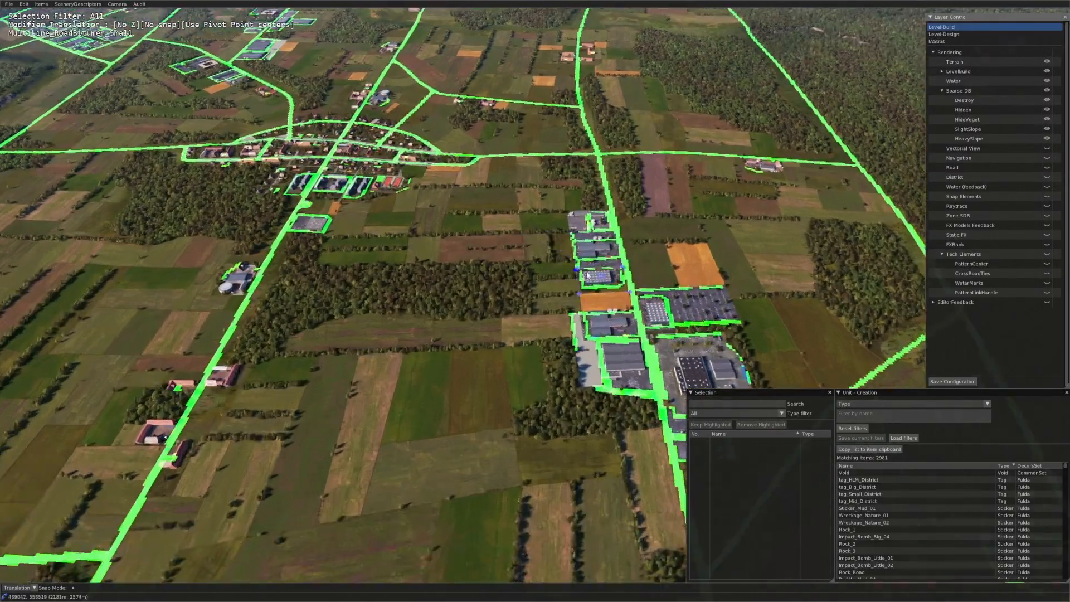
{"action": "scroll", "coordinate": [517, 259], "scroll_direction": "up", "scroll_amount": 6}
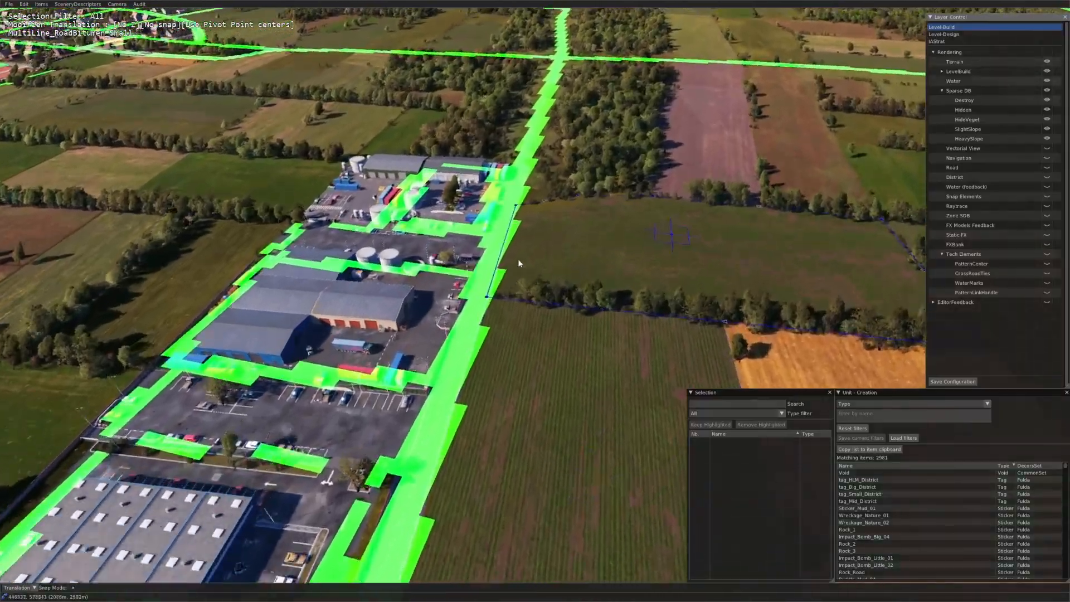
{"action": "scroll", "coordinate": [610, 316], "scroll_direction": "up", "scroll_amount": 6}
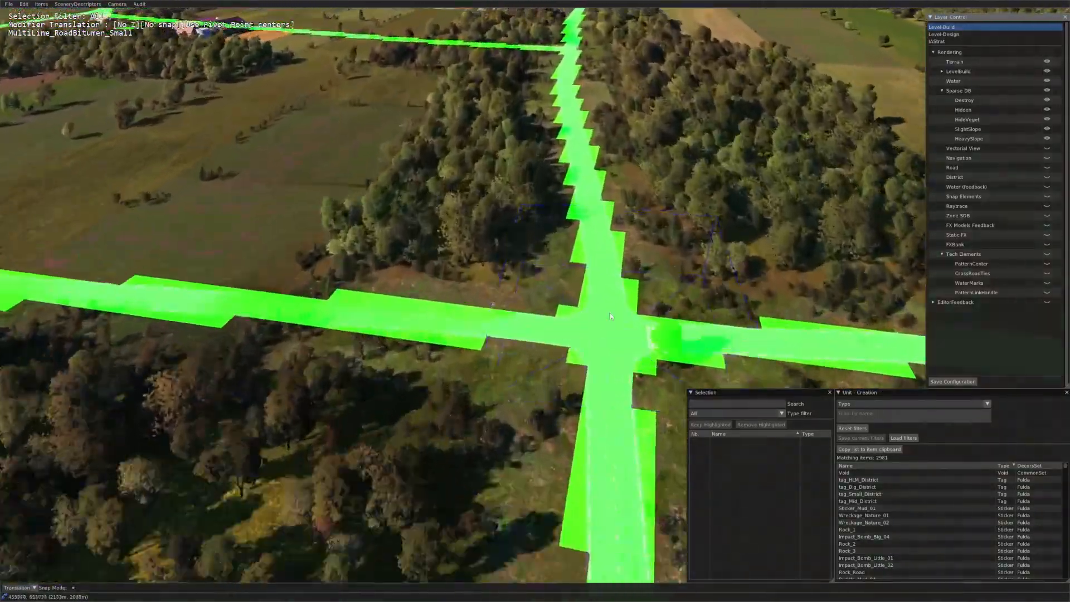
{"action": "middle_click_drag", "start_coordinate": [610, 316], "coordinate": [401, 336]}
{"action": "scroll", "coordinate": [501, 287], "scroll_direction": "up", "scroll_amount": 4}
{"action": "scroll", "coordinate": [501, 288], "scroll_direction": "up", "scroll_amount": 8}
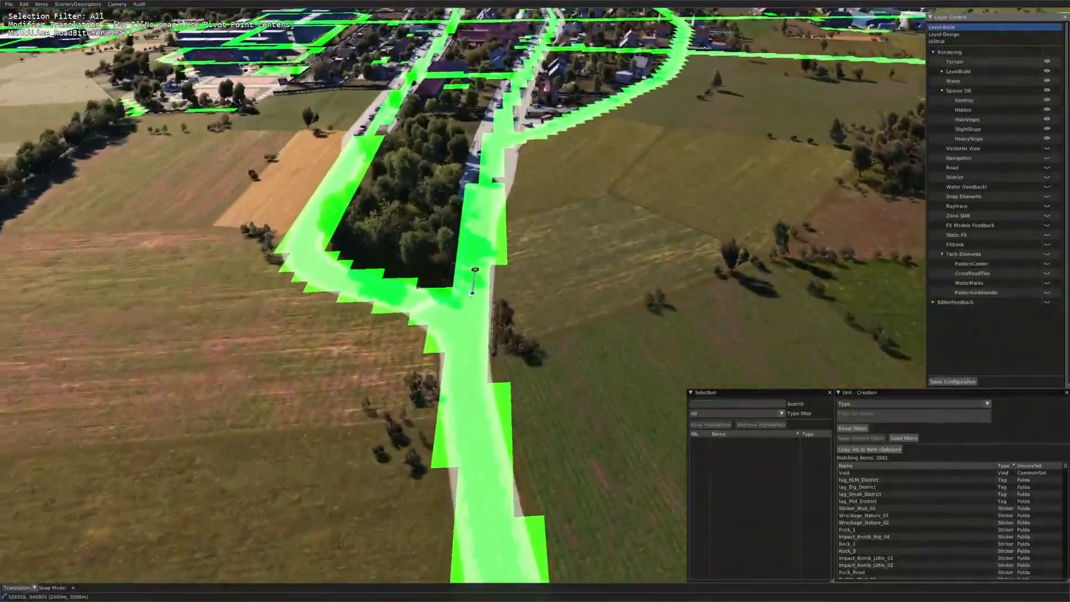
{"action": "scroll", "coordinate": [440, 282], "scroll_direction": "down", "scroll_amount": 10}
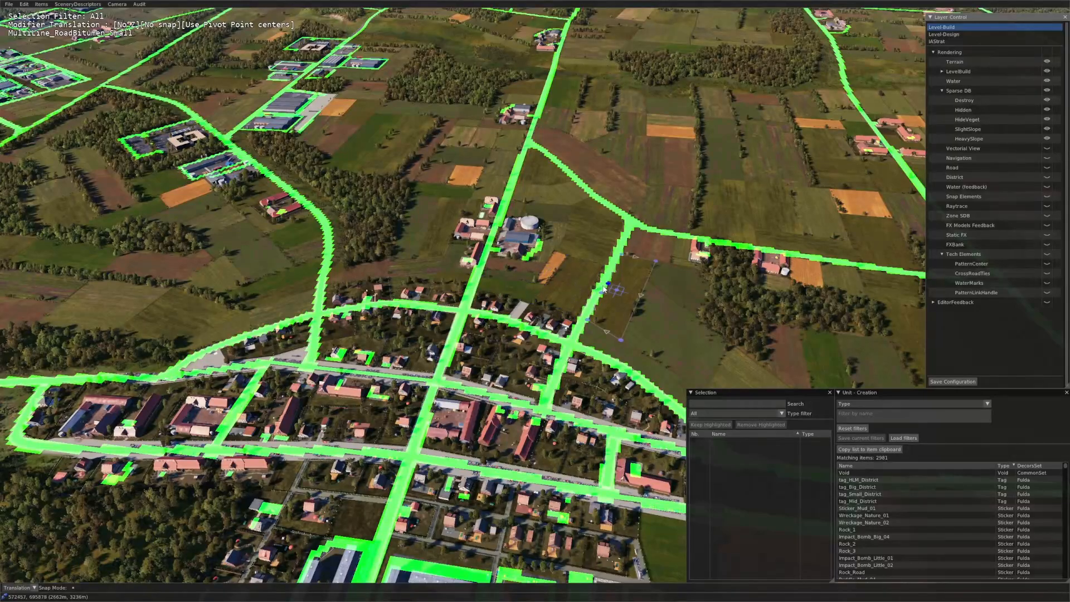
{"action": "scroll", "coordinate": [604, 290], "scroll_direction": "up", "scroll_amount": 2}
{"action": "scroll", "coordinate": [605, 292], "scroll_direction": "up", "scroll_amount": 2}
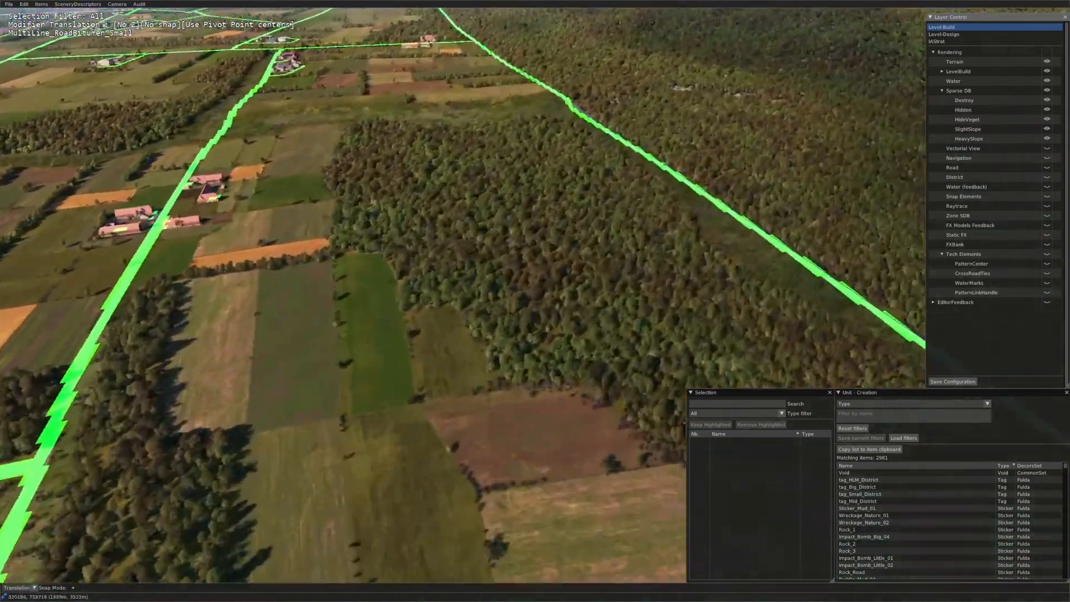
Step: Examine the HideVeget strip along the forest road up close, select the forest filler beside it and return to a wide view
{"action": "scroll", "coordinate": [576, 268], "scroll_direction": "up", "scroll_amount": 6}
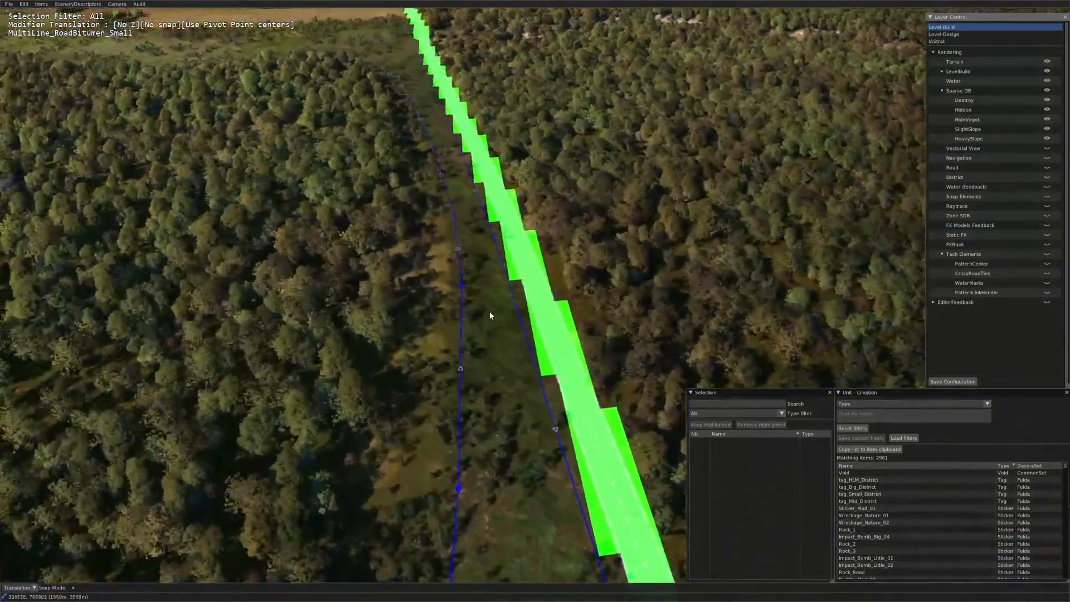
{"action": "scroll", "coordinate": [530, 314], "scroll_direction": "up", "scroll_amount": 8}
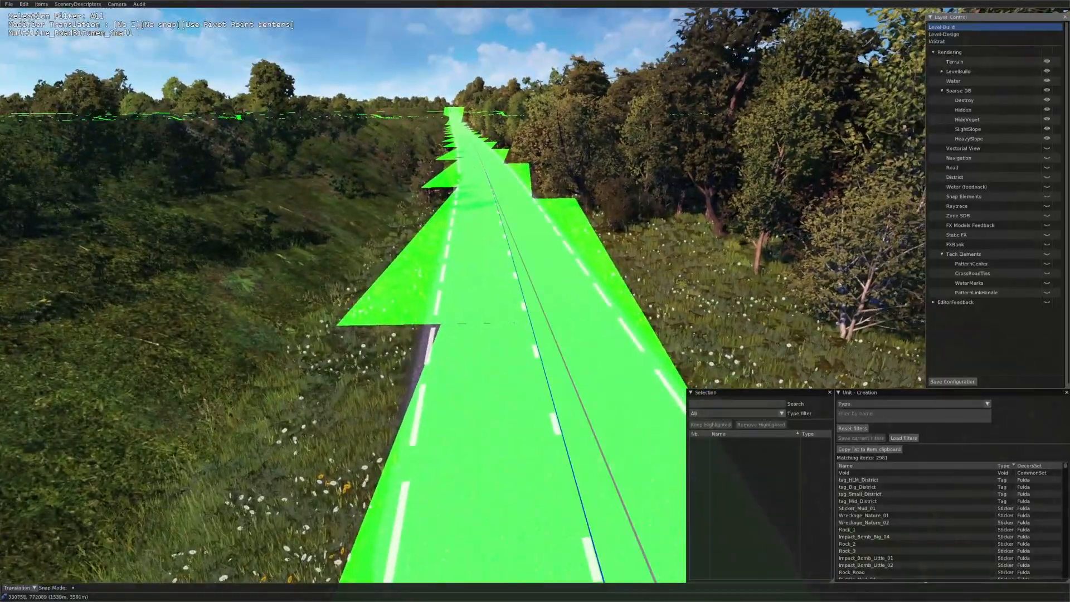
{"action": "key", "text": "Up"}
{"action": "middle_click_drag", "start_coordinate": [530, 313], "coordinate": [825, 356]}
{"action": "scroll", "coordinate": [526, 321], "scroll_direction": "down", "scroll_amount": 10}
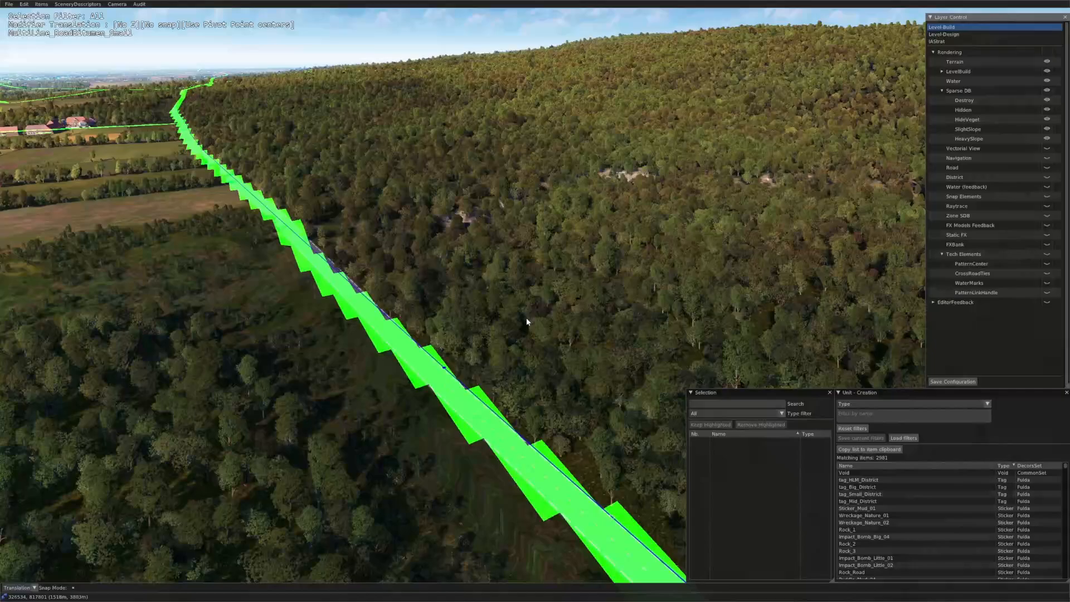
{"action": "left_click", "coordinate": [526, 321]}
{"action": "middle_click_drag", "start_coordinate": [526, 321], "coordinate": [454, 374]}
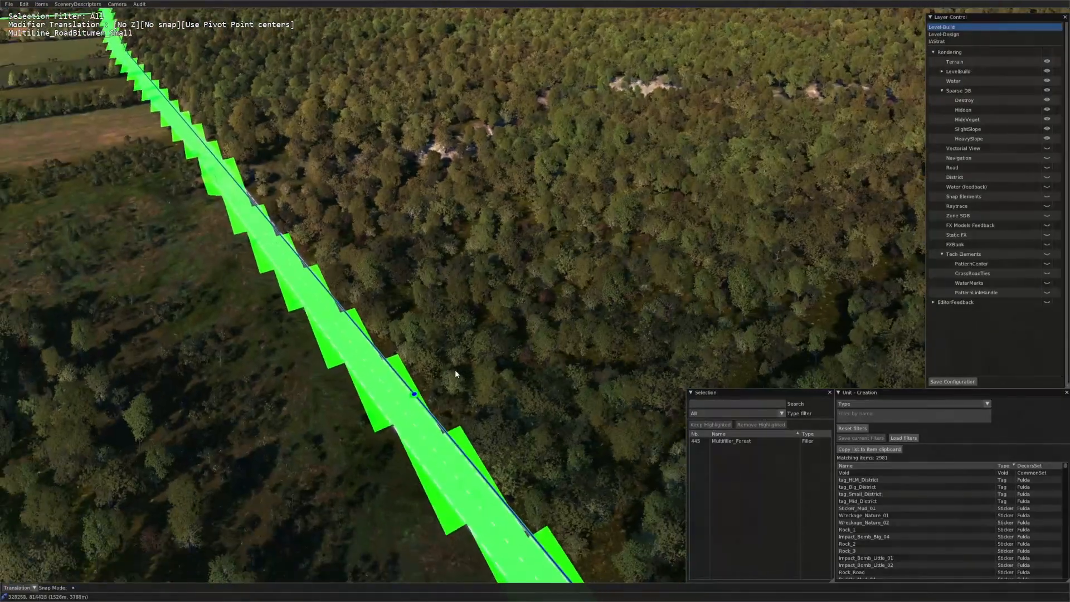
{"action": "middle_click_drag", "start_coordinate": [343, 334], "coordinate": [463, 306]}
{"action": "scroll", "coordinate": [463, 306], "scroll_direction": "down", "scroll_amount": 10}
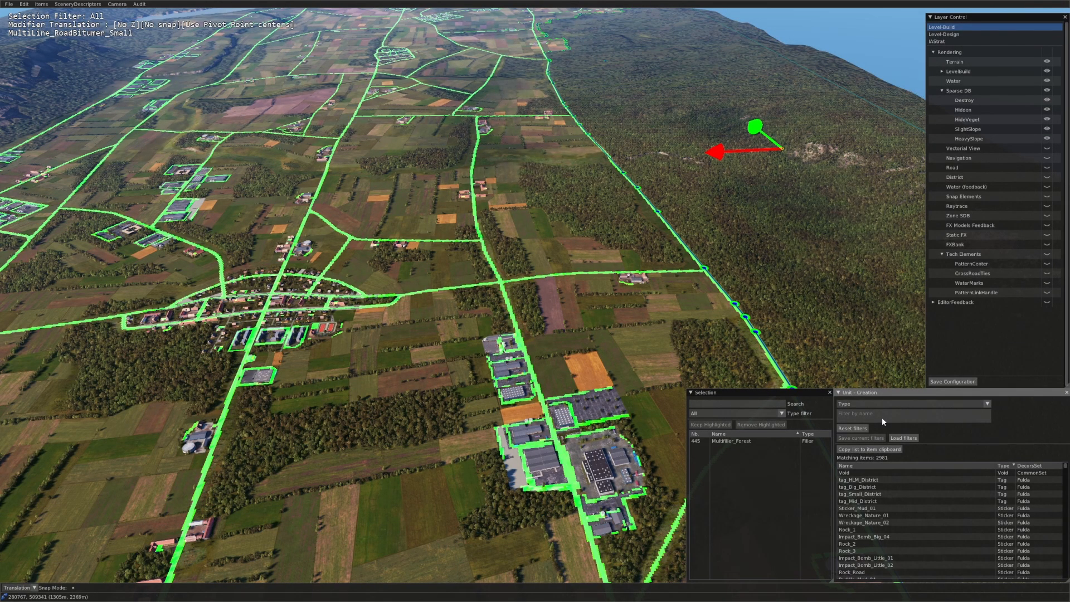
{"action": "type", "text": "hid"}
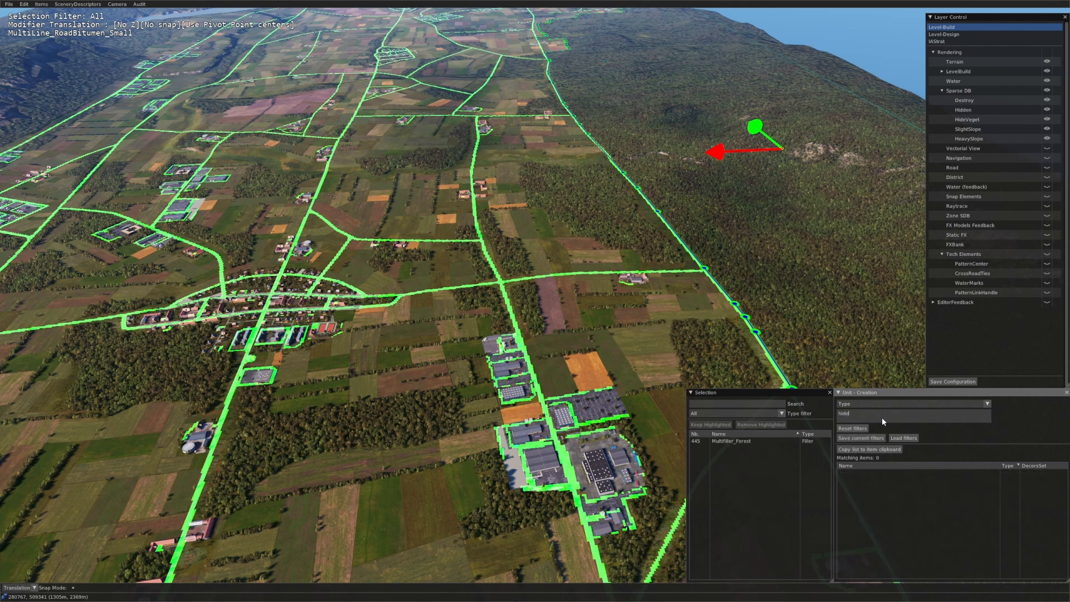
{"action": "type", "text": "e"}
{"action": "key", "text": "BackSpace"}
{"action": "key", "text": "BackSpace"}
{"action": "key", "text": "BackSpace"}
{"action": "key", "text": "BackSpace"}
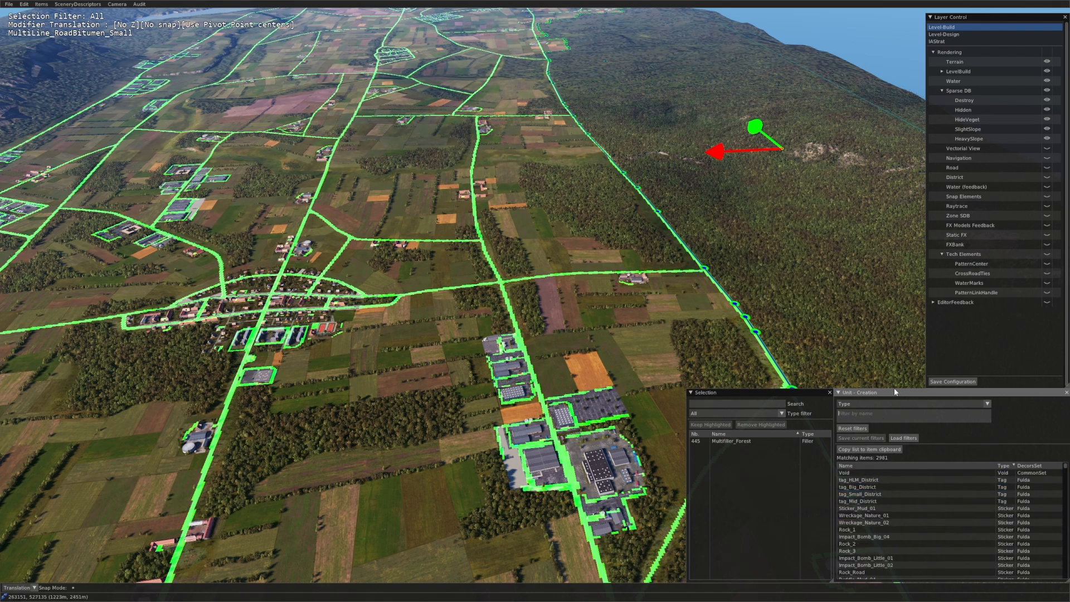
Step: Filter the unit creation list by "veg" and choose Clearing_Line_Veget_30m as the unit to place
{"action": "type", "text": "veg"}
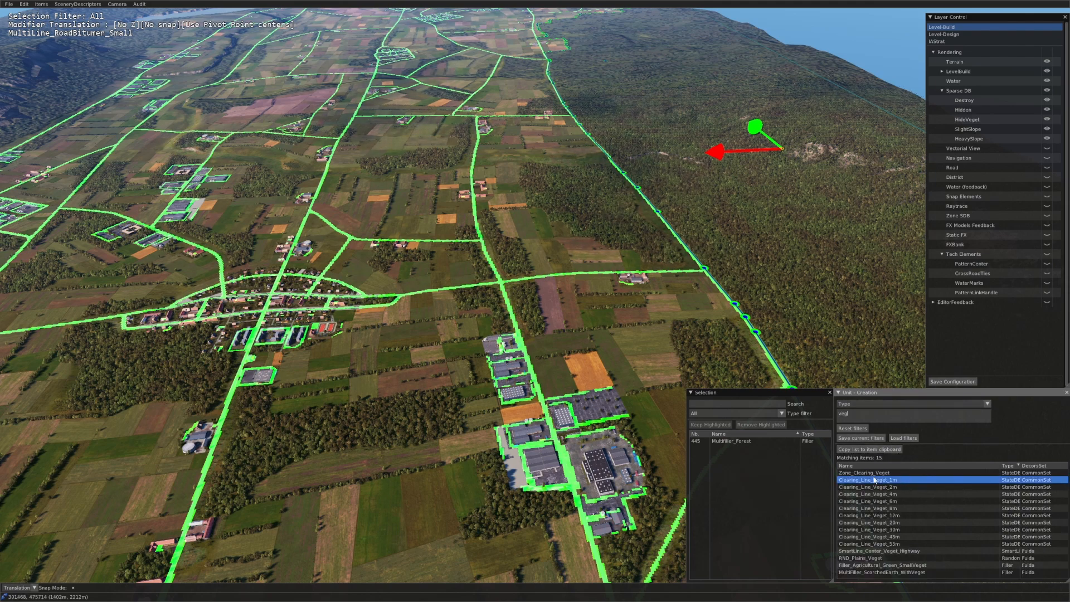
{"action": "left_click", "coordinate": [865, 502]}
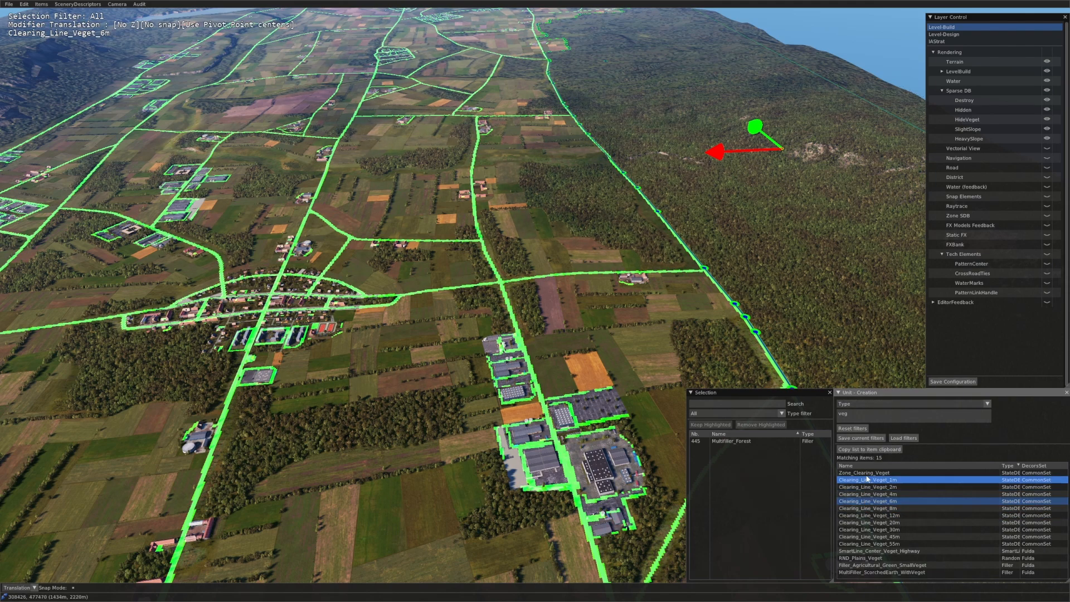
{"action": "left_click", "coordinate": [866, 474]}
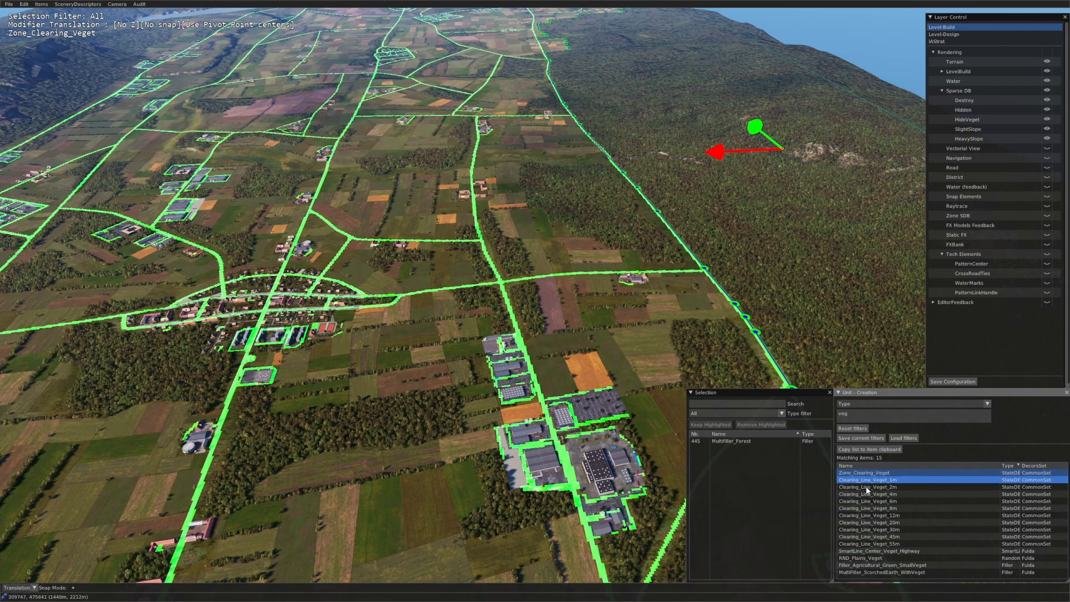
{"action": "left_click", "coordinate": [868, 529]}
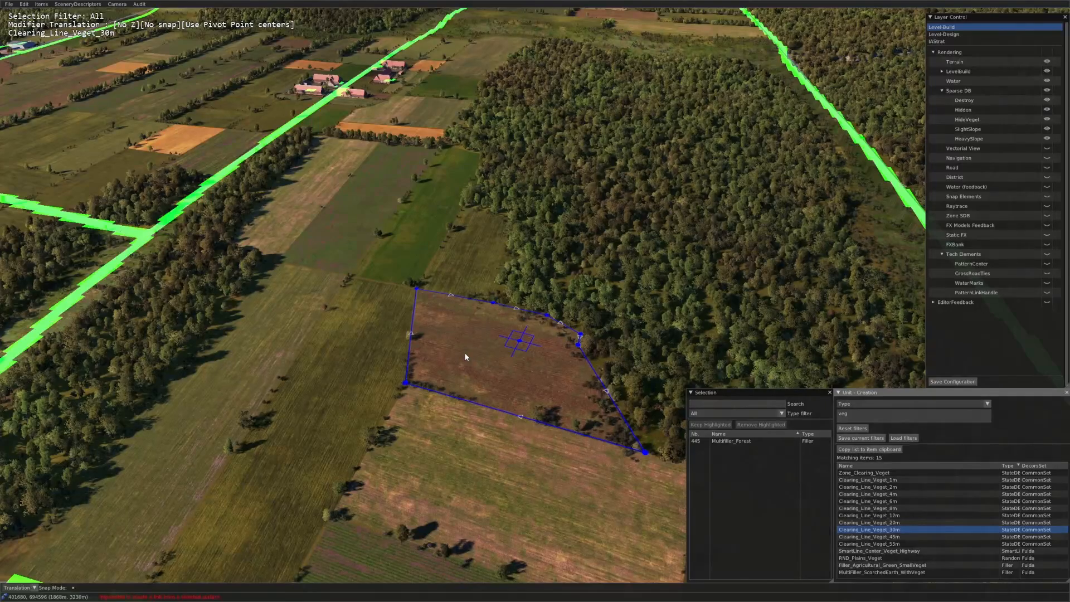
Step: Place a Clearing_Line_Veget_30m from the brown fallow field into the neighbouring forest, and hide the HideVeget layer to view the clearing
{"action": "left_click", "coordinate": [464, 352]}
{"action": "left_click", "coordinate": [472, 365]}
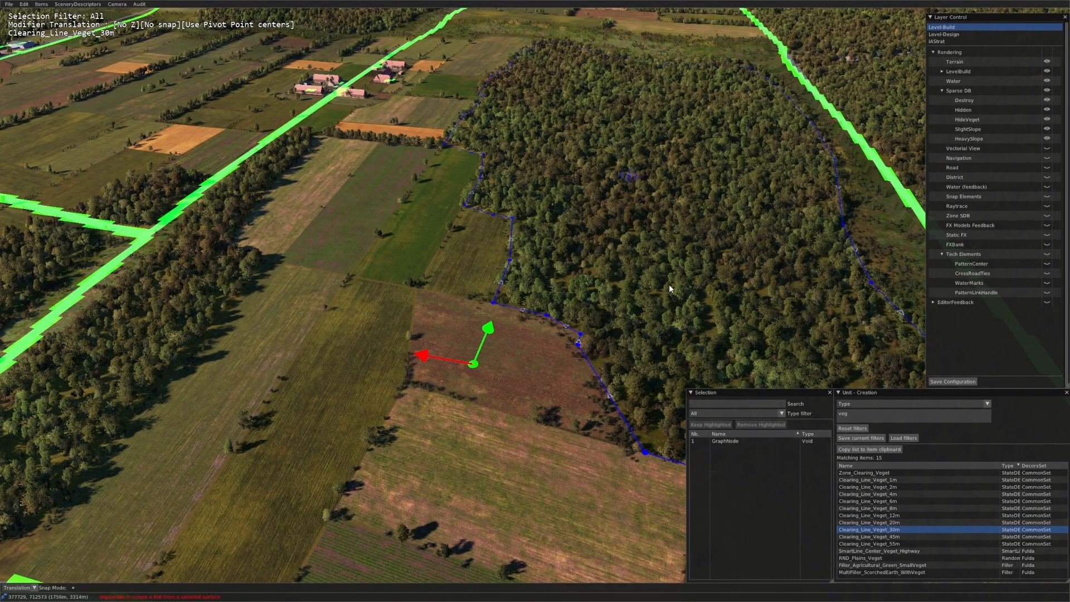
{"action": "left_click", "coordinate": [688, 276]}
{"action": "scroll", "coordinate": [573, 358], "scroll_direction": "up", "scroll_amount": 3}
{"action": "middle_click_drag", "start_coordinate": [573, 358], "coordinate": [376, 408]}
{"action": "left_click", "coordinate": [646, 397]}
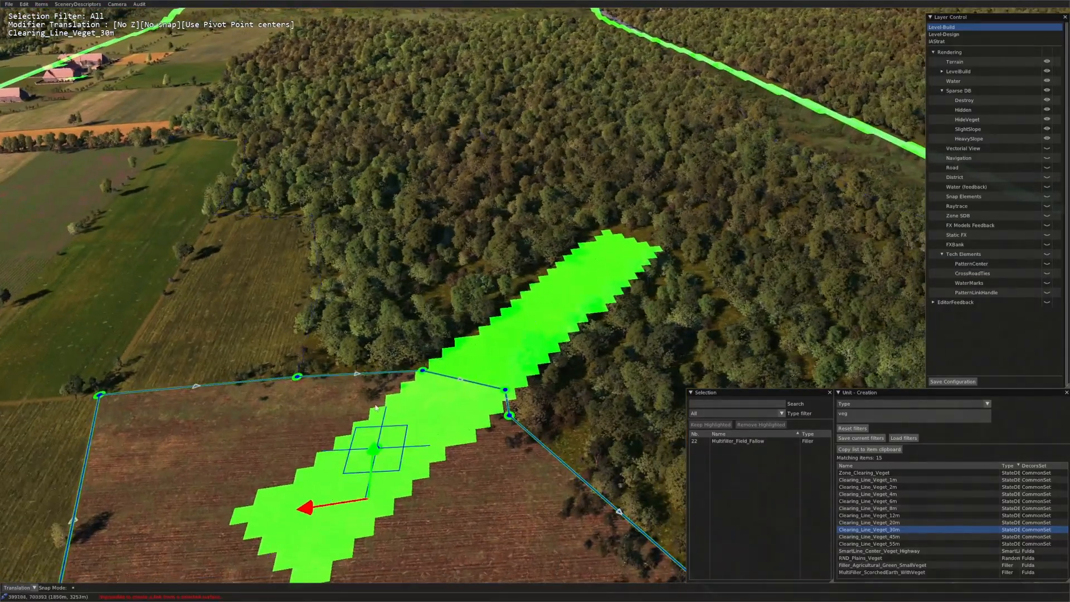
{"action": "left_click", "coordinate": [1049, 119]}
{"action": "key", "text": "Up"}
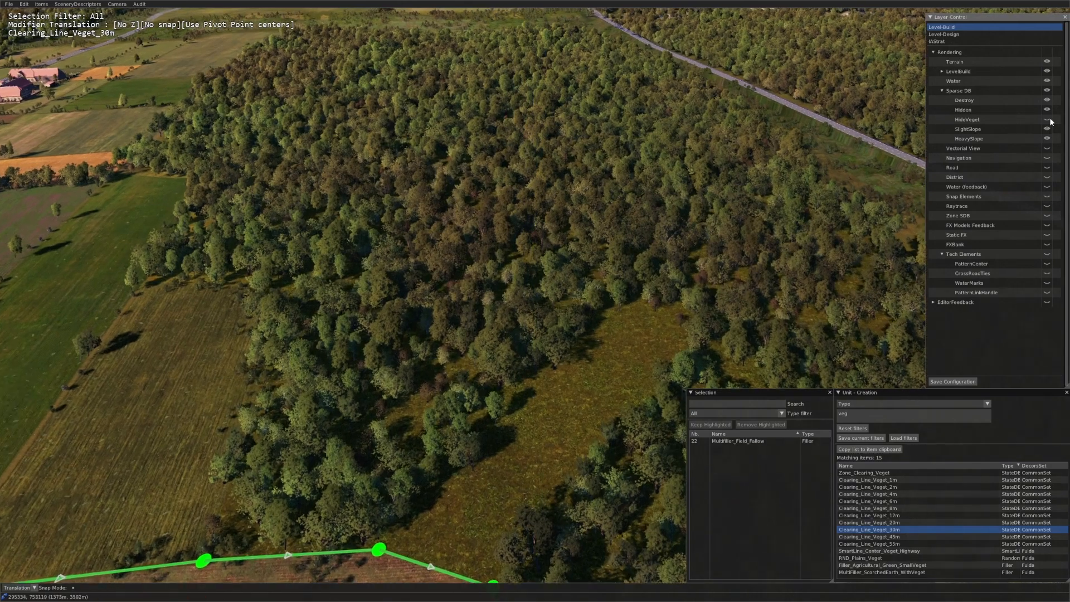
Step: Delete the Clearing_Line_Veget_30m that runs from the brown fallow field into the neighbouring forest
{"action": "key", "text": "Down"}
{"action": "key", "text": "Left"}
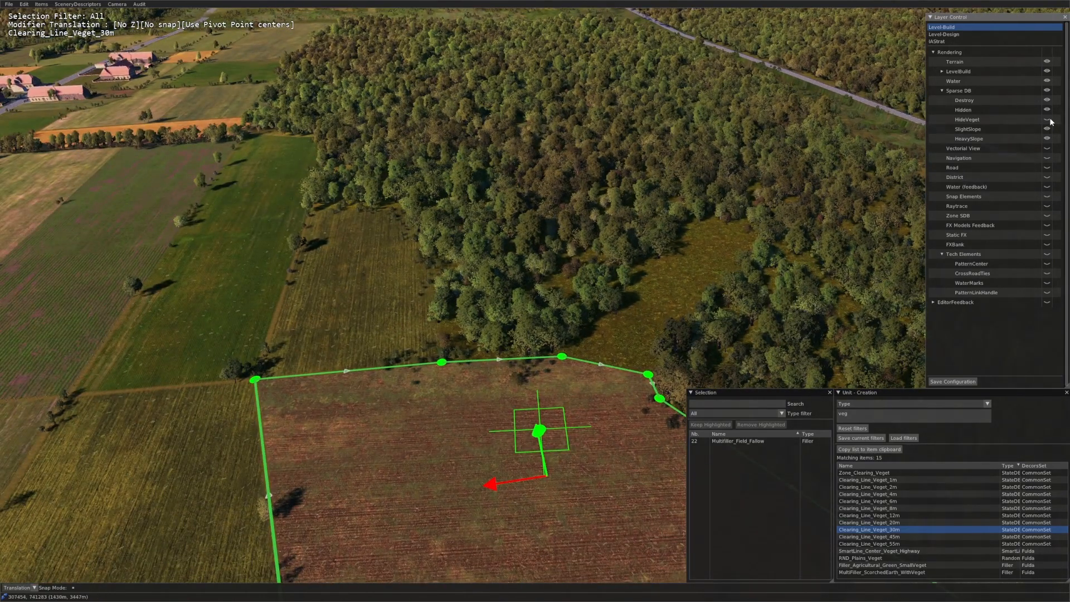
{"action": "key", "text": "Right"}
{"action": "scroll", "coordinate": [651, 239], "scroll_direction": "down", "scroll_amount": 5}
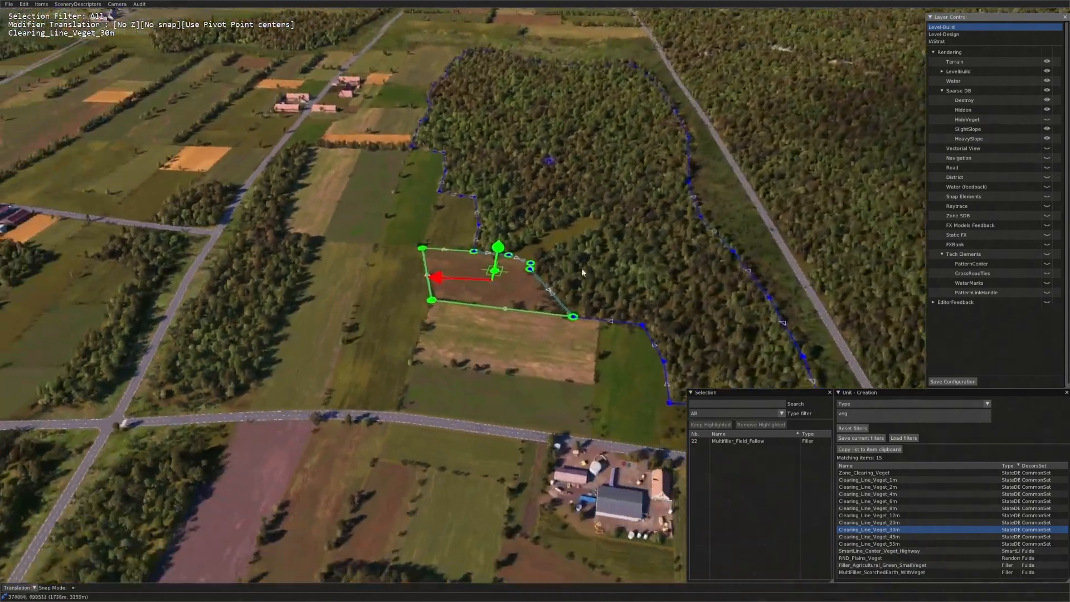
{"action": "key", "text": "Up"}
{"action": "key", "text": "Up"}
{"action": "key", "text": "Up"}
{"action": "key", "text": "Right"}
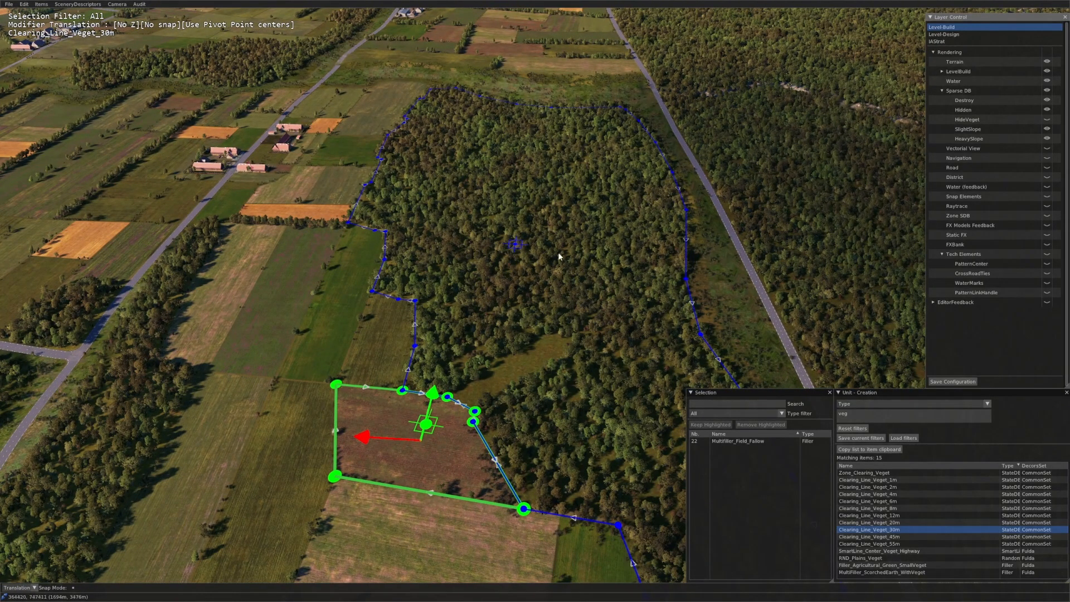
{"action": "scroll", "coordinate": [454, 393], "scroll_direction": "up", "scroll_amount": 3}
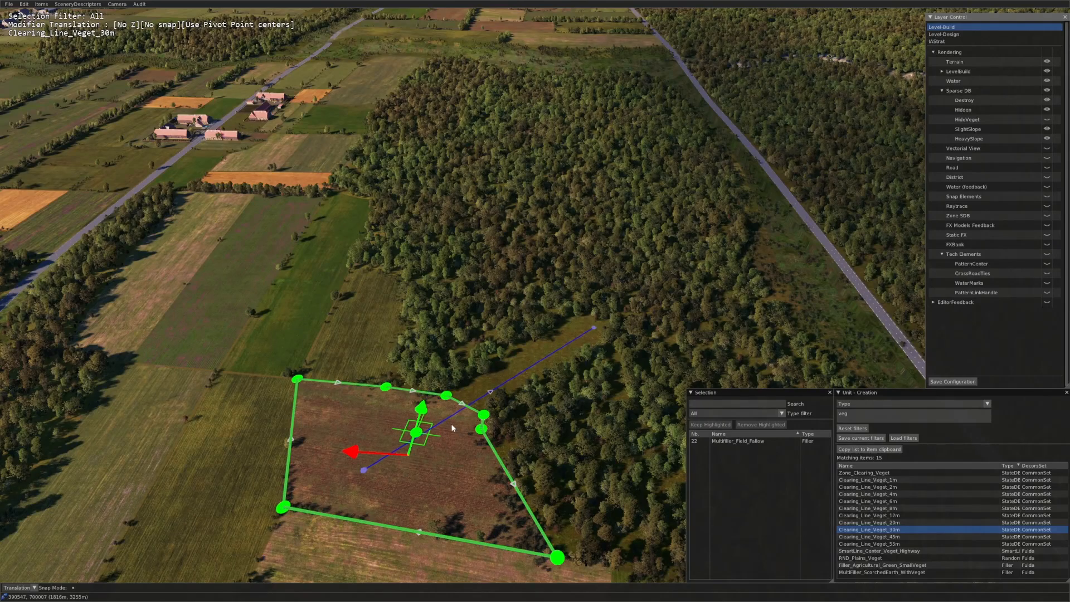
{"action": "left_click", "coordinate": [451, 425]}
{"action": "key", "text": "Delete"}
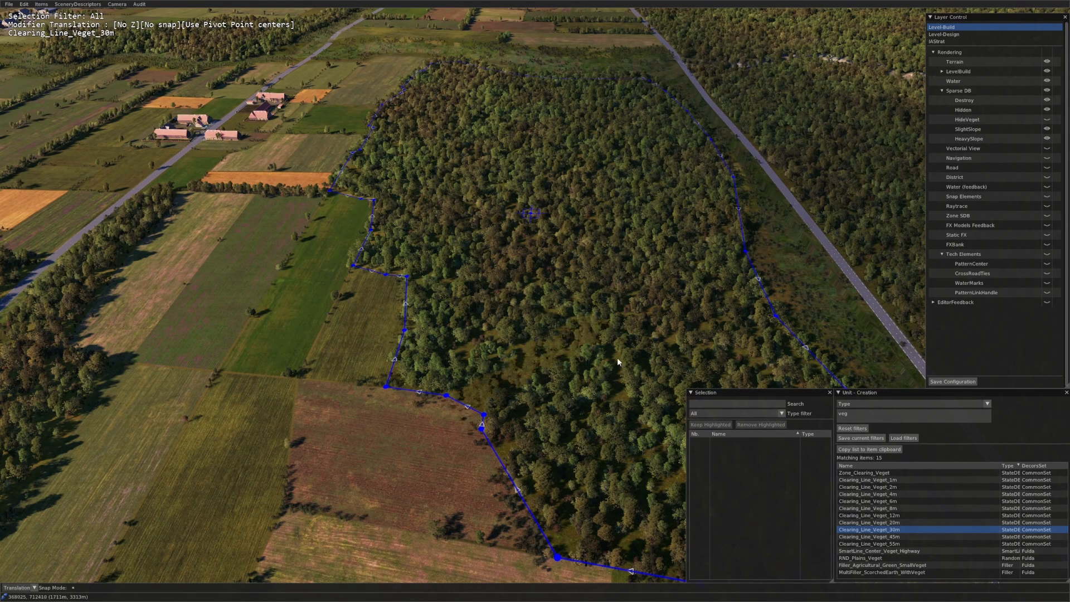
Step: Search the unit creation list for "slop", highlight the Bezier_SlopeGrass entries and clear the name filter
{"action": "scroll", "coordinate": [617, 361], "scroll_direction": "down", "scroll_amount": 2}
{"action": "double_click", "coordinate": [843, 414]}
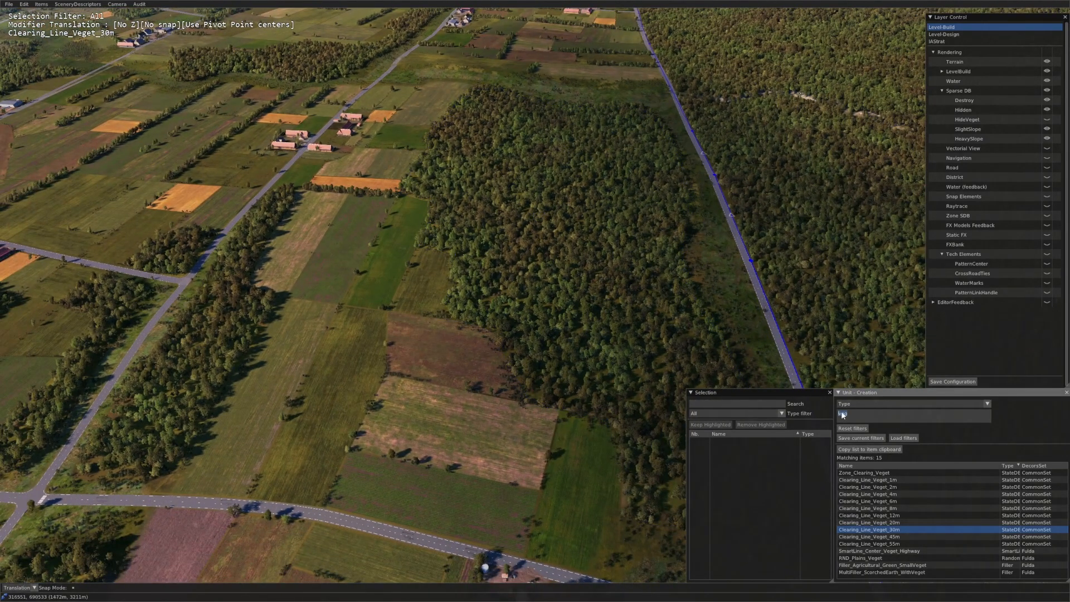
{"action": "type", "text": "slop"}
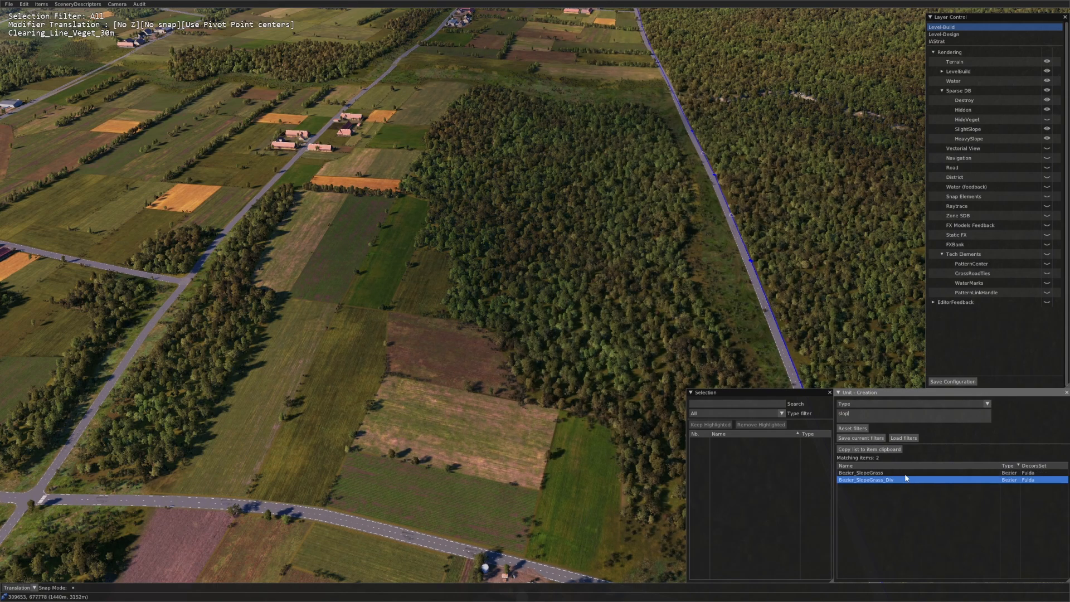
{"action": "left_click", "coordinate": [904, 473]}
{"action": "left_click", "coordinate": [898, 479]}
{"action": "key", "text": "BackSpace"}
{"action": "left_click", "coordinate": [907, 487]}
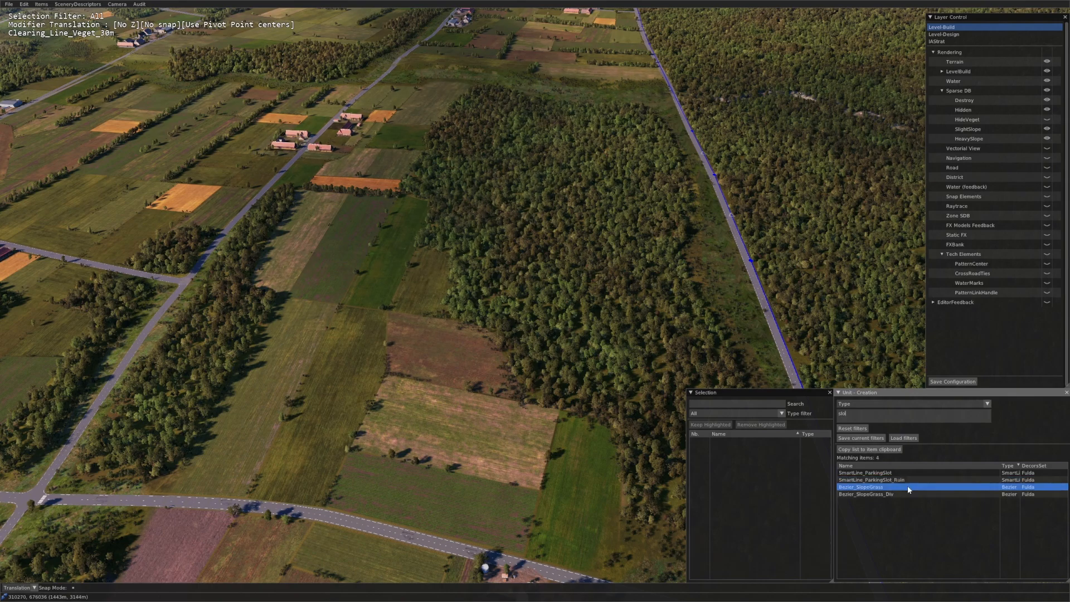
{"action": "key", "text": "BackSpace"}
{"action": "key", "text": "BackSpace"}
{"action": "key", "text": "BackSpace"}
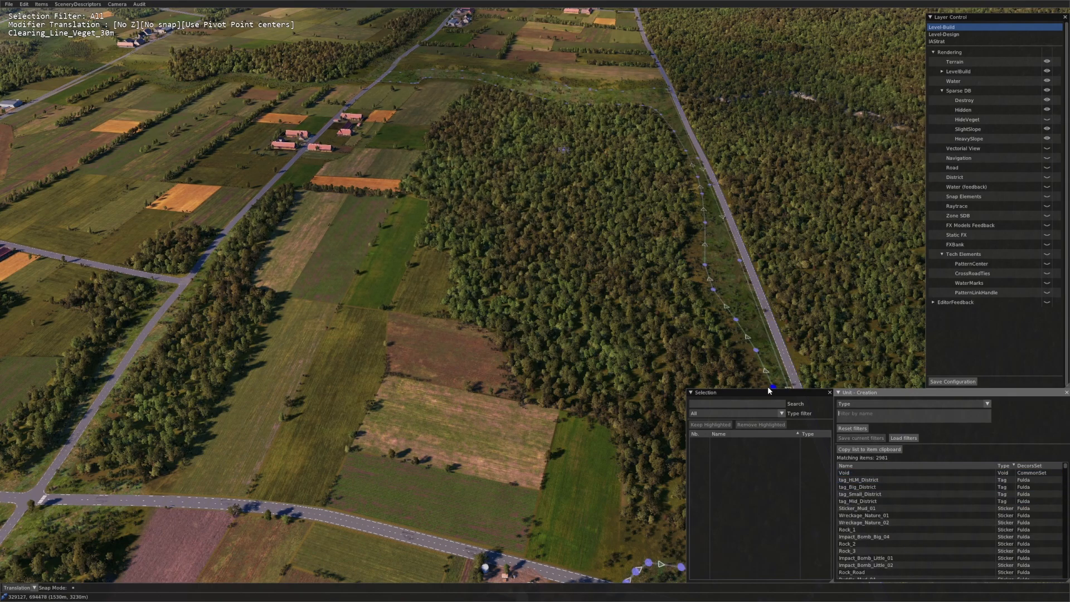
Step: Examine the forested hills and rocky outcrop beside the valley, toggling the SlightSlope layer's visibility to compare
{"action": "left_click_drag", "start_coordinate": [548, 207], "coordinate": [591, 250]}
{"action": "scroll", "coordinate": [559, 238], "scroll_direction": "down", "scroll_amount": 5}
{"action": "key", "text": "Left"}
{"action": "key", "text": "Up"}
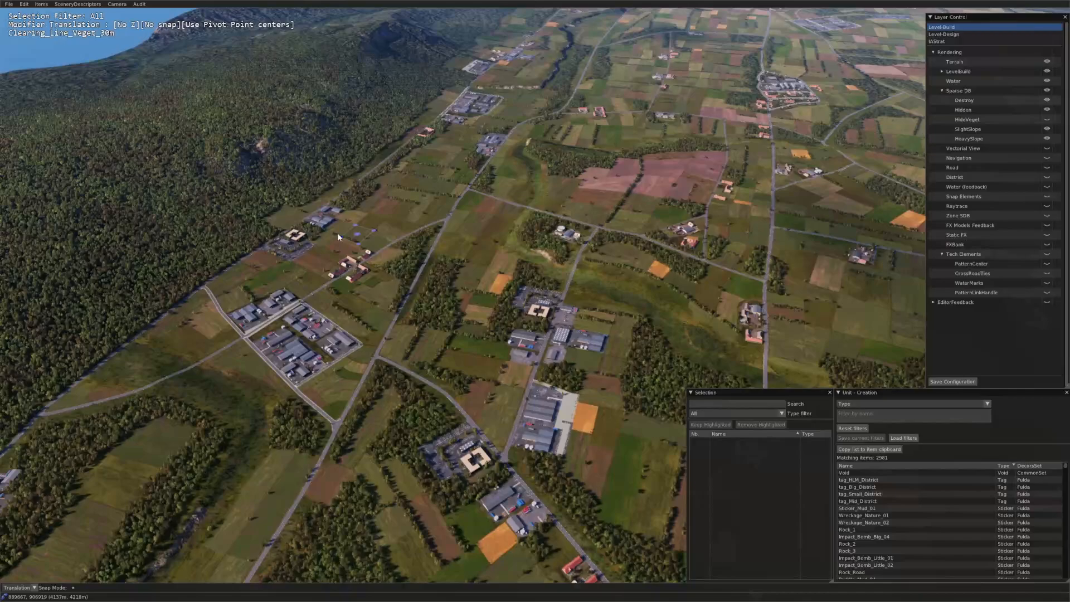
{"action": "scroll", "coordinate": [207, 229], "scroll_direction": "up", "scroll_amount": 5}
{"action": "middle_click_drag", "start_coordinate": [356, 240], "coordinate": [427, 253]}
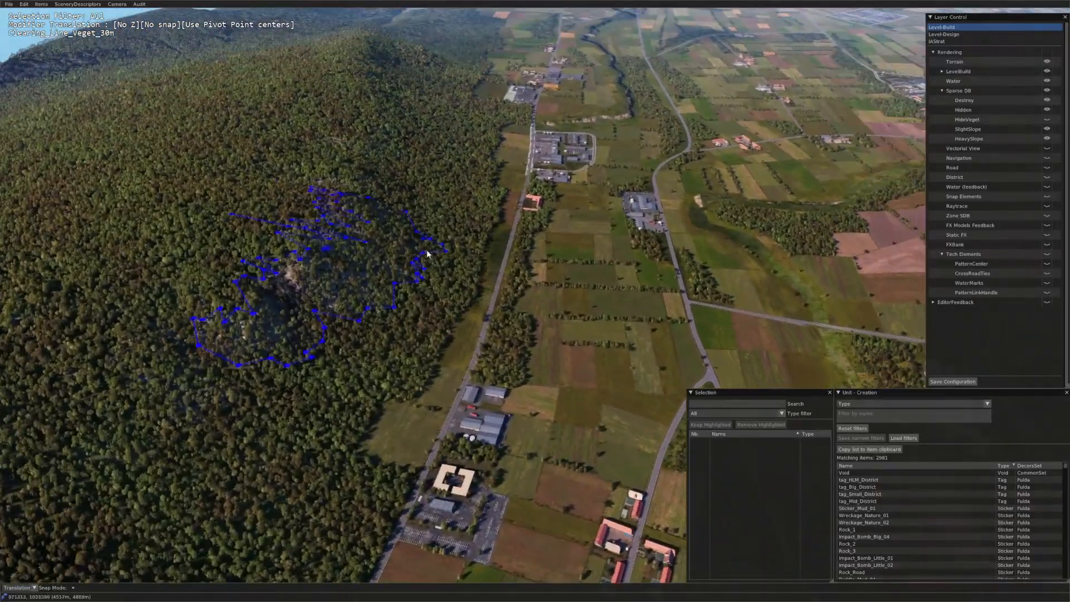
{"action": "scroll", "coordinate": [445, 254], "scroll_direction": "down", "scroll_amount": 3}
{"action": "key", "text": "Right"}
{"action": "key", "text": "Left"}
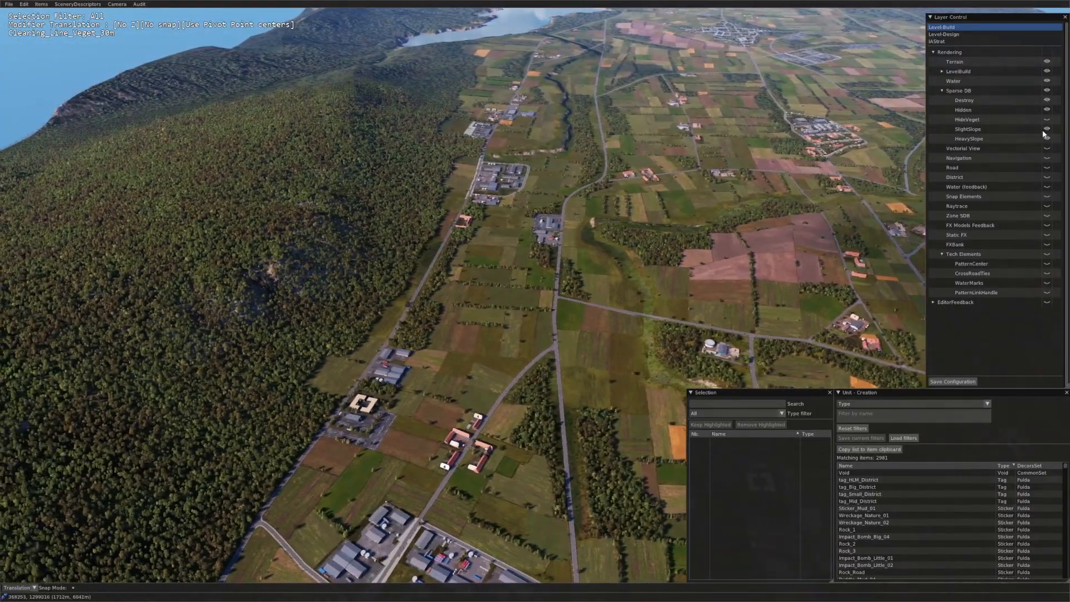
{"action": "left_click", "coordinate": [1045, 128]}
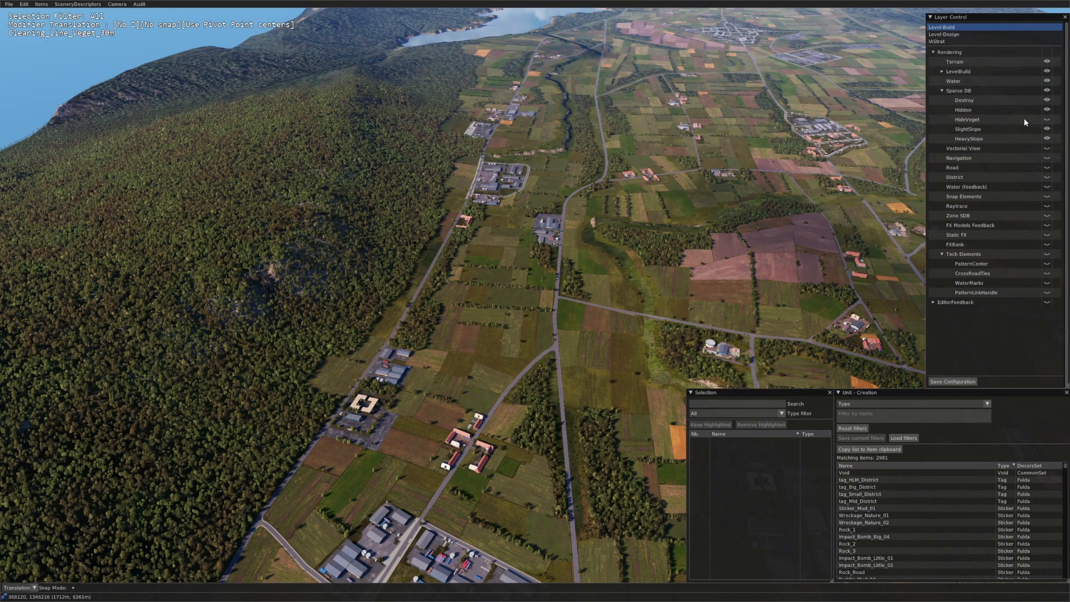
Step: Examine the terrain around the village, the farm fields and the forest edge along the road, up close and from afar
{"action": "key", "text": "Up"}
{"action": "key", "text": "Right"}
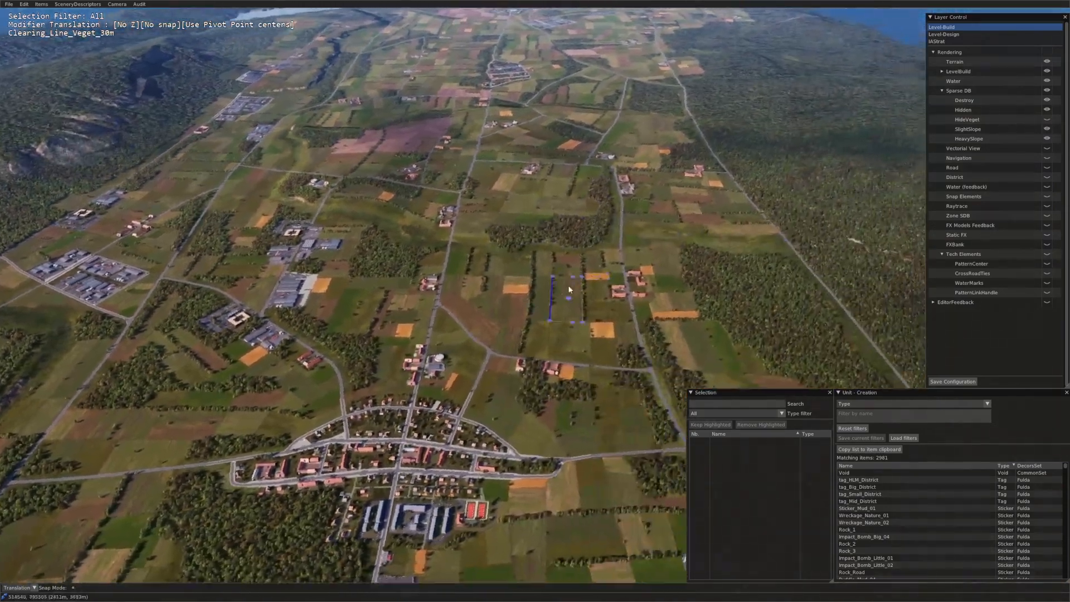
{"action": "key", "text": "Up"}
{"action": "scroll", "coordinate": [567, 357], "scroll_direction": "up", "scroll_amount": 5}
{"action": "key", "text": "Up"}
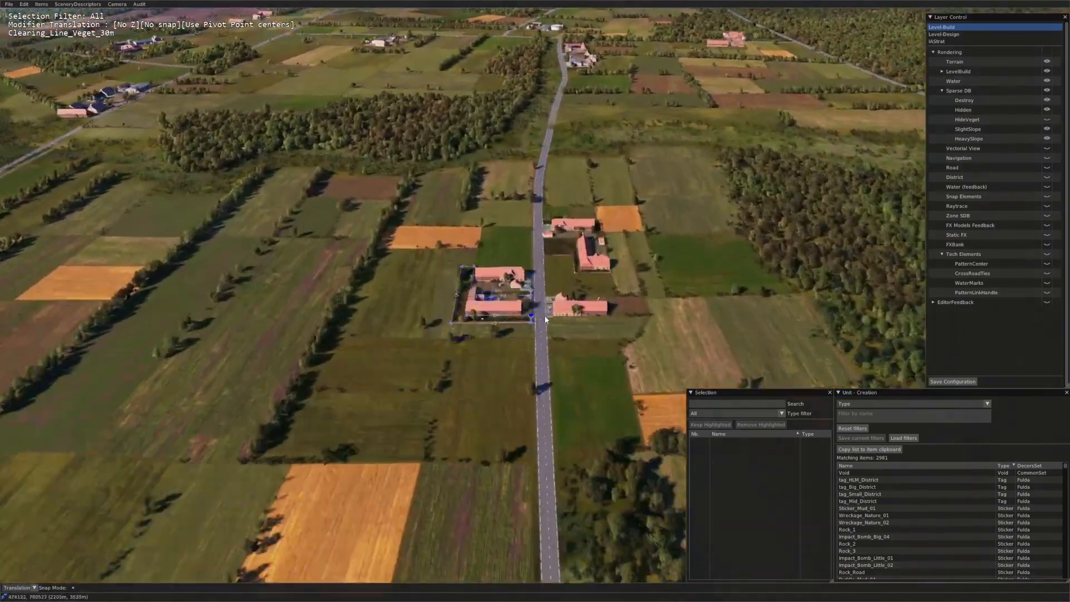
{"action": "scroll", "coordinate": [431, 270], "scroll_direction": "up", "scroll_amount": 3}
{"action": "key", "text": "Up"}
{"action": "key", "text": "Left"}
{"action": "scroll", "coordinate": [500, 286], "scroll_direction": "up", "scroll_amount": 2}
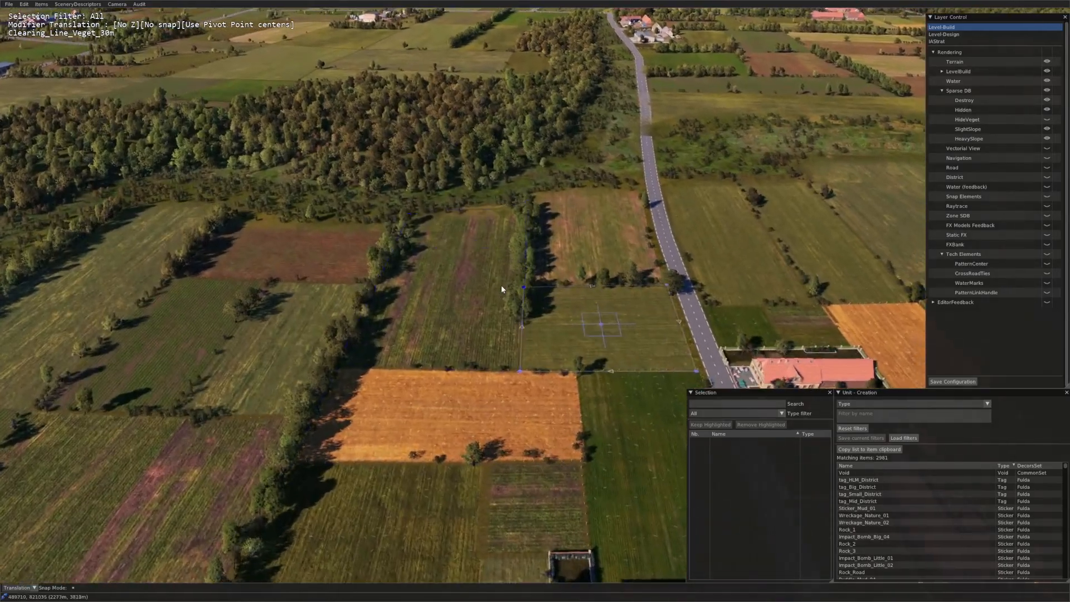
{"action": "scroll", "coordinate": [513, 263], "scroll_direction": "down", "scroll_amount": 2}
{"action": "scroll", "coordinate": [485, 302], "scroll_direction": "up", "scroll_amount": 3}
{"action": "scroll", "coordinate": [485, 301], "scroll_direction": "down", "scroll_amount": 6}
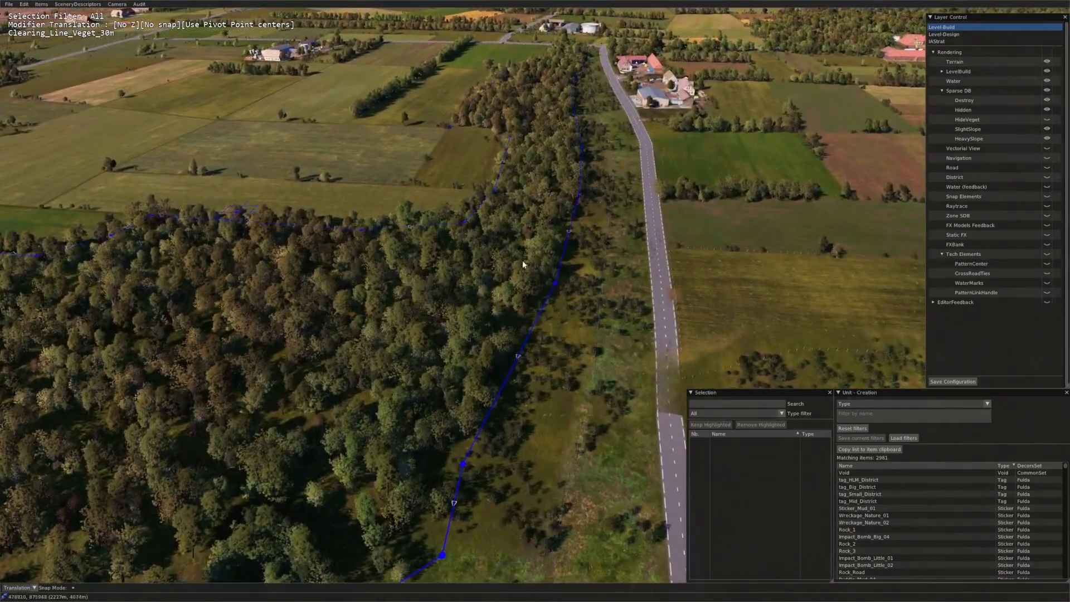
{"action": "key", "text": "Down"}
{"action": "scroll", "coordinate": [646, 246], "scroll_direction": "down", "scroll_amount": 2}
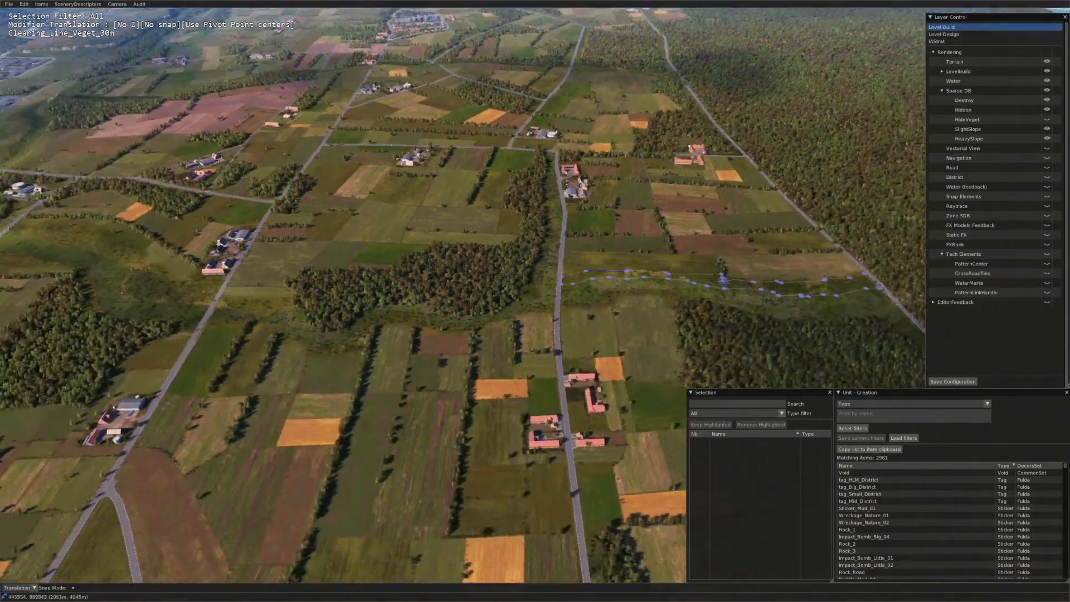
Step: Show the Vectorial View layer and examine its coloured zones across the valley, hillsides and motorway junction
{"action": "key", "text": "Left"}
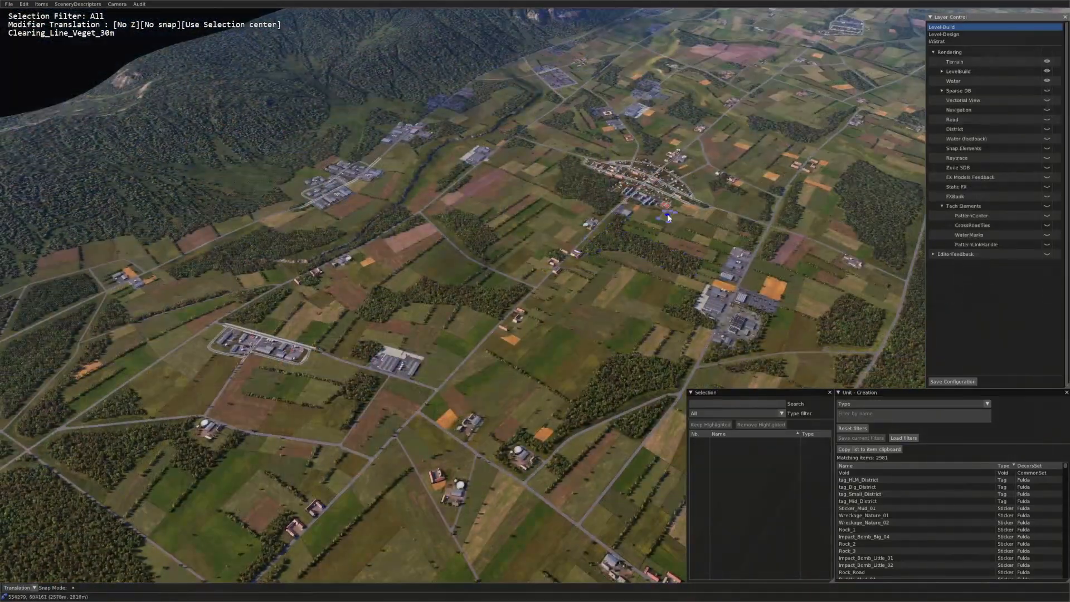
{"action": "key", "text": "Left"}
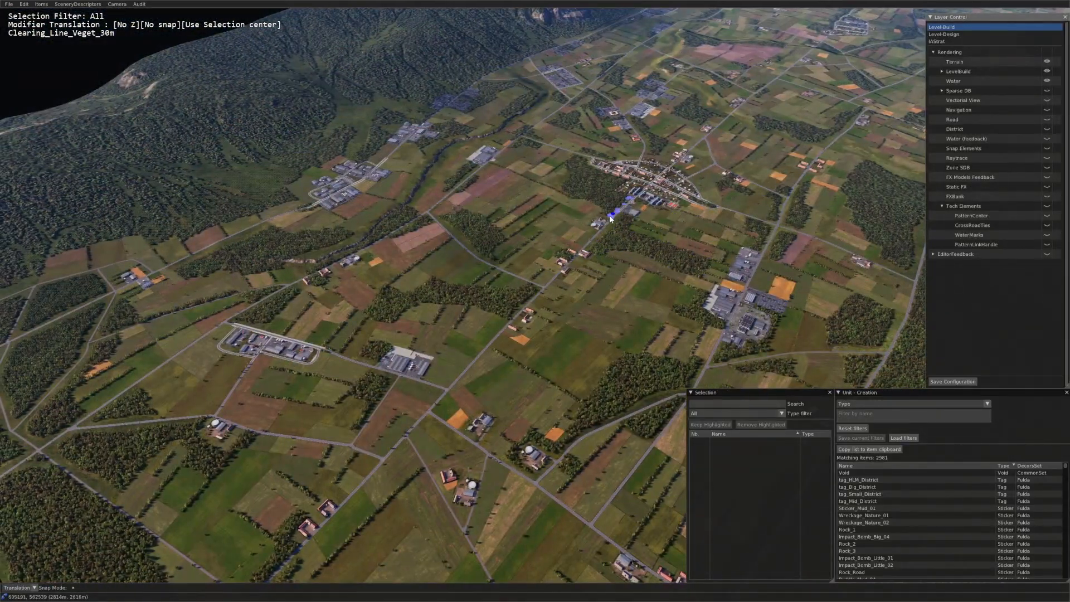
{"action": "left_click", "coordinate": [1047, 101]}
{"action": "key", "text": "Up"}
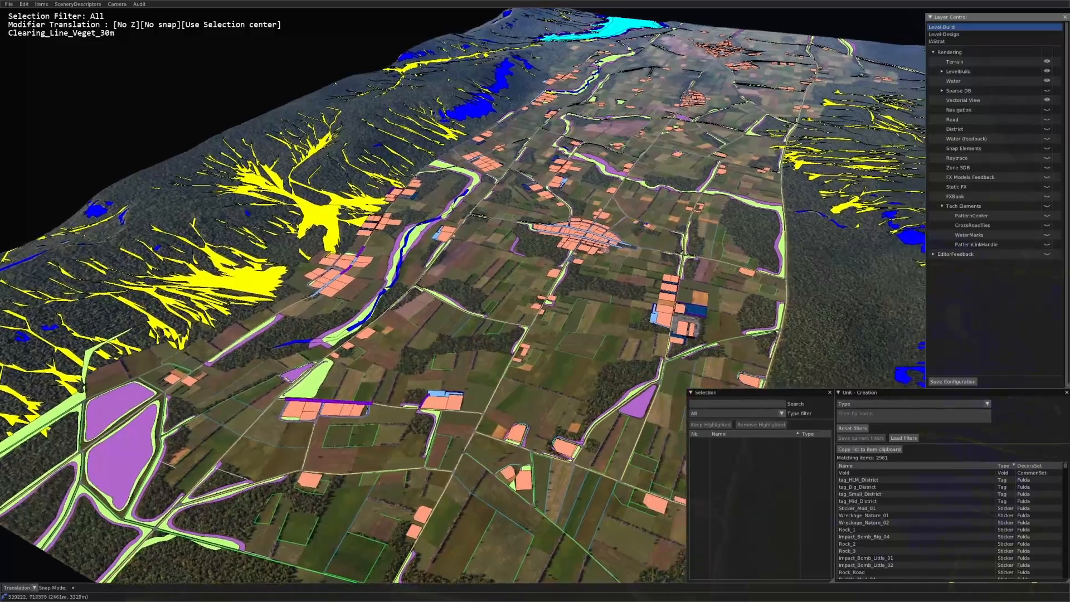
{"action": "middle_click_drag", "start_coordinate": [645, 224], "coordinate": [614, 232]}
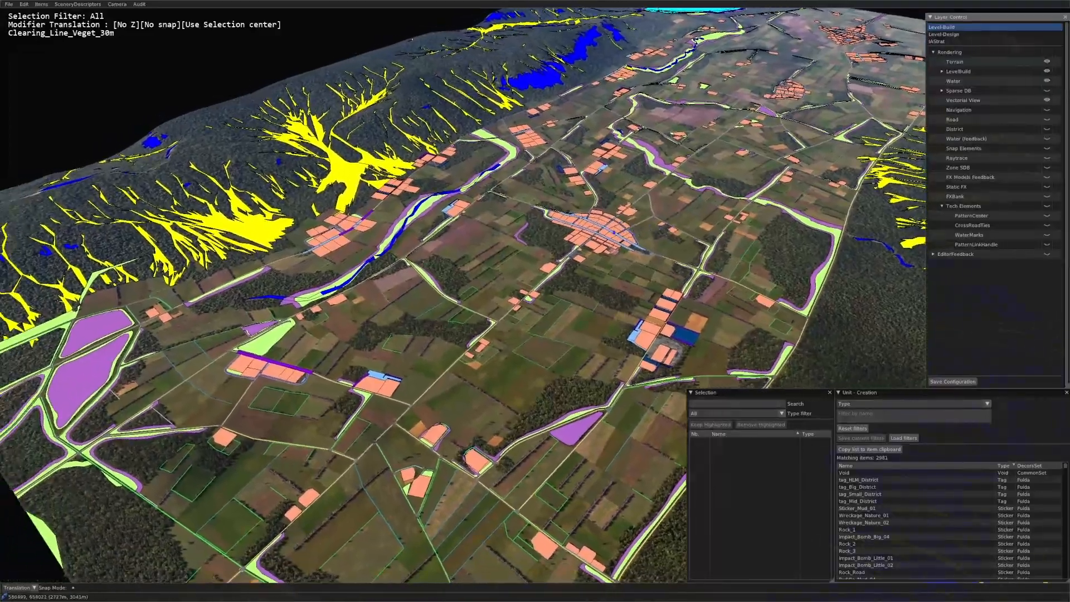
{"action": "key", "text": "Left"}
{"action": "scroll", "coordinate": [568, 373], "scroll_direction": "up", "scroll_amount": 3}
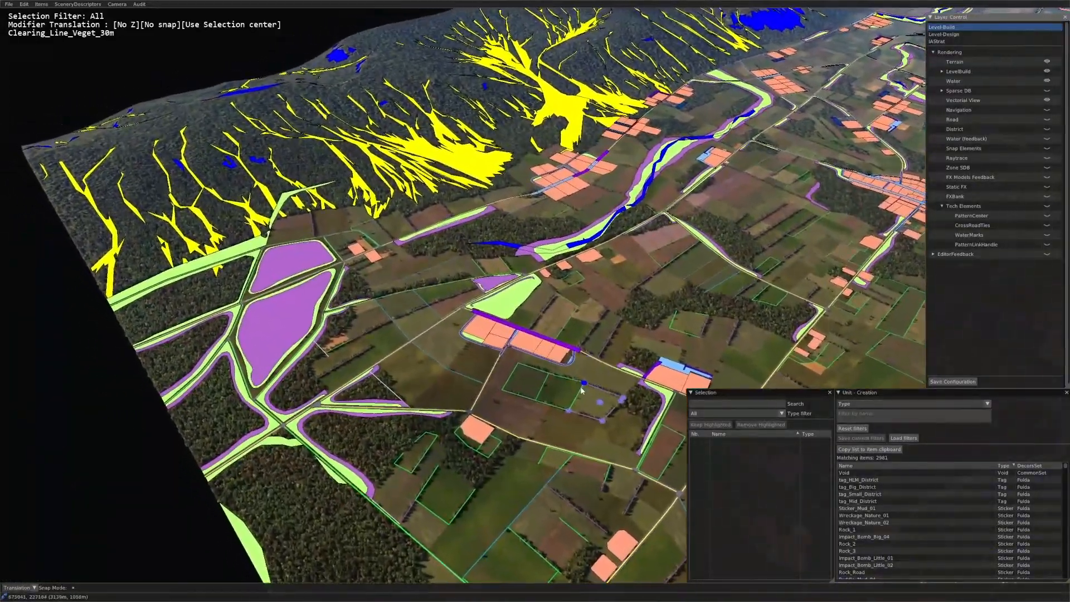
{"action": "scroll", "coordinate": [580, 390], "scroll_direction": "up", "scroll_amount": 3}
{"action": "key", "text": "Left"}
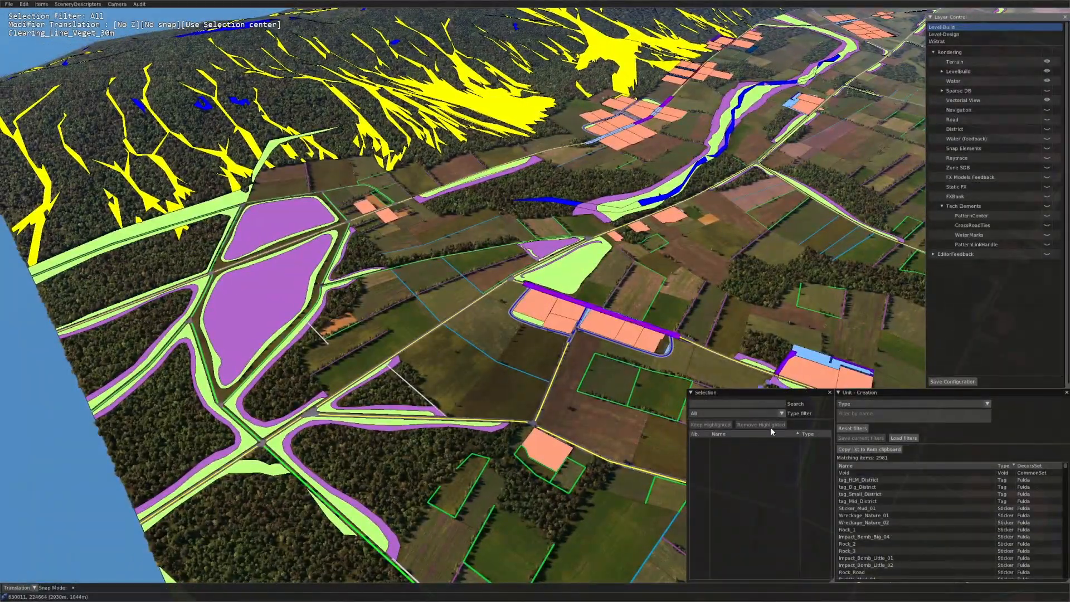
Step: Close and reopen the Selection window, and select the garden filler in the industrial block
{"action": "key", "text": "Up"}
{"action": "key", "text": "Escape"}
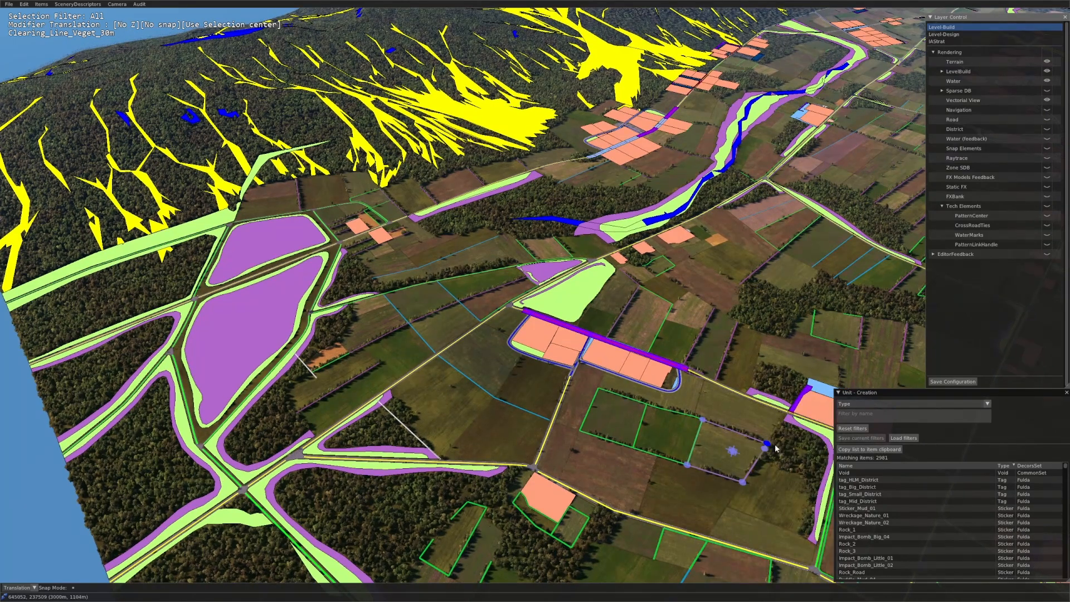
{"action": "key", "text": "s"}
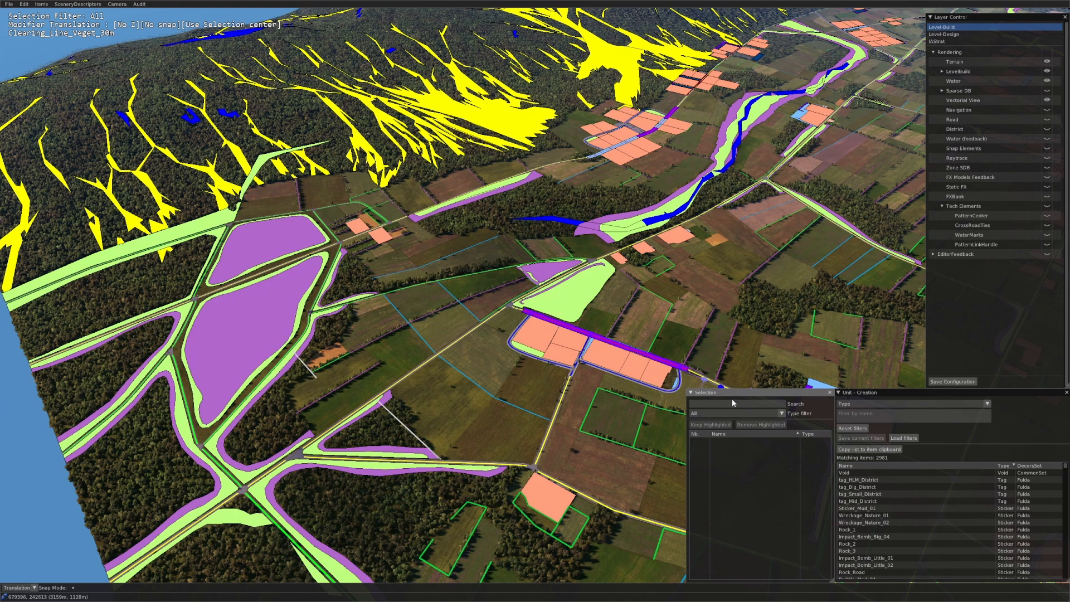
{"action": "left_click", "coordinate": [535, 330]}
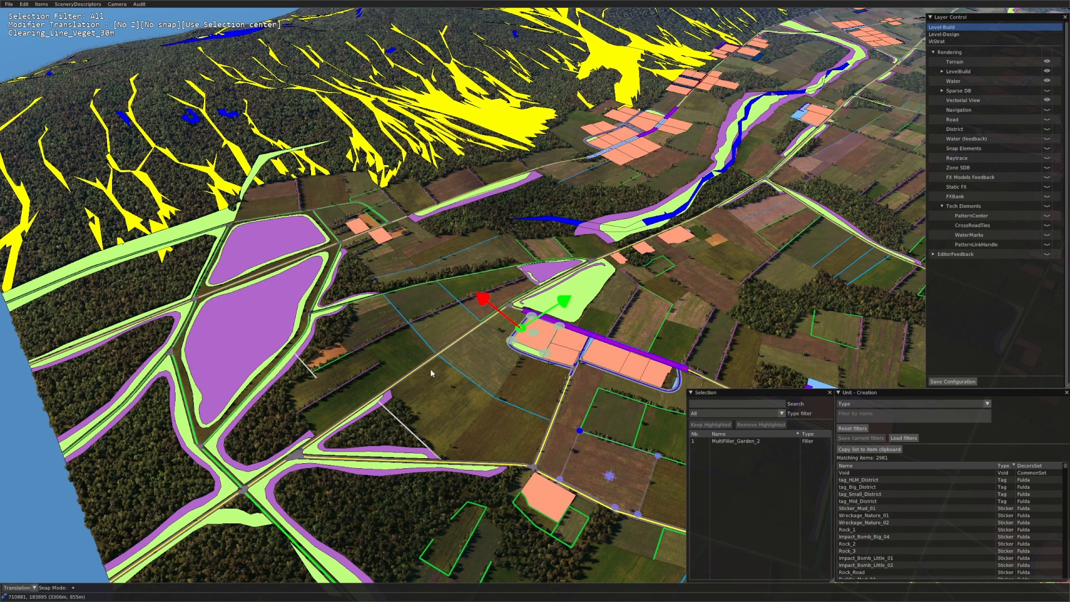
Step: Box-select the fields and industrial block beside the road, and remove the entries from Crossroads_AsphaltRoad through Multifiller_Field_DarkGreen from the selection
{"action": "left_click_drag", "start_coordinate": [392, 298], "coordinate": [570, 464]}
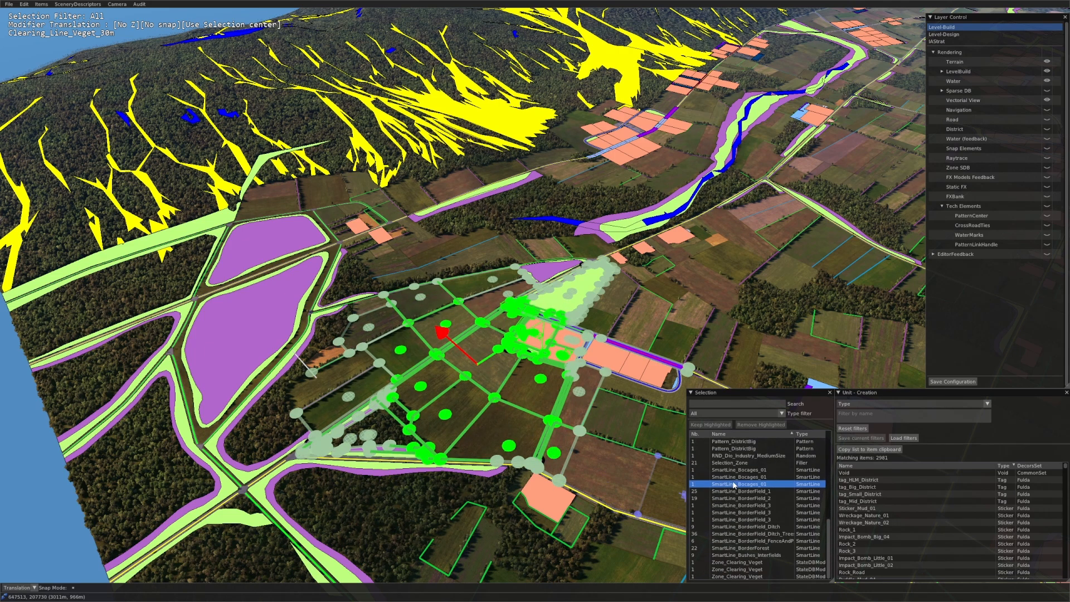
{"action": "left_click", "coordinate": [735, 456]}
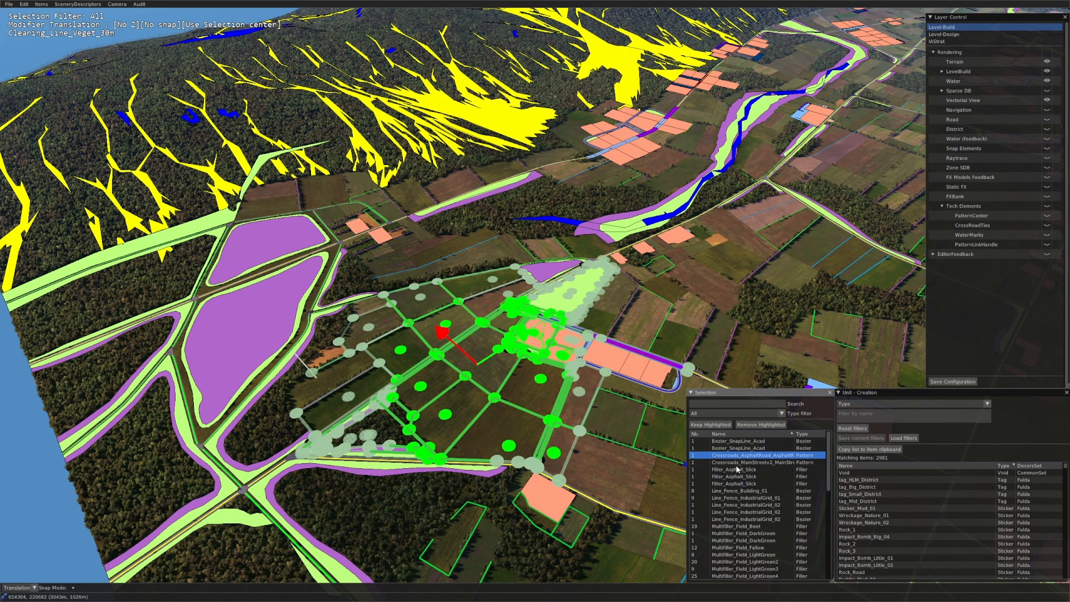
{"action": "left_click", "coordinate": [735, 498], "text": "shift"}
{"action": "left_click", "coordinate": [736, 534], "text": "shift"}
{"action": "left_click", "coordinate": [752, 425]}
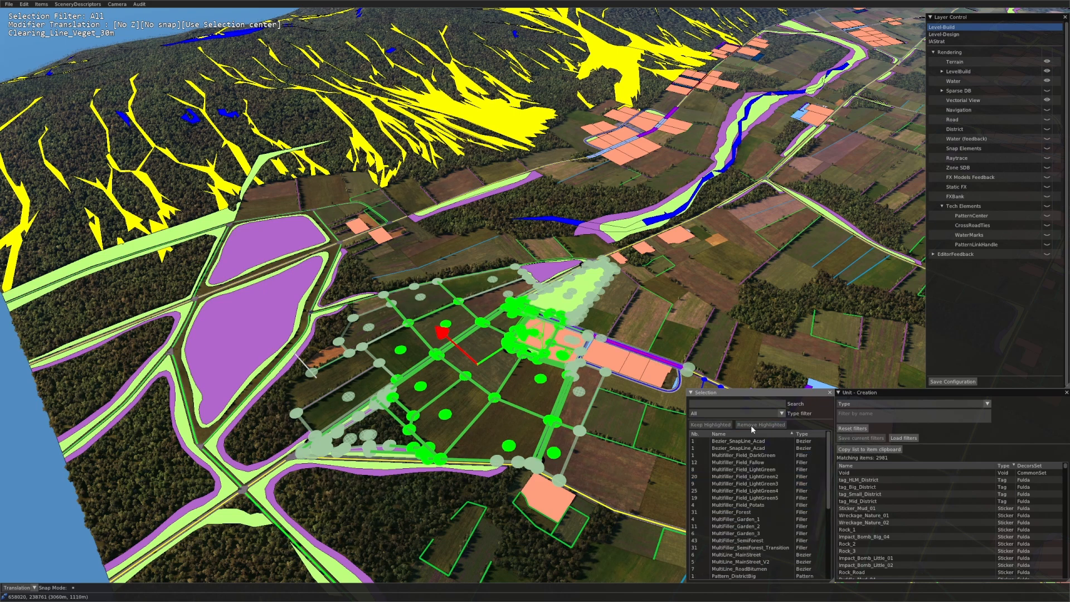
Step: Keep only the entries from Bezier_SnapLine_Acad through MultiFiller_Garden_1 in the selection
{"action": "left_click", "coordinate": [736, 519], "text": "shift"}
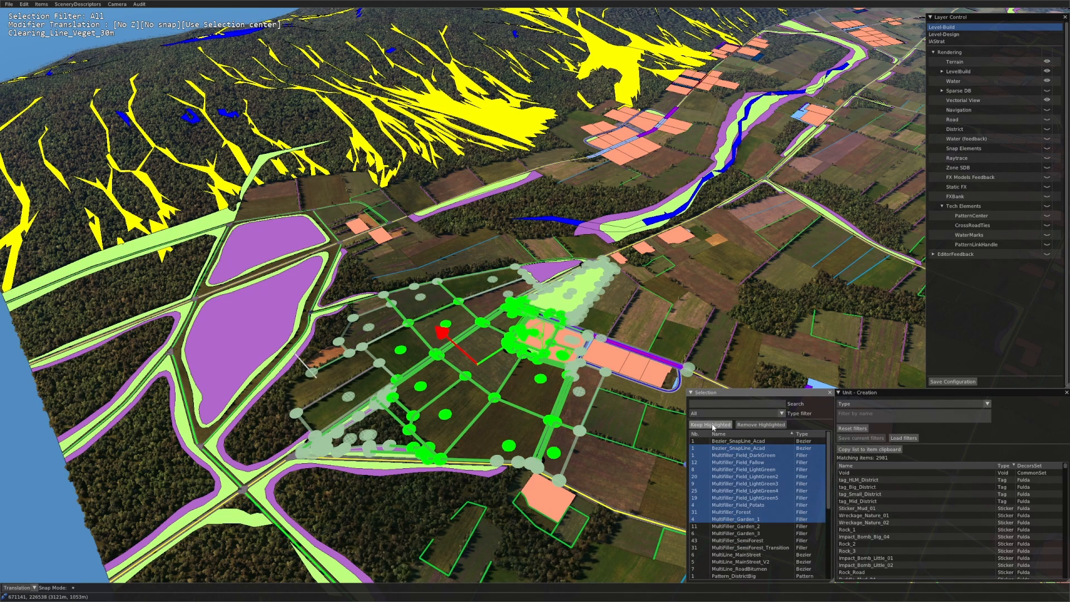
{"action": "left_click", "coordinate": [711, 425]}
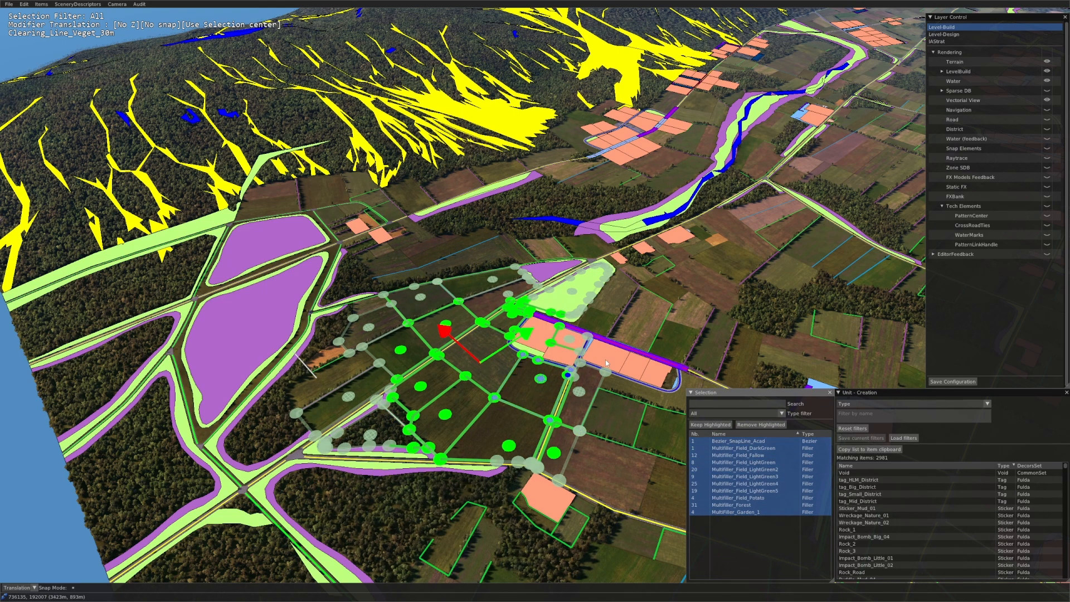
Step: Select the single Multifiller_Field_MidGreen beyond the industrial block, clear the selection and activate the selection's name search
{"action": "left_click", "coordinate": [646, 306]}
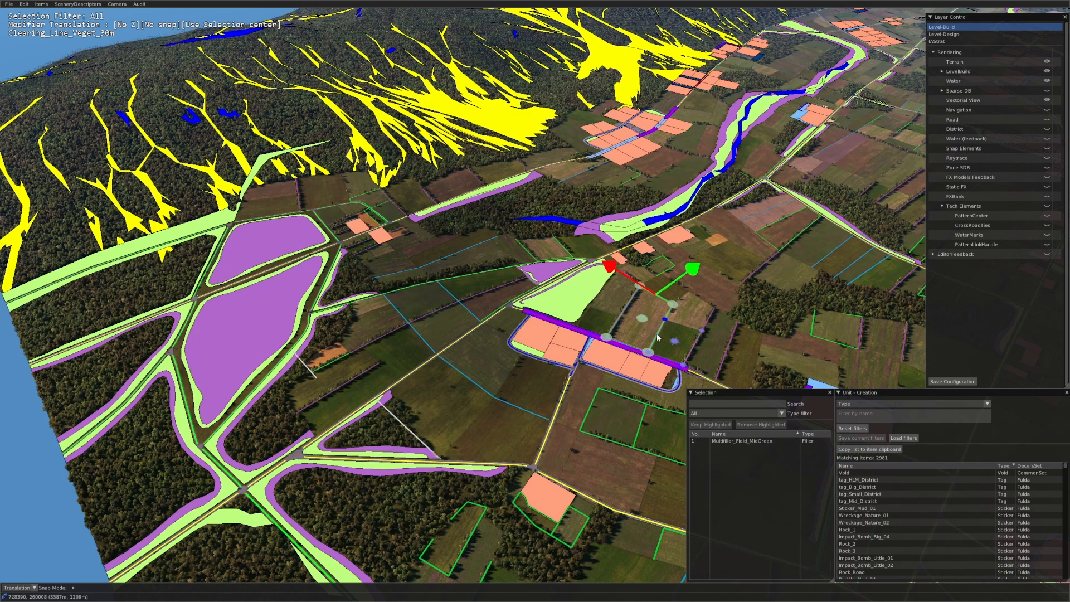
{"action": "left_click_drag", "start_coordinate": [604, 414], "coordinate": [609, 418]}
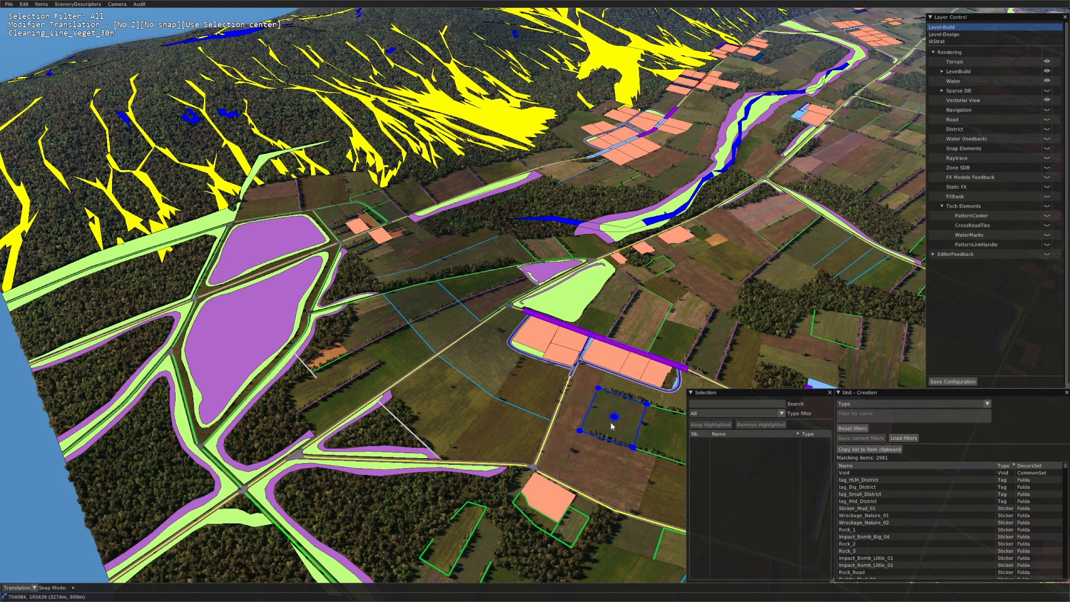
{"action": "left_click", "coordinate": [728, 404]}
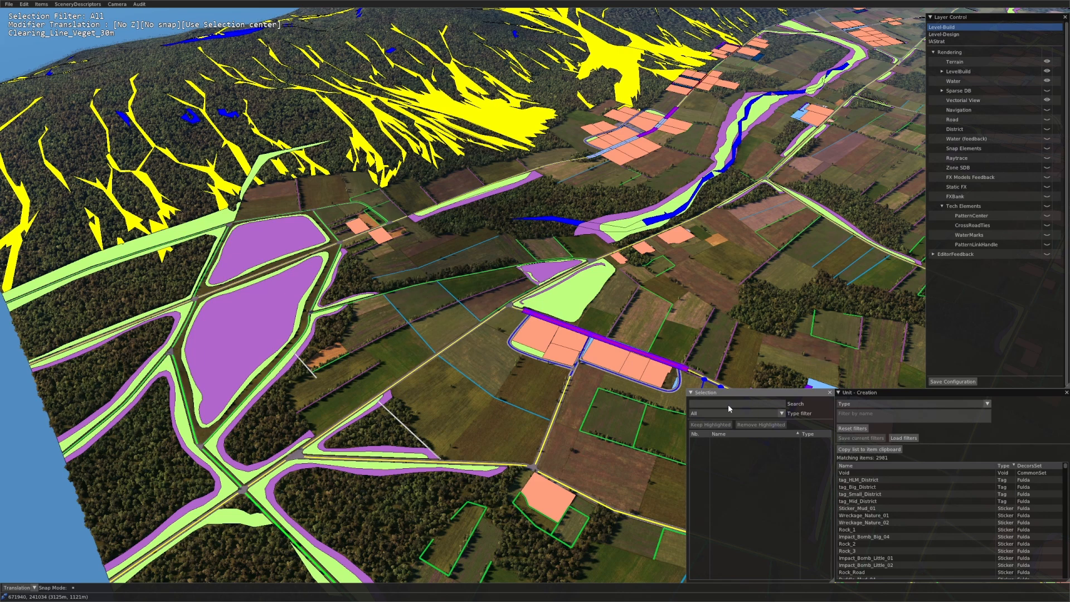
Step: Search the map objects by name for "selection" and examine where the matching Selection_Zone fillers lie across the map
{"action": "type", "text": "selection"}
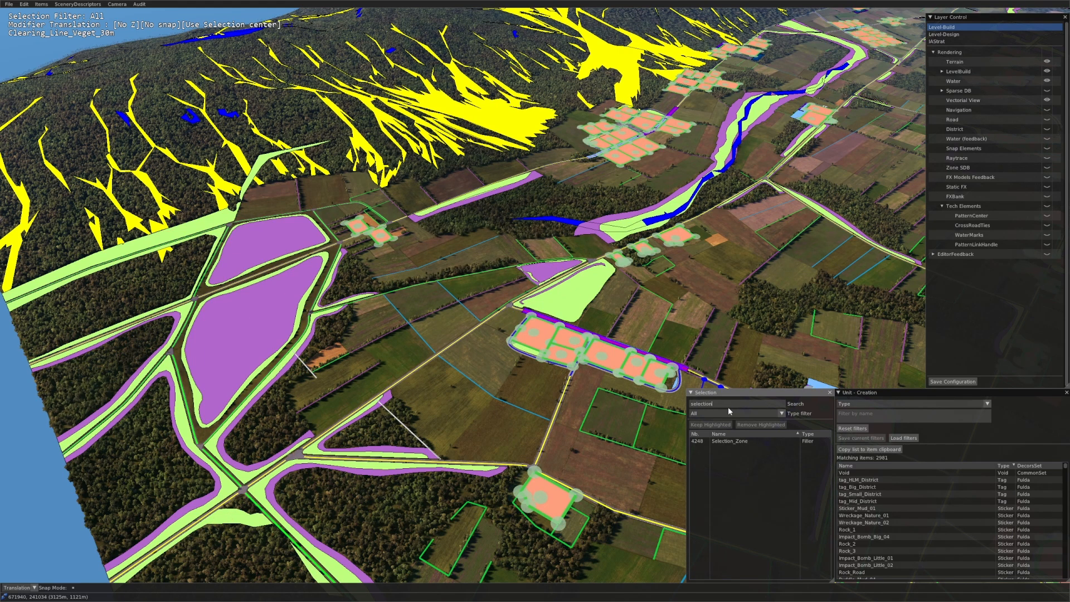
{"action": "scroll", "coordinate": [611, 356], "scroll_direction": "down", "scroll_amount": 3}
{"action": "middle_click_drag", "start_coordinate": [612, 355], "coordinate": [700, 247]}
{"action": "scroll", "coordinate": [700, 195], "scroll_direction": "up", "scroll_amount": 2}
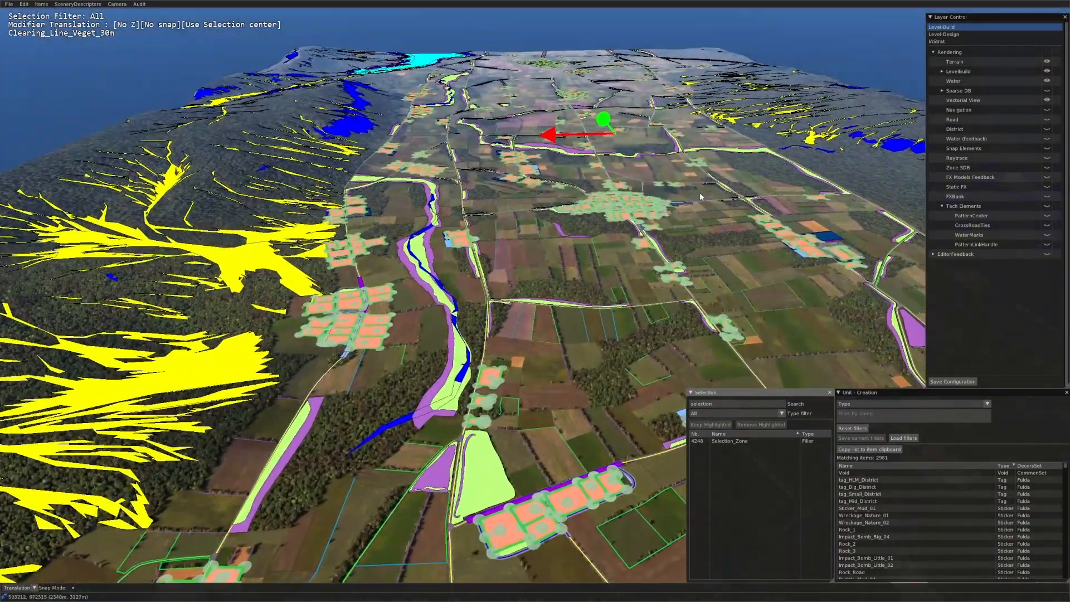
{"action": "scroll", "coordinate": [696, 196], "scroll_direction": "up", "scroll_amount": 4}
{"action": "middle_click_drag", "start_coordinate": [688, 205], "coordinate": [398, 360]}
{"action": "scroll", "coordinate": [398, 360], "scroll_direction": "down", "scroll_amount": 3}
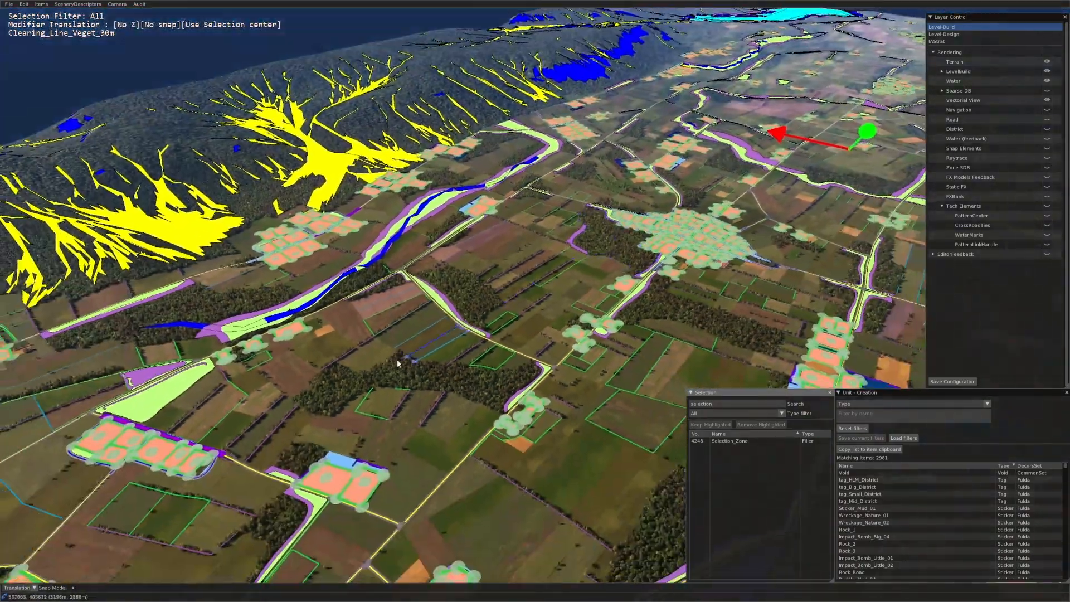
Step: Replace the selection's name search with "forest" to select all forest fillers and border lines
{"action": "left_click", "coordinate": [693, 441]}
{"action": "key", "text": "BackSpace"}
{"action": "key", "text": "BackSpace"}
{"action": "key", "text": "BackSpace"}
{"action": "key", "text": "BackSpace"}
{"action": "key", "text": "BackSpace"}
{"action": "key", "text": "BackSpace"}
{"action": "key", "text": "BackSpace"}
{"action": "key", "text": "BackSpace"}
{"action": "key", "text": "BackSpace"}
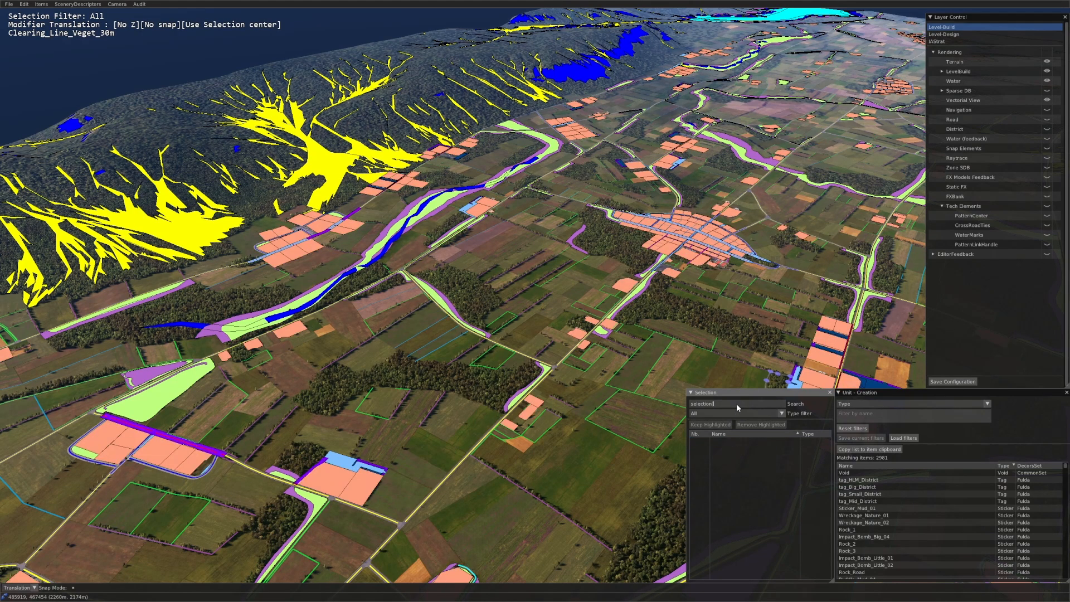
{"action": "type", "text": "forest"}
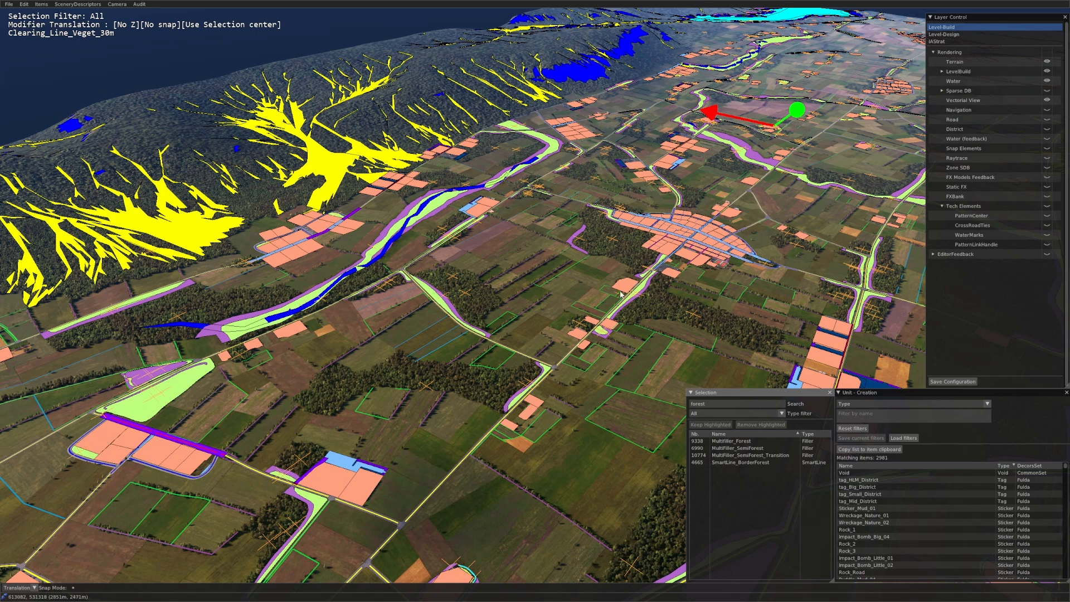
Step: Replace the name search with "house" and examine where the matching farmhouse and pavilion objects are placed on the map
{"action": "key", "text": "BackSpace"}
{"action": "key", "text": "BackSpace"}
{"action": "key", "text": "BackSpace"}
{"action": "key", "text": "BackSpace"}
{"action": "key", "text": "BackSpace"}
{"action": "key", "text": "BackSpace"}
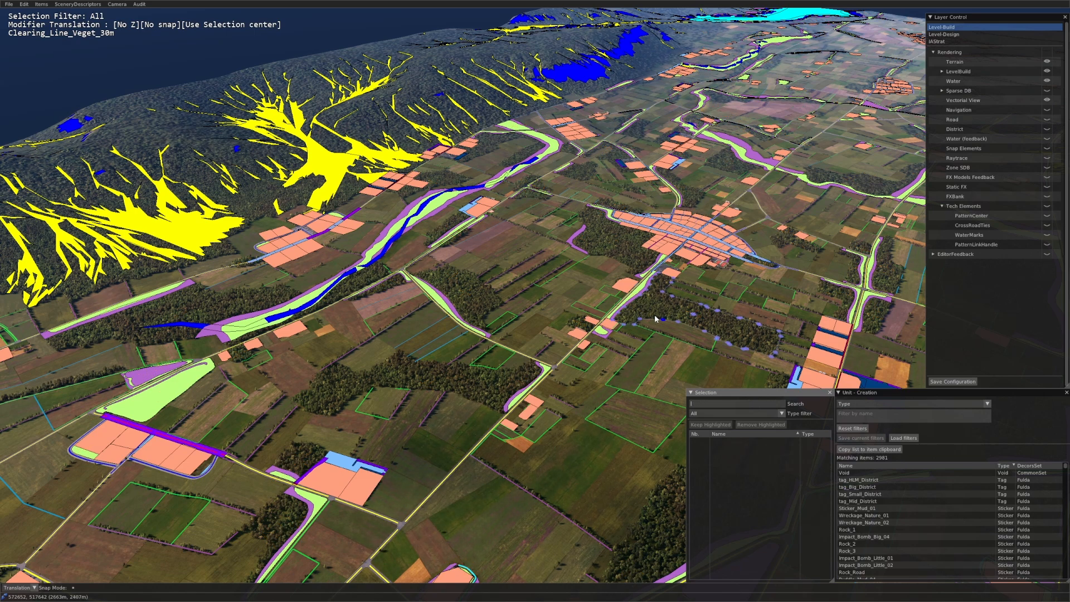
{"action": "type", "text": "house"}
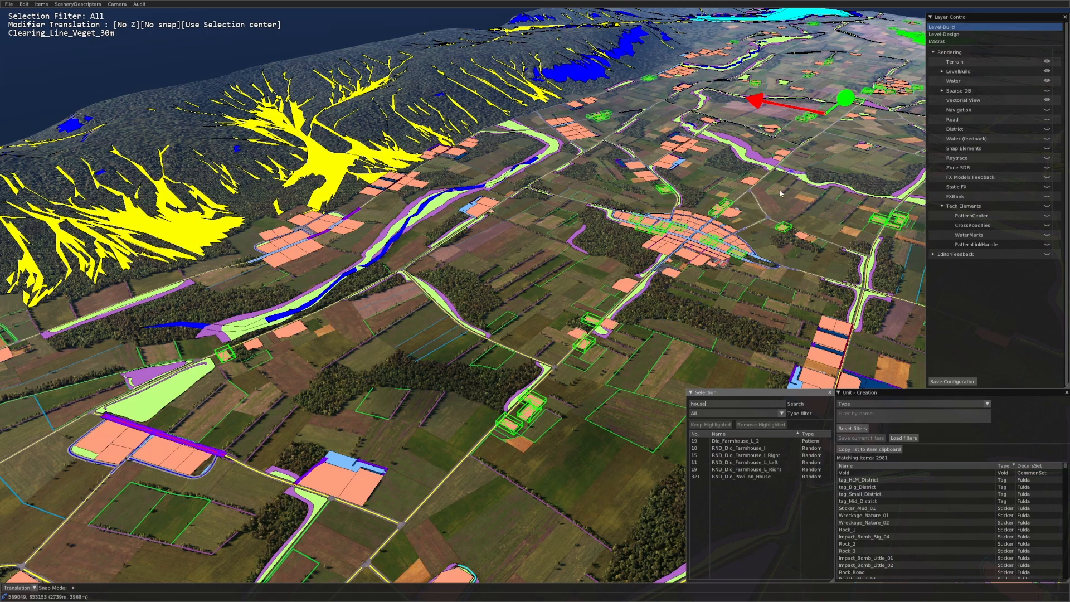
{"action": "middle_click_drag", "start_coordinate": [780, 193], "coordinate": [679, 241]}
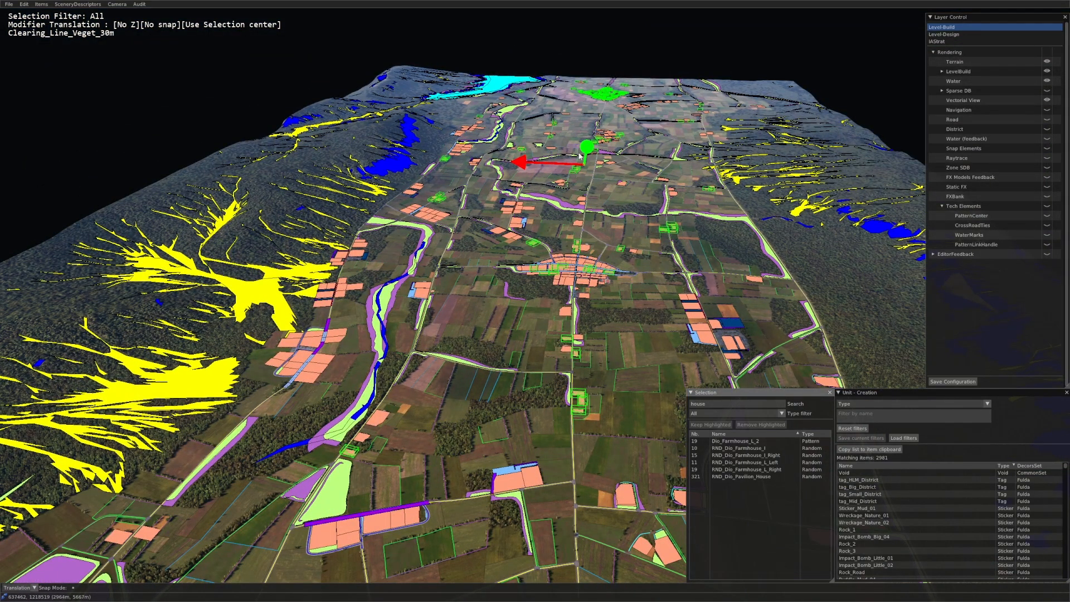
{"action": "middle_click_drag", "start_coordinate": [579, 157], "coordinate": [725, 423]}
{"action": "scroll", "coordinate": [726, 424], "scroll_direction": "up", "scroll_amount": 3}
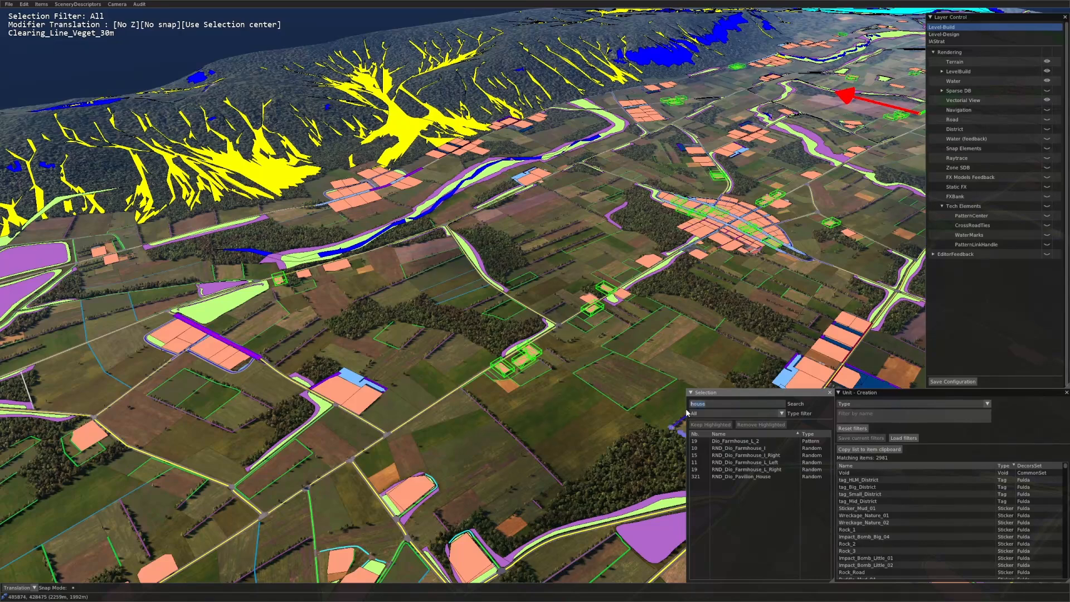
Step: Clear the name search and view the Type filter options, leaving the filter at All
{"action": "key", "text": "BackSpace"}
{"action": "left_click", "coordinate": [781, 413]}
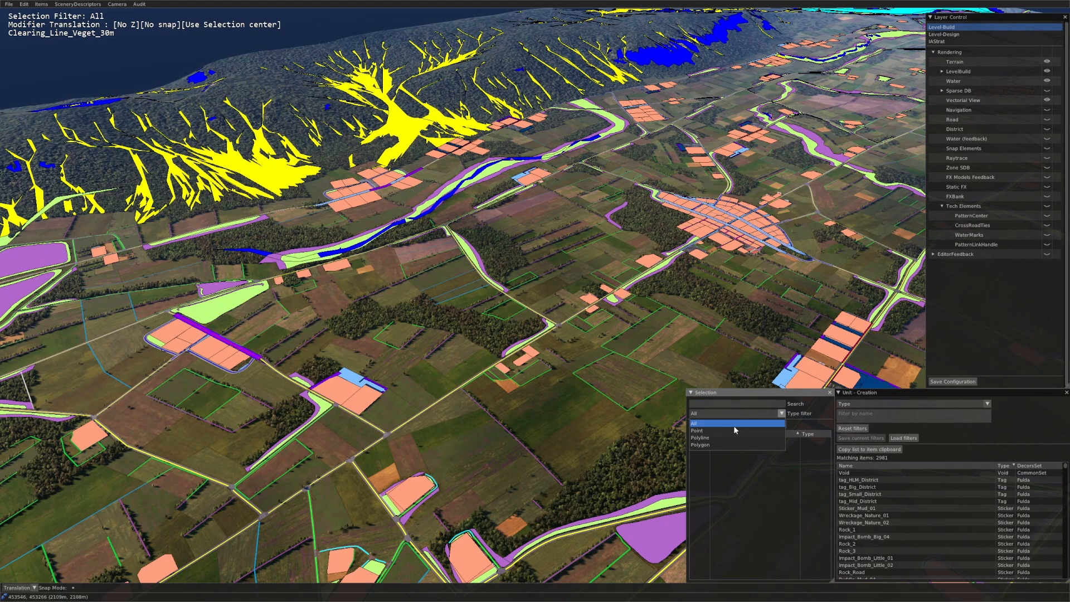
{"action": "left_click", "coordinate": [779, 414]}
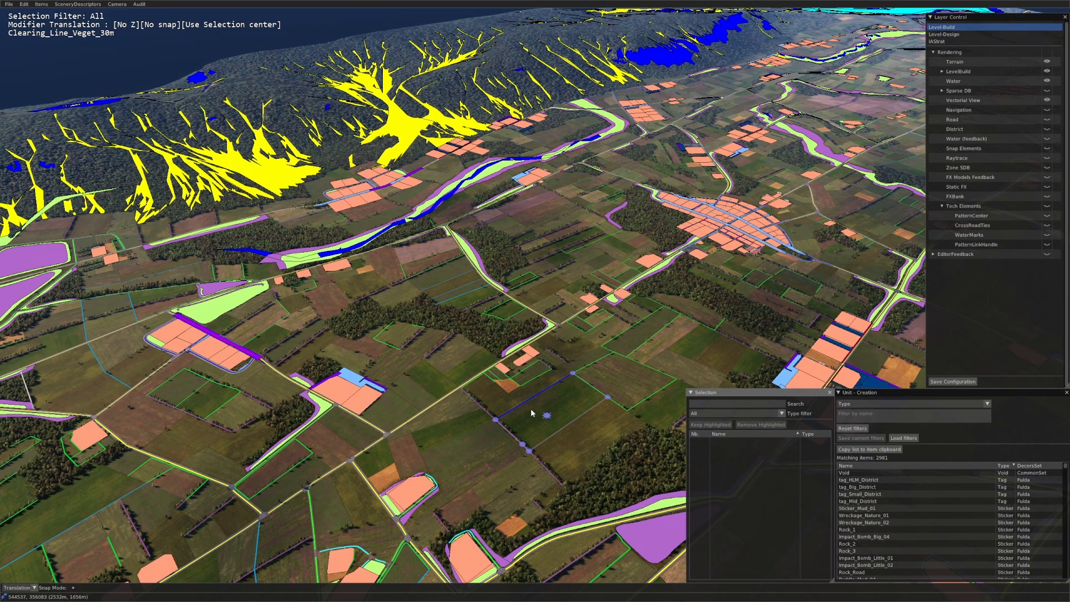
Step: Select the large purple semi-forest transition area enclosed by the roads, followed by the smaller semi-forest area across the road beside it
{"action": "left_click", "coordinate": [562, 403]}
{"action": "middle_click_drag", "start_coordinate": [562, 403], "coordinate": [440, 371]}
{"action": "scroll", "coordinate": [479, 356], "scroll_direction": "up", "scroll_amount": 4}
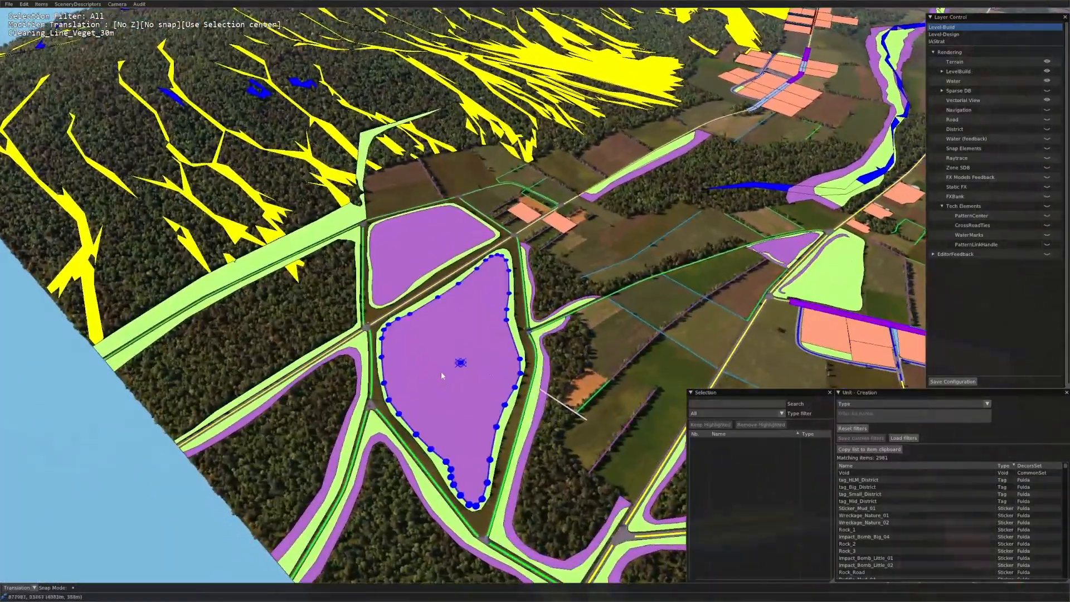
{"action": "scroll", "coordinate": [440, 371], "scroll_direction": "up", "scroll_amount": 3}
{"action": "left_click", "coordinate": [452, 366]}
{"action": "scroll", "coordinate": [479, 348], "scroll_direction": "up", "scroll_amount": 4}
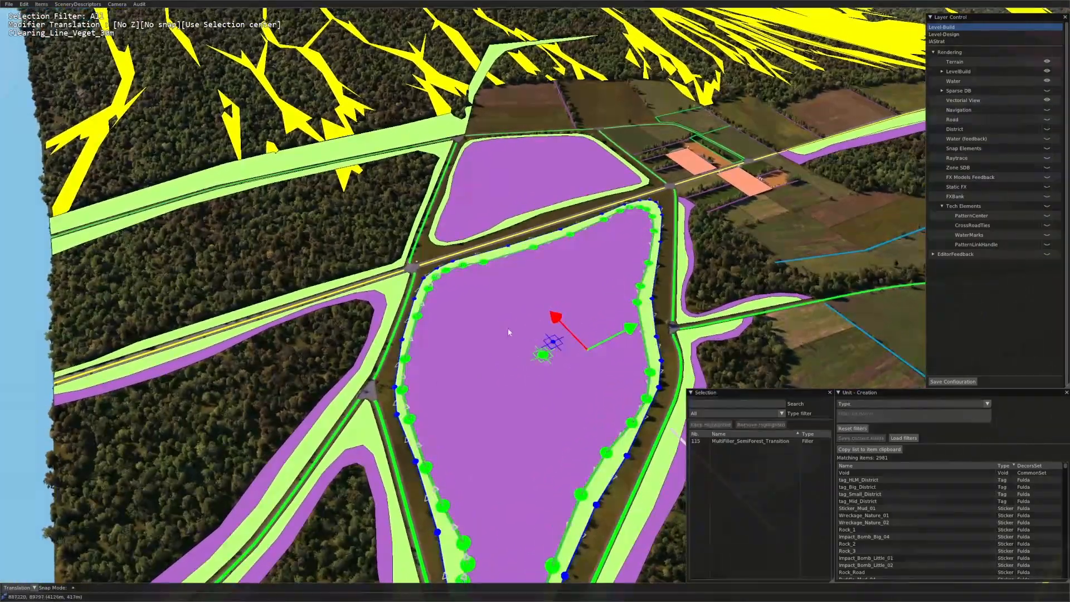
{"action": "middle_click_drag", "start_coordinate": [508, 332], "coordinate": [418, 356]}
{"action": "scroll", "coordinate": [424, 357], "scroll_direction": "down", "scroll_amount": 3}
{"action": "scroll", "coordinate": [536, 306], "scroll_direction": "up", "scroll_amount": 2}
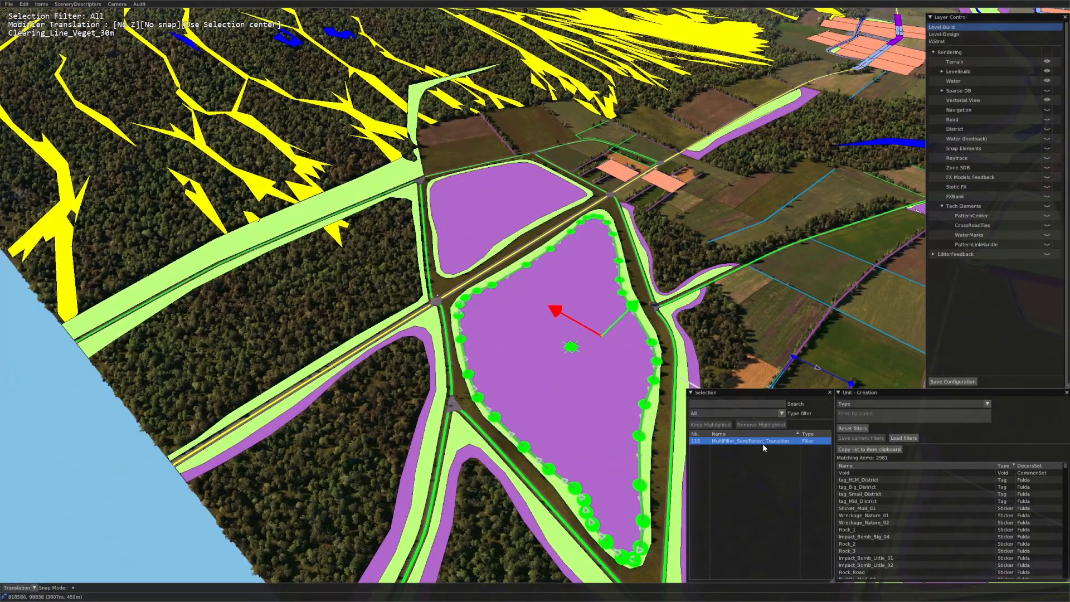
{"action": "left_click", "coordinate": [493, 179]}
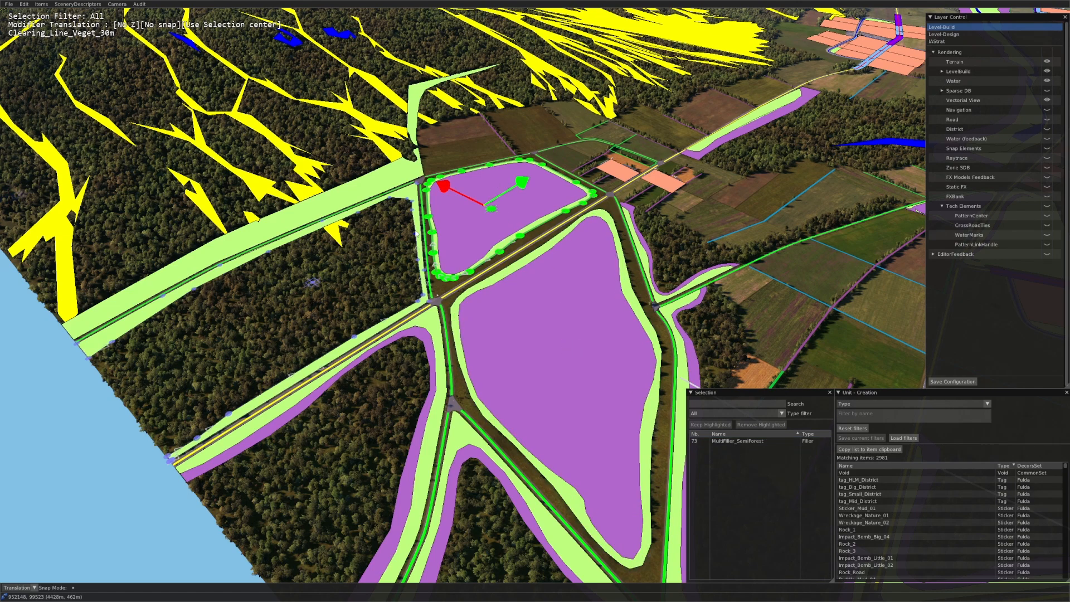
Step: Select yellow Multifiller_Flow shapes on the forested slope near the map's edge to inspect their type
{"action": "middle_click_drag", "start_coordinate": [415, 239], "coordinate": [491, 384]}
{"action": "left_click", "coordinate": [396, 239]}
{"action": "left_click", "coordinate": [419, 330]}
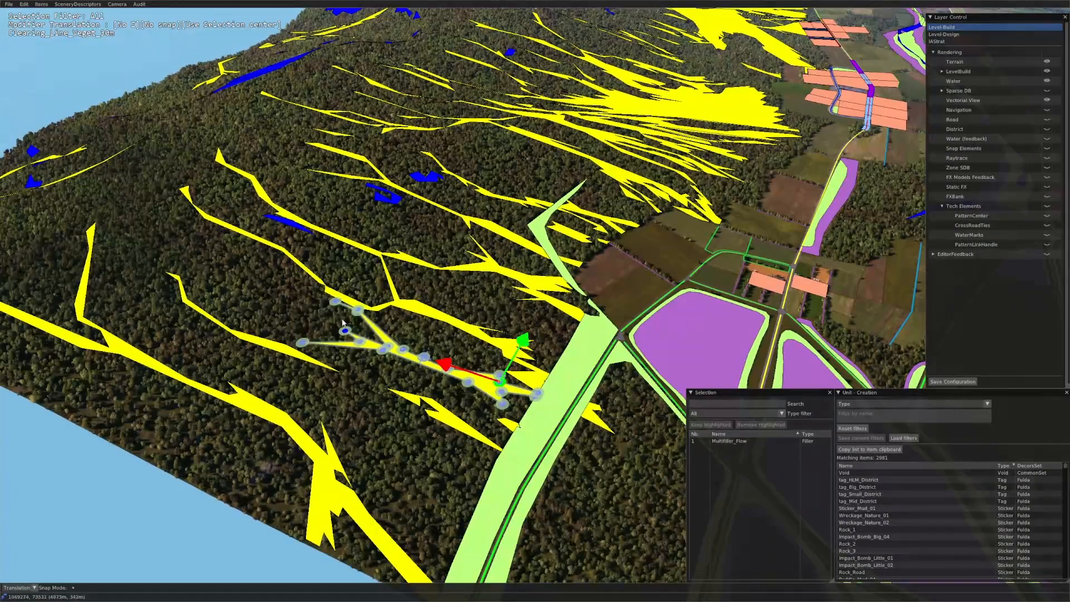
{"action": "middle_click_drag", "start_coordinate": [425, 321], "coordinate": [403, 379]}
{"action": "left_click", "coordinate": [429, 360]}
{"action": "scroll", "coordinate": [390, 368], "scroll_direction": "down", "scroll_amount": 5}
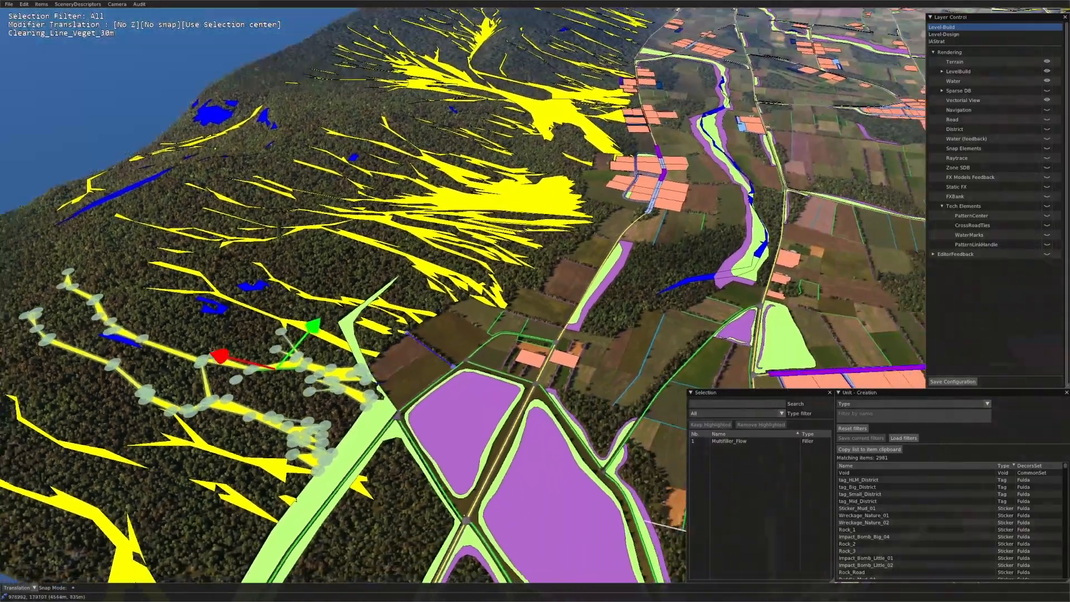
Step: Select the small blue MultiFiller_Gameplay_Rock patch among the yellow flow shapes farther along the forested slope
{"action": "scroll", "coordinate": [426, 267], "scroll_direction": "down", "scroll_amount": 4}
{"action": "middle_click_drag", "start_coordinate": [452, 171], "coordinate": [352, 253]}
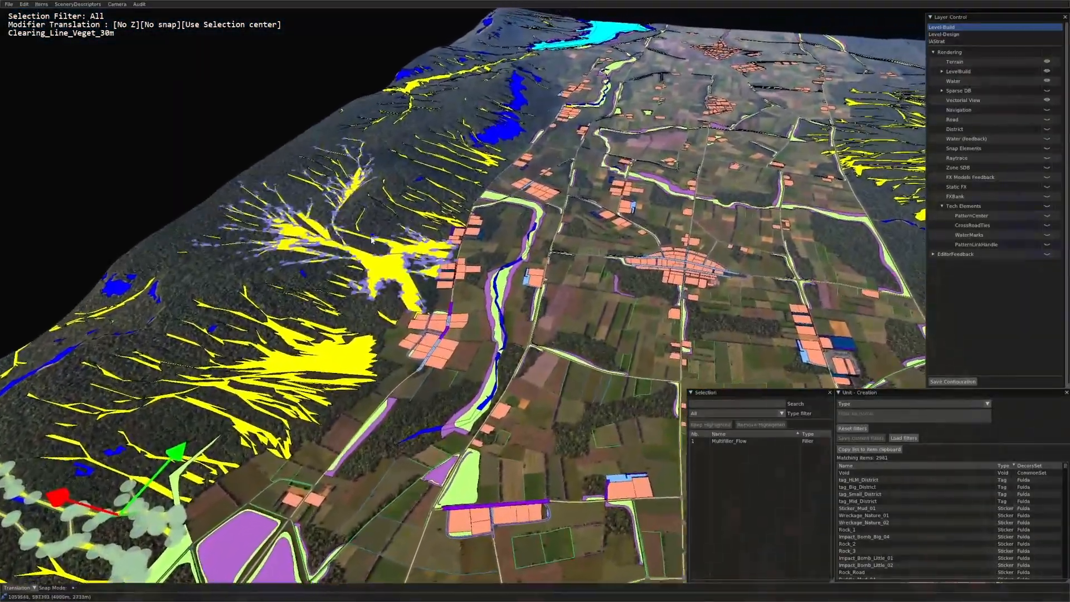
{"action": "middle_click_drag", "start_coordinate": [298, 350], "coordinate": [368, 361]}
{"action": "scroll", "coordinate": [505, 391], "scroll_direction": "up", "scroll_amount": 3}
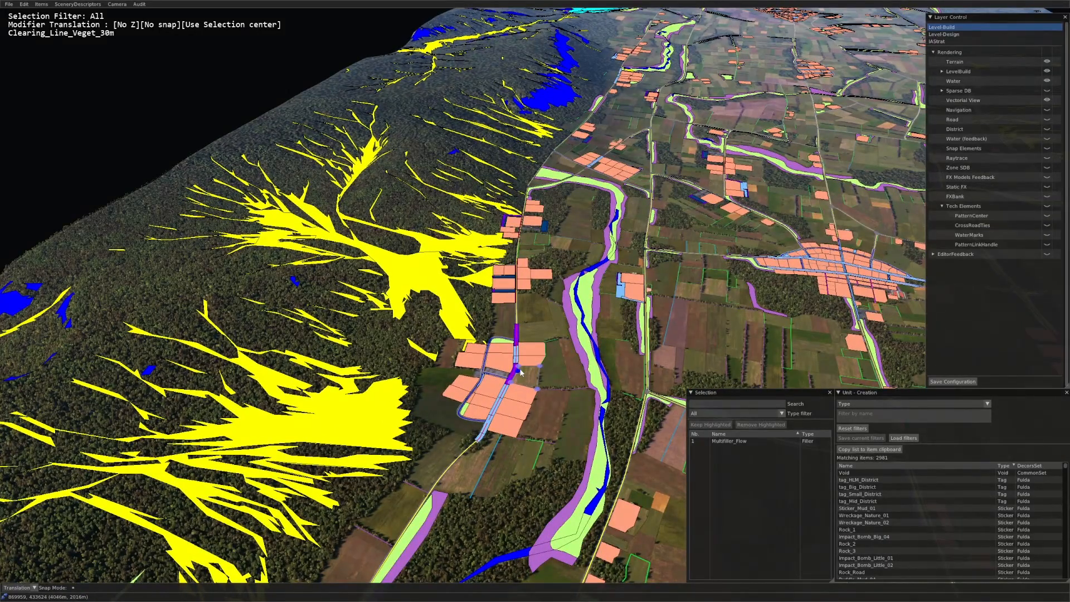
{"action": "scroll", "coordinate": [520, 372], "scroll_direction": "up", "scroll_amount": 6}
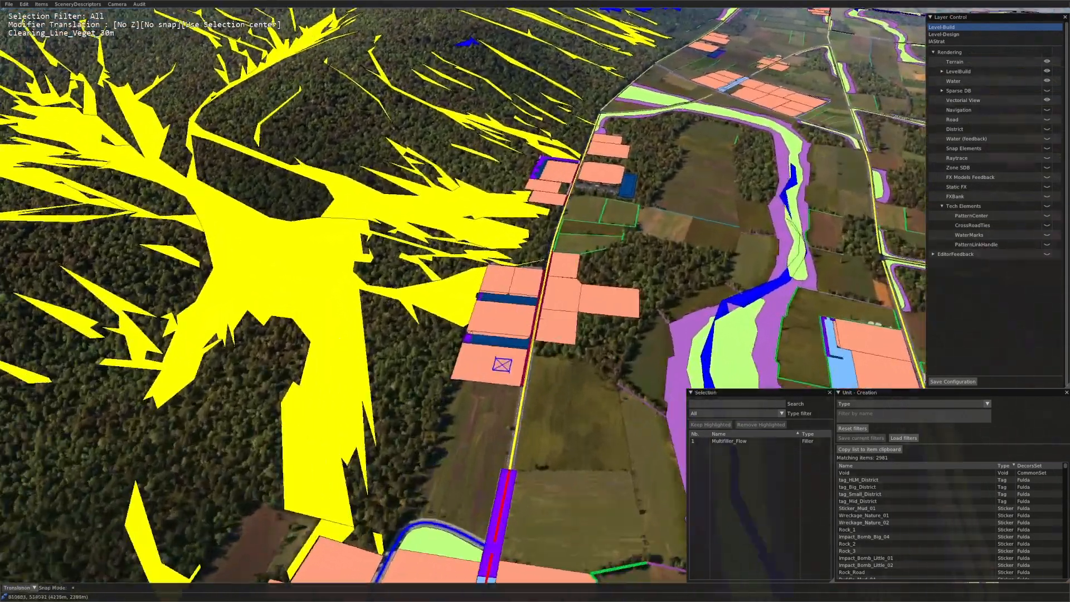
{"action": "key", "text": "Up"}
{"action": "key", "text": "Right"}
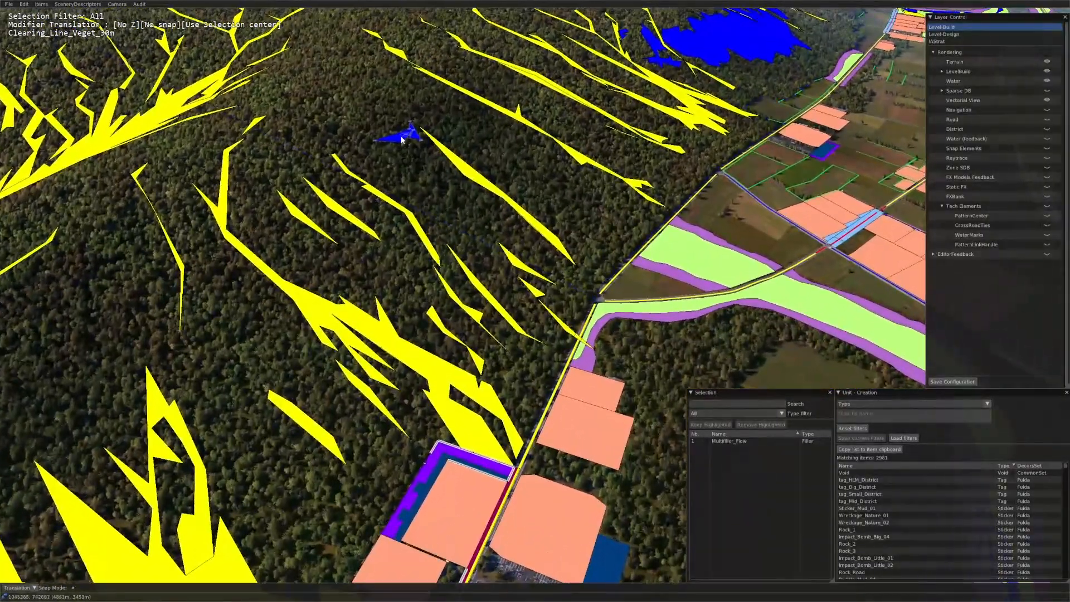
{"action": "left_click", "coordinate": [401, 137]}
Step: Select the large blue MultiFiller_Gameplay_Rock area farther along the slope above the road
{"action": "key", "text": "Up"}
{"action": "key", "text": "Right"}
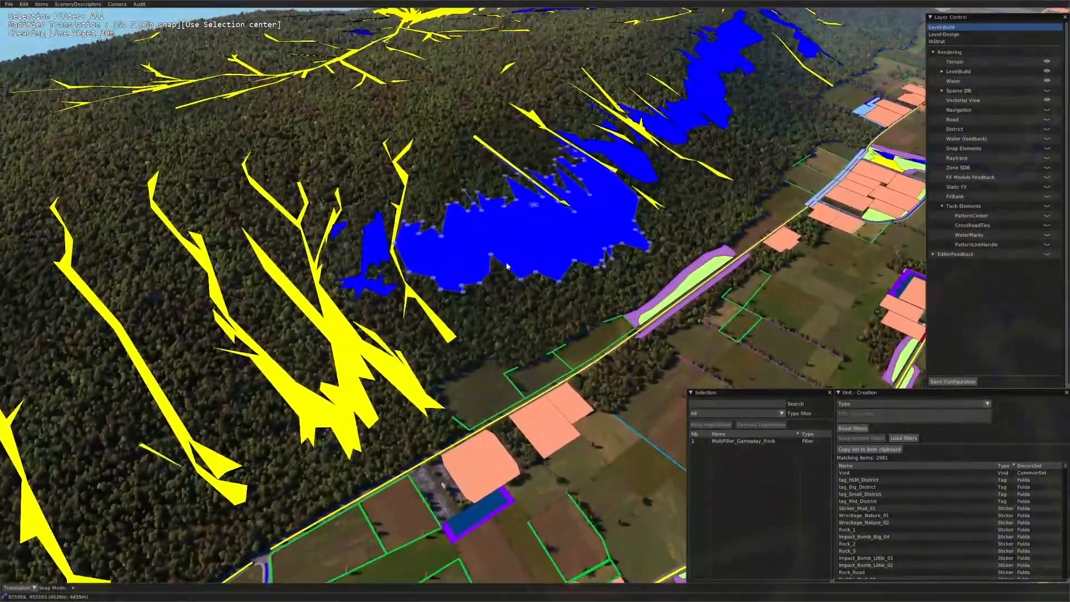
{"action": "left_click", "coordinate": [513, 253]}
{"action": "key", "text": "Up"}
{"action": "key", "text": "Up"}
{"action": "key", "text": "Right"}
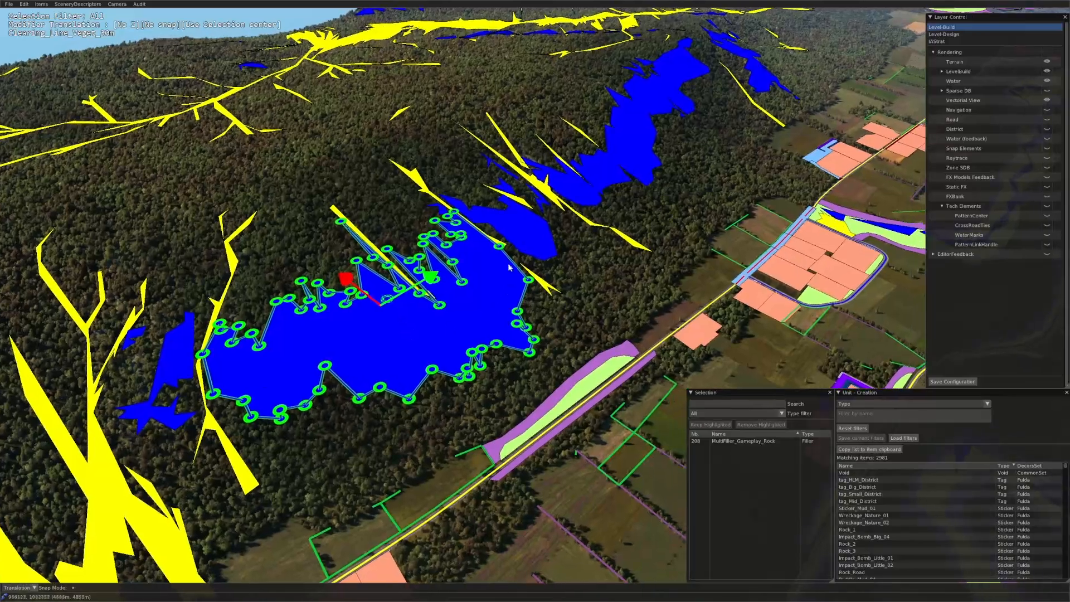
Step: Select the light green MultiFiller_SemiForest area between the two roads at the foot of the slope
{"action": "key", "text": "Down"}
{"action": "key", "text": "Left"}
{"action": "middle_click_drag", "start_coordinate": [378, 430], "coordinate": [551, 323]}
{"action": "left_click", "coordinate": [552, 323]}
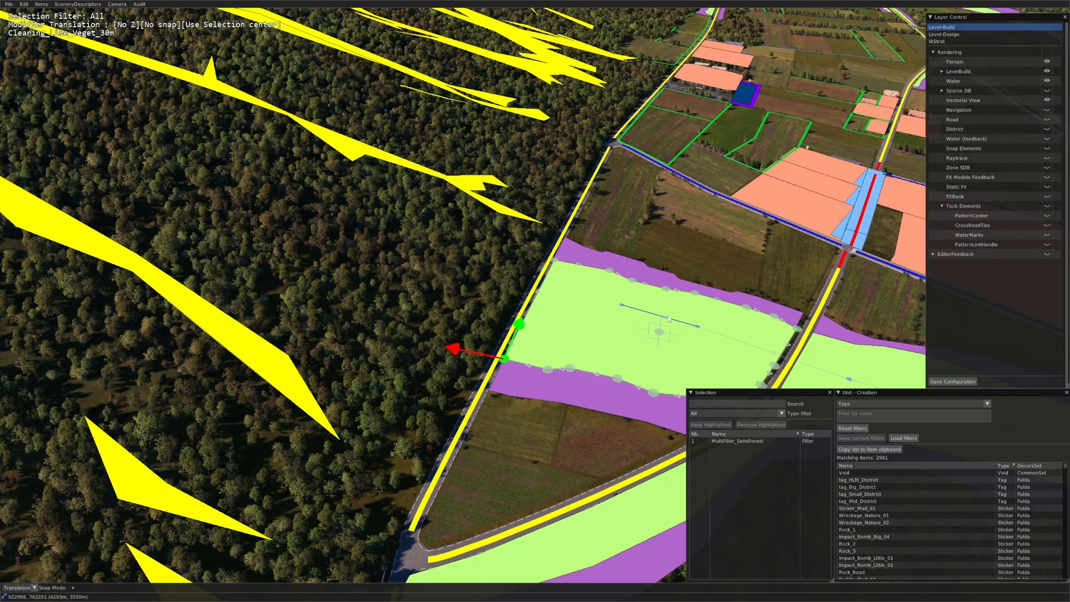
Step: Select a Selection_Zone block on each side of the village road, followed by the MultiFiller_Garden_2 plot between them
{"action": "key", "text": "Up"}
{"action": "key", "text": "Right"}
{"action": "left_click", "coordinate": [441, 285]}
{"action": "middle_click_drag", "start_coordinate": [440, 285], "coordinate": [482, 338]}
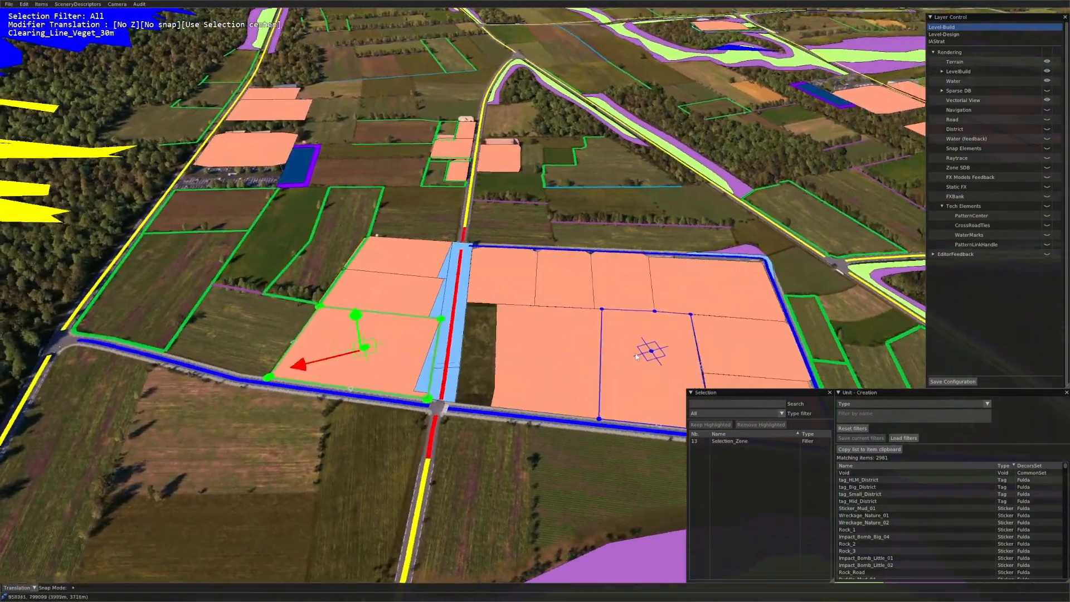
{"action": "left_click", "coordinate": [566, 342]}
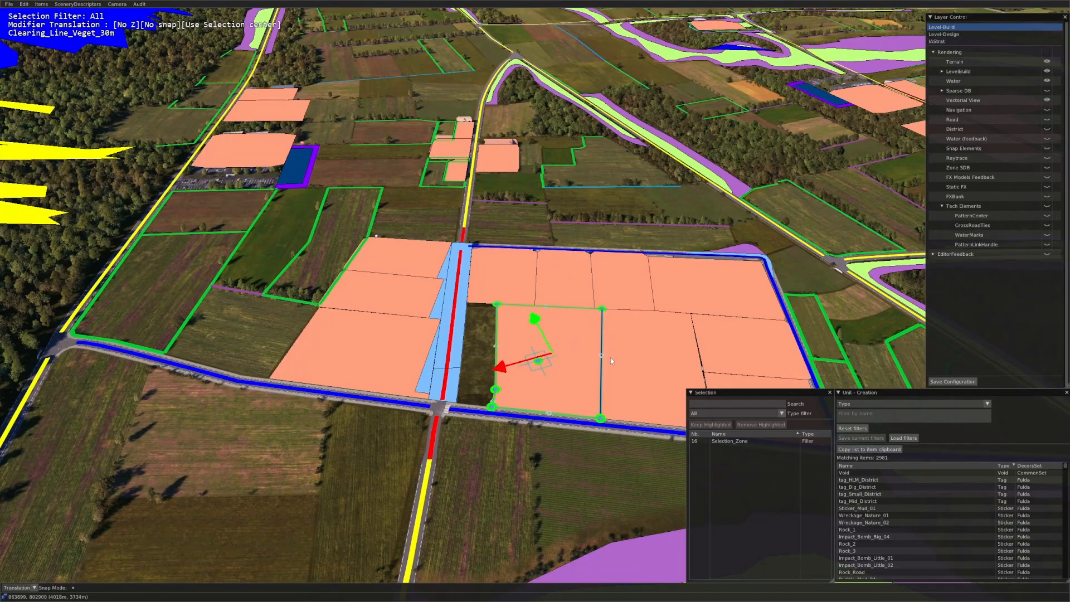
{"action": "left_click", "coordinate": [458, 352]}
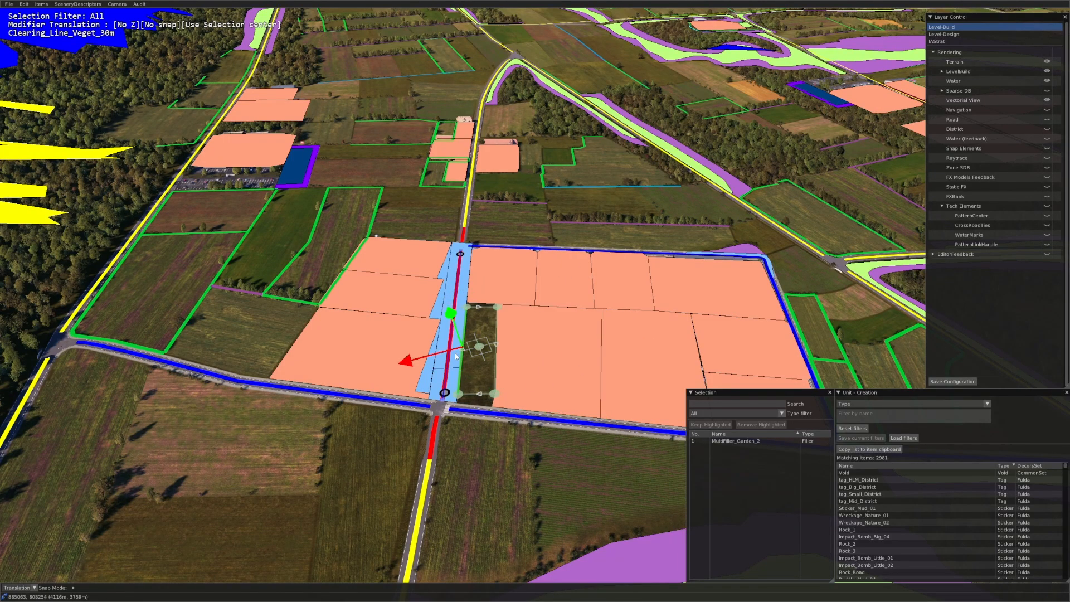
{"action": "scroll", "coordinate": [452, 354], "scroll_direction": "down", "scroll_amount": 6}
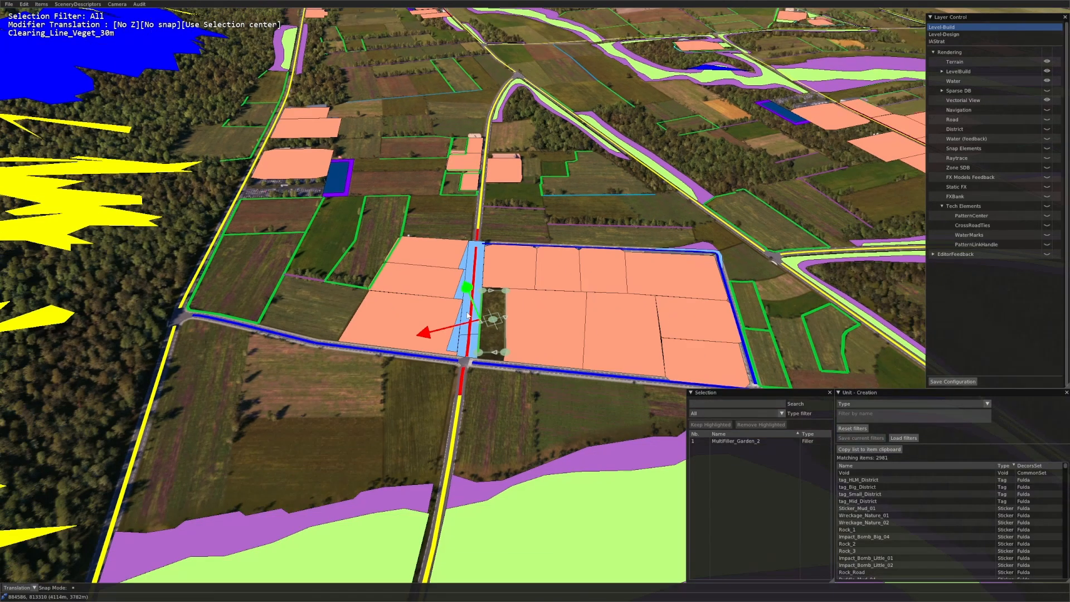
Step: Select the large branching yellow Multifiller_Flow shape on the forested slope beside the valley
{"action": "key", "text": "Up"}
{"action": "key", "text": "Right"}
{"action": "middle_click_drag", "start_coordinate": [561, 306], "coordinate": [552, 245]}
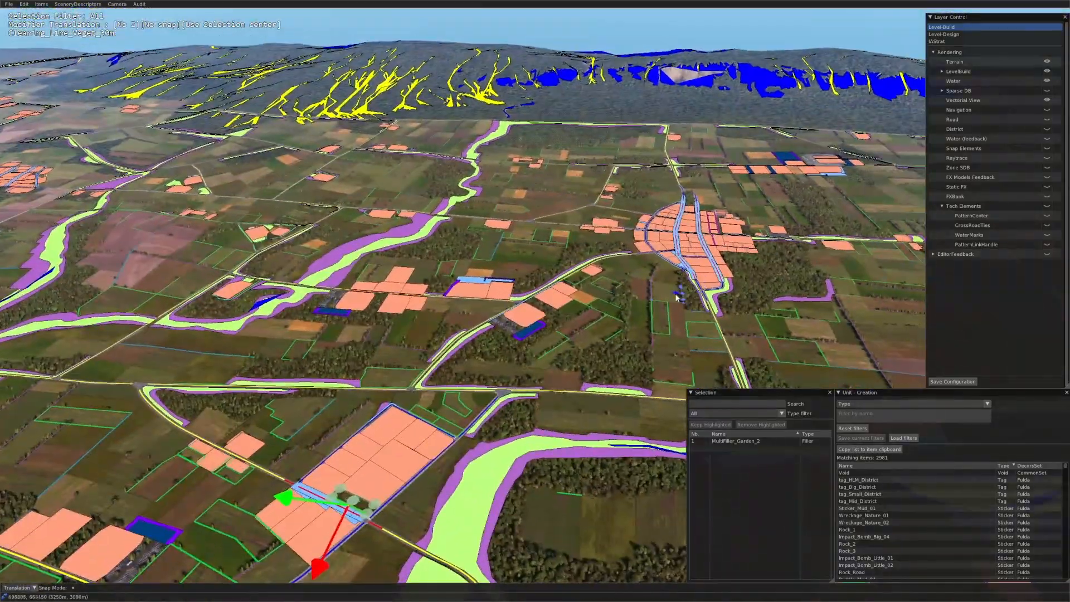
{"action": "middle_click_drag", "start_coordinate": [830, 201], "coordinate": [395, 368]}
{"action": "scroll", "coordinate": [522, 314], "scroll_direction": "down", "scroll_amount": 6}
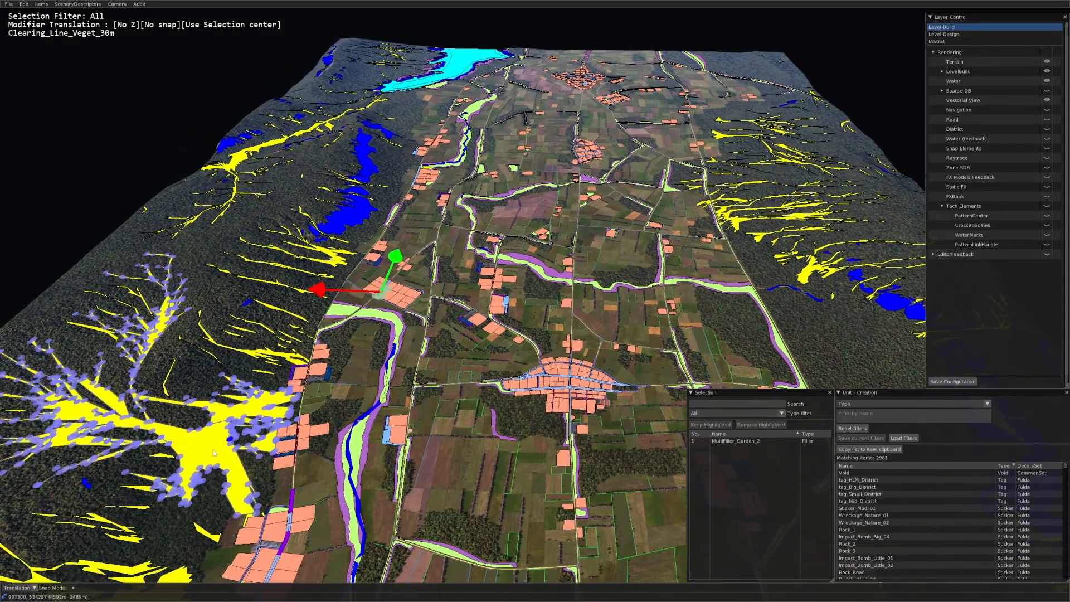
{"action": "left_click", "coordinate": [228, 427]}
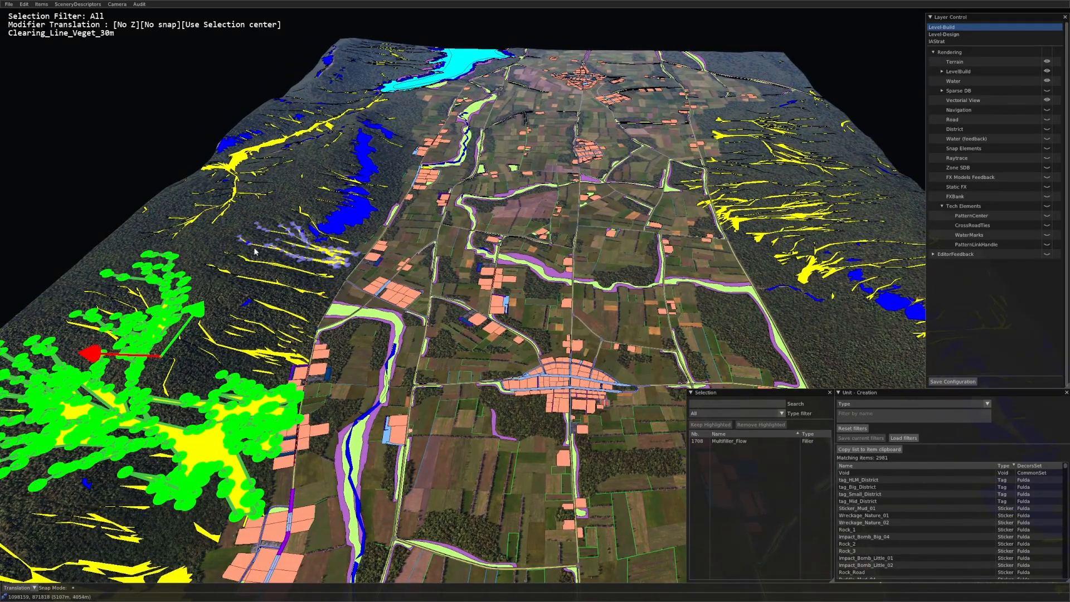
{"action": "middle_click_drag", "start_coordinate": [290, 362], "coordinate": [301, 334]}
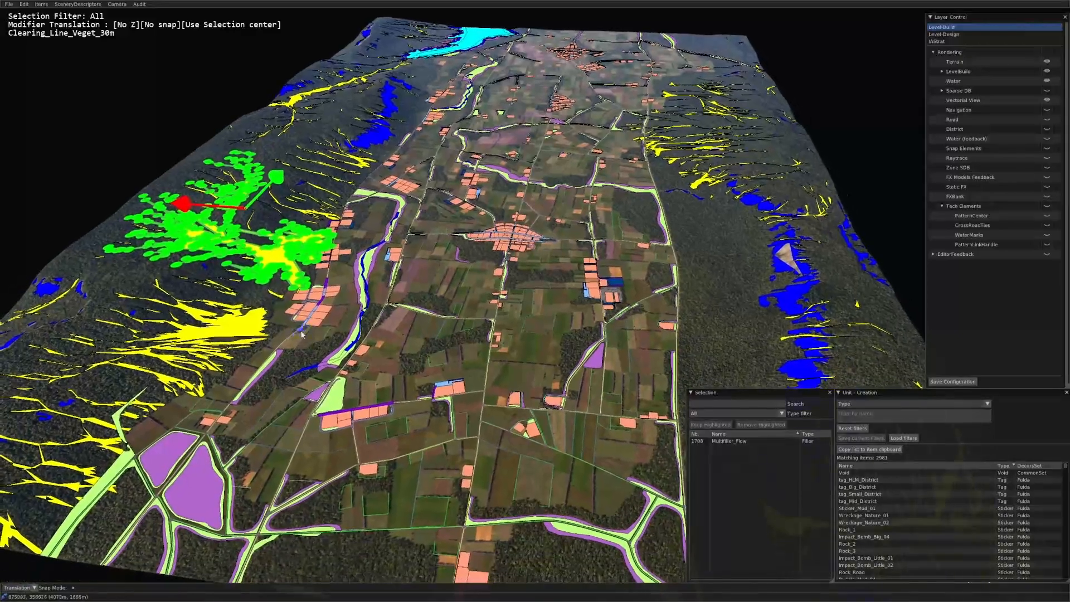
{"action": "middle_click_drag", "start_coordinate": [390, 447], "coordinate": [477, 436]}
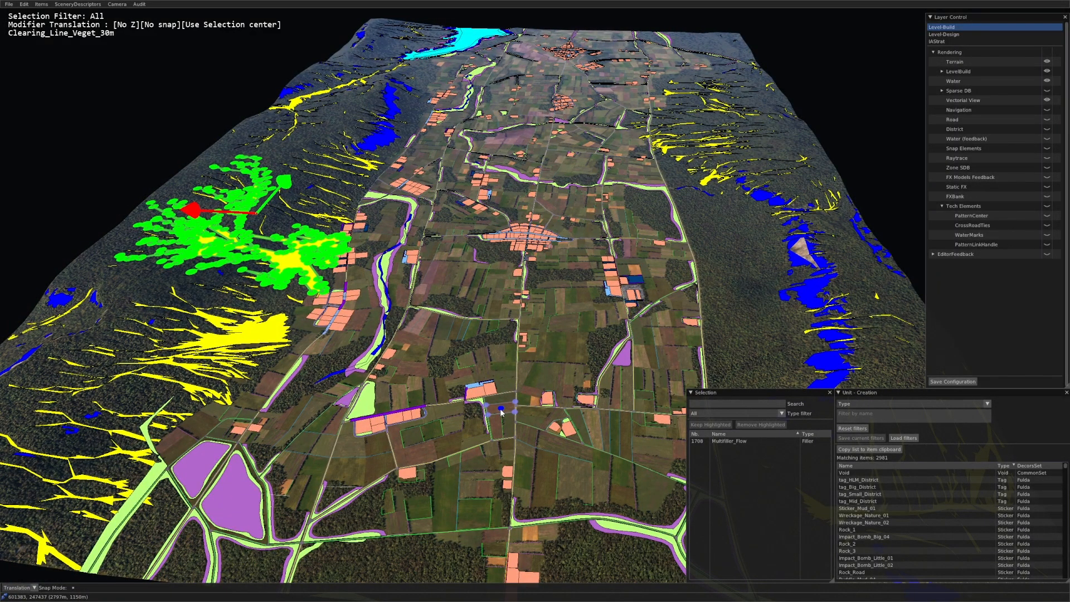
{"action": "scroll", "coordinate": [539, 347], "scroll_direction": "up", "scroll_amount": 10}
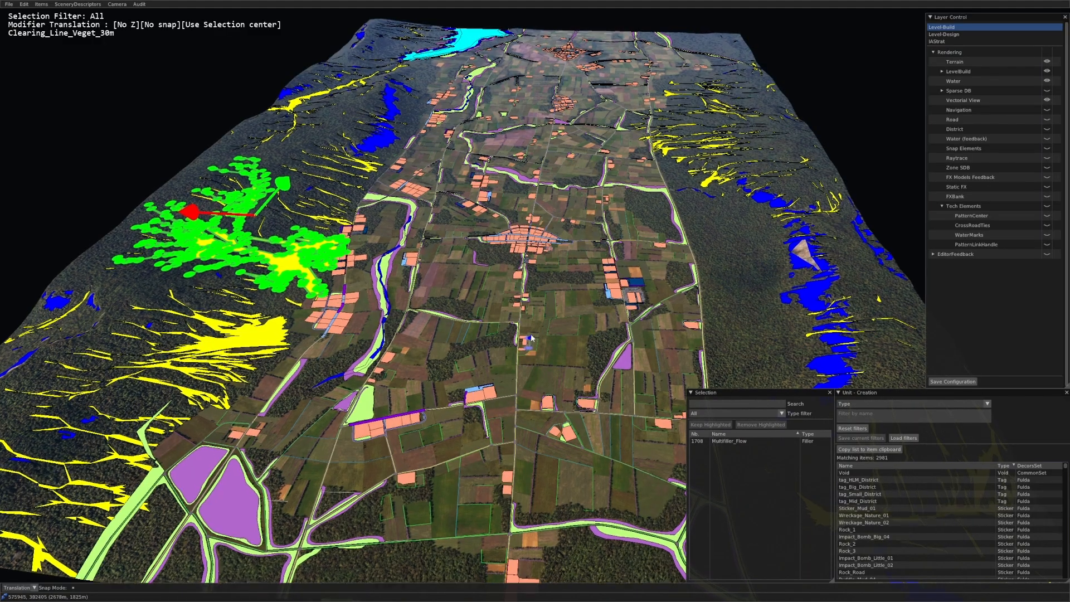
{"action": "scroll", "coordinate": [625, 306], "scroll_direction": "up", "scroll_amount": 8}
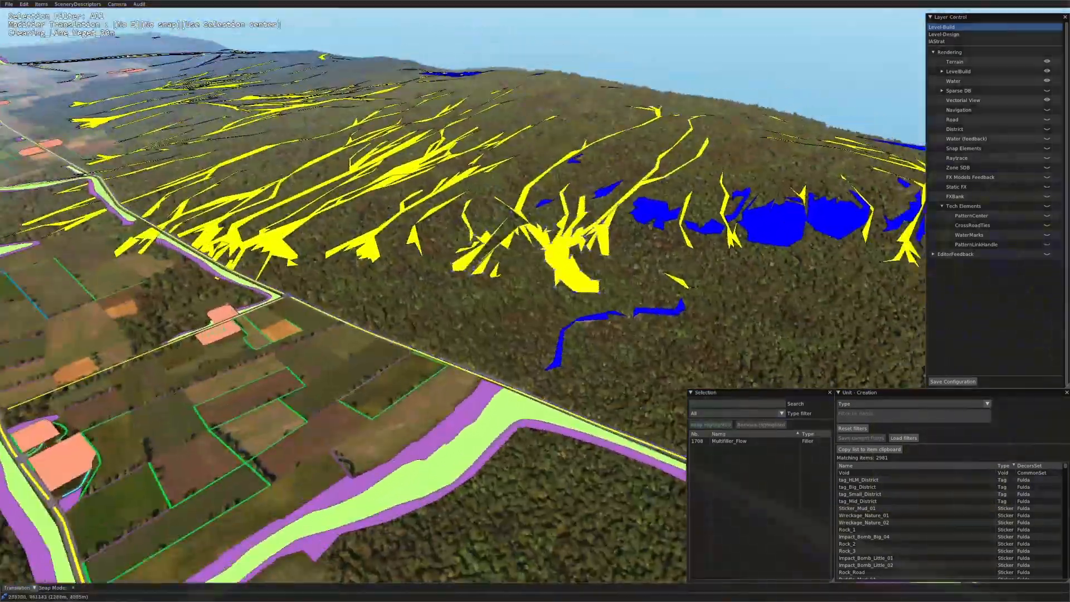
Step: Clear the Multifiller_Flow selection and examine the yellow, blue and cyan filler shapes on the slopes, lake and valley
{"action": "middle_click_drag", "start_coordinate": [351, 305], "coordinate": [589, 435]}
{"action": "scroll", "coordinate": [445, 325], "scroll_direction": "up", "scroll_amount": 2}
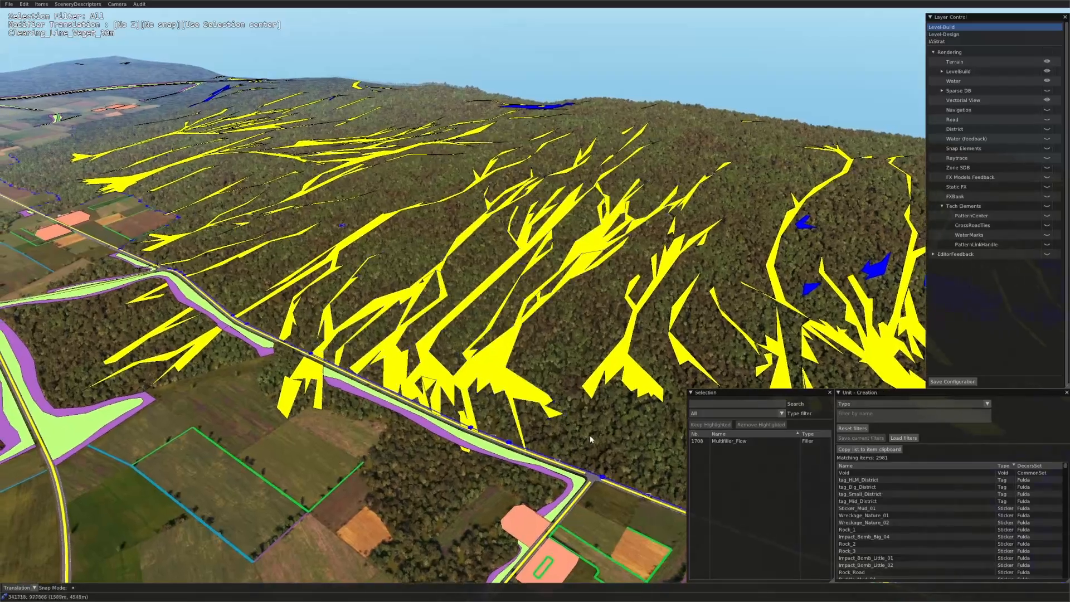
{"action": "scroll", "coordinate": [589, 439], "scroll_direction": "up", "scroll_amount": 5}
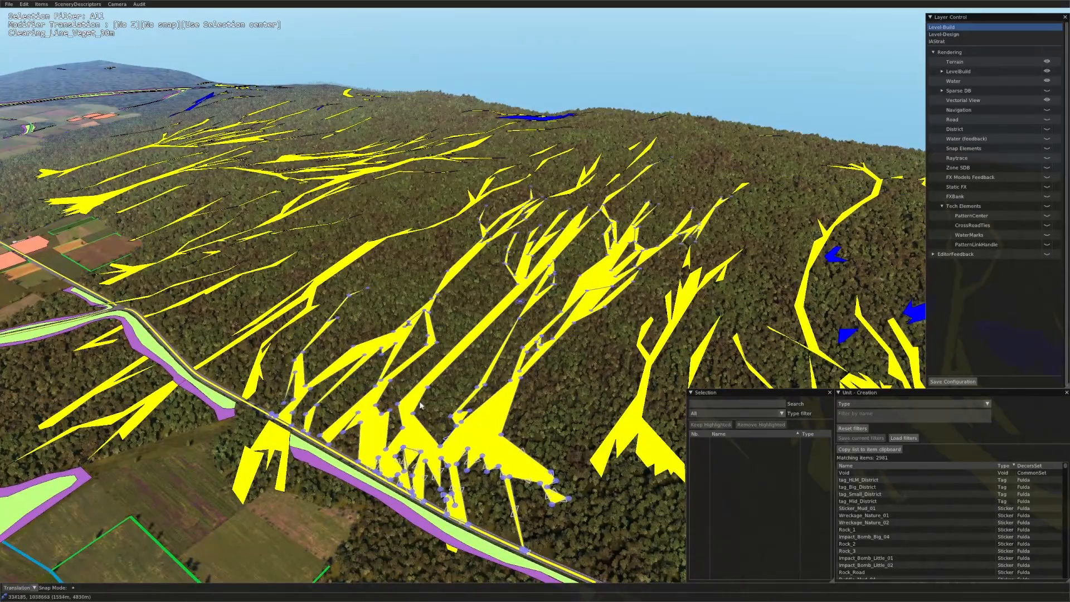
{"action": "scroll", "coordinate": [421, 405], "scroll_direction": "down", "scroll_amount": 10}
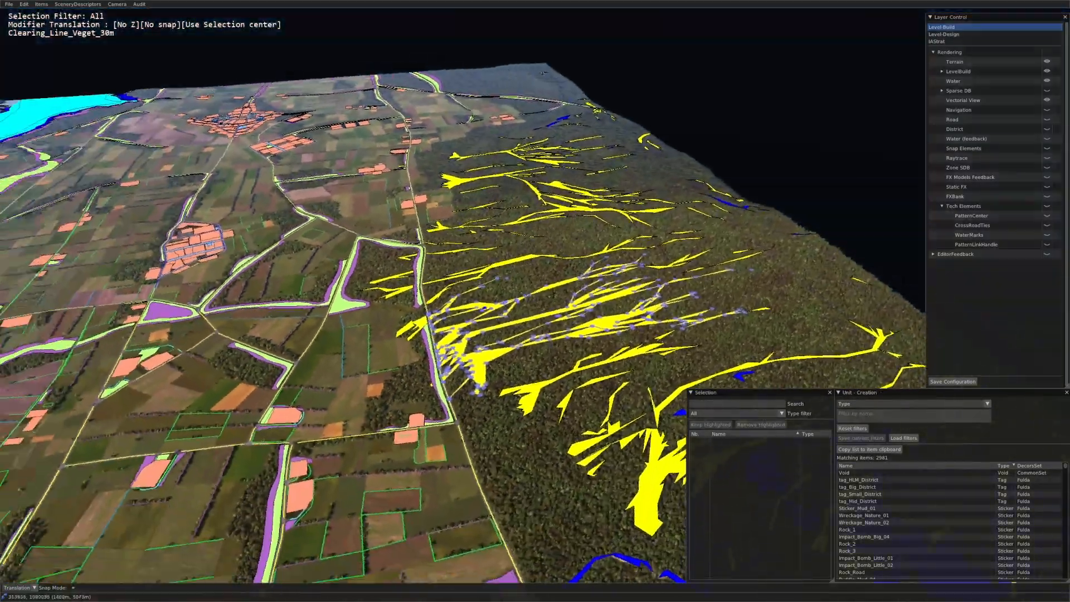
{"action": "scroll", "coordinate": [421, 405], "scroll_direction": "down", "scroll_amount": 4}
{"action": "middle_click_drag", "start_coordinate": [421, 405], "coordinate": [468, 353]}
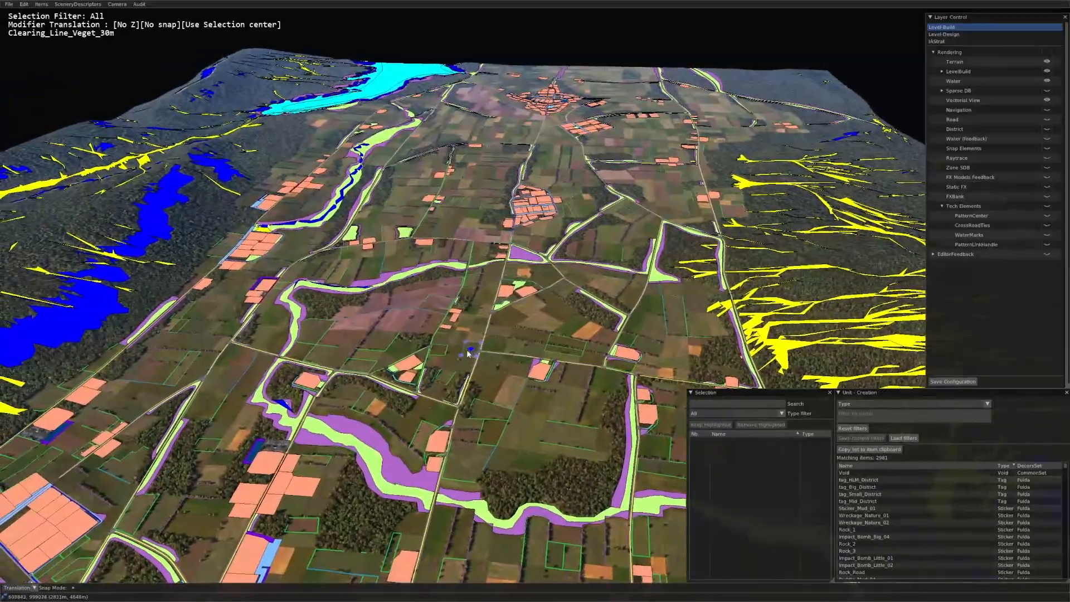
{"action": "scroll", "coordinate": [468, 353], "scroll_direction": "up", "scroll_amount": 10}
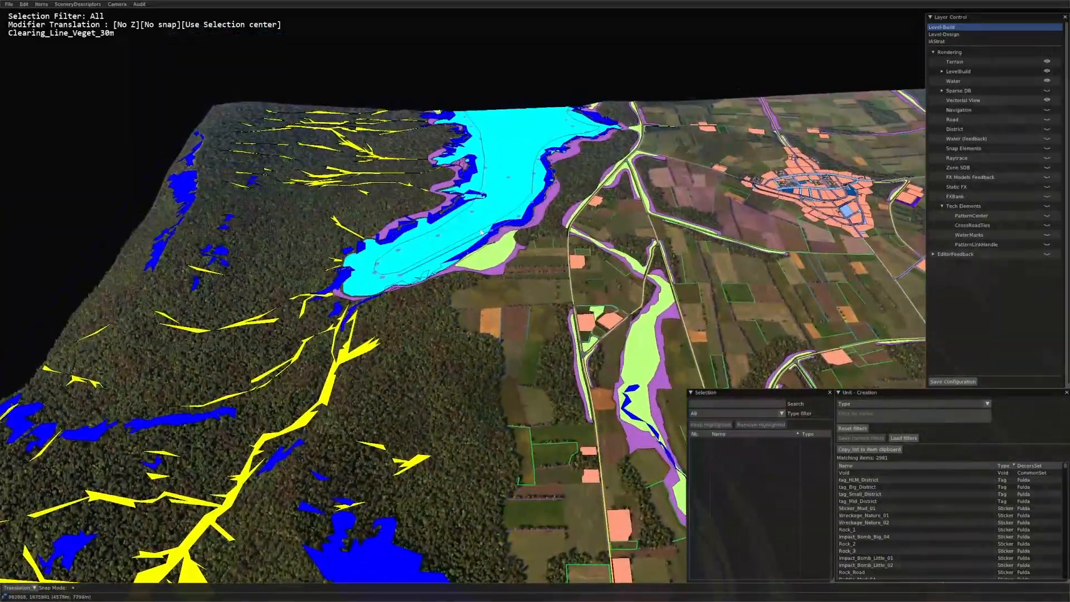
{"action": "scroll", "coordinate": [452, 238], "scroll_direction": "down", "scroll_amount": 3}
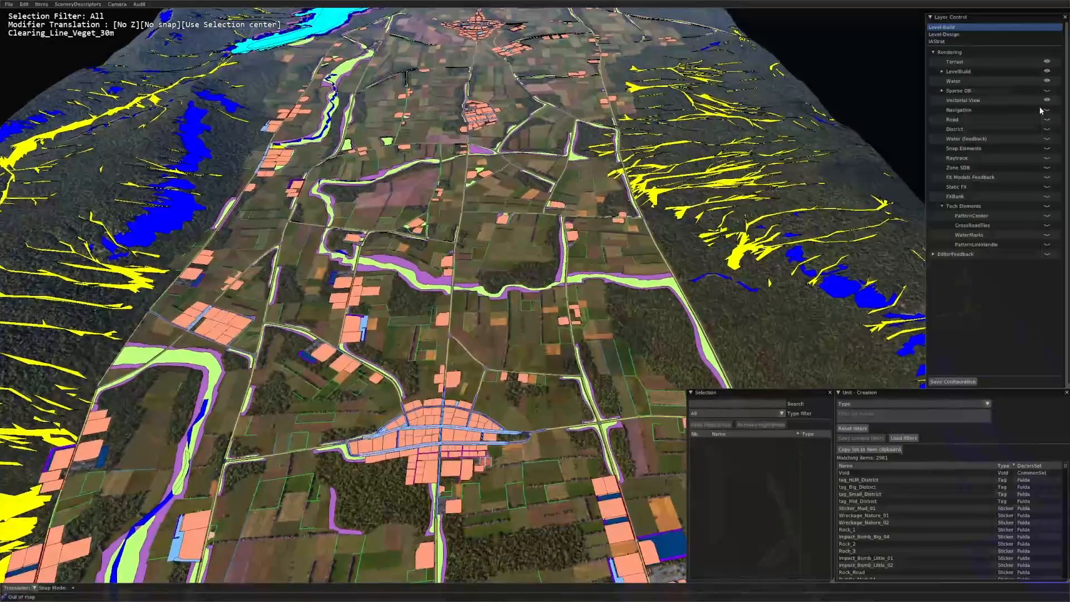
Step: Hide the Vectorial View layer and show the Navigation layer
{"action": "left_click", "coordinate": [1046, 101]}
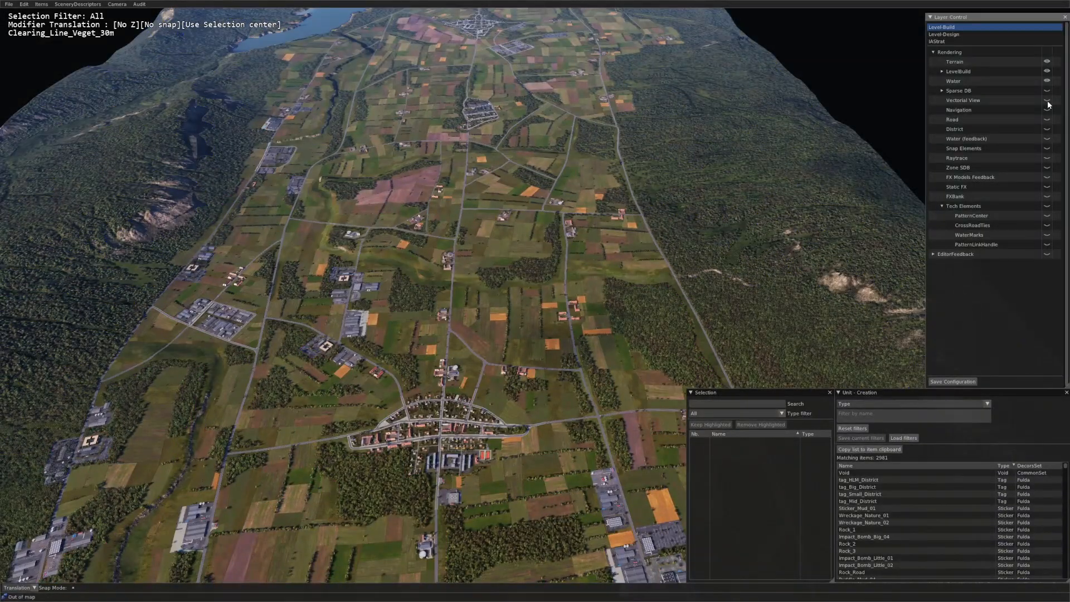
{"action": "left_click", "coordinate": [1047, 110]}
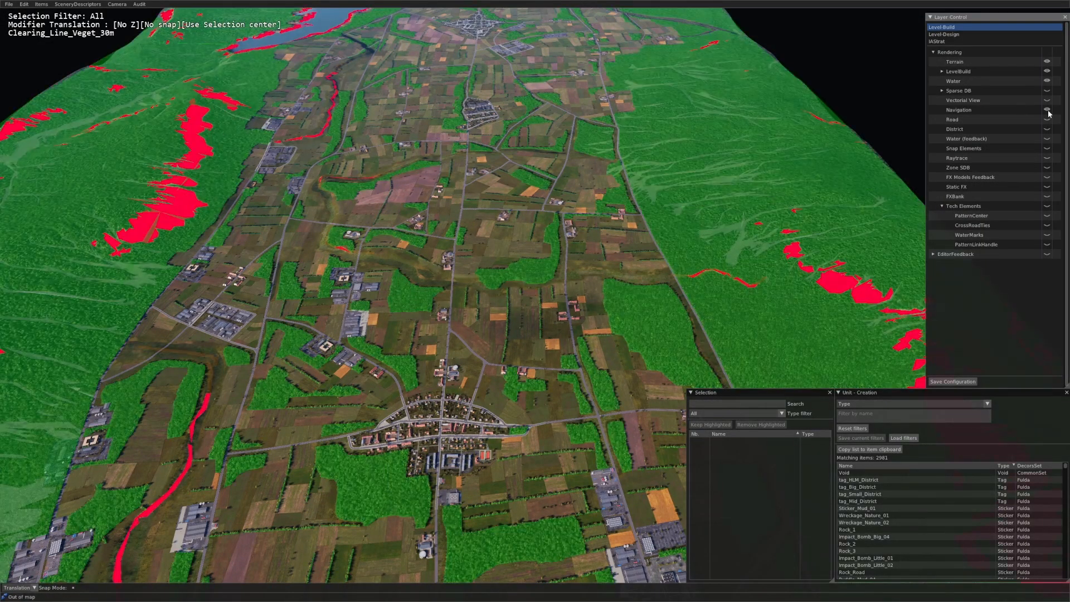
Step: Select the large red MultiFiller_Gameplay_Rock area on the forested slope above the valley road
{"action": "scroll", "coordinate": [558, 284], "scroll_direction": "down", "scroll_amount": 5}
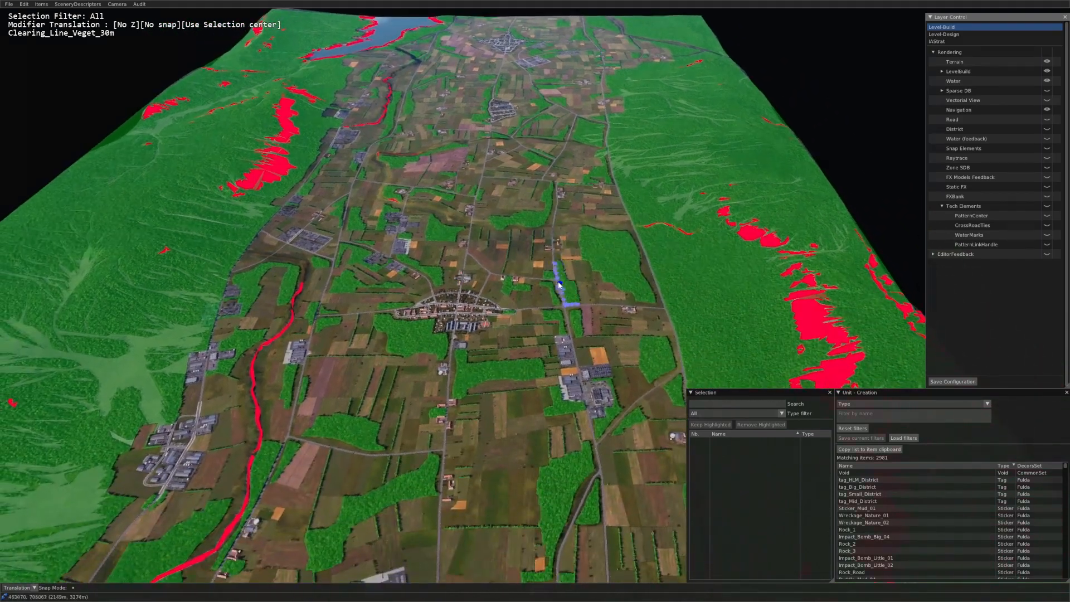
{"action": "scroll", "coordinate": [553, 301], "scroll_direction": "up", "scroll_amount": 3}
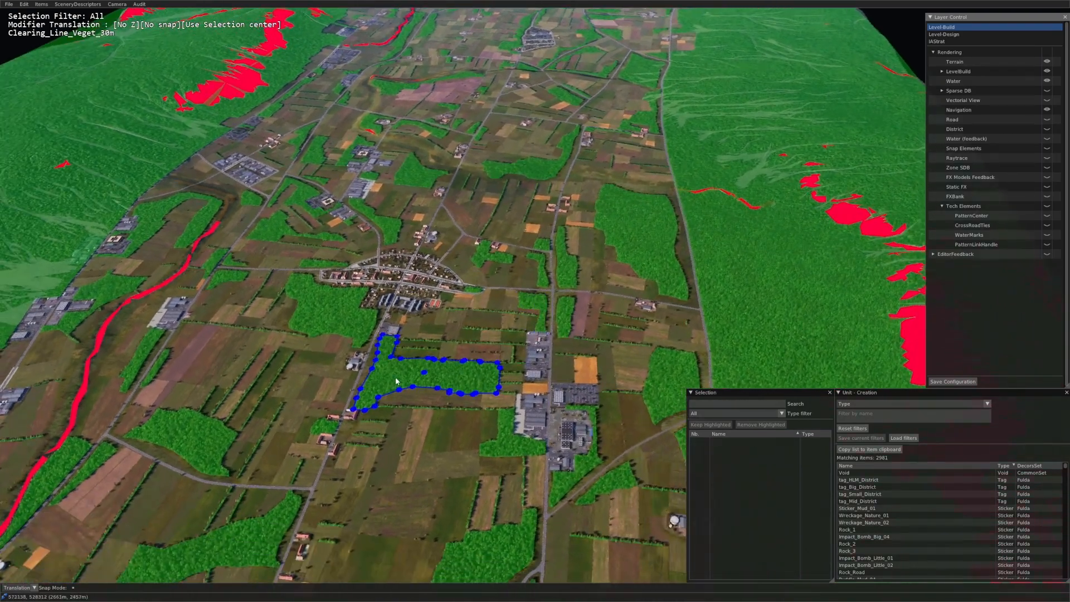
{"action": "key", "text": "Up"}
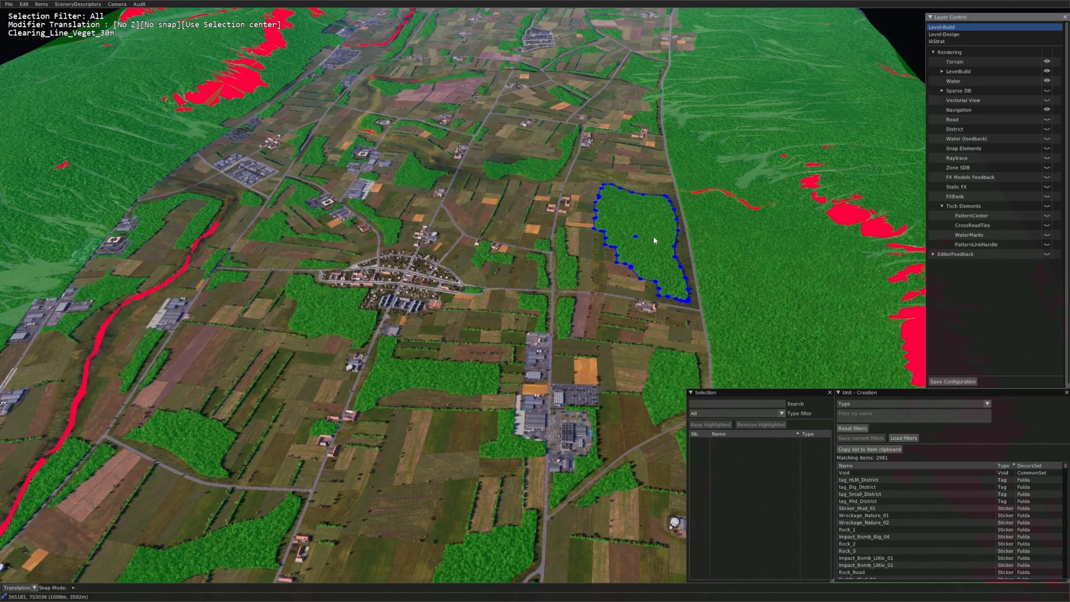
{"action": "key", "text": "Left"}
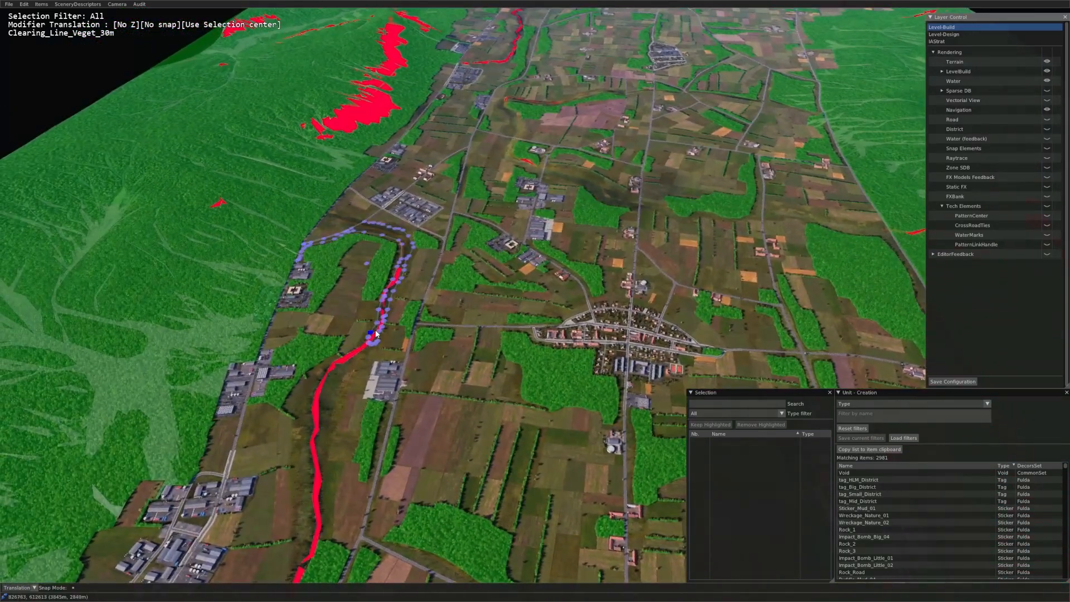
{"action": "key", "text": "Up"}
{"action": "key", "text": "Left"}
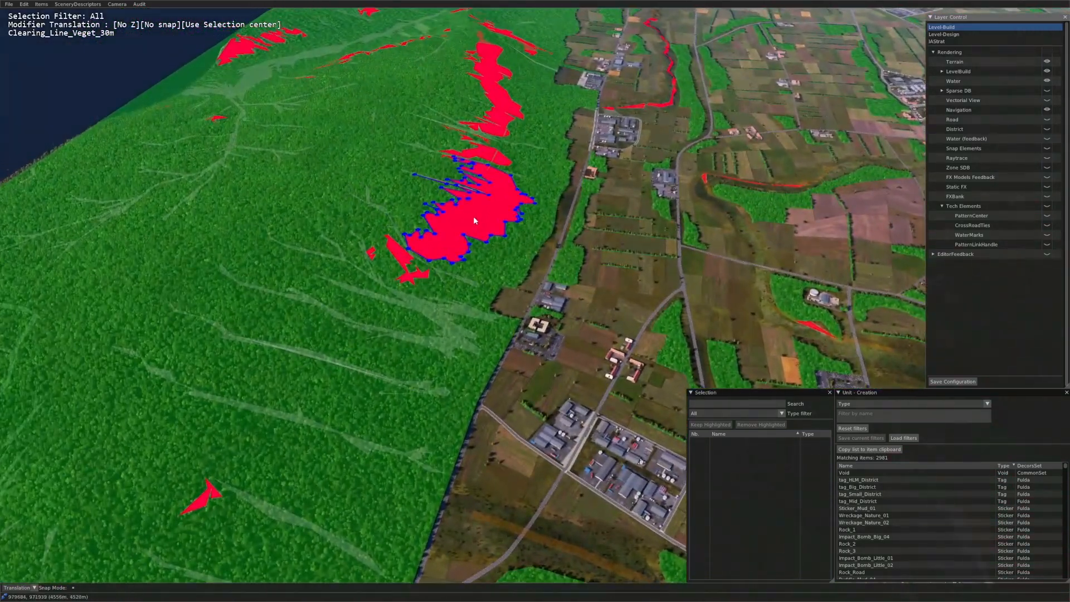
{"action": "left_click", "coordinate": [474, 220]}
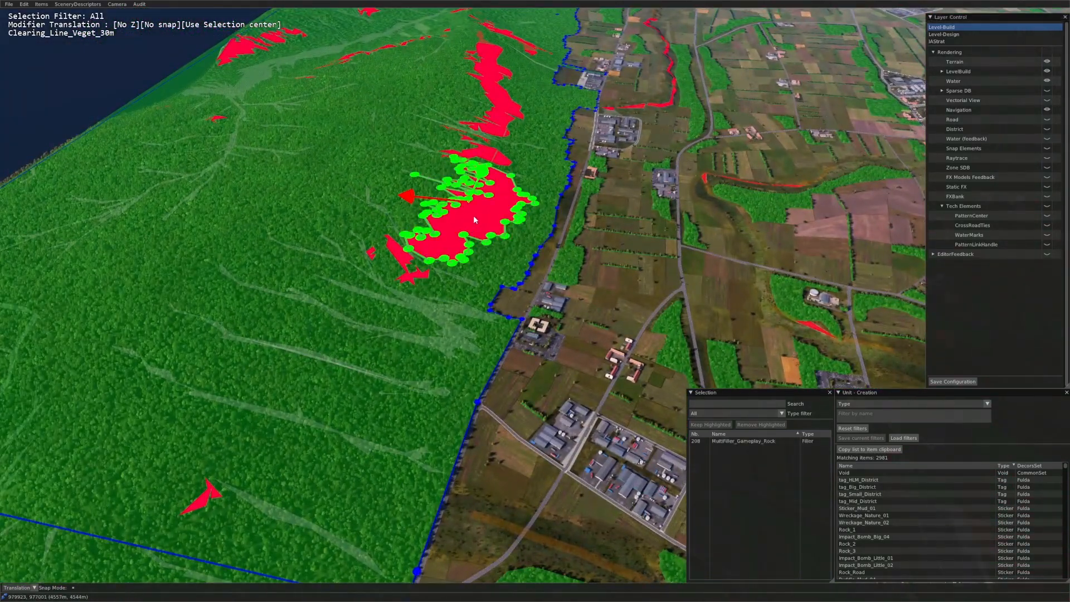
Step: Clear the rock area selection with the whole map in view
{"action": "key", "text": "Up"}
{"action": "scroll", "coordinate": [513, 211], "scroll_direction": "down", "scroll_amount": 10}
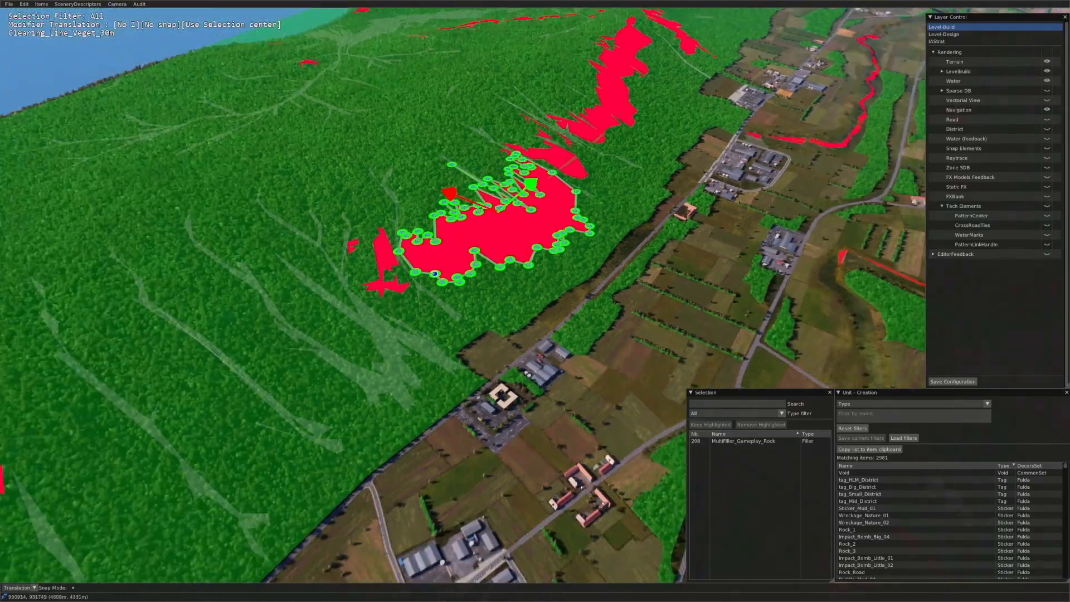
{"action": "key", "text": "Right"}
{"action": "scroll", "coordinate": [545, 283], "scroll_direction": "down", "scroll_amount": 3}
{"action": "key", "text": "Right"}
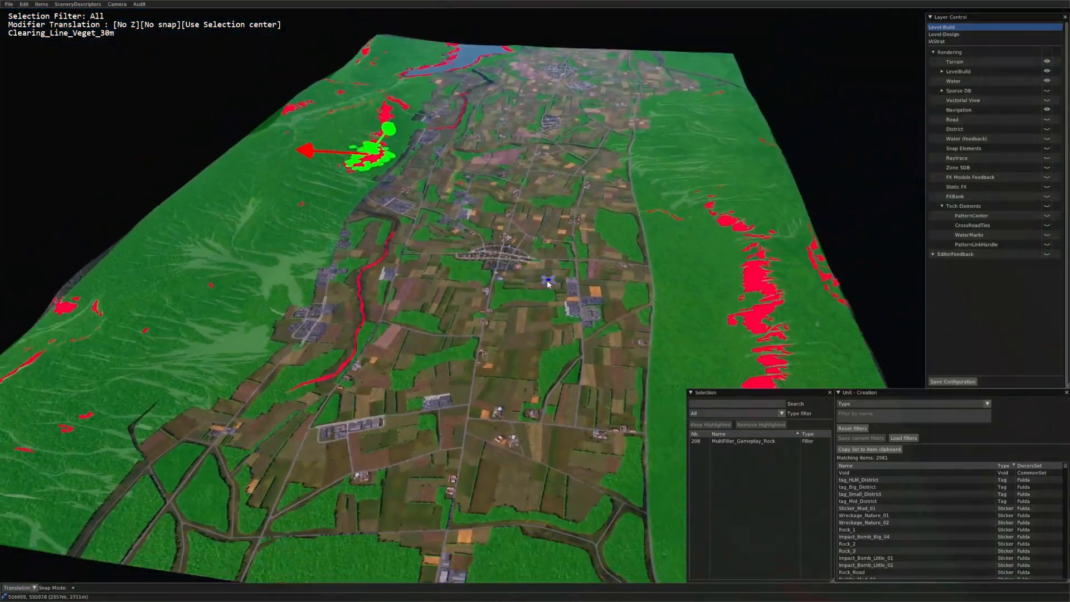
{"action": "left_click", "coordinate": [705, 322]}
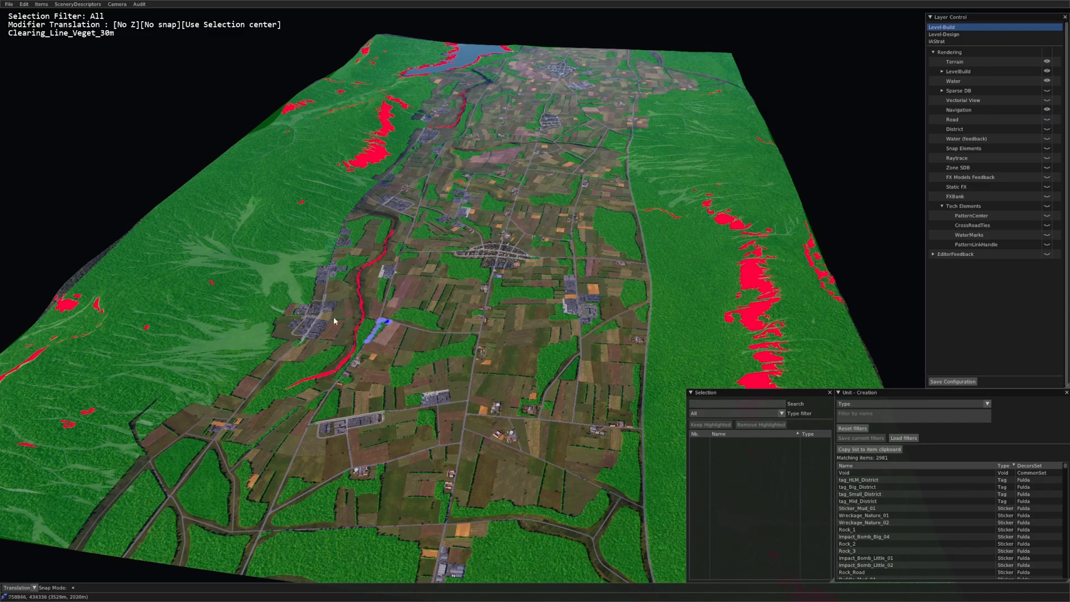
Step: Examine the red river and rock areas and the green forest areas of the Navigation overlay across the valley
{"action": "scroll", "coordinate": [278, 344], "scroll_direction": "up", "scroll_amount": 5}
{"action": "middle_click_drag", "start_coordinate": [387, 373], "coordinate": [404, 327]}
{"action": "scroll", "coordinate": [420, 318], "scroll_direction": "down", "scroll_amount": 4}
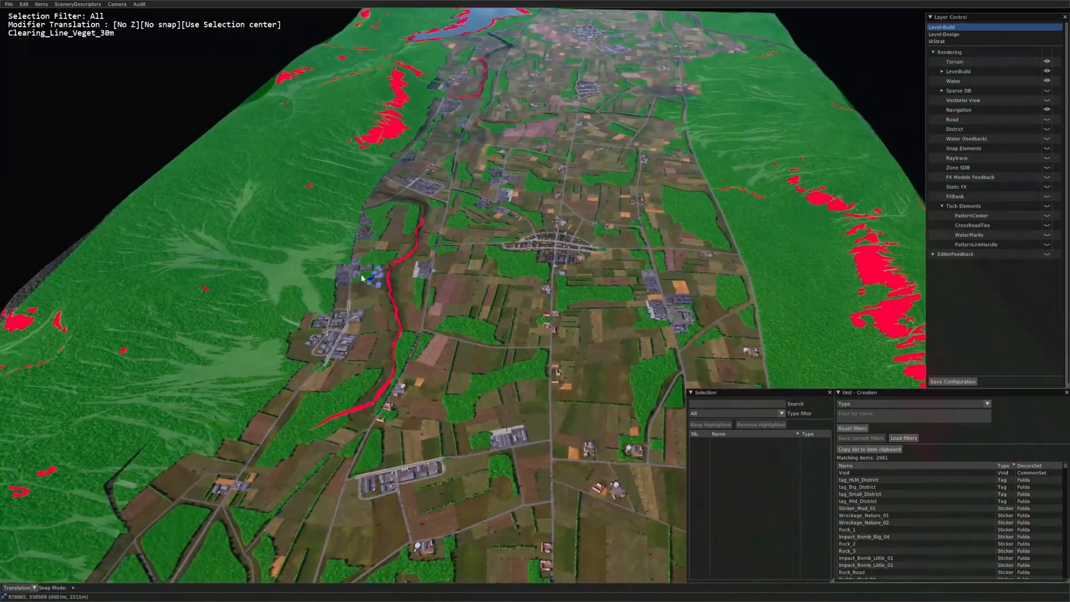
{"action": "key", "text": "Down"}
{"action": "key", "text": "Right"}
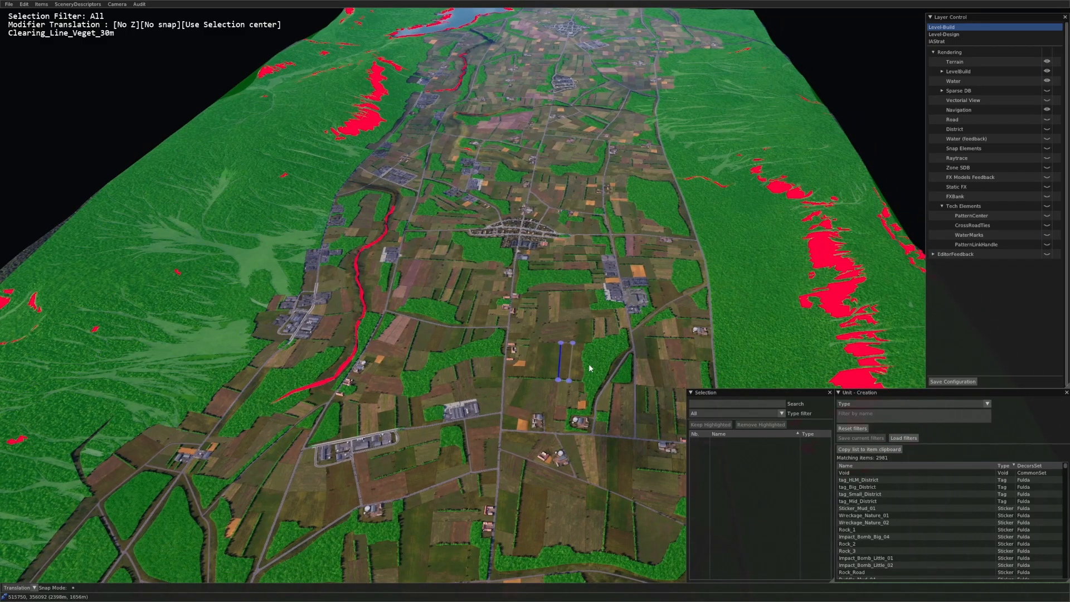
{"action": "scroll", "coordinate": [193, 324], "scroll_direction": "up", "scroll_amount": 5}
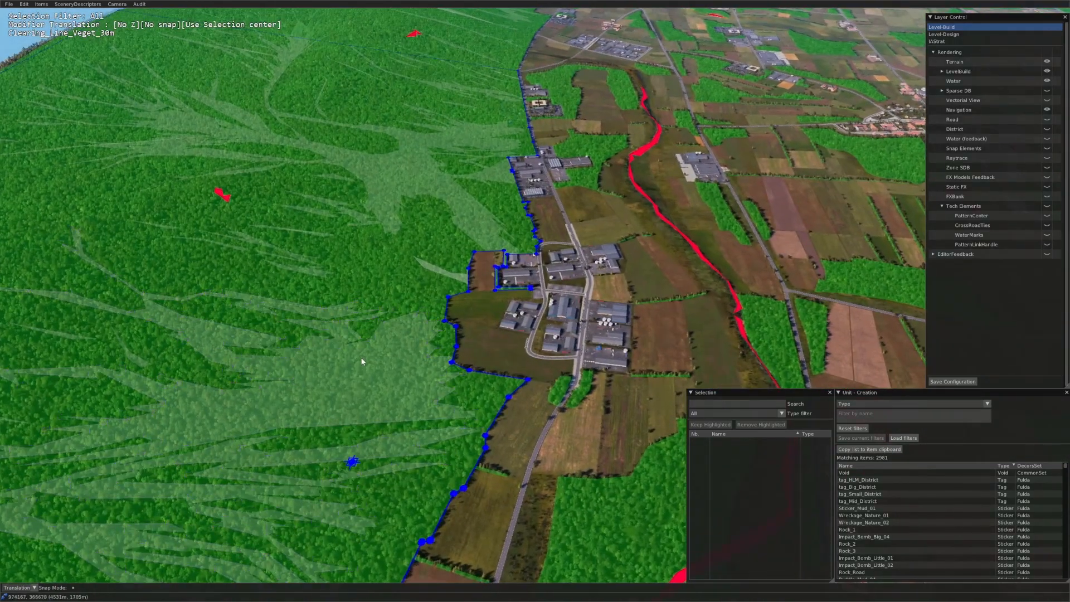
{"action": "middle_click_drag", "start_coordinate": [363, 361], "coordinate": [562, 312]}
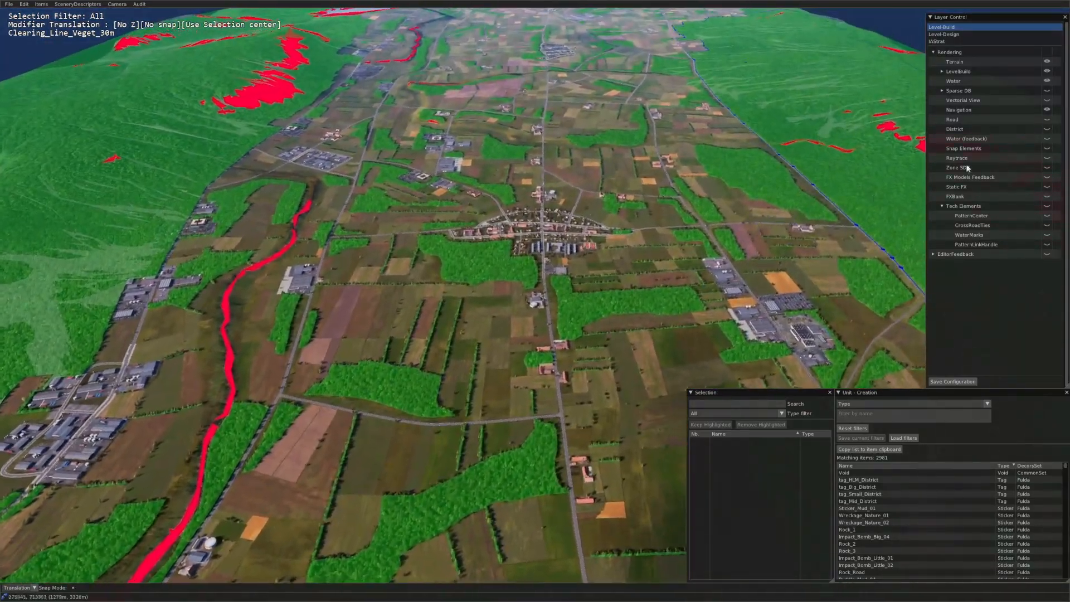
{"action": "scroll", "coordinate": [831, 196], "scroll_direction": "up", "scroll_amount": 5}
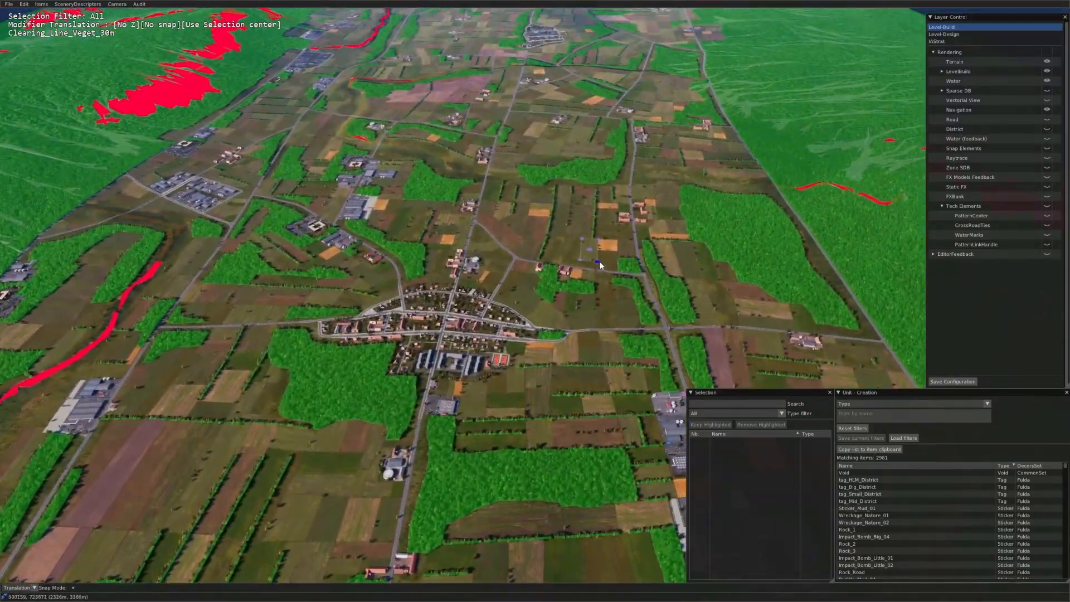
Step: Select the short green-marked SmartLine_Bocages_01 hedge beside the brown field near the stream
{"action": "scroll", "coordinate": [599, 262], "scroll_direction": "up", "scroll_amount": 8}
{"action": "scroll", "coordinate": [514, 291], "scroll_direction": "down", "scroll_amount": 2}
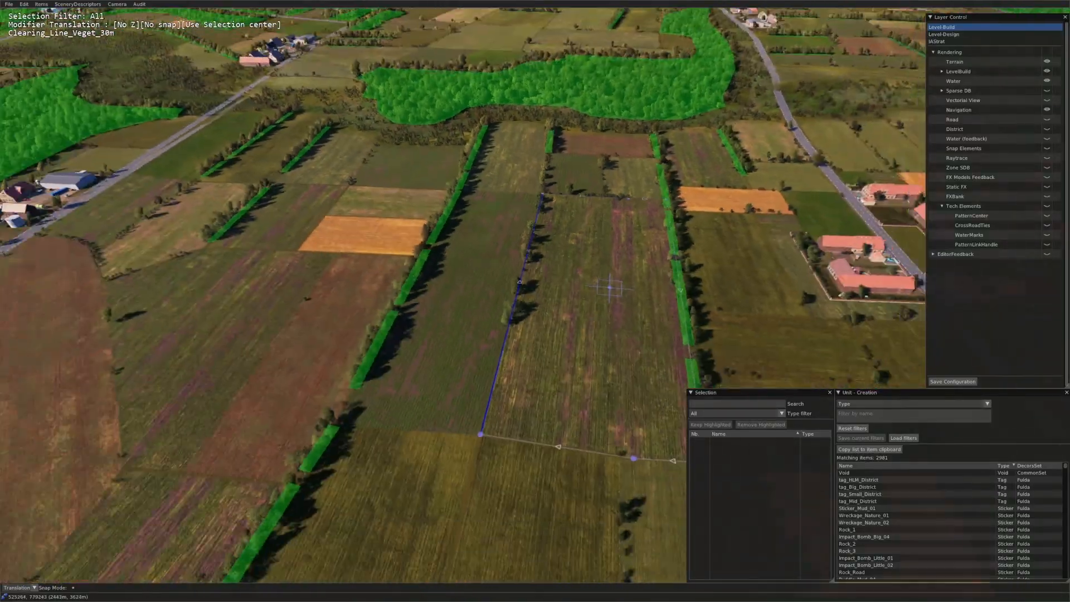
{"action": "middle_click_drag", "start_coordinate": [517, 292], "coordinate": [667, 338]}
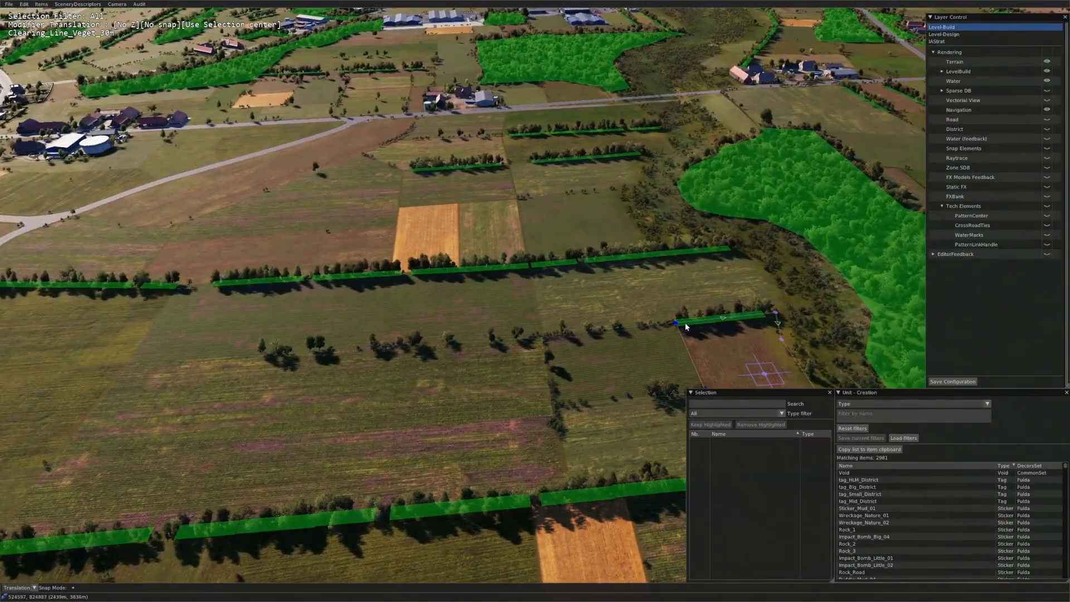
{"action": "left_click", "coordinate": [701, 320]}
{"action": "left_click", "coordinate": [701, 323]}
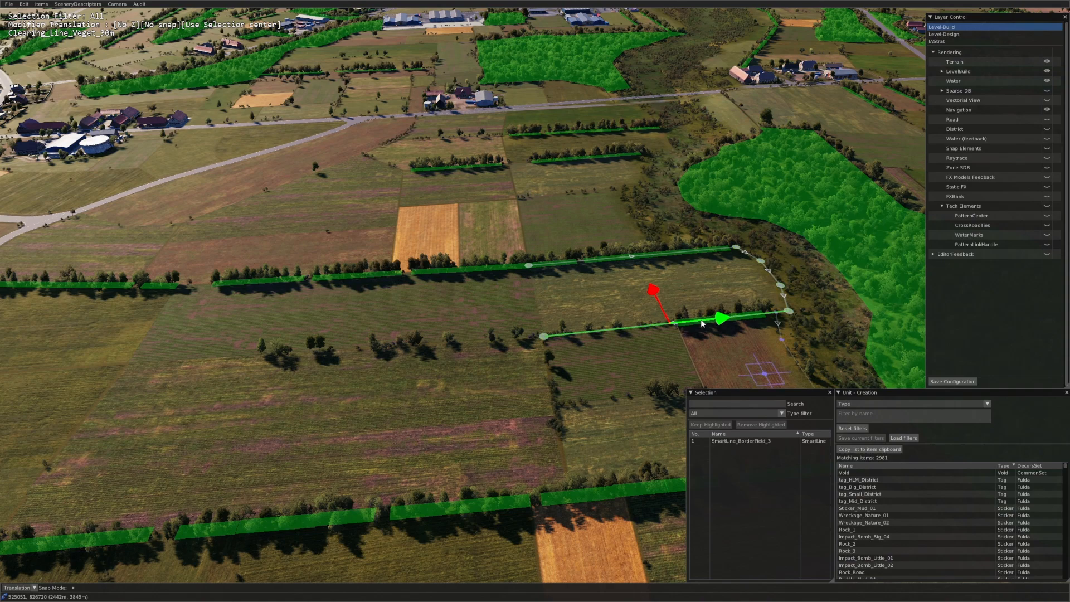
{"action": "left_click", "coordinate": [701, 323]}
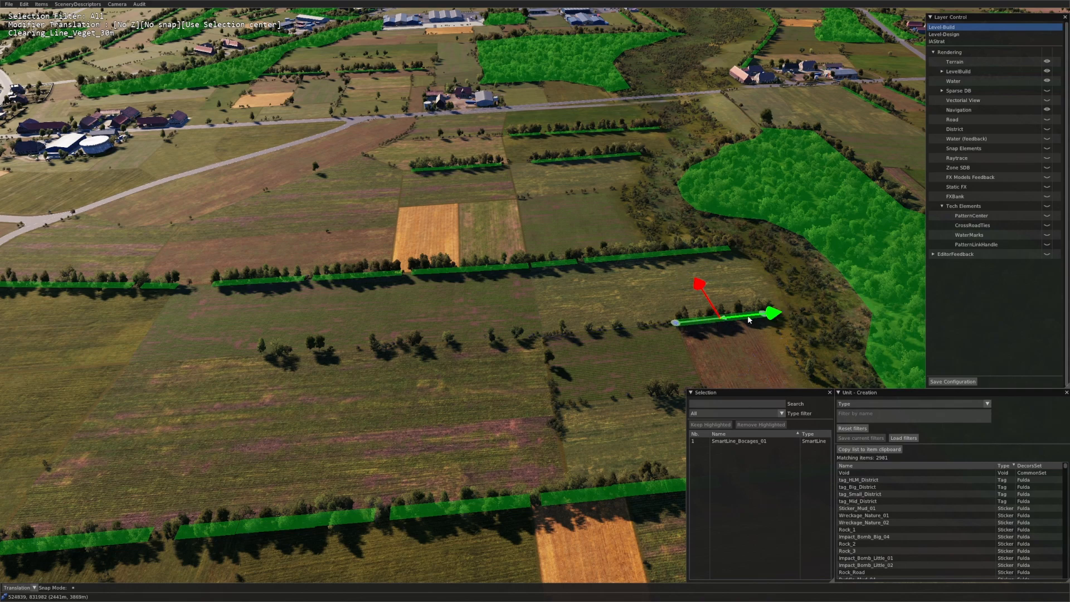
Step: Select the SmartLine_BorderField_Ditch_Trees line of scattered trees along the edge of the potato field
{"action": "left_click", "coordinate": [424, 347]}
{"action": "left_click", "coordinate": [422, 348]}
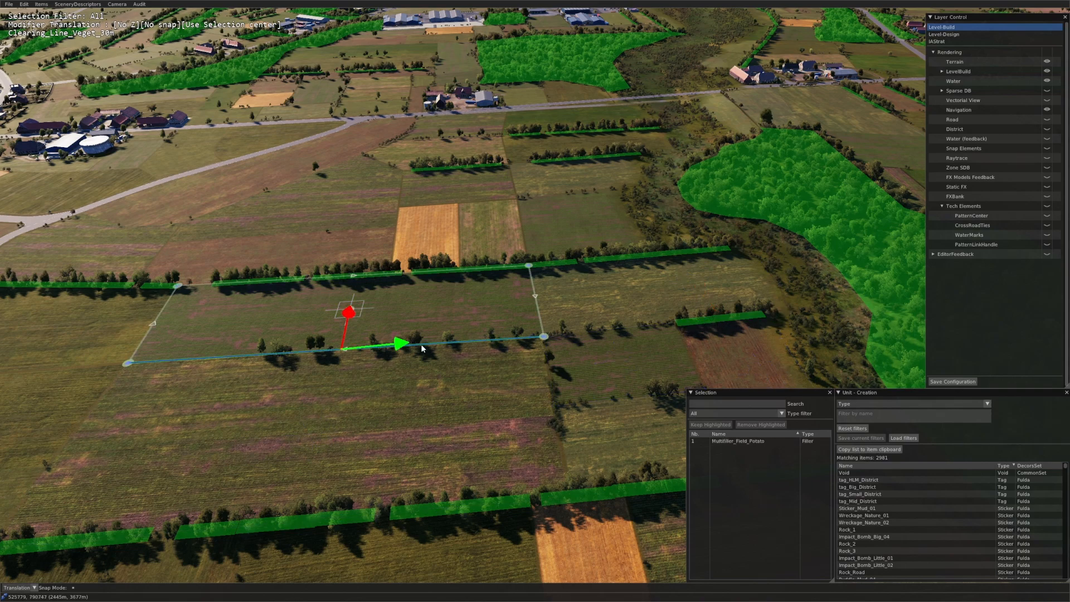
{"action": "key", "text": "Left"}
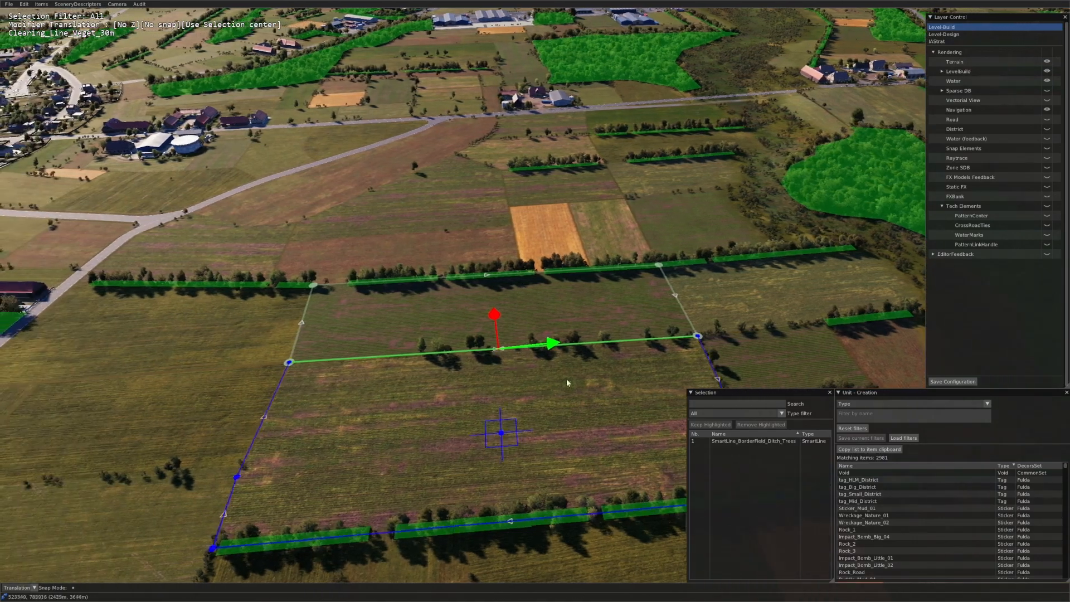
Step: Examine the sparse trees along the field borders that have no green navigation marking, beside the green-marked hedges
{"action": "key", "text": "Down"}
{"action": "key", "text": "Right"}
{"action": "key", "text": "Up"}
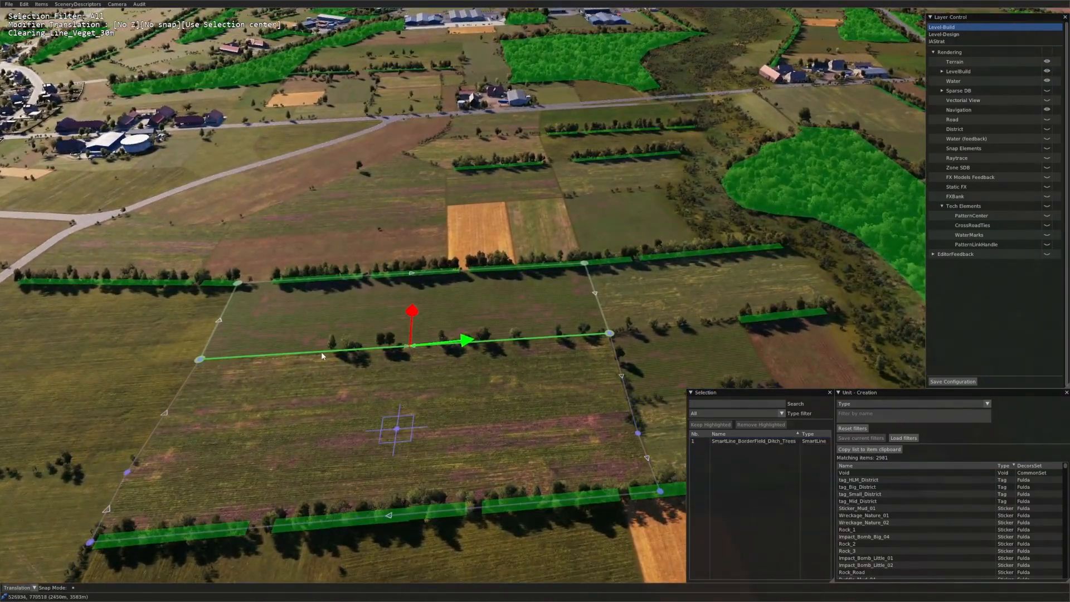
{"action": "scroll", "coordinate": [357, 361], "scroll_direction": "up", "scroll_amount": 3}
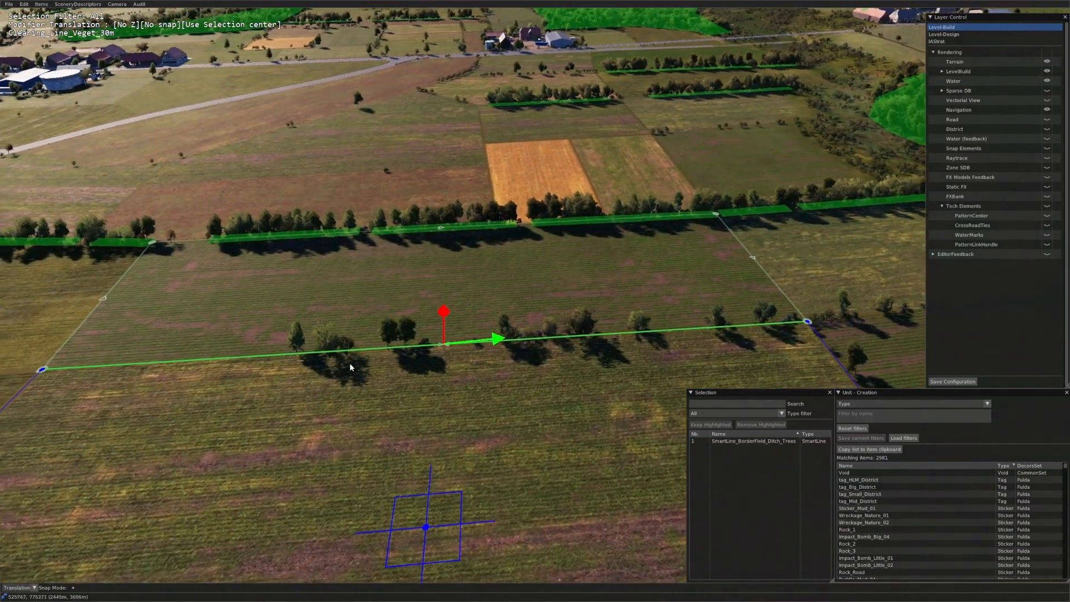
{"action": "middle_click_drag", "start_coordinate": [350, 363], "coordinate": [466, 338]}
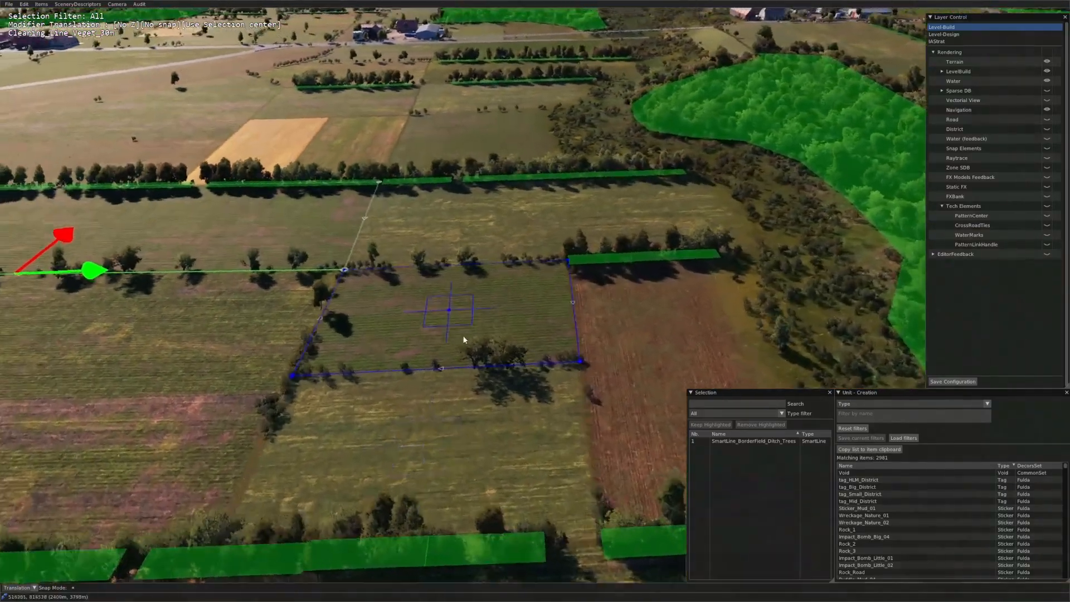
{"action": "key", "text": "Up"}
{"action": "key", "text": "Left"}
{"action": "key", "text": "Right"}
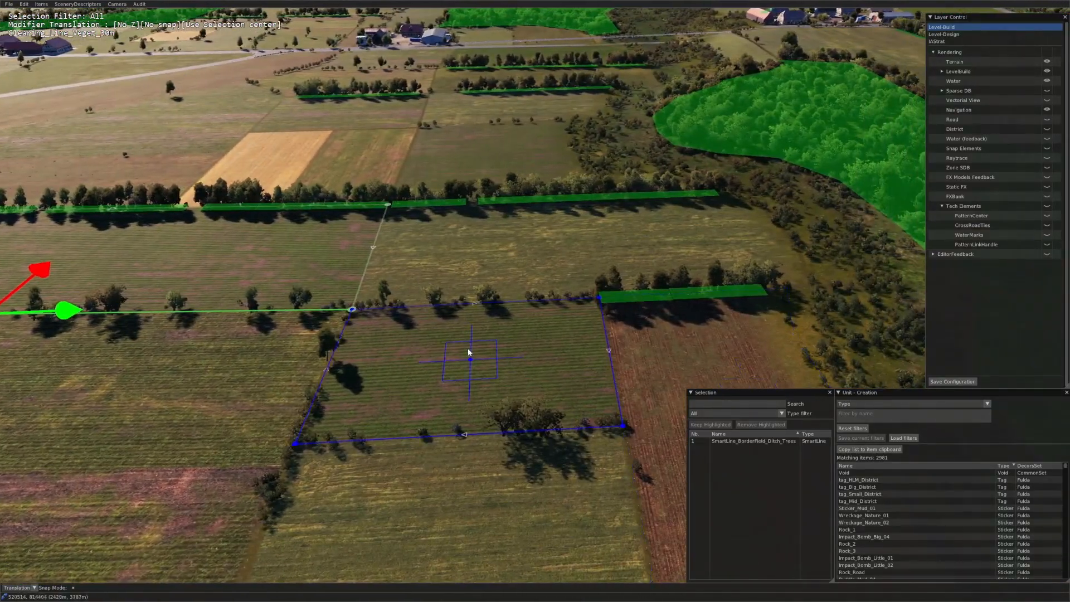
Step: Clear the tree line selection and survey the green-marked hedges and woods across the surrounding farmland
{"action": "scroll", "coordinate": [426, 301], "scroll_direction": "down", "scroll_amount": 8}
{"action": "middle_click_drag", "start_coordinate": [446, 292], "coordinate": [282, 320]}
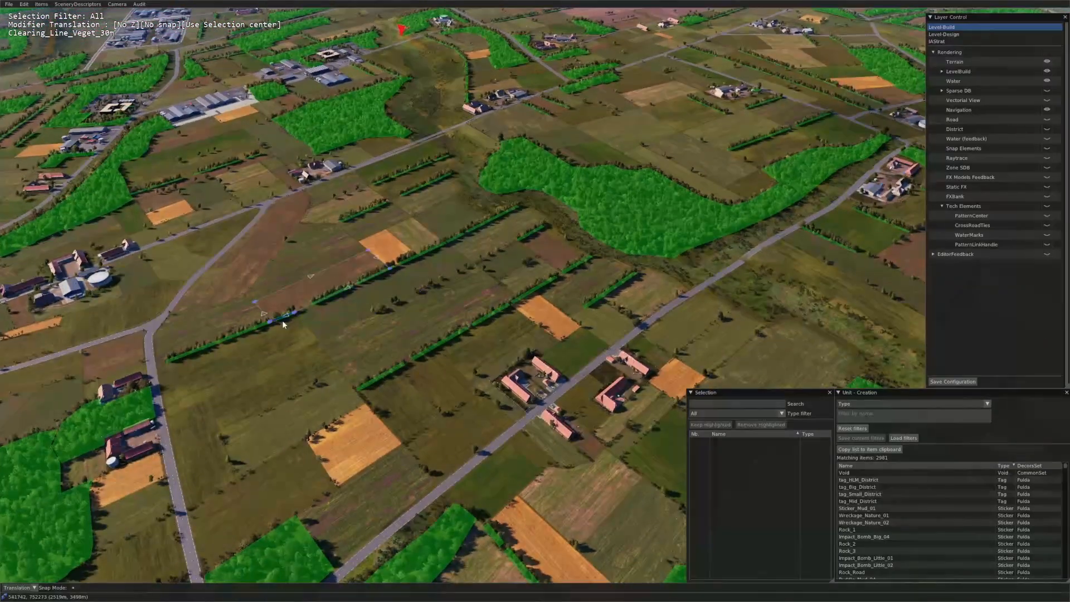
{"action": "scroll", "coordinate": [436, 297], "scroll_direction": "up", "scroll_amount": 6}
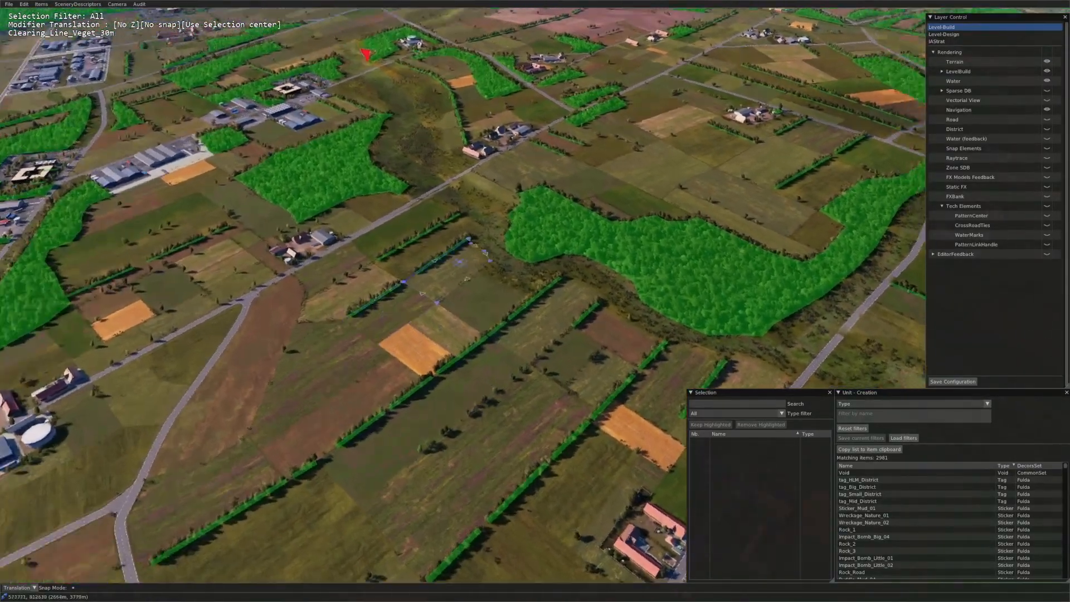
{"action": "middle_click_drag", "start_coordinate": [502, 312], "coordinate": [412, 332]}
{"action": "scroll", "coordinate": [486, 262], "scroll_direction": "down", "scroll_amount": 10}
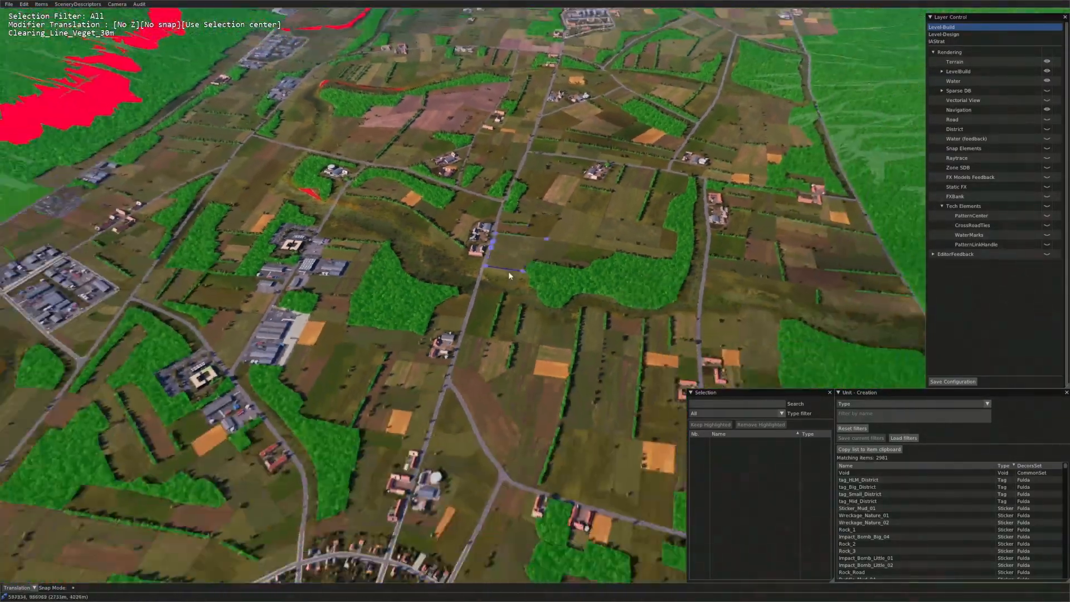
Step: Hide the Navigation layer and show the Road layer
{"action": "scroll", "coordinate": [577, 262], "scroll_direction": "down", "scroll_amount": 5}
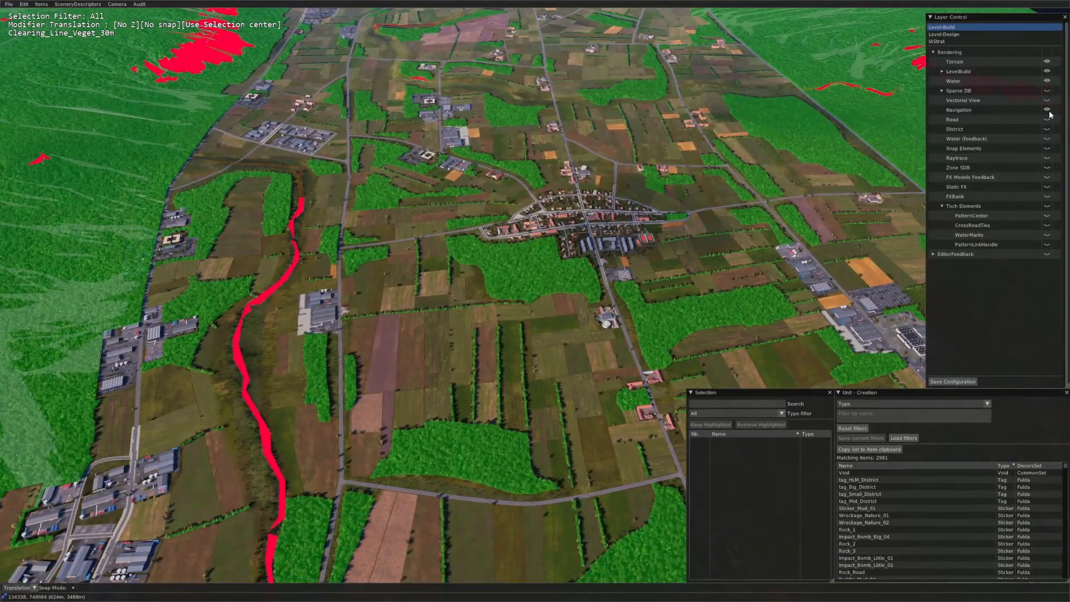
{"action": "left_click", "coordinate": [1046, 110]}
{"action": "left_click", "coordinate": [1046, 120]}
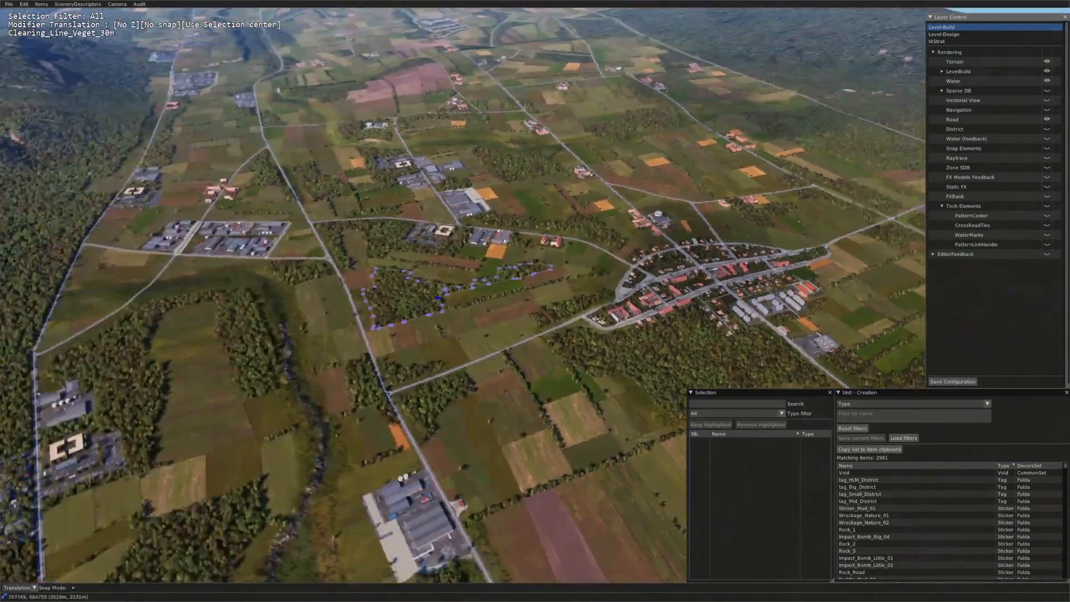
Step: Examine the road overlay along the country roads, their junctions and the industrial area beside the fields
{"action": "scroll", "coordinate": [439, 299], "scroll_direction": "up", "scroll_amount": 10}
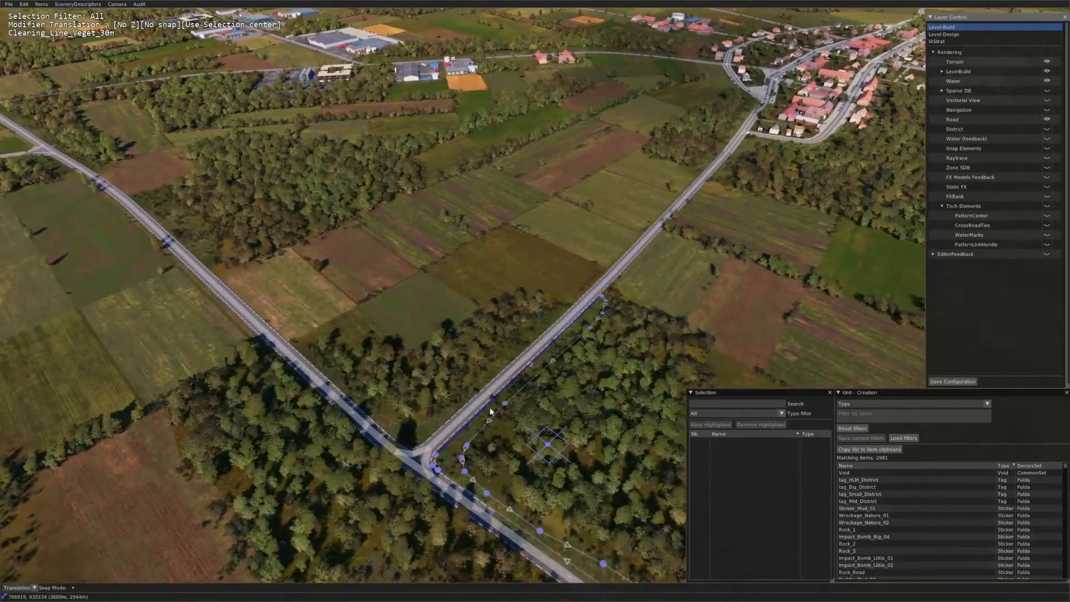
{"action": "middle_click_drag", "start_coordinate": [491, 411], "coordinate": [383, 420]}
{"action": "scroll", "coordinate": [413, 458], "scroll_direction": "up", "scroll_amount": 8}
{"action": "scroll", "coordinate": [377, 454], "scroll_direction": "up", "scroll_amount": 3}
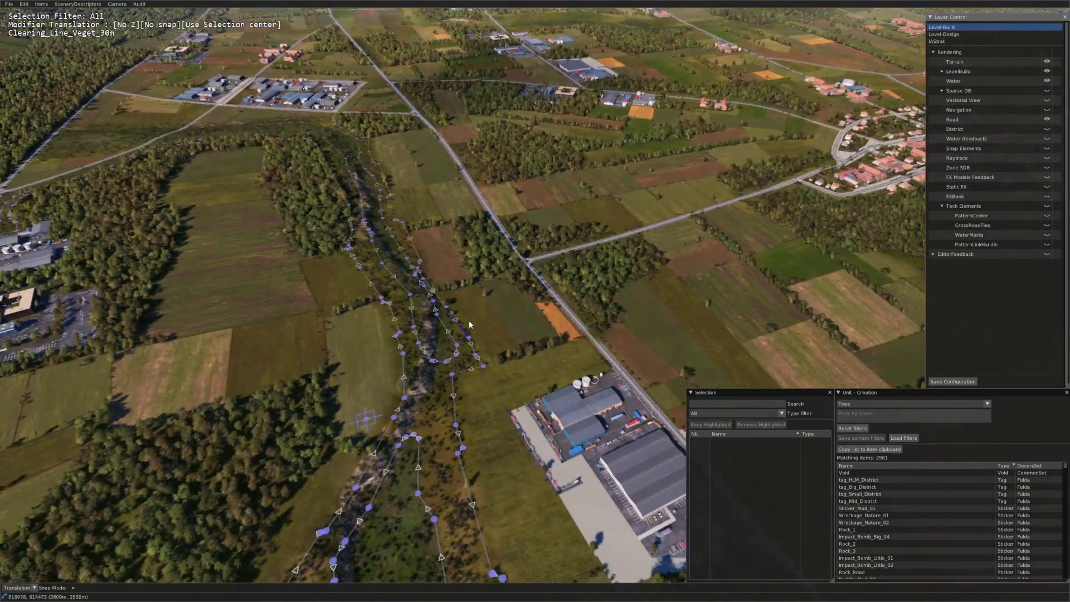
{"action": "key", "text": "Up"}
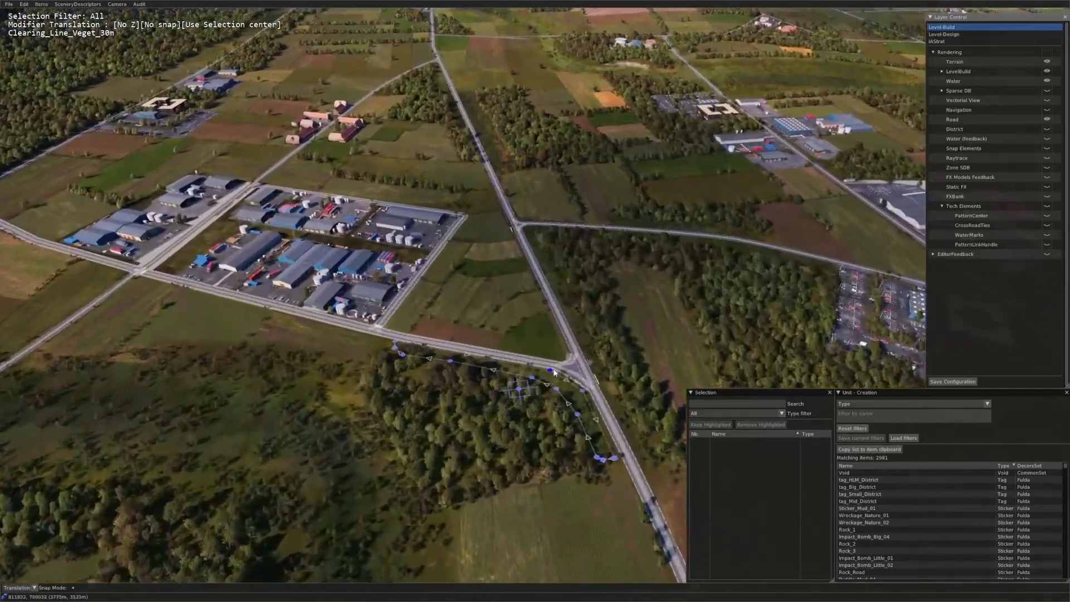
{"action": "key", "text": "Up"}
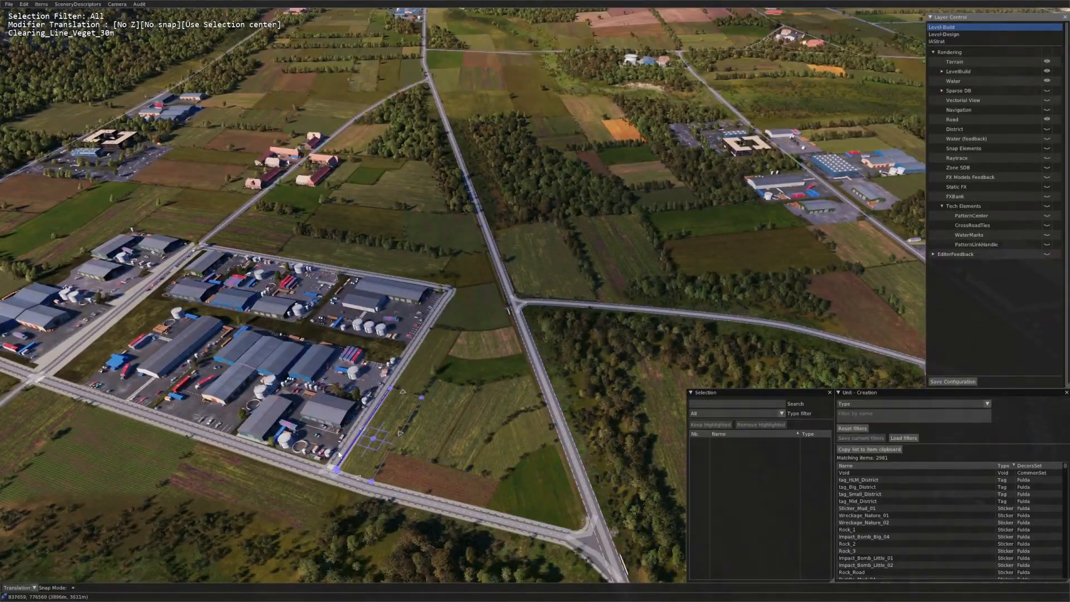
{"action": "scroll", "coordinate": [447, 333], "scroll_direction": "down", "scroll_amount": 3}
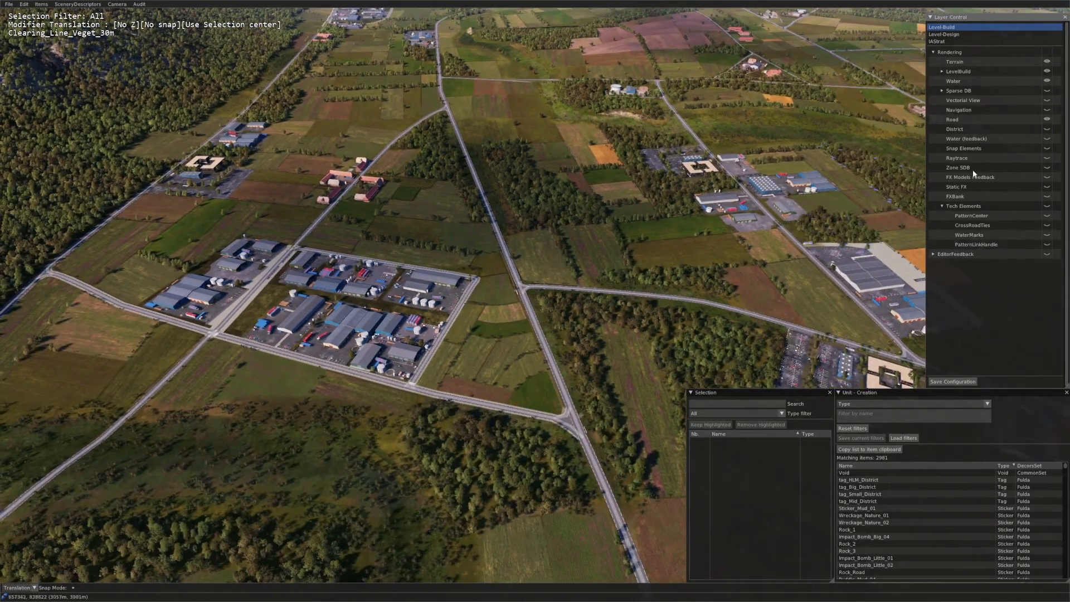
Step: Hide the Road layer and show the District layer
{"action": "key", "text": "Down"}
{"action": "key", "text": "Right"}
{"action": "left_click", "coordinate": [1046, 121]}
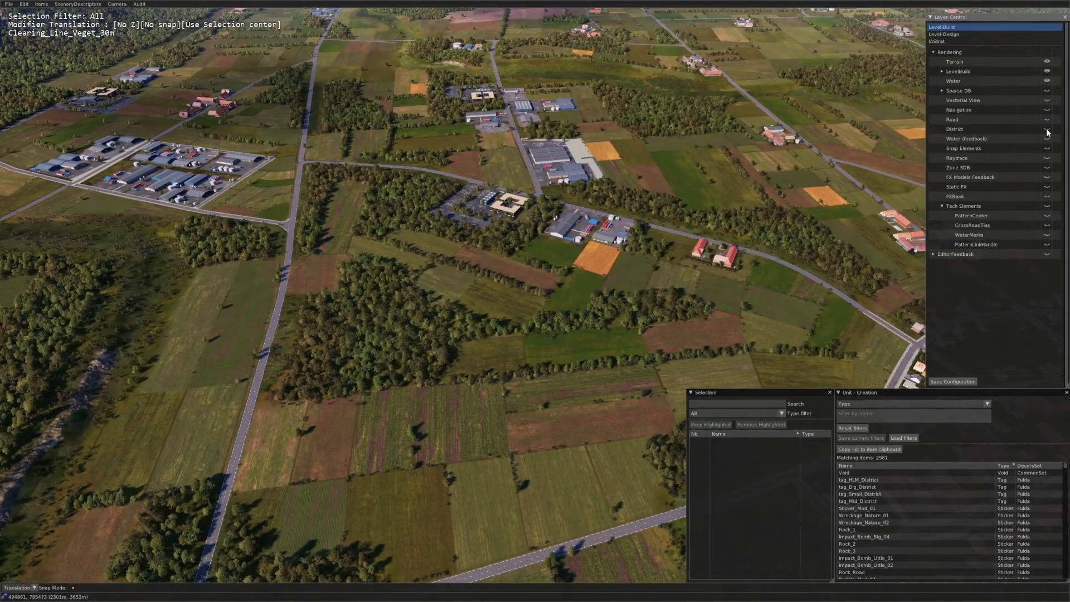
{"action": "left_click", "coordinate": [1047, 130]}
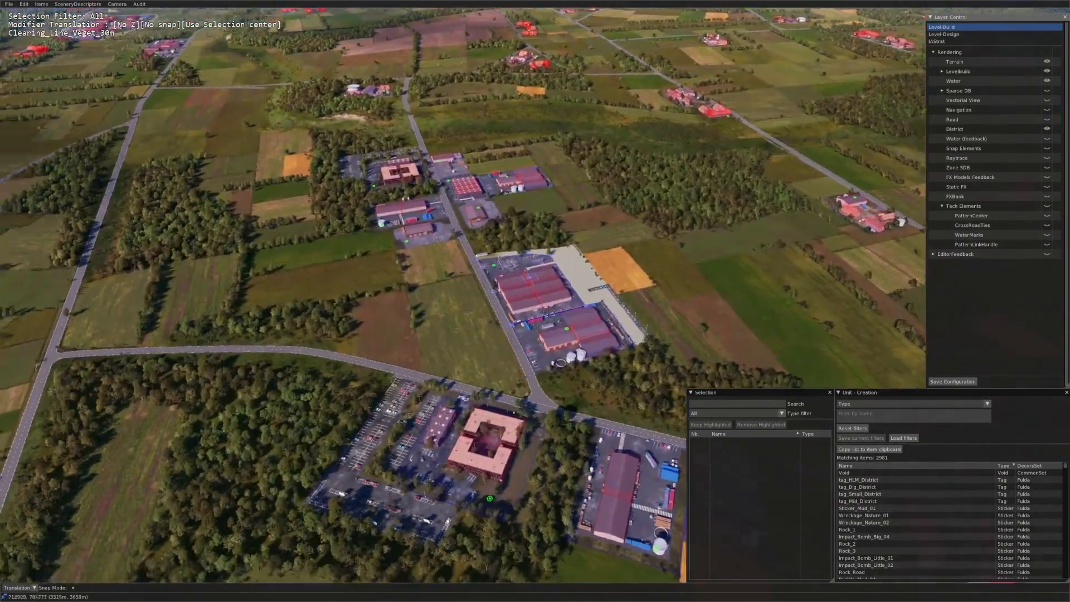
Step: Select the MultiFiller_Garden_2 area enclosing the warehouse with the storage tanks and inspect its district marking
{"action": "middle_click_drag", "start_coordinate": [501, 384], "coordinate": [496, 446]}
{"action": "scroll", "coordinate": [396, 388], "scroll_direction": "up", "scroll_amount": 3}
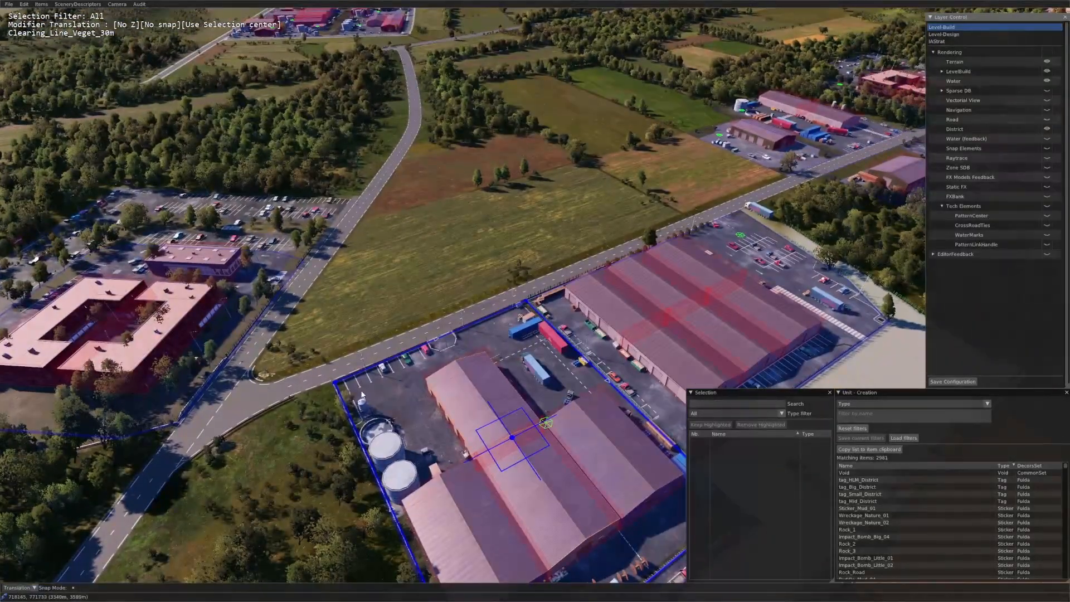
{"action": "left_click", "coordinate": [362, 394]}
{"action": "scroll", "coordinate": [362, 395], "scroll_direction": "down", "scroll_amount": 3}
{"action": "middle_click_drag", "start_coordinate": [401, 390], "coordinate": [479, 384]}
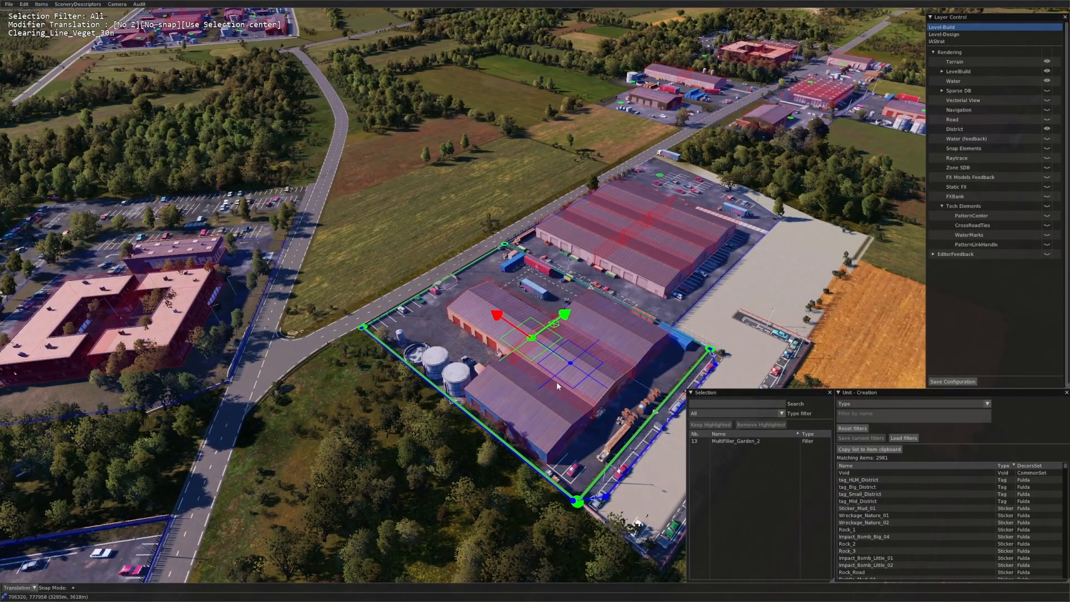
{"action": "middle_click_drag", "start_coordinate": [528, 398], "coordinate": [496, 345]}
{"action": "middle_click_drag", "start_coordinate": [489, 300], "coordinate": [537, 312]}
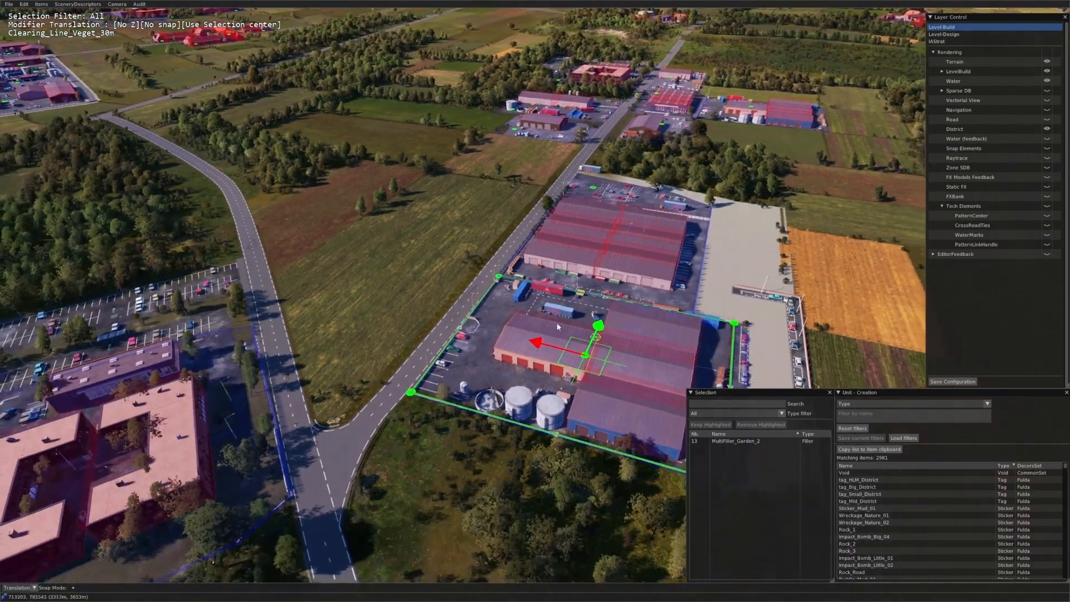
{"action": "middle_click_drag", "start_coordinate": [528, 366], "coordinate": [416, 386]}
{"action": "middle_click_drag", "start_coordinate": [660, 365], "coordinate": [466, 398]}
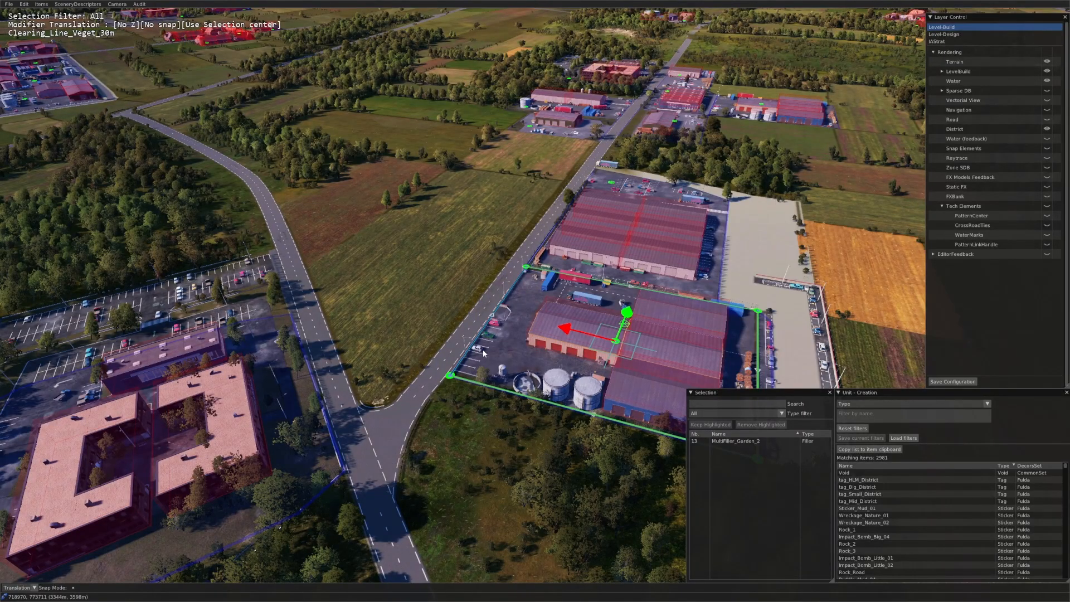
Step: Select the whole Selection_Zone outline around the courtyard building near the road junction
{"action": "left_click", "coordinate": [316, 492]}
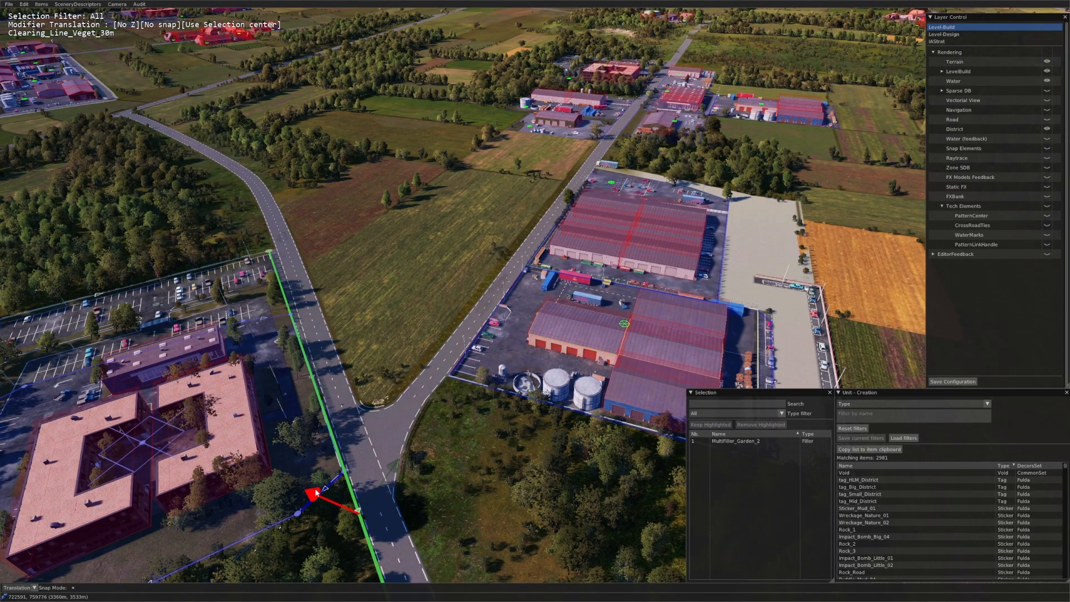
{"action": "left_click", "coordinate": [298, 513]}
{"action": "middle_click_drag", "start_coordinate": [298, 513], "coordinate": [429, 400]}
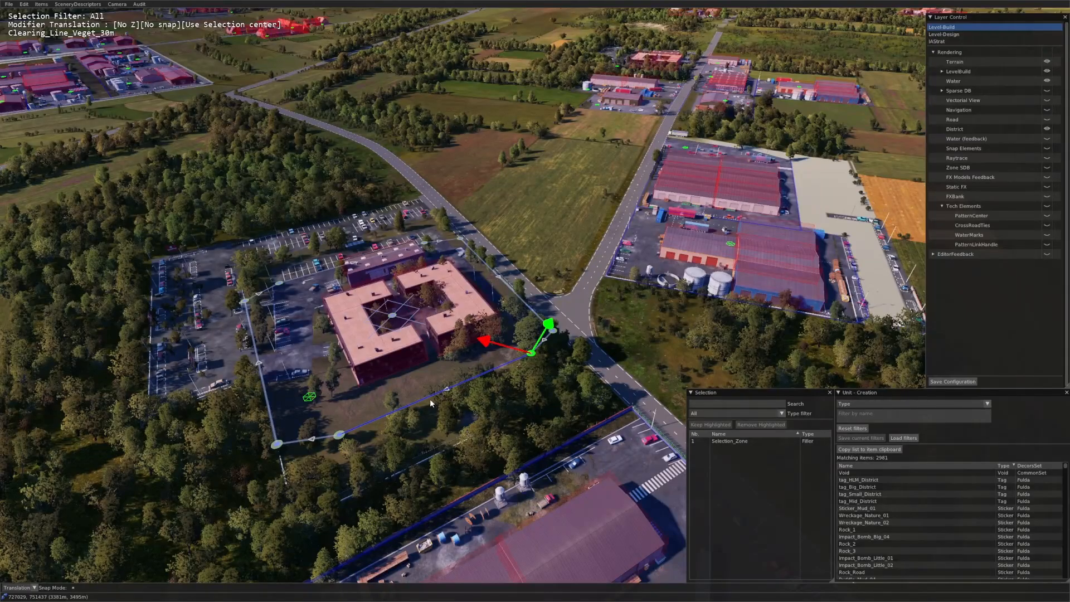
{"action": "left_click", "coordinate": [430, 399]}
{"action": "middle_click_drag", "start_coordinate": [470, 348], "coordinate": [530, 364]}
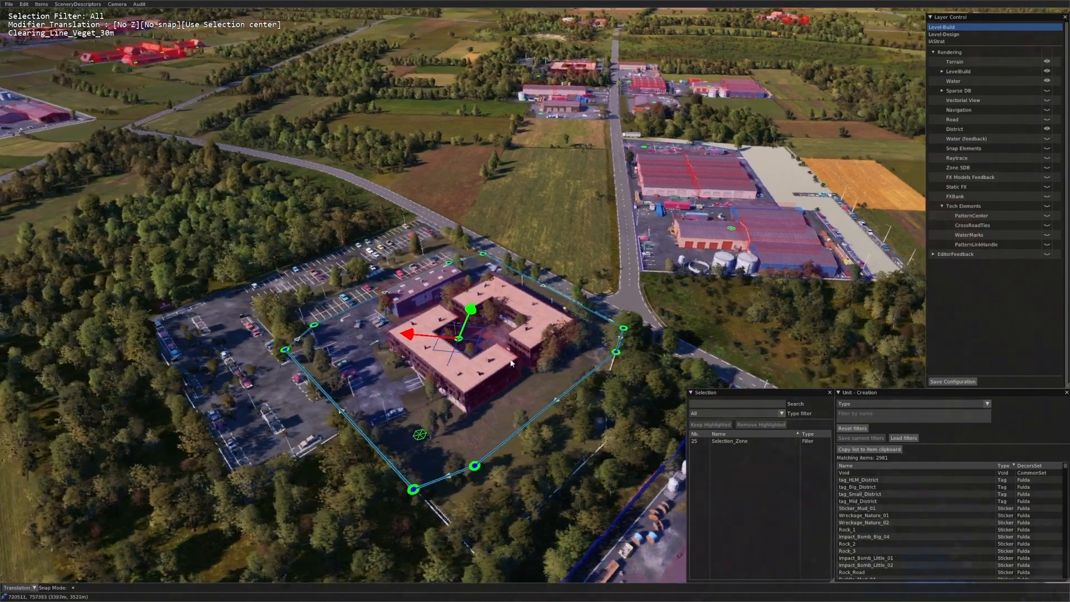
Step: Examine the selected zone's boundary around the courtyard building and the small building beside its car park
{"action": "middle_click_drag", "start_coordinate": [447, 399], "coordinate": [525, 421]}
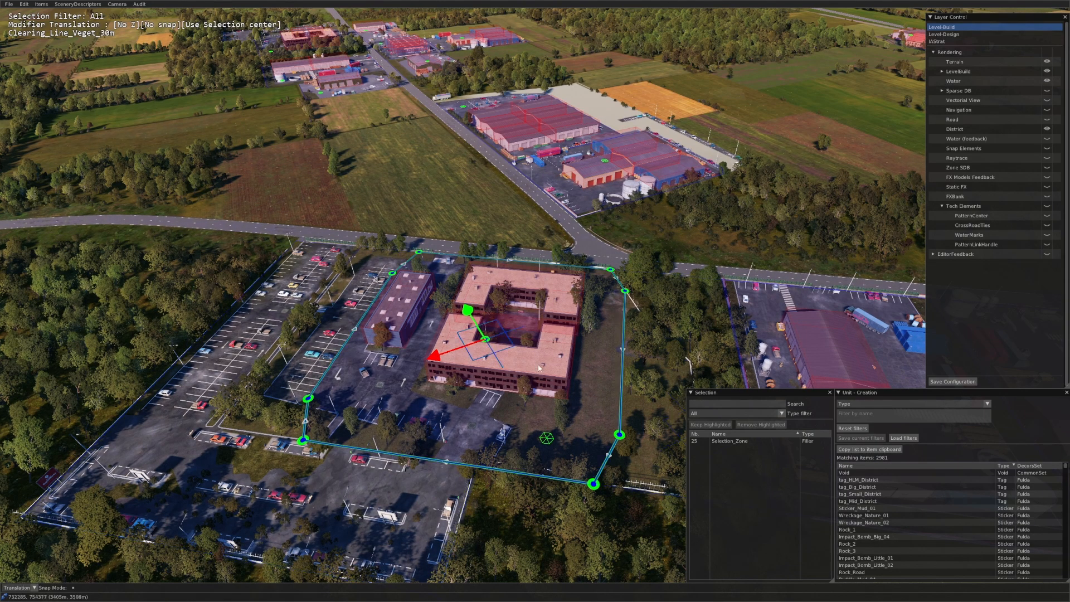
{"action": "middle_click_drag", "start_coordinate": [540, 385], "coordinate": [435, 373]}
{"action": "scroll", "coordinate": [491, 376], "scroll_direction": "up", "scroll_amount": 2}
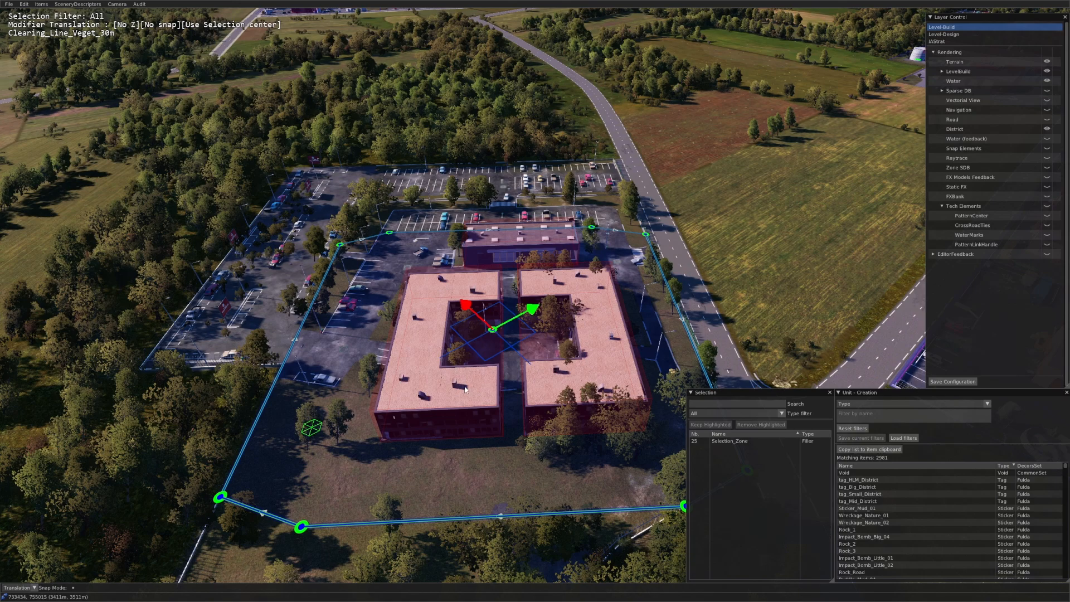
{"action": "middle_click_drag", "start_coordinate": [457, 351], "coordinate": [492, 366]}
{"action": "scroll", "coordinate": [491, 367], "scroll_direction": "down", "scroll_amount": 5}
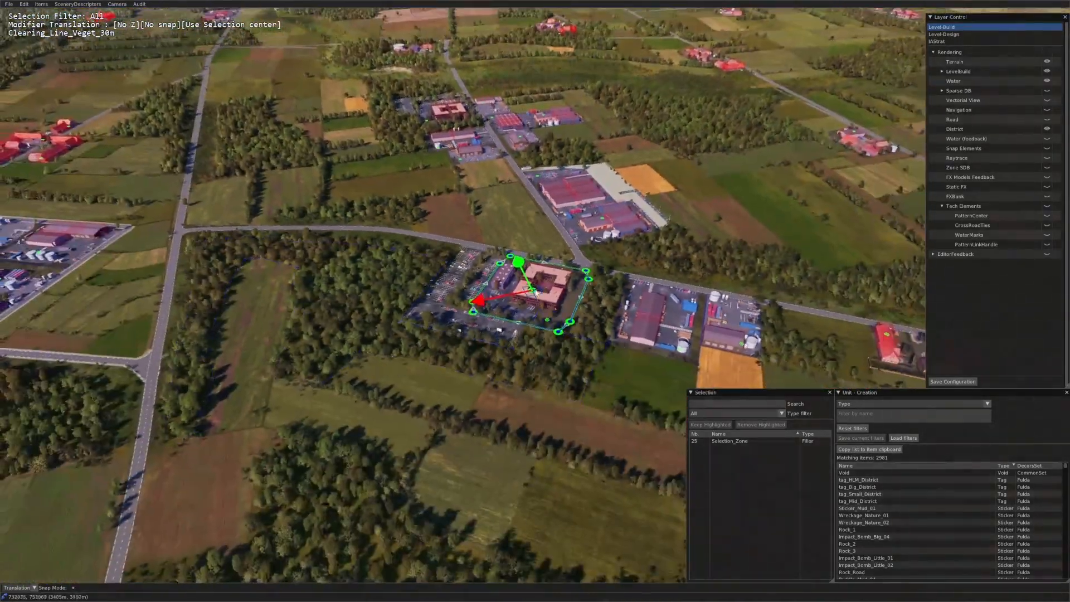
{"action": "middle_click_drag", "start_coordinate": [544, 303], "coordinate": [550, 338]}
{"action": "scroll", "coordinate": [550, 338], "scroll_direction": "up", "scroll_amount": 5}
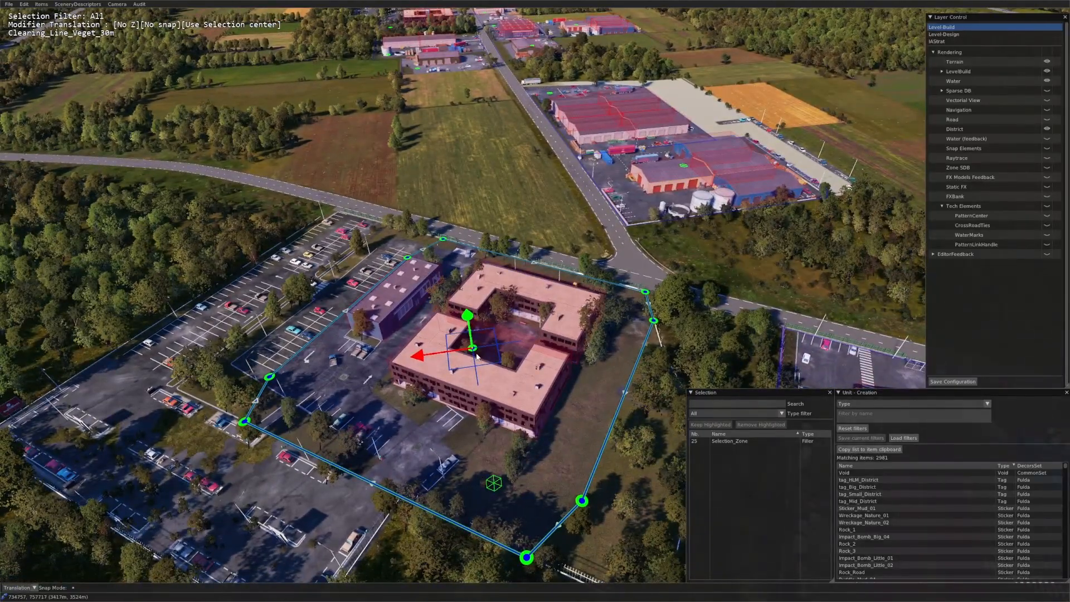
{"action": "middle_click_drag", "start_coordinate": [476, 357], "coordinate": [530, 397]}
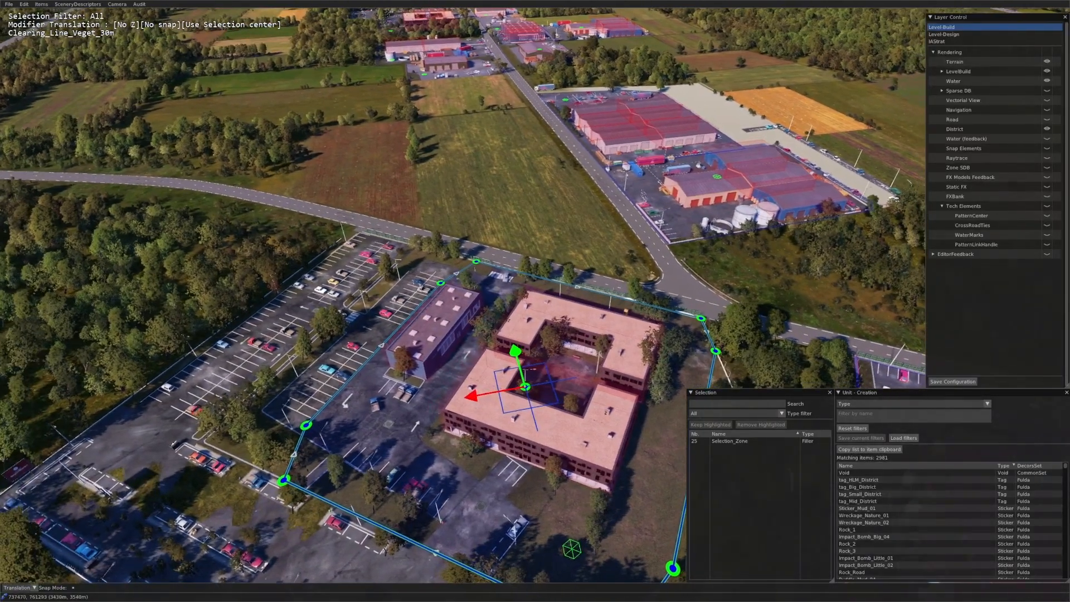
{"action": "mouse_move", "coordinate": [433, 333]}
{"action": "middle_mouse_down"}
{"action": "mouse_move", "coordinate": [466, 335]}
{"action": "mouse_move", "coordinate": [443, 335]}
{"action": "middle_mouse_up"}
Step: Clear the zone selection and select only the centre point of the courtyard building's Selection_Zone
{"action": "left_click_drag", "start_coordinate": [443, 334], "coordinate": [479, 380]}
{"action": "middle_click_drag", "start_coordinate": [482, 356], "coordinate": [466, 334]}
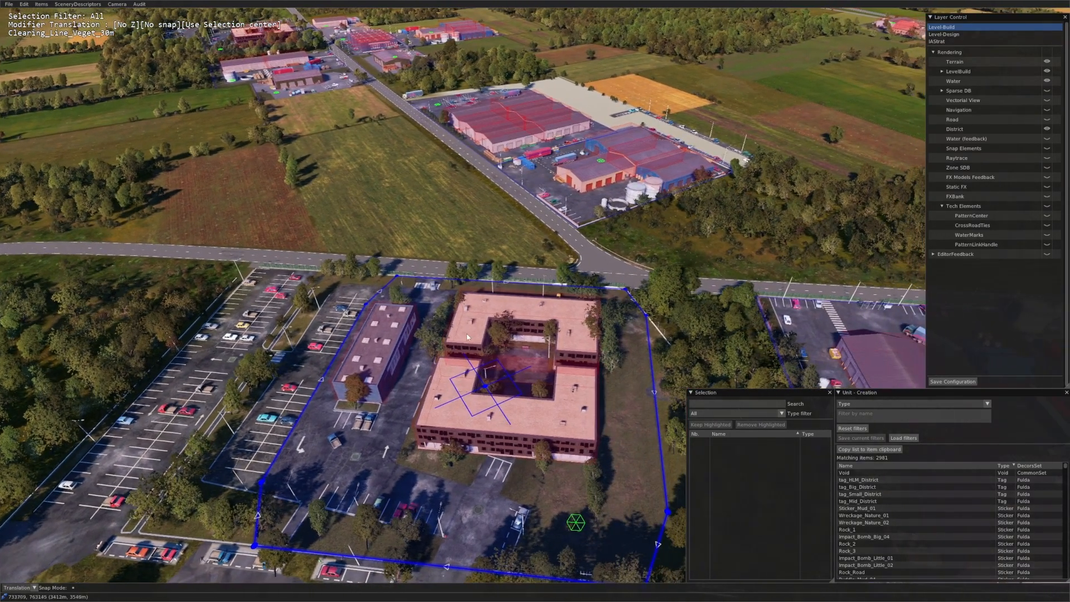
{"action": "left_click_drag", "start_coordinate": [465, 320], "coordinate": [582, 444]}
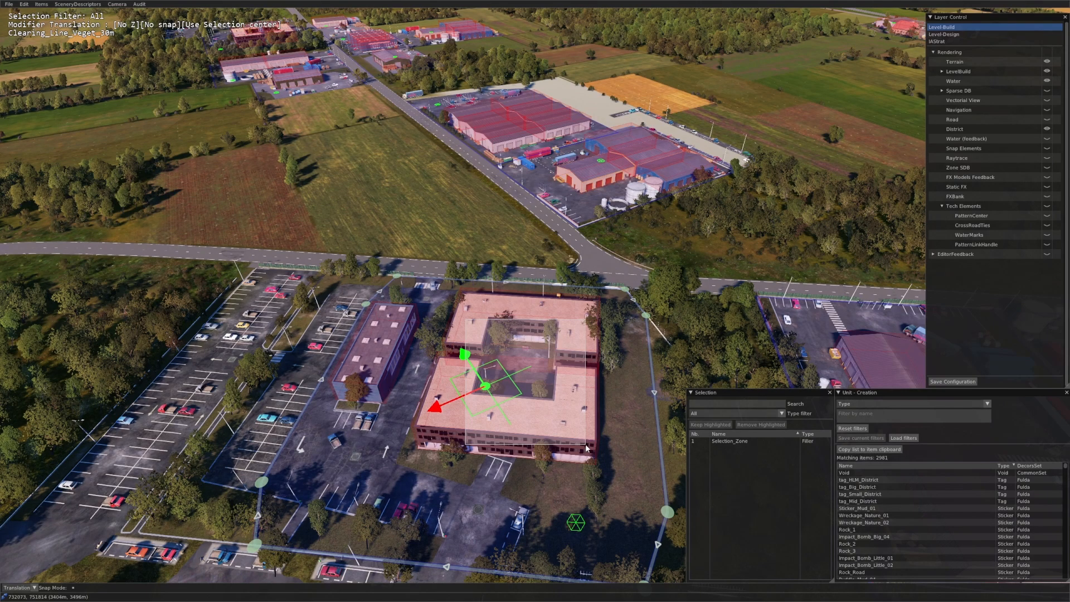
{"action": "left_click_drag", "start_coordinate": [581, 453], "coordinate": [581, 453]}
Step: Select the Selection_Zone corner points along the lawn beside the courtyard building, including the corner near the road
{"action": "scroll", "coordinate": [582, 453], "scroll_direction": "down", "scroll_amount": 5}
{"action": "scroll", "coordinate": [524, 393], "scroll_direction": "up", "scroll_amount": 4}
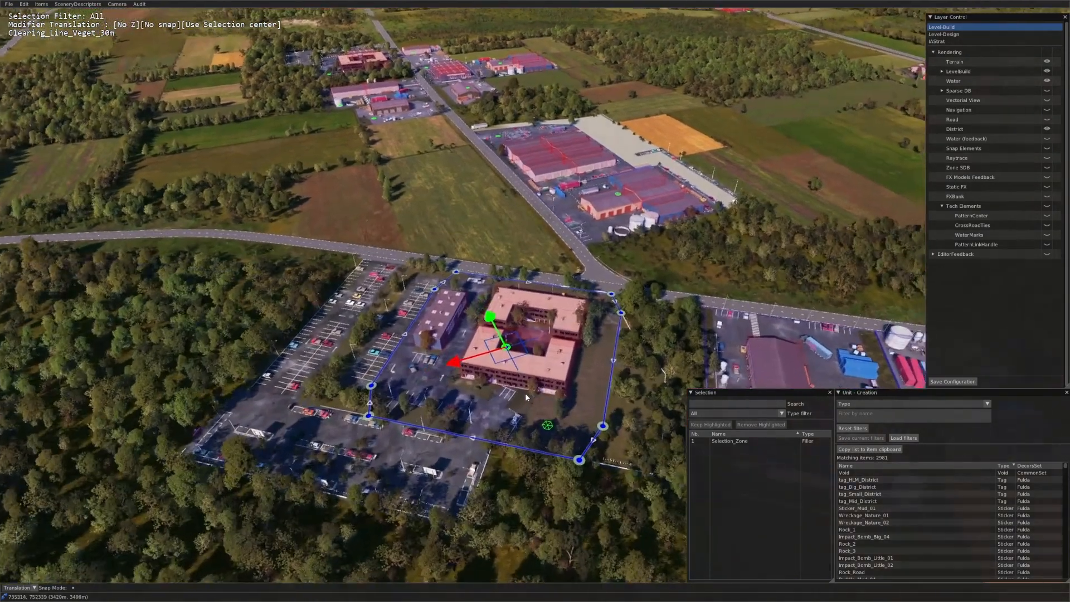
{"action": "scroll", "coordinate": [525, 393], "scroll_direction": "down", "scroll_amount": 6}
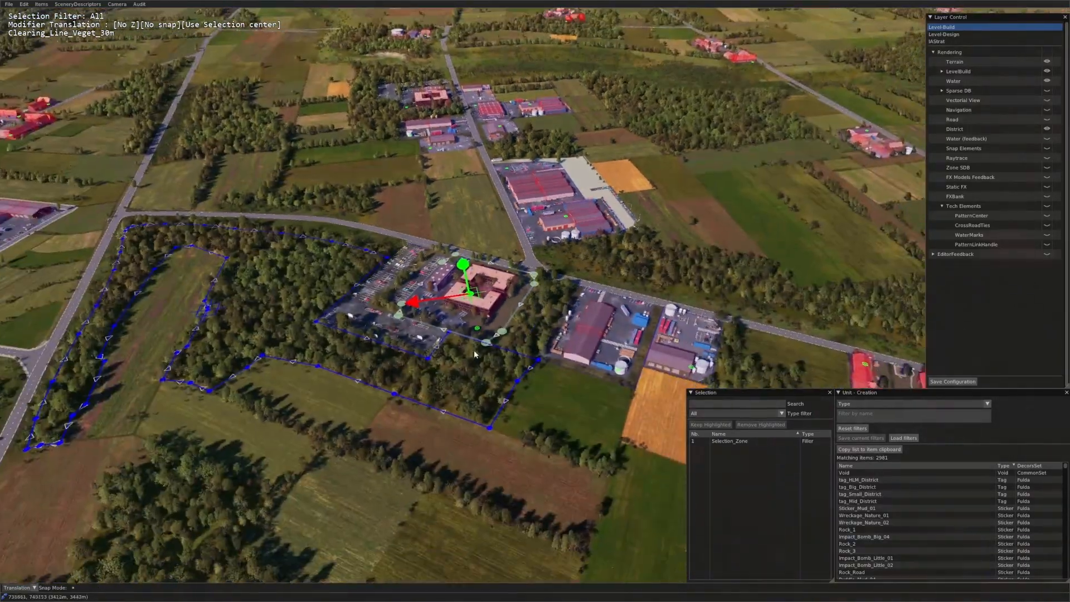
{"action": "scroll", "coordinate": [483, 299], "scroll_direction": "up", "scroll_amount": 3}
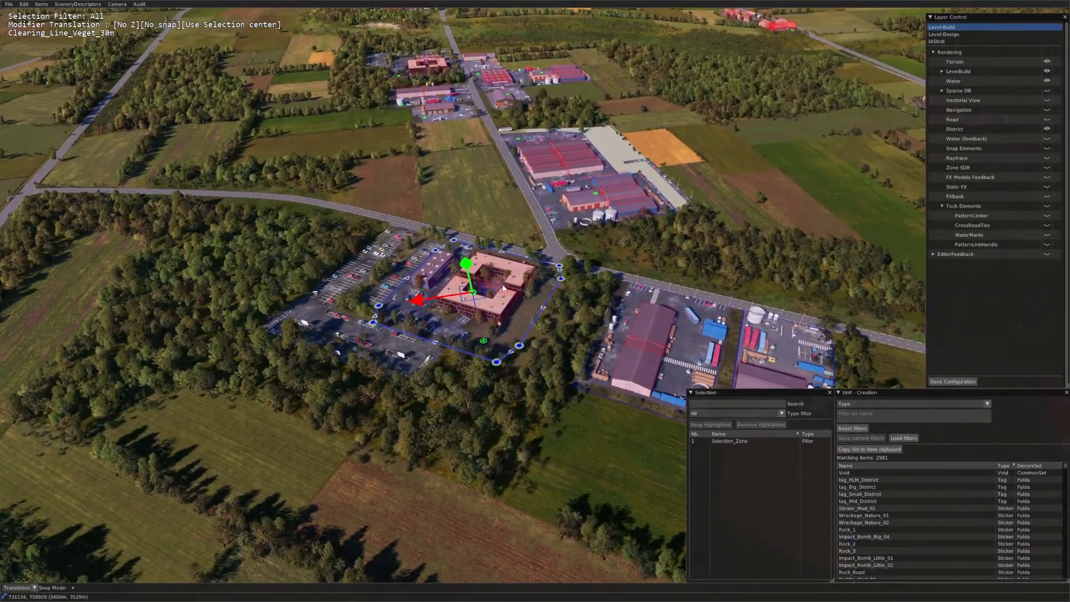
{"action": "scroll", "coordinate": [477, 314], "scroll_direction": "up", "scroll_amount": 5}
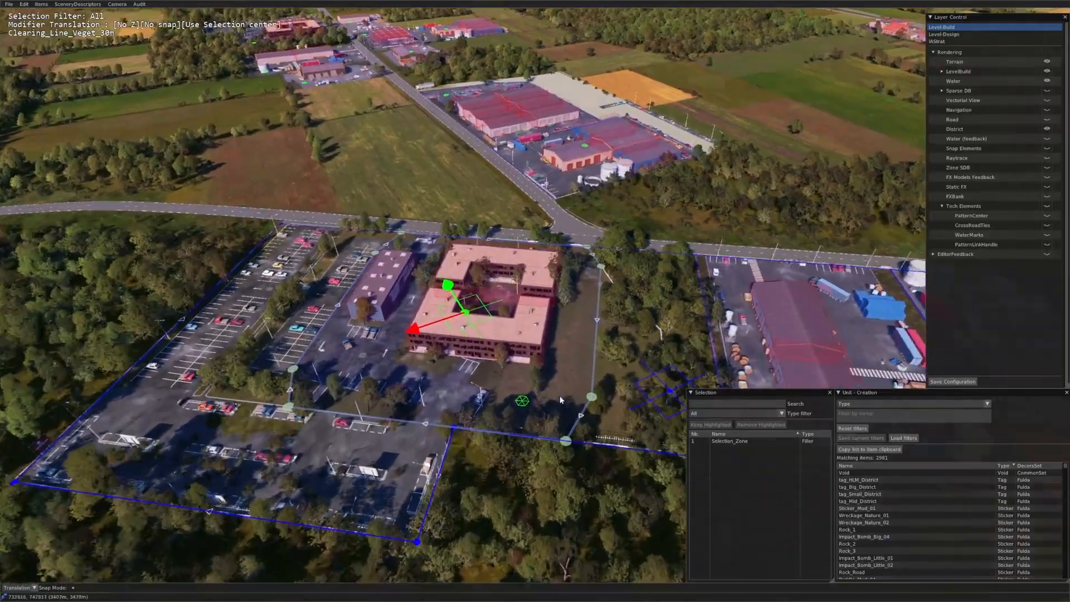
{"action": "scroll", "coordinate": [559, 399], "scroll_direction": "up", "scroll_amount": 2}
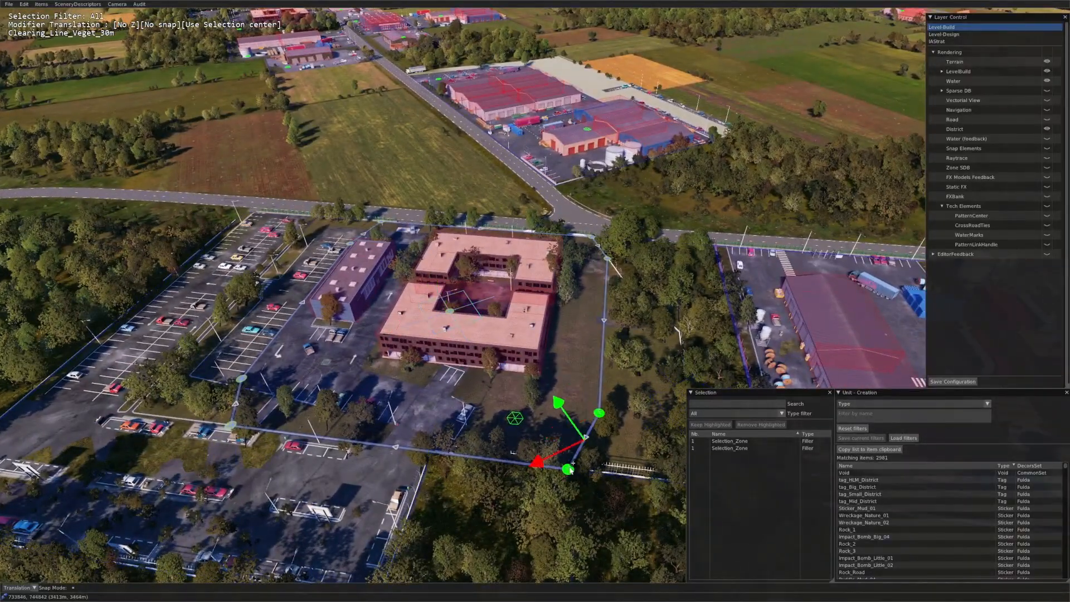
{"action": "left_click", "coordinate": [592, 239], "text": "shift"}
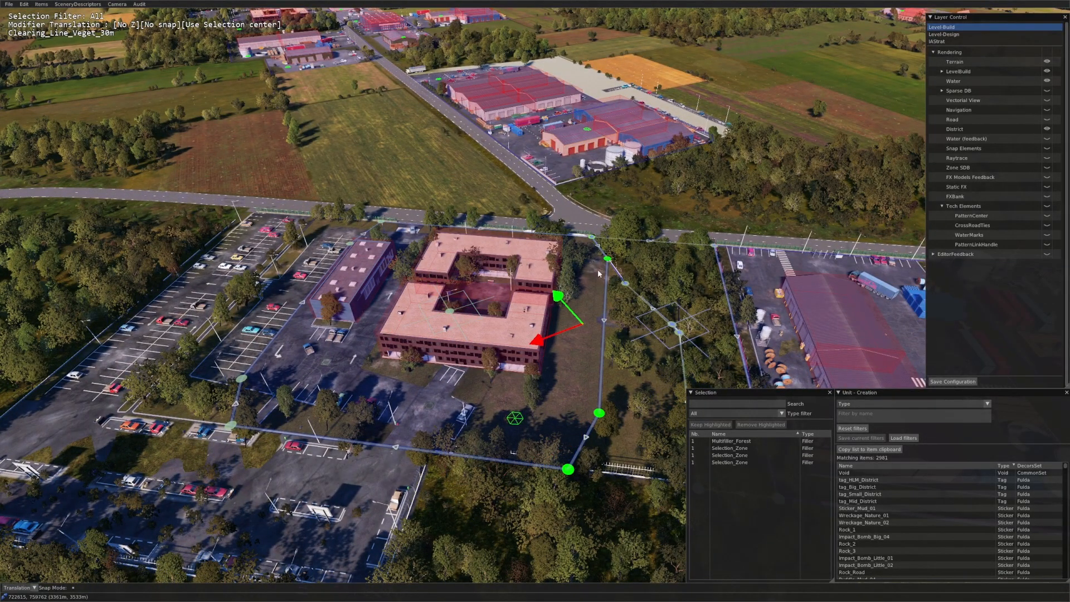
Step: Remove the MultiFiller_Forest entry from the selection list
{"action": "middle_click_drag", "start_coordinate": [602, 340], "coordinate": [611, 361]}
{"action": "key", "text": "Up"}
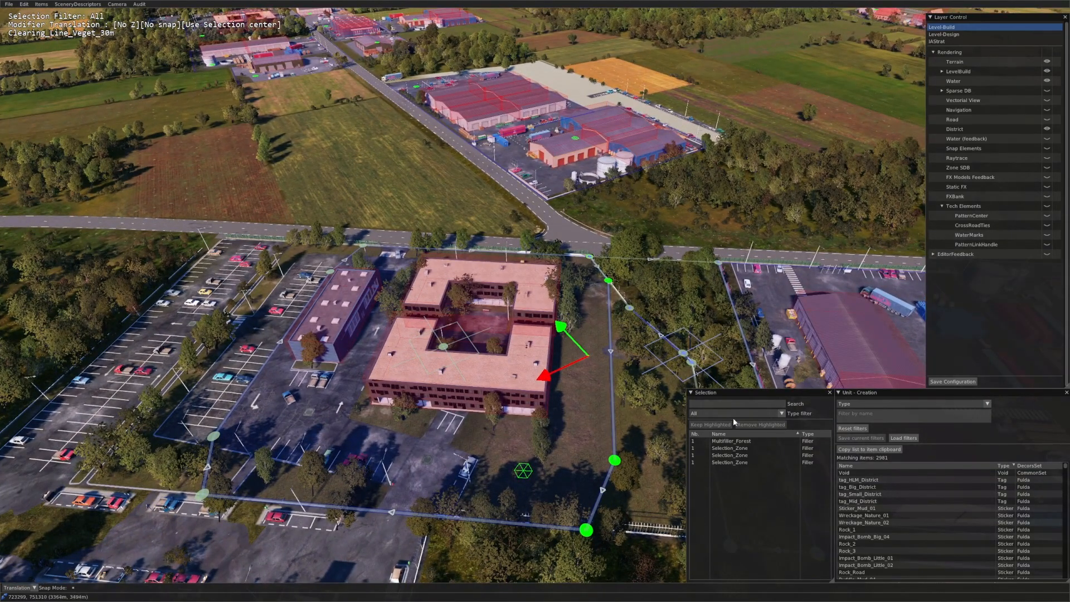
{"action": "left_click", "coordinate": [731, 440]}
{"action": "left_click", "coordinate": [750, 426]}
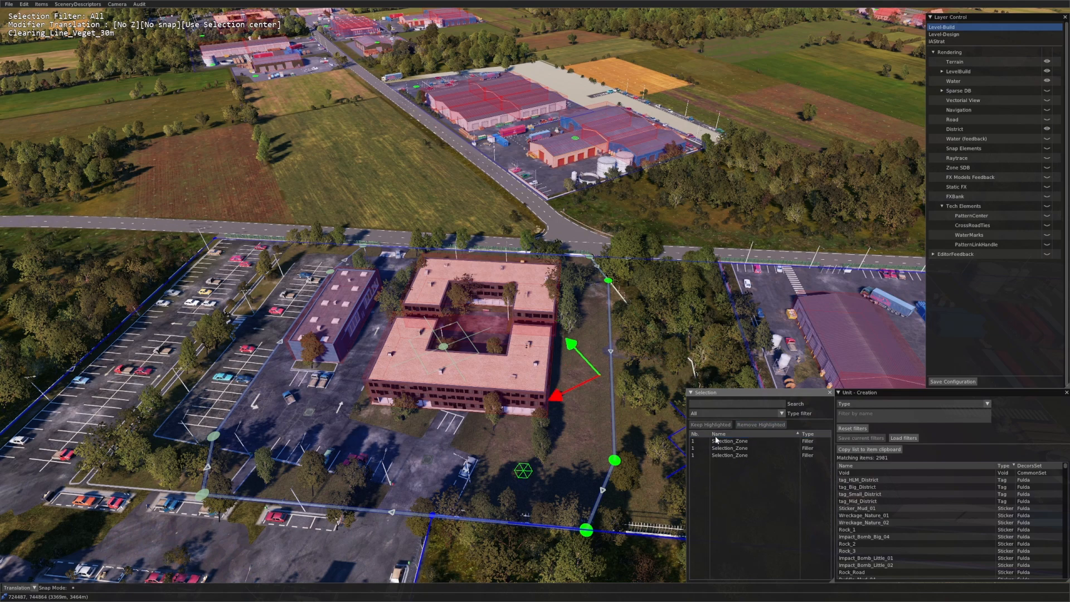
Step: Add the overlapping points at the zone's corner beside the road junction to the selection
{"action": "key", "text": "Up"}
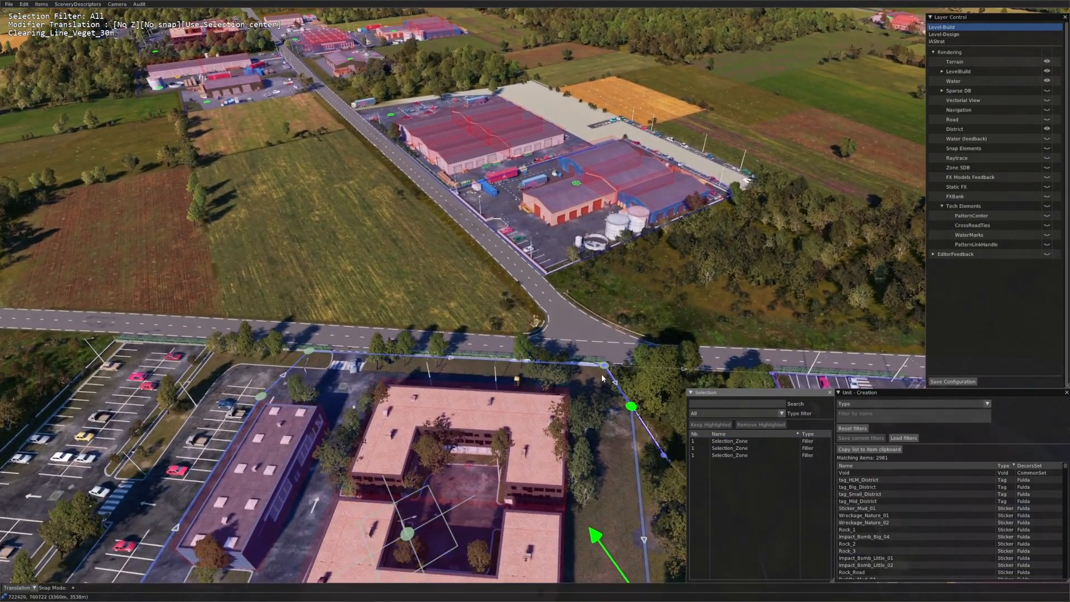
{"action": "left_click", "coordinate": [601, 374], "text": "ctrl"}
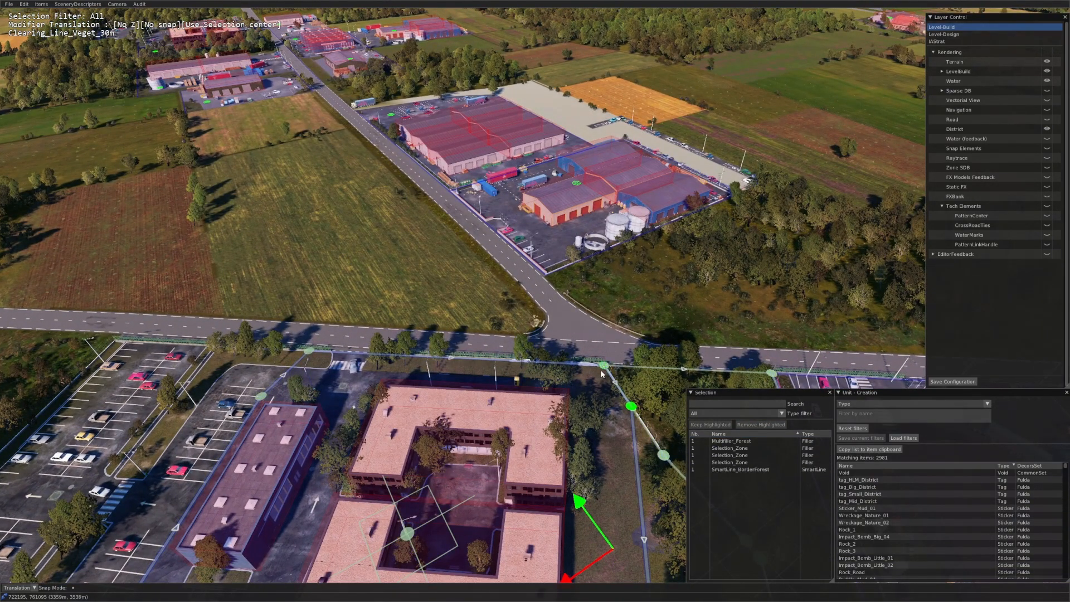
{"action": "left_click", "coordinate": [601, 374], "text": "ctrl"}
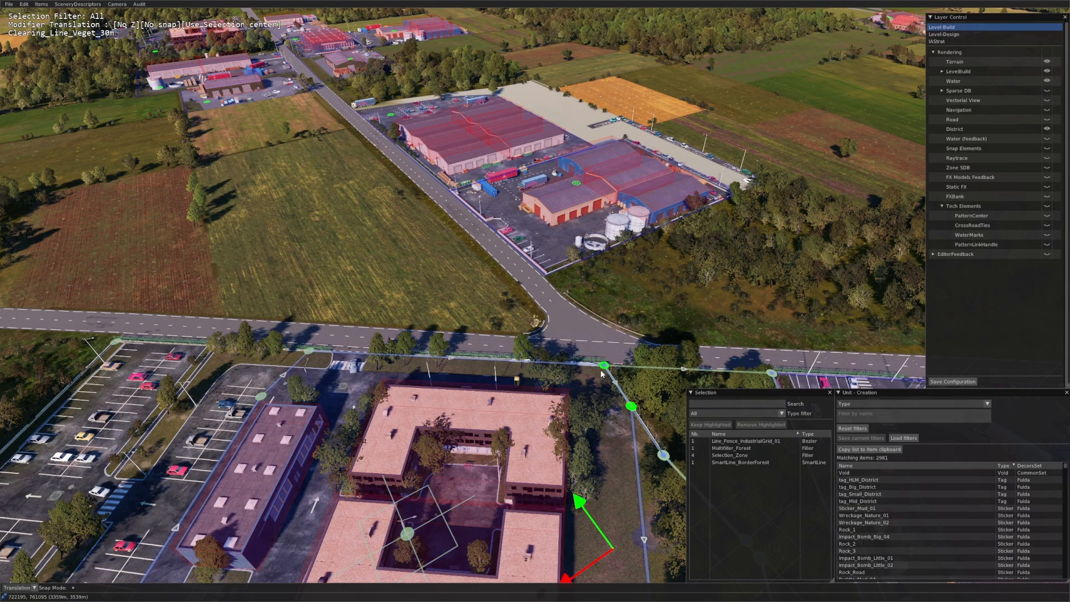
Step: Replace the selection with the MultiFiller_Garden_2 area enclosing the courtyard building and its car park
{"action": "key", "text": "Down"}
{"action": "left_click", "coordinate": [566, 429]}
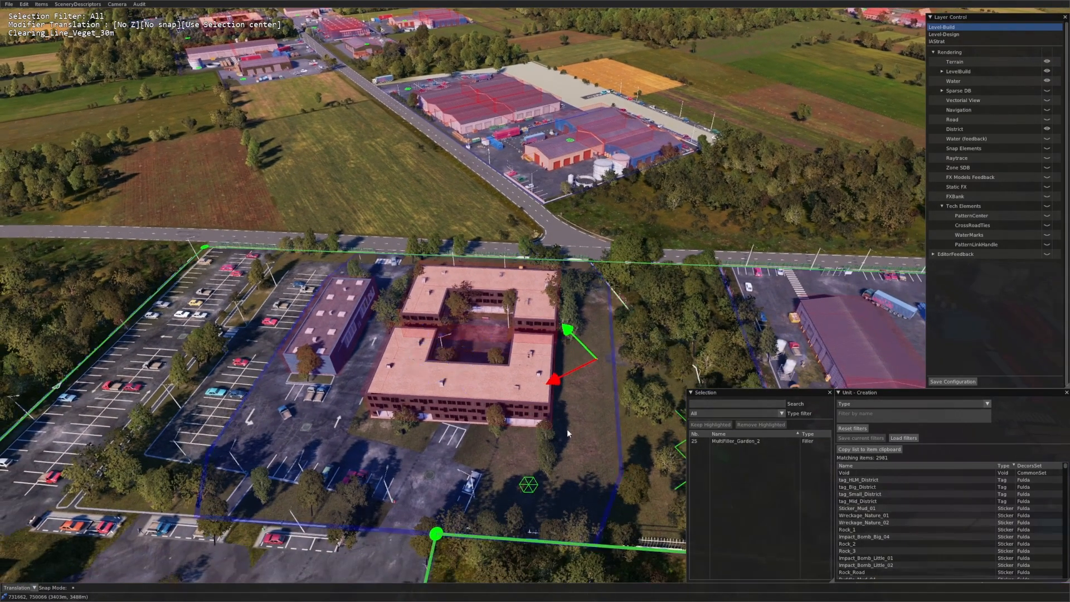
Step: Select the Selection_Zone around the courtyard building and move it over the adjacent car park
{"action": "key", "text": "Left"}
{"action": "key", "text": "Down"}
{"action": "left_click", "coordinate": [504, 402]}
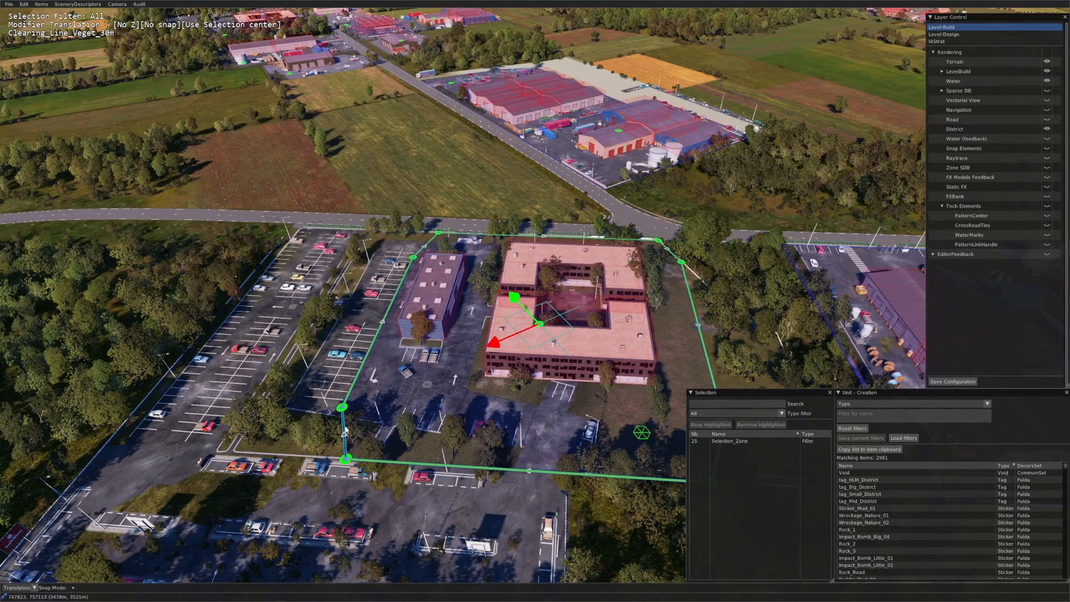
{"action": "key", "text": "Right"}
{"action": "middle_click_drag", "start_coordinate": [504, 401], "coordinate": [437, 329]}
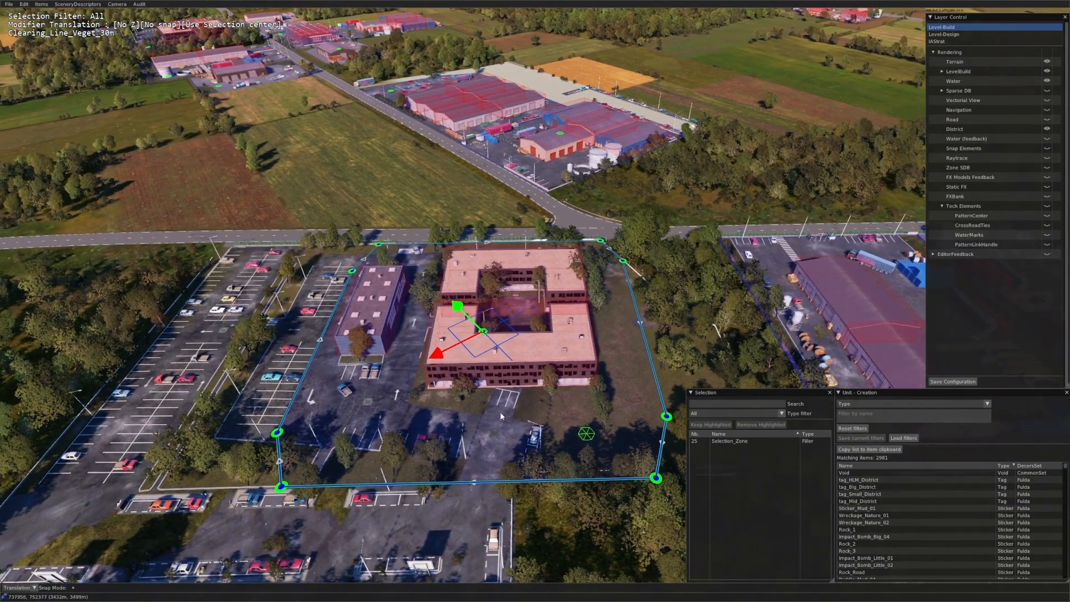
{"action": "left_click_drag", "start_coordinate": [504, 411], "coordinate": [231, 412]}
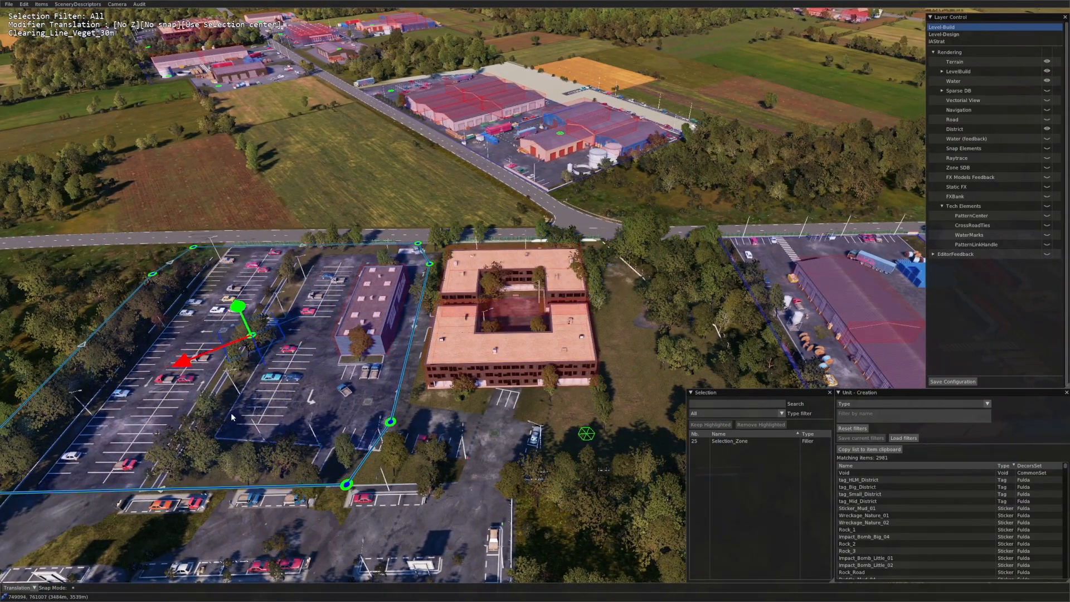
Step: Reshape the moved Selection_Zone by pulling its corner points up to the small building in the car park
{"action": "key", "text": "Left"}
{"action": "left_click", "coordinate": [171, 519]}
{"action": "left_click_drag", "start_coordinate": [170, 519], "coordinate": [455, 348]}
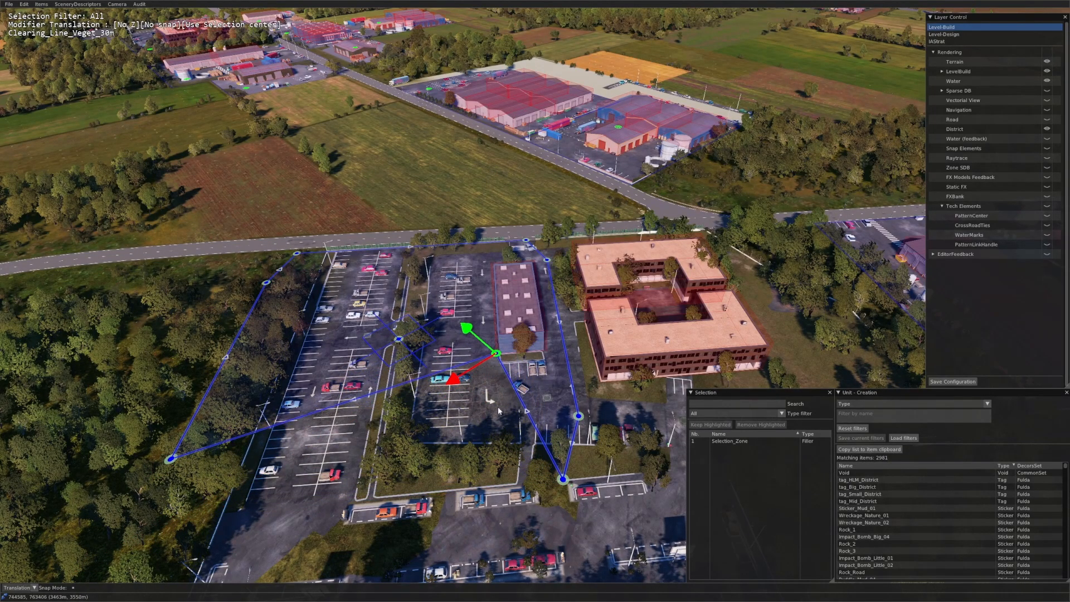
{"action": "left_click", "coordinate": [564, 480]}
{"action": "left_click_drag", "start_coordinate": [588, 470], "coordinate": [576, 389]}
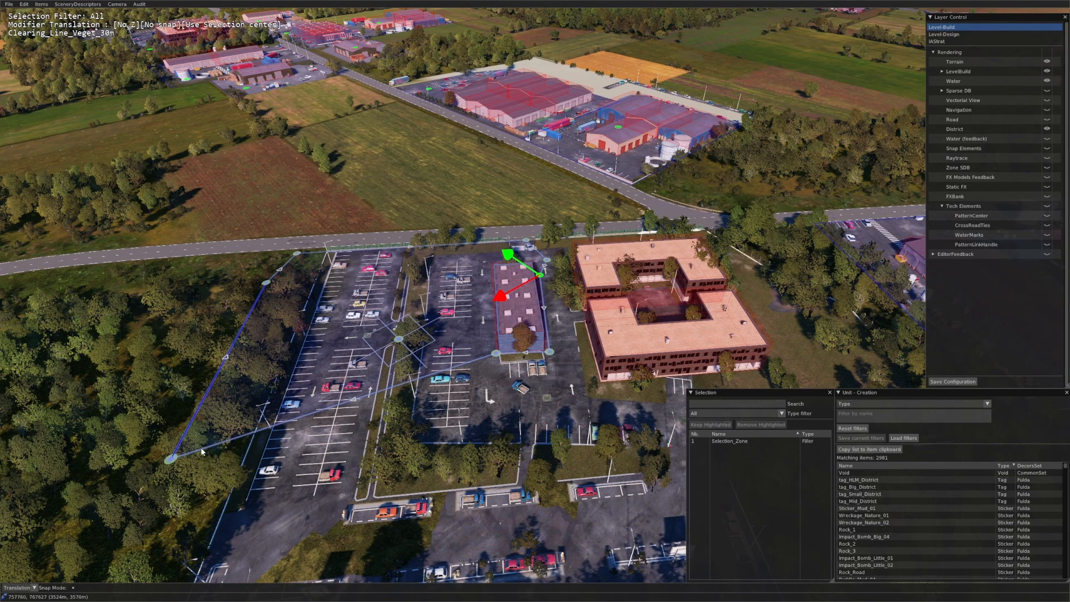
Step: Duplicate the reshaped Selection_Zone and place the copy around the courtyard building
{"action": "middle_click_drag", "start_coordinate": [330, 285], "coordinate": [427, 321]}
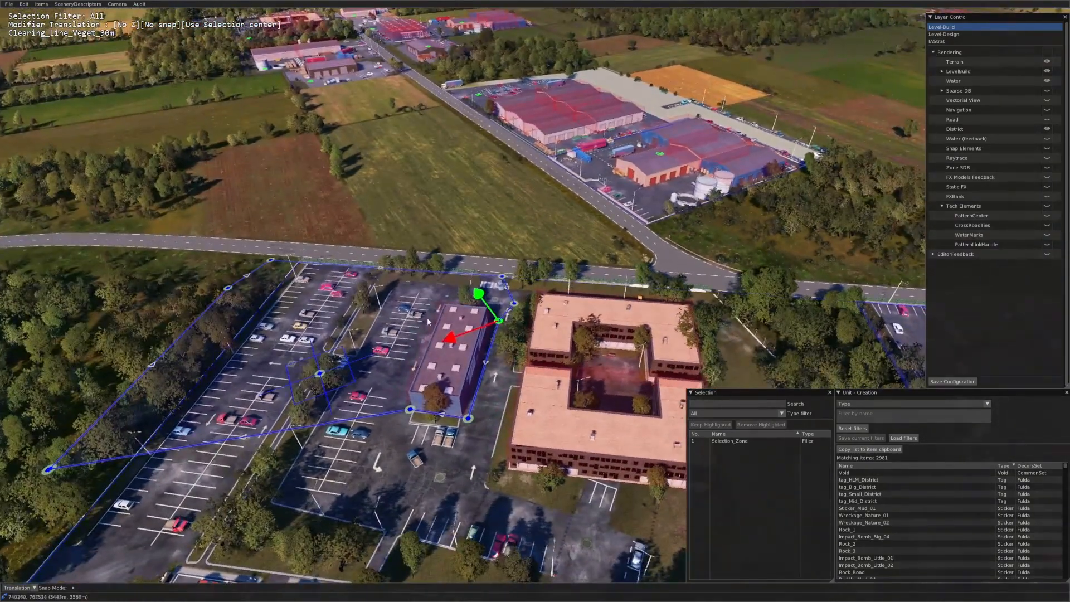
{"action": "key", "text": "s"}
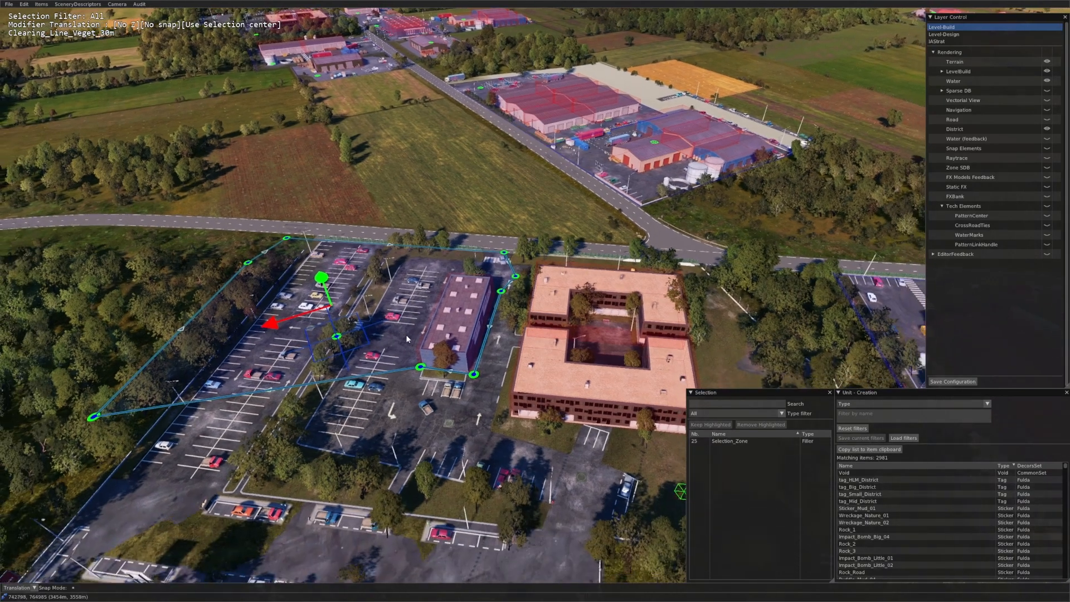
{"action": "left_click", "coordinate": [683, 340]}
{"action": "key", "text": "d"}
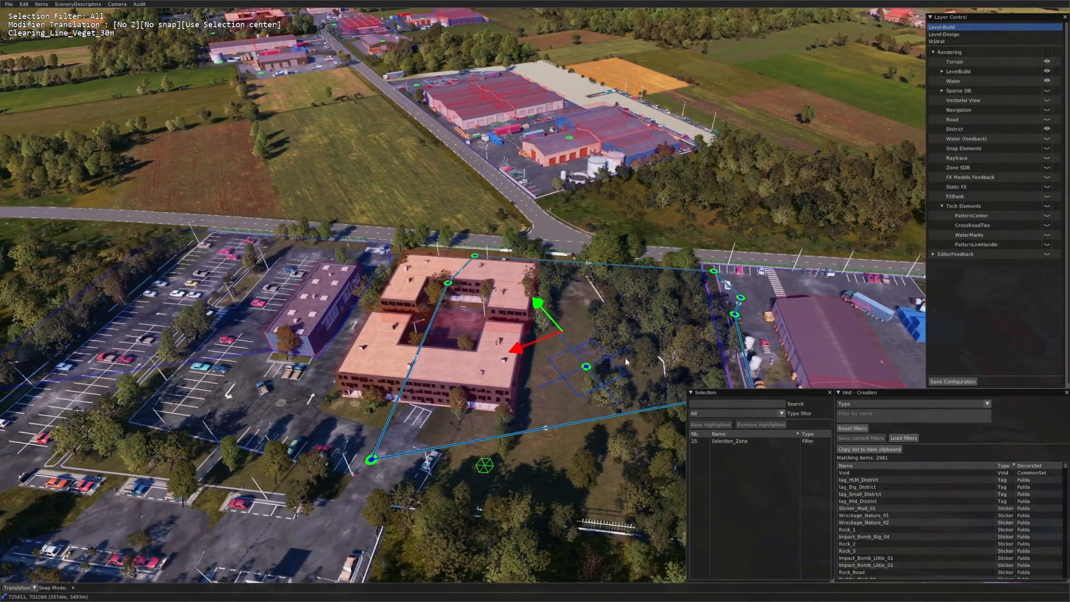
{"action": "left_click_drag", "start_coordinate": [614, 369], "coordinate": [483, 407]}
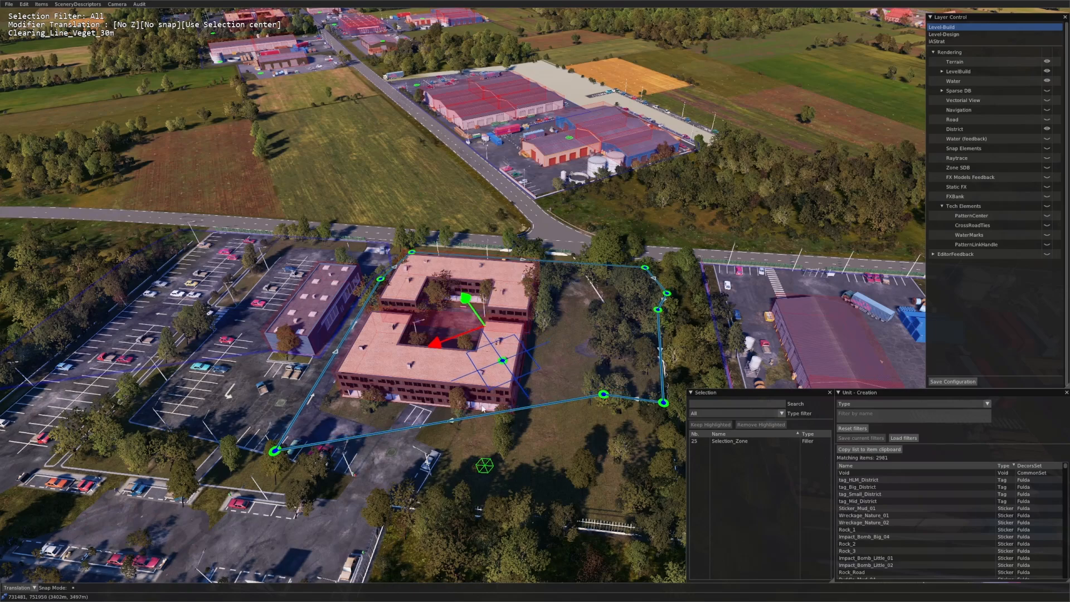
Step: Adjust the copied zone's corner point beyond the lawn so its outline encloses the courtyard building, and reselect the whole zone
{"action": "middle_click_drag", "start_coordinate": [583, 464], "coordinate": [562, 254]}
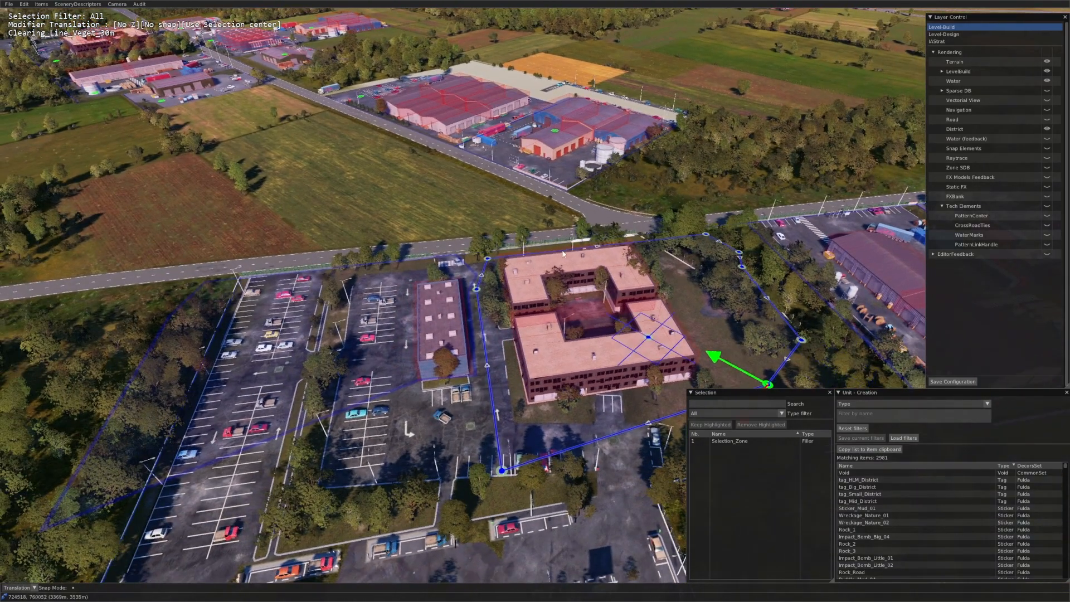
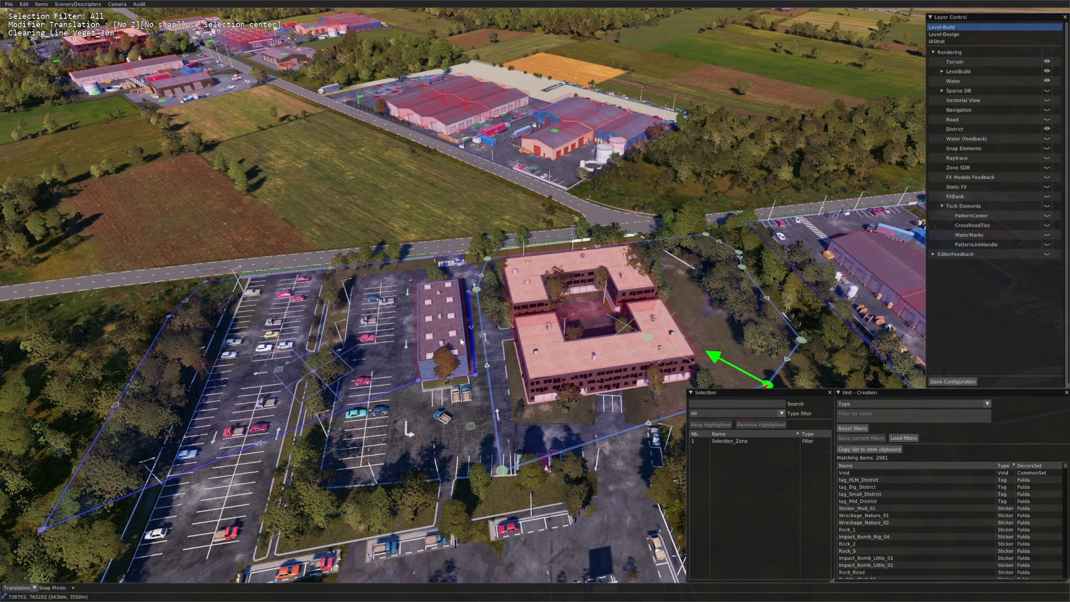
{"action": "scroll", "coordinate": [462, 342], "scroll_direction": "down", "scroll_amount": 5}
{"action": "scroll", "coordinate": [579, 355], "scroll_direction": "up", "scroll_amount": 4}
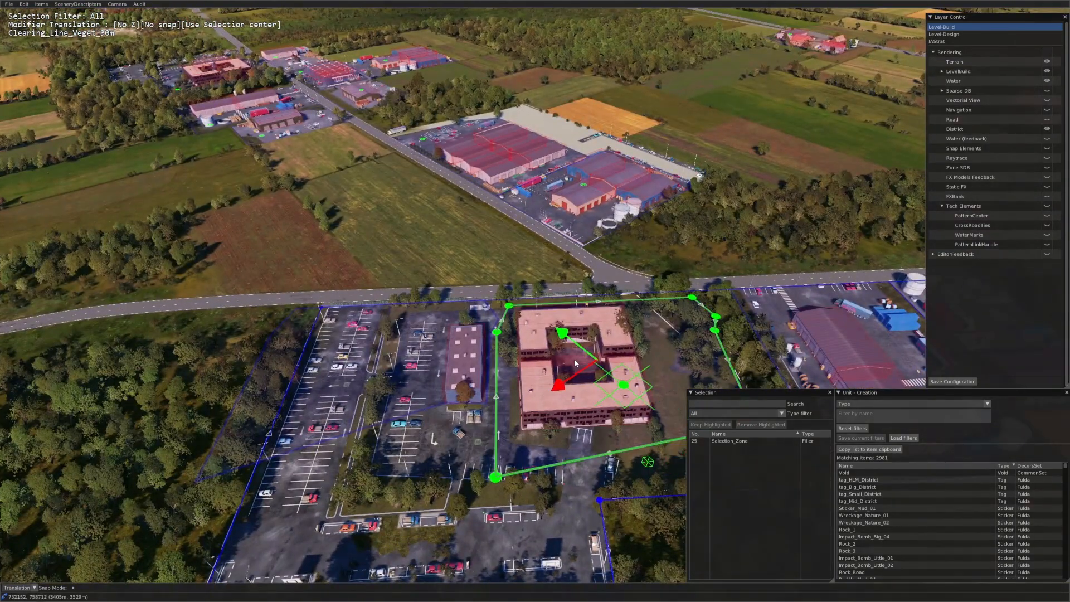
{"action": "middle_click_drag", "start_coordinate": [575, 363], "coordinate": [518, 342]}
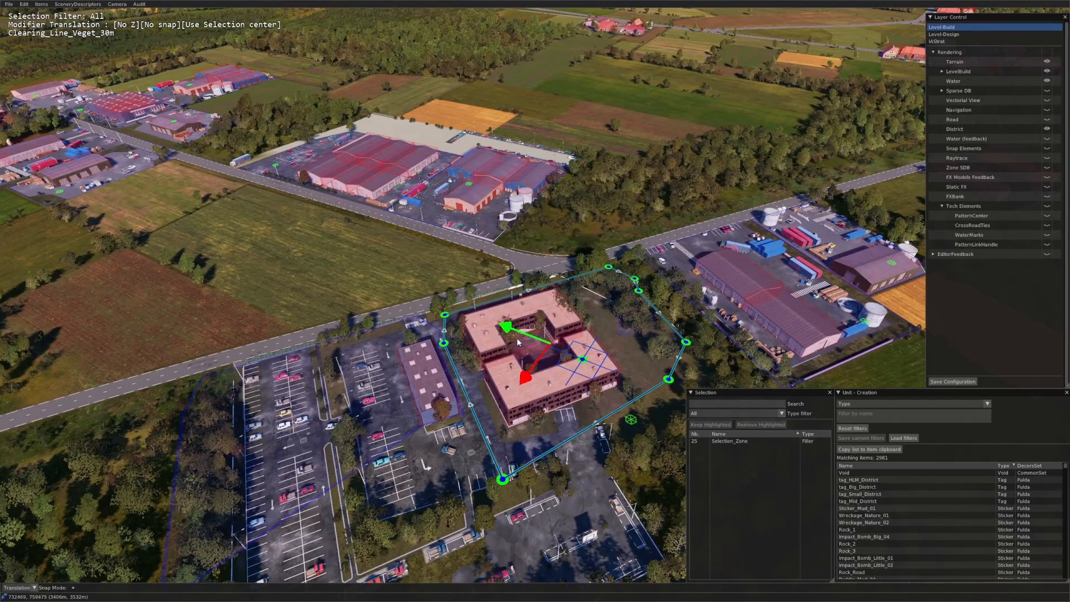
Step: Select the car park's Selection_Zone and compare its outline with the neighbouring zone and the surrounding districts
{"action": "left_click", "coordinate": [420, 395]}
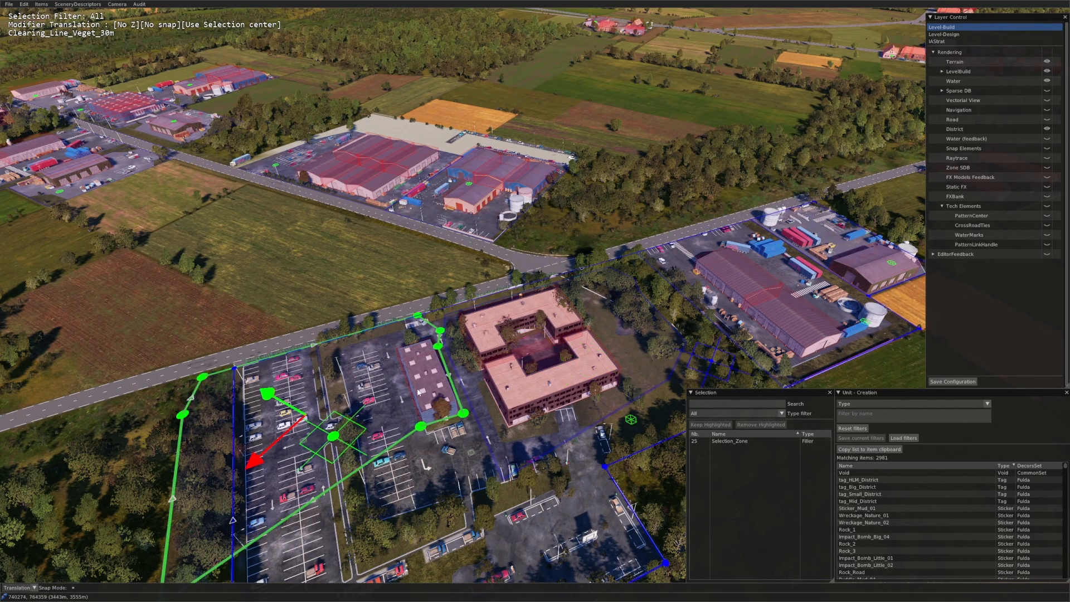
{"action": "middle_click_drag", "start_coordinate": [420, 395], "coordinate": [625, 375]}
{"action": "scroll", "coordinate": [466, 367], "scroll_direction": "down", "scroll_amount": 3}
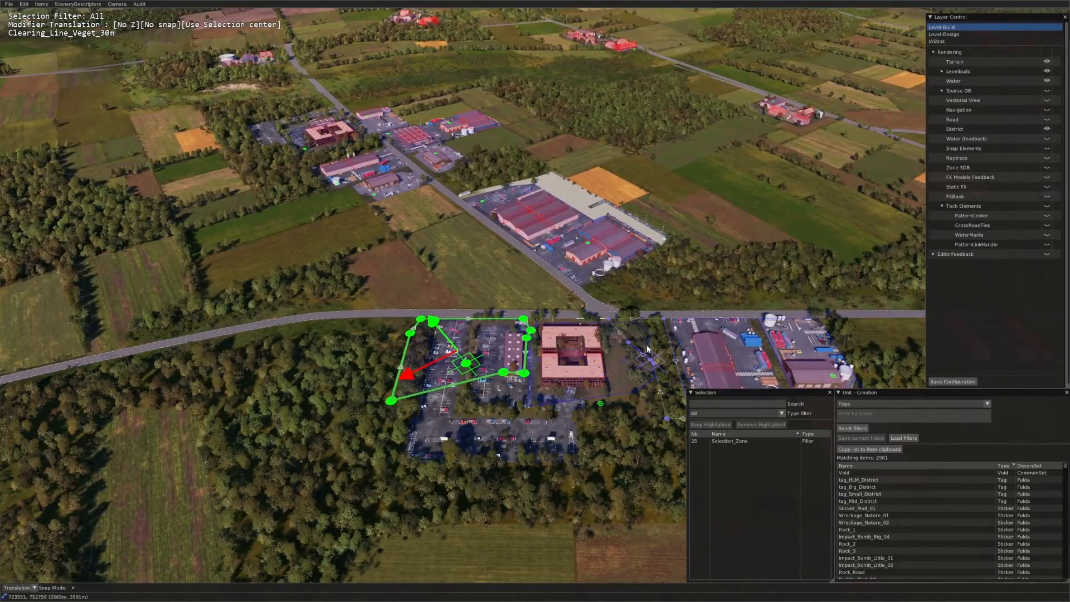
{"action": "scroll", "coordinate": [647, 350], "scroll_direction": "up", "scroll_amount": 3}
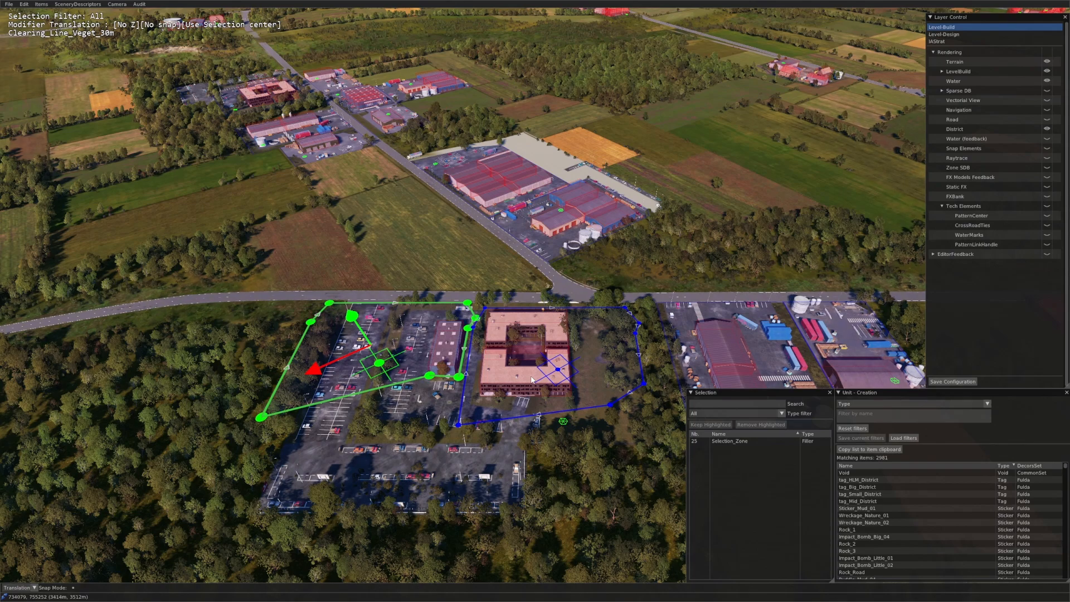
{"action": "scroll", "coordinate": [496, 366], "scroll_direction": "up", "scroll_amount": 2}
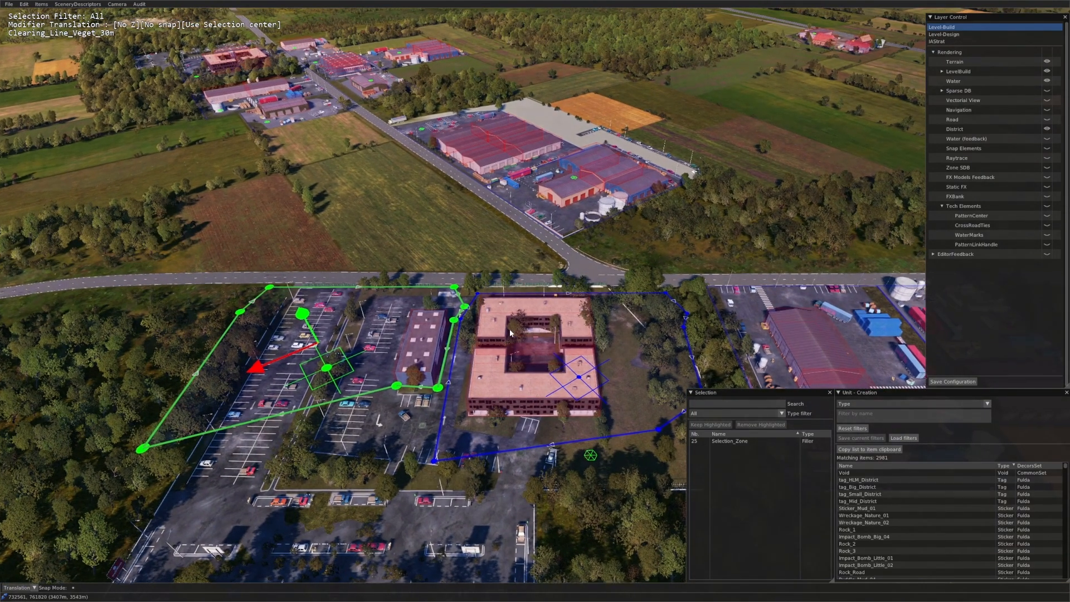
{"action": "key", "text": "Up"}
{"action": "middle_click_drag", "start_coordinate": [507, 220], "coordinate": [486, 342]}
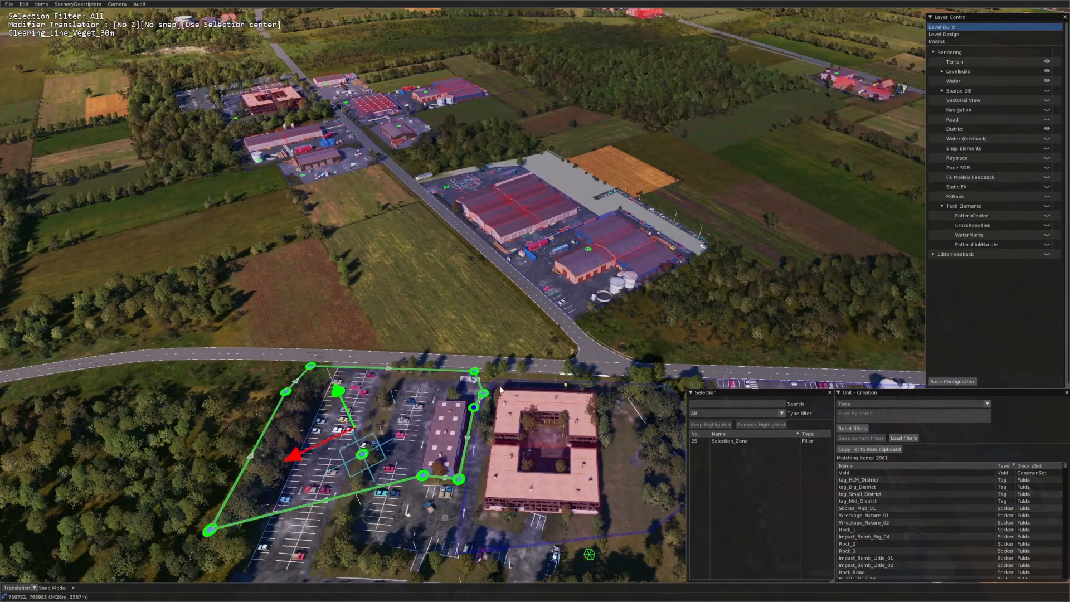
Step: Undo the Selection_Zone moves, reshaping and copying, back to the MultiFiller_Garden_2 selection
{"action": "left_click", "coordinate": [500, 390]}
{"action": "left_click", "coordinate": [523, 373]}
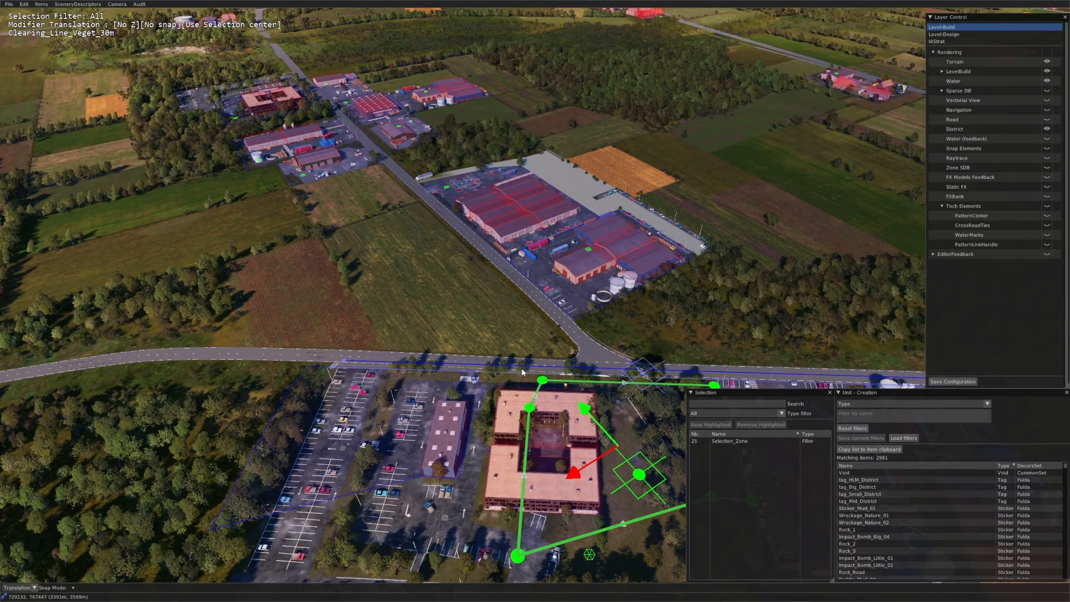
{"action": "left_click", "coordinate": [489, 374]}
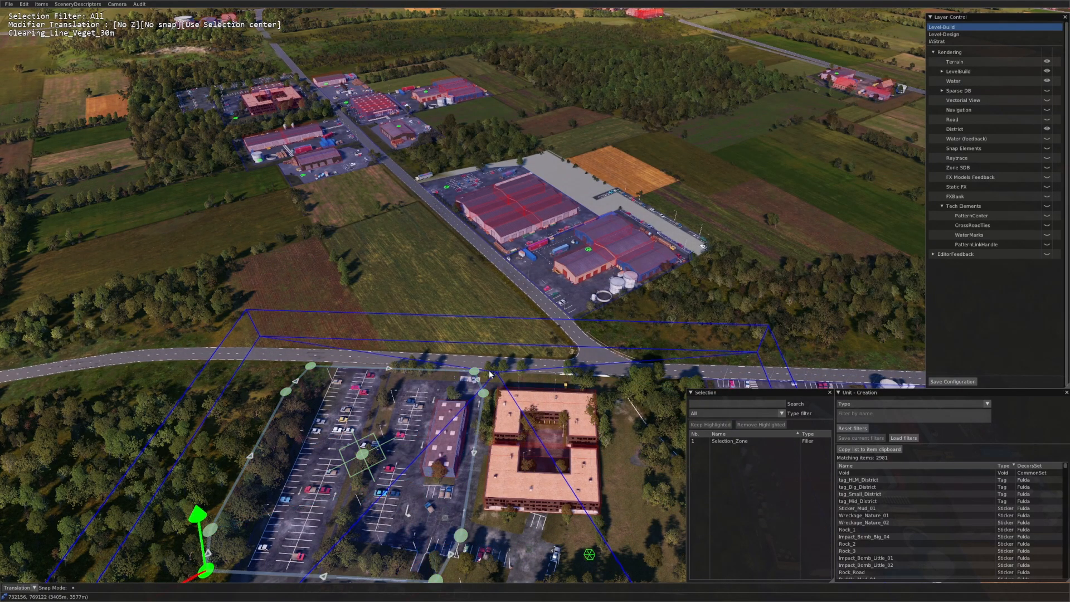
{"action": "left_click", "coordinate": [489, 374]}
{"action": "scroll", "coordinate": [489, 374], "scroll_direction": "down", "scroll_amount": 5}
{"action": "scroll", "coordinate": [559, 362], "scroll_direction": "up", "scroll_amount": 3}
{"action": "left_click", "coordinate": [559, 363]}
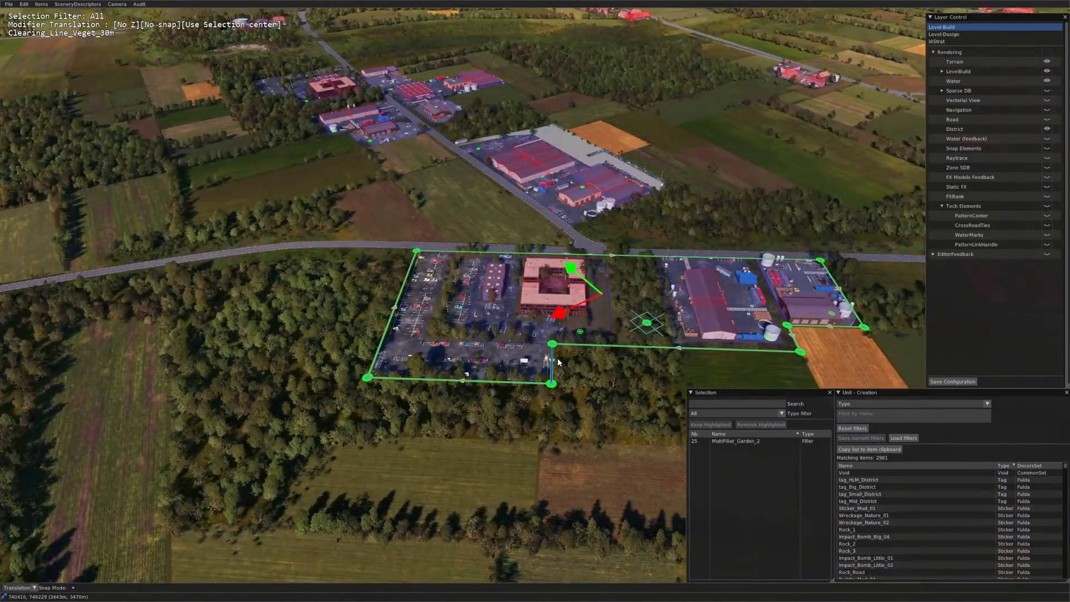
Step: Clear the selection and survey the fields and highlighted districts around the industrial area
{"action": "left_click", "coordinate": [633, 374]}
{"action": "middle_click_drag", "start_coordinate": [634, 374], "coordinate": [418, 391]}
{"action": "left_click_drag", "start_coordinate": [428, 369], "coordinate": [444, 385]}
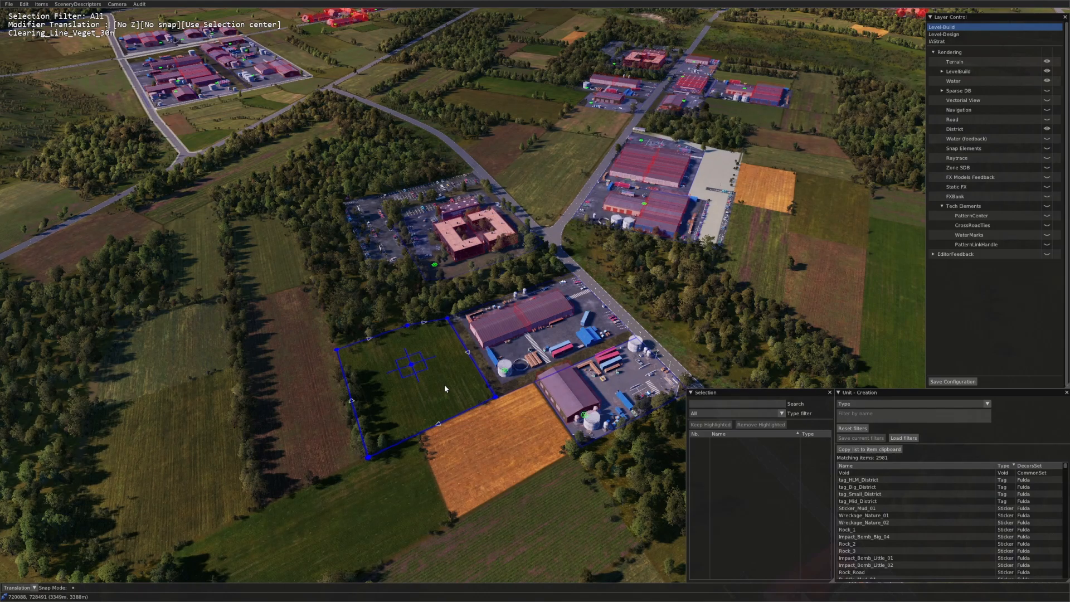
{"action": "scroll", "coordinate": [444, 385], "scroll_direction": "down", "scroll_amount": 5}
{"action": "scroll", "coordinate": [443, 338], "scroll_direction": "up", "scroll_amount": 3}
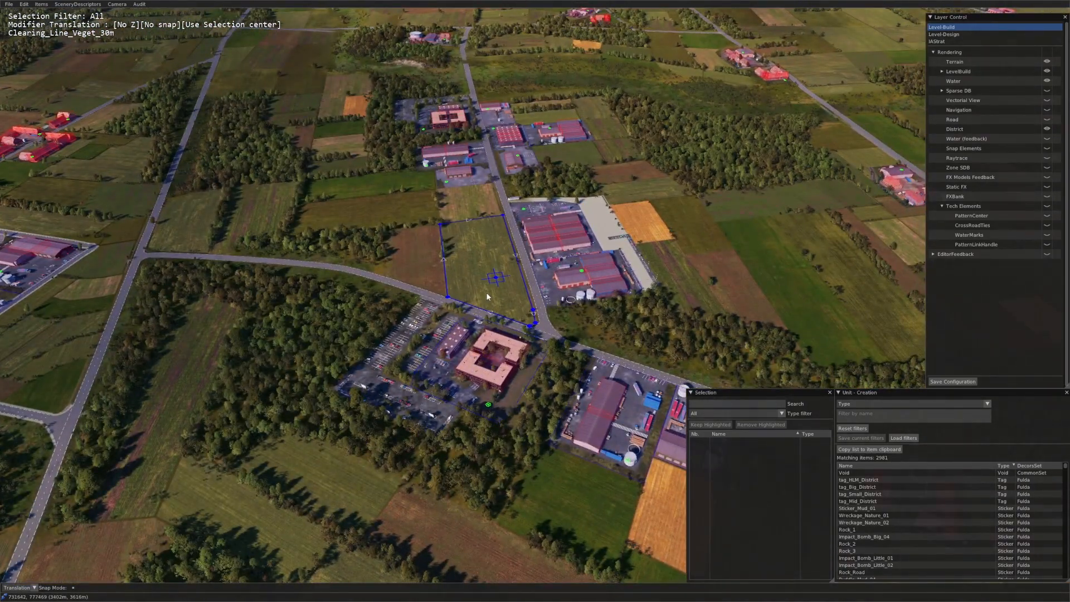
{"action": "scroll", "coordinate": [607, 234], "scroll_direction": "down", "scroll_amount": 3}
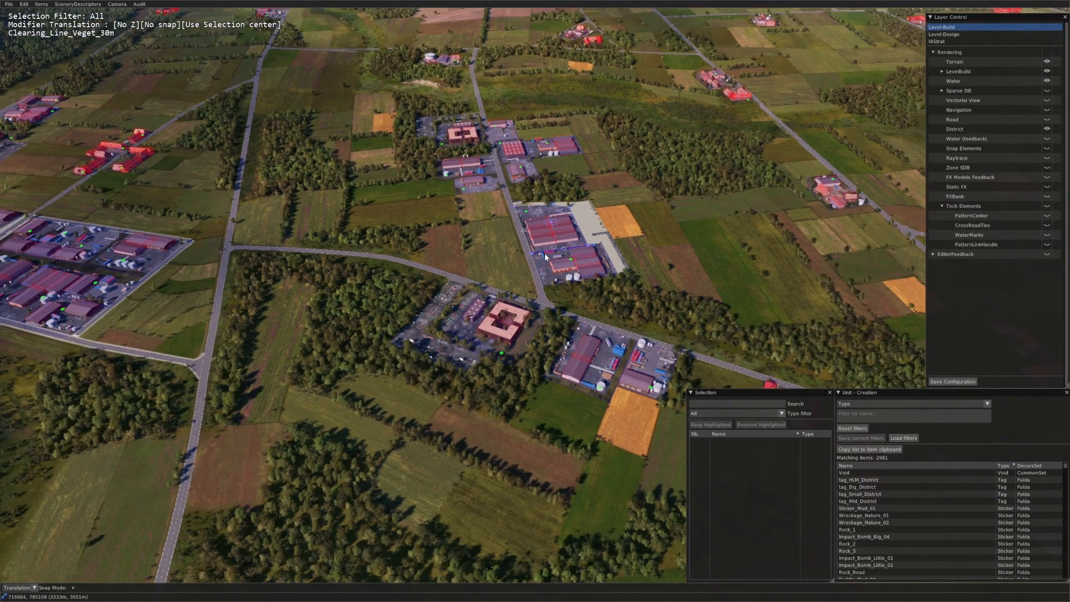
{"action": "scroll", "coordinate": [593, 329], "scroll_direction": "up", "scroll_amount": 3}
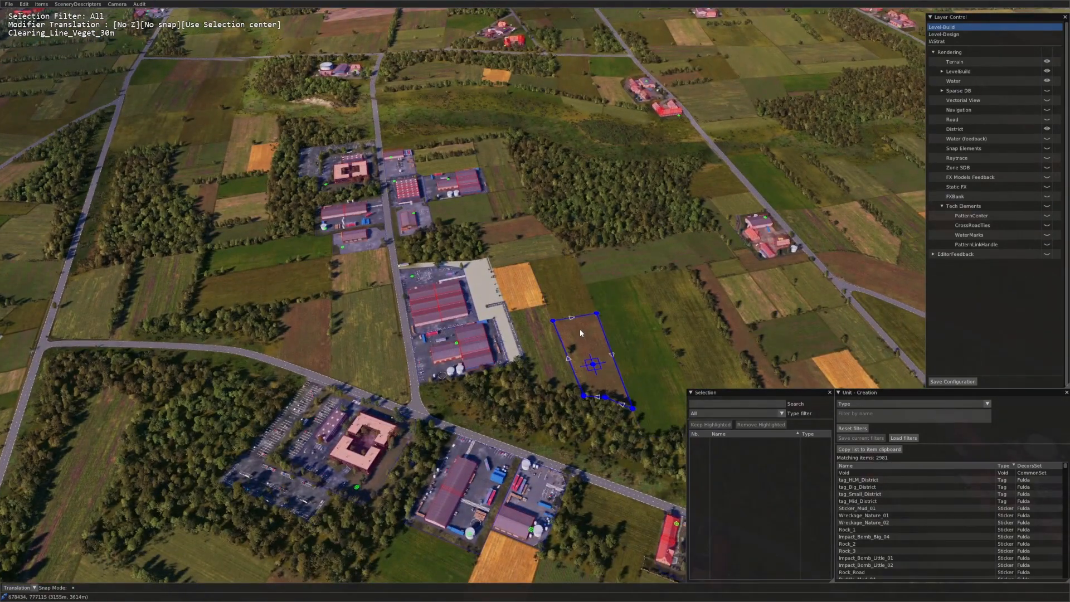
Step: Hide the District layer and show the Water (feedback) layer
{"action": "left_click", "coordinate": [1047, 129]}
{"action": "left_click", "coordinate": [1048, 139]}
{"action": "middle_click_drag", "start_coordinate": [724, 234], "coordinate": [679, 184]}
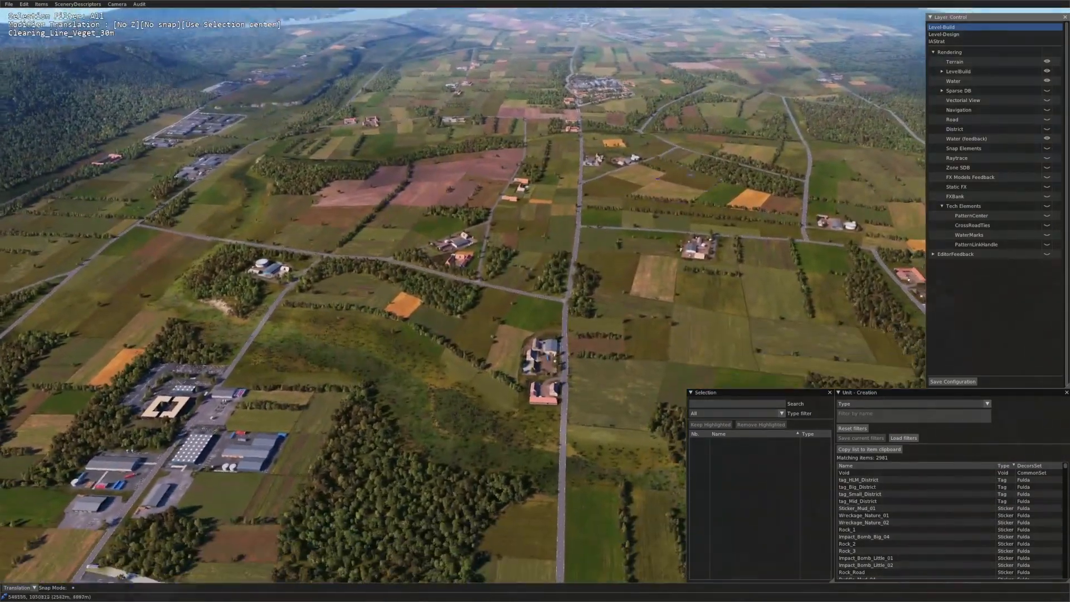
{"action": "scroll", "coordinate": [585, 287], "scroll_direction": "up", "scroll_amount": 5}
{"action": "scroll", "coordinate": [640, 379], "scroll_direction": "up", "scroll_amount": 3}
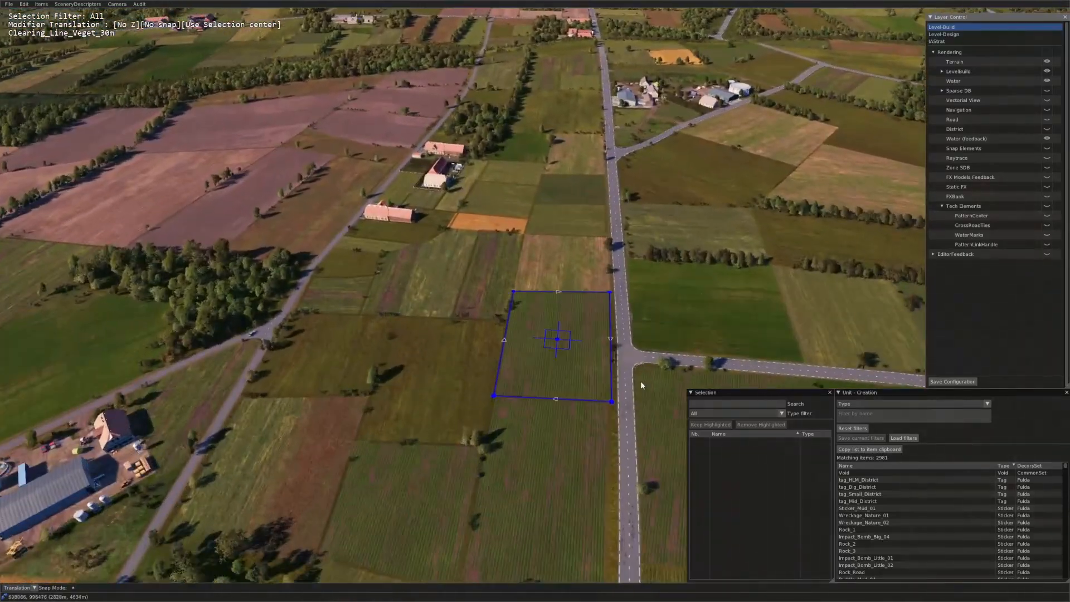
Step: Filter the unit list by "water" and place the Dio_Industry_Water_3x2_01 pattern in the open field
{"action": "left_click", "coordinate": [891, 417]}
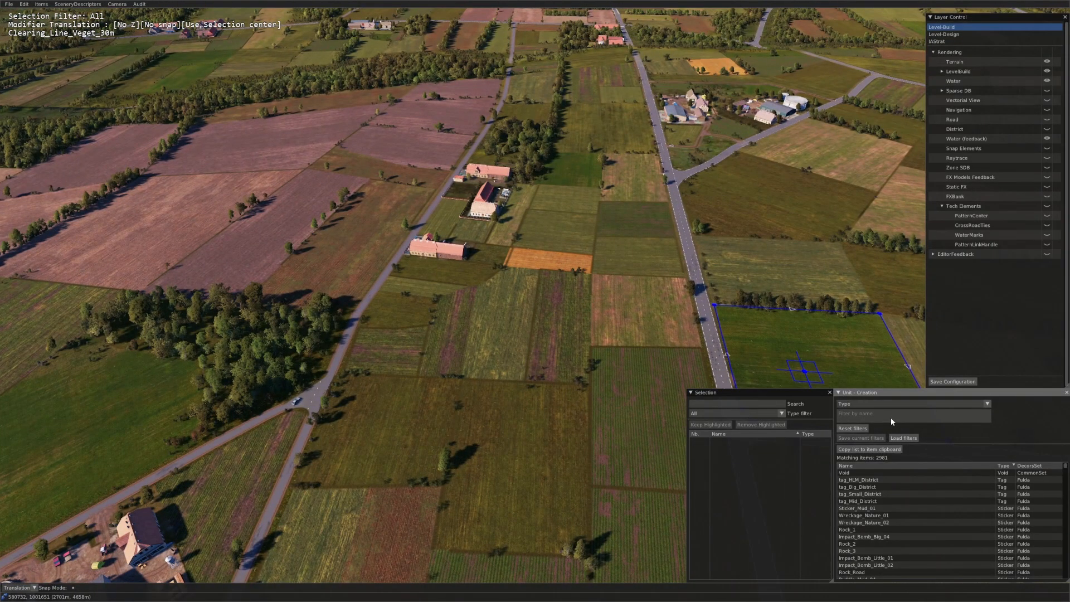
{"action": "type", "text": "water"}
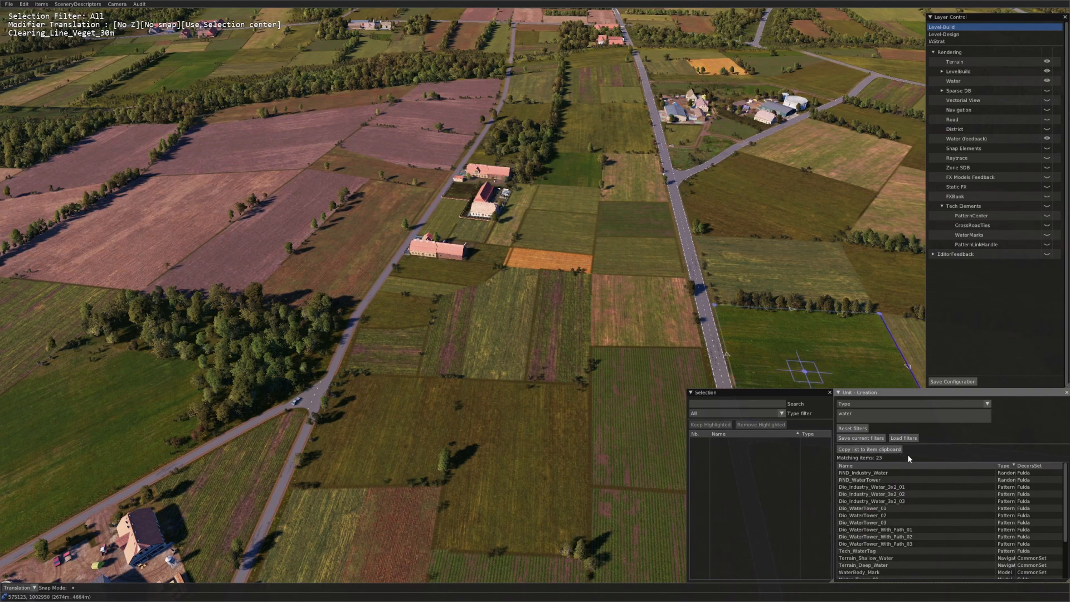
{"action": "left_click", "coordinate": [899, 501]}
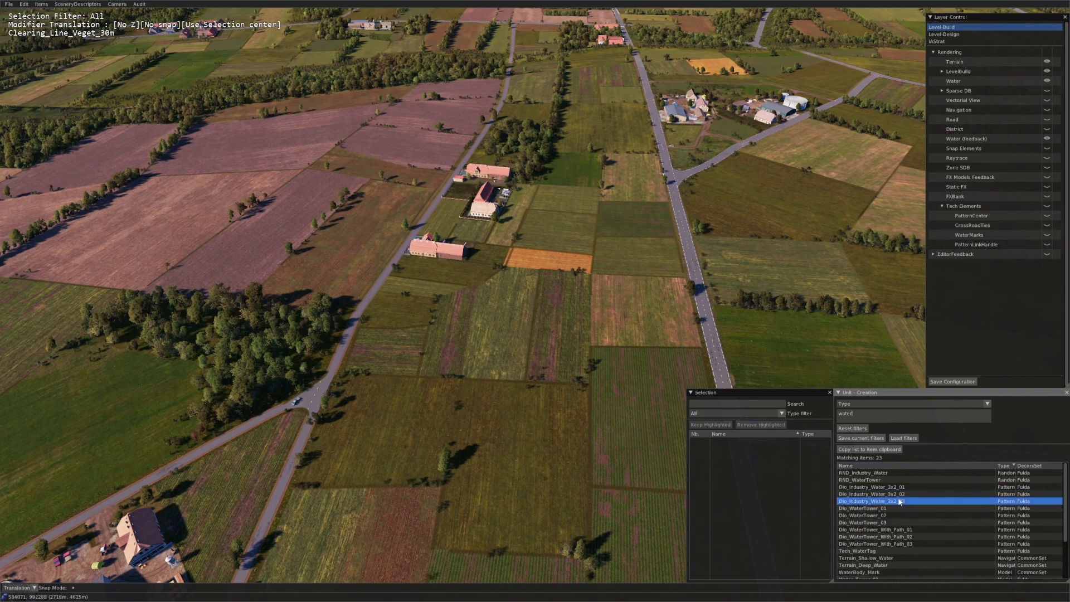
{"action": "left_click", "coordinate": [553, 358]}
{"action": "scroll", "coordinate": [502, 362], "scroll_direction": "up", "scroll_amount": 5}
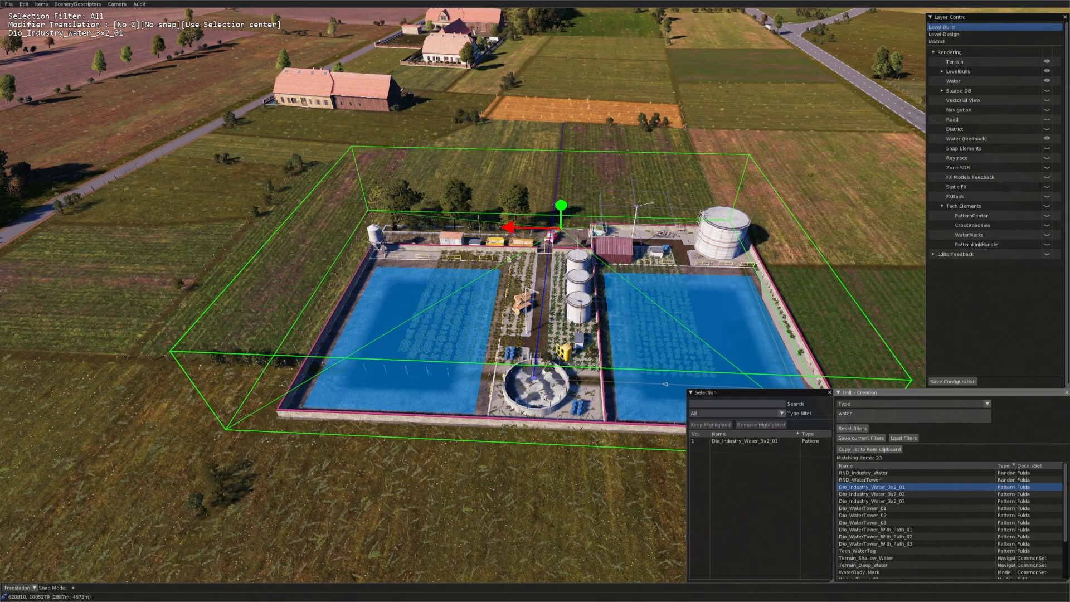
Step: Switch the Water layer off and on again over the river to compare the terrain with and without water
{"action": "middle_click_drag", "start_coordinate": [544, 371], "coordinate": [534, 278]}
{"action": "scroll", "coordinate": [513, 380], "scroll_direction": "down", "scroll_amount": 10}
{"action": "scroll", "coordinate": [417, 188], "scroll_direction": "up", "scroll_amount": 8}
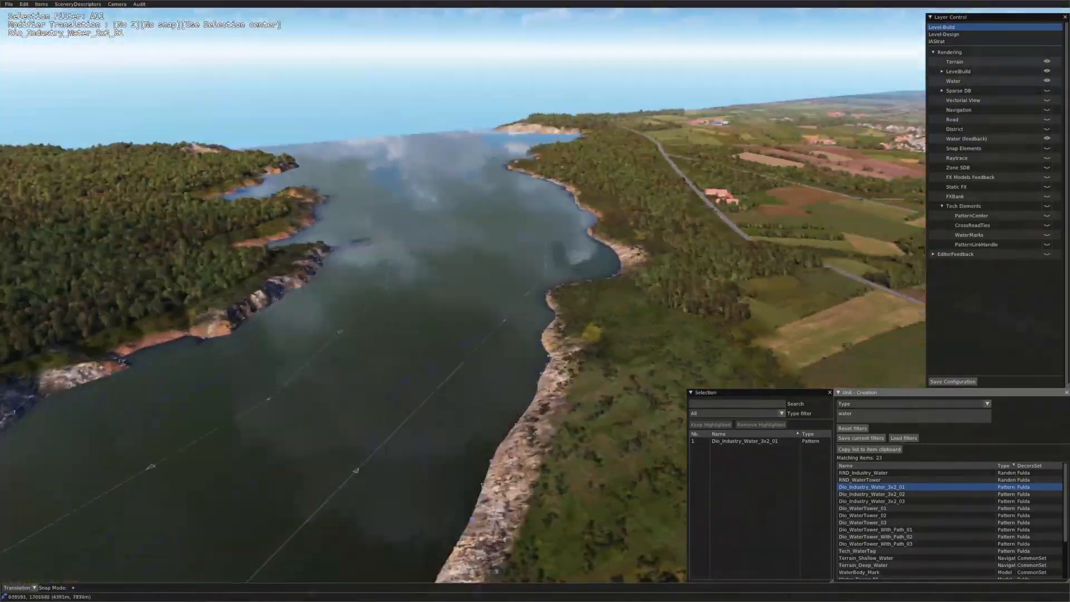
{"action": "scroll", "coordinate": [563, 265], "scroll_direction": "up", "scroll_amount": 6}
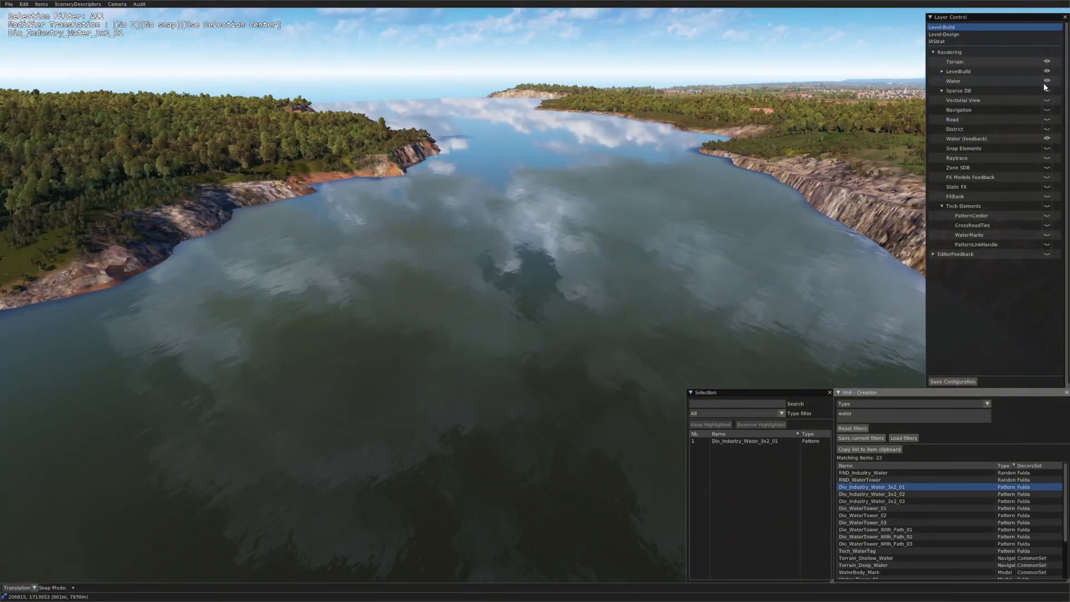
{"action": "left_click", "coordinate": [1046, 80]}
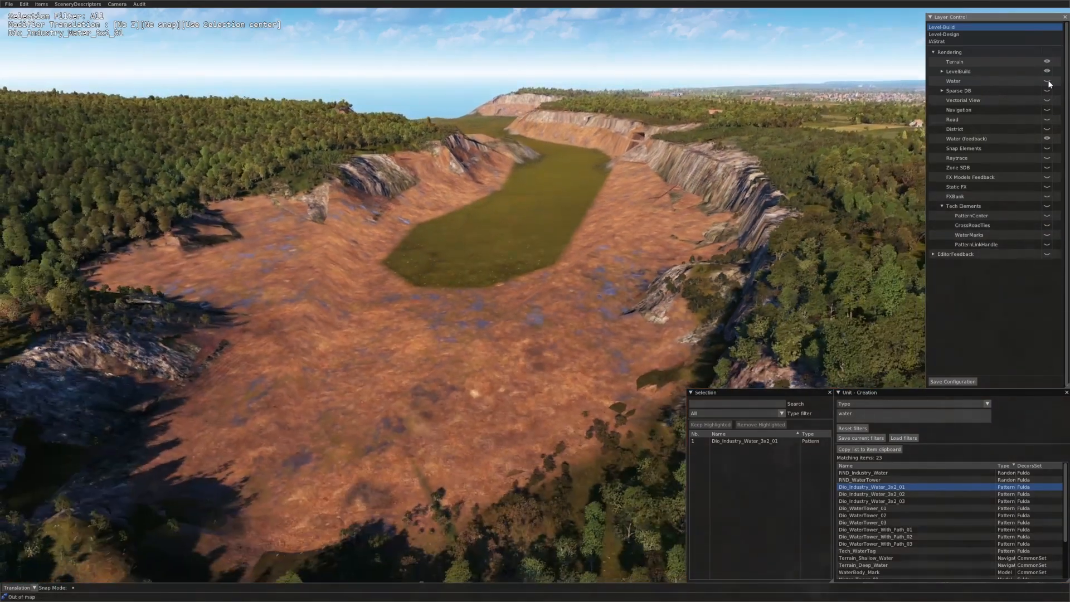
{"action": "left_click", "coordinate": [1047, 81]}
Step: Bring the placed Dio_Industry_Water_3x2_01 pattern back into view among the fields
{"action": "scroll", "coordinate": [535, 279], "scroll_direction": "down", "scroll_amount": 6}
{"action": "middle_click_drag", "start_coordinate": [535, 278], "coordinate": [437, 387]}
{"action": "scroll", "coordinate": [641, 271], "scroll_direction": "up", "scroll_amount": 3}
{"action": "scroll", "coordinate": [642, 272], "scroll_direction": "up", "scroll_amount": 6}
{"action": "scroll", "coordinate": [542, 450], "scroll_direction": "up", "scroll_amount": 3}
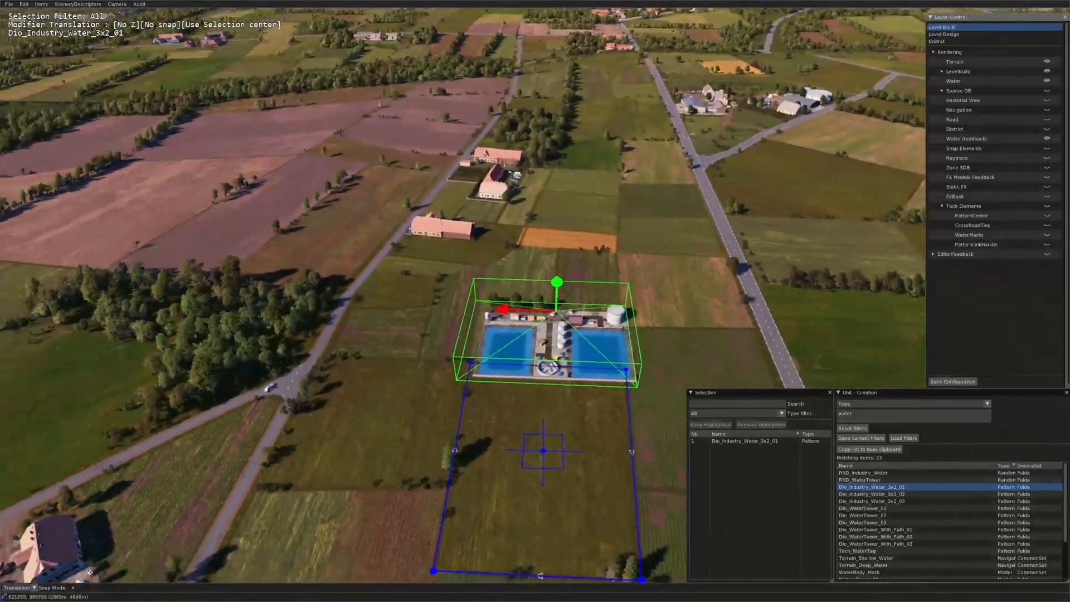
Step: Delete the placed Dio_Industry_Water_3x2_01 pattern from the fields
{"action": "scroll", "coordinate": [543, 450], "scroll_direction": "up", "scroll_amount": 3}
{"action": "middle_click_drag", "start_coordinate": [542, 435], "coordinate": [577, 264]}
{"action": "key", "text": "Delete"}
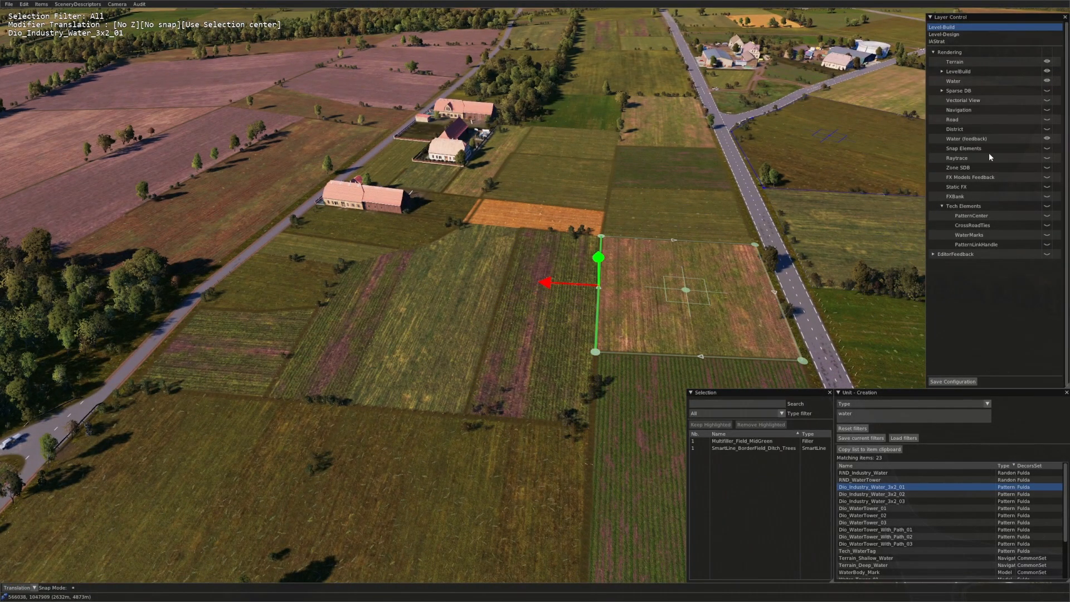
Step: Hide the Water (feedback) layer and show the Snap Elements layer around the roadside farmhouses
{"action": "left_click", "coordinate": [1046, 140]}
{"action": "scroll", "coordinate": [535, 273], "scroll_direction": "down", "scroll_amount": 5}
{"action": "scroll", "coordinate": [437, 334], "scroll_direction": "up", "scroll_amount": 4}
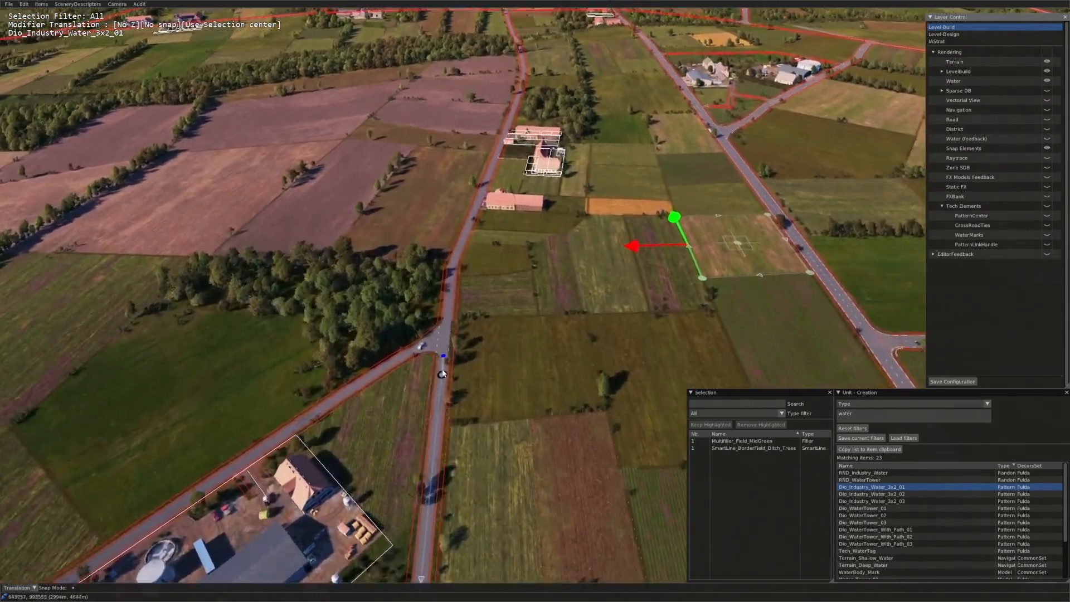
{"action": "scroll", "coordinate": [441, 373], "scroll_direction": "up", "scroll_amount": 8}
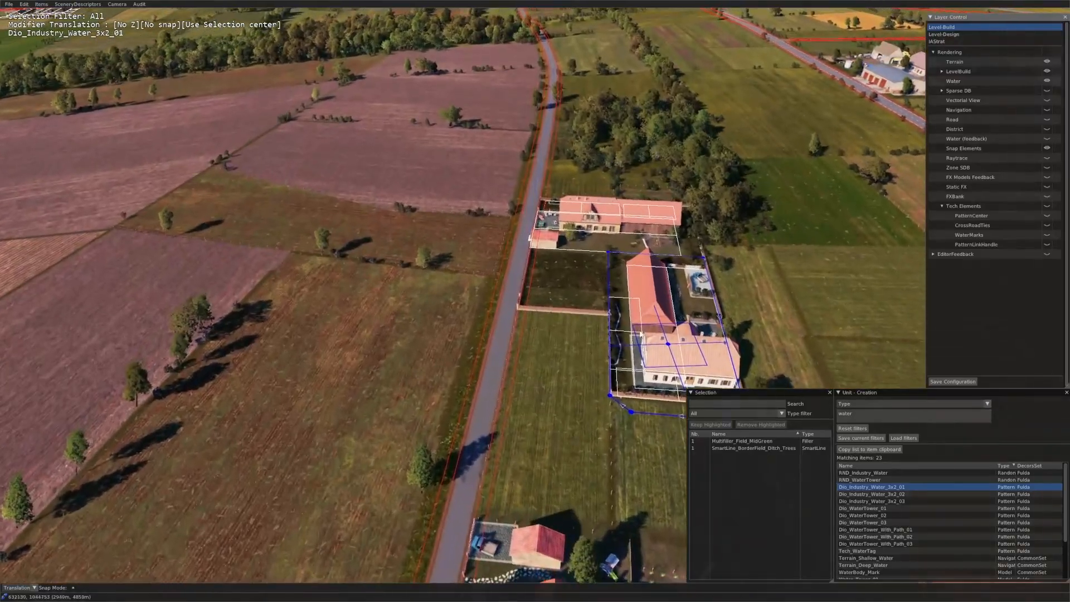
{"action": "key", "text": "Down"}
{"action": "key", "text": "Up"}
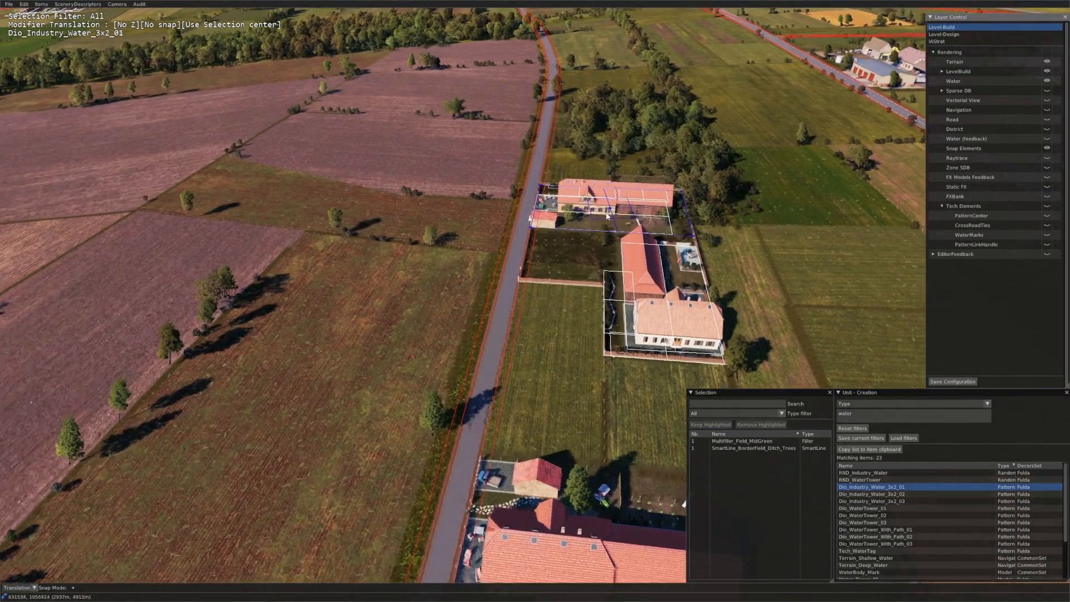
Step: Select the Selection_Zone around the farthest roadside farmhouse and set the snap mode to Object Snap
{"action": "left_click", "coordinate": [611, 273]}
{"action": "scroll", "coordinate": [611, 273], "scroll_direction": "down", "scroll_amount": 8}
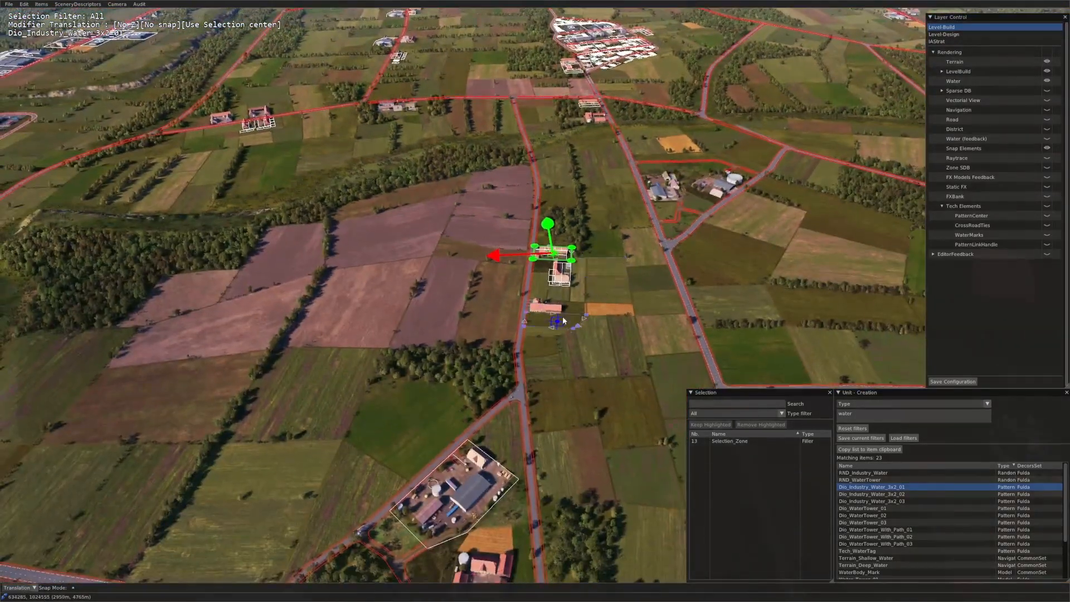
{"action": "key", "text": "Up"}
{"action": "key", "text": "Right"}
{"action": "key", "text": "Left"}
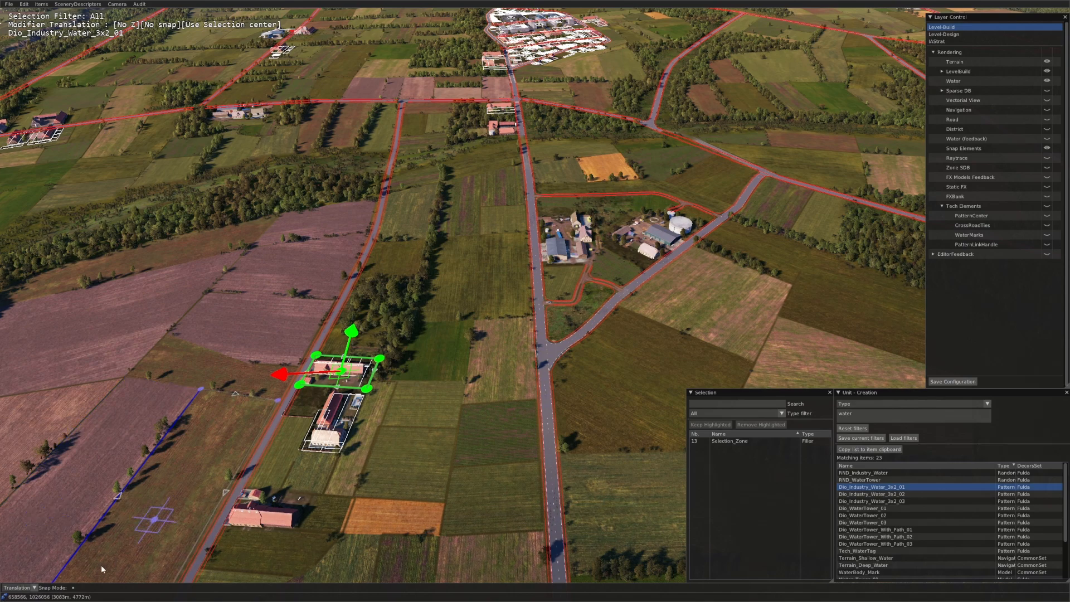
{"action": "left_click", "coordinate": [73, 587]}
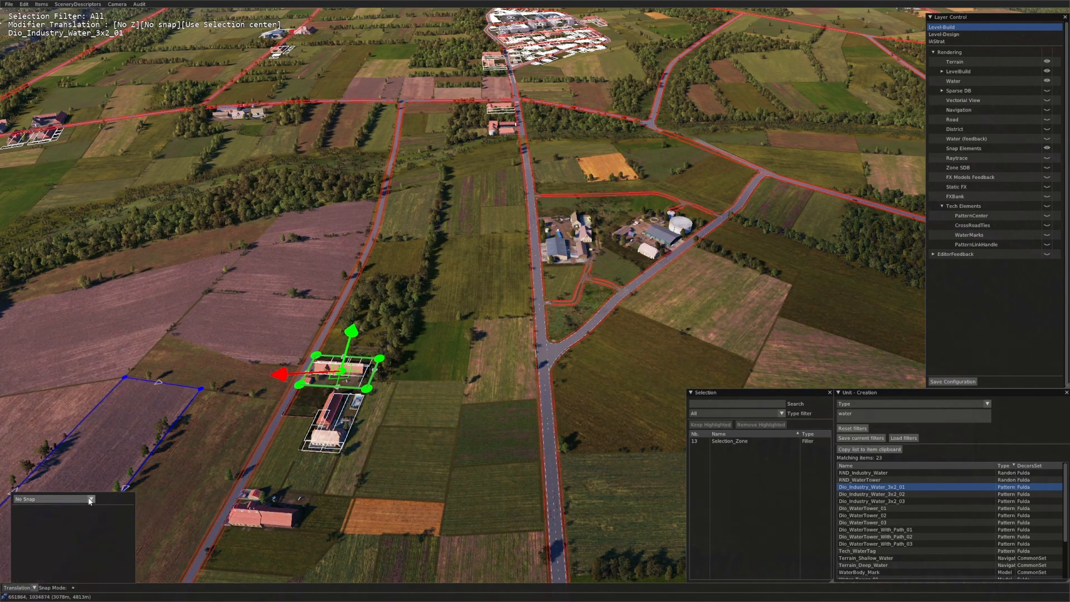
{"action": "left_click", "coordinate": [61, 524]}
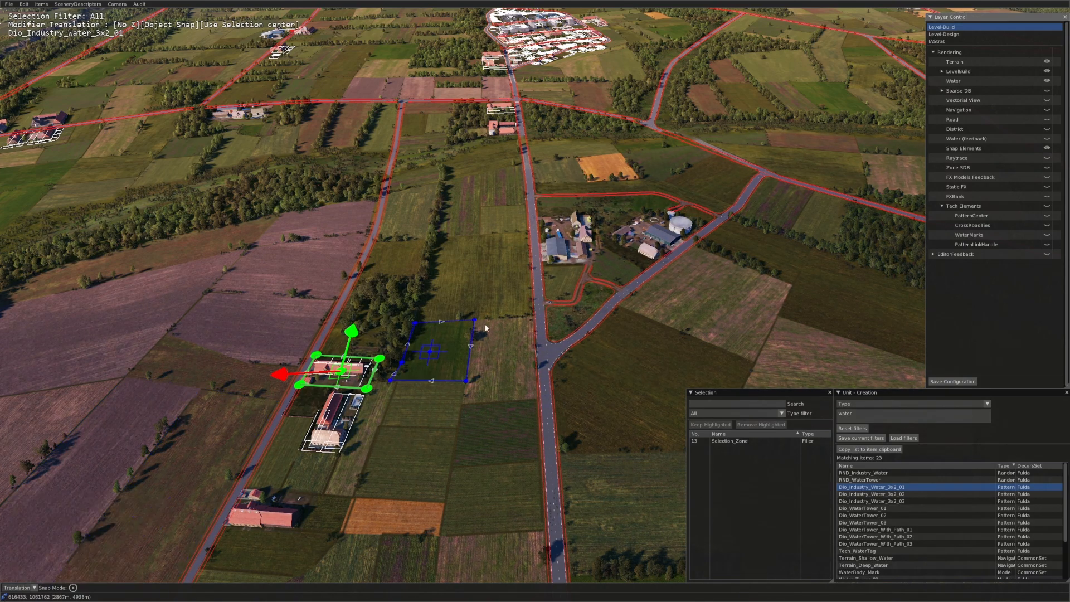
Step: Select the Selection_Zone around the farm compound beside the main road to check its snap outline
{"action": "key", "text": "Up"}
{"action": "left_click", "coordinate": [574, 283]}
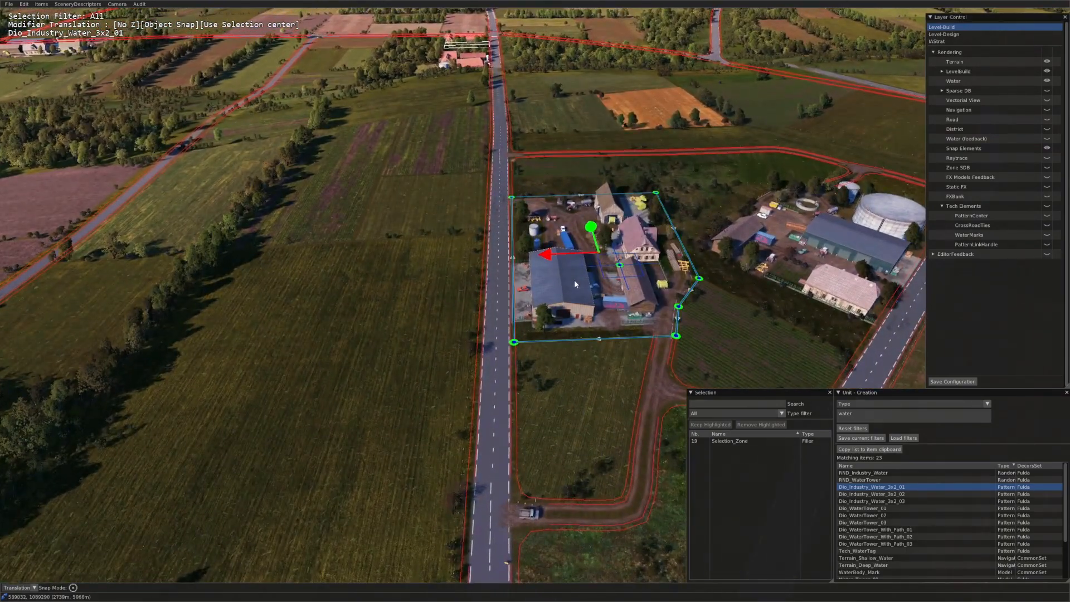
{"action": "scroll", "coordinate": [575, 283], "scroll_direction": "down", "scroll_amount": 5}
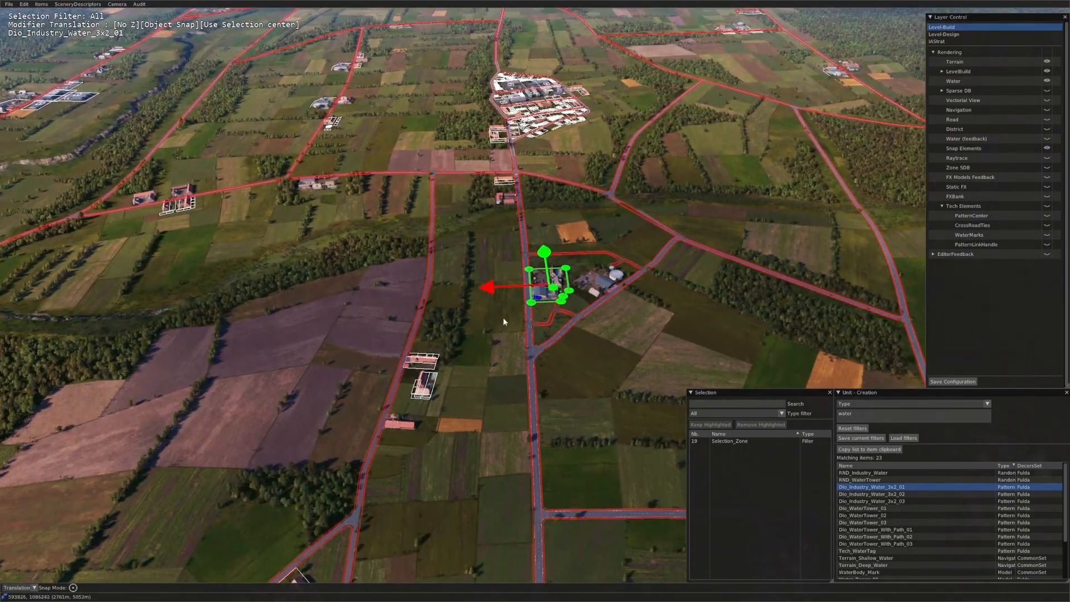
{"action": "key", "text": "Up"}
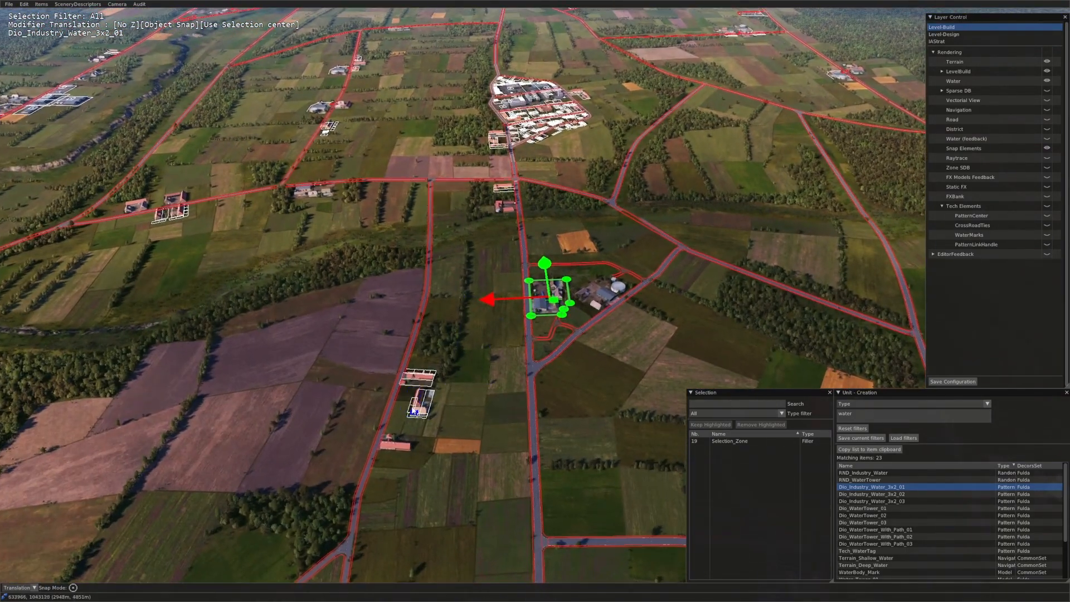
{"action": "key", "text": "Down"}
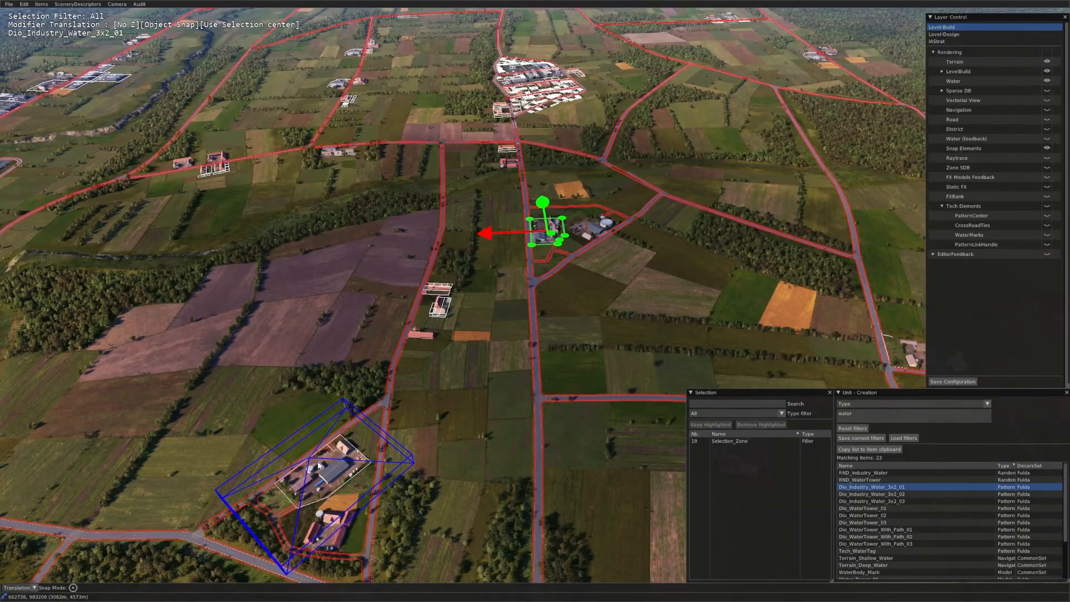
Step: Select the RND_Dio_Farm_MediumSize farm at the road fork and try moving it across the fields to snap against the main road
{"action": "left_click", "coordinate": [320, 466]}
{"action": "middle_click_drag", "start_coordinate": [320, 465], "coordinate": [473, 429]}
{"action": "scroll", "coordinate": [550, 402], "scroll_direction": "up", "scroll_amount": 5}
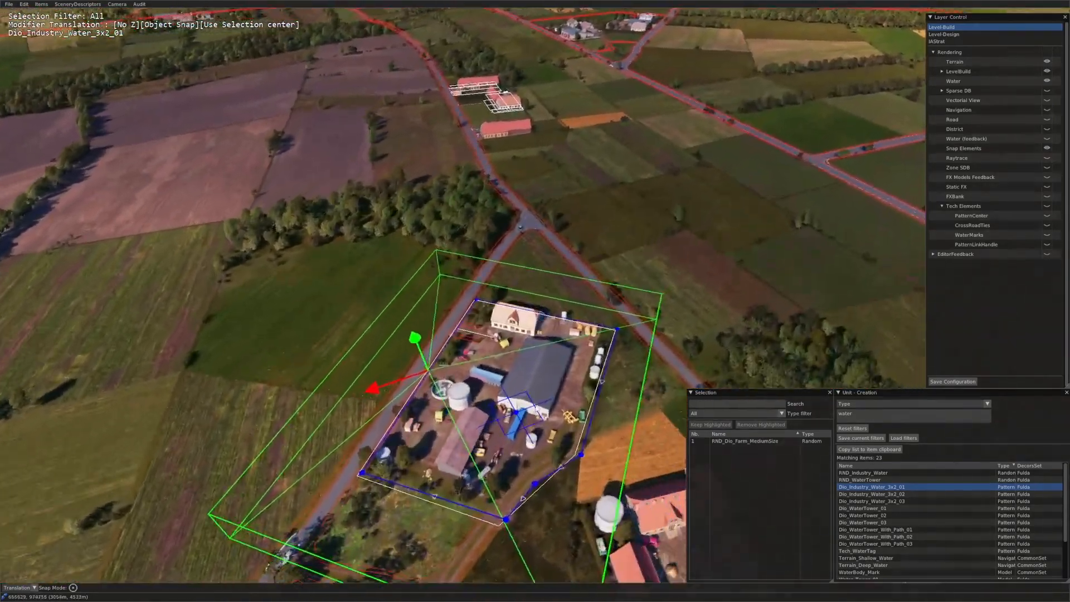
{"action": "left_click_drag", "start_coordinate": [501, 395], "coordinate": [679, 292]}
{"action": "key", "text": "Up"}
{"action": "key", "text": "Right"}
{"action": "middle_click_drag", "start_coordinate": [678, 293], "coordinate": [469, 345]}
{"action": "left_click_drag", "start_coordinate": [479, 351], "coordinate": [490, 411]}
{"action": "key", "text": "Down"}
{"action": "key", "text": "Right"}
{"action": "key", "text": "s"}
{"action": "key", "text": "d"}
{"action": "key", "text": "w"}
{"action": "key", "text": "ctrl+z"}
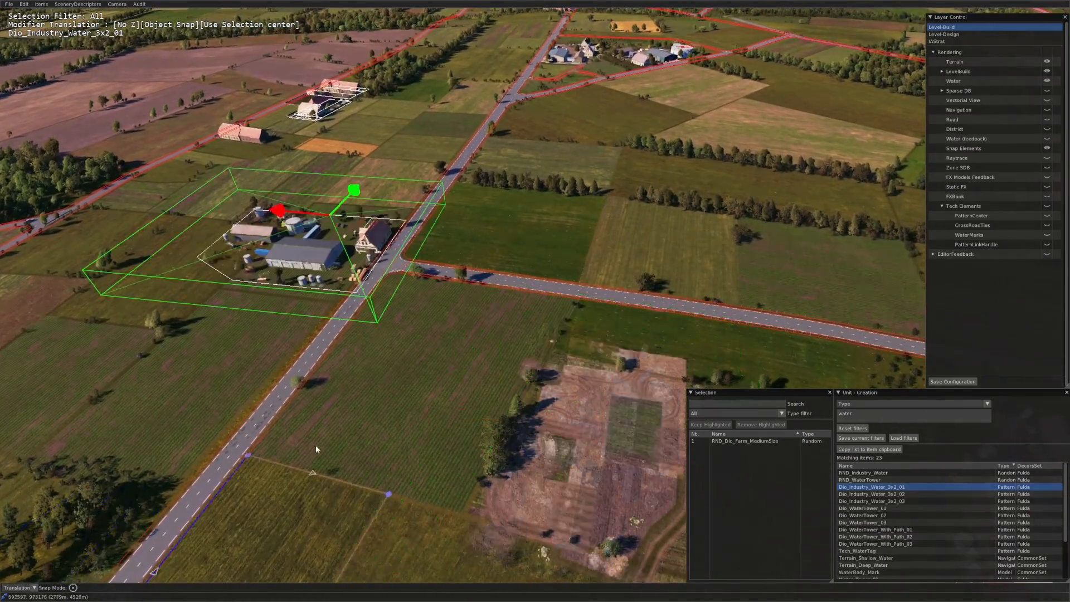
Step: Switch the modifier to Rotation and try turning the RND_Dio_Farm_MediumSize farm beside the main road junction
{"action": "middle_click_drag", "start_coordinate": [412, 402], "coordinate": [234, 446]}
{"action": "key", "text": "w"}
{"action": "key", "text": "a"}
{"action": "key", "text": "s"}
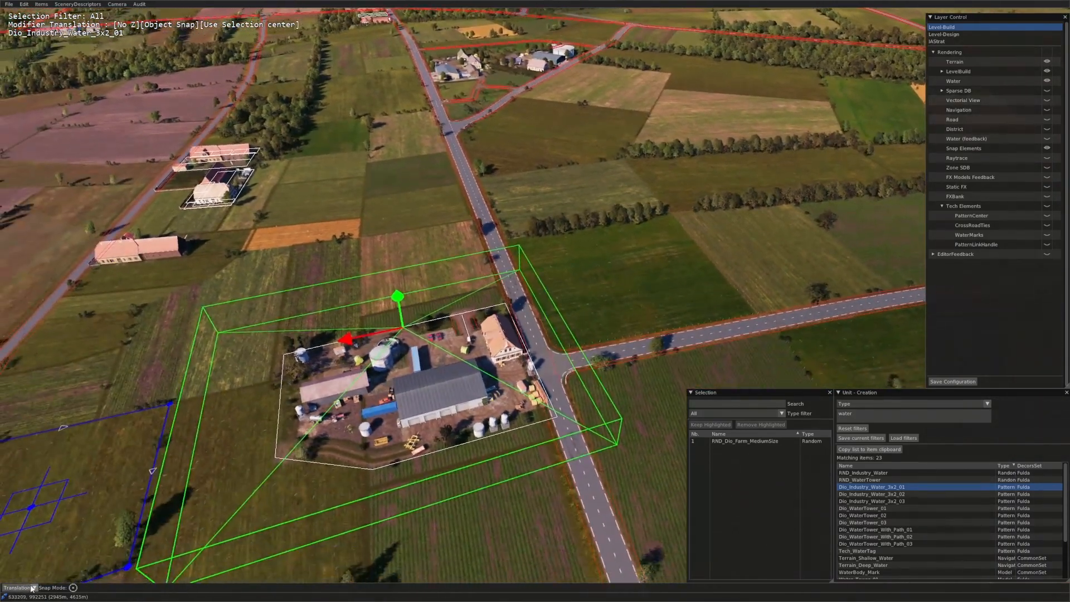
{"action": "left_click_drag", "start_coordinate": [485, 491], "coordinate": [195, 397]}
{"action": "key", "text": "a"}
{"action": "key", "text": "s"}
{"action": "left_click", "coordinate": [29, 587]}
{"action": "key", "text": "d"}
{"action": "key", "text": "w"}
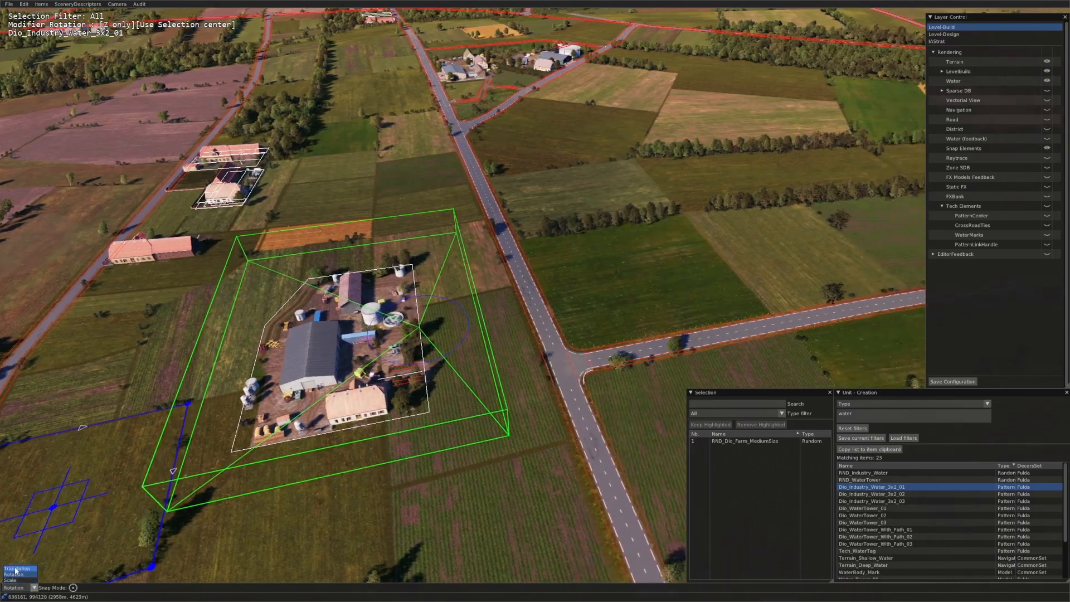
Step: Switch the modifier back to Translation and try moving the rotated farm against the main road's edge
{"action": "left_click", "coordinate": [20, 571]}
{"action": "middle_click_drag", "start_coordinate": [413, 425], "coordinate": [557, 384]}
{"action": "key", "text": "a"}
{"action": "key", "text": "w"}
{"action": "key", "text": "d"}
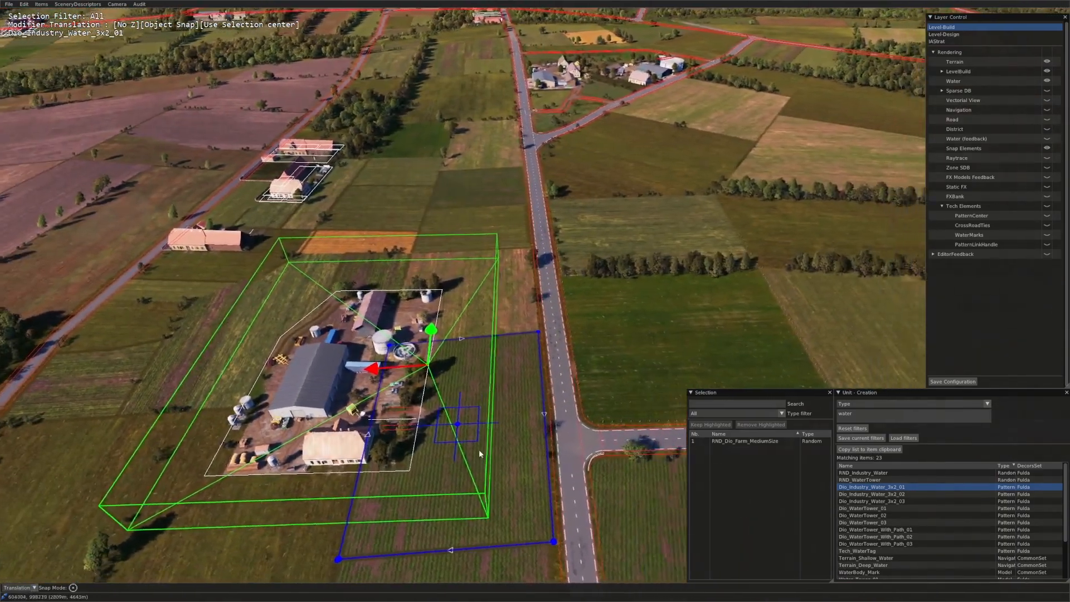
{"action": "key", "text": "s"}
{"action": "left_click_drag", "start_coordinate": [410, 504], "coordinate": [519, 428]}
Step: Select the group of fields, selection zones and ditch lines around the long roadside farmhouse
{"action": "scroll", "coordinate": [359, 488], "scroll_direction": "down", "scroll_amount": 4}
{"action": "scroll", "coordinate": [359, 488], "scroll_direction": "down", "scroll_amount": 2}
{"action": "scroll", "coordinate": [539, 307], "scroll_direction": "up", "scroll_amount": 5}
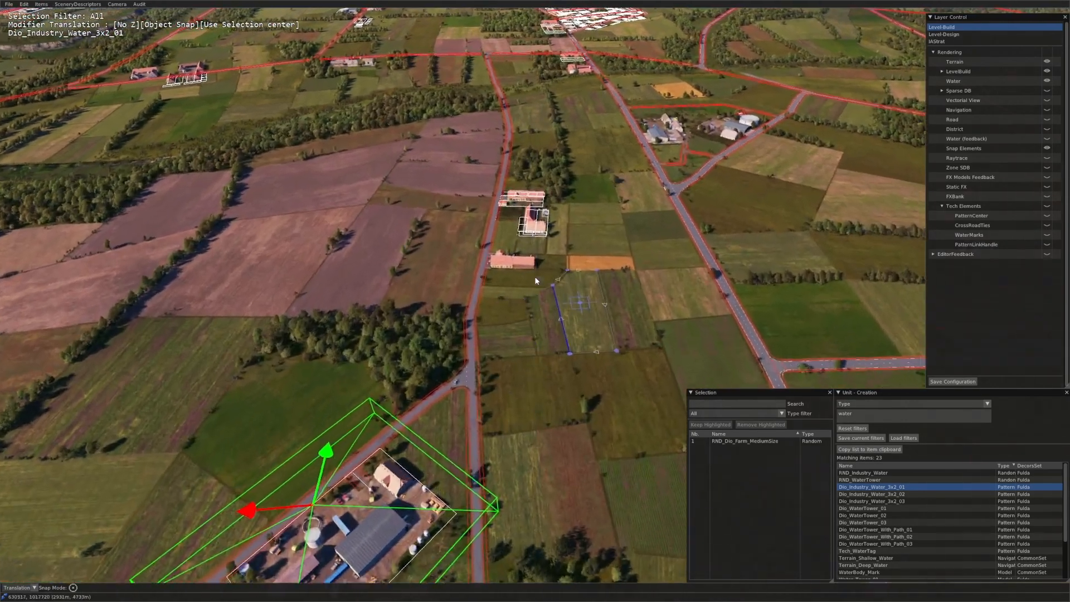
{"action": "scroll", "coordinate": [539, 304], "scroll_direction": "up", "scroll_amount": 3}
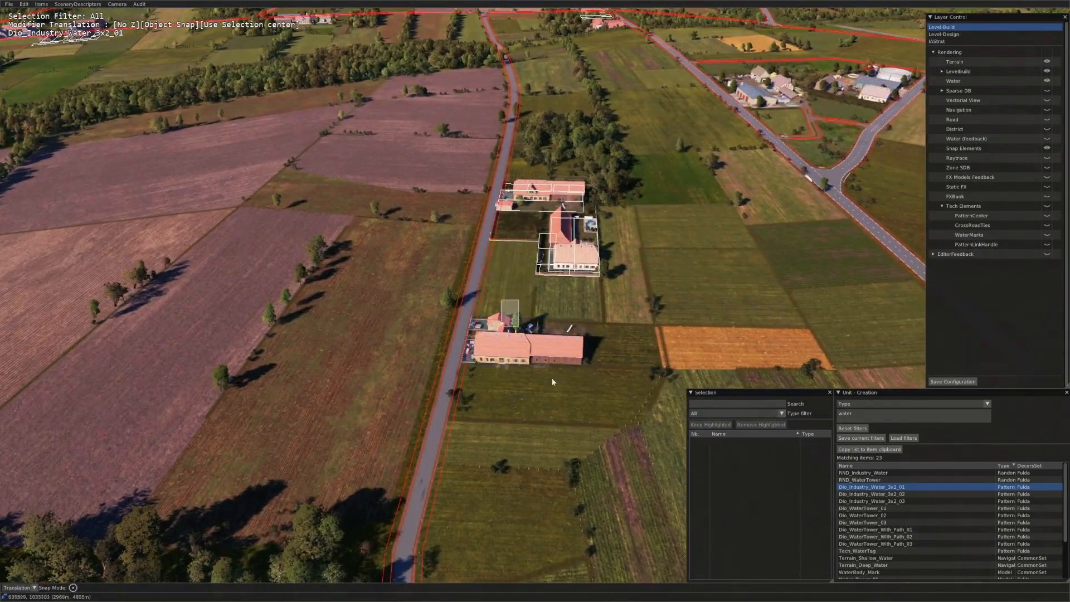
{"action": "left_click", "coordinate": [549, 370]}
{"action": "left_click_drag", "start_coordinate": [569, 396], "coordinate": [569, 422]}
{"action": "scroll", "coordinate": [472, 457], "scroll_direction": "up", "scroll_amount": 5}
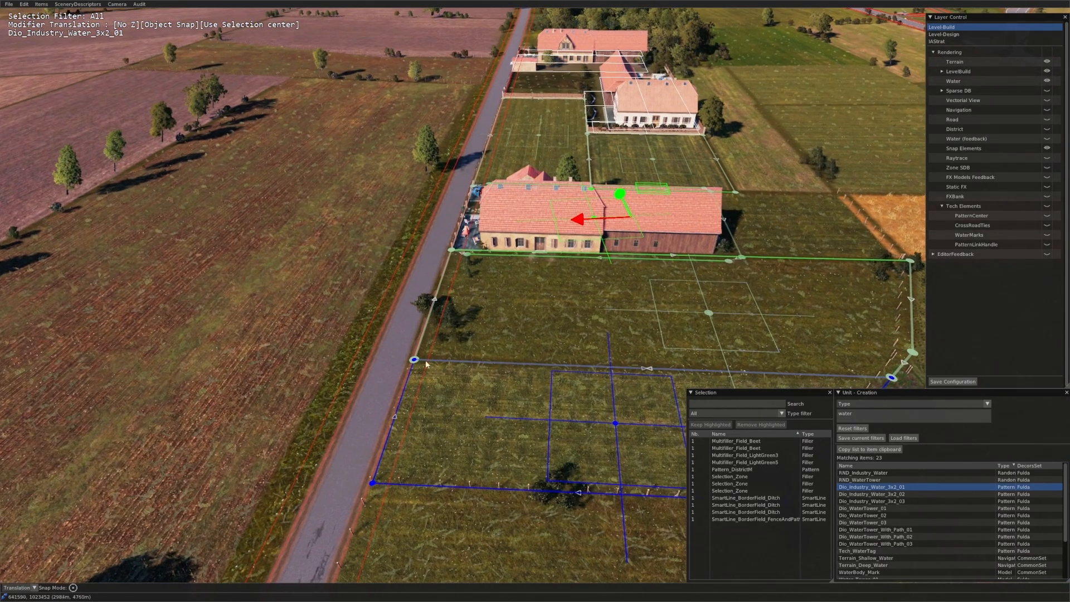
Step: Move the roadside corner of the Multifiller_Field_LightGreen5 field, snapping it onto points of the neighbouring fields and back towards the road
{"action": "left_click", "coordinate": [412, 361]}
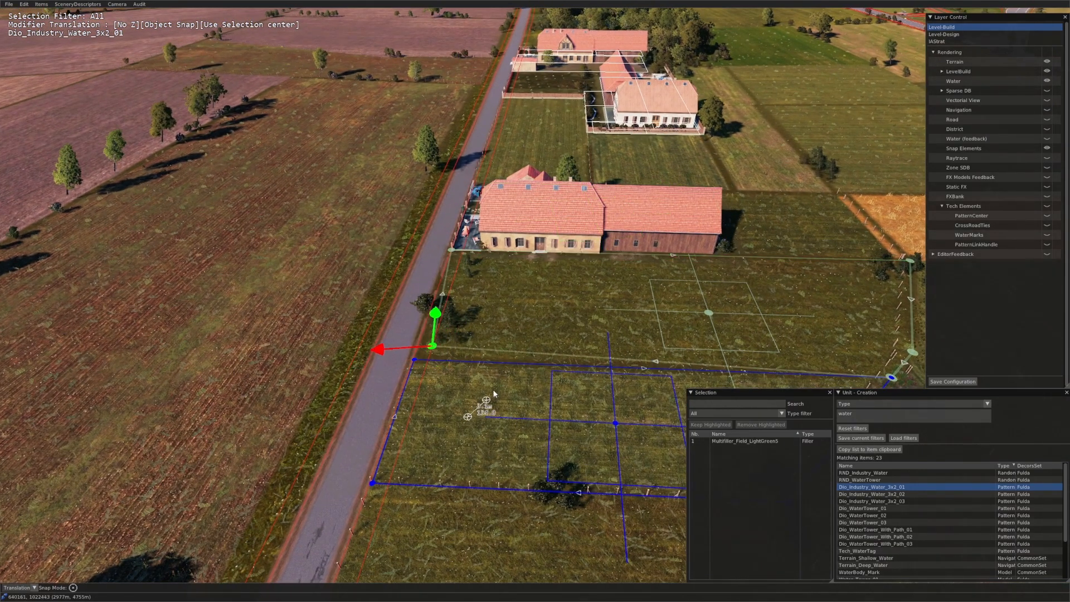
{"action": "left_click_drag", "start_coordinate": [495, 411], "coordinate": [497, 381]}
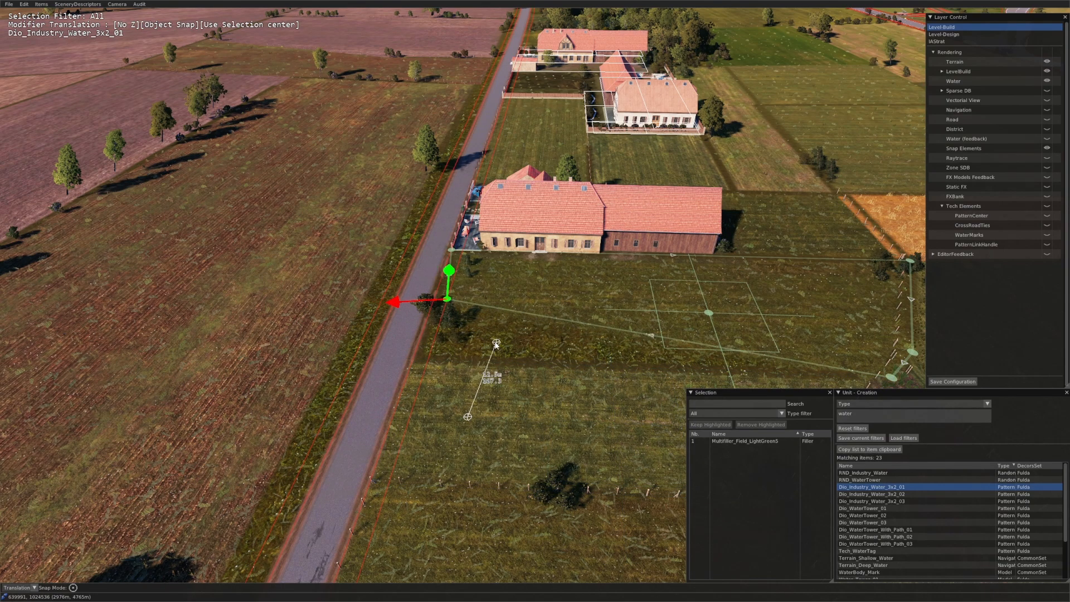
{"action": "left_click_drag", "start_coordinate": [477, 363], "coordinate": [466, 424]}
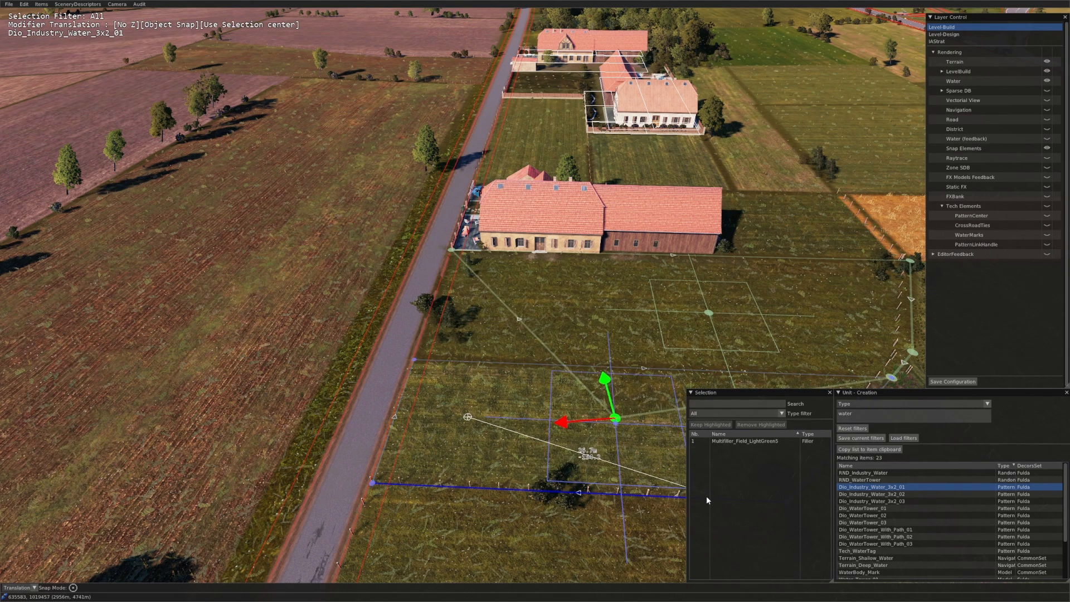
{"action": "left_click_drag", "start_coordinate": [707, 500], "coordinate": [675, 486]}
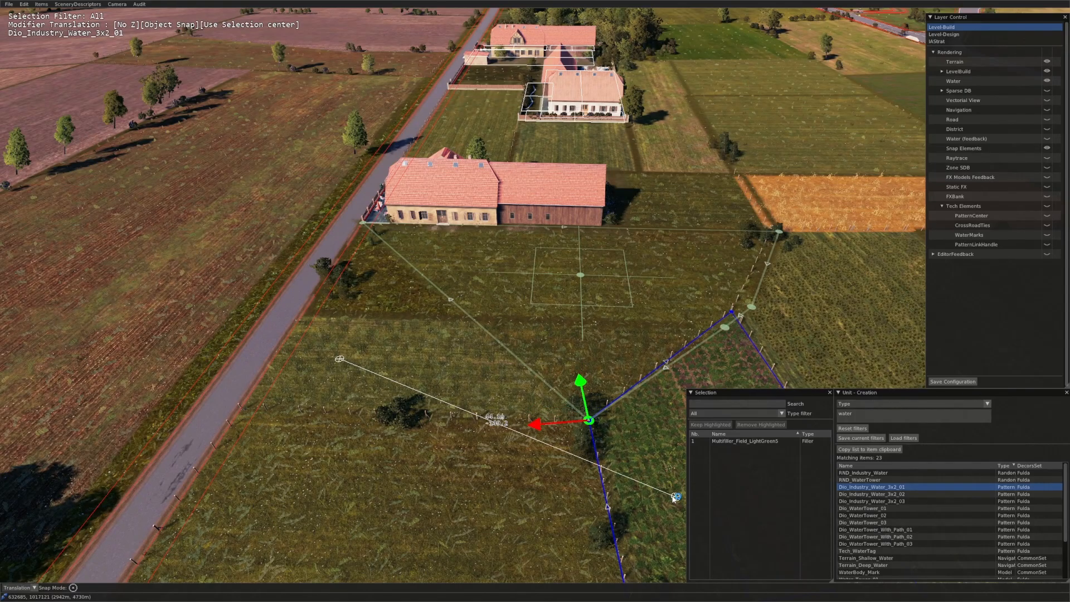
{"action": "left_click_drag", "start_coordinate": [518, 447], "coordinate": [384, 350]}
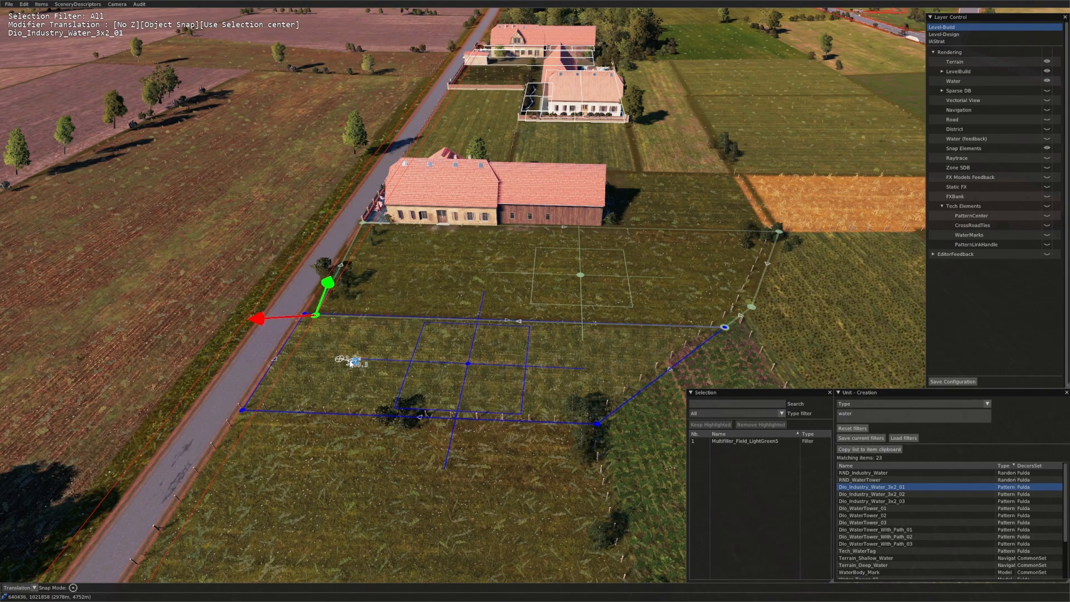
Step: Examine the snap outlines of roads, fields and town buildings across the whole map
{"action": "scroll", "coordinate": [352, 361], "scroll_direction": "down", "scroll_amount": 5}
{"action": "left_click", "coordinate": [415, 363]}
{"action": "key", "text": "Up"}
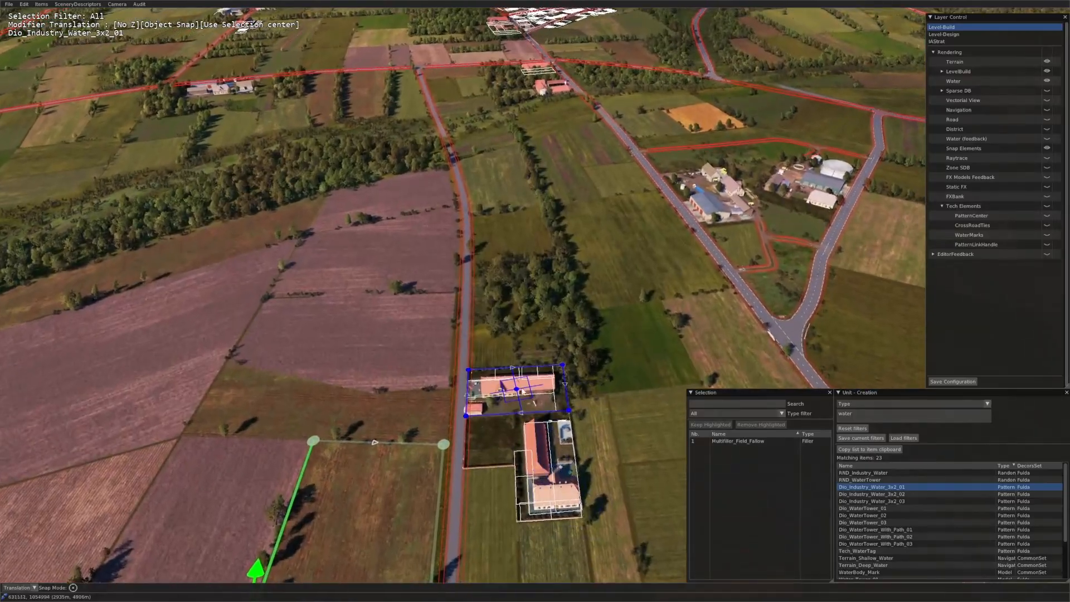
{"action": "scroll", "coordinate": [444, 289], "scroll_direction": "down", "scroll_amount": 4}
{"action": "scroll", "coordinate": [462, 312], "scroll_direction": "up", "scroll_amount": 8}
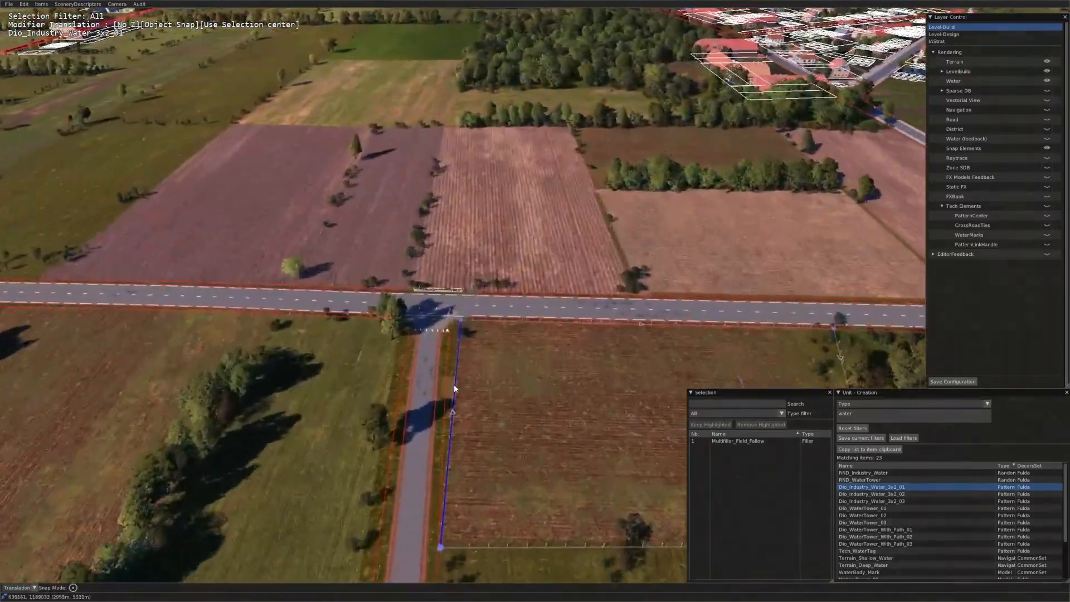
{"action": "scroll", "coordinate": [511, 344], "scroll_direction": "down", "scroll_amount": 6}
{"action": "middle_click_drag", "start_coordinate": [702, 170], "coordinate": [492, 365]}
{"action": "scroll", "coordinate": [491, 364], "scroll_direction": "up", "scroll_amount": 4}
{"action": "scroll", "coordinate": [491, 363], "scroll_direction": "up", "scroll_amount": 5}
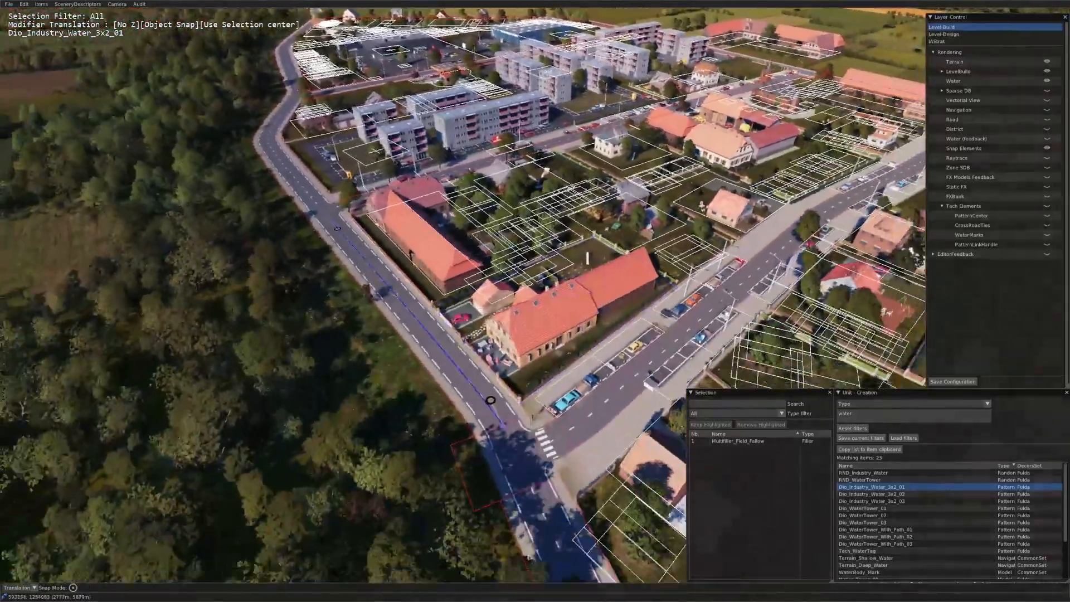
{"action": "scroll", "coordinate": [538, 396], "scroll_direction": "down", "scroll_amount": 10}
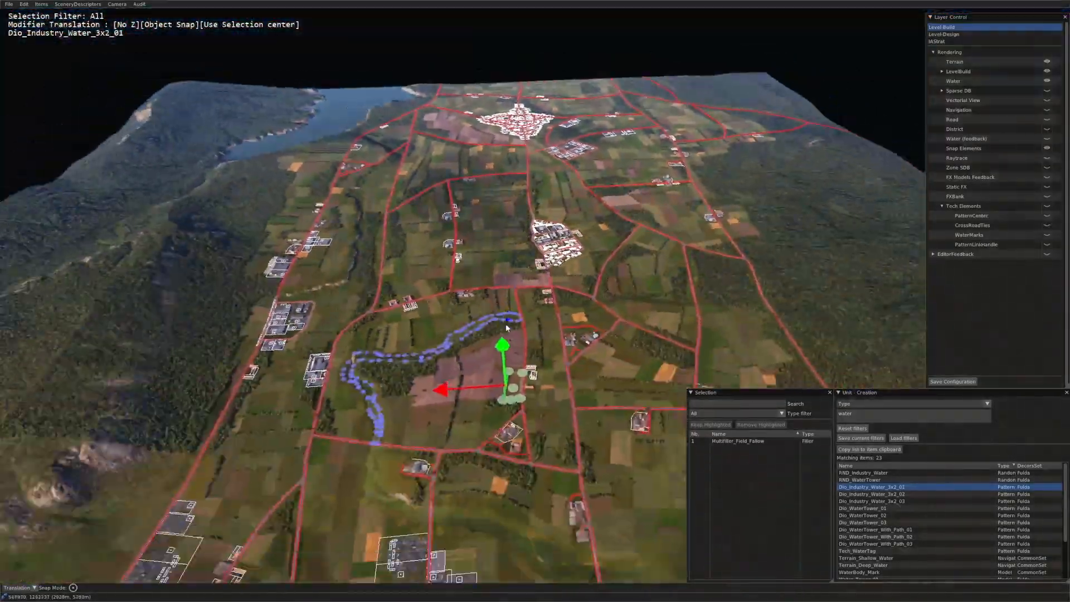
{"action": "middle_click_drag", "start_coordinate": [491, 490], "coordinate": [476, 378]}
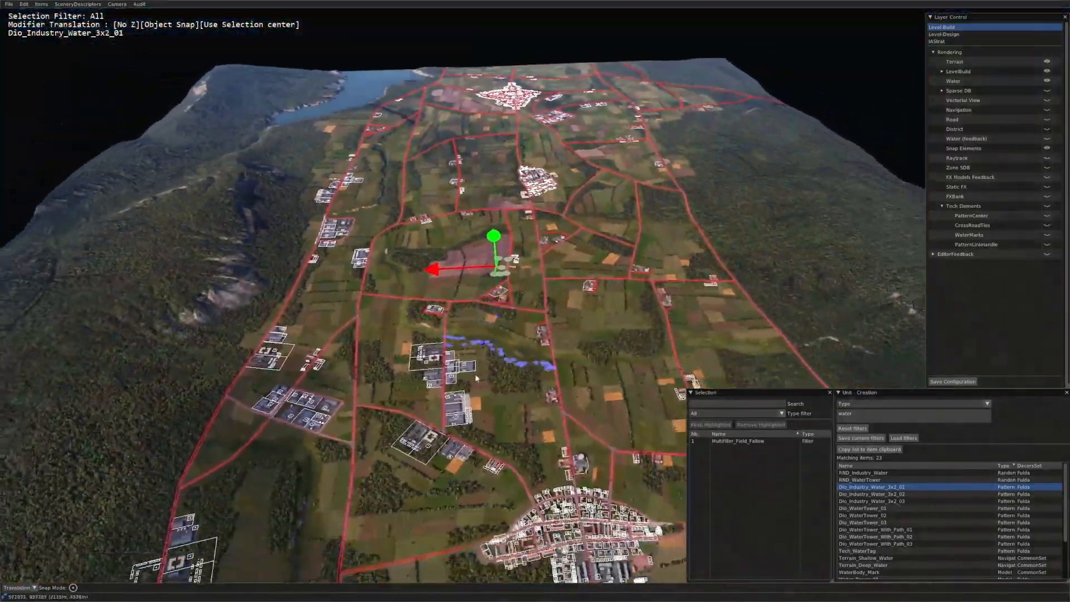
Step: Hide the Snap Elements layer and show the Raytrace layer over the farmland
{"action": "left_click", "coordinate": [1047, 148]}
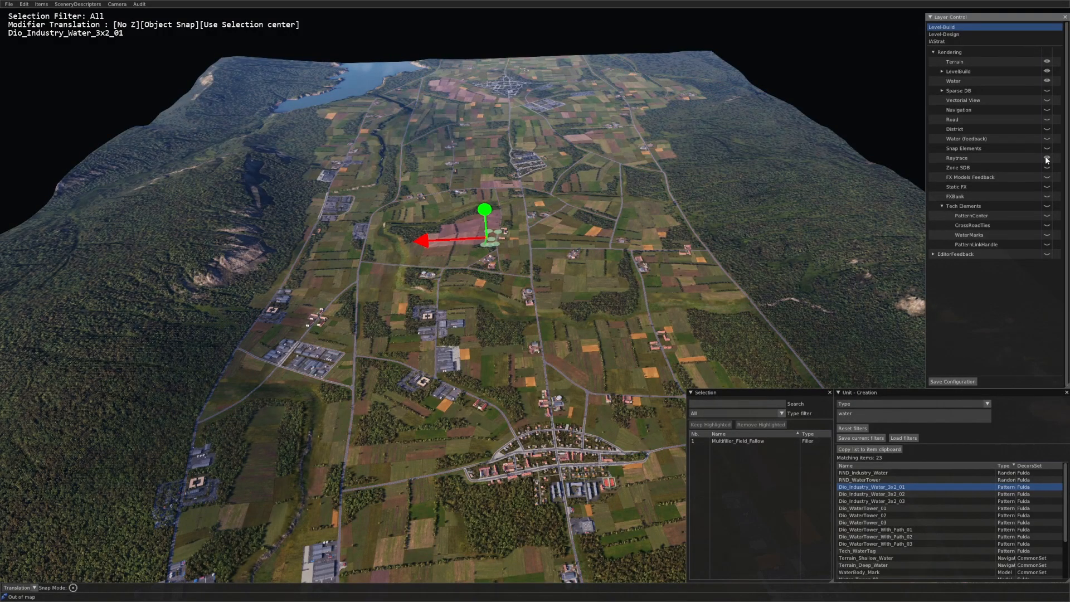
{"action": "scroll", "coordinate": [687, 304], "scroll_direction": "up", "scroll_amount": 10}
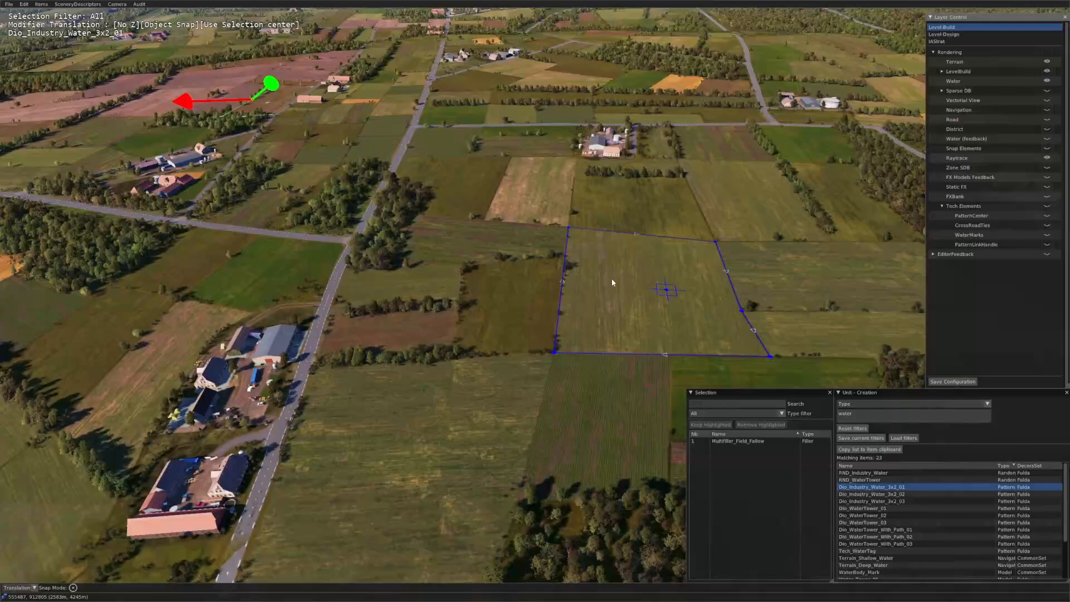
{"action": "left_click", "coordinate": [611, 278]}
{"action": "middle_click_drag", "start_coordinate": [611, 279], "coordinate": [641, 273]}
{"action": "scroll", "coordinate": [579, 288], "scroll_direction": "down", "scroll_amount": 10}
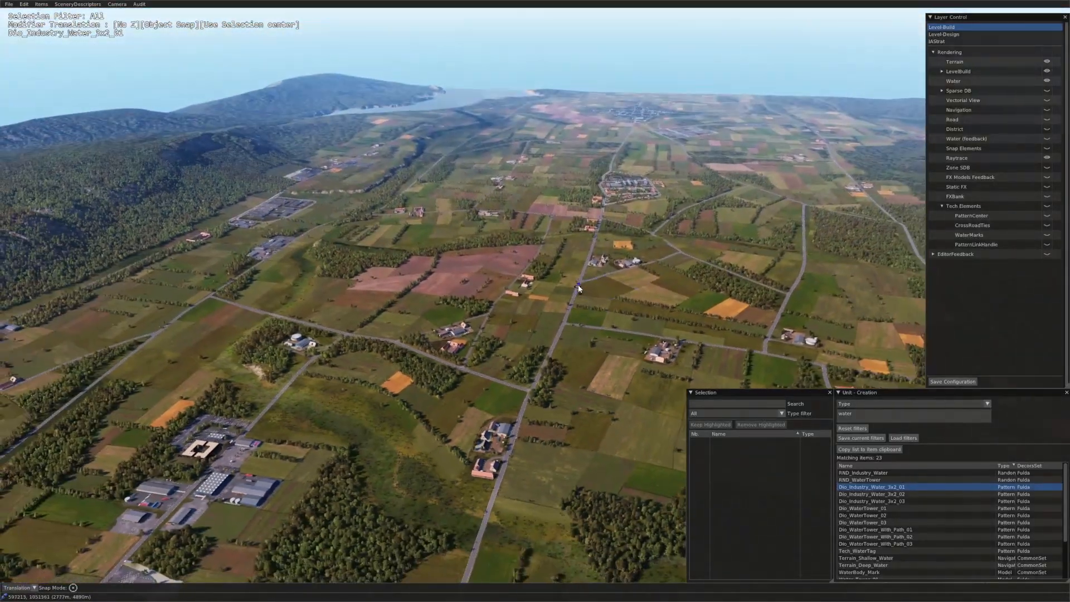
Step: Replace the visible Raytrace layer with the Zone SDB layer and inspect its marked zones along the road by the forest
{"action": "middle_click_drag", "start_coordinate": [456, 275], "coordinate": [503, 286]}
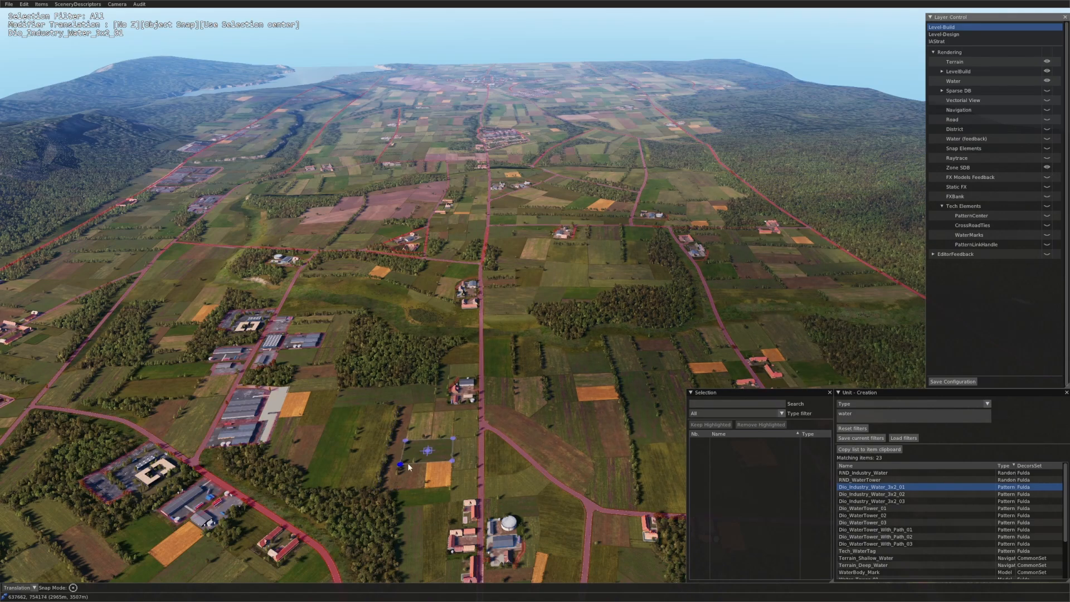
{"action": "scroll", "coordinate": [278, 498], "scroll_direction": "up", "scroll_amount": 4}
{"action": "middle_click_drag", "start_coordinate": [288, 500], "coordinate": [256, 501]}
{"action": "scroll", "coordinate": [350, 393], "scroll_direction": "up", "scroll_amount": 6}
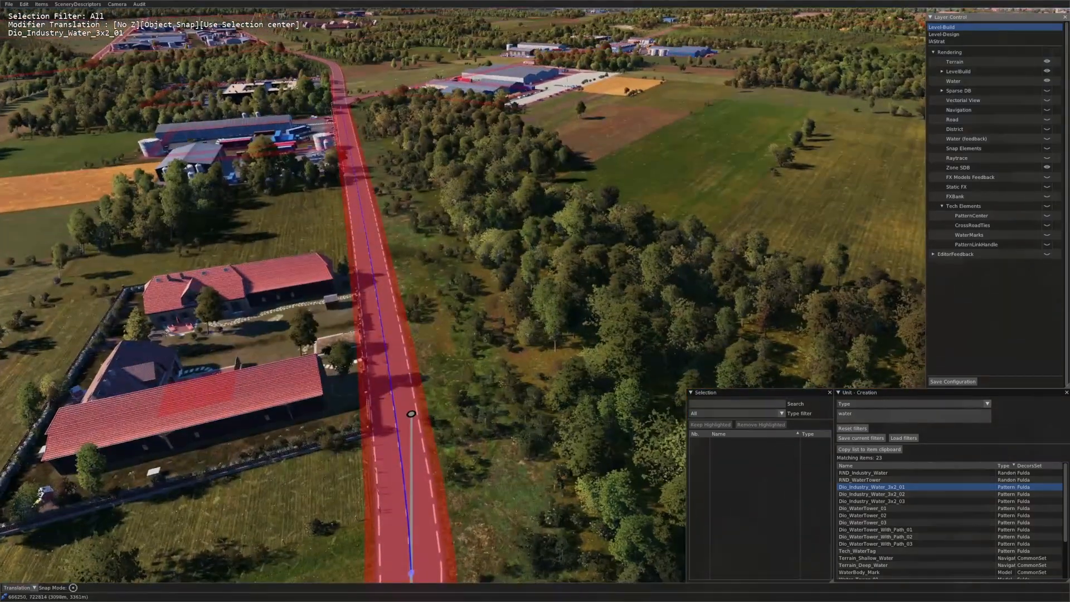
{"action": "middle_click_drag", "start_coordinate": [411, 414], "coordinate": [479, 502]}
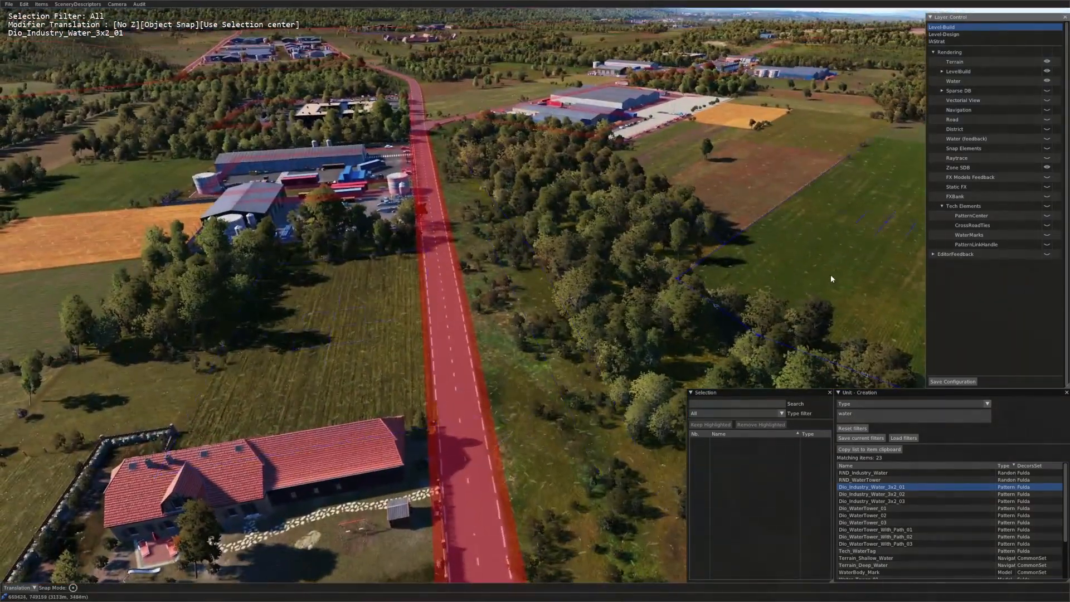
{"action": "scroll", "coordinate": [429, 350], "scroll_direction": "up", "scroll_amount": 5}
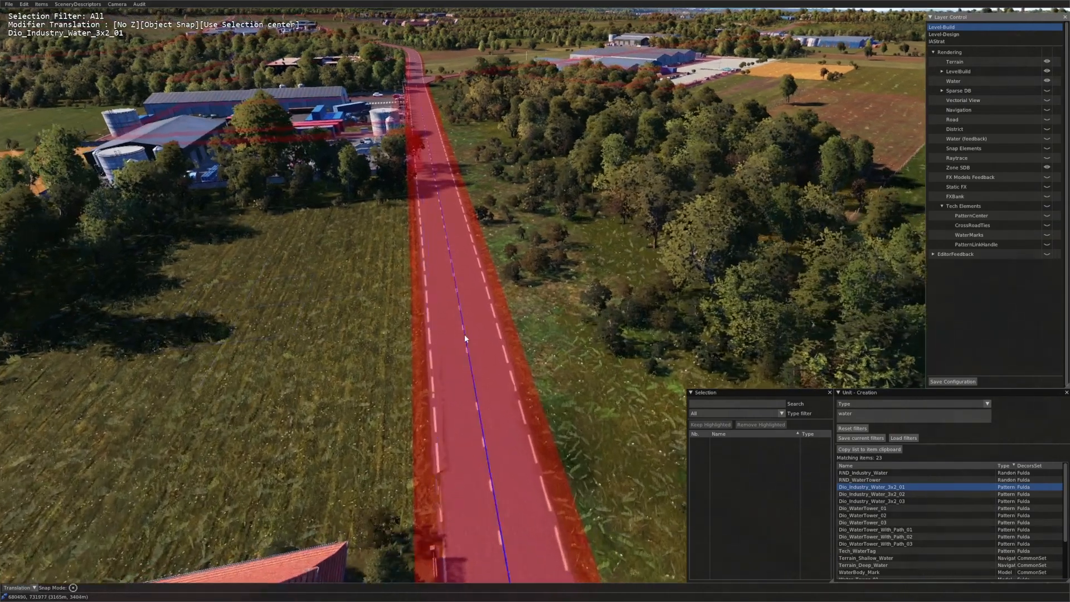
Step: Select the MultiLine_RoadBitumen road line running past the industrial site
{"action": "left_click", "coordinate": [470, 334]}
{"action": "middle_click_drag", "start_coordinate": [470, 335], "coordinate": [474, 502]}
{"action": "scroll", "coordinate": [474, 362], "scroll_direction": "down", "scroll_amount": 5}
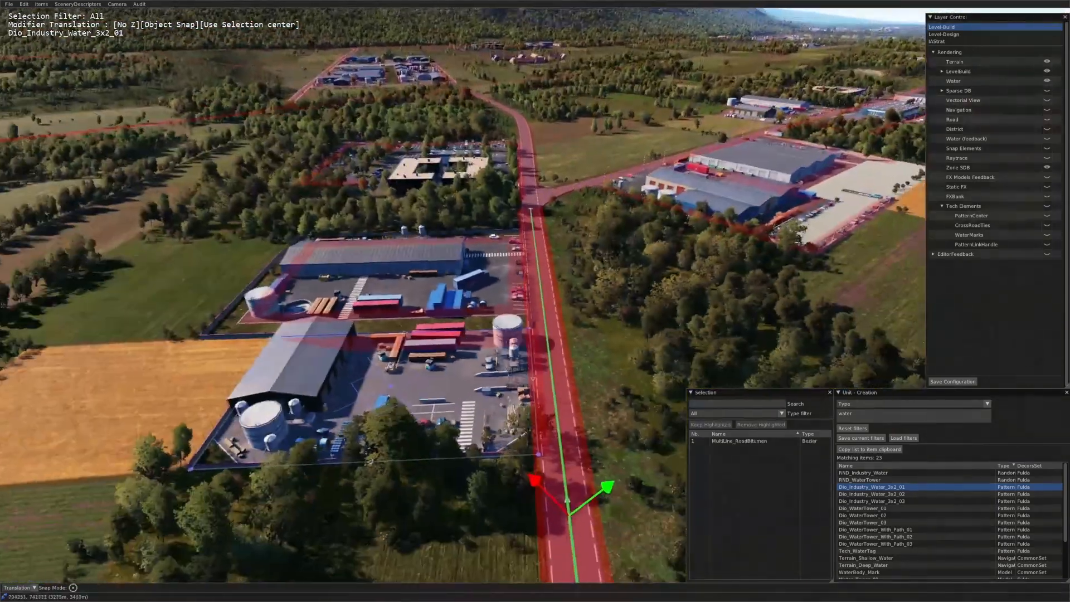
Step: Examine the red zone overlay and Sparse DB layers along the roads, industrial sites and surrounding fields
{"action": "scroll", "coordinate": [473, 334], "scroll_direction": "up", "scroll_amount": 4}
{"action": "middle_click_drag", "start_coordinate": [473, 362], "coordinate": [529, 367]}
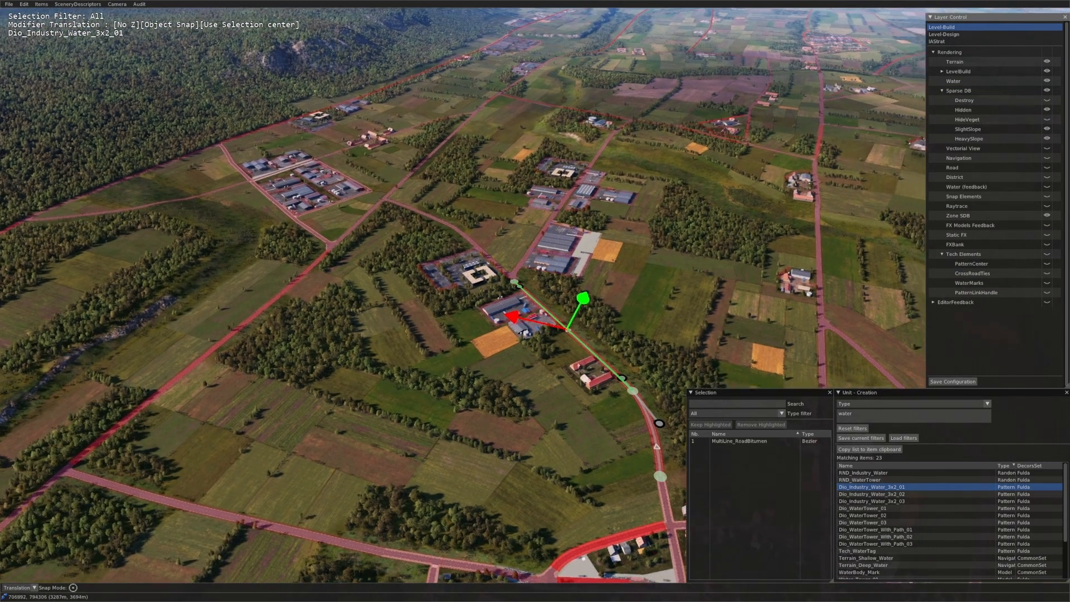
{"action": "middle_click_drag", "start_coordinate": [463, 278], "coordinate": [635, 401]}
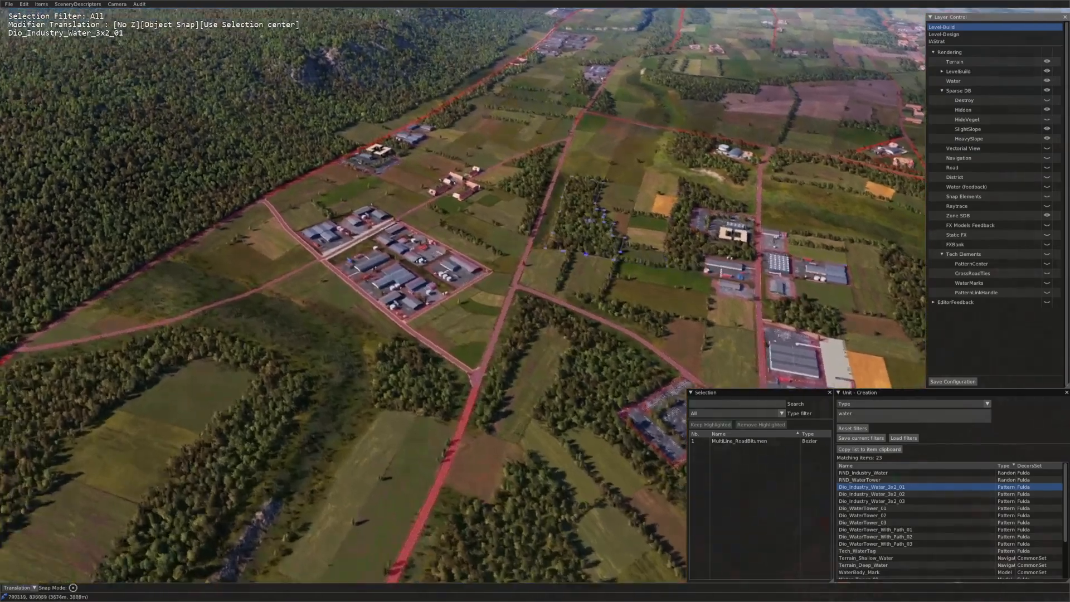
{"action": "middle_click_drag", "start_coordinate": [501, 223], "coordinate": [601, 262]}
{"action": "scroll", "coordinate": [394, 260], "scroll_direction": "up", "scroll_amount": 4}
{"action": "middle_click_drag", "start_coordinate": [393, 260], "coordinate": [418, 254]}
{"action": "scroll", "coordinate": [431, 266], "scroll_direction": "up", "scroll_amount": 5}
{"action": "scroll", "coordinate": [418, 254], "scroll_direction": "down", "scroll_amount": 4}
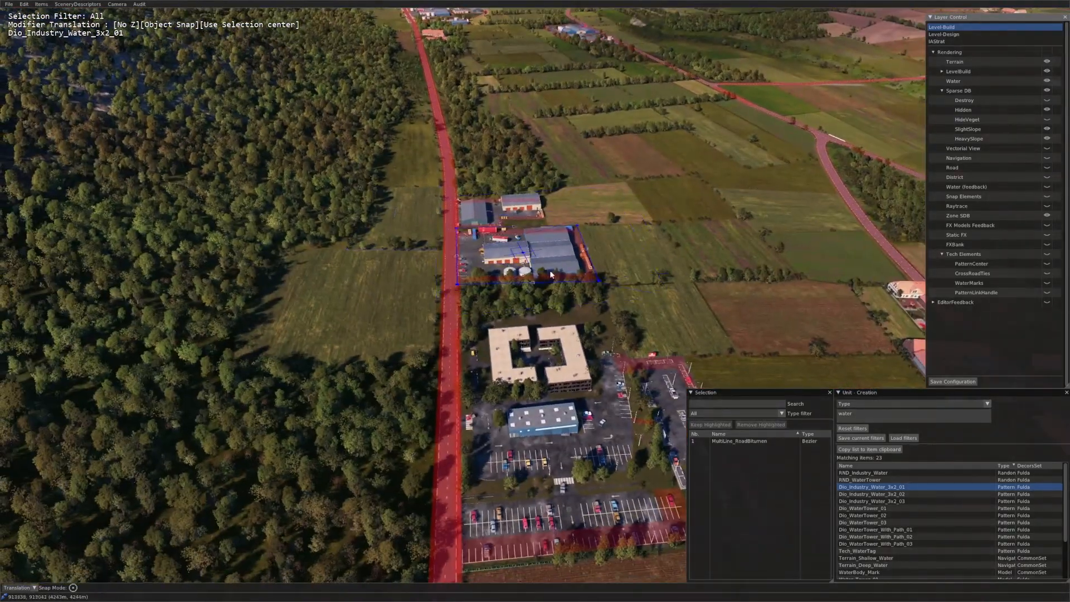
{"action": "key", "text": "Right"}
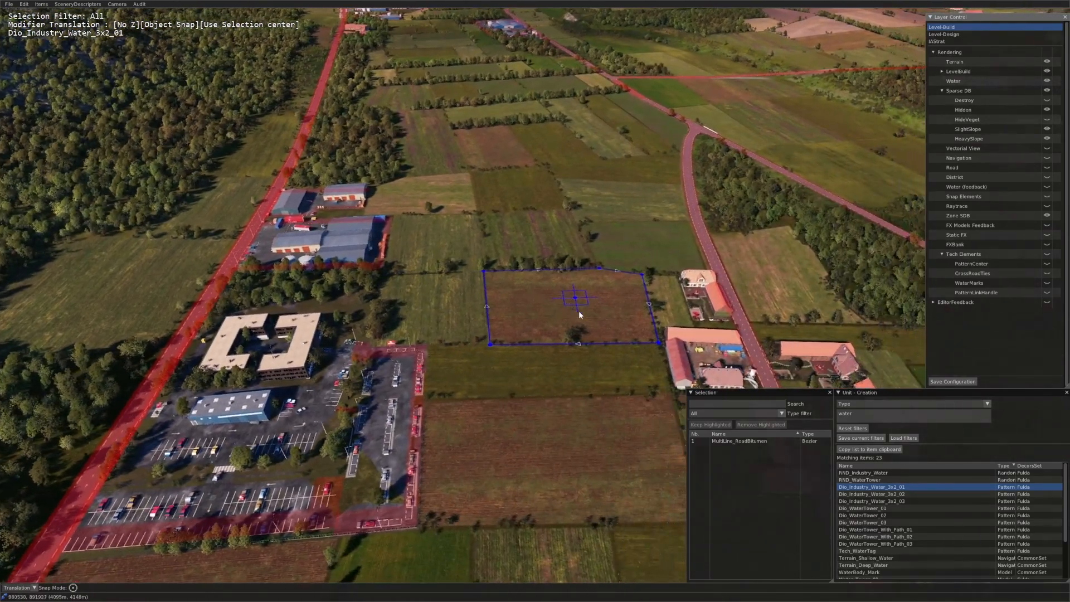
{"action": "scroll", "coordinate": [400, 509], "scroll_direction": "up", "scroll_amount": 4}
{"action": "scroll", "coordinate": [470, 451], "scroll_direction": "down", "scroll_amount": 6}
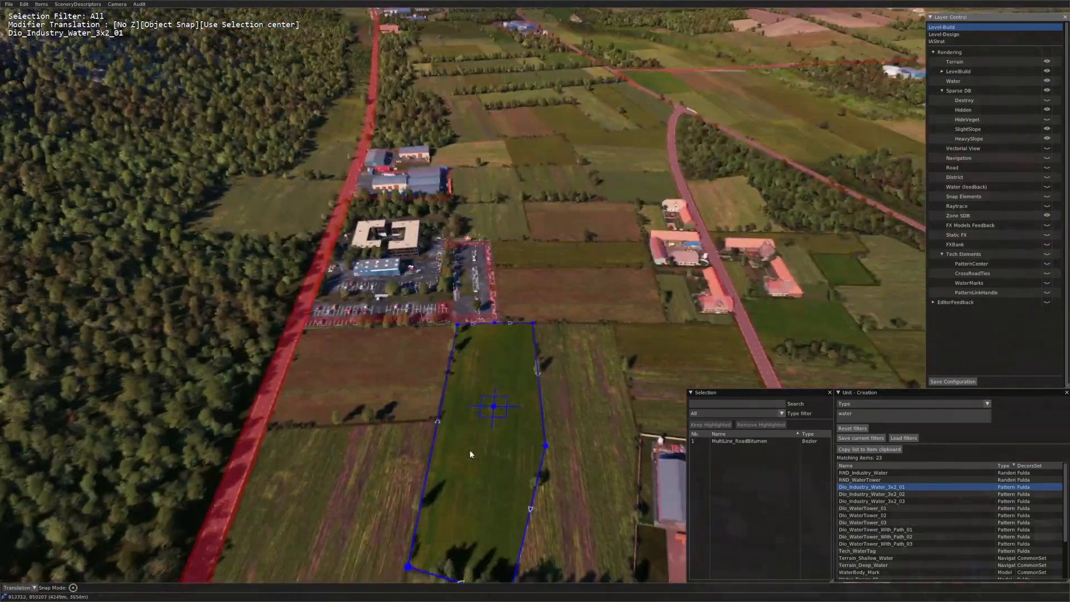
{"action": "scroll", "coordinate": [469, 454], "scroll_direction": "up", "scroll_amount": 5}
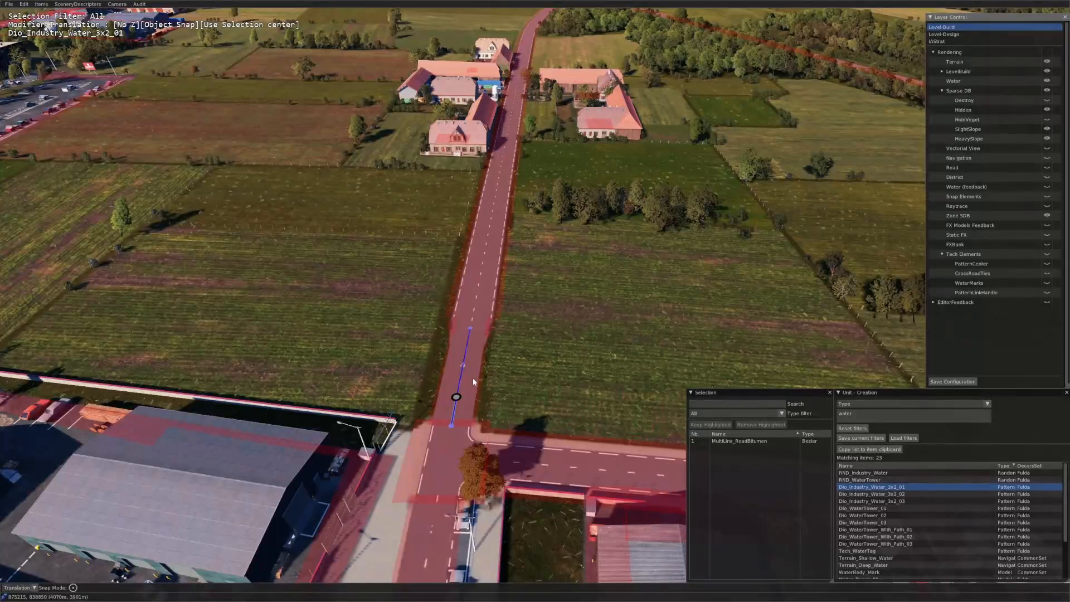
Step: Examine up close how the zone overlay covers the industrial park, the car parks and the roadside warehouses
{"action": "key", "text": "Down"}
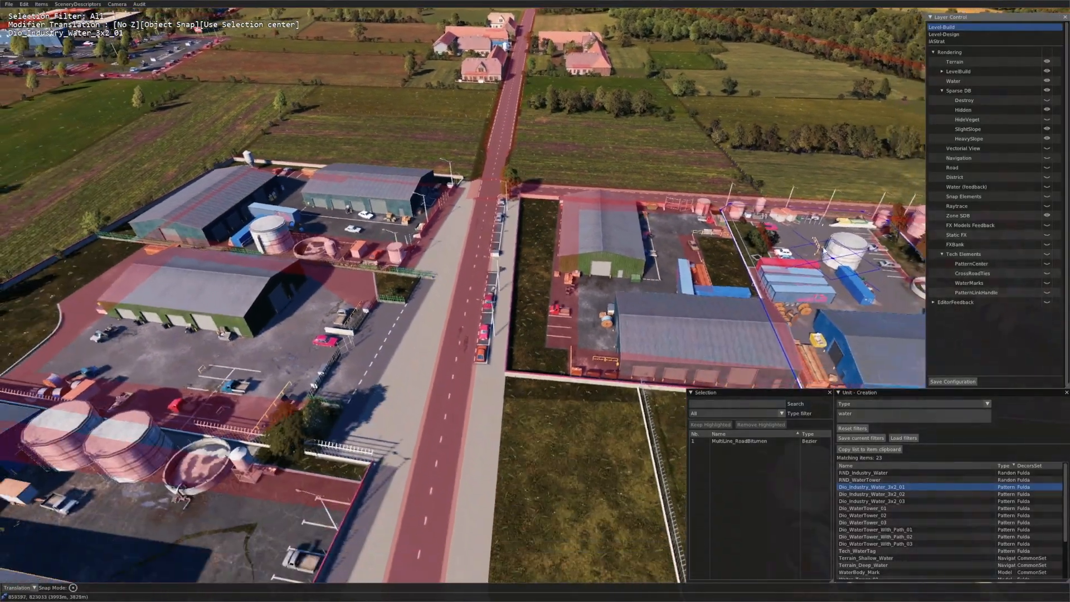
{"action": "scroll", "coordinate": [517, 297], "scroll_direction": "down", "scroll_amount": 5}
{"action": "scroll", "coordinate": [506, 310], "scroll_direction": "up", "scroll_amount": 3}
{"action": "scroll", "coordinate": [506, 309], "scroll_direction": "up", "scroll_amount": 6}
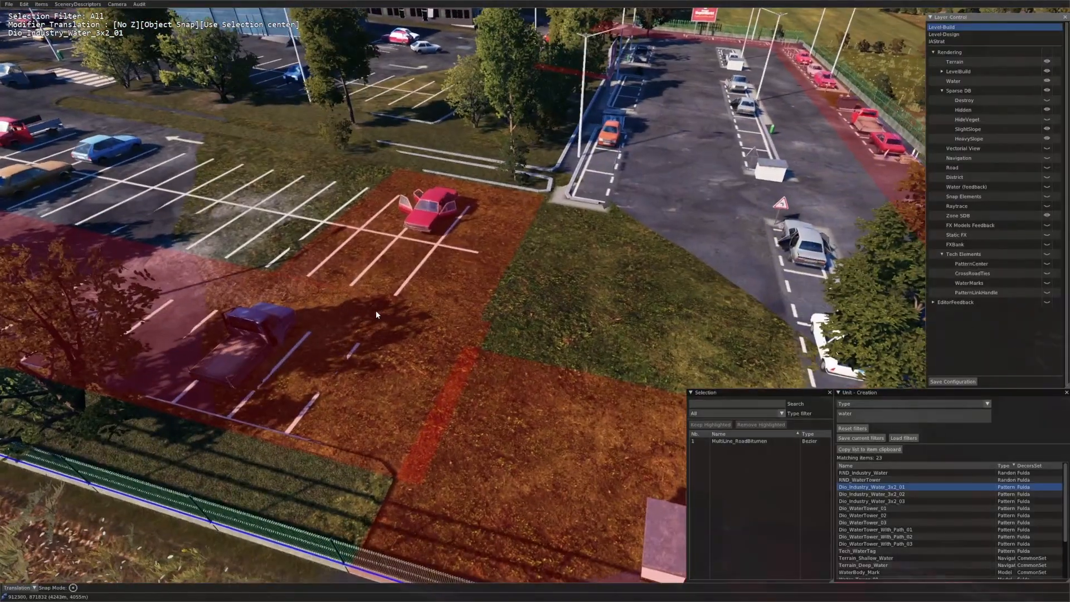
{"action": "scroll", "coordinate": [376, 309], "scroll_direction": "down", "scroll_amount": 6}
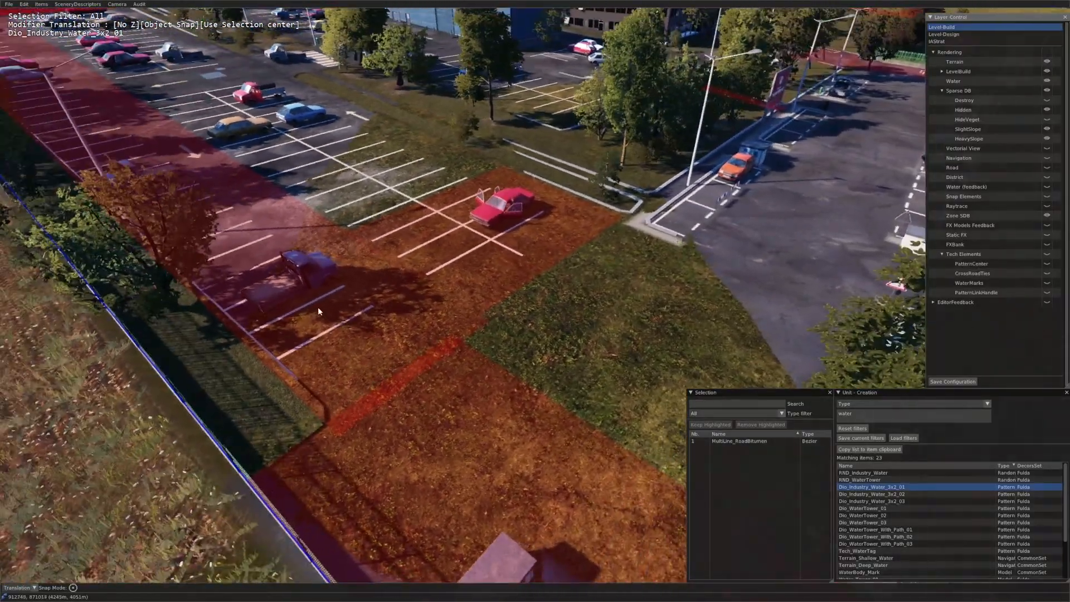
{"action": "scroll", "coordinate": [436, 395], "scroll_direction": "up", "scroll_amount": 4}
{"action": "middle_click_drag", "start_coordinate": [436, 396], "coordinate": [511, 397]}
{"action": "key", "text": "Down"}
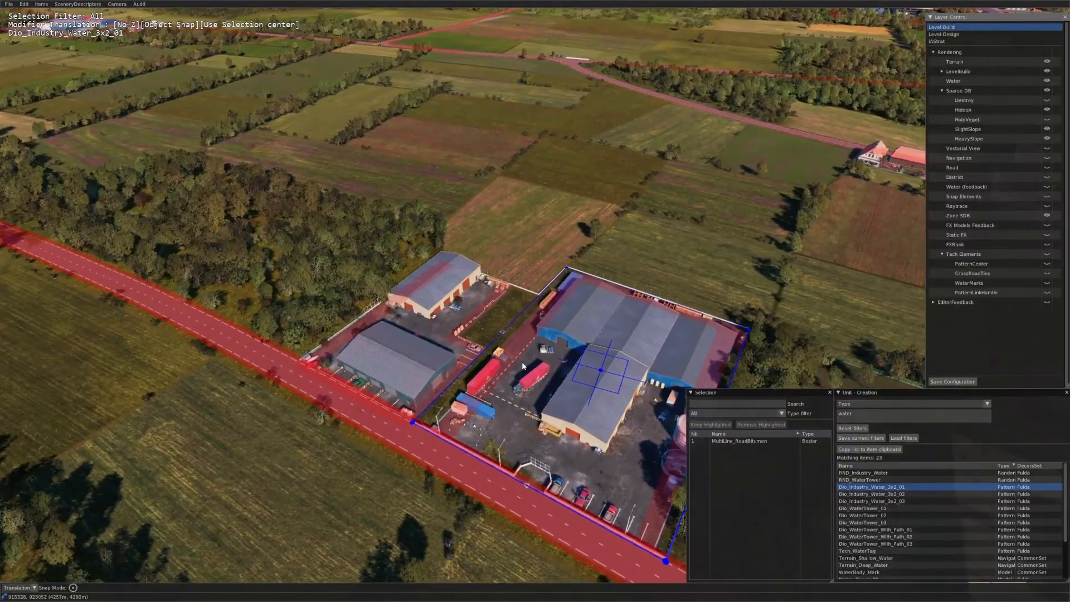
{"action": "key", "text": "Right"}
Step: Switch the Zone SDB layer off, show the HideVeget and Destroy layers, and switch Zone SDB back on
{"action": "left_click", "coordinate": [1048, 215]}
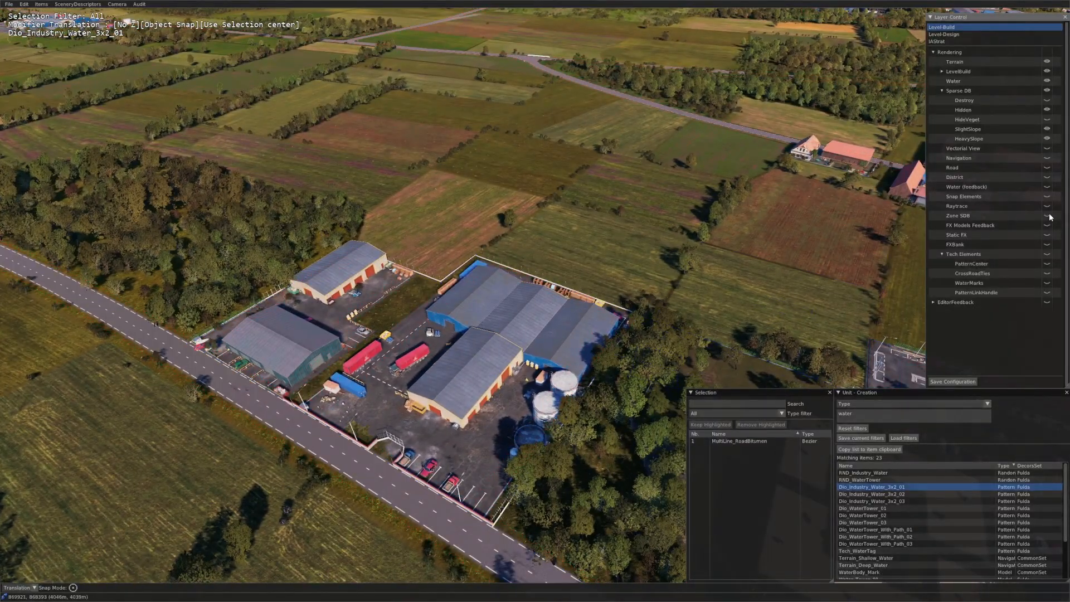
{"action": "left_click", "coordinate": [1047, 119]}
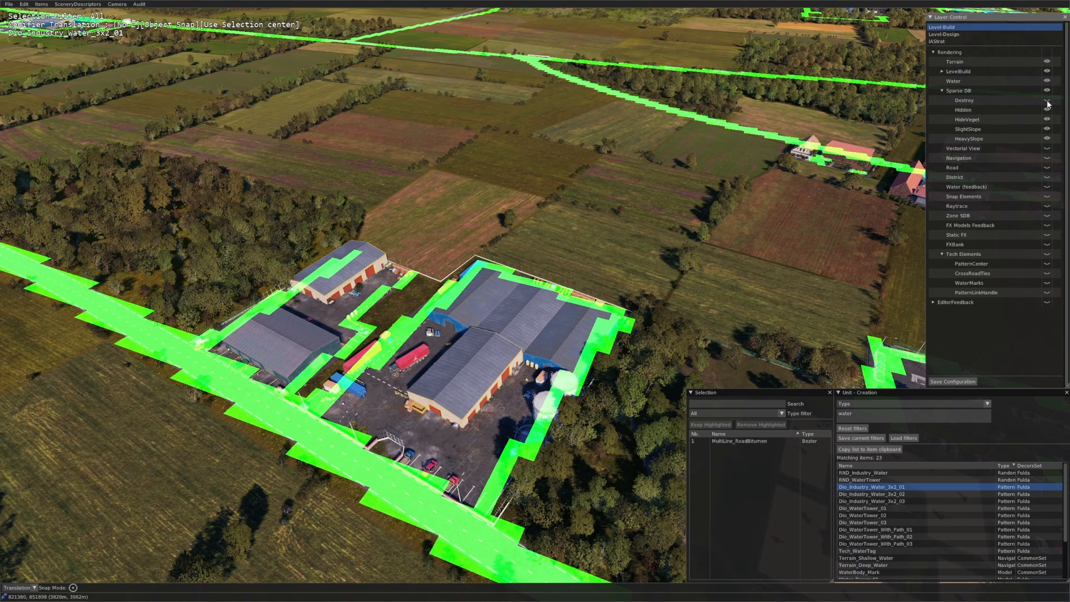
{"action": "left_click", "coordinate": [1046, 216]}
Step: Examine the coverage of the Sparse DB overlays along the road network, industrial sites and villages across the map
{"action": "scroll", "coordinate": [562, 266], "scroll_direction": "down", "scroll_amount": 5}
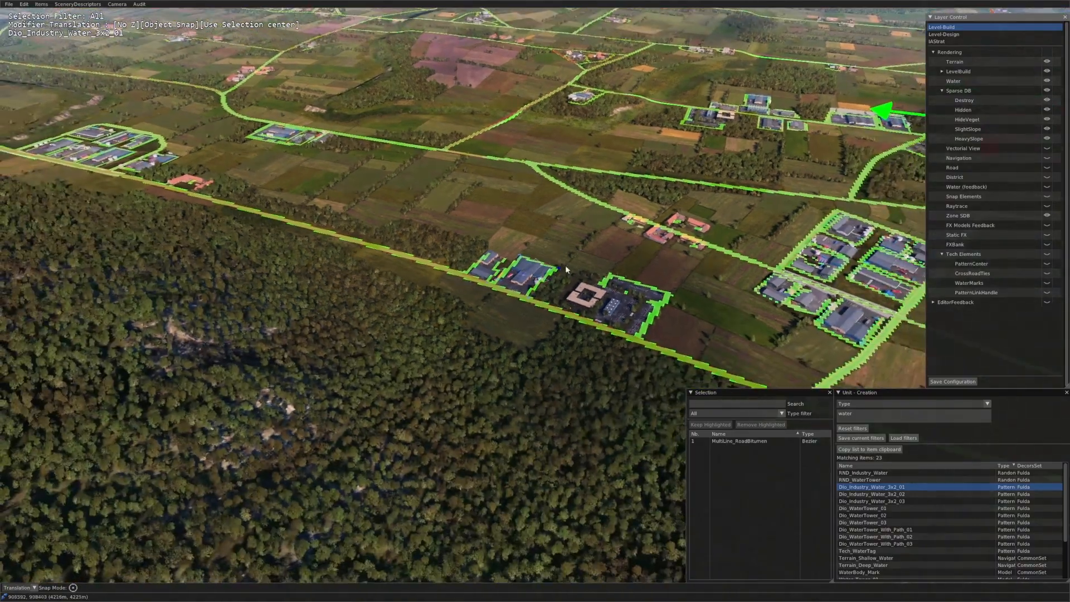
{"action": "middle_click_drag", "start_coordinate": [565, 265], "coordinate": [506, 267]}
{"action": "scroll", "coordinate": [525, 265], "scroll_direction": "up", "scroll_amount": 3}
{"action": "scroll", "coordinate": [525, 265], "scroll_direction": "up", "scroll_amount": 3}
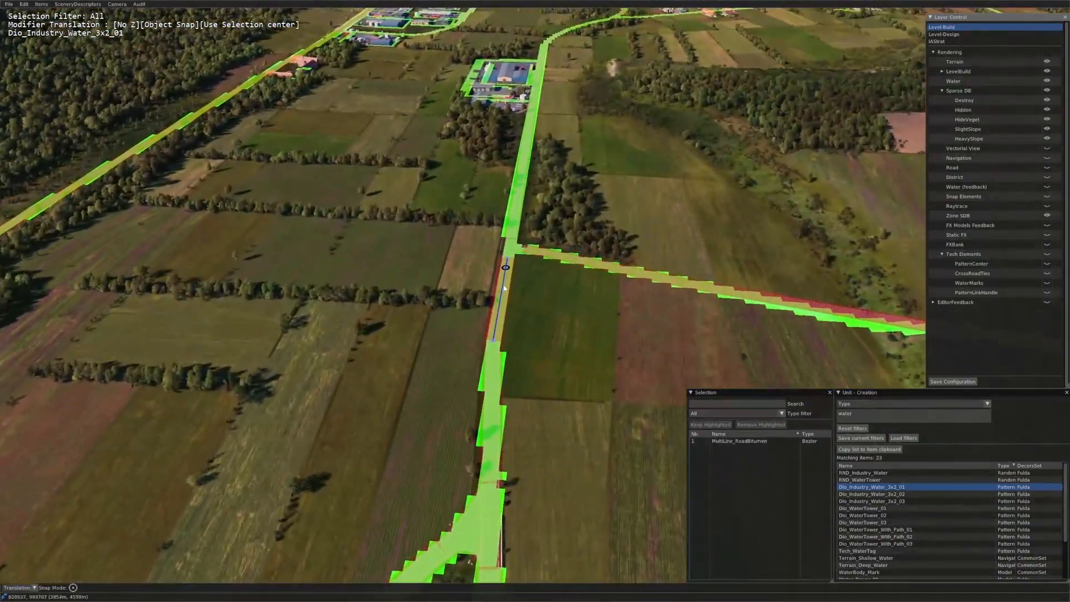
{"action": "scroll", "coordinate": [506, 268], "scroll_direction": "up", "scroll_amount": 2}
{"action": "scroll", "coordinate": [525, 285], "scroll_direction": "down", "scroll_amount": 4}
{"action": "scroll", "coordinate": [529, 282], "scroll_direction": "down", "scroll_amount": 7}
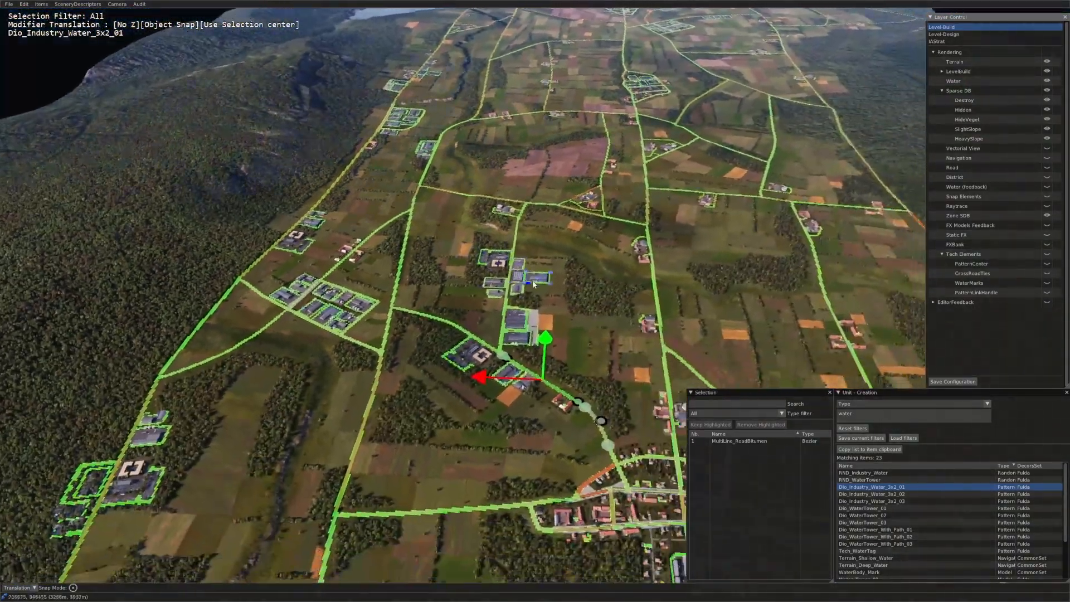
{"action": "scroll", "coordinate": [591, 340], "scroll_direction": "up", "scroll_amount": 4}
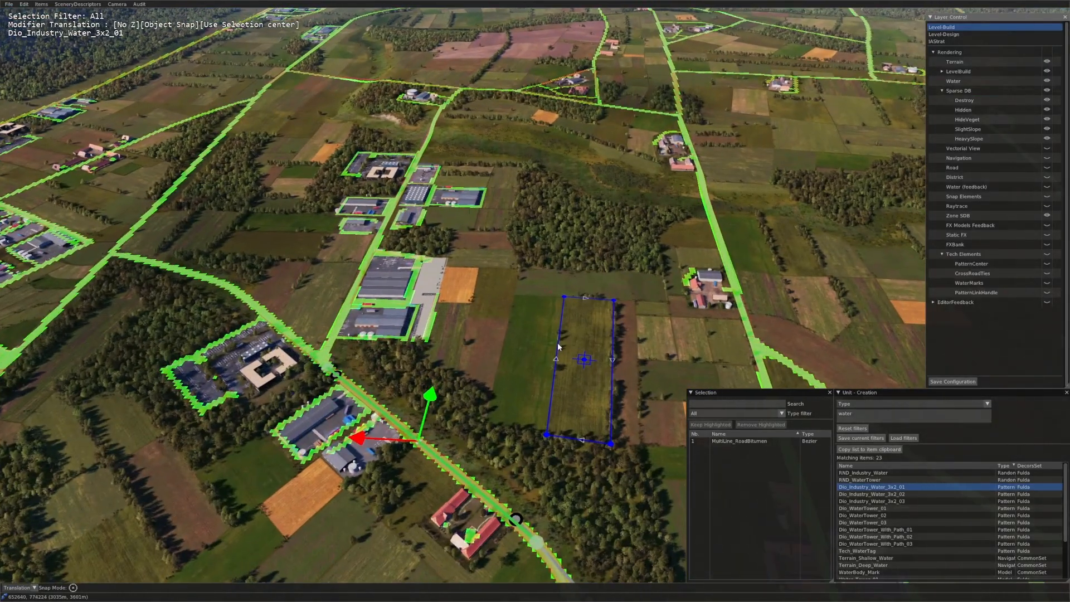
Step: Clear the road selection and hide the Sparse DB and Zone SDB layers
{"action": "left_click_drag", "start_coordinate": [528, 333], "coordinate": [539, 362]}
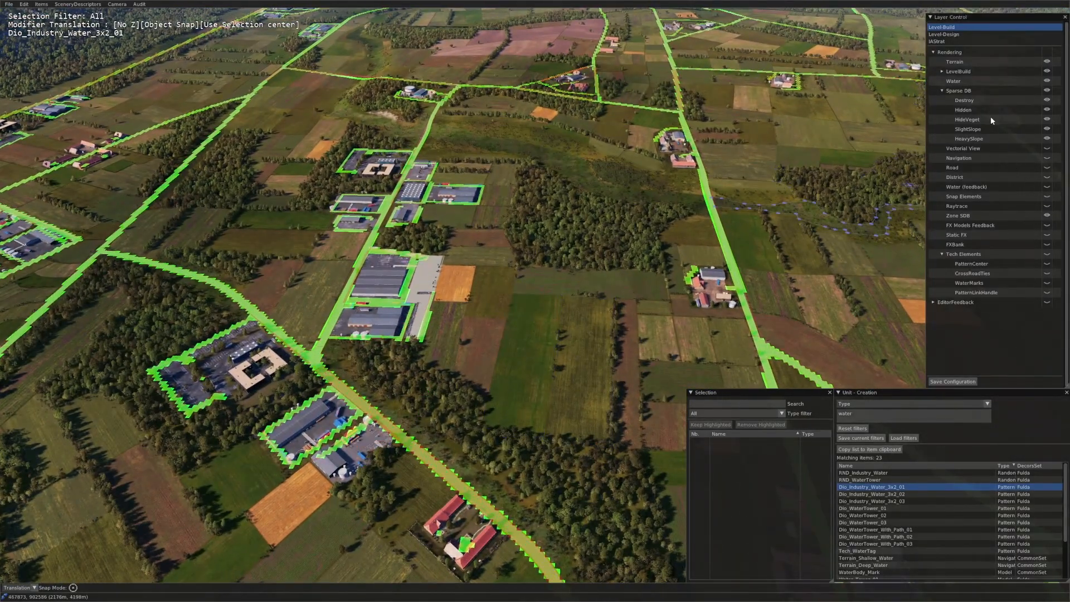
{"action": "left_click", "coordinate": [1049, 91]}
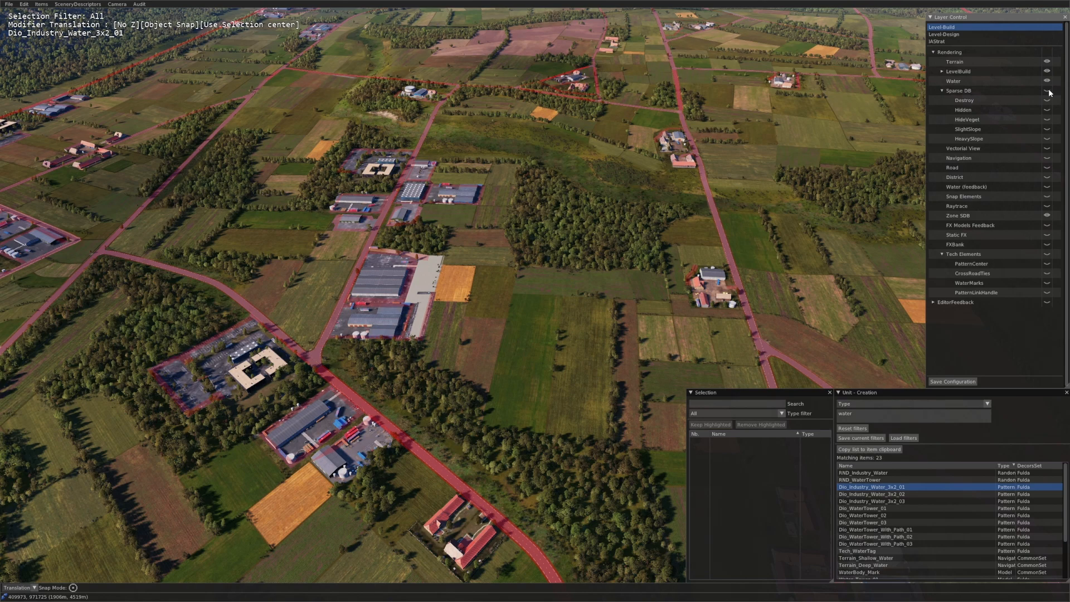
{"action": "left_click", "coordinate": [1047, 216]}
{"action": "key", "text": "Right"}
{"action": "key", "text": "Down"}
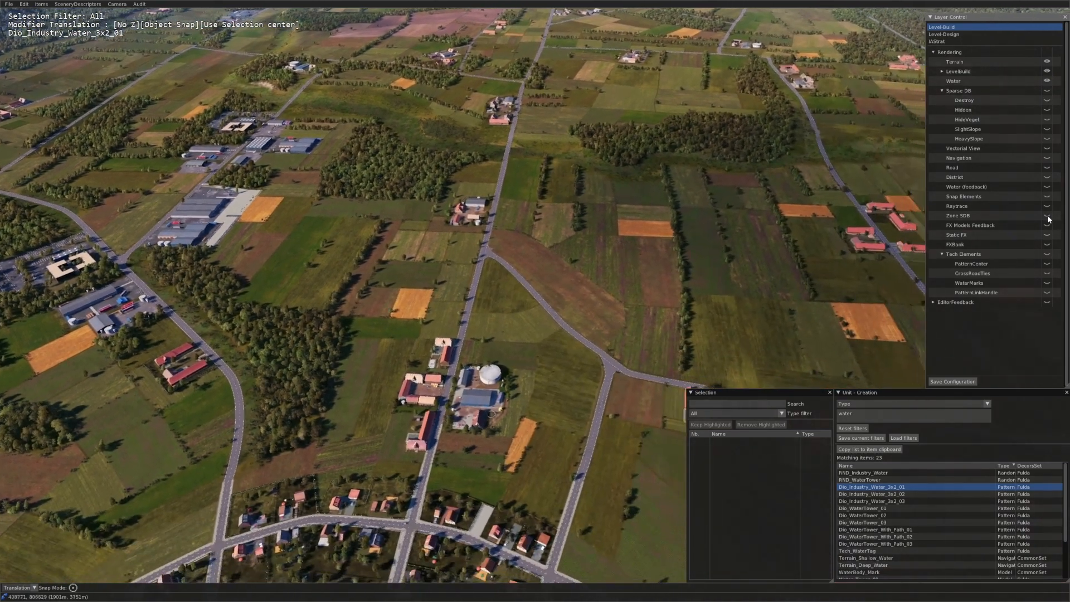
Step: Show the FX Models Feedback, Static FX and FXBank layers
{"action": "key", "text": "Up"}
{"action": "key", "text": "Right"}
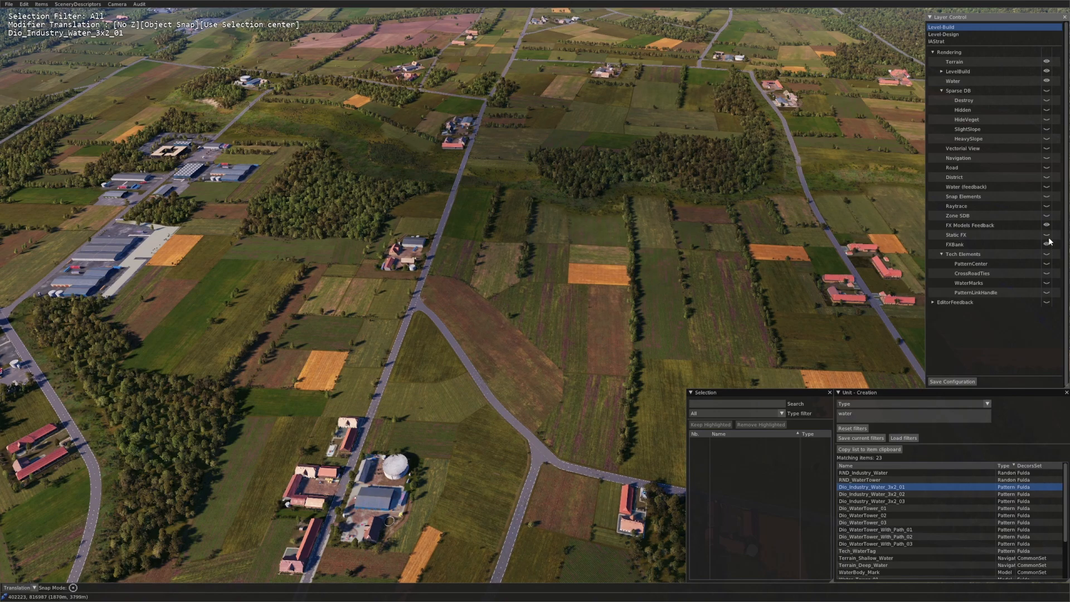
{"action": "middle_click_drag", "start_coordinate": [993, 248], "coordinate": [947, 150]}
{"action": "scroll", "coordinate": [412, 196], "scroll_direction": "down", "scroll_amount": 10}
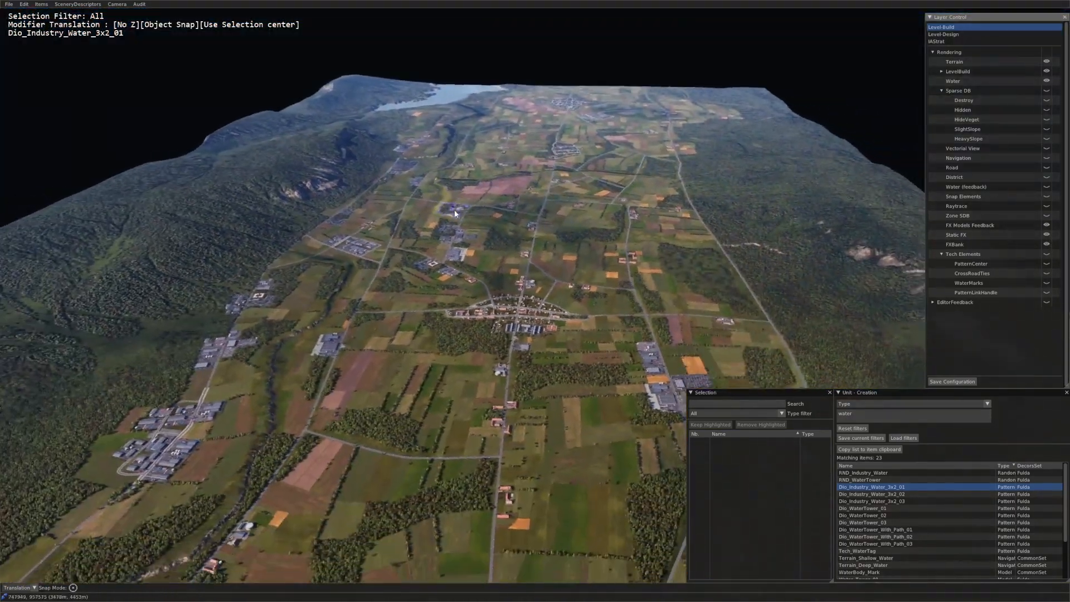
Step: Select the zone beside the village's sports courts and search the selection list for "fx"
{"action": "left_click_drag", "start_coordinate": [446, 271], "coordinate": [527, 340]}
{"action": "left_click_drag", "start_coordinate": [585, 380], "coordinate": [596, 386]}
{"action": "scroll", "coordinate": [596, 386], "scroll_direction": "up", "scroll_amount": 10}
{"action": "left_click", "coordinate": [568, 326]}
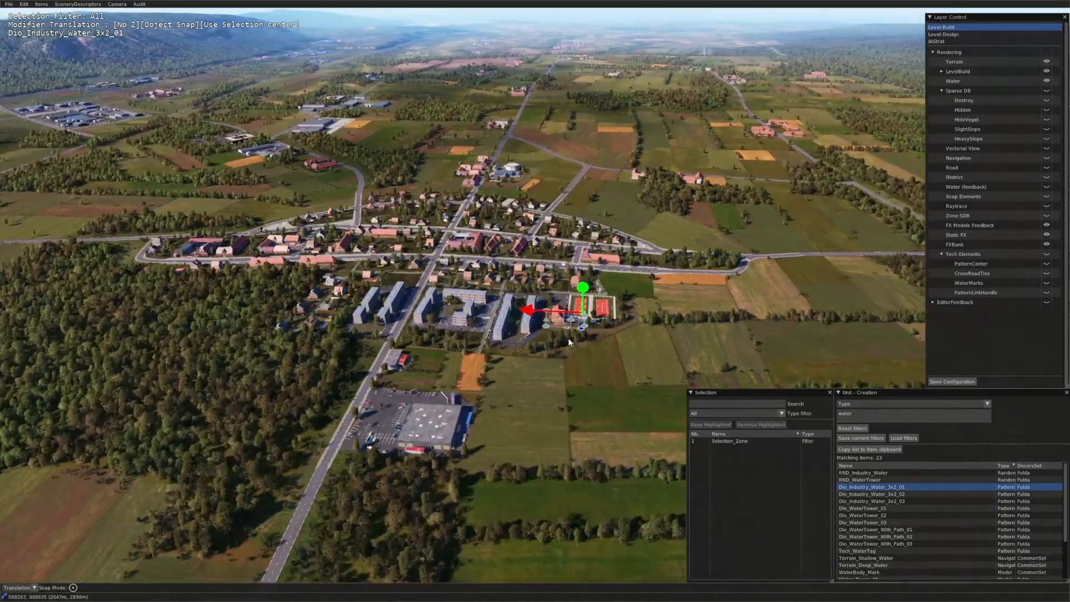
{"action": "scroll", "coordinate": [591, 346], "scroll_direction": "up", "scroll_amount": 3}
{"action": "left_click", "coordinate": [747, 403]}
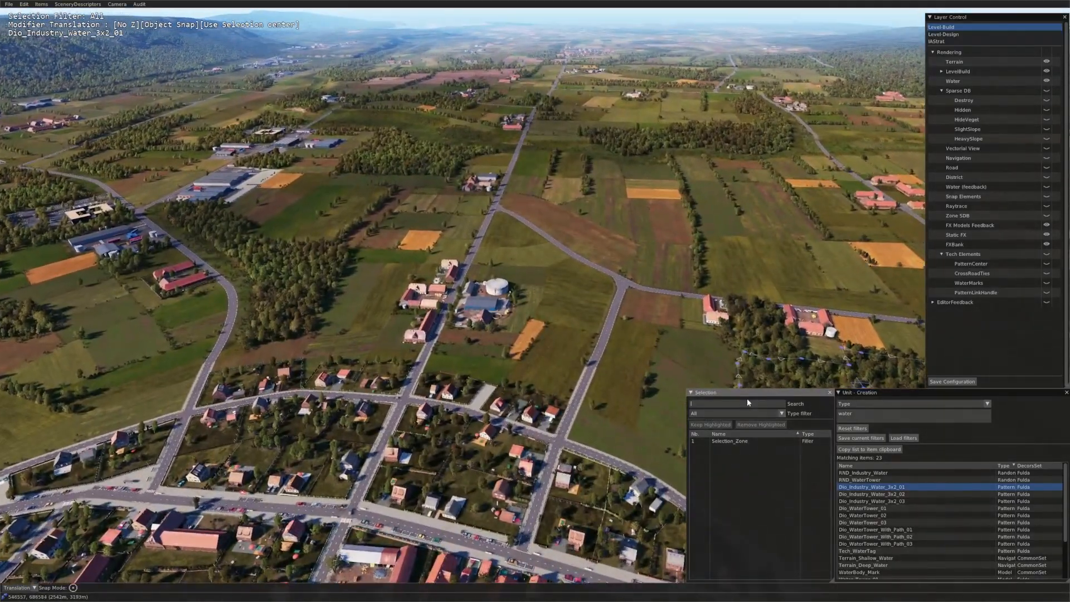
{"action": "type", "text": "fx"}
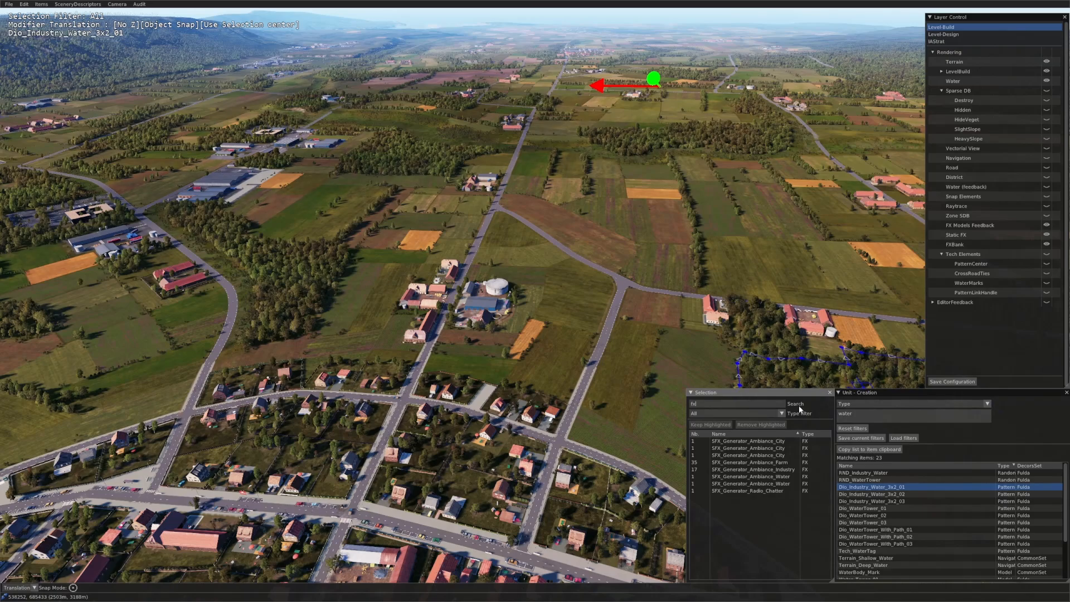
Step: Locate an SFX_Generator_Ambiance_City object on the map and filter the unit creation list by "fx"
{"action": "left_click", "coordinate": [705, 448]}
{"action": "scroll", "coordinate": [591, 193], "scroll_direction": "up", "scroll_amount": 10}
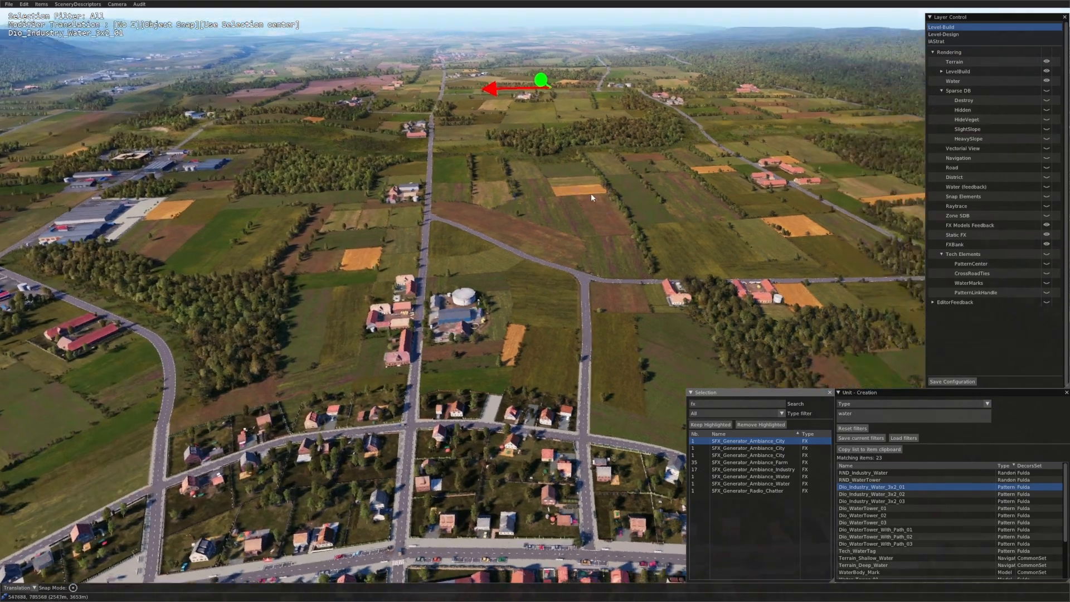
{"action": "scroll", "coordinate": [700, 347], "scroll_direction": "up", "scroll_amount": 5}
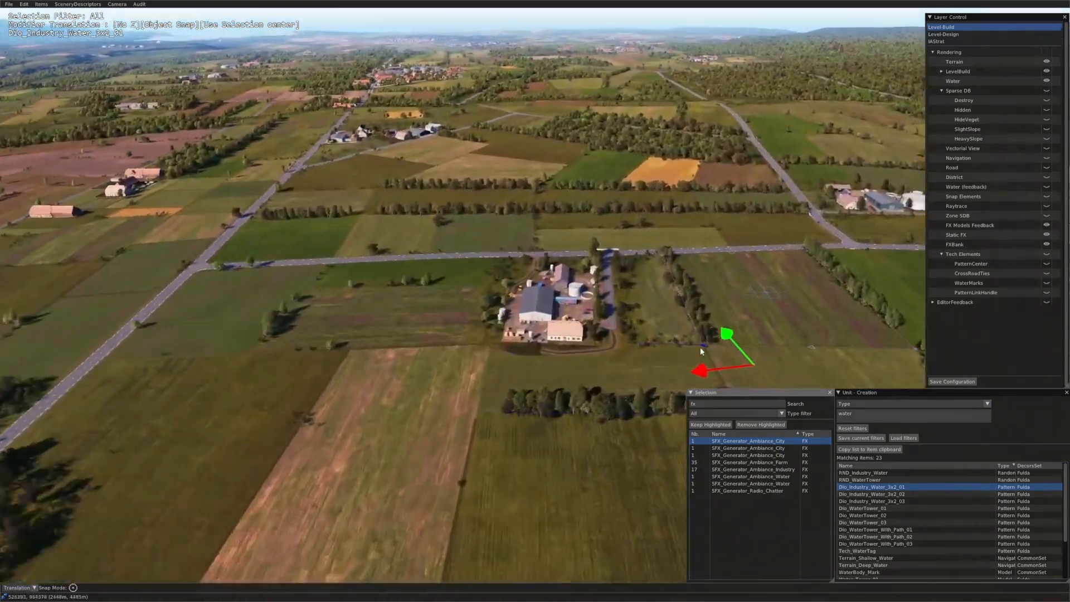
{"action": "middle_click_drag", "start_coordinate": [701, 349], "coordinate": [476, 312]}
{"action": "scroll", "coordinate": [462, 287], "scroll_direction": "down", "scroll_amount": 10}
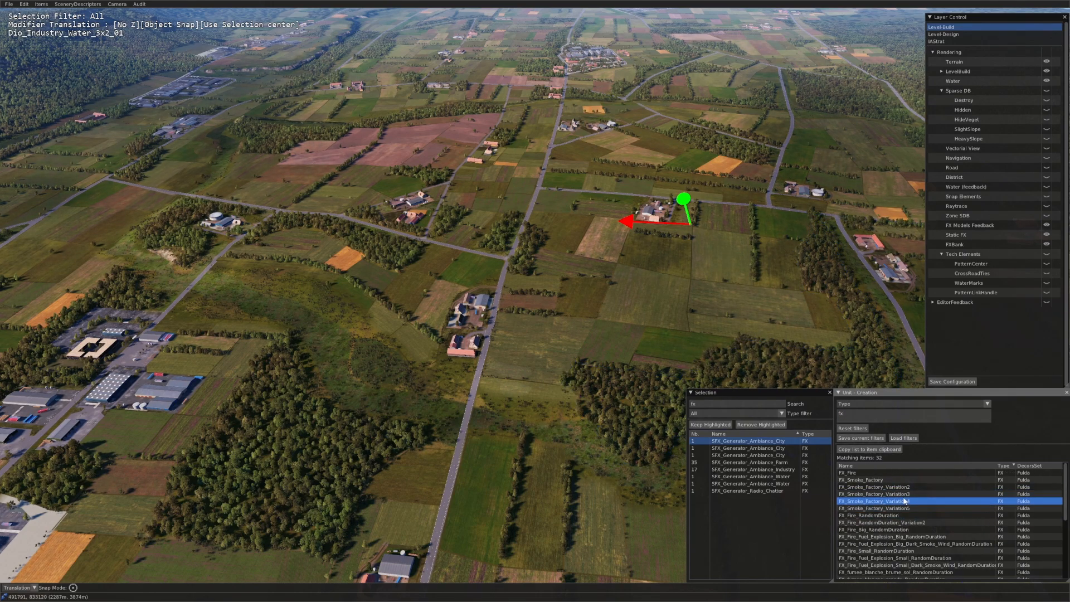
Step: Place an FX_Smoke_Factory effect in the open field near the farm and deselect it
{"action": "left_click", "coordinate": [890, 480]}
{"action": "scroll", "coordinate": [541, 320], "scroll_direction": "up", "scroll_amount": 8}
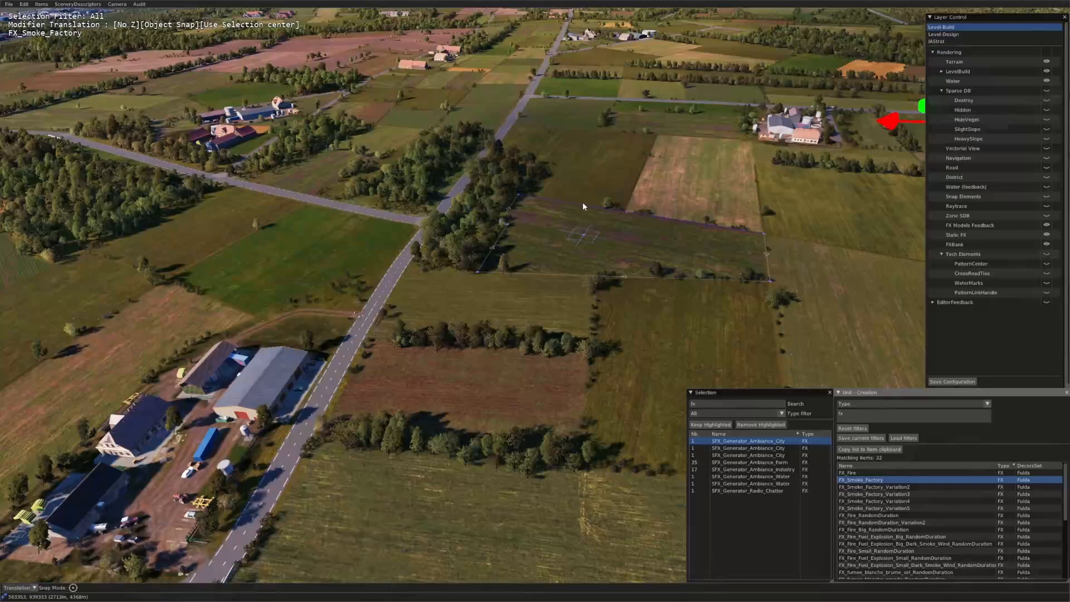
{"action": "left_click", "coordinate": [583, 206]}
{"action": "scroll", "coordinate": [592, 266], "scroll_direction": "up", "scroll_amount": 6}
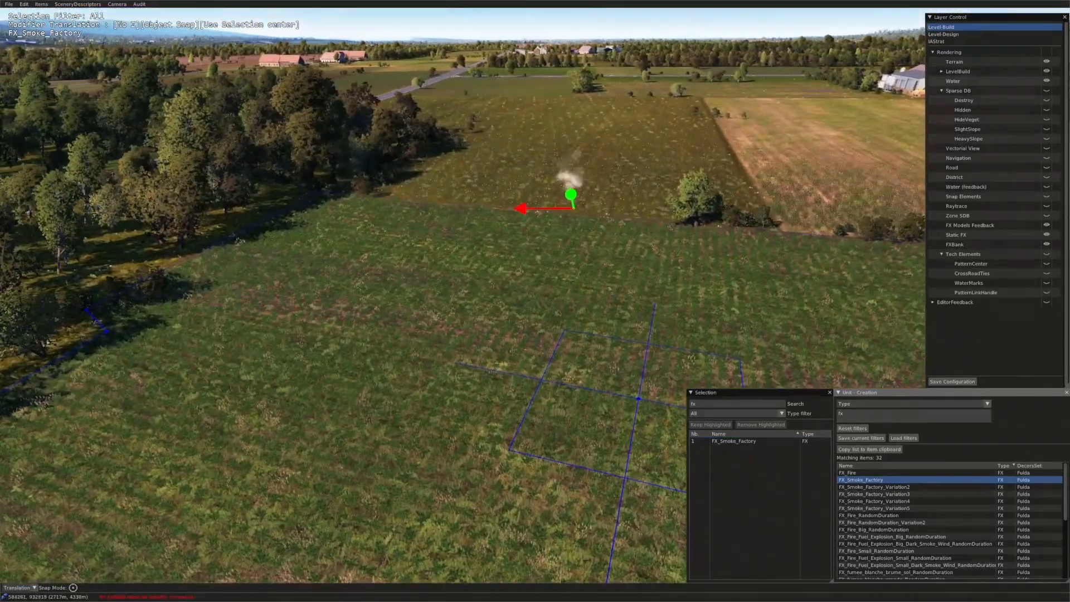
{"action": "middle_click_drag", "start_coordinate": [550, 302], "coordinate": [521, 234]}
{"action": "left_click_drag", "start_coordinate": [482, 334], "coordinate": [550, 369]}
{"action": "middle_click_drag", "start_coordinate": [549, 369], "coordinate": [867, 265]}
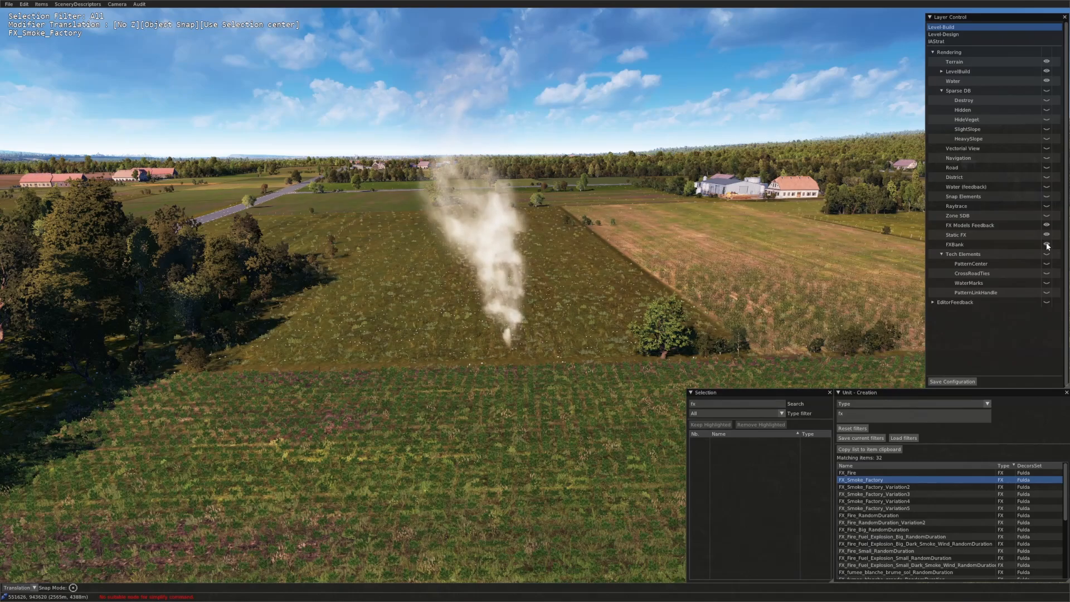
Step: Place an FX_Fire effect in the field beside the smoke column and deselect it
{"action": "middle_click_drag", "start_coordinate": [836, 278], "coordinate": [744, 338]}
{"action": "left_click", "coordinate": [858, 473]}
{"action": "left_click", "coordinate": [570, 293]}
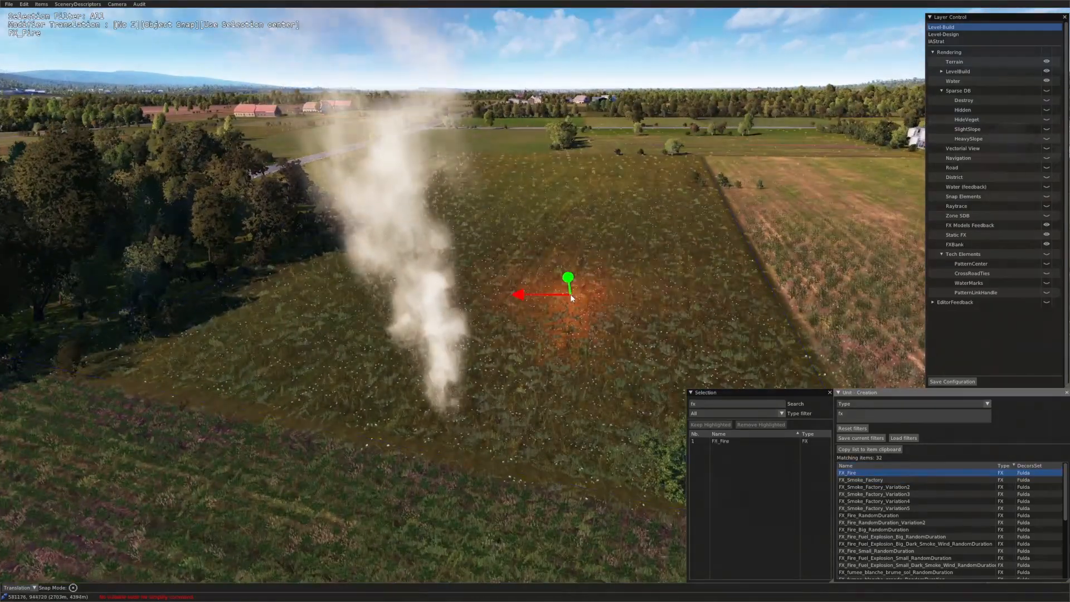
{"action": "left_click", "coordinate": [712, 322]}
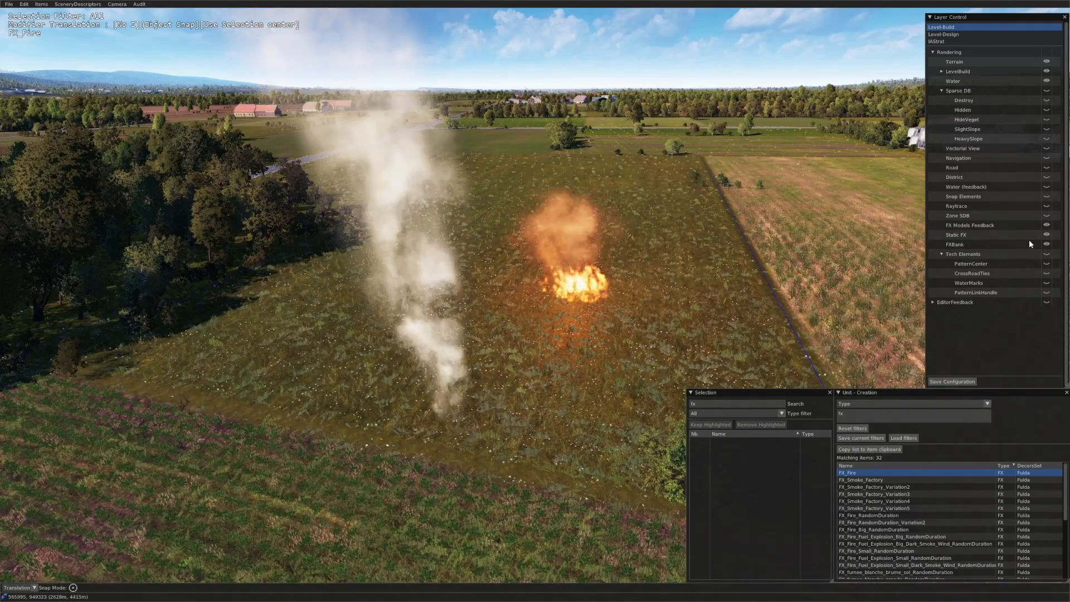
Step: Turn the Static FX layer off and back on, and hide the FX Models Feedback layer
{"action": "left_click", "coordinate": [1047, 236]}
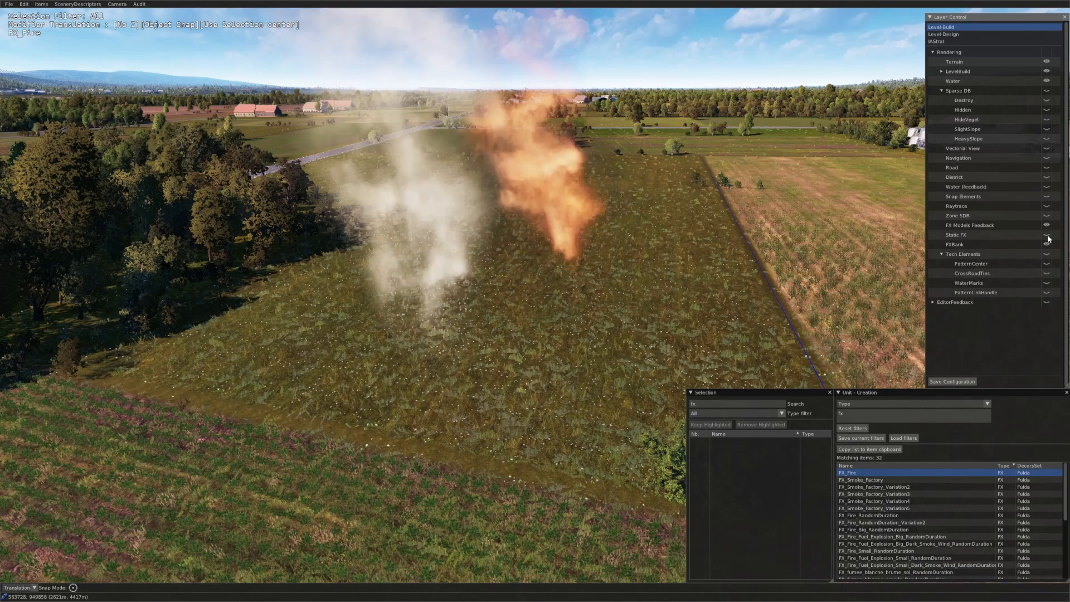
{"action": "left_click", "coordinate": [1047, 235]}
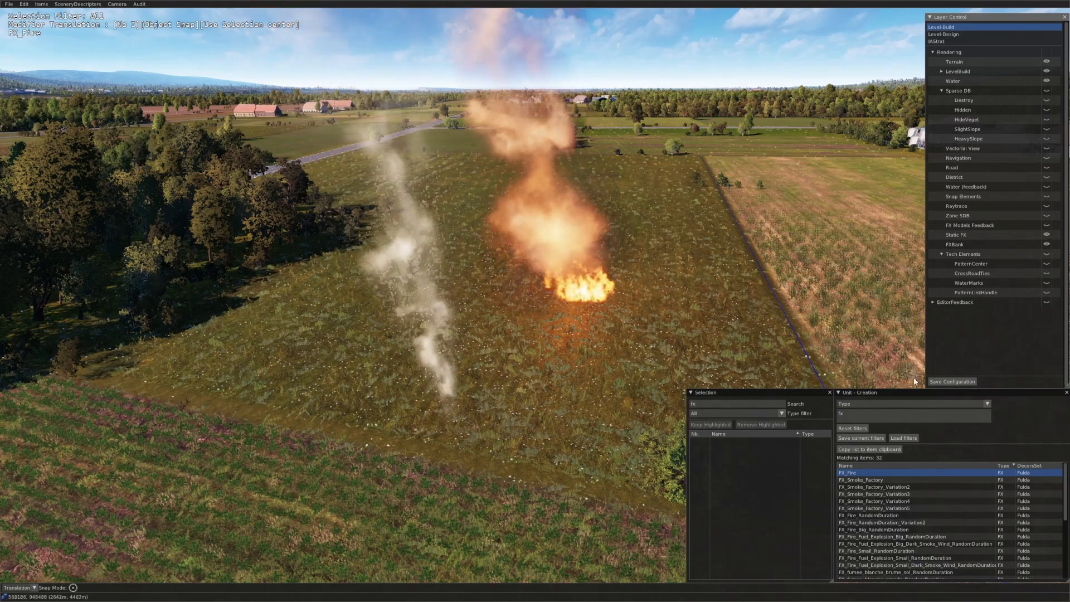
Step: Place an FX_Fire_Fuel_Explosion_Big_RandomDuration effect in the field beyond the existing fire and deselect it
{"action": "key", "text": "d"}
{"action": "key", "text": "w"}
{"action": "left_click", "coordinate": [896, 537]}
{"action": "scroll", "coordinate": [669, 345], "scroll_direction": "down", "scroll_amount": 5}
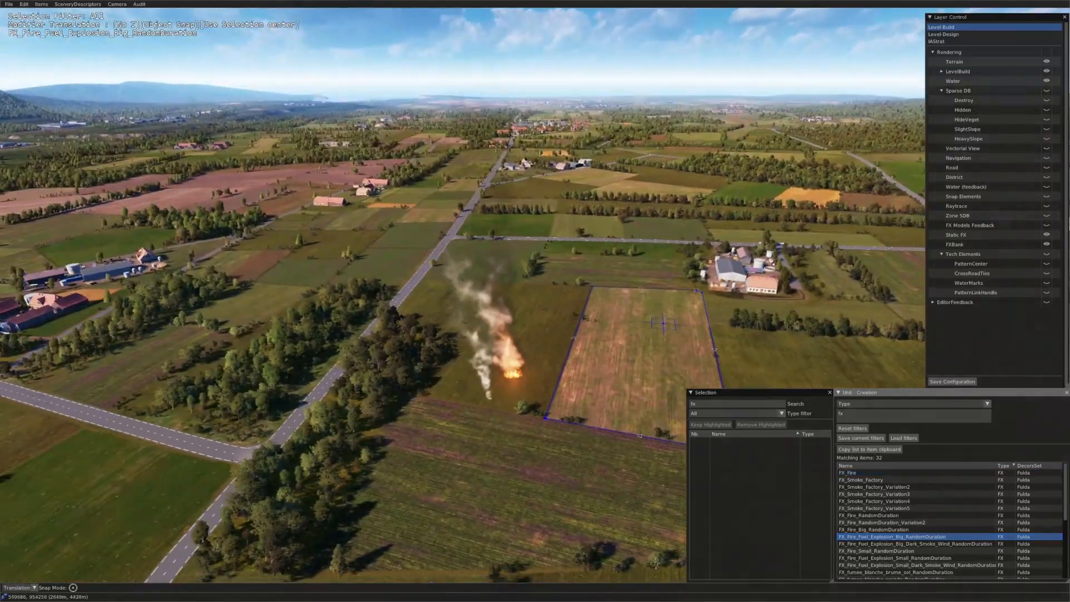
{"action": "scroll", "coordinate": [534, 343], "scroll_direction": "up", "scroll_amount": 2}
{"action": "left_click", "coordinate": [533, 343]}
{"action": "scroll", "coordinate": [525, 405], "scroll_direction": "up", "scroll_amount": 4}
{"action": "left_click_drag", "start_coordinate": [551, 325], "coordinate": [584, 350]}
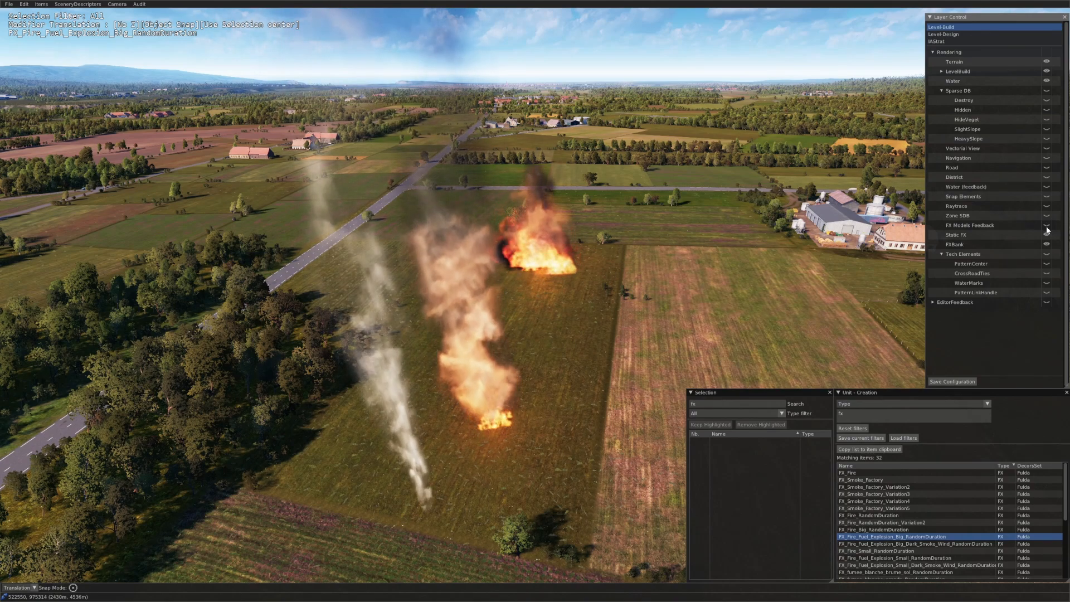
Step: Place an FX_fumee_blanche_grande_RandomDuration effect in the ploughed field in front of the other effects and deselect it
{"action": "key", "text": "Down"}
{"action": "scroll", "coordinate": [917, 503], "scroll_direction": "down", "scroll_amount": 2}
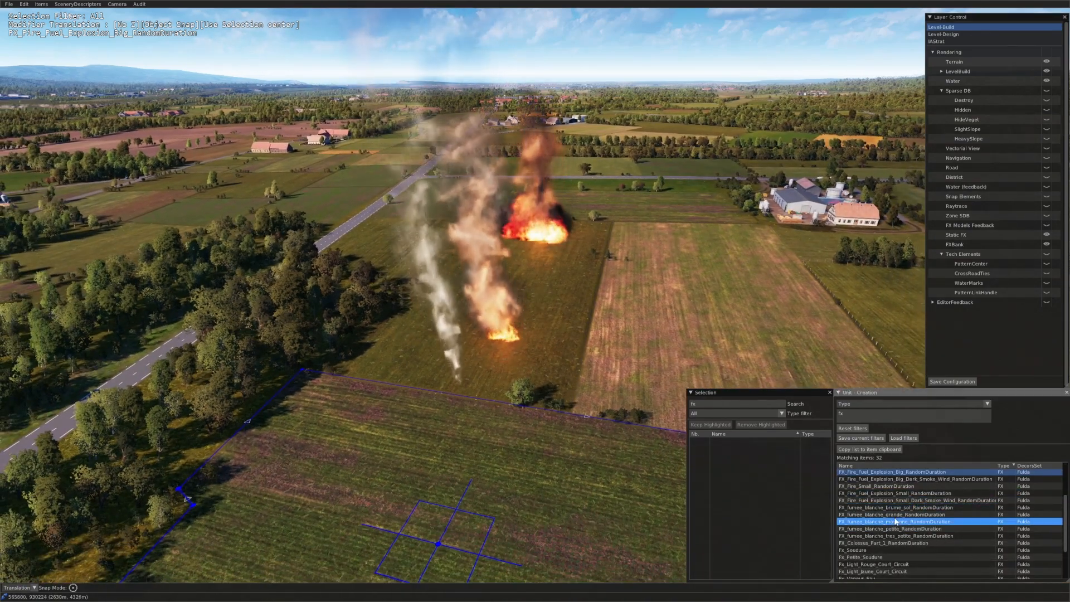
{"action": "left_click", "coordinate": [894, 515]}
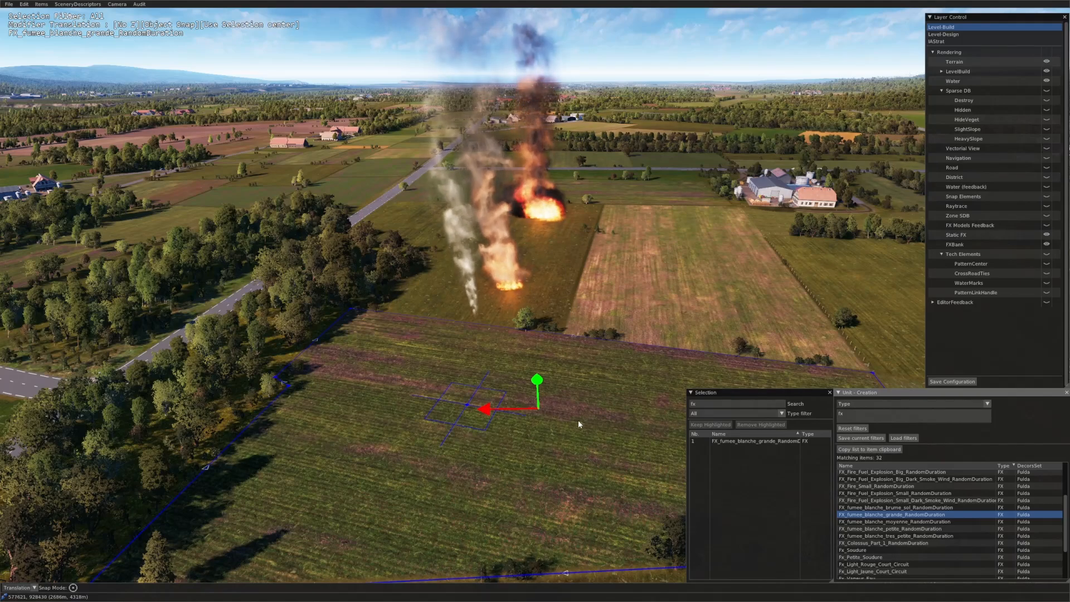
{"action": "middle_click_drag", "start_coordinate": [557, 438], "coordinate": [599, 441]}
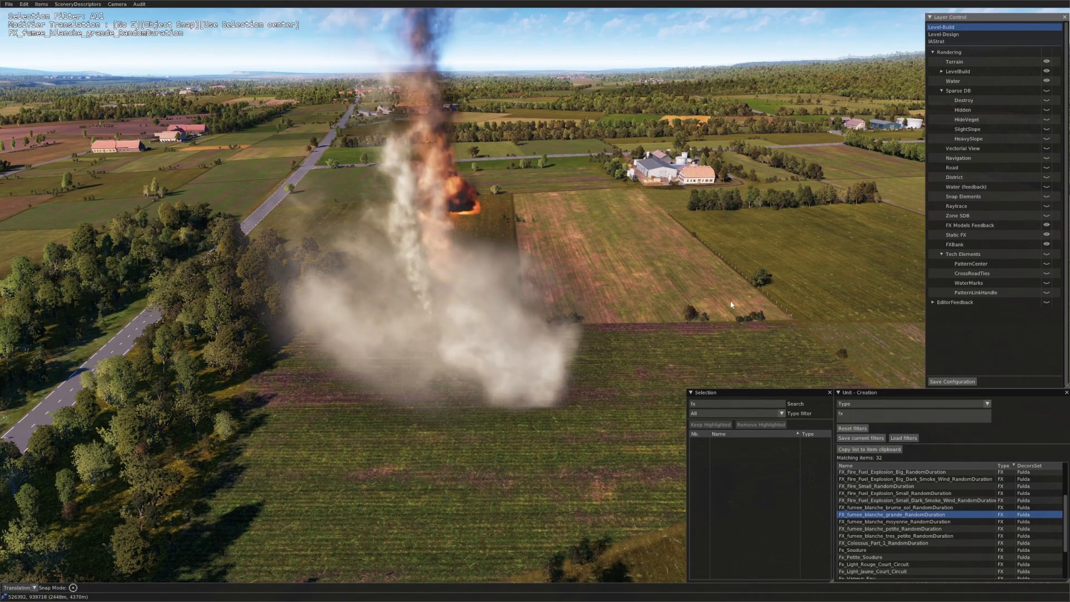
Step: Examine the placed smoke, fire and explosion effects from several angles and clear any selection made on the way
{"action": "scroll", "coordinate": [730, 300], "scroll_direction": "down", "scroll_amount": 3}
{"action": "middle_click_drag", "start_coordinate": [730, 299], "coordinate": [574, 288]}
{"action": "scroll", "coordinate": [601, 435], "scroll_direction": "up", "scroll_amount": 1}
{"action": "key", "text": "ctrl+z"}
{"action": "key", "text": "ctrl+z"}
{"action": "key", "text": "ctrl+z"}
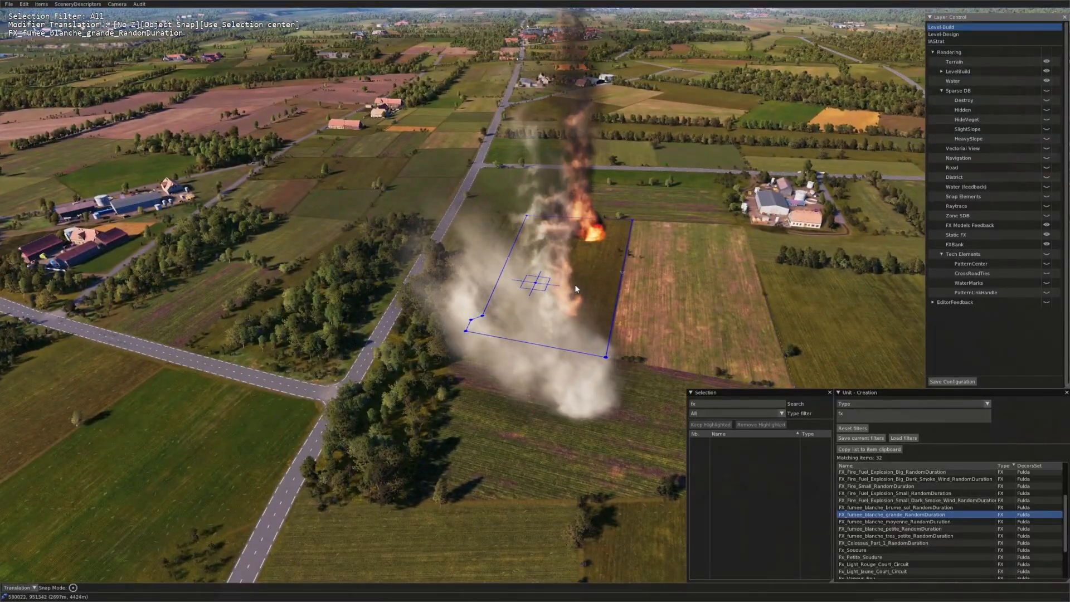
{"action": "left_click", "coordinate": [585, 285]}
{"action": "middle_click_drag", "start_coordinate": [592, 283], "coordinate": [544, 292]}
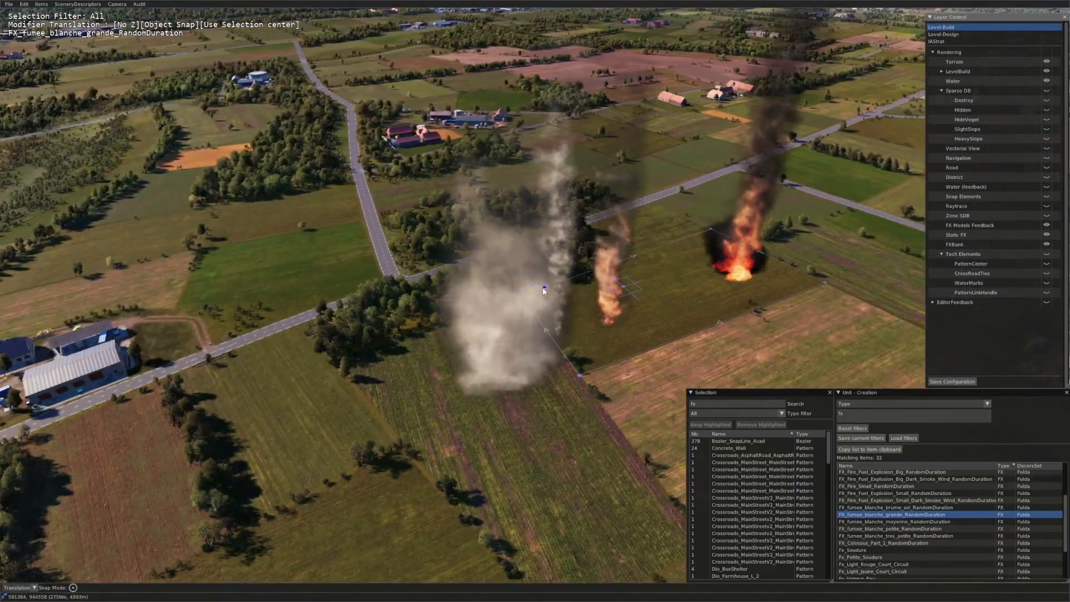
{"action": "left_click", "coordinate": [695, 316]}
Step: Hide the FX Models Feedback, Static FX and FXBank layers
{"action": "left_click", "coordinate": [1047, 224]}
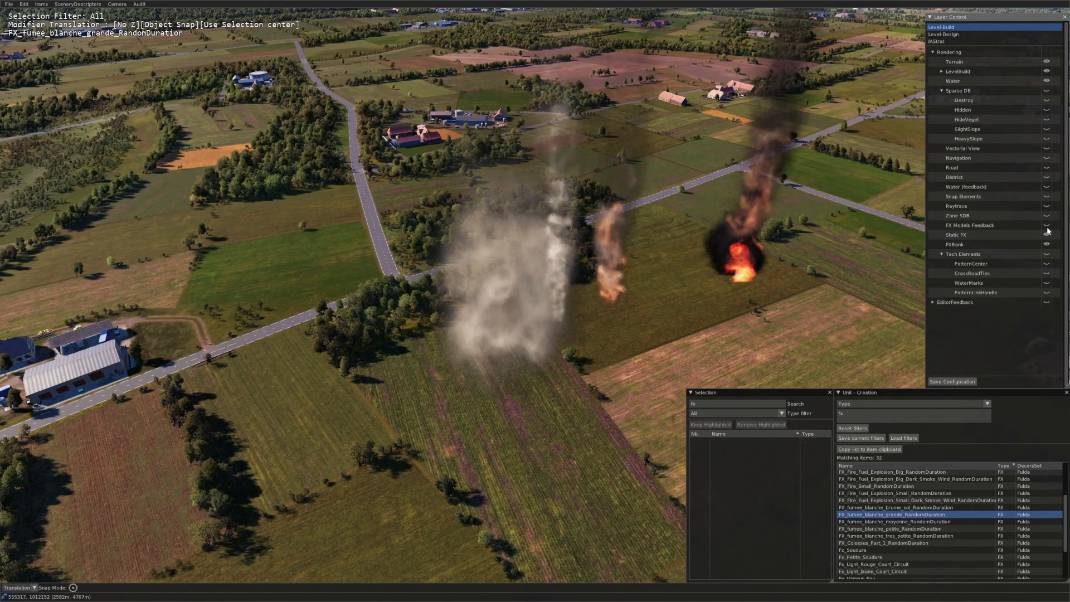
{"action": "left_click", "coordinate": [1046, 235]}
{"action": "scroll", "coordinate": [633, 326], "scroll_direction": "down", "scroll_amount": 3}
{"action": "middle_click_drag", "start_coordinate": [633, 326], "coordinate": [720, 307]}
{"action": "scroll", "coordinate": [553, 317], "scroll_direction": "down", "scroll_amount": 5}
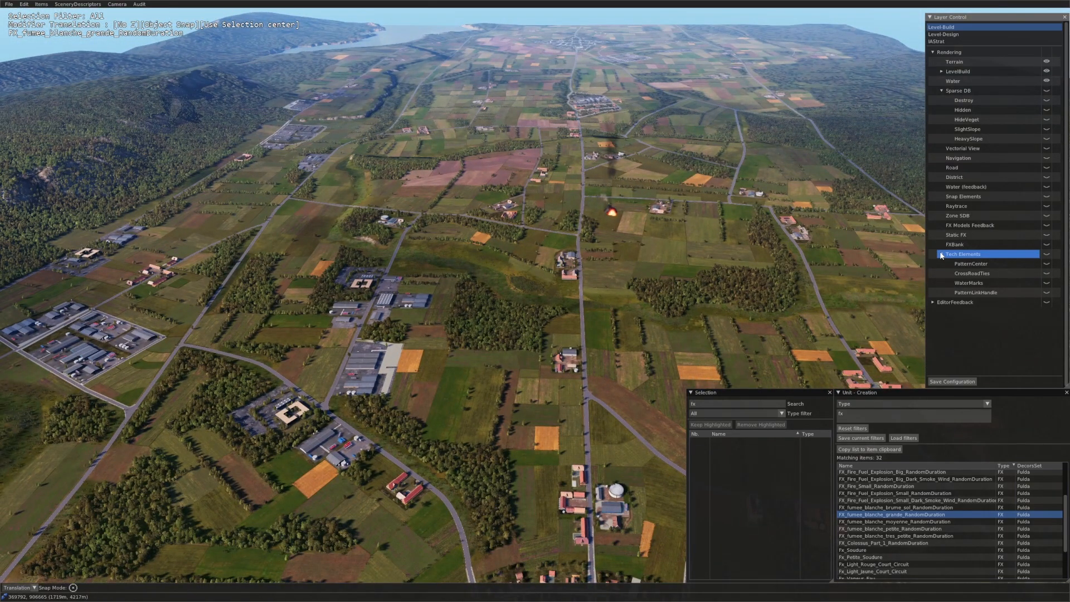
Step: Show the CrossRoadTies layer in the Tech Elements group and locate its markers at the T-junction beside the forest
{"action": "key", "text": "Right"}
{"action": "scroll", "coordinate": [727, 293], "scroll_direction": "up", "scroll_amount": 3}
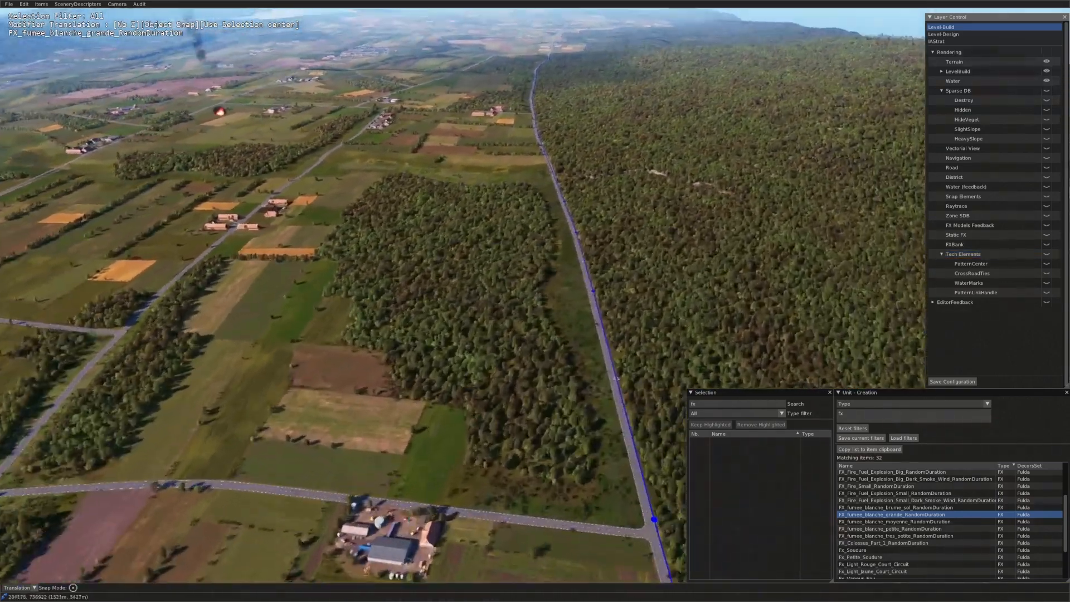
{"action": "scroll", "coordinate": [679, 295], "scroll_direction": "down", "scroll_amount": 3}
{"action": "key", "text": "Left"}
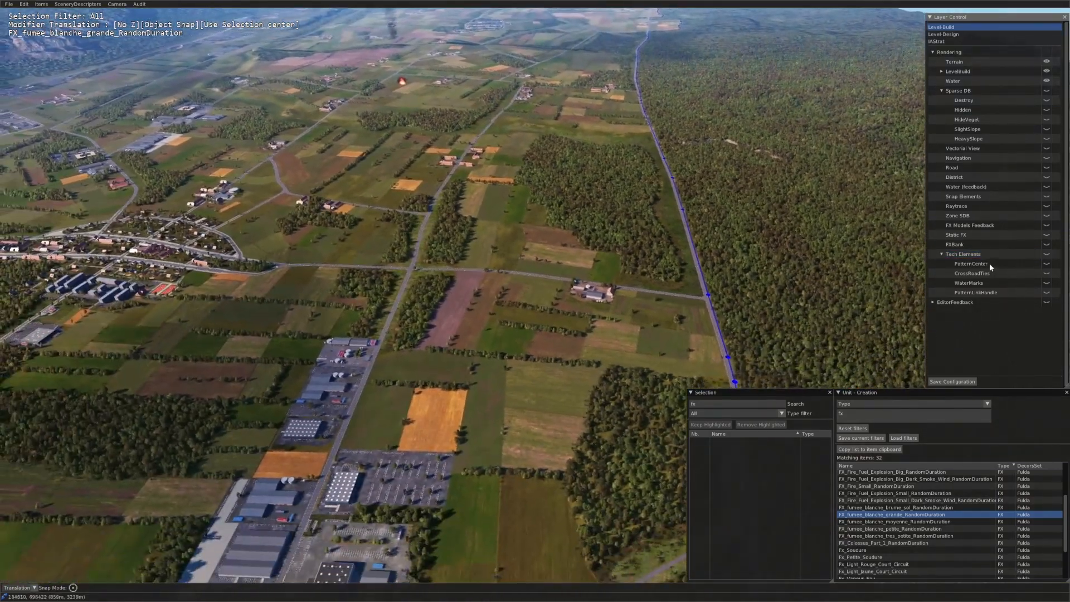
{"action": "key", "text": "Left"}
{"action": "key", "text": "Up"}
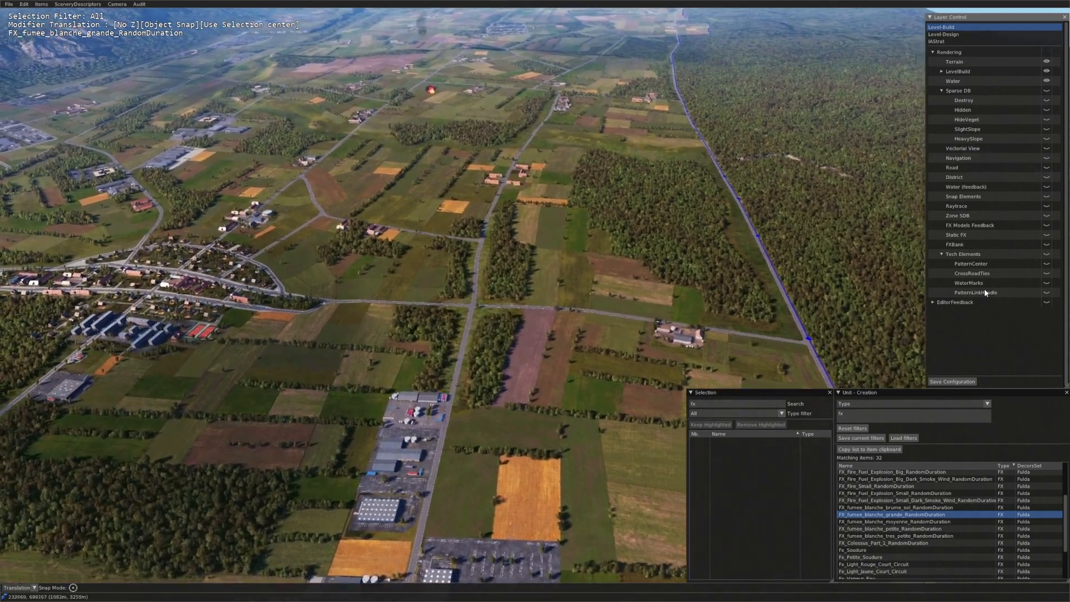
{"action": "key", "text": "Right"}
{"action": "scroll", "coordinate": [785, 348], "scroll_direction": "up", "scroll_amount": 3}
{"action": "key", "text": "Down"}
{"action": "scroll", "coordinate": [807, 339], "scroll_direction": "up", "scroll_amount": 3}
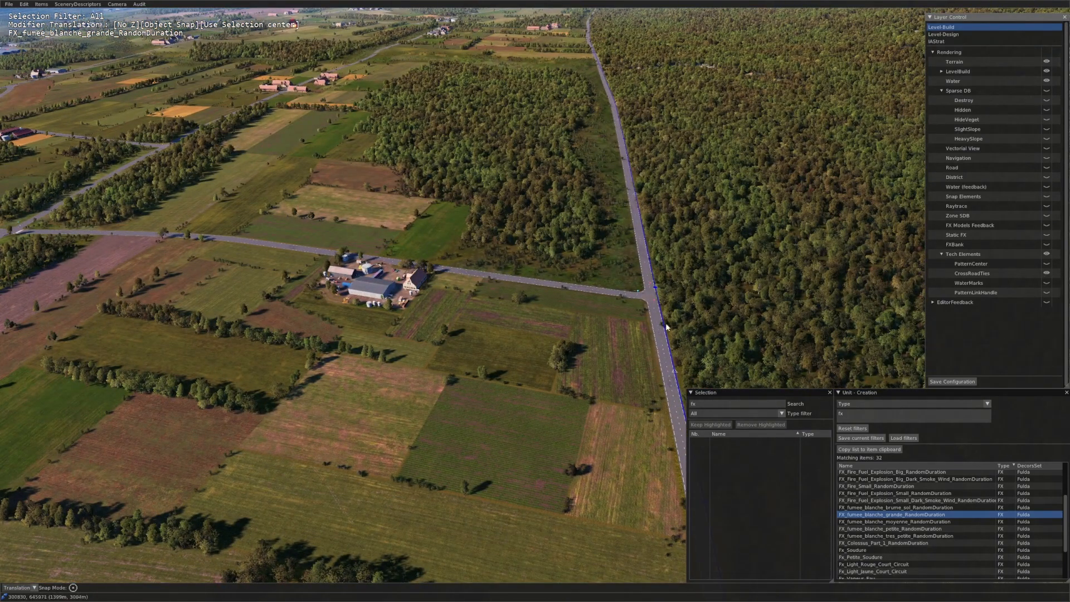
{"action": "scroll", "coordinate": [666, 327], "scroll_direction": "up", "scroll_amount": 5}
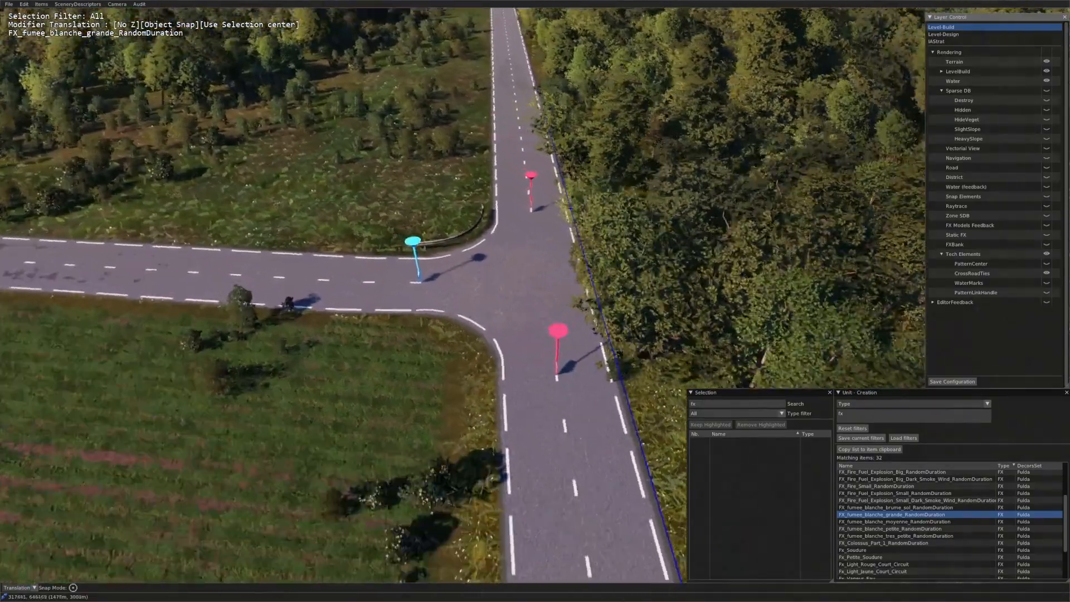
Step: Select the MultiLine_RoadBitumen roads meeting at the T-junction one by one to inspect their ends against the tie markers
{"action": "middle_click_drag", "start_coordinate": [524, 306], "coordinate": [615, 356]}
{"action": "scroll", "coordinate": [549, 245], "scroll_direction": "down", "scroll_amount": 5}
{"action": "left_click", "coordinate": [614, 357]}
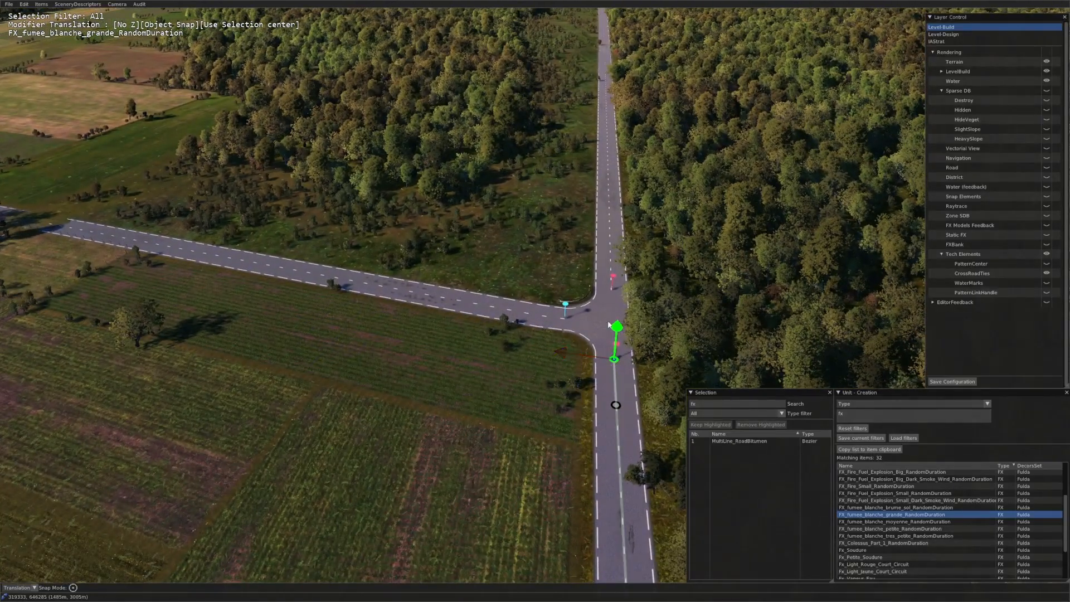
{"action": "scroll", "coordinate": [609, 295], "scroll_direction": "up", "scroll_amount": 3}
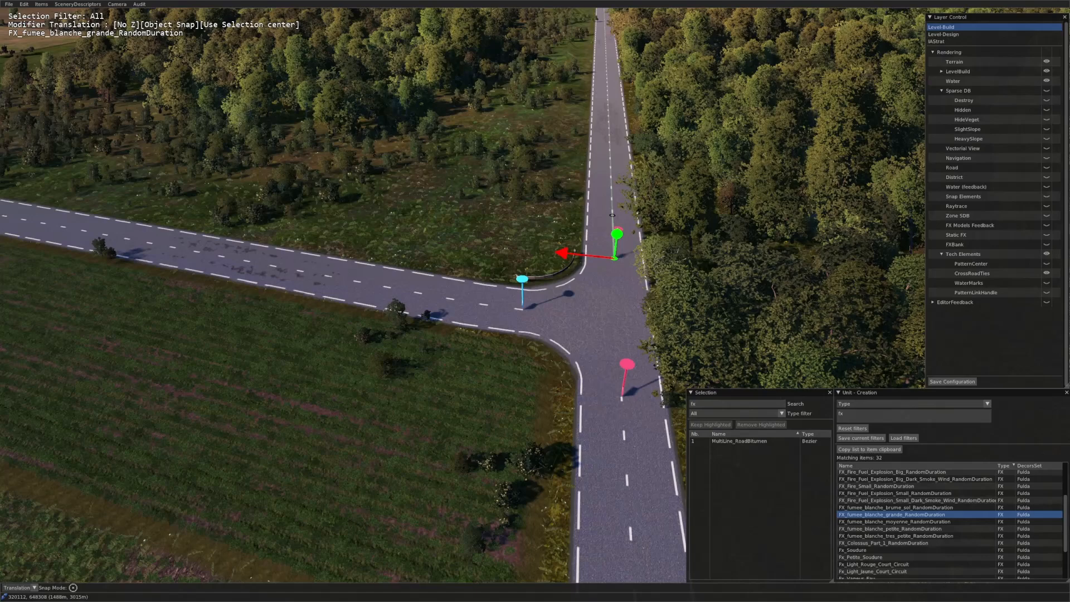
{"action": "middle_click_drag", "start_coordinate": [608, 352], "coordinate": [636, 371]}
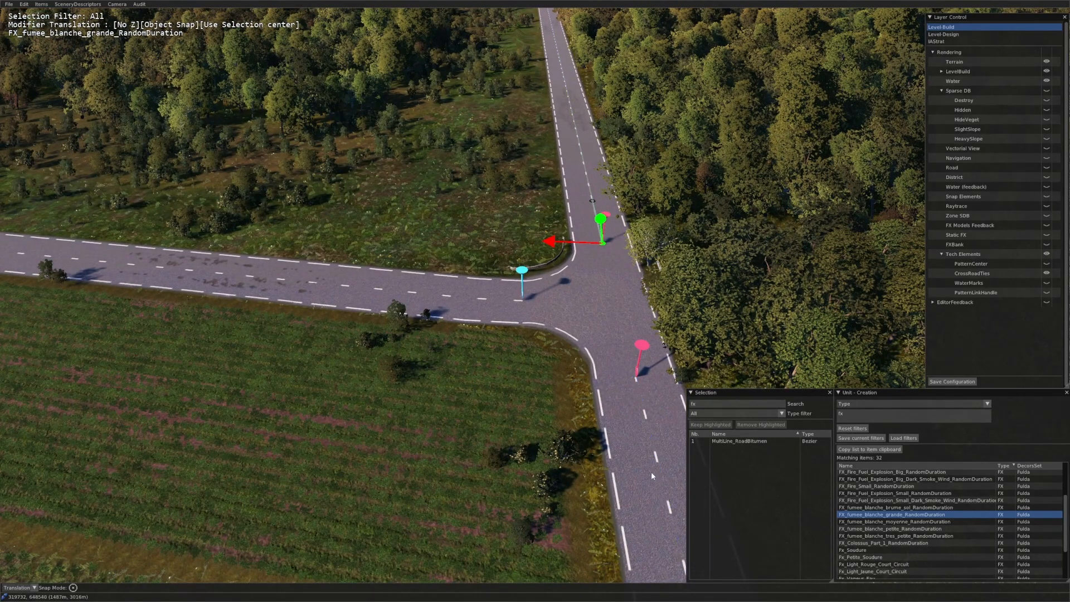
{"action": "left_click", "coordinate": [518, 303]}
{"action": "scroll", "coordinate": [518, 303], "scroll_direction": "down", "scroll_amount": 5}
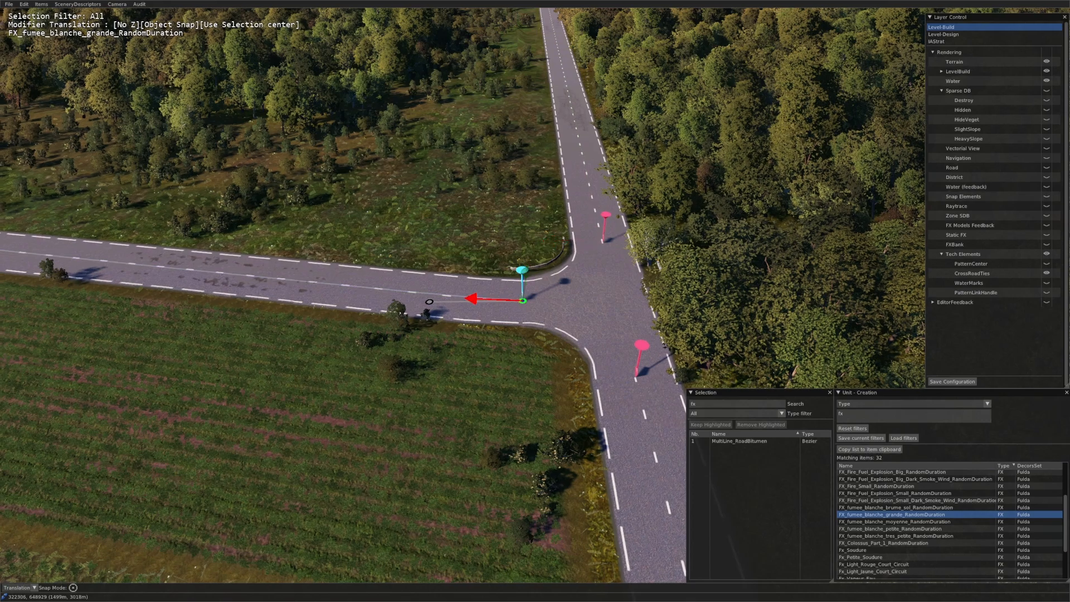
Step: Select the asphalt crossroads pattern at the four-way junction to inspect its bounds and tie markers
{"action": "key", "text": "Left"}
{"action": "scroll", "coordinate": [420, 411], "scroll_direction": "up", "scroll_amount": 5}
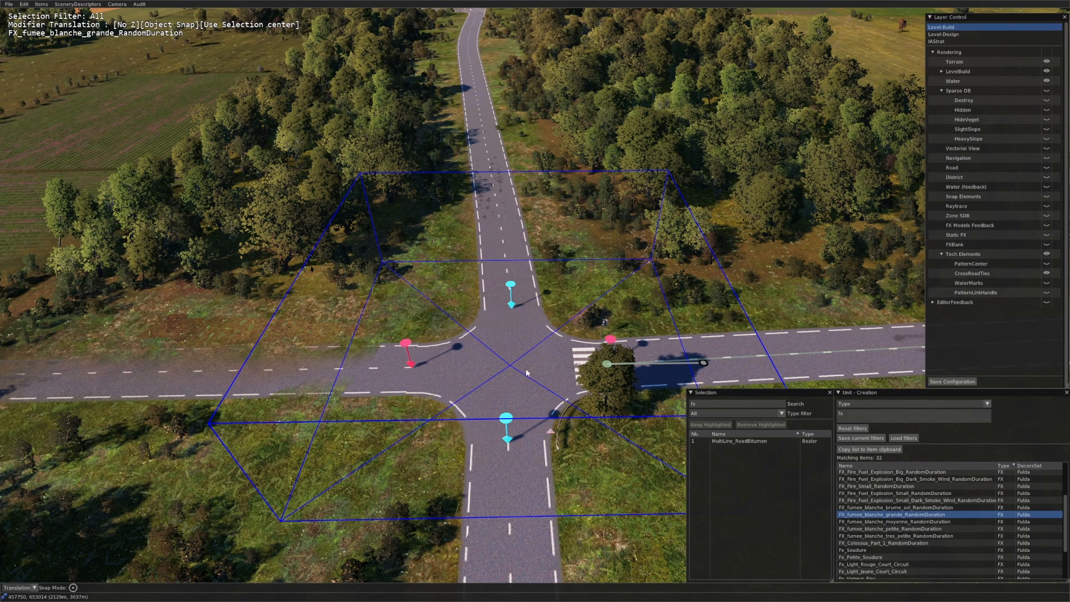
{"action": "left_click", "coordinate": [502, 367]}
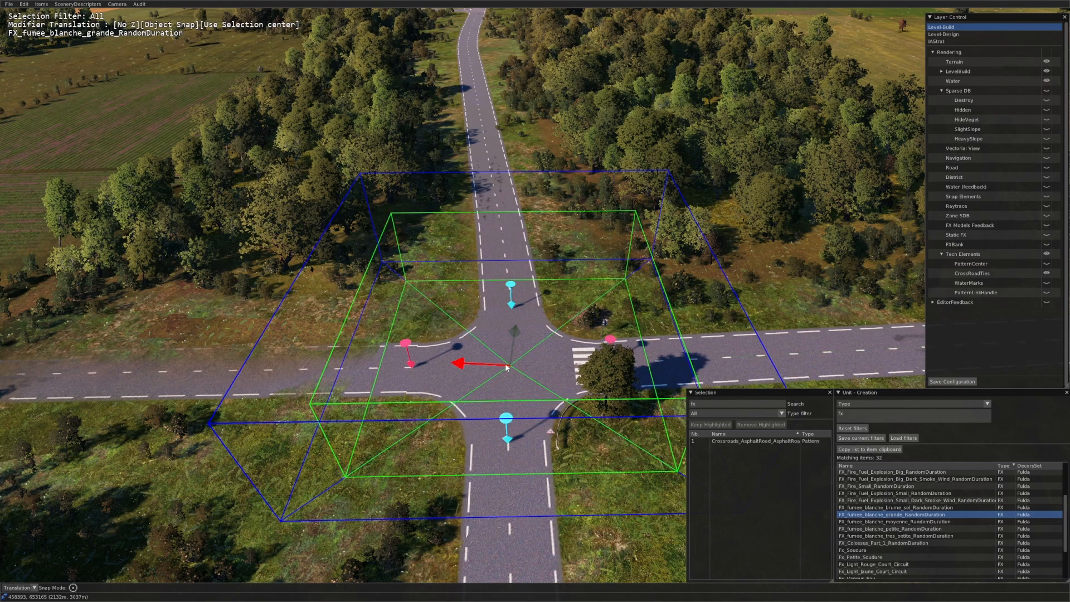
{"action": "key", "text": "Right"}
{"action": "key", "text": "Down"}
{"action": "mouse_move", "coordinate": [467, 379]}
{"action": "left_mouse_down"}
{"action": "mouse_move", "coordinate": [641, 501]}
{"action": "mouse_move", "coordinate": [608, 490]}
{"action": "mouse_move", "coordinate": [476, 378]}
{"action": "left_mouse_up"}
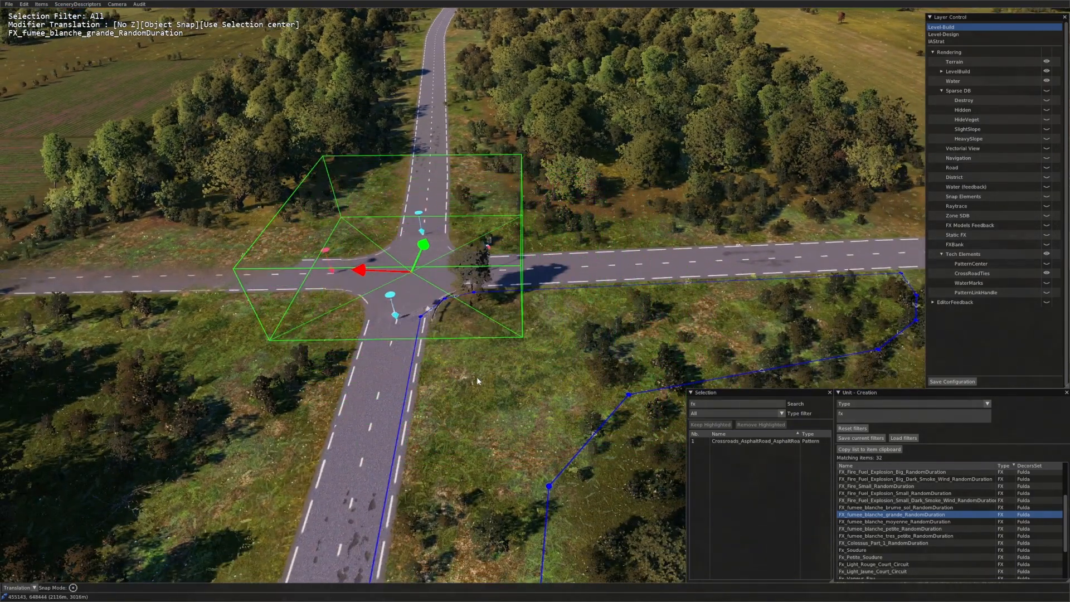
Step: Pick MultiLine_RoadBitumen from the road between the fields as the unit to create, then clear the selection and the "fx" filters
{"action": "middle_click_drag", "start_coordinate": [476, 378], "coordinate": [503, 374]}
{"action": "scroll", "coordinate": [534, 341], "scroll_direction": "down", "scroll_amount": 3}
{"action": "scroll", "coordinate": [534, 342], "scroll_direction": "down", "scroll_amount": 1}
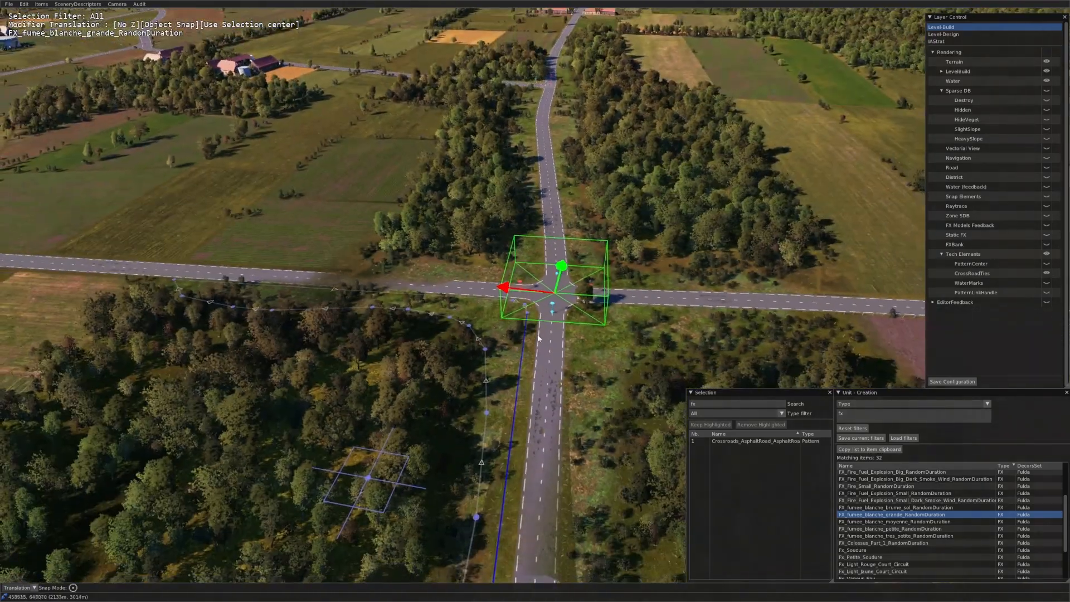
{"action": "middle_click_drag", "start_coordinate": [534, 341], "coordinate": [546, 307]}
{"action": "scroll", "coordinate": [557, 323], "scroll_direction": "down", "scroll_amount": 5}
{"action": "scroll", "coordinate": [585, 351], "scroll_direction": "up", "scroll_amount": 3}
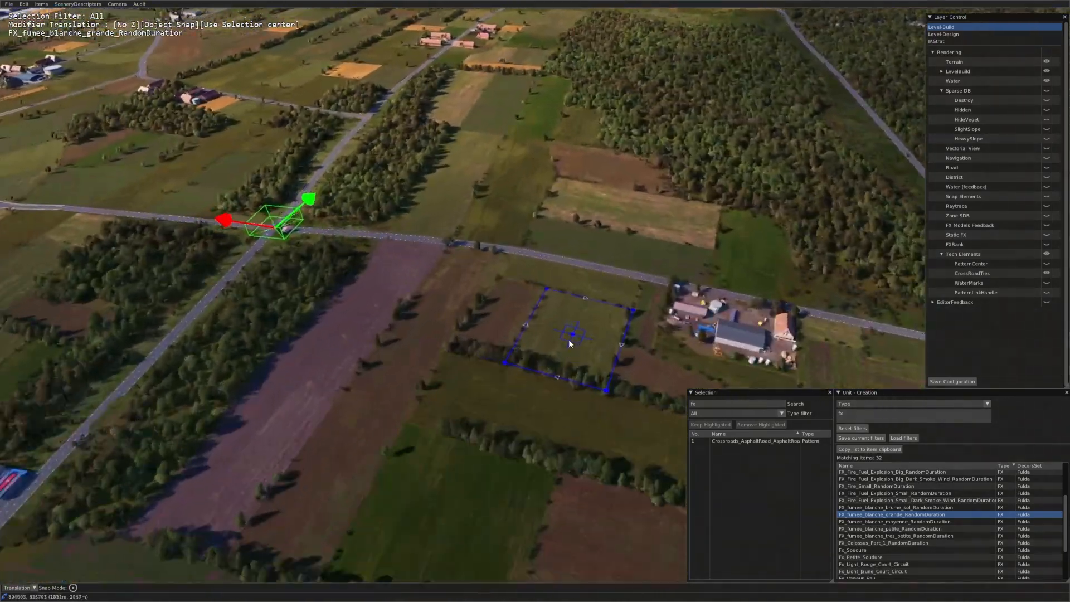
{"action": "scroll", "coordinate": [557, 334], "scroll_direction": "up", "scroll_amount": 4}
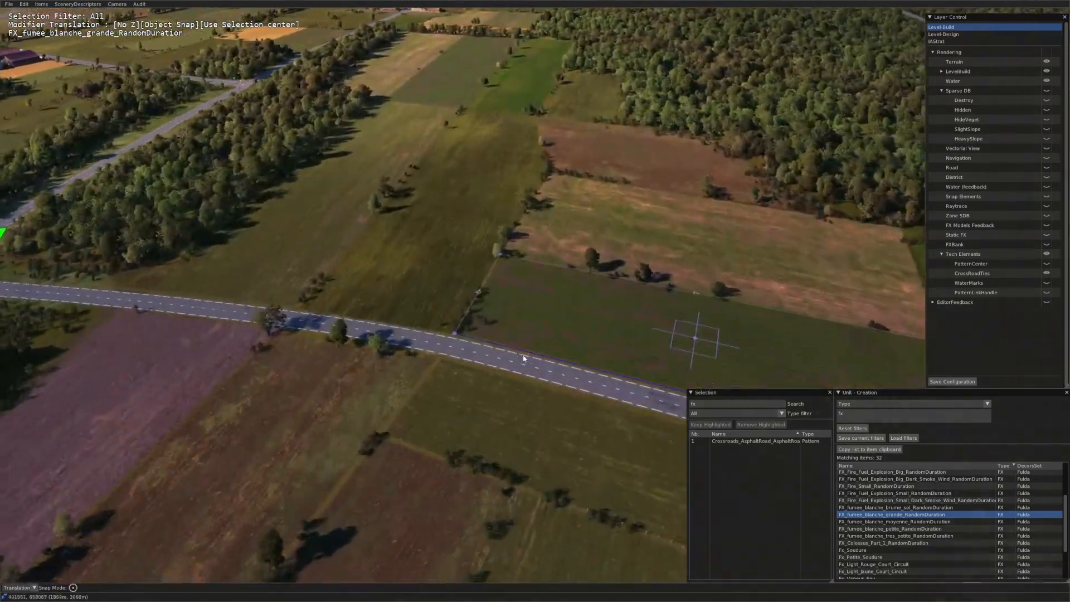
{"action": "left_click", "coordinate": [509, 376]}
{"action": "middle_click_drag", "start_coordinate": [508, 376], "coordinate": [529, 377]}
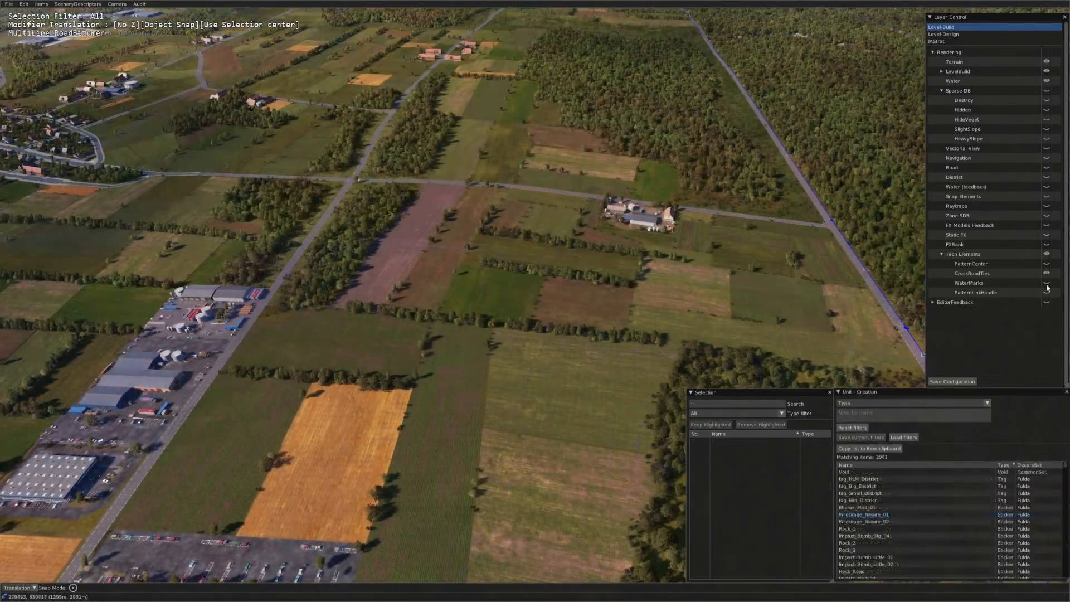
Step: Show the PatternCenter, WaterMarks and PatternLinkHandle layers, then hide and collapse the whole Tech Elements group
{"action": "left_click", "coordinate": [1046, 285]}
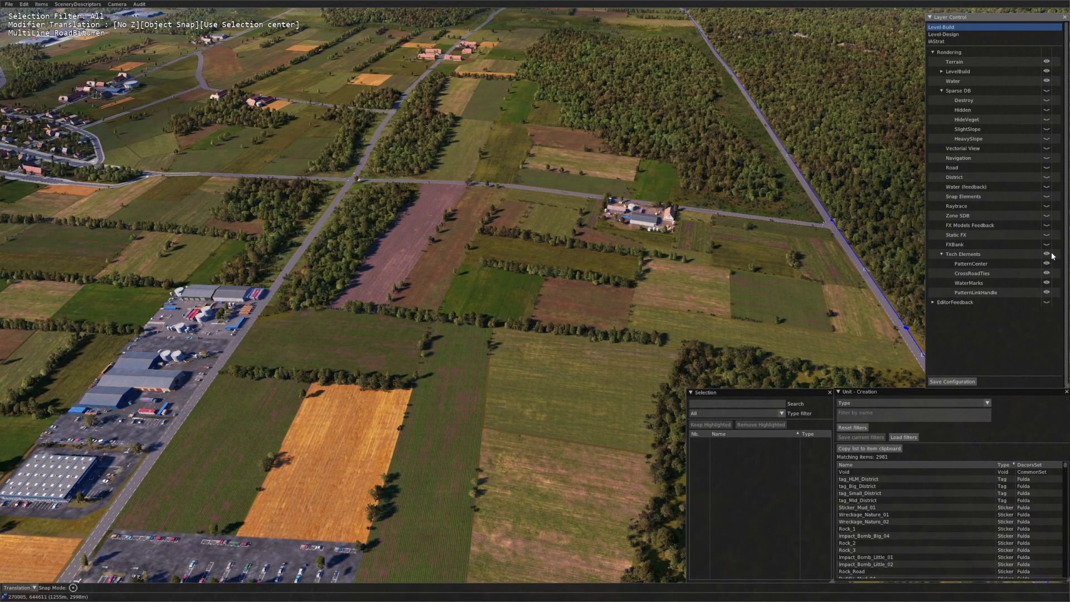
{"action": "left_click", "coordinate": [941, 254]}
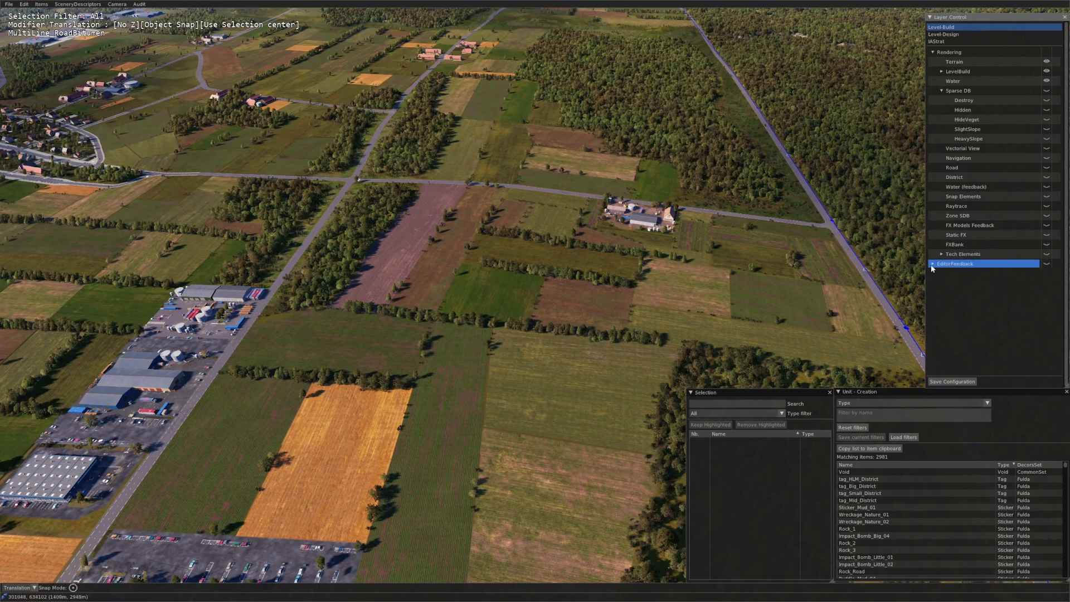
Step: Show the SnapGrid and MousePosInWorld layers of the EditorFeedback group and check them over the fields
{"action": "scroll", "coordinate": [650, 268], "scroll_direction": "down", "scroll_amount": 8}
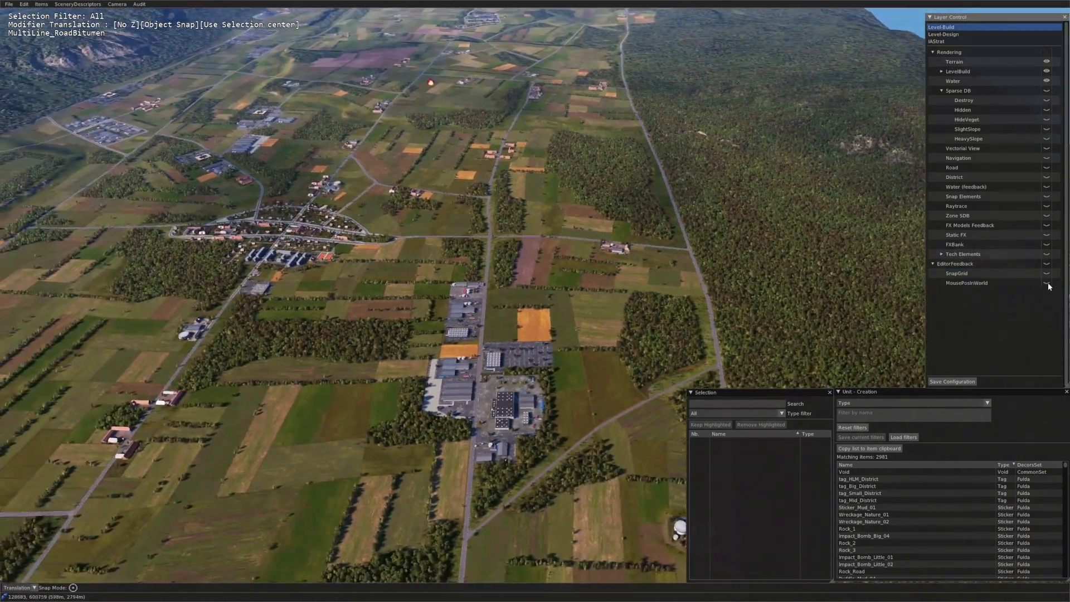
{"action": "left_click", "coordinate": [1047, 273]}
{"action": "left_click", "coordinate": [1048, 282]}
{"action": "scroll", "coordinate": [537, 294], "scroll_direction": "up", "scroll_amount": 5}
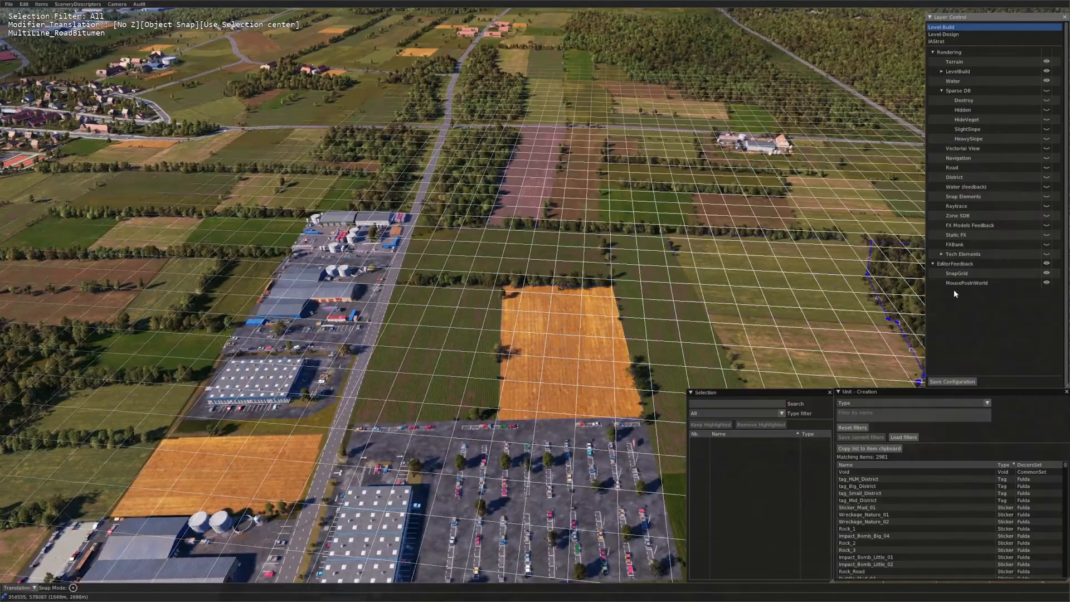
{"action": "scroll", "coordinate": [537, 294], "scroll_direction": "up", "scroll_amount": 6}
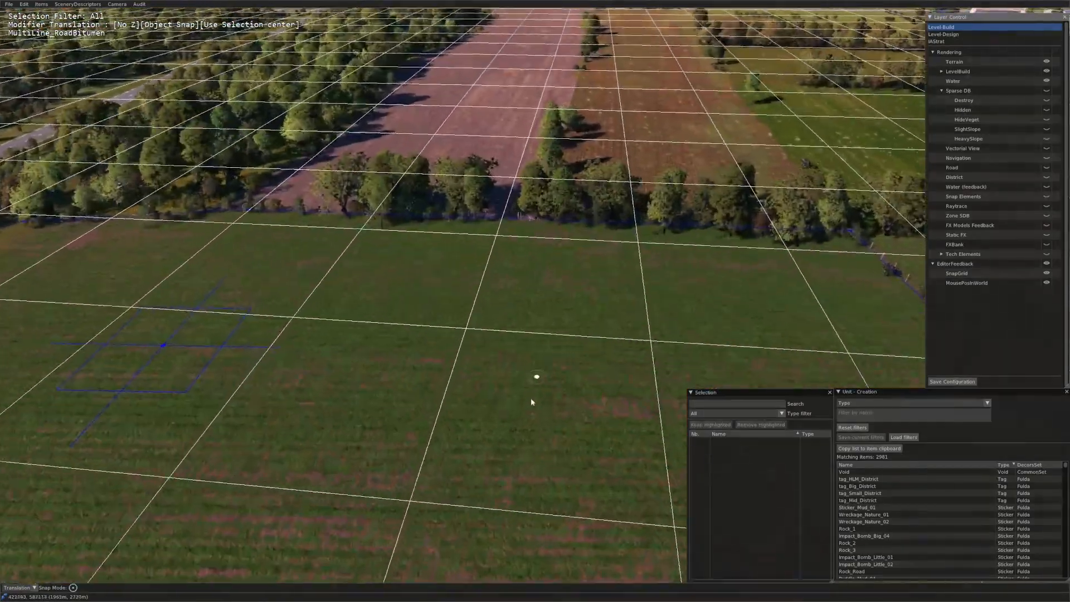
Step: Turn the SnapGrid layer off and back on
{"action": "scroll", "coordinate": [539, 366], "scroll_direction": "down", "scroll_amount": 10}
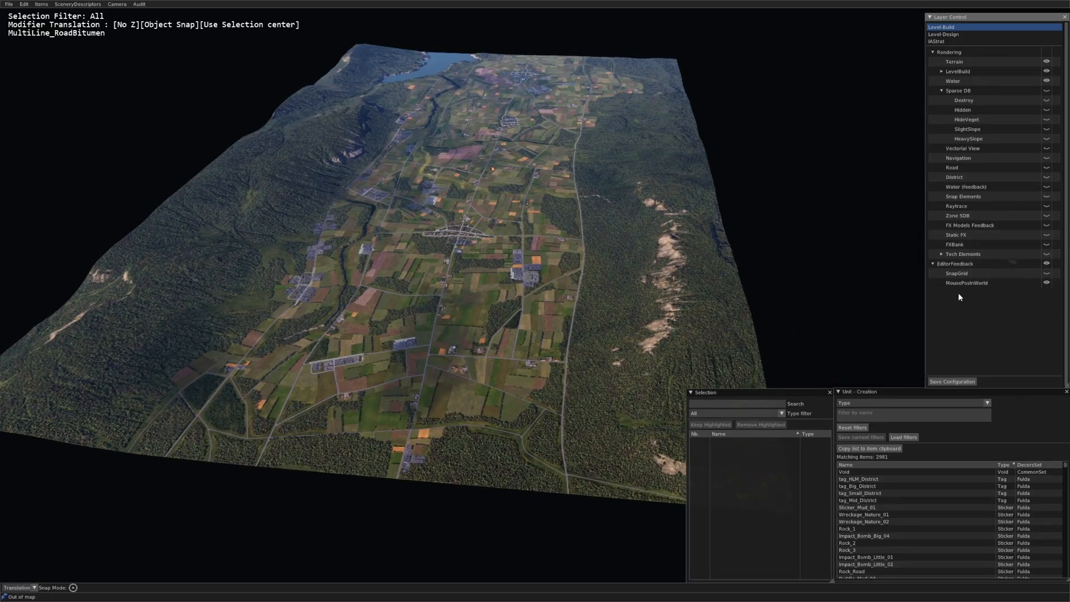
{"action": "scroll", "coordinate": [485, 315], "scroll_direction": "up", "scroll_amount": 10}
{"action": "scroll", "coordinate": [430, 268], "scroll_direction": "down", "scroll_amount": 5}
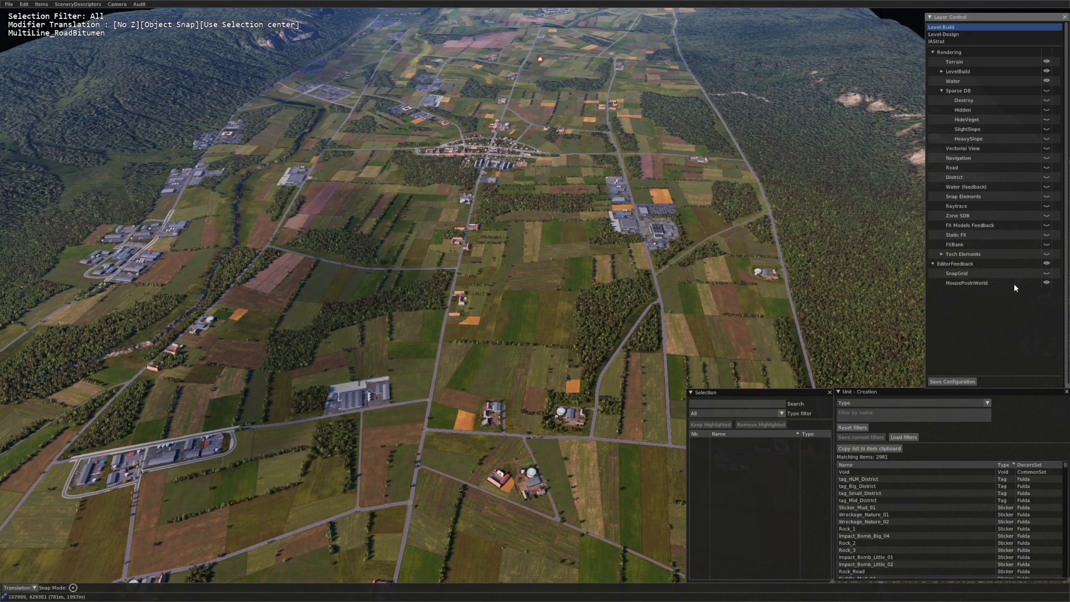
{"action": "left_click", "coordinate": [1045, 273]}
Step: Open the snap mode settings and change the mode from Object Snap to Grid Snap
{"action": "scroll", "coordinate": [89, 581], "scroll_direction": "up", "scroll_amount": 8}
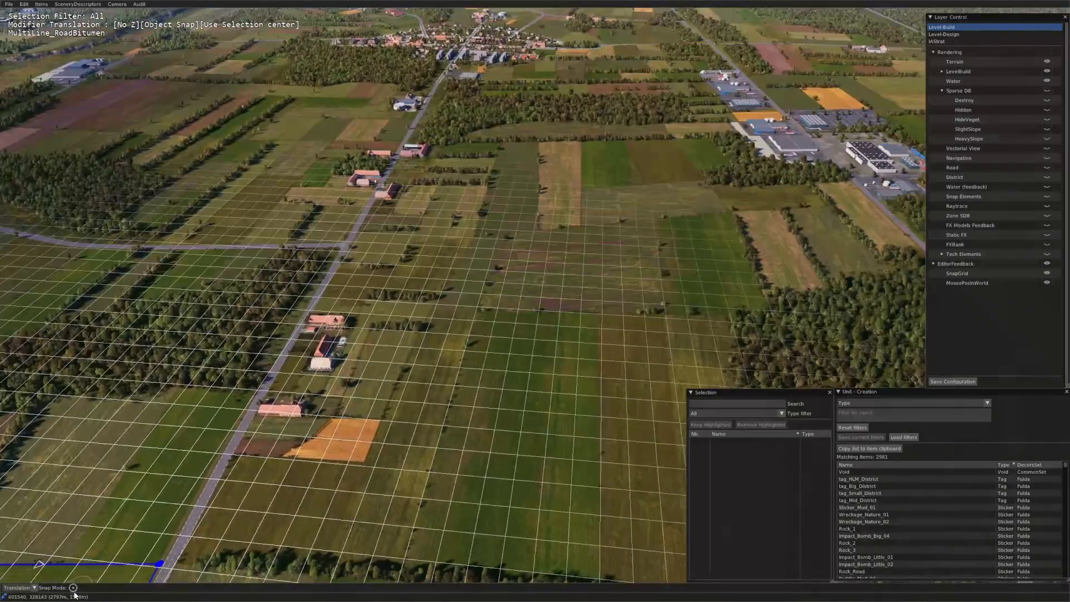
{"action": "left_click", "coordinate": [72, 587]}
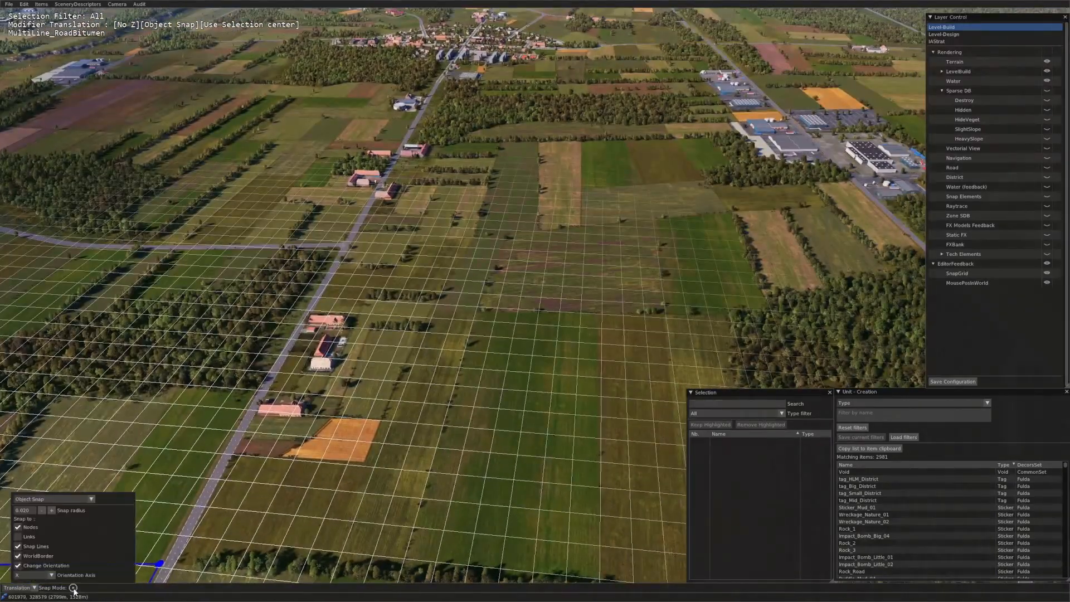
{"action": "left_click", "coordinate": [92, 499]}
{"action": "left_click", "coordinate": [61, 516]}
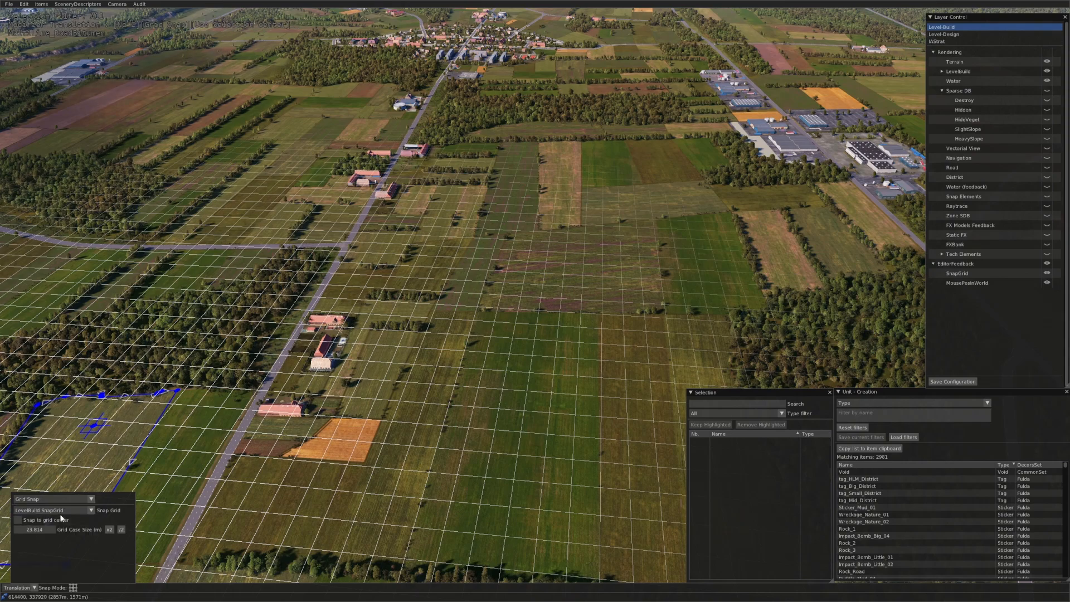
Step: Reopen the Grid Snap settings and look through the available snap grids for the grid over the fields
{"action": "scroll", "coordinate": [484, 329], "scroll_direction": "up", "scroll_amount": 5}
{"action": "key", "text": "Right"}
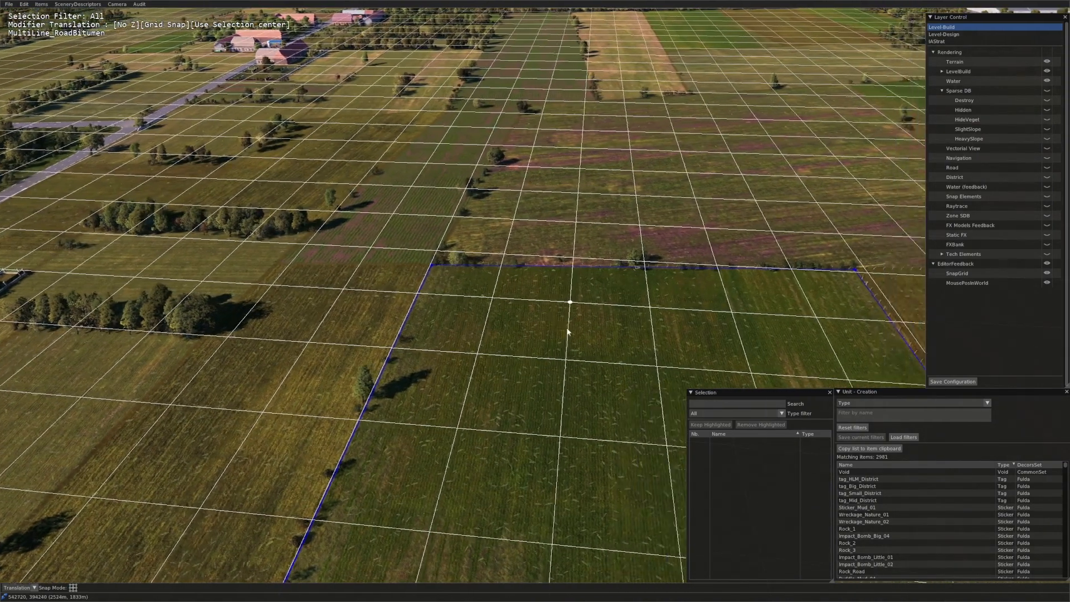
{"action": "left_click", "coordinate": [78, 592]}
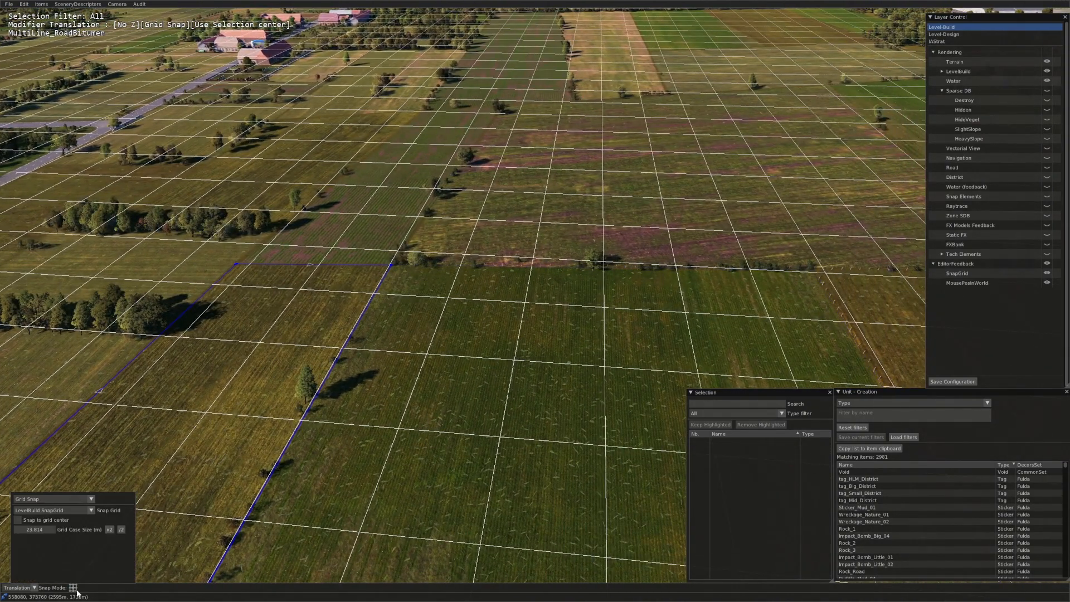
{"action": "left_click", "coordinate": [92, 510]}
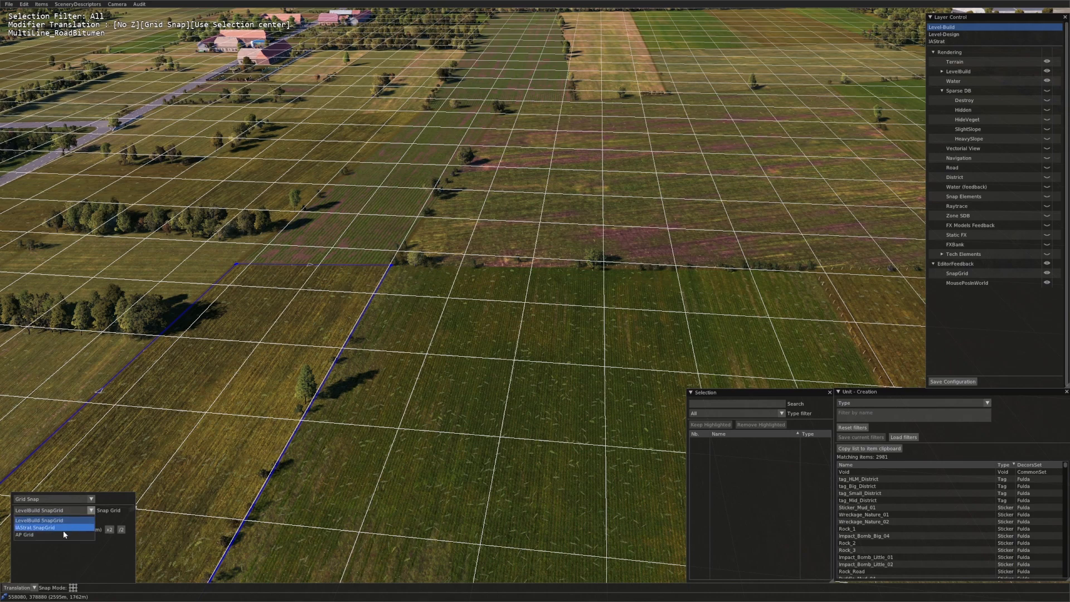
{"action": "left_click", "coordinate": [92, 513]}
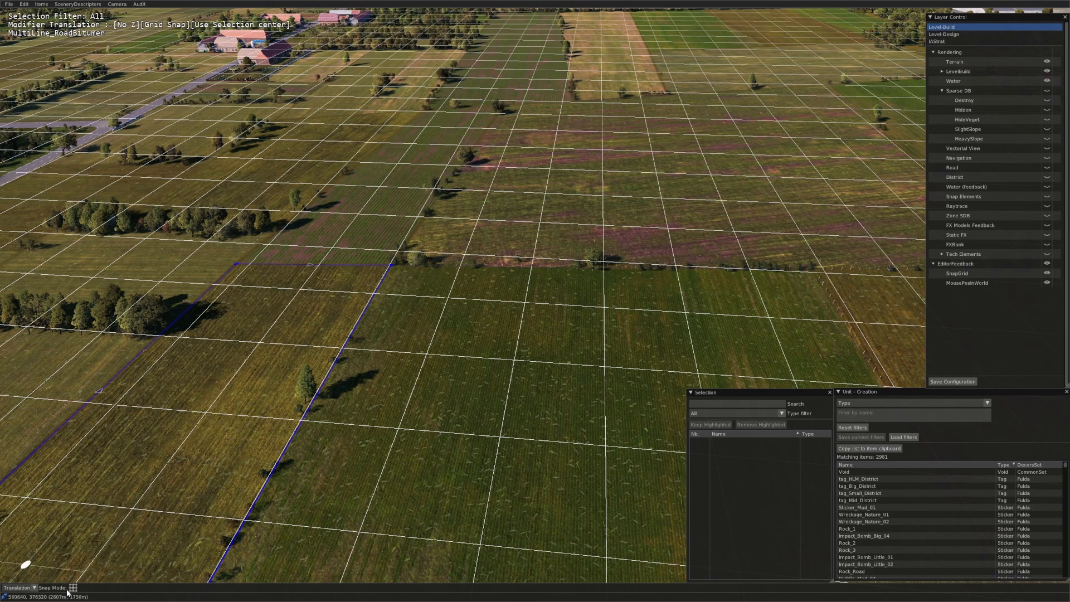
Step: Turn on Snap to grid center and enlarge the grid case size to 219.456 m
{"action": "mouse_move", "coordinate": [71, 592]}
{"action": "left_click_drag", "start_coordinate": [43, 531], "coordinate": [205, 526]}
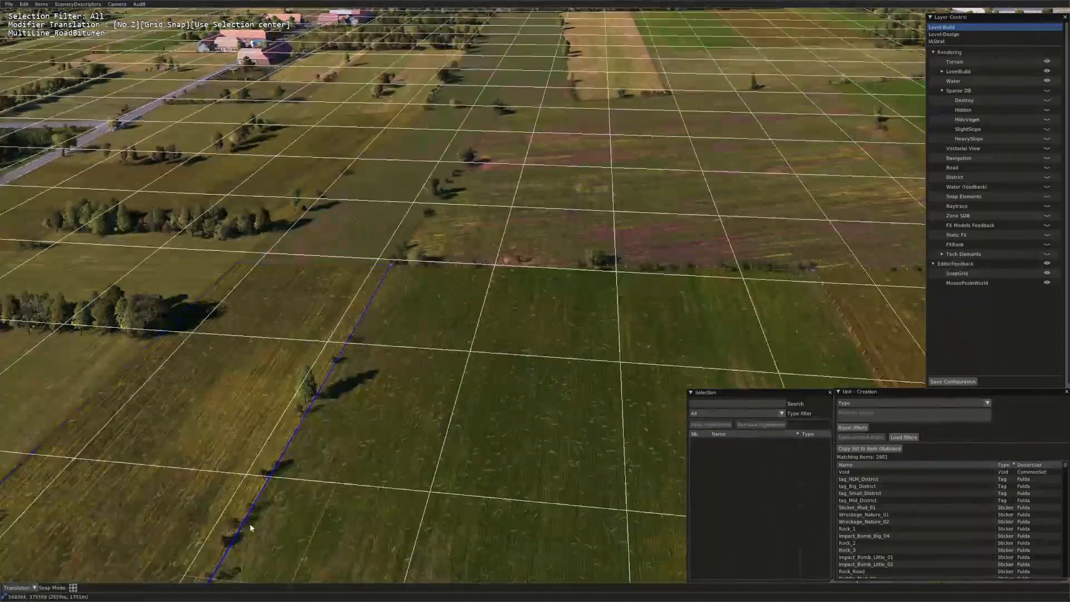
{"action": "scroll", "coordinate": [450, 381], "scroll_direction": "down", "scroll_amount": 10}
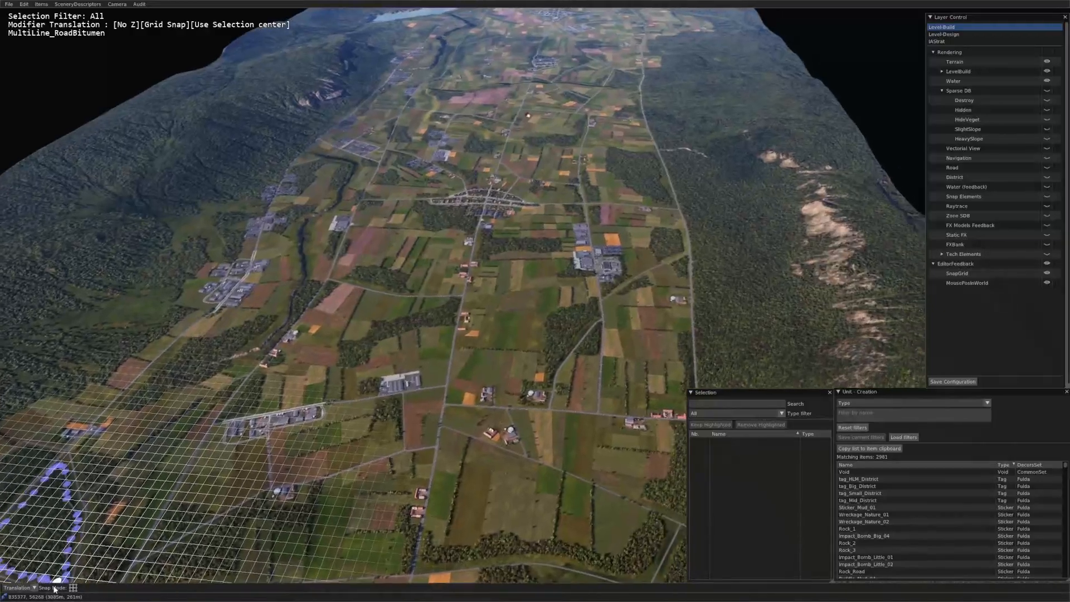
{"action": "mouse_move", "coordinate": [77, 591]}
{"action": "left_click_drag", "start_coordinate": [39, 531], "coordinate": [116, 537]}
{"action": "left_click", "coordinate": [109, 529]}
{"action": "left_click", "coordinate": [110, 530]}
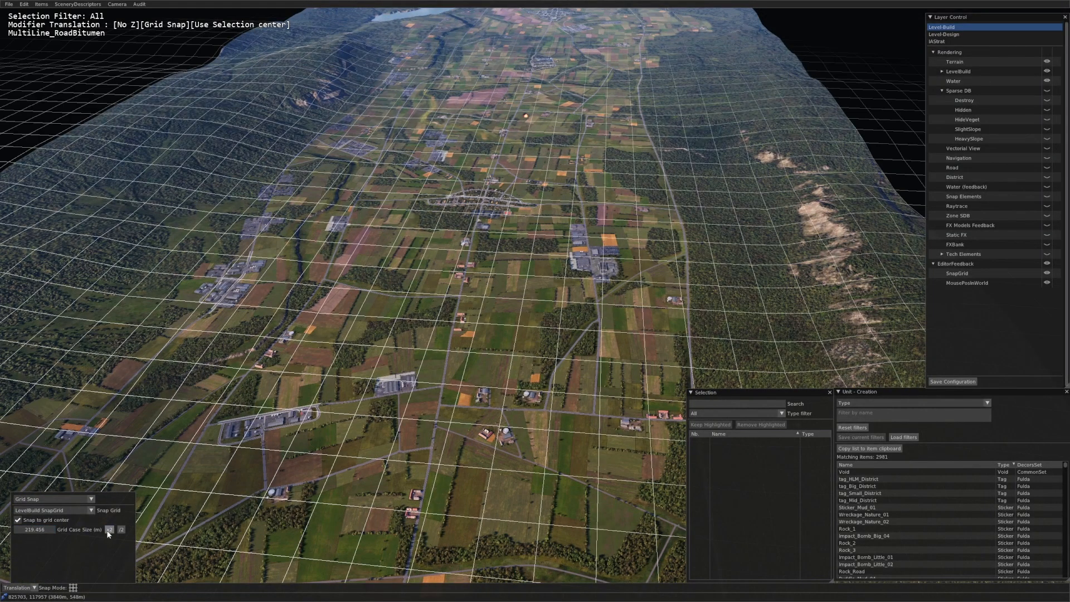
Step: Double the grid case size once, and halve it repeatedly to try a much finer snap grid
{"action": "left_click", "coordinate": [109, 530]}
{"action": "left_click", "coordinate": [122, 530]}
{"action": "left_click", "coordinate": [122, 529]}
{"action": "left_click", "coordinate": [122, 530]}
{"action": "left_click", "coordinate": [122, 529]}
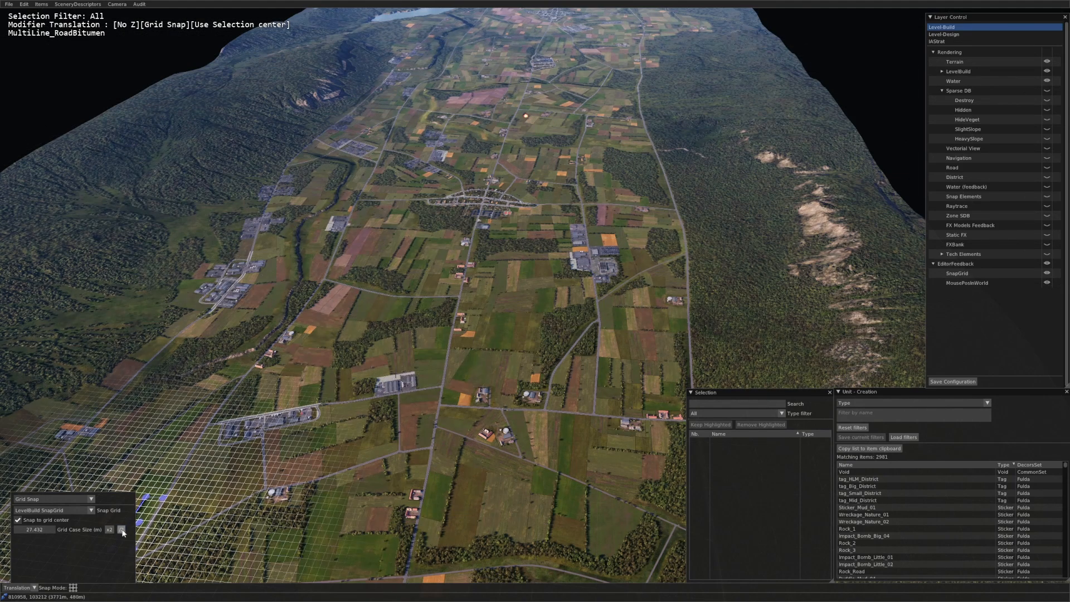
{"action": "left_click", "coordinate": [122, 530]}
{"action": "left_click", "coordinate": [122, 529]}
Step: Double the grid case size repeatedly up to 1755.648 m and check the coarse grid across the map
{"action": "left_click", "coordinate": [110, 531]}
{"action": "left_click", "coordinate": [110, 531]}
{"action": "left_click", "coordinate": [110, 531]}
{"action": "left_click", "coordinate": [110, 531]}
{"action": "left_click", "coordinate": [110, 531]}
{"action": "double_click", "coordinate": [111, 531]}
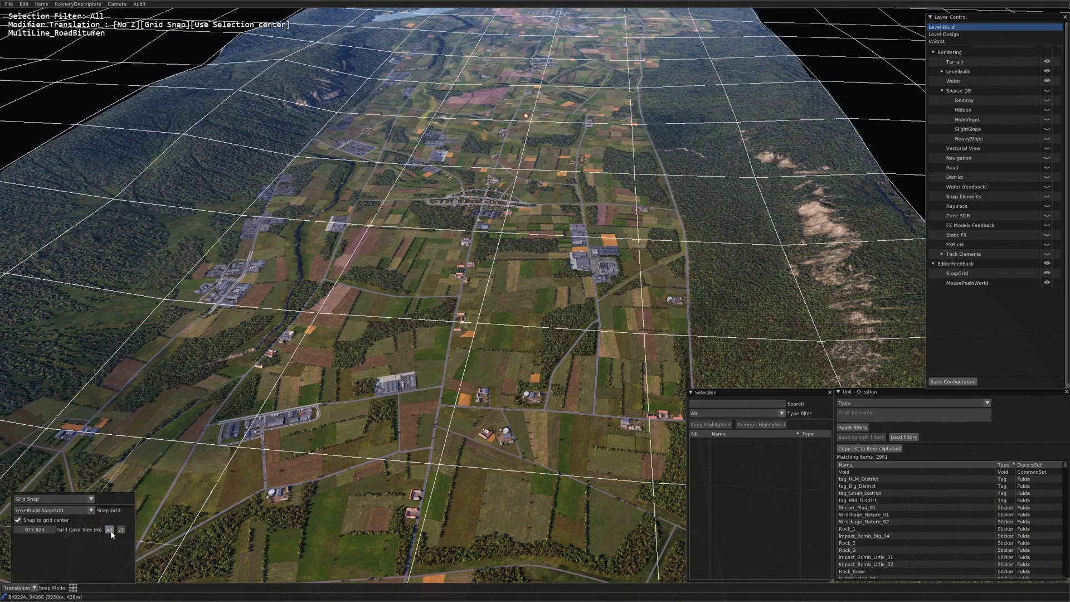
{"action": "left_click", "coordinate": [110, 531]}
{"action": "scroll", "coordinate": [539, 252], "scroll_direction": "down", "scroll_amount": 2}
{"action": "scroll", "coordinate": [539, 254], "scroll_direction": "down", "scroll_amount": 2}
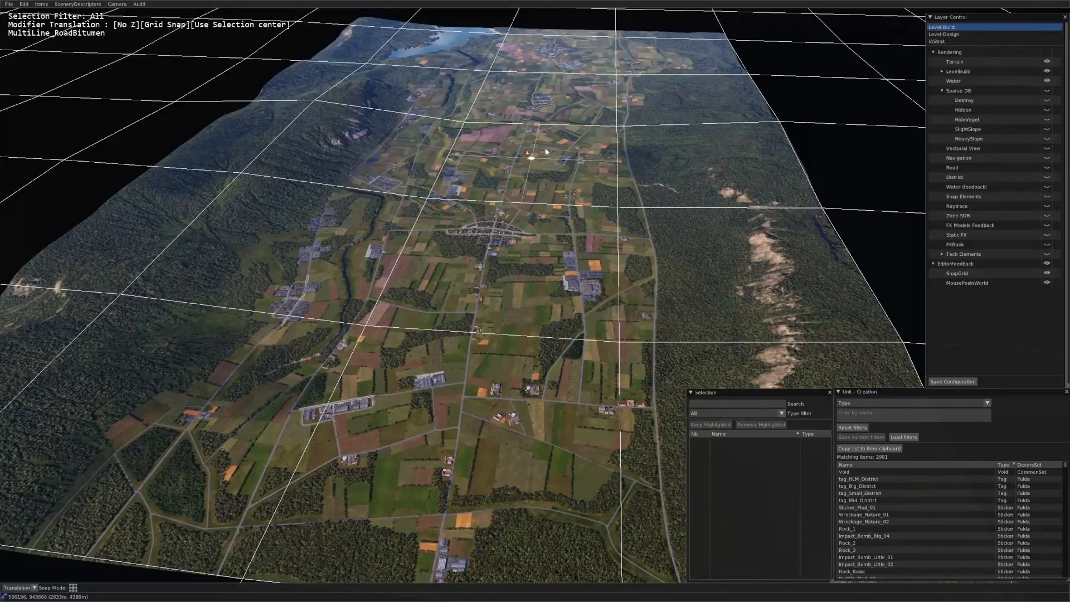
{"action": "middle_click_drag", "start_coordinate": [579, 335], "coordinate": [456, 181]}
{"action": "middle_click_drag", "start_coordinate": [477, 297], "coordinate": [516, 366]}
{"action": "scroll", "coordinate": [515, 367], "scroll_direction": "up", "scroll_amount": 3}
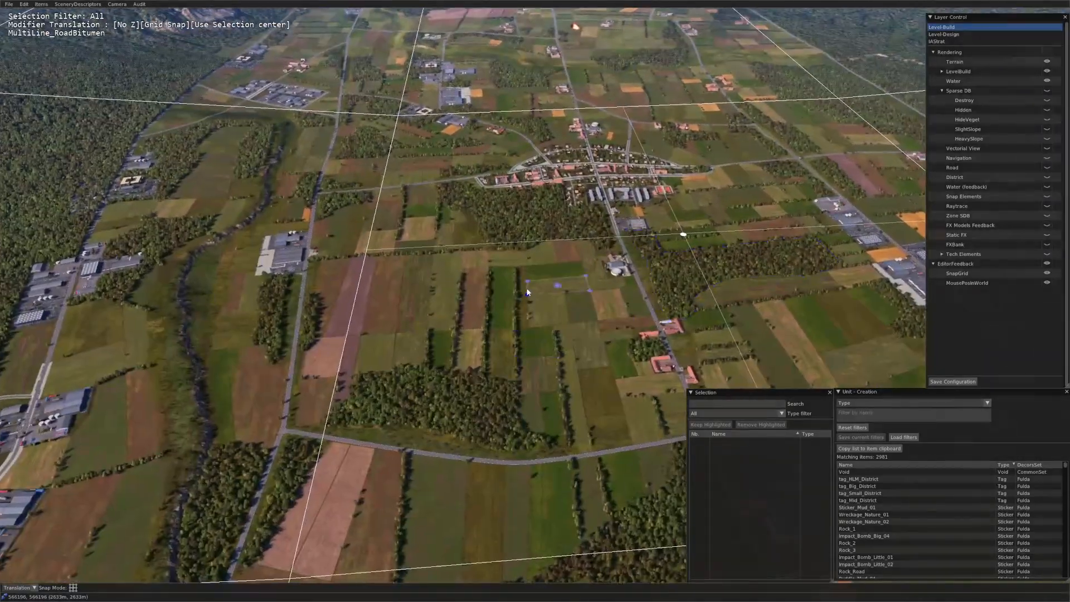
Step: Hide the whole EditorFeedback group, including the SnapGrid and MousePosInWorld layers
{"action": "key", "text": "Up"}
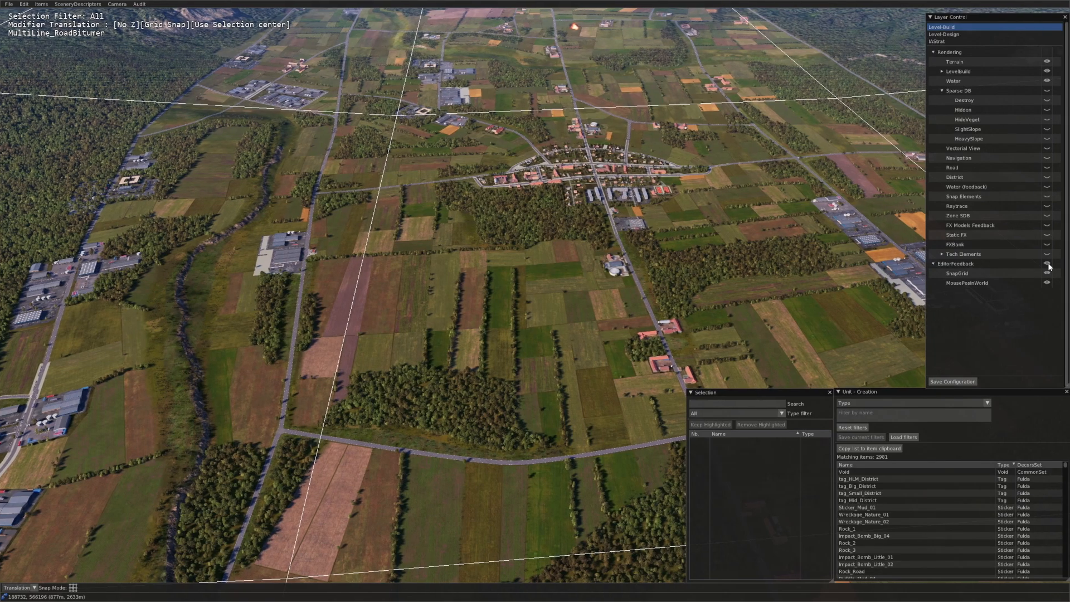
{"action": "key", "text": "Right"}
{"action": "left_click", "coordinate": [1047, 265]}
{"action": "key", "text": "Up"}
{"action": "key", "text": "Right"}
{"action": "key", "text": "Right"}
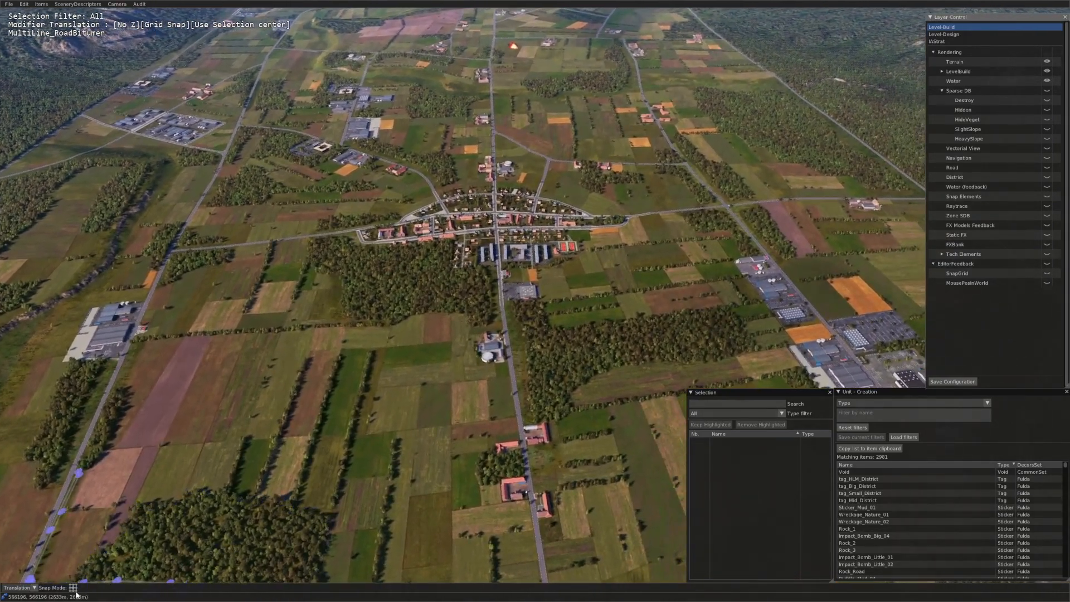
Step: Change the snap mode from Grid Snap to no snap and check the fields without snapping
{"action": "left_click", "coordinate": [73, 592]}
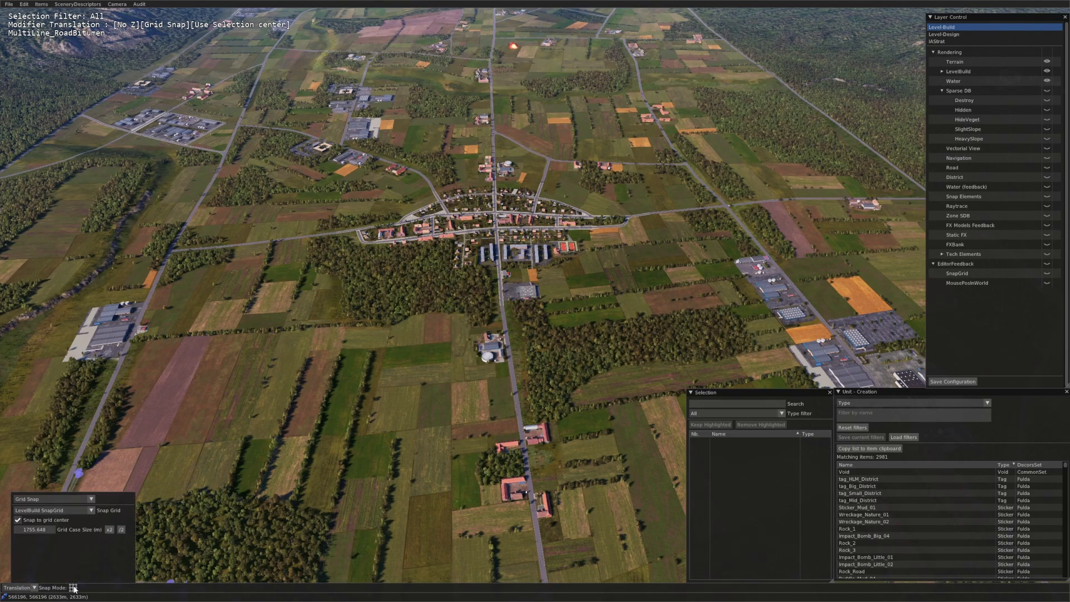
{"action": "left_click", "coordinate": [94, 500]}
{"action": "left_click", "coordinate": [78, 508]}
{"action": "scroll", "coordinate": [195, 423], "scroll_direction": "up", "scroll_amount": 4}
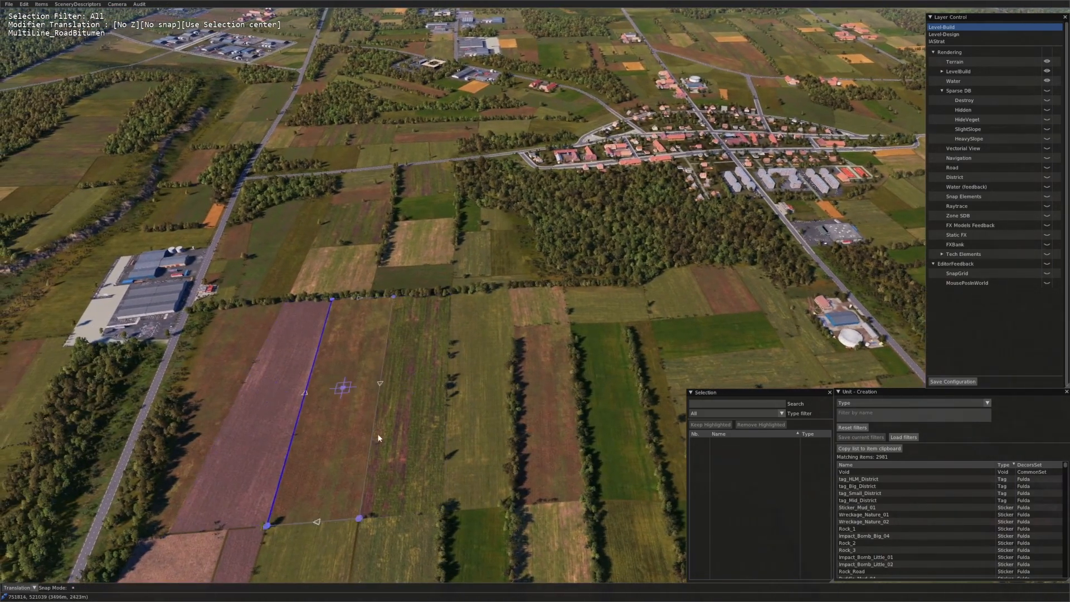
{"action": "scroll", "coordinate": [306, 464], "scroll_direction": "down", "scroll_amount": 5}
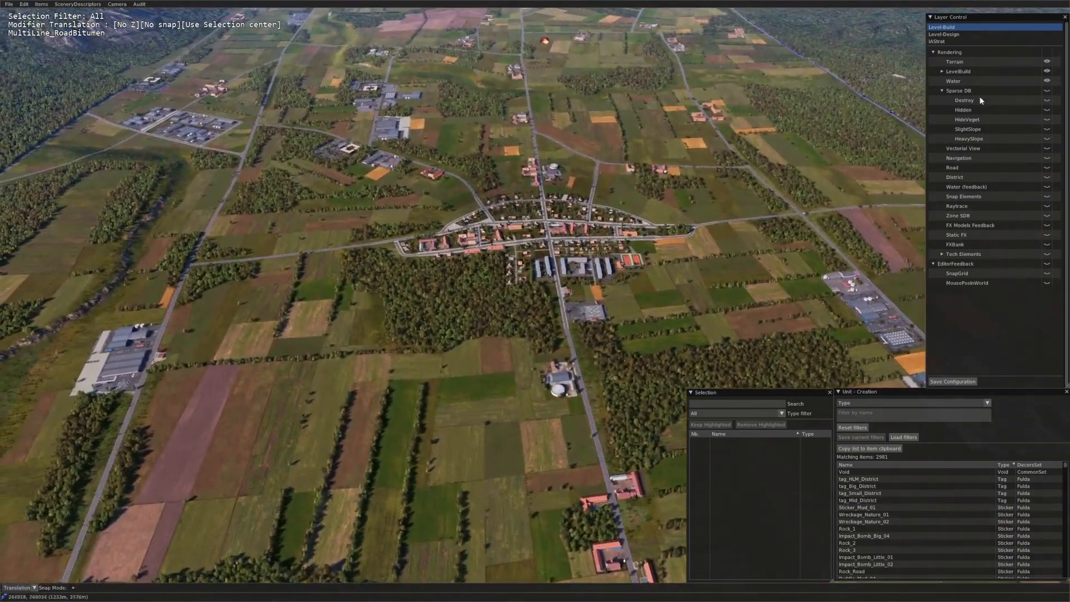
Step: Examine the village and its surroundings, selecting the field border line around the orange field beside it
{"action": "left_click", "coordinate": [957, 41]}
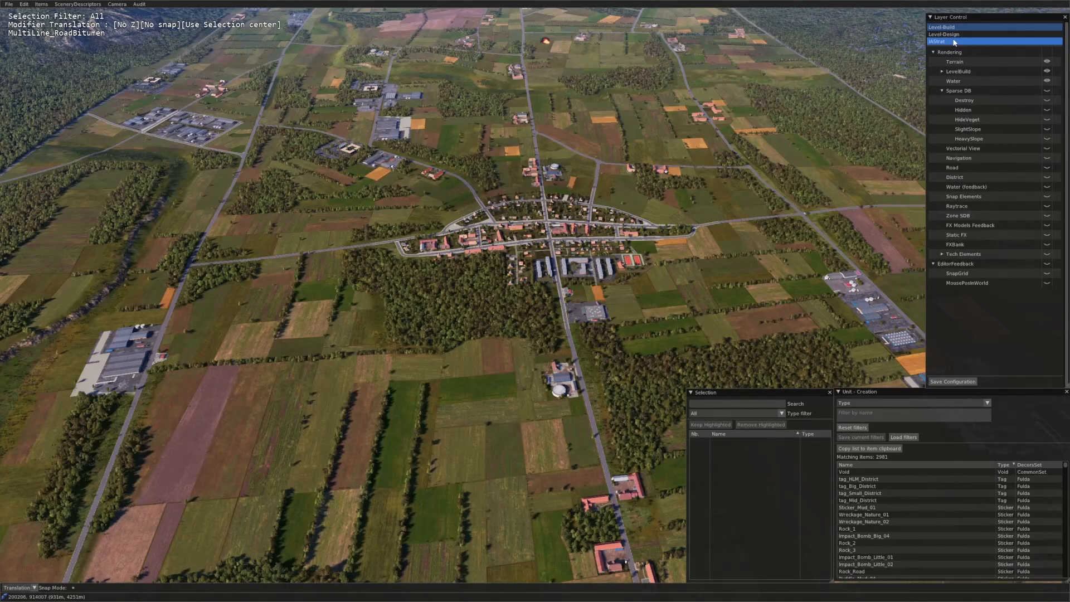
{"action": "scroll", "coordinate": [652, 226], "scroll_direction": "down", "scroll_amount": 4}
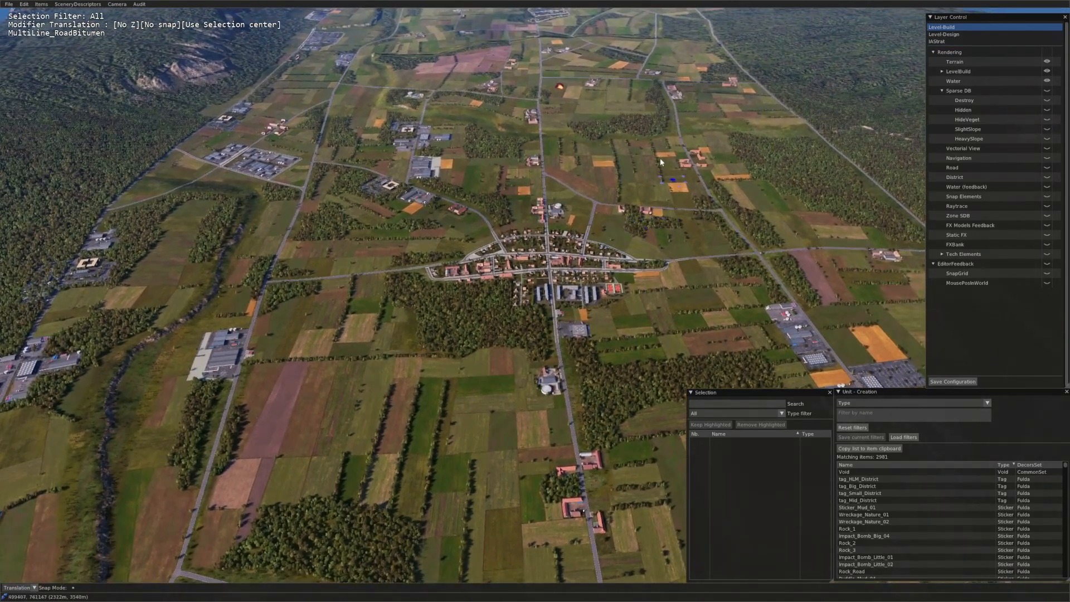
{"action": "scroll", "coordinate": [342, 109], "scroll_direction": "up", "scroll_amount": 5}
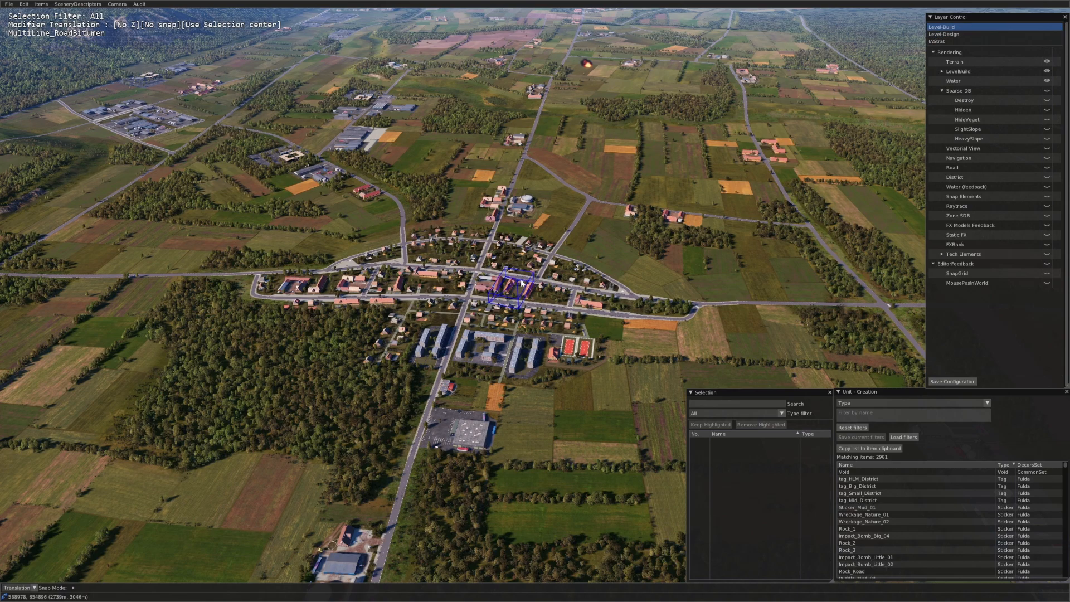
{"action": "scroll", "coordinate": [521, 283], "scroll_direction": "up", "scroll_amount": 5}
{"action": "left_click_drag", "start_coordinate": [251, 179], "coordinate": [523, 356]}
{"action": "scroll", "coordinate": [535, 345], "scroll_direction": "down", "scroll_amount": 3}
{"action": "left_click", "coordinate": [736, 363]}
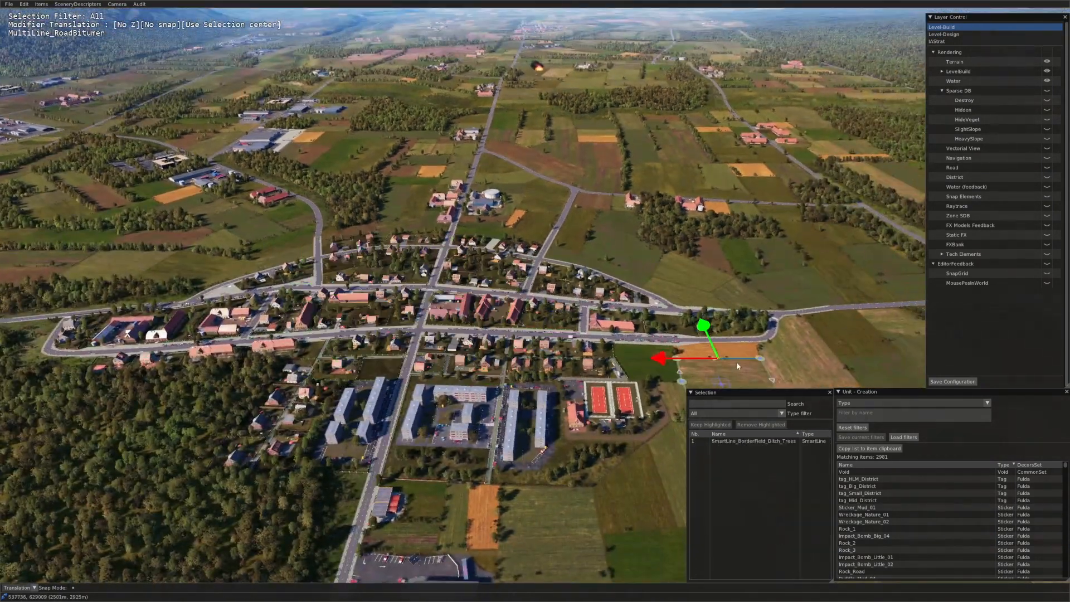
{"action": "scroll", "coordinate": [736, 365], "scroll_direction": "down", "scroll_amount": 3}
Step: Switch to the Level-Design layer set and collapse its Rendering and EditorFeedback groups
{"action": "left_click", "coordinate": [953, 35]}
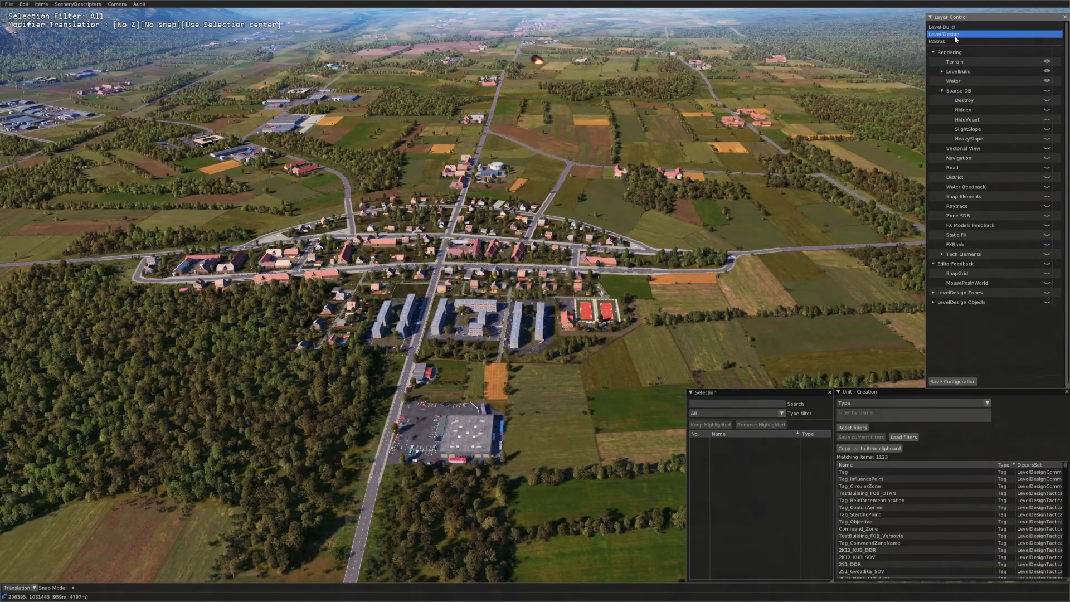
{"action": "left_click", "coordinate": [944, 52]}
{"action": "left_click", "coordinate": [935, 52]}
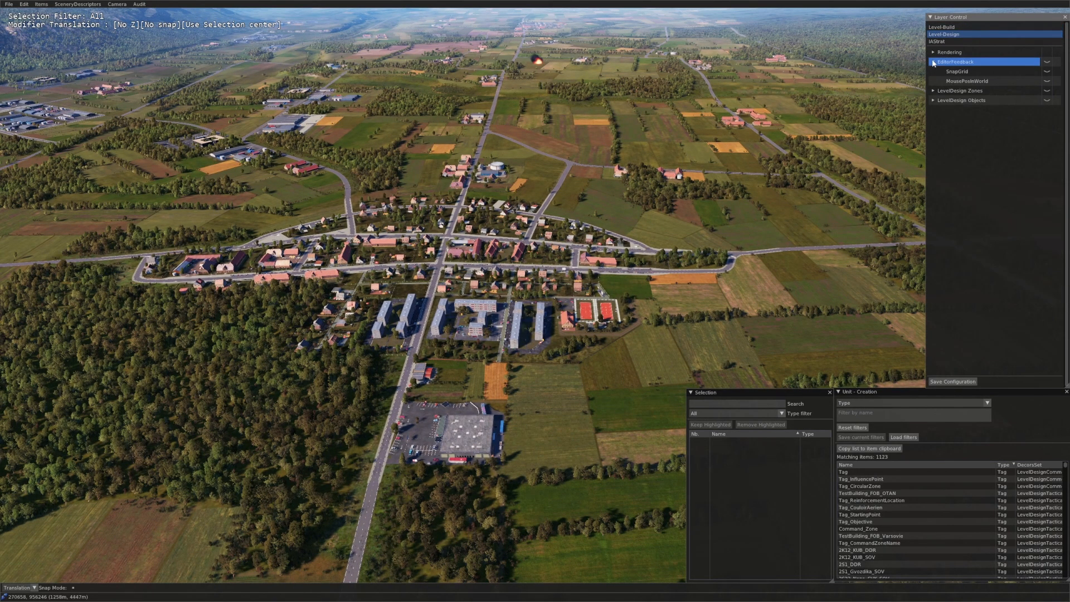
{"action": "left_click", "coordinate": [934, 62]}
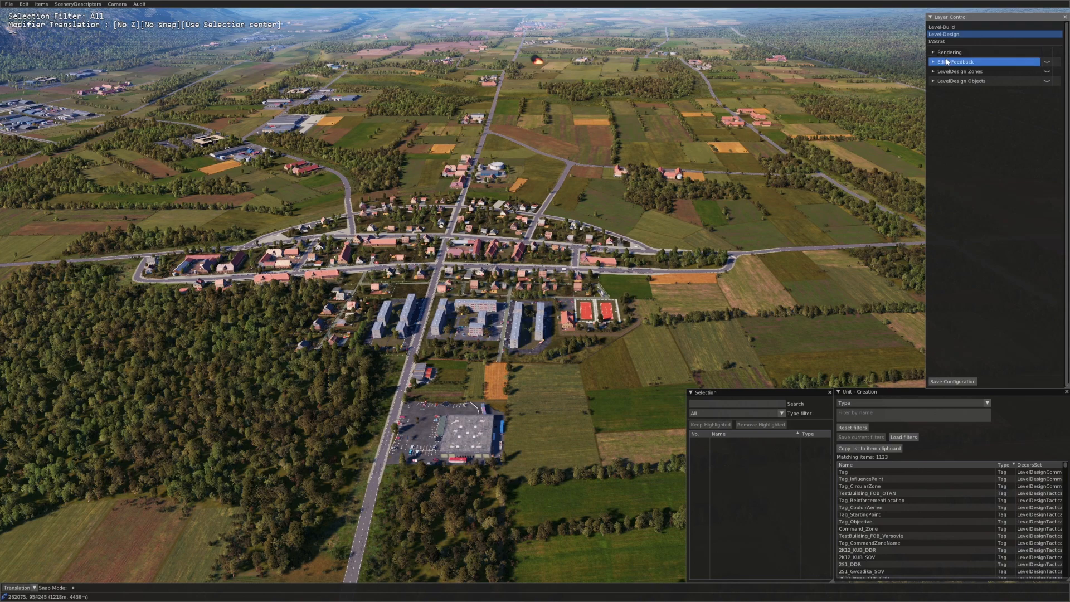
{"action": "scroll", "coordinate": [499, 358], "scroll_direction": "up", "scroll_amount": 2}
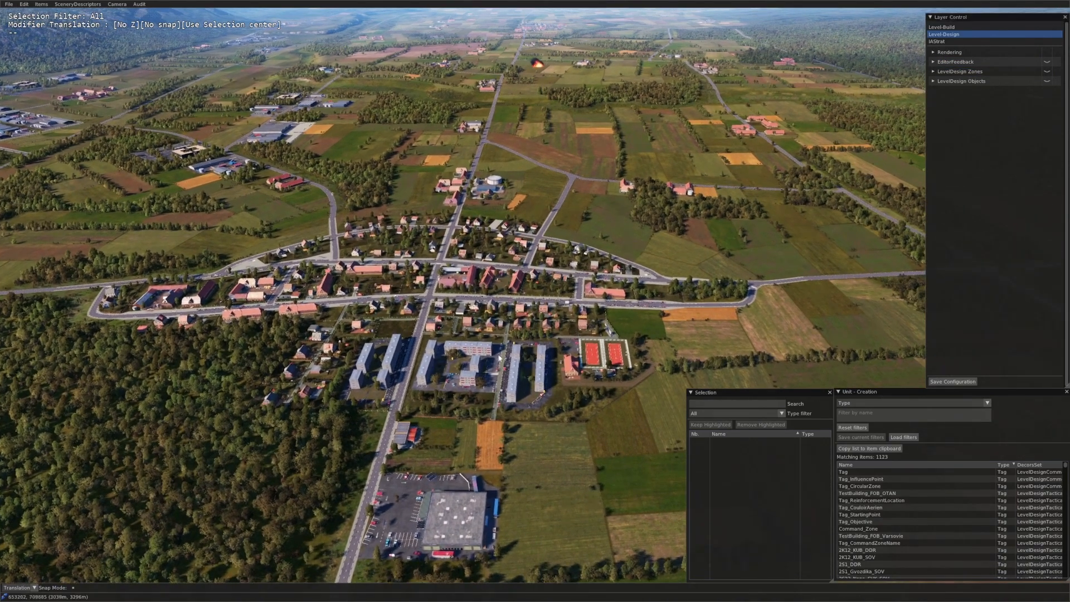
{"action": "scroll", "coordinate": [390, 415], "scroll_direction": "down", "scroll_amount": 3}
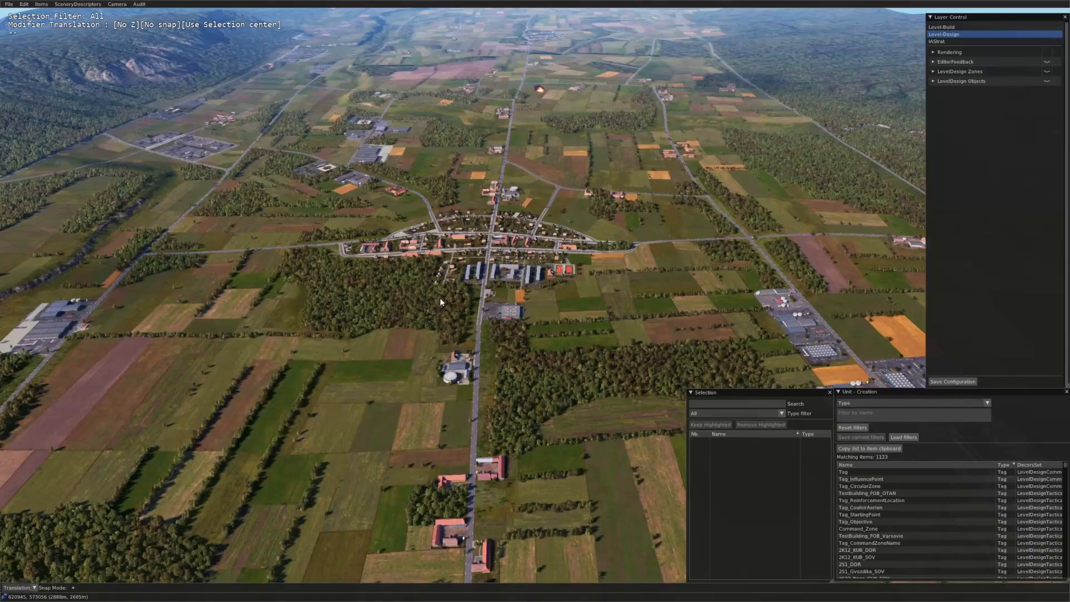
{"action": "left_click_drag", "start_coordinate": [310, 224], "coordinate": [573, 425]}
{"action": "middle_click_drag", "start_coordinate": [573, 424], "coordinate": [624, 315]}
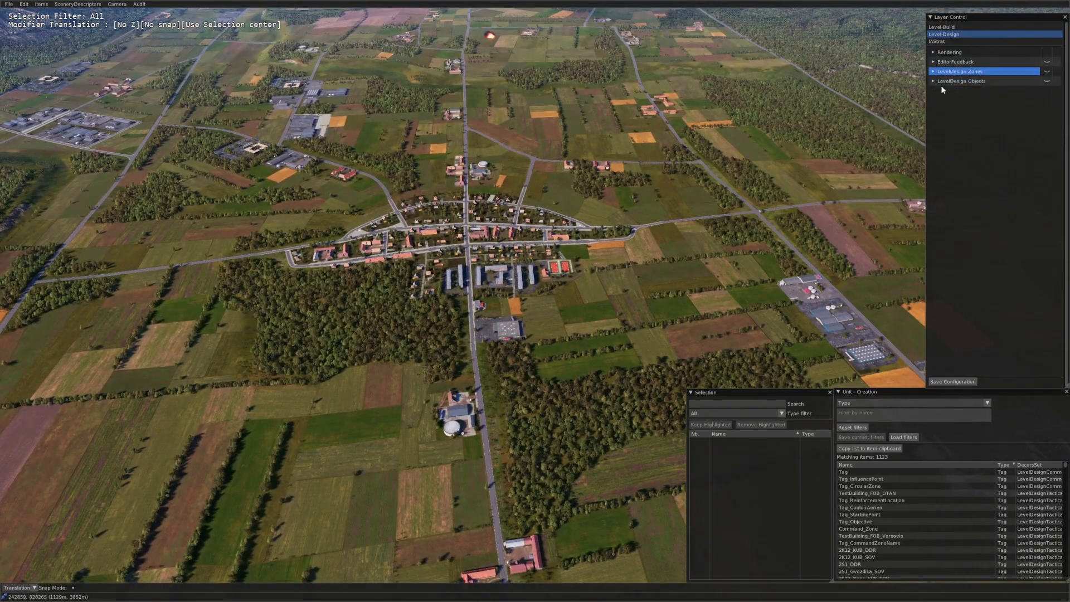
{"action": "middle_click_drag", "start_coordinate": [488, 263], "coordinate": [540, 329]}
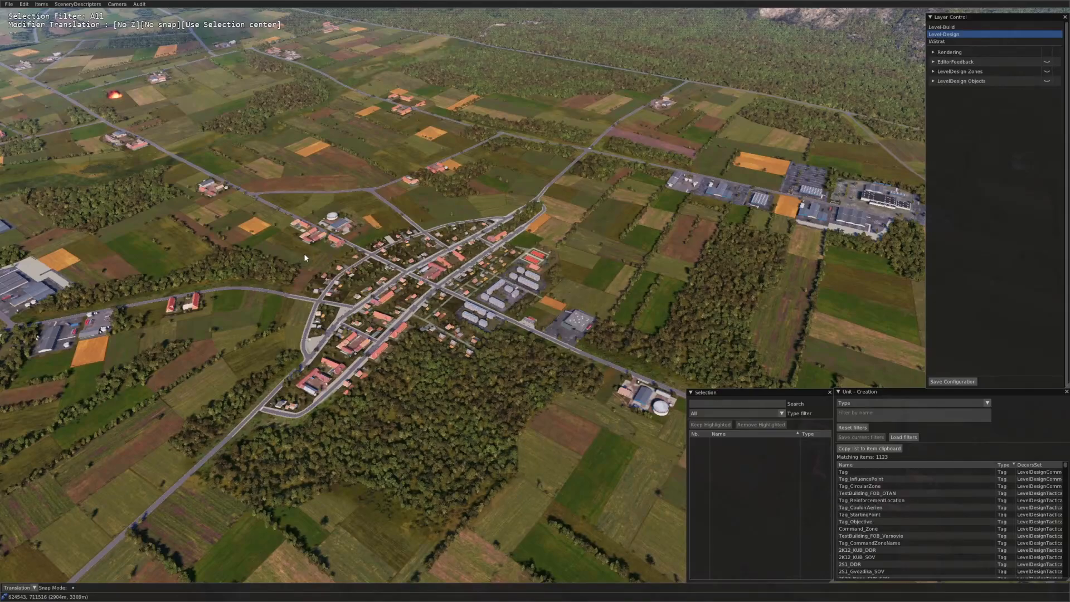
{"action": "middle_click_drag", "start_coordinate": [305, 257], "coordinate": [581, 316]}
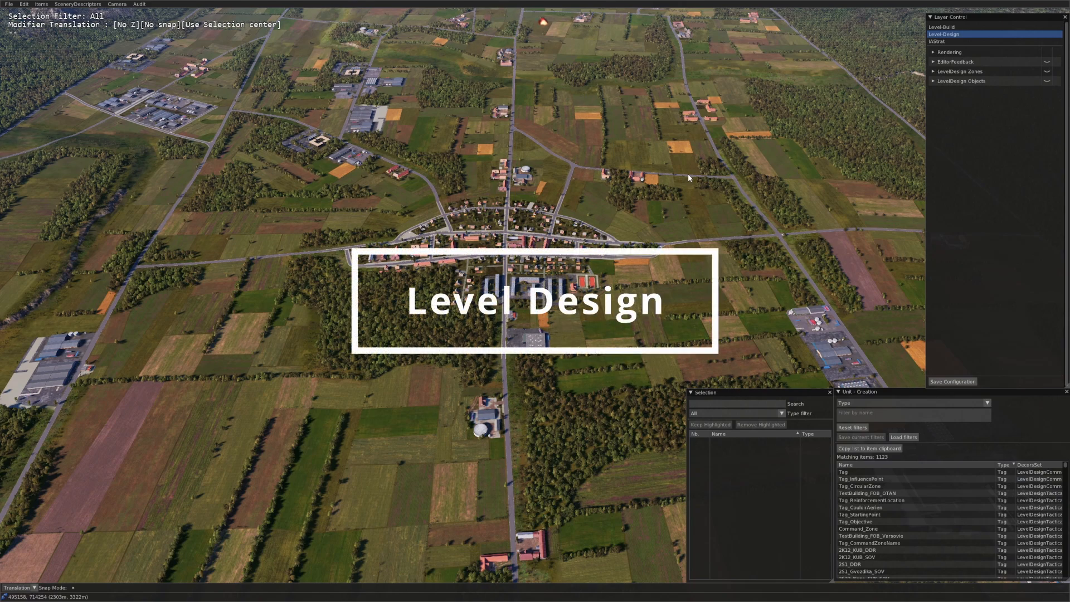
Step: Expand the LevelDesign Zones group, show all its zones including Deployment Zone For Para, and examine them across the map
{"action": "left_click", "coordinate": [932, 72]}
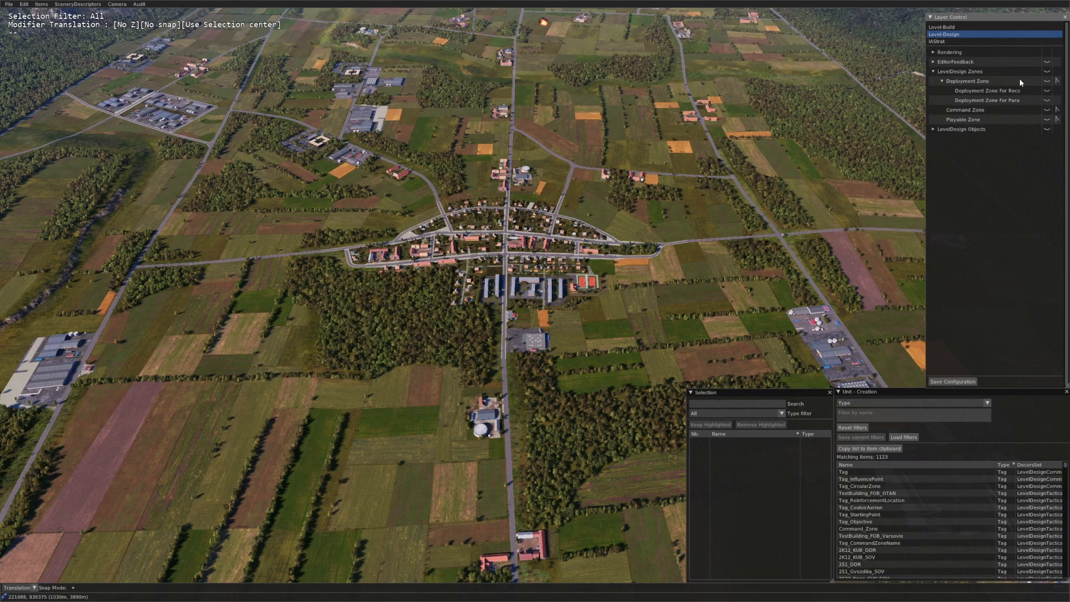
{"action": "left_click", "coordinate": [1047, 72]}
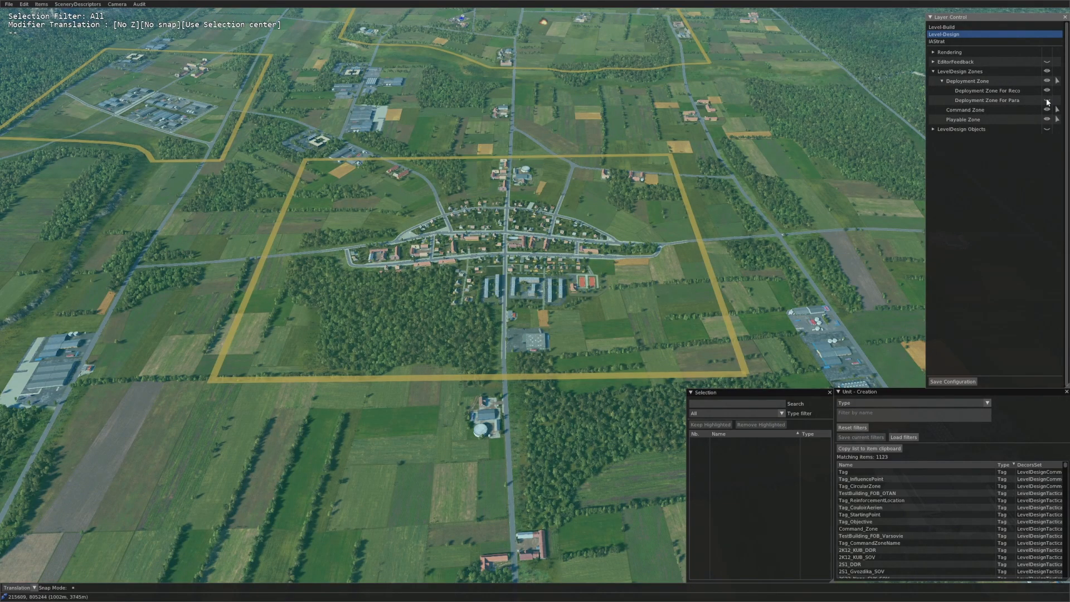
{"action": "left_click", "coordinate": [1047, 100]}
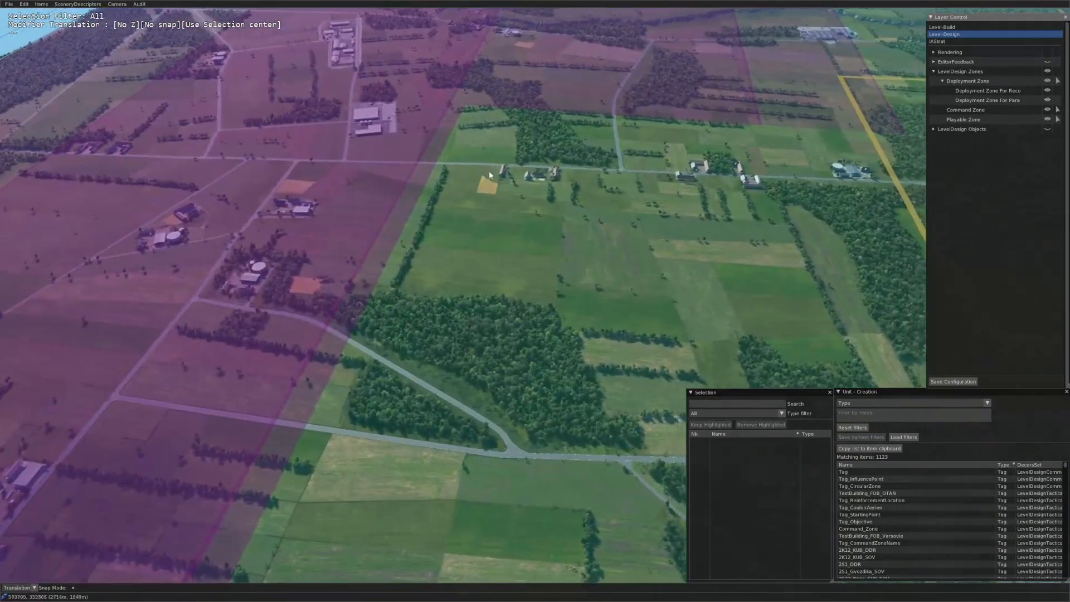
{"action": "middle_click_drag", "start_coordinate": [489, 175], "coordinate": [664, 215]}
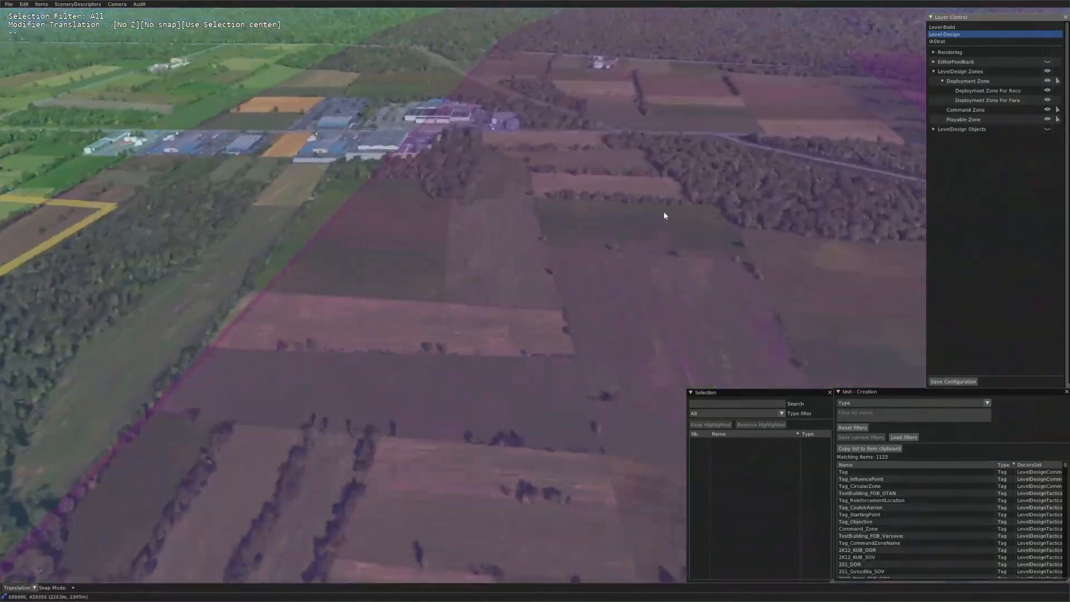
{"action": "scroll", "coordinate": [568, 202], "scroll_direction": "down", "scroll_amount": 10}
{"action": "mouse_move", "coordinate": [552, 220]}
{"action": "middle_mouse_down"}
{"action": "mouse_move", "coordinate": [487, 248]}
{"action": "mouse_move", "coordinate": [537, 232]}
{"action": "mouse_move", "coordinate": [630, 237]}
{"action": "mouse_move", "coordinate": [510, 238]}
{"action": "mouse_move", "coordinate": [550, 237]}
{"action": "middle_mouse_up"}
{"action": "scroll", "coordinate": [486, 249], "scroll_direction": "down", "scroll_amount": 5}
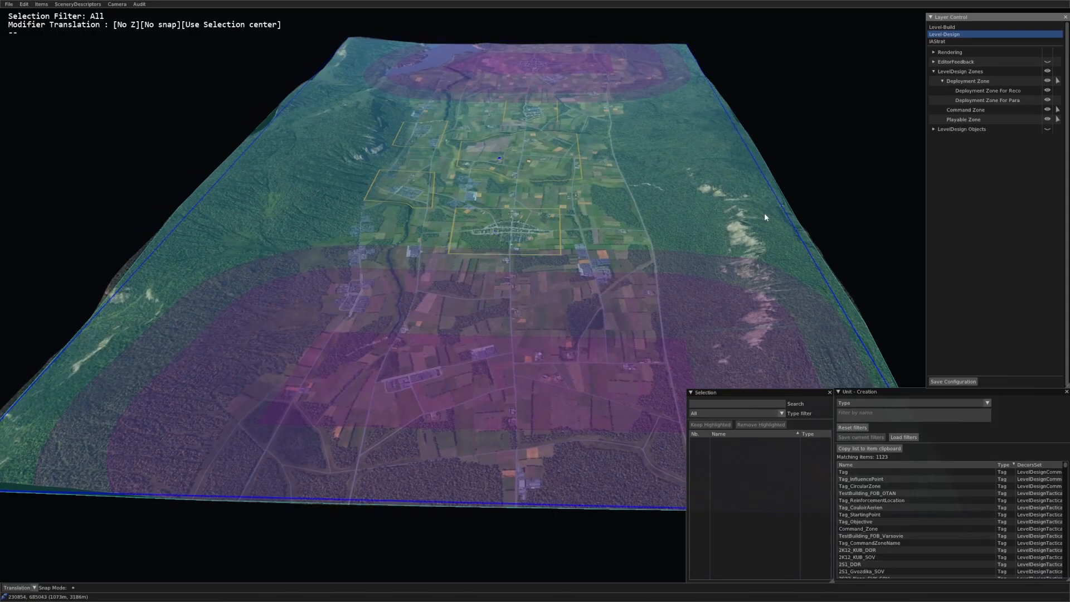
Step: Hide the Deployment Zone and Command Zone layers and check the Playable Zone boundary around the whole map
{"action": "left_click", "coordinate": [1047, 82]}
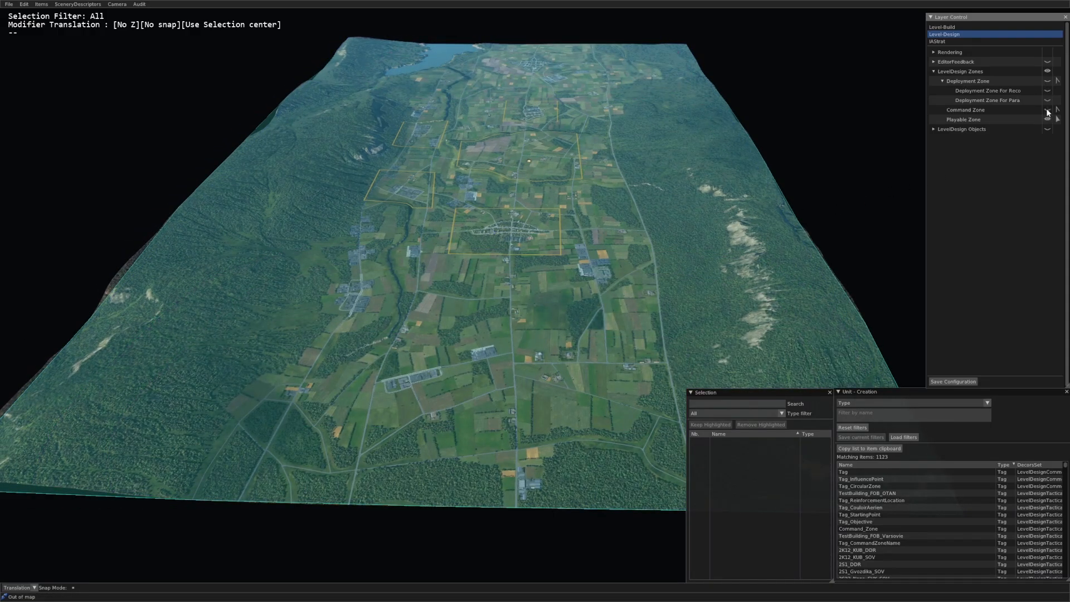
{"action": "left_click", "coordinate": [1047, 110]}
{"action": "scroll", "coordinate": [532, 276], "scroll_direction": "up", "scroll_amount": 5}
{"action": "middle_click_drag", "start_coordinate": [532, 277], "coordinate": [638, 313]}
{"action": "scroll", "coordinate": [526, 302], "scroll_direction": "down", "scroll_amount": 5}
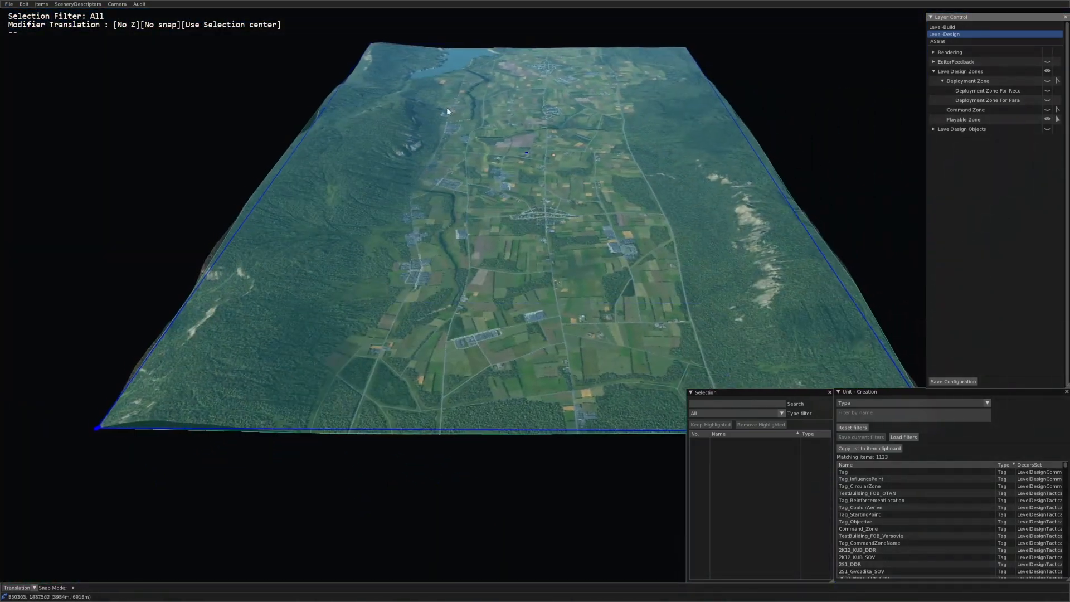
Step: Select the Playable Zone and try to shrink its boundary so that it covers only the farmed valley between the forested hills
{"action": "scroll", "coordinate": [624, 118], "scroll_direction": "up", "scroll_amount": 1}
{"action": "middle_click_drag", "start_coordinate": [475, 248], "coordinate": [407, 249]}
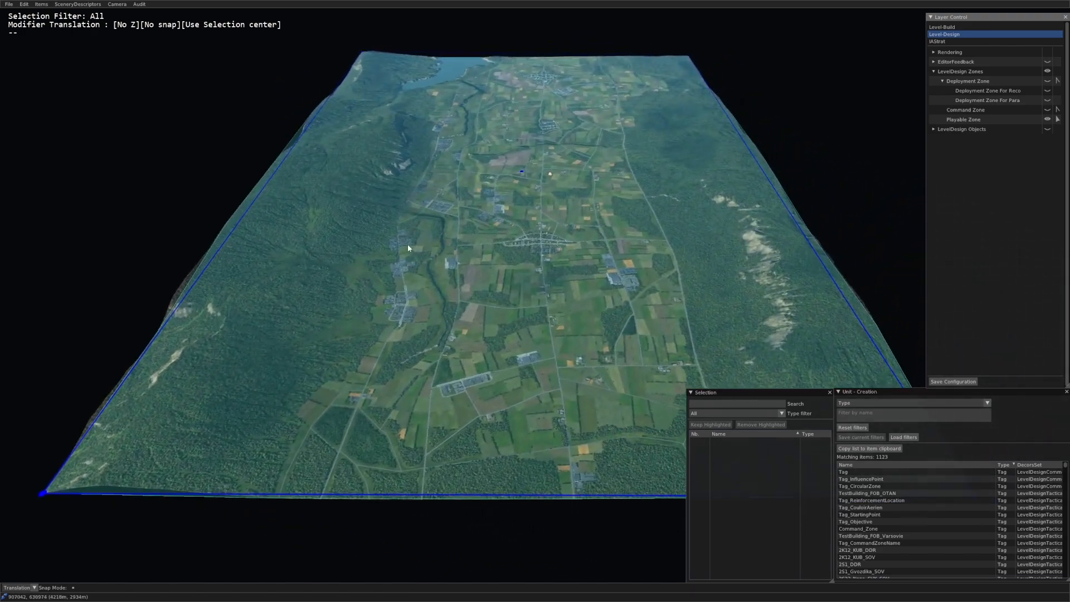
{"action": "left_click", "coordinate": [379, 238]}
{"action": "mouse_move", "coordinate": [379, 237]}
{"action": "left_mouse_down"}
{"action": "mouse_move", "coordinate": [516, 247]}
{"action": "mouse_move", "coordinate": [376, 239]}
{"action": "mouse_move", "coordinate": [382, 250]}
{"action": "left_mouse_up"}
{"action": "key", "text": "w"}
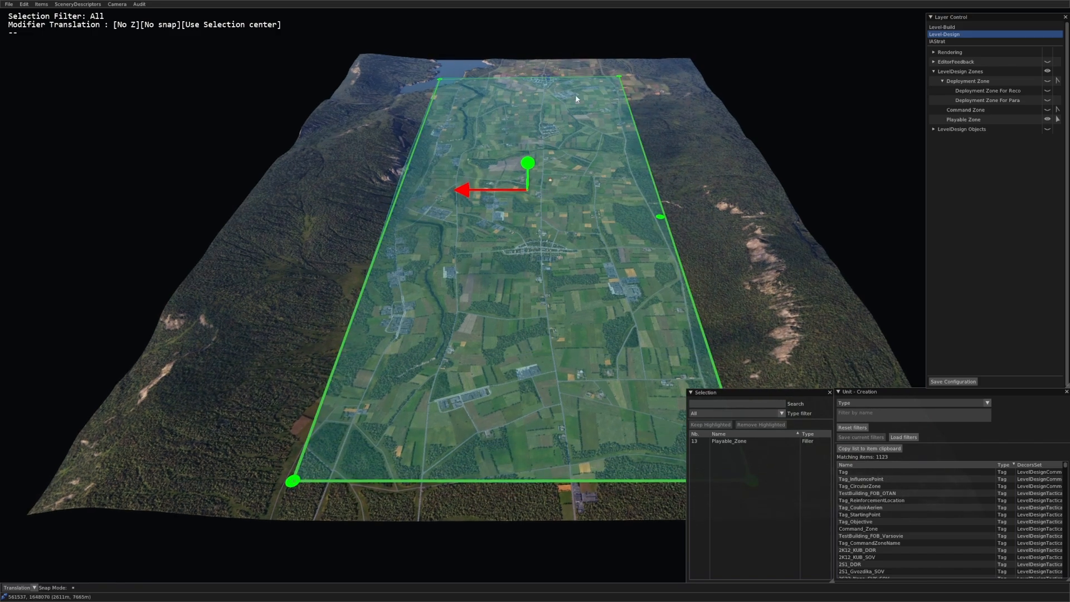
{"action": "scroll", "coordinate": [700, 312], "scroll_direction": "up", "scroll_amount": 3}
{"action": "left_click_drag", "start_coordinate": [727, 147], "coordinate": [763, 196]}
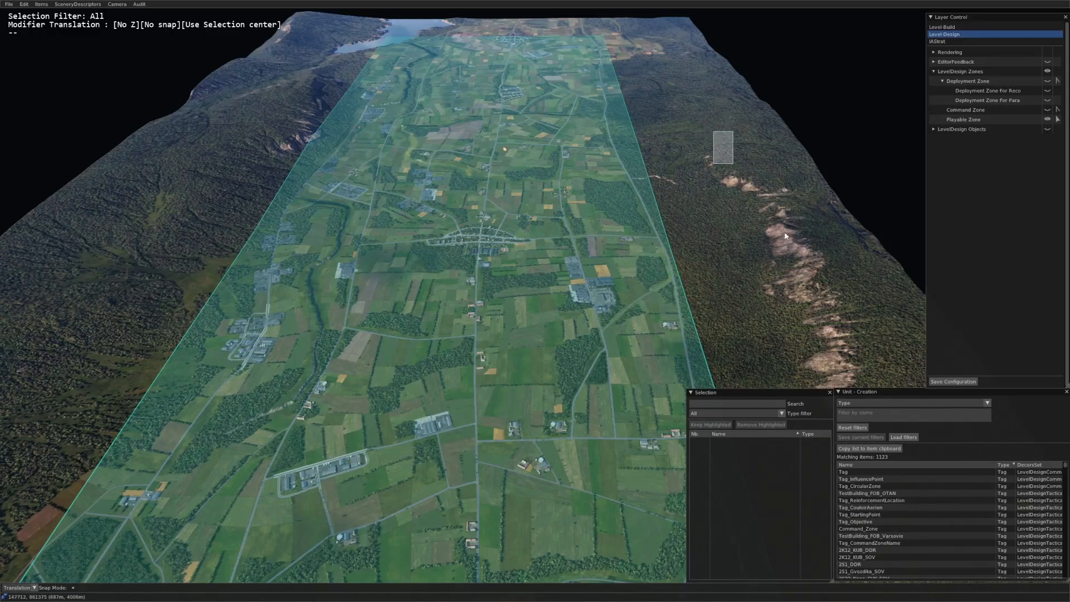
{"action": "key", "text": "s"}
{"action": "key", "text": "a"}
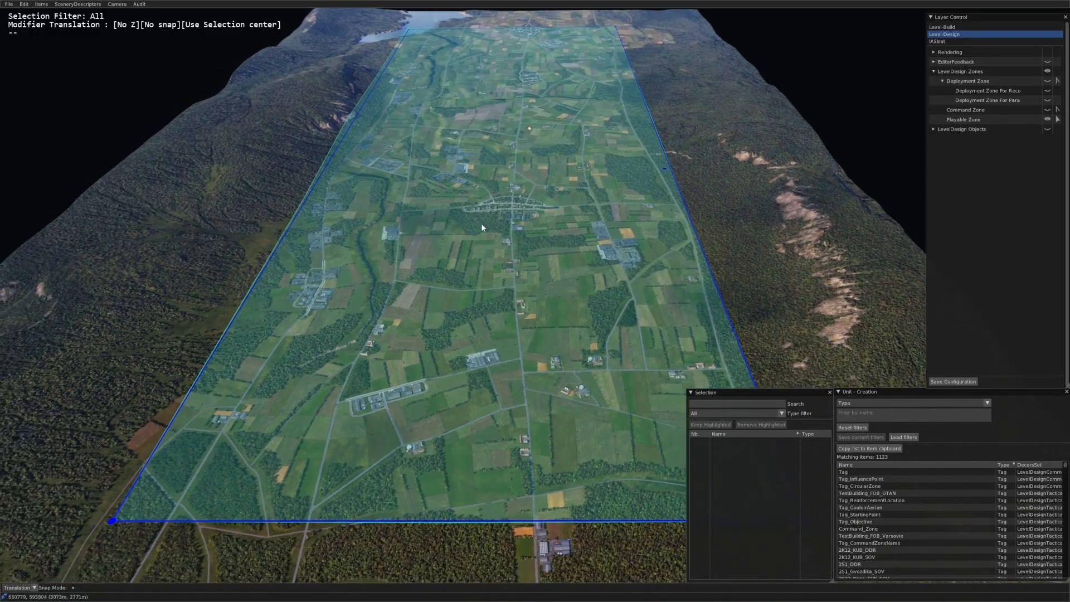
Step: Select a point on the narrowed Playable Zone boundary, then undo the boundary changes
{"action": "left_click", "coordinate": [670, 168]}
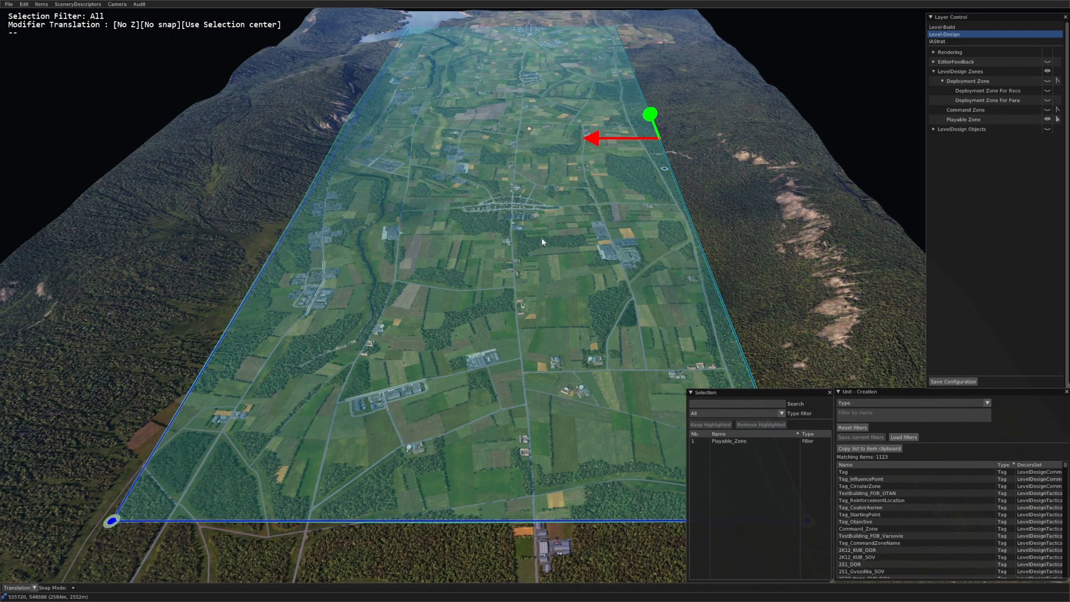
{"action": "left_click_drag", "start_coordinate": [544, 242], "coordinate": [606, 255]}
{"action": "key", "text": "ctrl+z"}
{"action": "key", "text": "ctrl+z"}
{"action": "key", "text": "ctrl+z"}
{"action": "key", "text": "ctrl+z"}
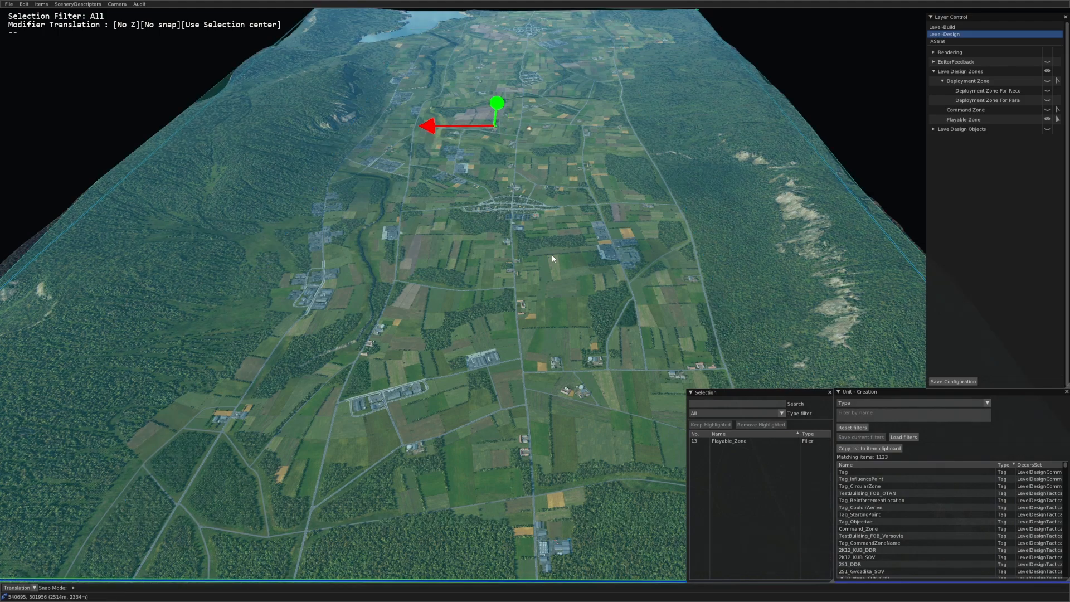
Step: Hide the Playable Zone layer, show the Command Zone layer, and select the command zone around the industrial site at the forest edge
{"action": "scroll", "coordinate": [551, 258], "scroll_direction": "down", "scroll_amount": 2}
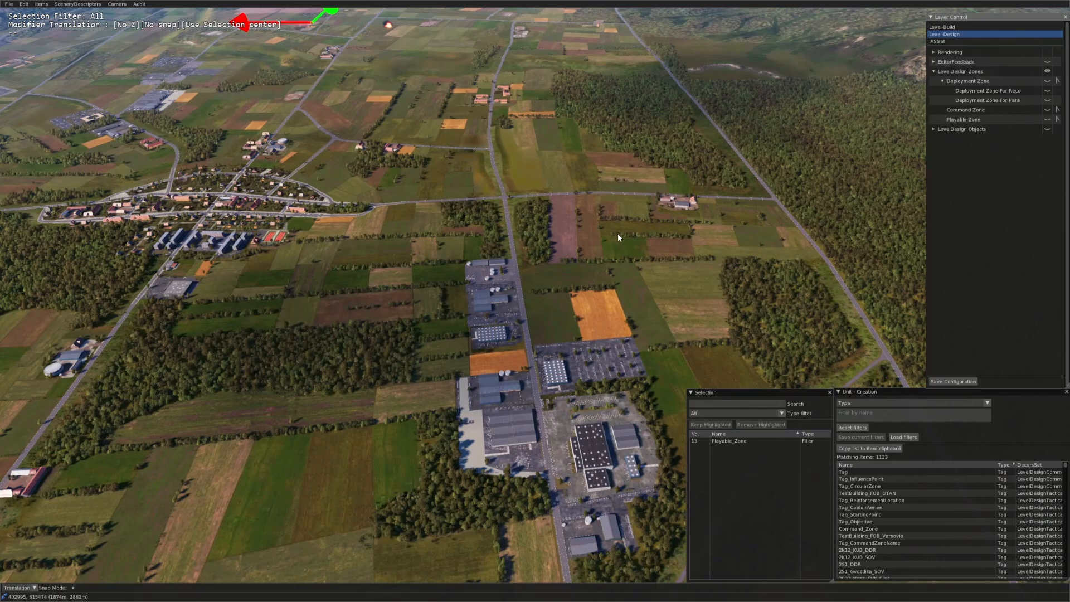
{"action": "scroll", "coordinate": [617, 232], "scroll_direction": "down", "scroll_amount": 5}
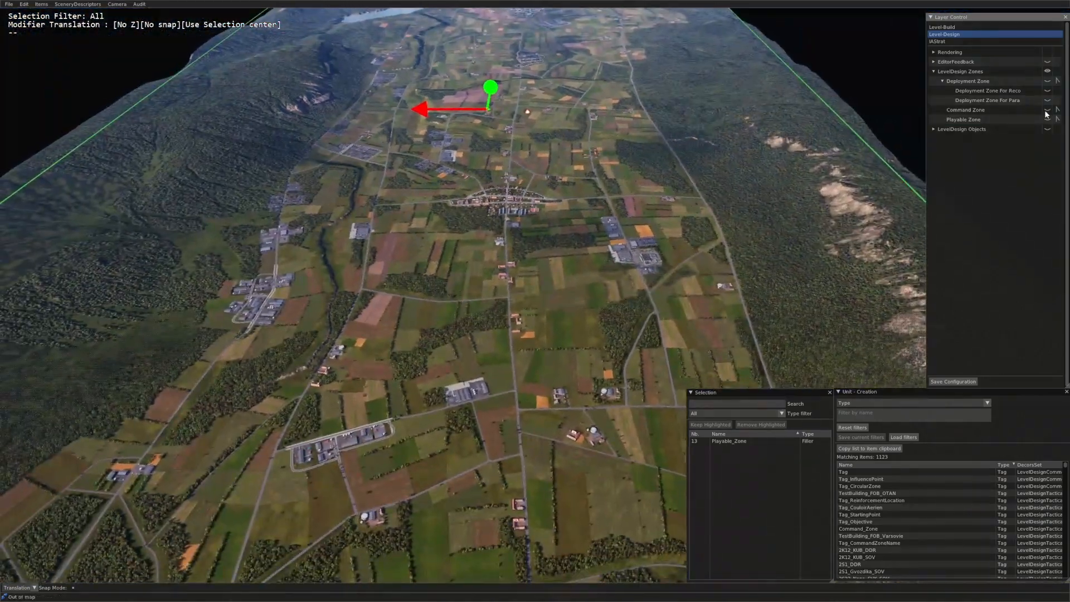
{"action": "left_click", "coordinate": [1046, 112]}
{"action": "middle_click_drag", "start_coordinate": [404, 262], "coordinate": [475, 346]}
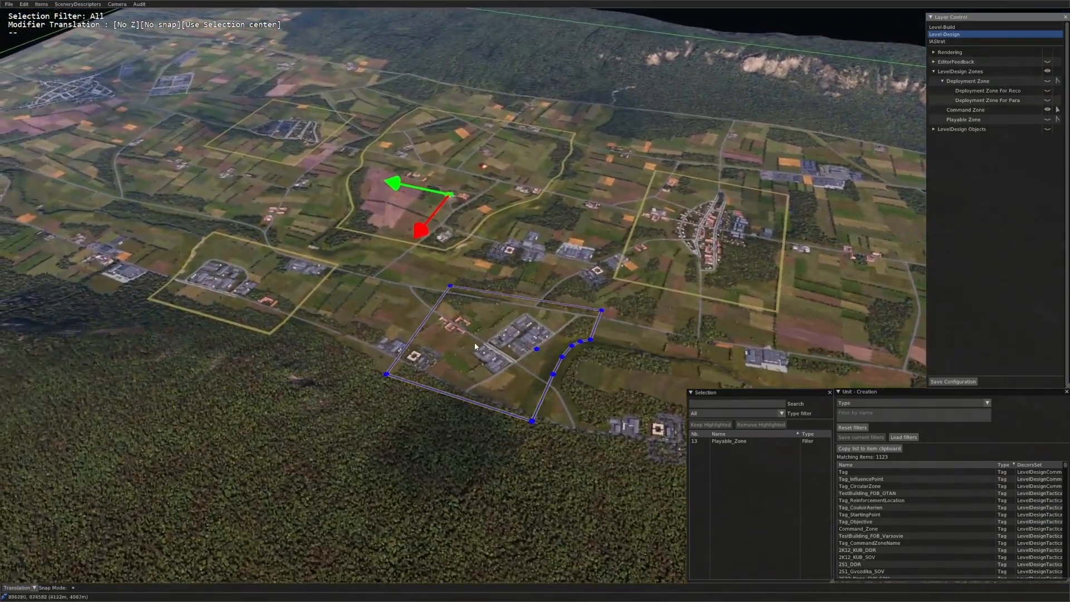
{"action": "left_click", "coordinate": [475, 346]}
{"action": "scroll", "coordinate": [280, 325], "scroll_direction": "up", "scroll_amount": 4}
{"action": "left_click", "coordinate": [261, 295]}
{"action": "middle_click_drag", "start_coordinate": [262, 295], "coordinate": [279, 362]}
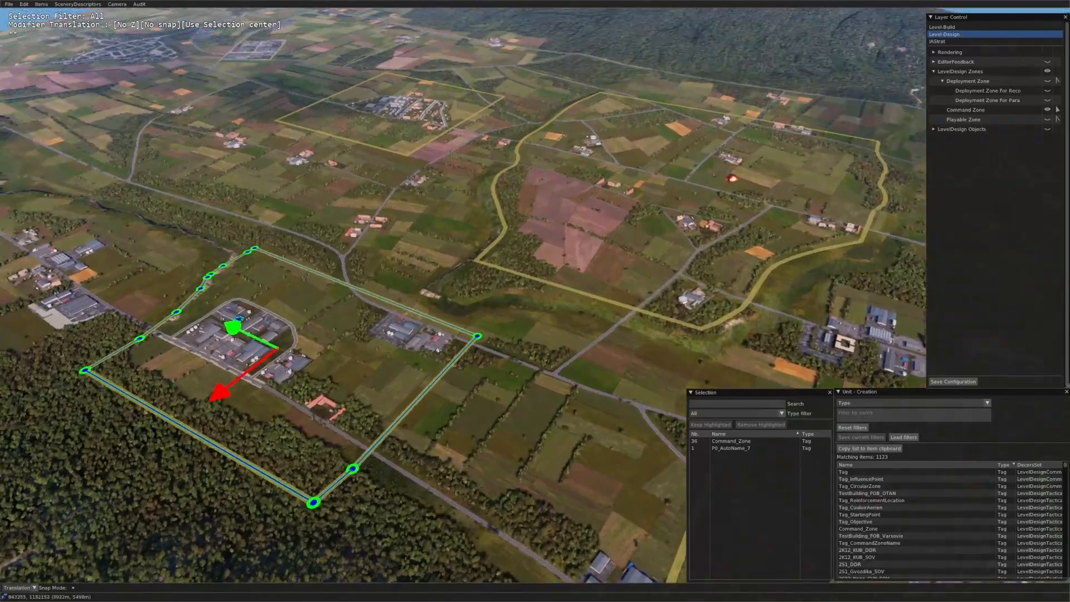
Step: Select the large central command zone around the pink fields and open its item properties
{"action": "scroll", "coordinate": [309, 252], "scroll_direction": "up", "scroll_amount": 3}
{"action": "left_click", "coordinate": [354, 213]}
{"action": "middle_click_drag", "start_coordinate": [491, 234], "coordinate": [517, 273]}
{"action": "left_click", "coordinate": [601, 278]}
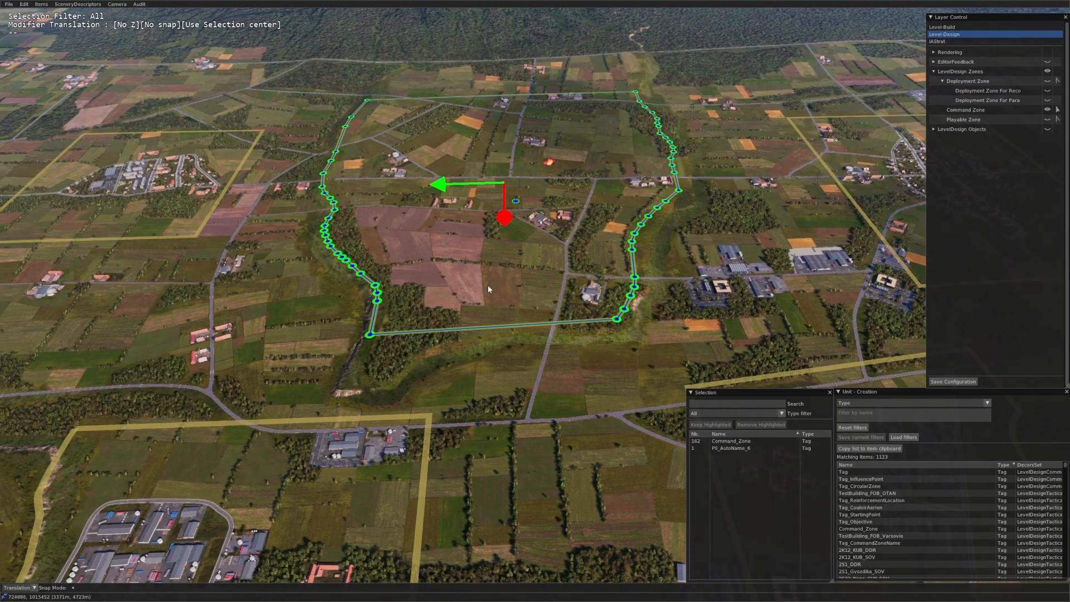
{"action": "scroll", "coordinate": [480, 295], "scroll_direction": "up", "scroll_amount": 3}
{"action": "middle_click_drag", "start_coordinate": [472, 311], "coordinate": [469, 275]}
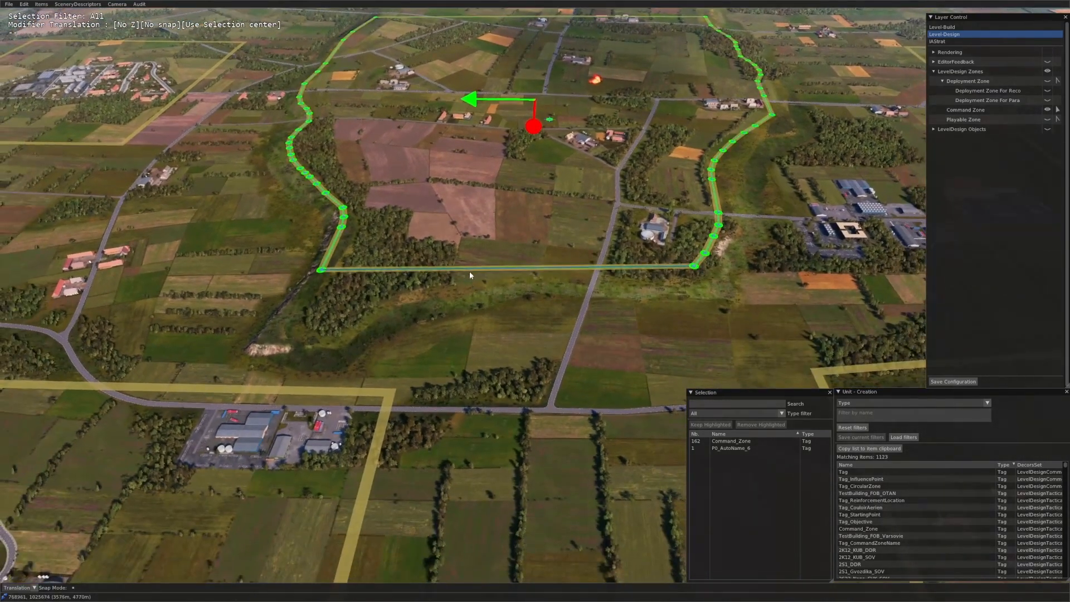
{"action": "double_click", "coordinate": [469, 269]}
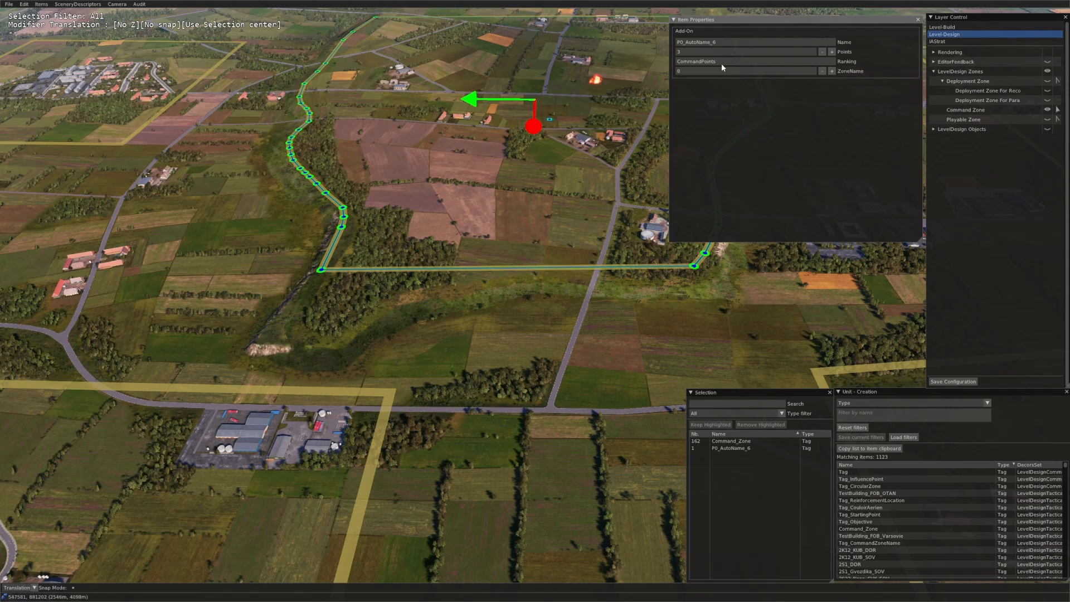
{"action": "key", "text": "Up"}
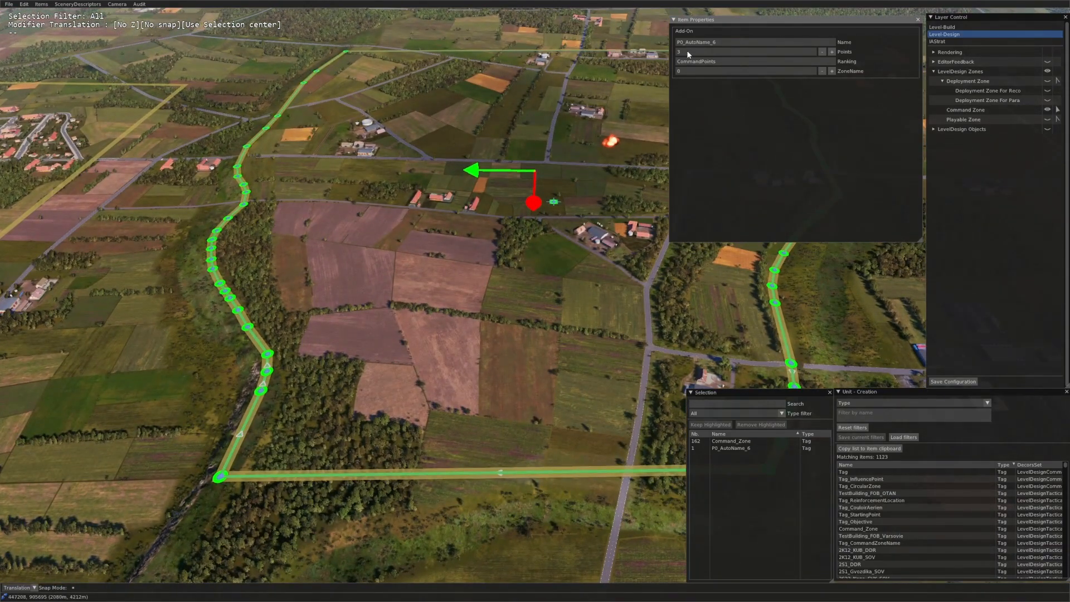
Step: Compare the command point properties of the central zone with P0_AutoName_7 at the forest edge and P0_AutoName_4 around the village
{"action": "scroll", "coordinate": [534, 184], "scroll_direction": "up", "scroll_amount": 2}
{"action": "scroll", "coordinate": [524, 223], "scroll_direction": "down", "scroll_amount": 5}
{"action": "key", "text": "Down"}
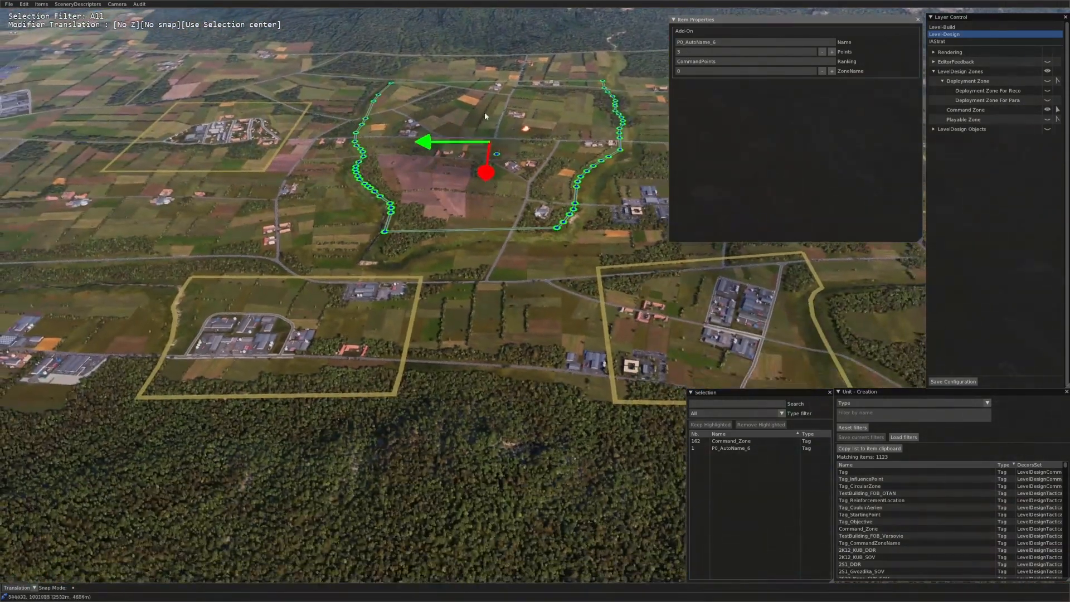
{"action": "key", "text": "Up"}
{"action": "left_click", "coordinate": [373, 370]}
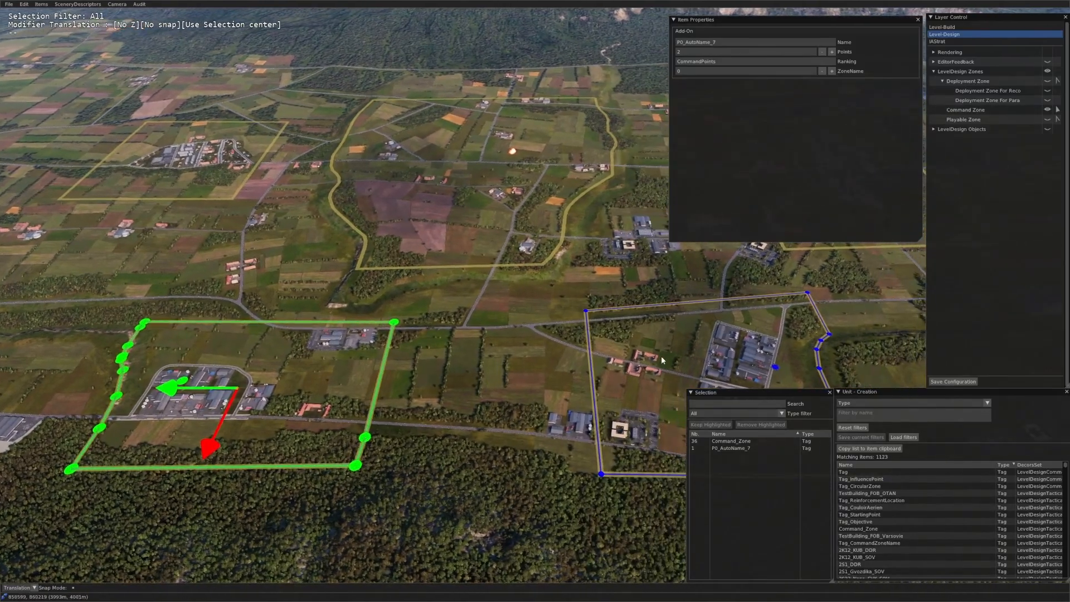
{"action": "left_click", "coordinate": [661, 355]}
{"action": "key", "text": "Up"}
{"action": "key", "text": "Left"}
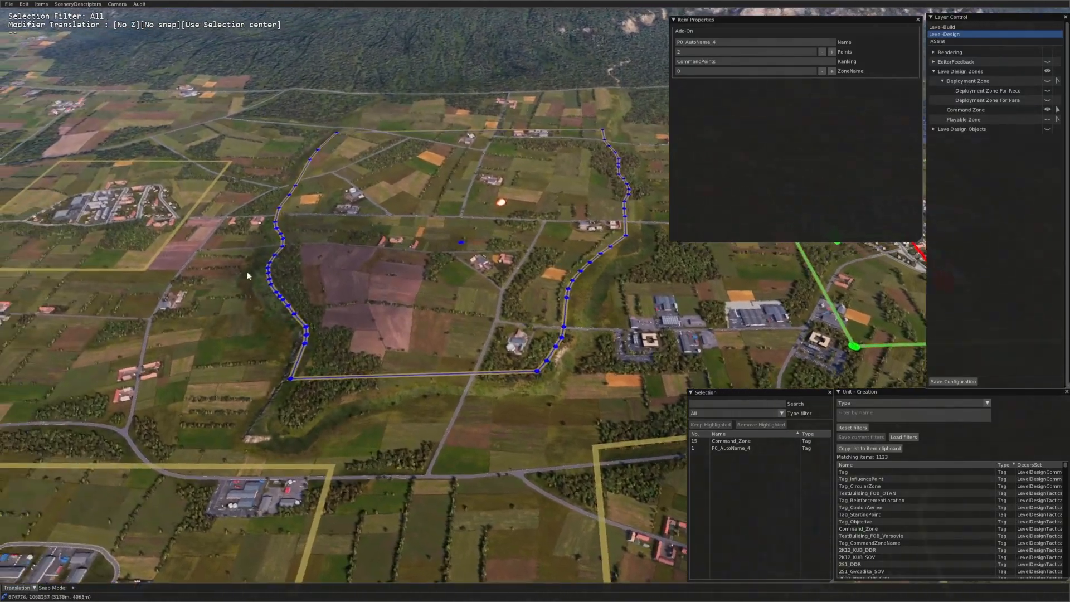
Step: Check the properties of command zones P0_AutoName_8 and P0_AutoName_7, highlighting the Command_Zone entry in the selection list
{"action": "left_click", "coordinate": [132, 246]}
{"action": "scroll", "coordinate": [393, 271], "scroll_direction": "down", "scroll_amount": 2}
{"action": "key", "text": "Down"}
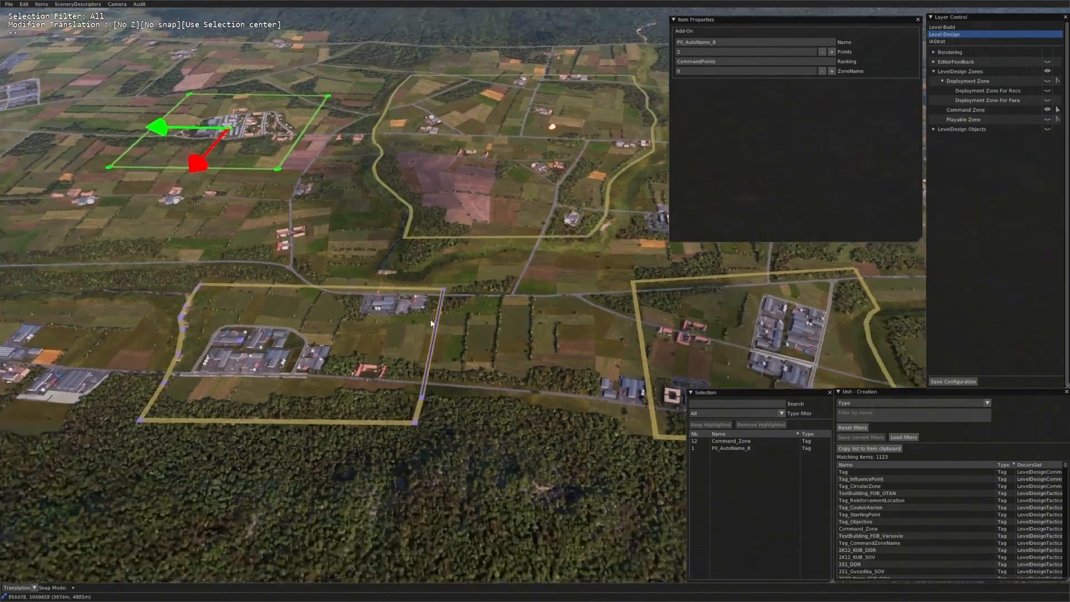
{"action": "scroll", "coordinate": [430, 320], "scroll_direction": "up", "scroll_amount": 1}
{"action": "left_click", "coordinate": [372, 358]}
{"action": "scroll", "coordinate": [393, 335], "scroll_direction": "up", "scroll_amount": 3}
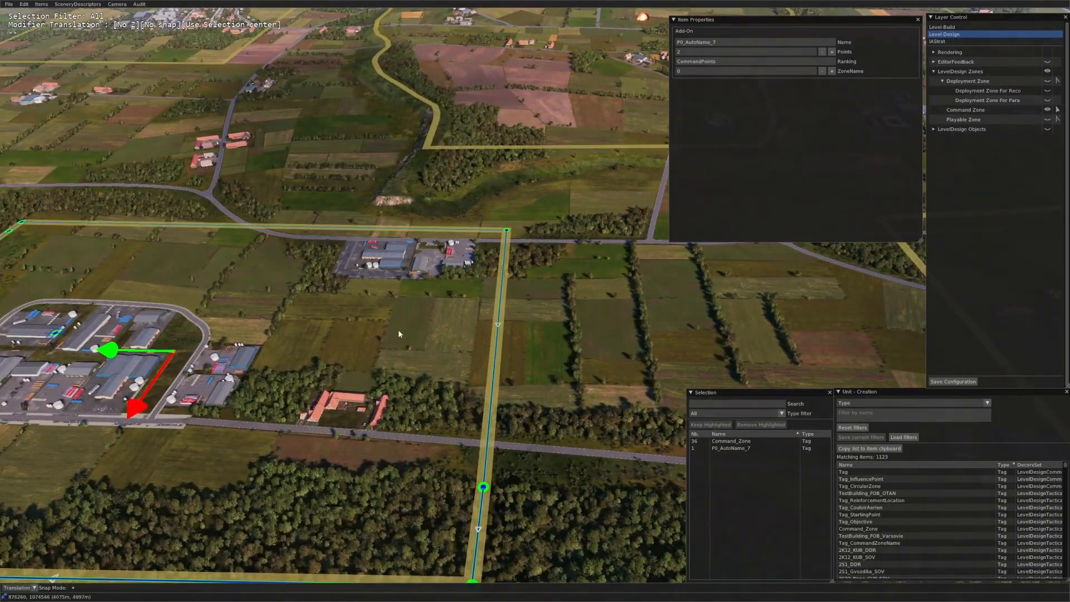
{"action": "left_click", "coordinate": [760, 449]}
{"action": "key", "text": "Left"}
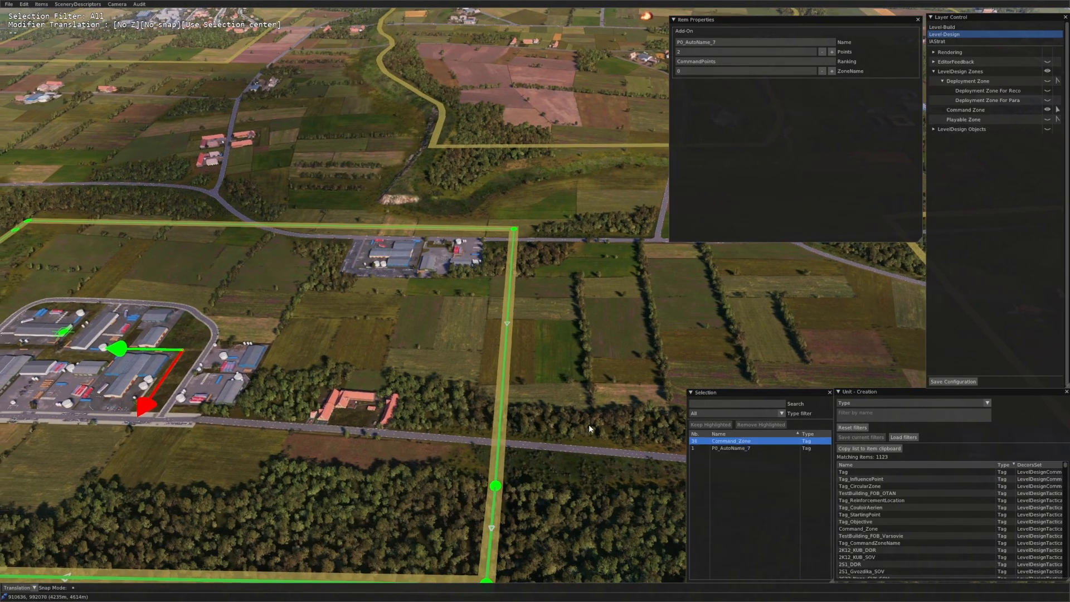
Step: Check the properties of command zones P0_AutoName_10, P0_AutoName_4 and P0_AutoName_8 in turn
{"action": "scroll", "coordinate": [488, 282], "scroll_direction": "down", "scroll_amount": 5}
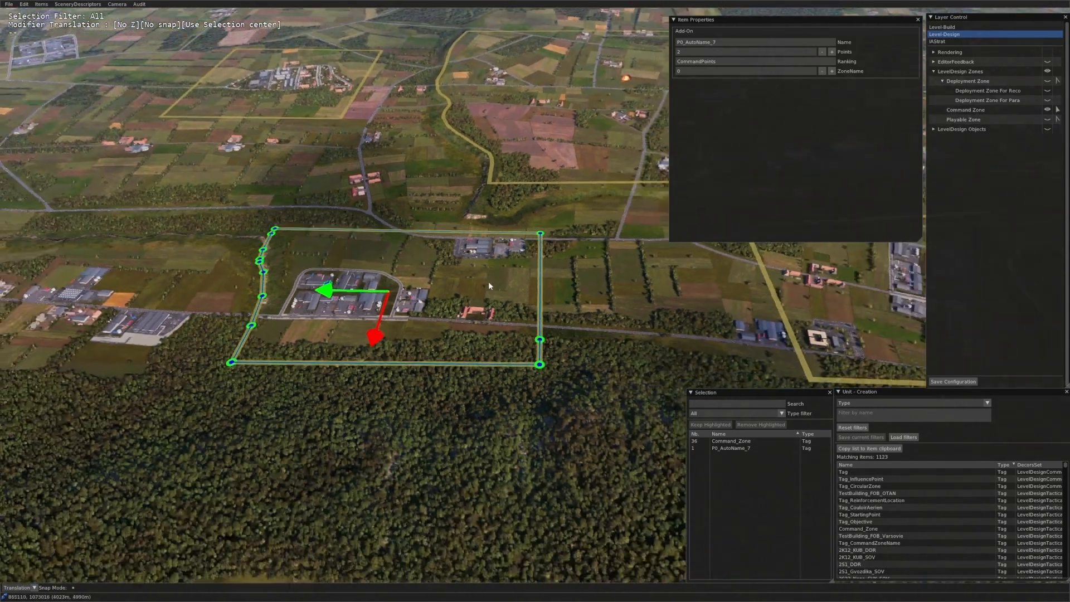
{"action": "key", "text": "Right"}
{"action": "key", "text": "Up"}
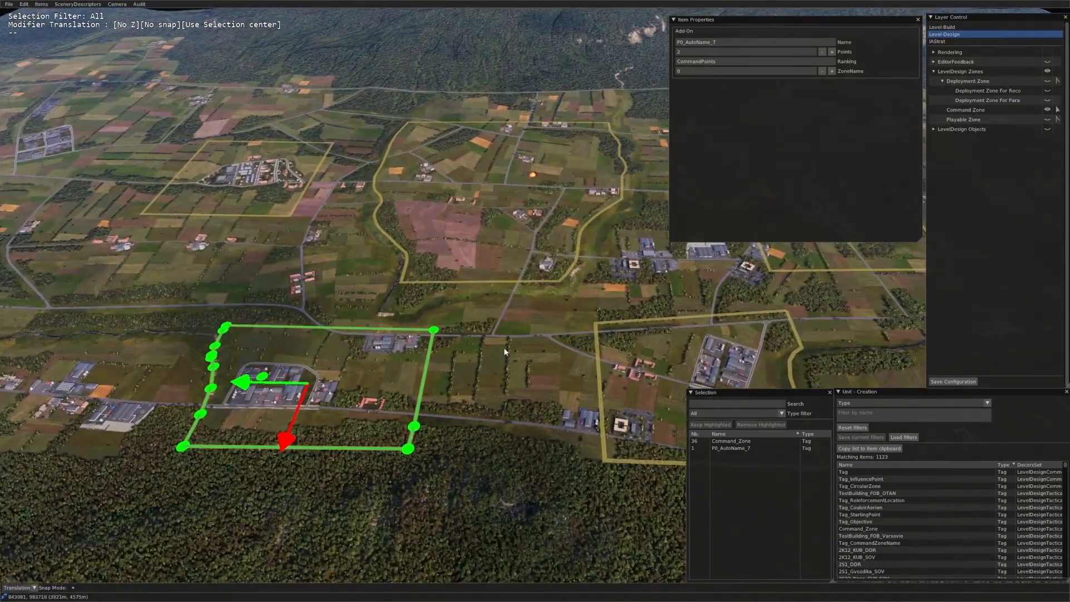
{"action": "key", "text": "Right"}
{"action": "left_click", "coordinate": [612, 363]}
{"action": "key", "text": "Right"}
{"action": "key", "text": "Up"}
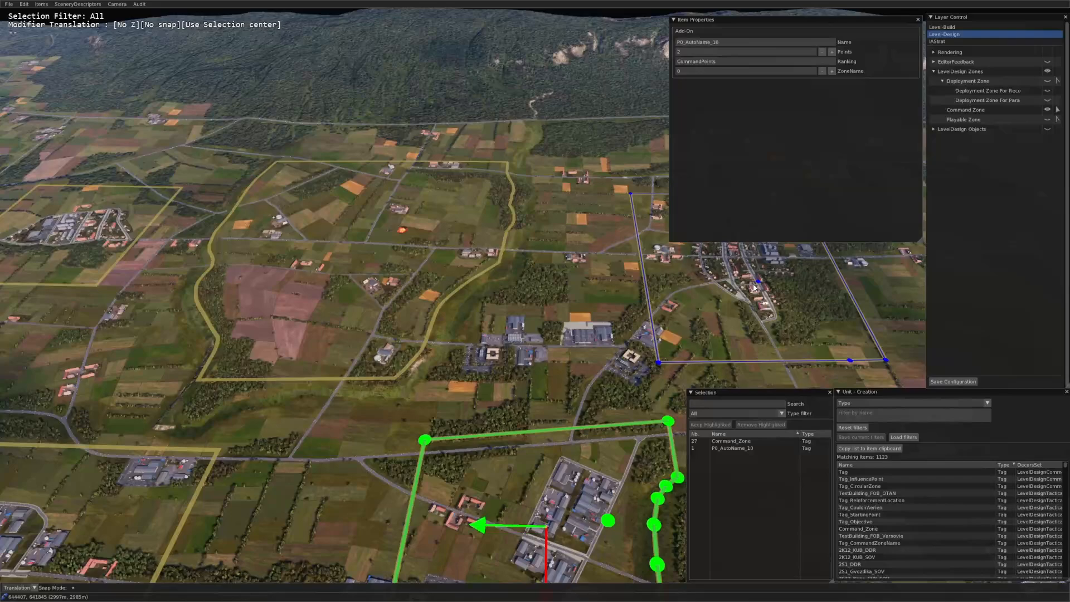
{"action": "left_click", "coordinate": [754, 287]}
{"action": "key", "text": "Left"}
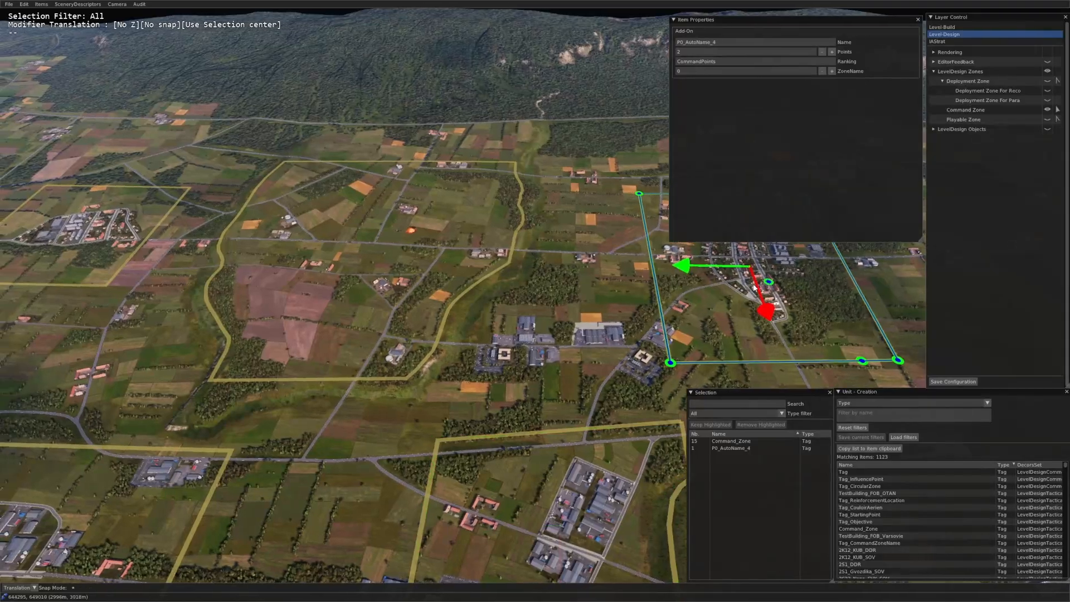
{"action": "left_click", "coordinate": [429, 268]}
{"action": "key", "text": "Left"}
{"action": "left_click", "coordinate": [283, 279]}
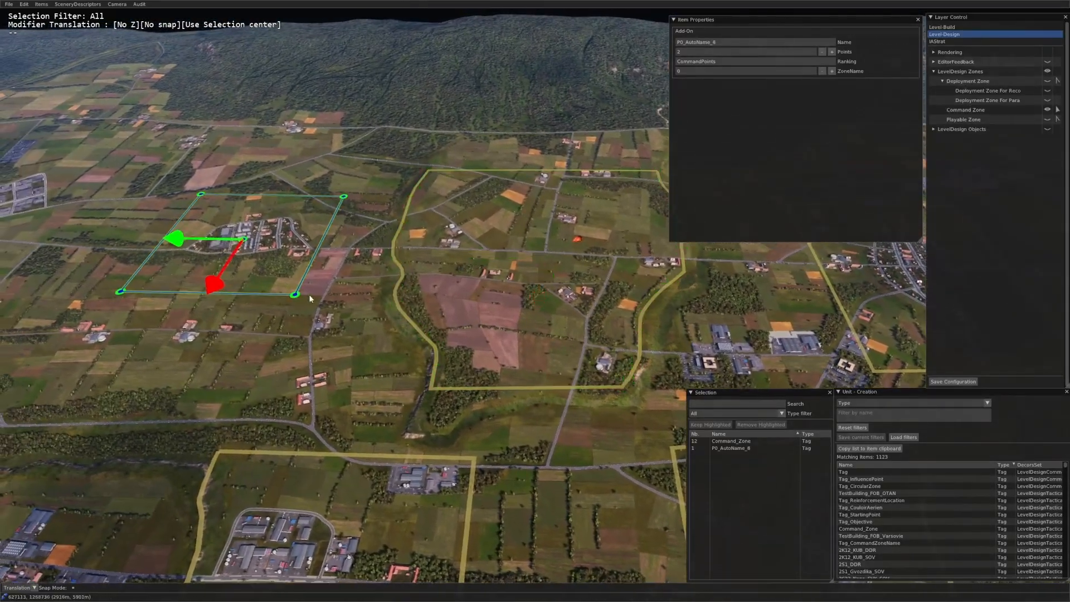
Step: Recheck the properties of the two command zones along the forest edge, ending on P0_AutoName_10, and clear the selection
{"action": "key", "text": "Down"}
{"action": "key", "text": "Right"}
{"action": "key", "text": "Left"}
{"action": "left_click", "coordinate": [340, 400]}
{"action": "left_click", "coordinate": [646, 380]}
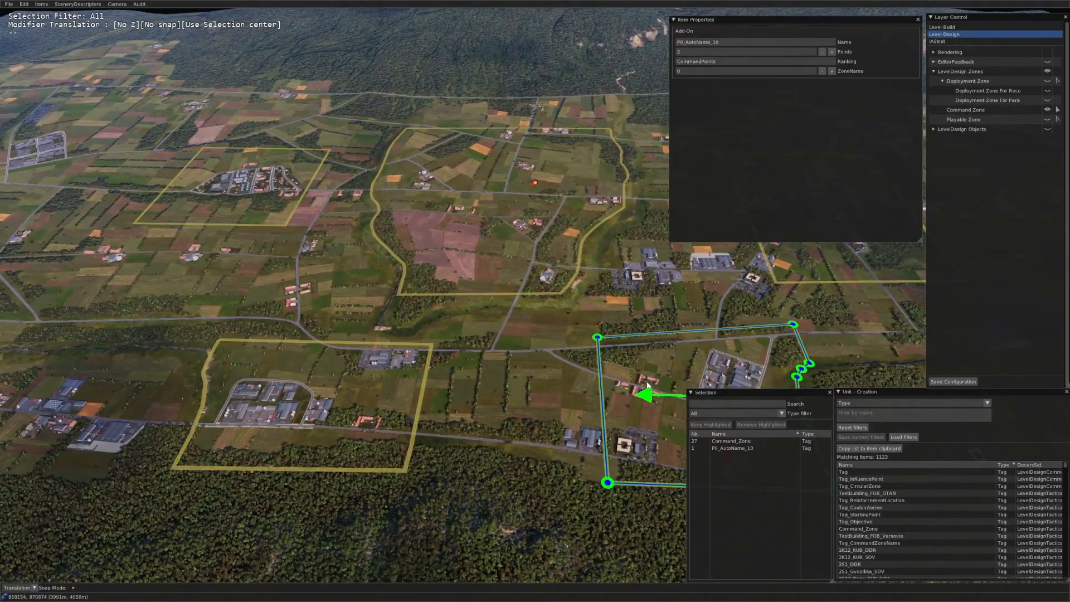
{"action": "key", "text": "Up"}
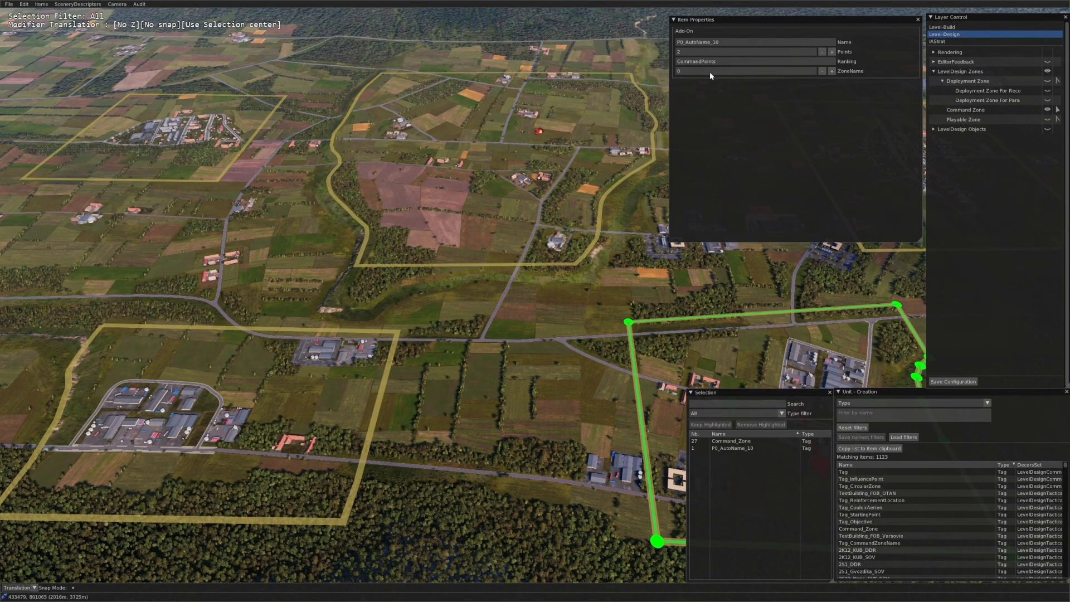
{"action": "scroll", "coordinate": [493, 223], "scroll_direction": "down", "scroll_amount": 3}
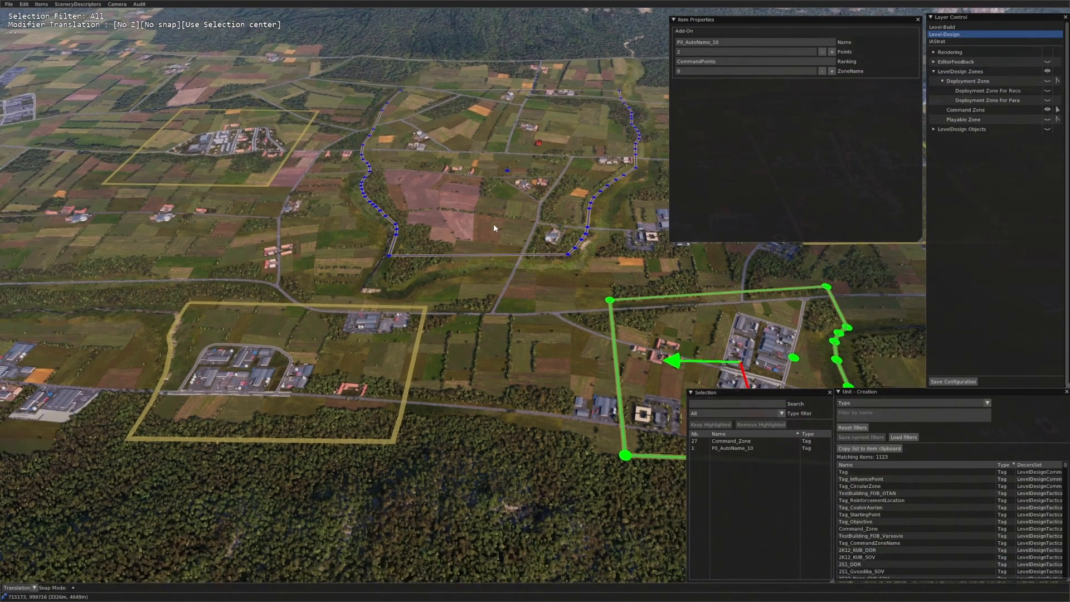
{"action": "left_click", "coordinate": [509, 341]}
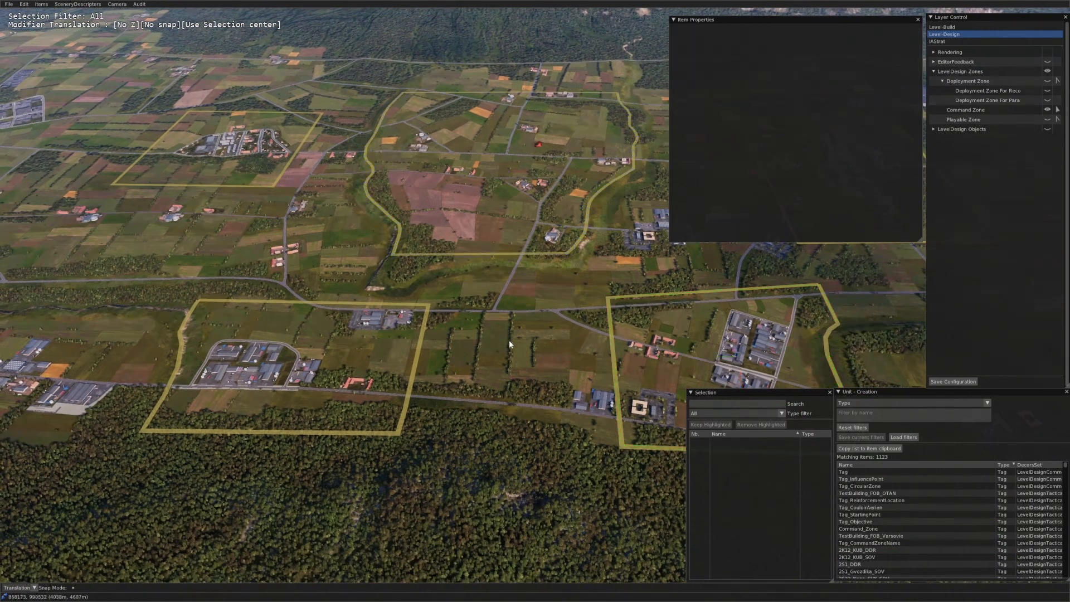
Step: Hide the Command Zone layer, show the Deployment Zone layers, and select the deployment zone P0_AutoName_5
{"action": "left_click", "coordinate": [1048, 110]}
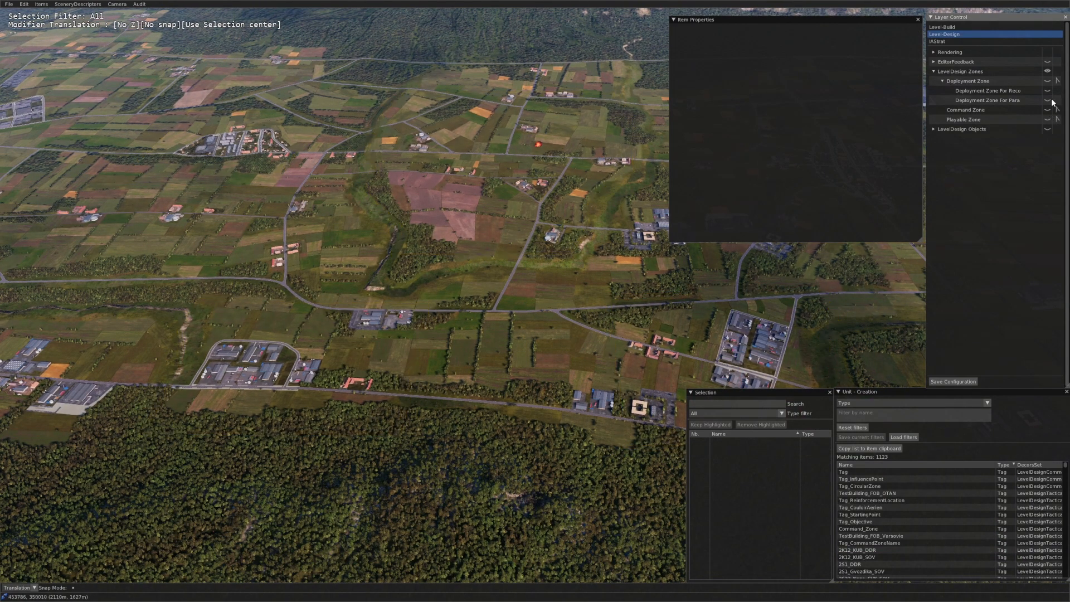
{"action": "left_click", "coordinate": [1047, 81]}
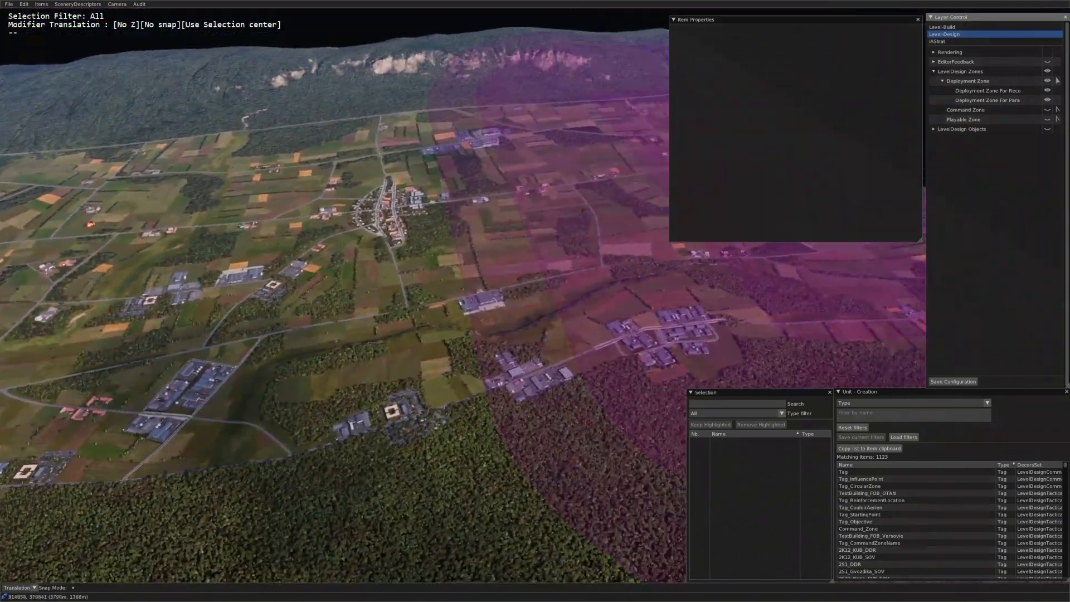
{"action": "middle_click_drag", "start_coordinate": [657, 268], "coordinate": [583, 282]}
{"action": "scroll", "coordinate": [581, 283], "scroll_direction": "up", "scroll_amount": 3}
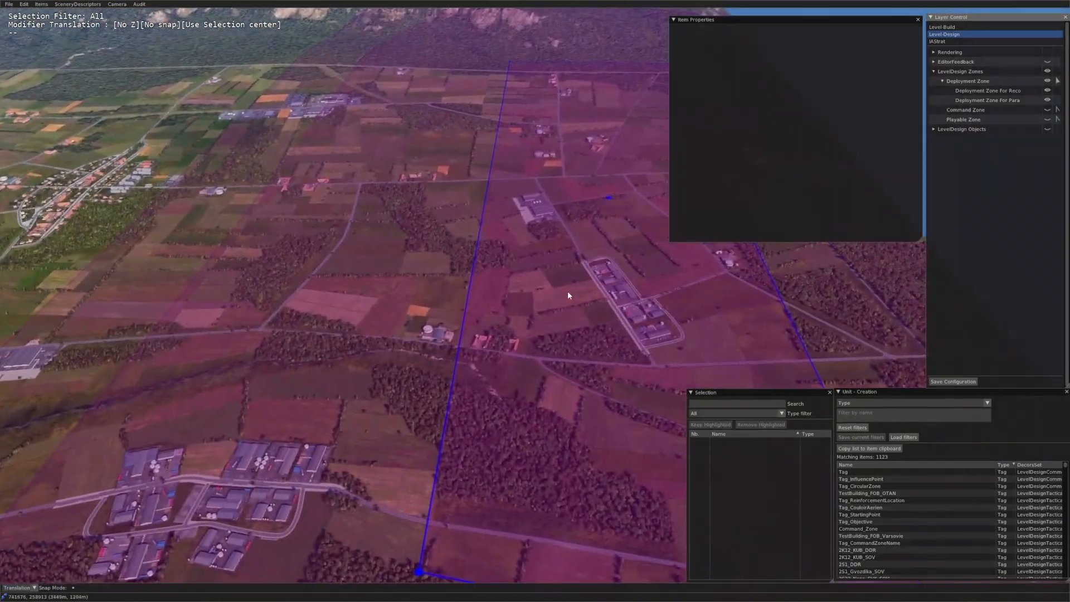
{"action": "left_click", "coordinate": [567, 291]}
{"action": "key", "text": "Left"}
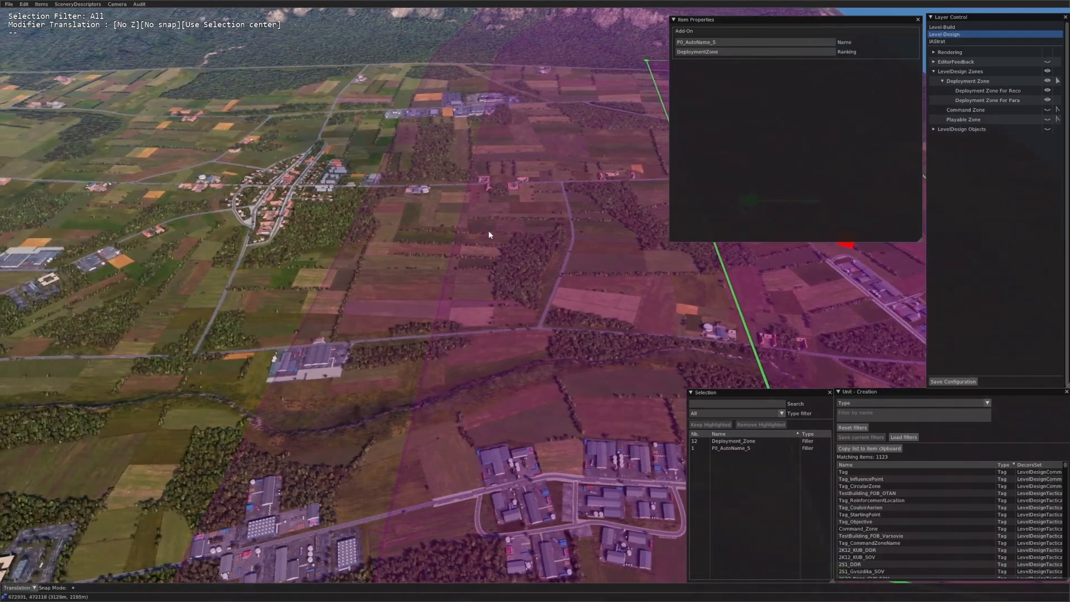
Step: Clear the zone selection and examine how the purple deployment areas extend inward from both ends of the map
{"action": "left_click", "coordinate": [509, 268]}
{"action": "key", "text": "Left"}
{"action": "key", "text": "Down"}
{"action": "left_click_drag", "start_coordinate": [490, 128], "coordinate": [555, 436]}
{"action": "key", "text": "Left"}
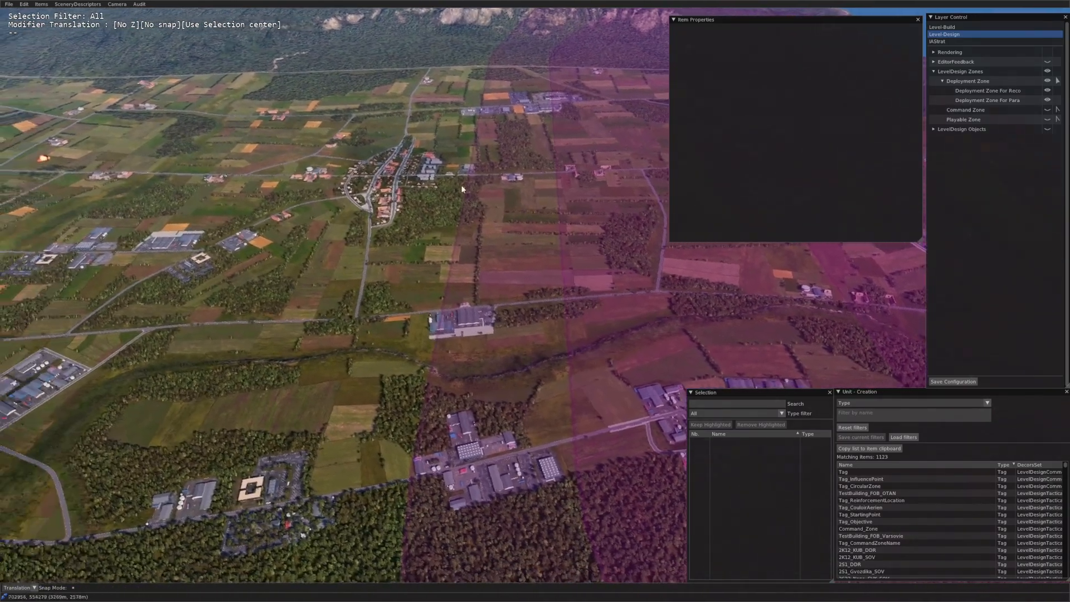
{"action": "mouse_move", "coordinate": [458, 129]}
{"action": "left_mouse_down"}
{"action": "mouse_move", "coordinate": [580, 474]}
{"action": "mouse_move", "coordinate": [576, 516]}
{"action": "left_mouse_up"}
{"action": "scroll", "coordinate": [541, 435], "scroll_direction": "down", "scroll_amount": 5}
{"action": "key", "text": "Left"}
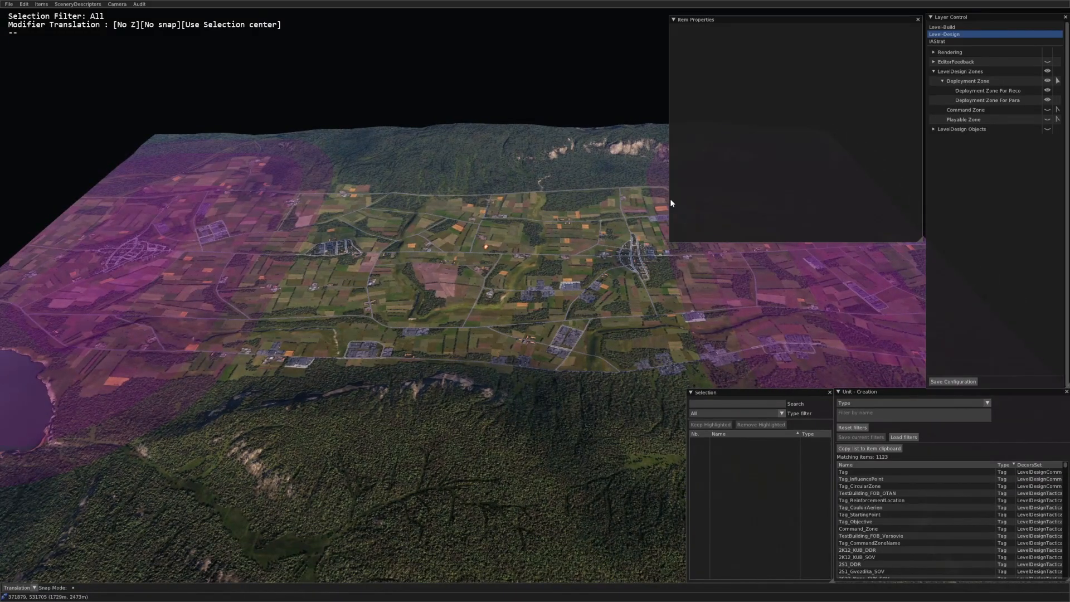
Step: Check the properties of deployment zone P0_AutoName_5 and select its corner point beside the forest
{"action": "key", "text": "Up"}
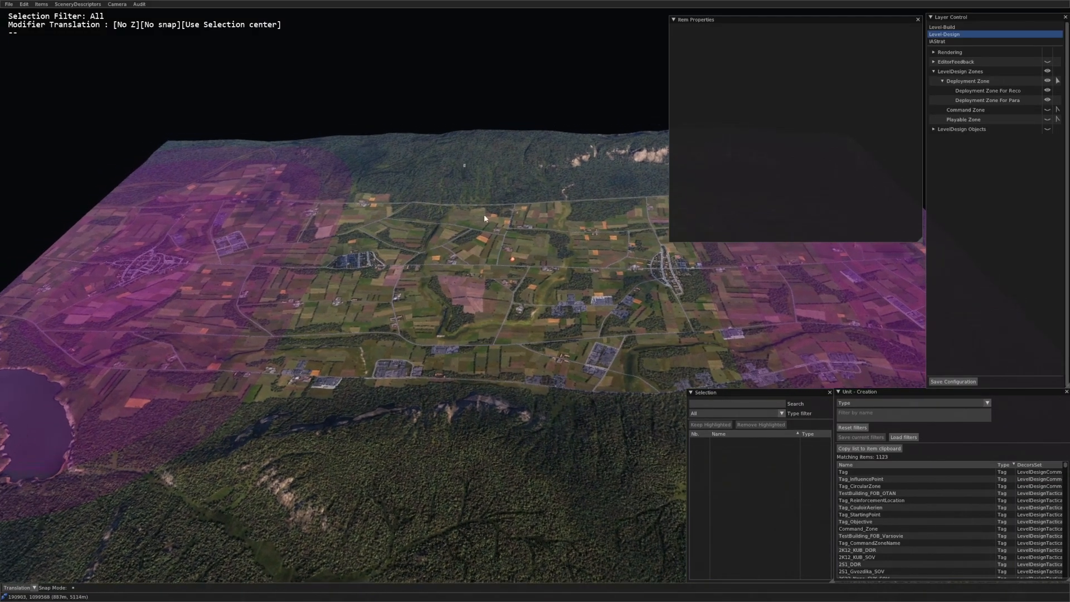
{"action": "left_click_drag", "start_coordinate": [463, 163], "coordinate": [586, 444]}
{"action": "key", "text": "Right"}
{"action": "scroll", "coordinate": [579, 381], "scroll_direction": "up", "scroll_amount": 5}
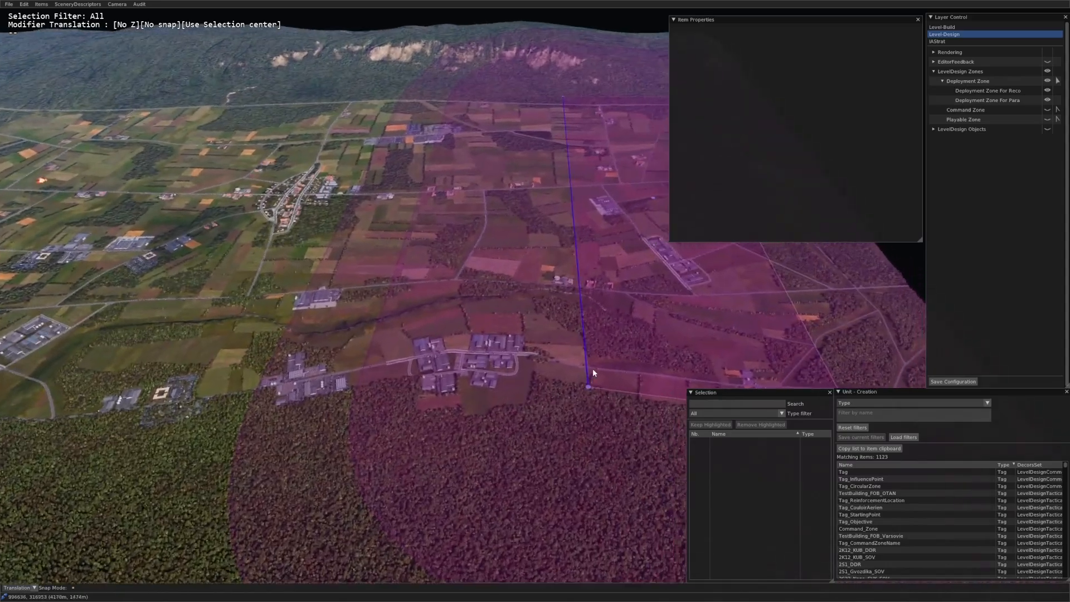
{"action": "middle_click_drag", "start_coordinate": [593, 368], "coordinate": [399, 333]}
{"action": "left_click", "coordinate": [453, 345]}
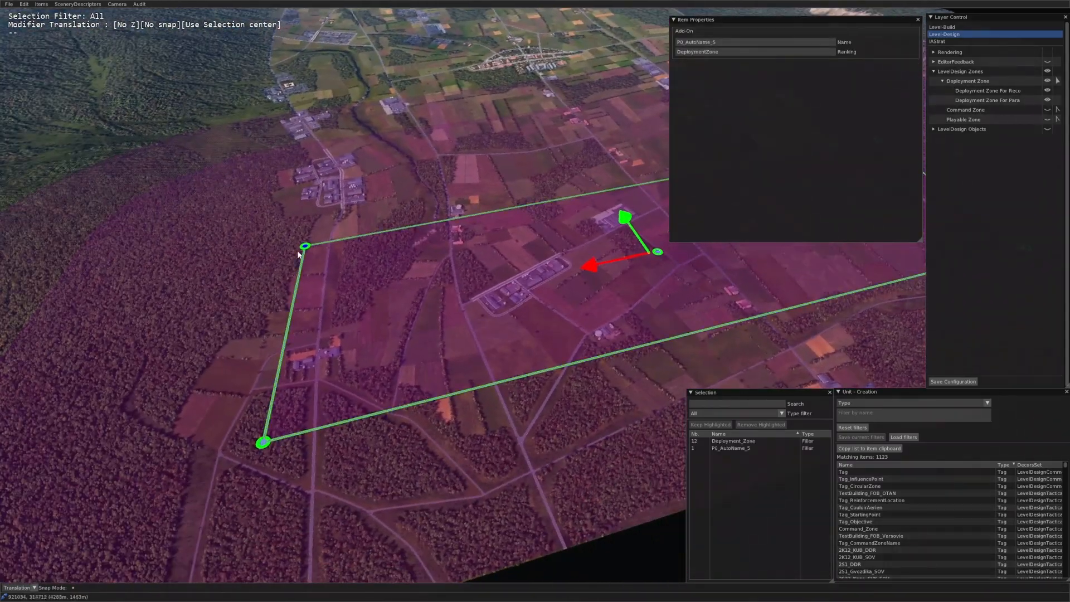
{"action": "left_click", "coordinate": [310, 246]}
{"action": "left_click_drag", "start_coordinate": [317, 269], "coordinate": [469, 259]}
{"action": "key", "text": "Left"}
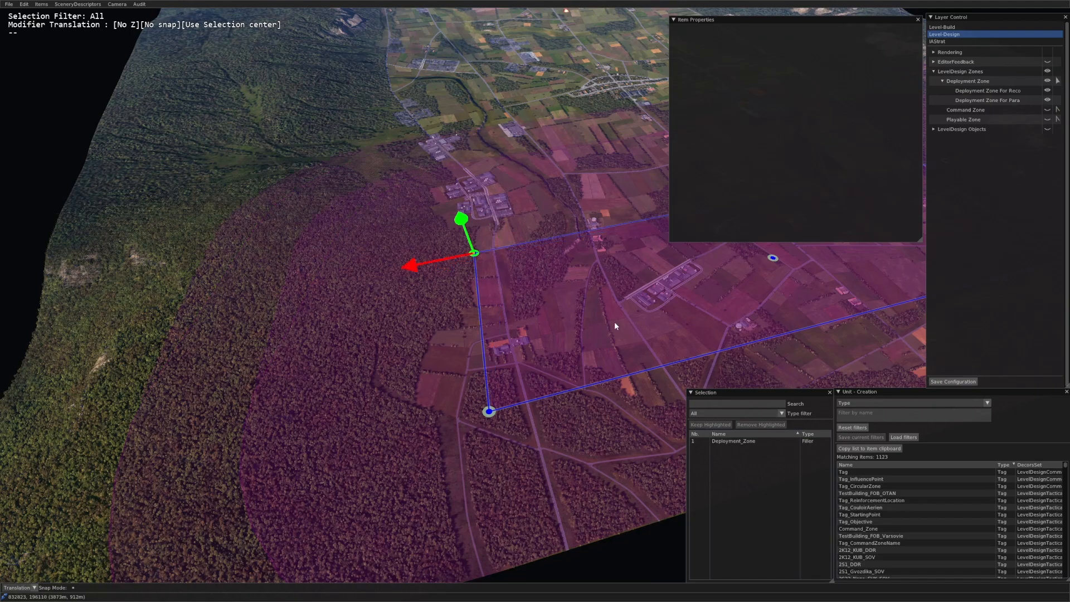
Step: Clear the selection and examine the deployment area around the elongated industrial complex and its surrounding fields
{"action": "key", "text": "Right"}
{"action": "left_click", "coordinate": [511, 323]}
{"action": "scroll", "coordinate": [568, 345], "scroll_direction": "up", "scroll_amount": 3}
{"action": "middle_click_drag", "start_coordinate": [571, 346], "coordinate": [735, 345]}
{"action": "scroll", "coordinate": [634, 302], "scroll_direction": "up", "scroll_amount": 4}
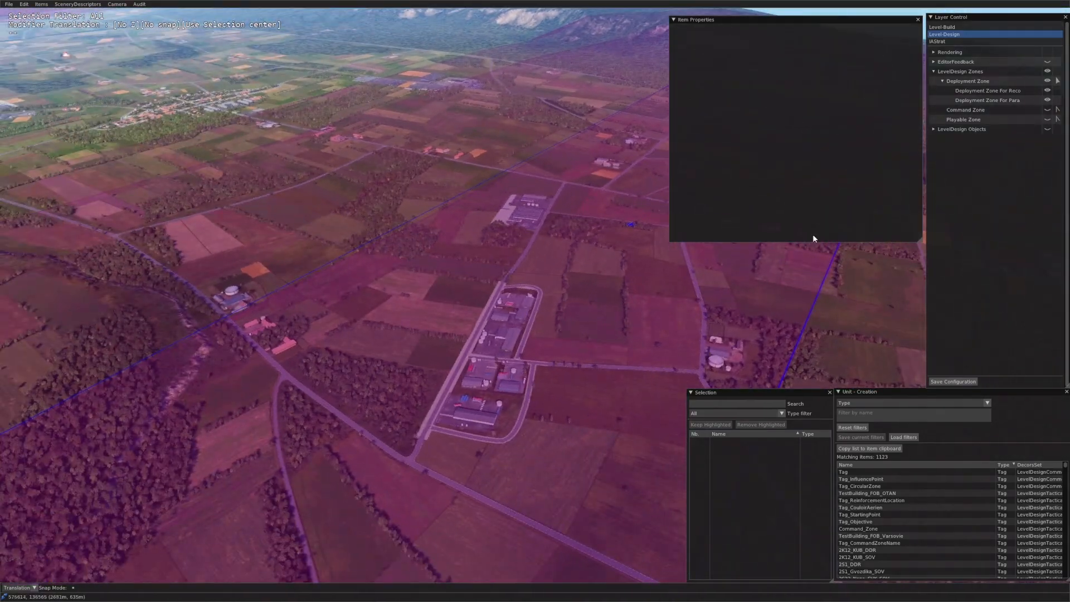
{"action": "key", "text": "Right"}
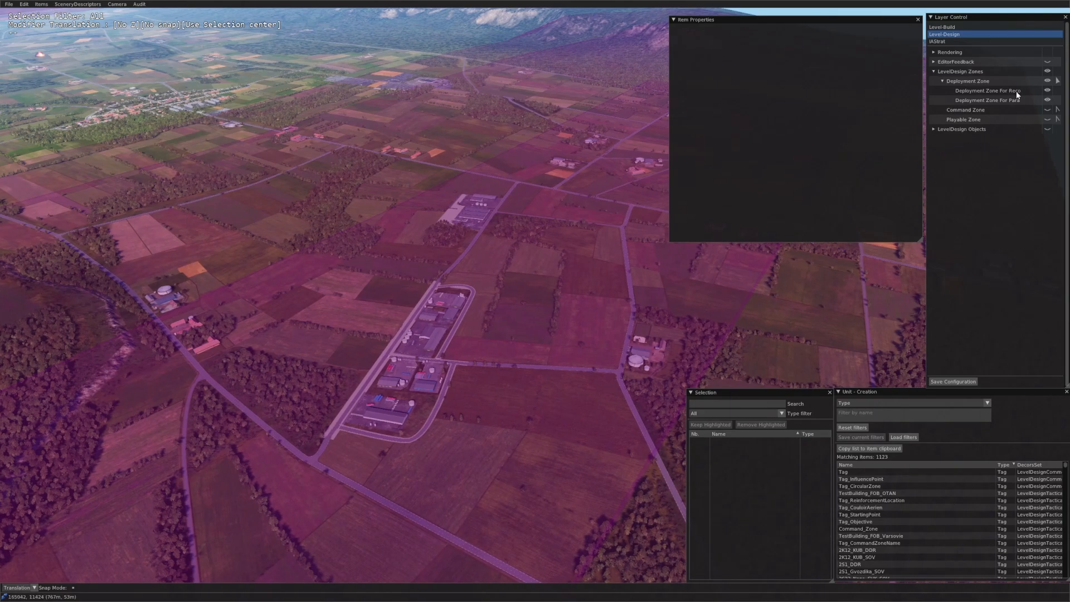
{"action": "scroll", "coordinate": [563, 298], "scroll_direction": "down", "scroll_amount": 3}
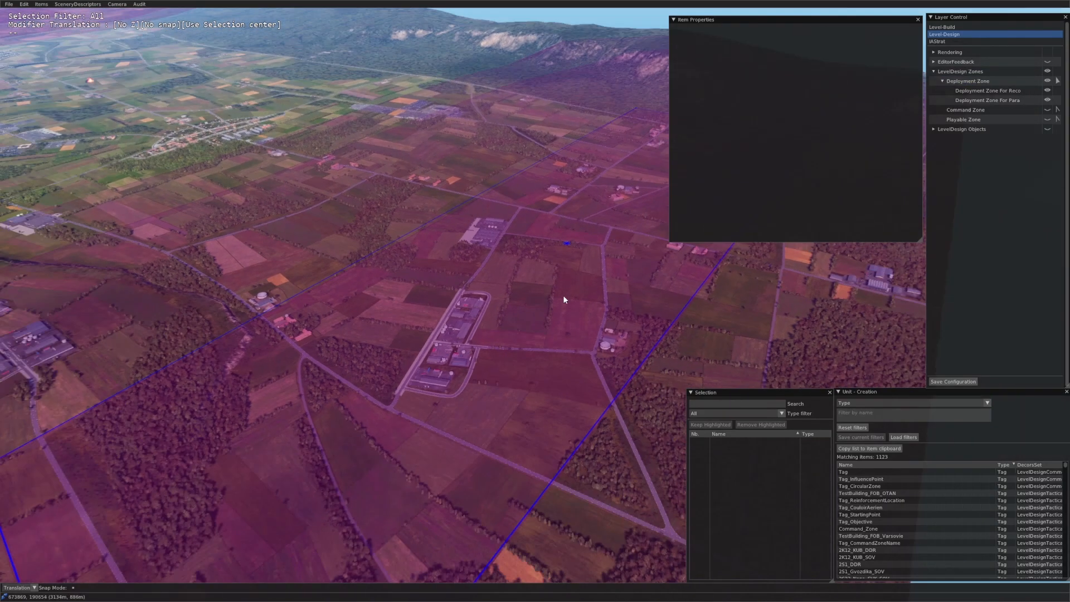
{"action": "scroll", "coordinate": [563, 296], "scroll_direction": "down", "scroll_amount": 1}
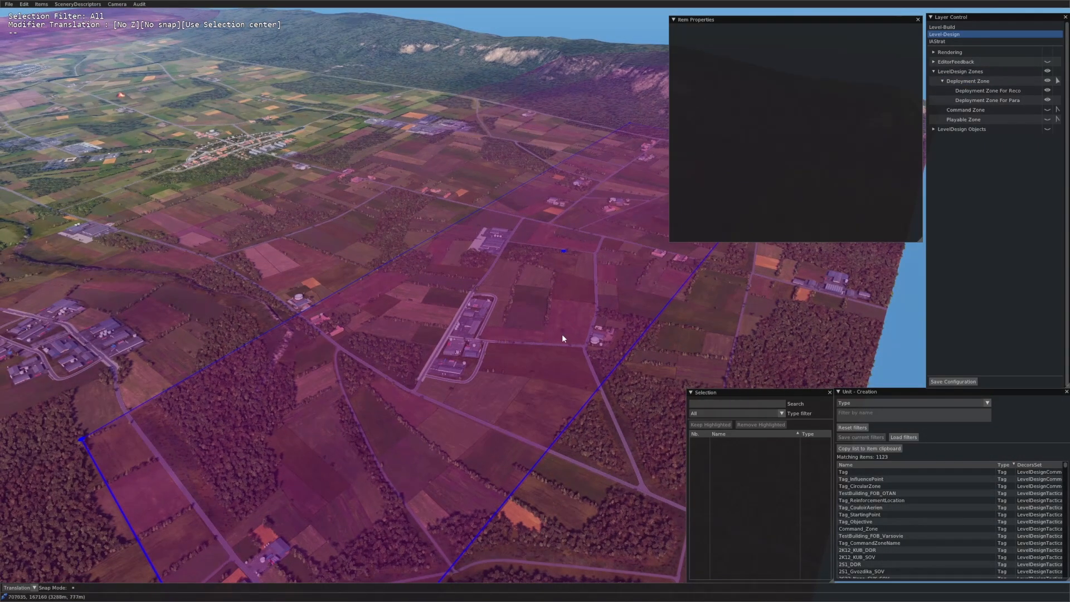
{"action": "scroll", "coordinate": [535, 304], "scroll_direction": "down", "scroll_amount": 1}
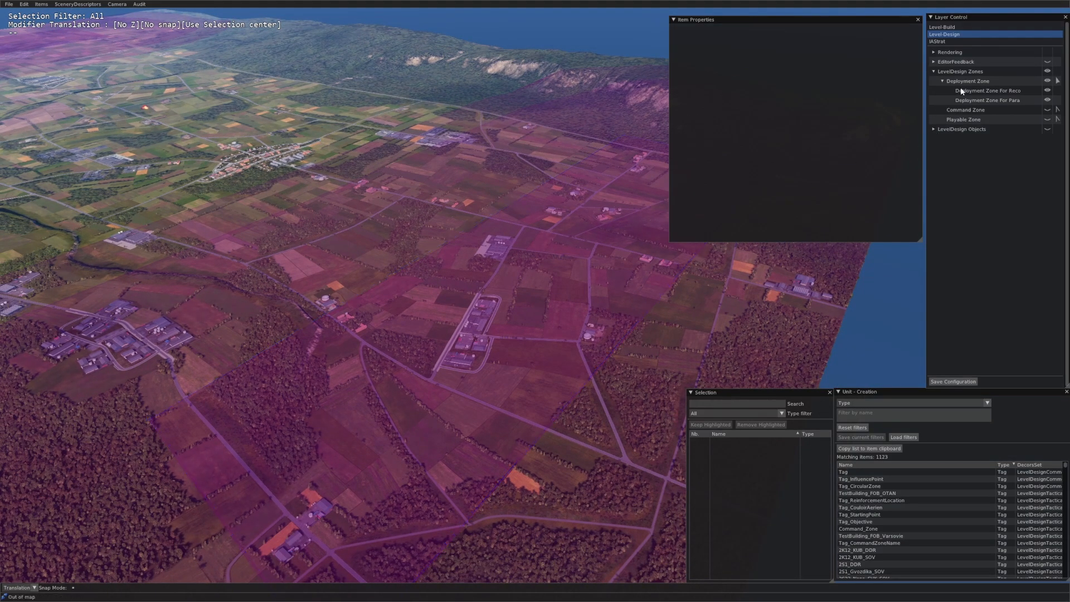
Step: Hide and collapse the LevelDesign Zones group, and expand and show all LevelDesign Objects layers
{"action": "left_click", "coordinate": [1047, 72]}
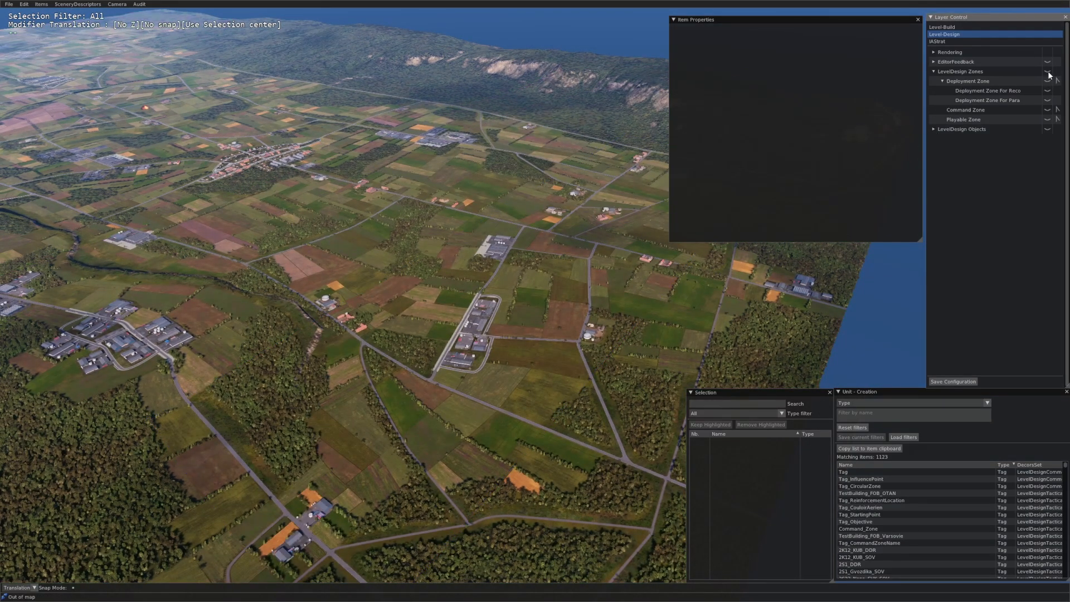
{"action": "left_click", "coordinate": [933, 72]}
{"action": "left_click", "coordinate": [933, 81]}
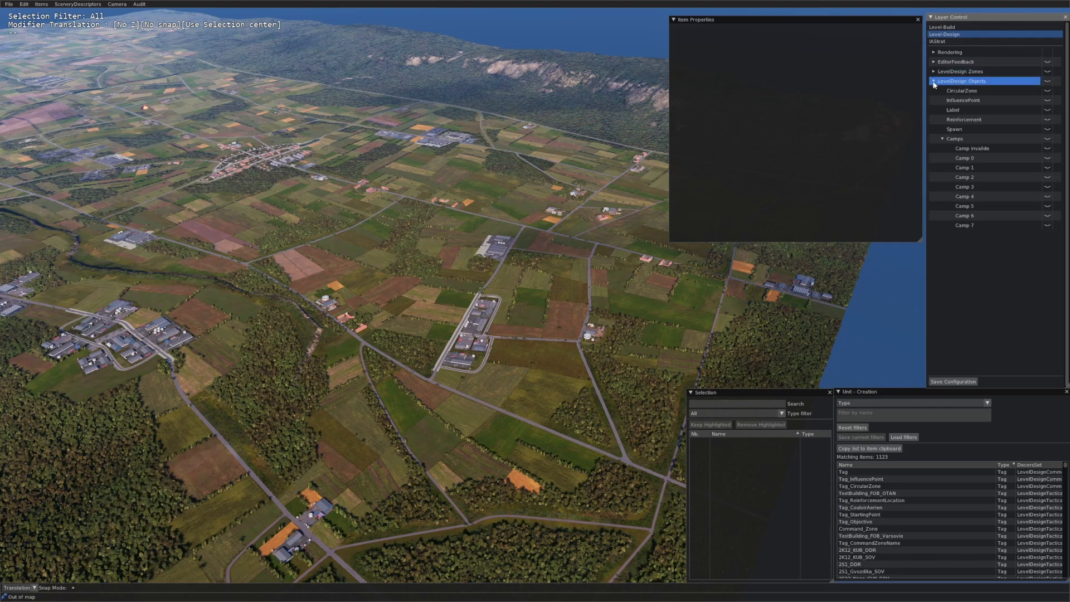
{"action": "scroll", "coordinate": [533, 242], "scroll_direction": "down", "scroll_amount": 3}
{"action": "scroll", "coordinate": [552, 248], "scroll_direction": "up", "scroll_amount": 4}
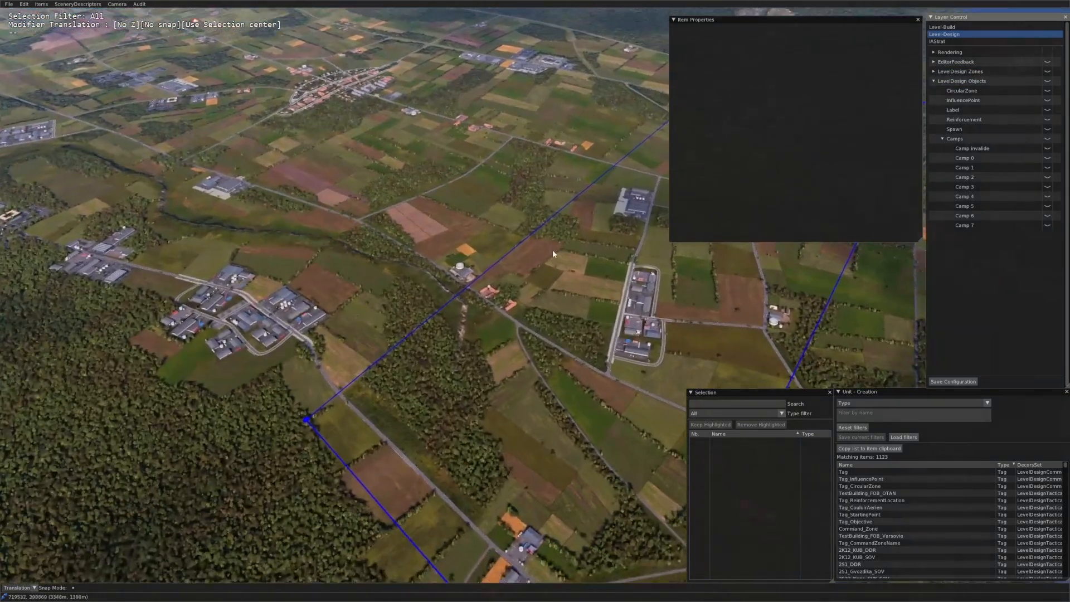
{"action": "middle_click_drag", "start_coordinate": [568, 244], "coordinate": [902, 156]}
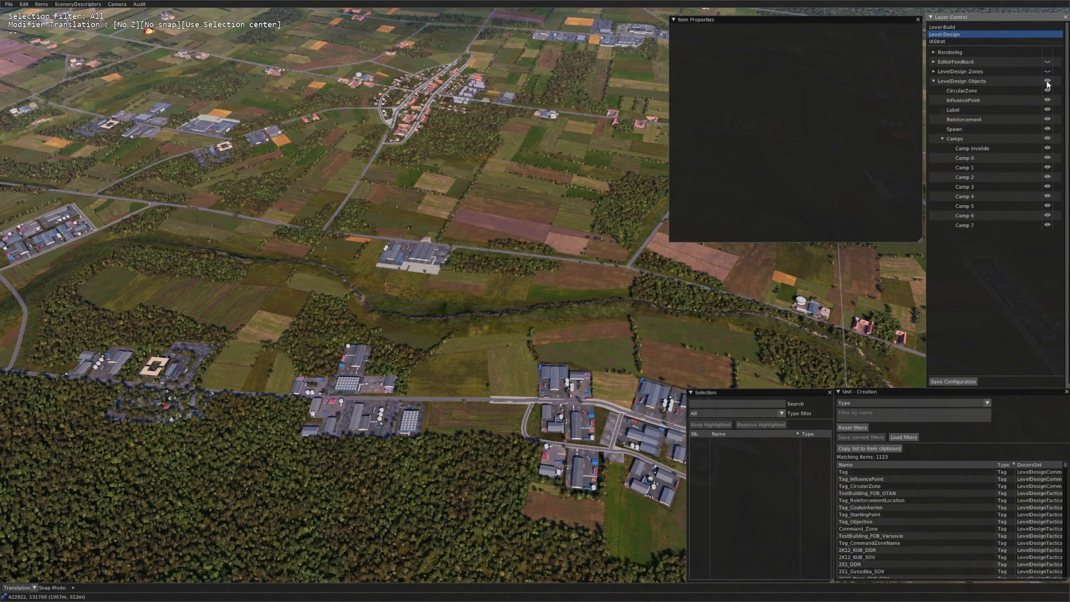
Step: Check the properties of the two neighbouring yellow reinforcement arrows, ending on P0_AutoName_11
{"action": "key", "text": "Right"}
{"action": "scroll", "coordinate": [673, 251], "scroll_direction": "down", "scroll_amount": 3}
{"action": "scroll", "coordinate": [611, 400], "scroll_direction": "up", "scroll_amount": 4}
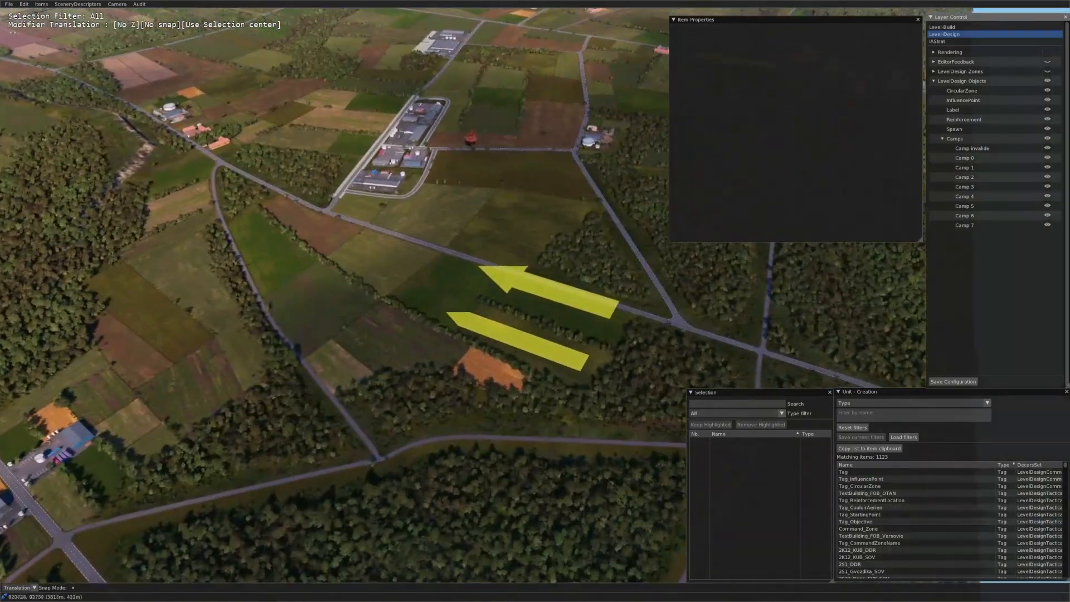
{"action": "middle_click_drag", "start_coordinate": [611, 400], "coordinate": [461, 390]}
{"action": "left_click", "coordinate": [496, 348]}
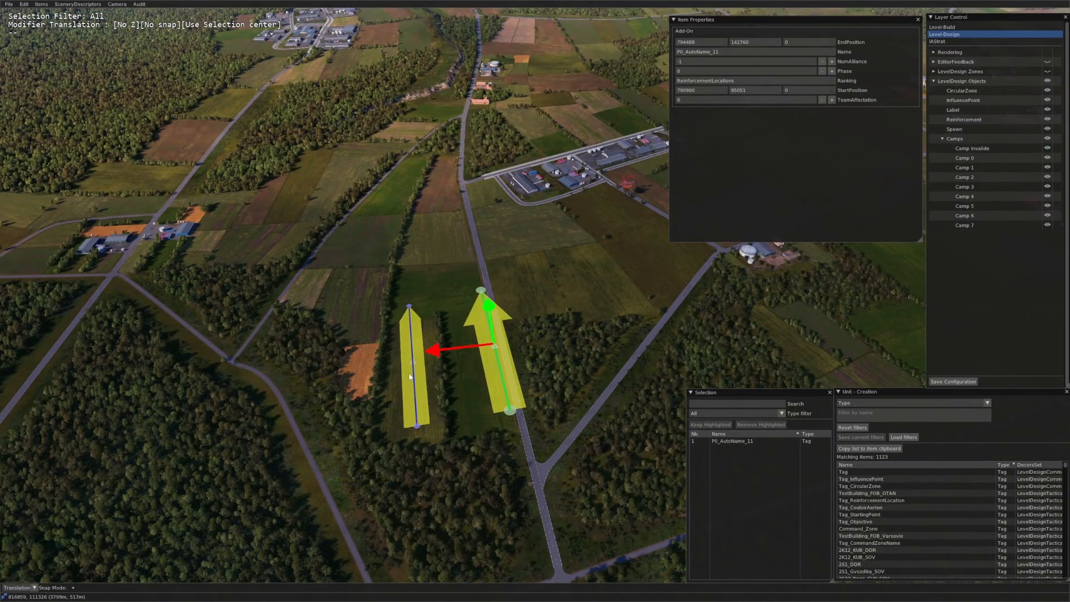
{"action": "left_click", "coordinate": [410, 376]}
{"action": "left_click", "coordinate": [492, 357]}
{"action": "middle_click_drag", "start_coordinate": [492, 357], "coordinate": [546, 334]}
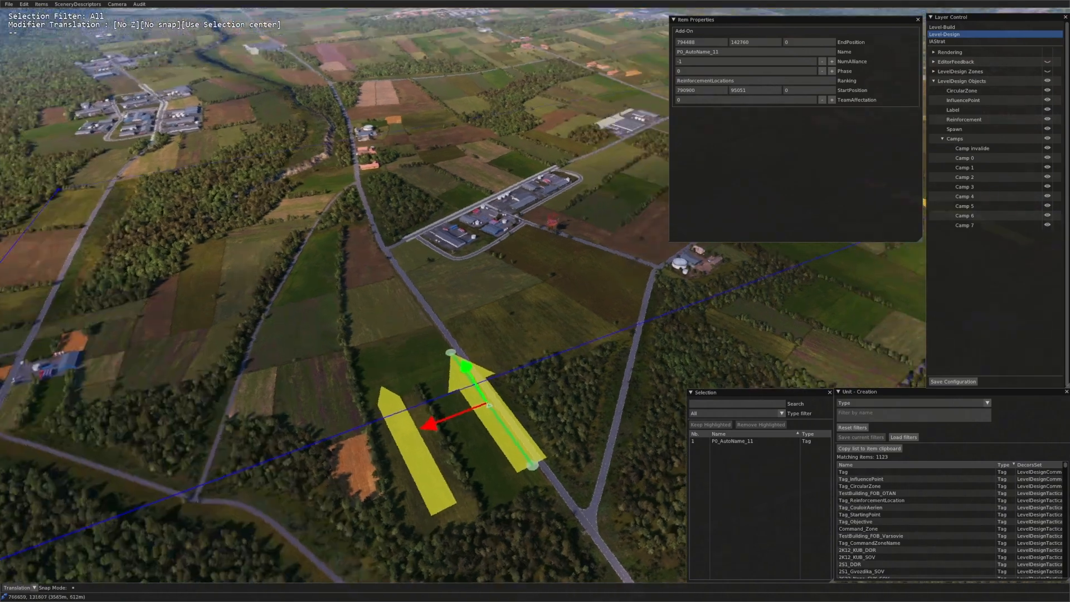
Step: Examine where the yellow reinforcement arrows sit on the roads at both ends of the map
{"action": "key", "text": "Right"}
{"action": "middle_click_drag", "start_coordinate": [535, 412], "coordinate": [370, 430]}
{"action": "scroll", "coordinate": [626, 330], "scroll_direction": "down", "scroll_amount": 3}
{"action": "scroll", "coordinate": [627, 296], "scroll_direction": "down", "scroll_amount": 3}
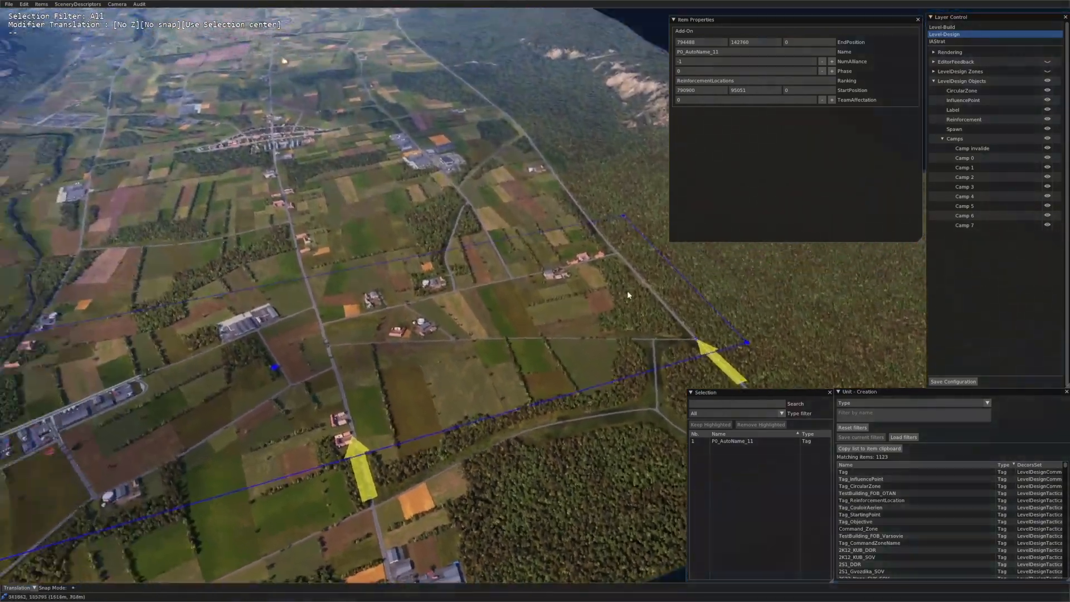
{"action": "key", "text": "Up"}
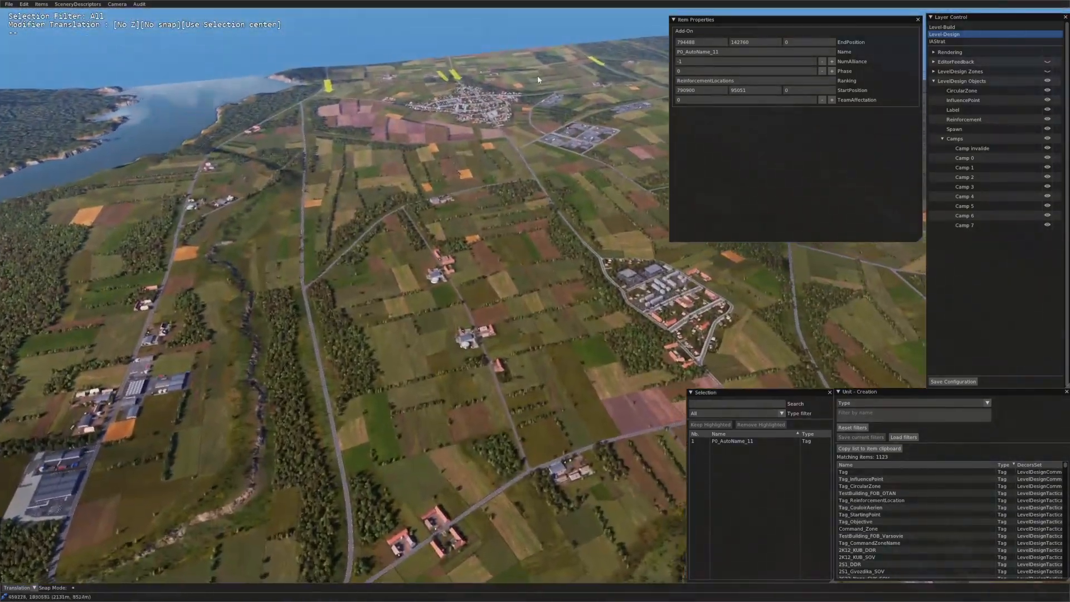
{"action": "key", "text": "Down"}
{"action": "key", "text": "Right"}
{"action": "key", "text": "Up"}
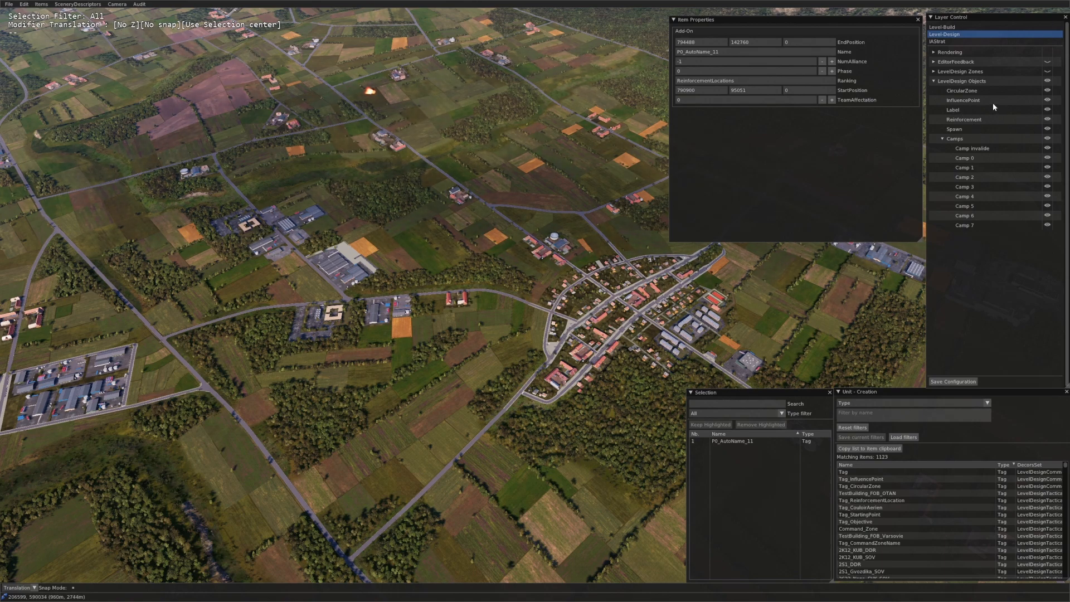
Step: Survey the villages, industrial sites and roads across the map's centre, returning to the reinforcement arrows at the edge
{"action": "scroll", "coordinate": [516, 262], "scroll_direction": "down", "scroll_amount": 6}
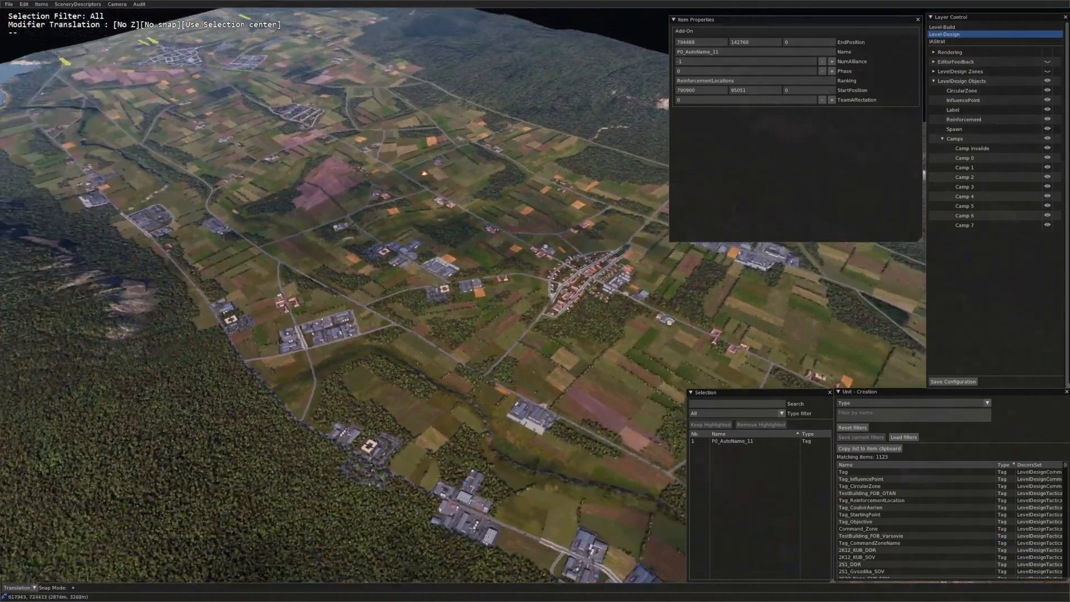
{"action": "middle_click_drag", "start_coordinate": [515, 264], "coordinate": [488, 265]}
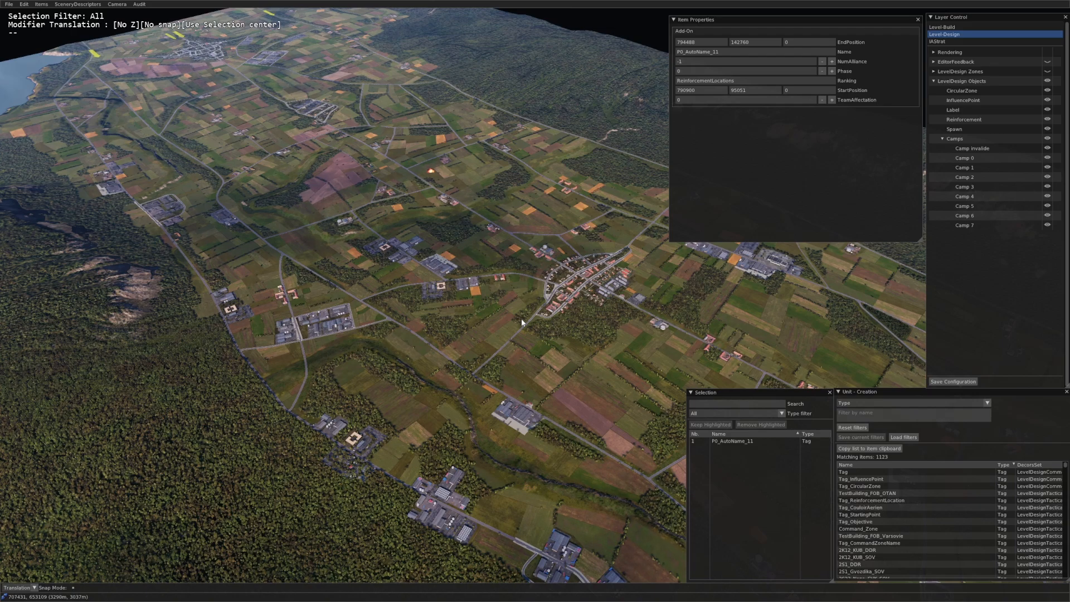
{"action": "scroll", "coordinate": [521, 319], "scroll_direction": "up", "scroll_amount": 5}
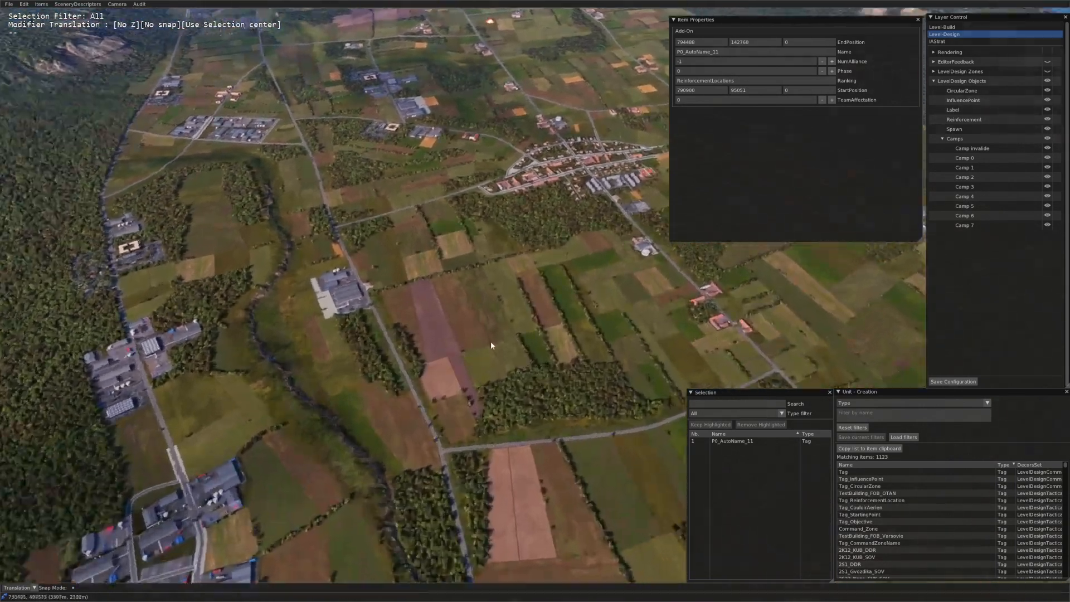
{"action": "middle_click_drag", "start_coordinate": [492, 346], "coordinate": [465, 347]}
{"action": "key", "text": "s"}
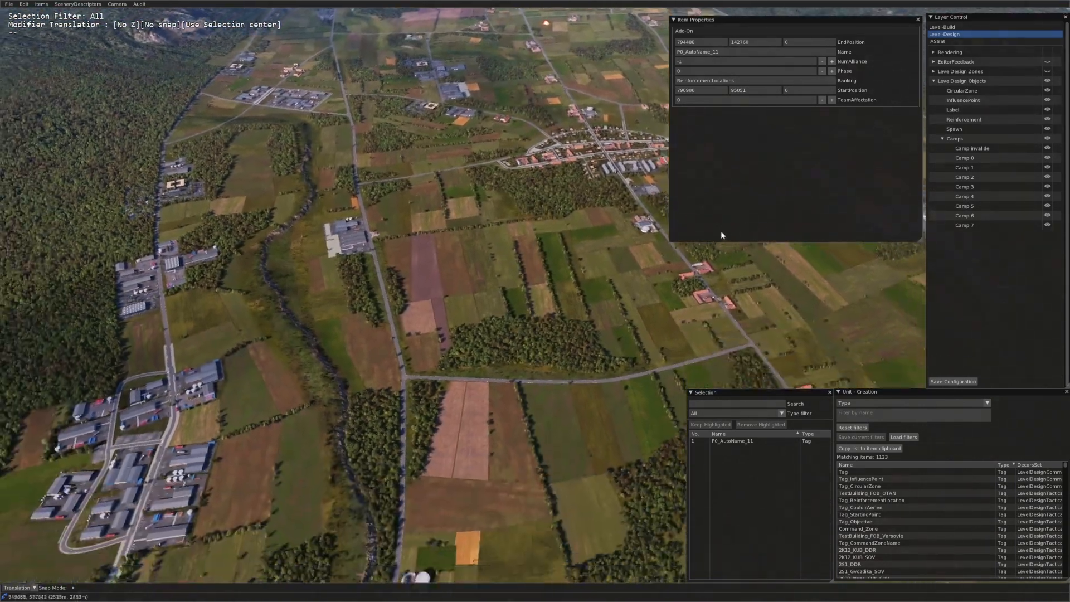
{"action": "key", "text": "d"}
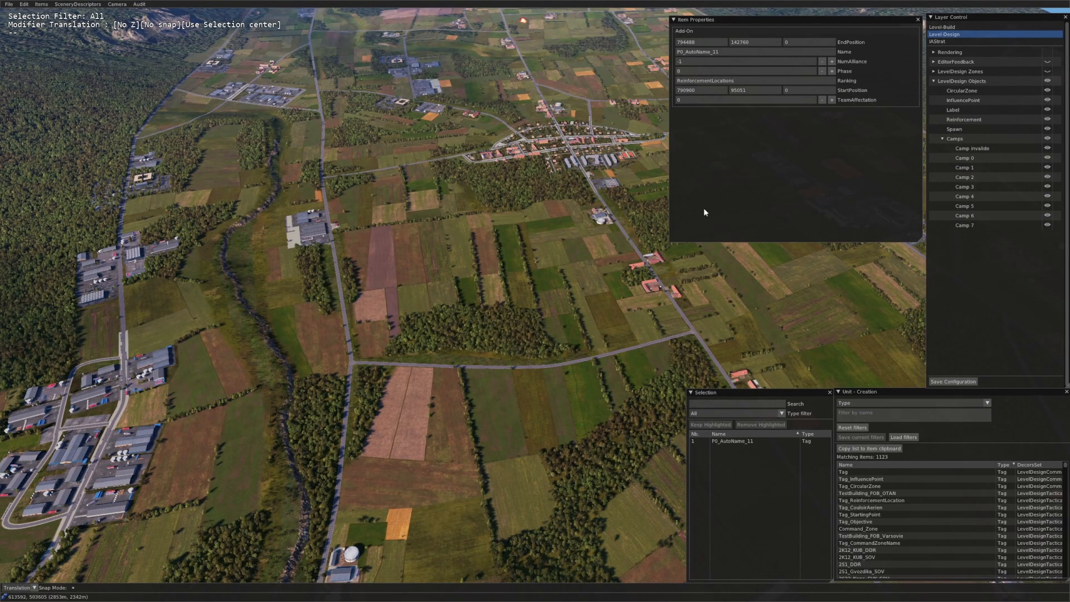
{"action": "key", "text": "s"}
{"action": "key", "text": "d"}
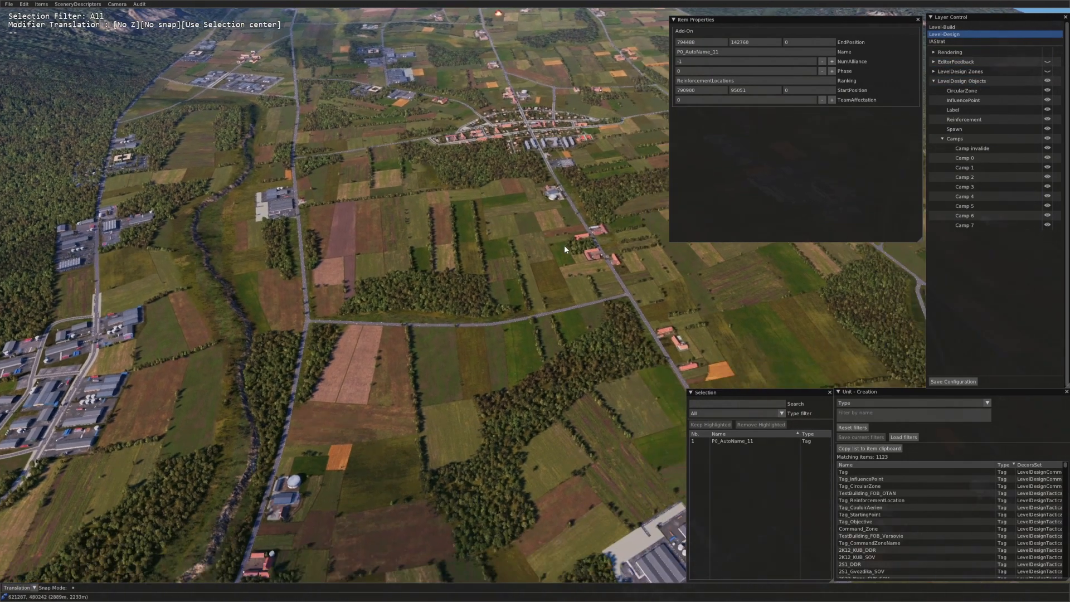
{"action": "scroll", "coordinate": [553, 307], "scroll_direction": "up", "scroll_amount": 2}
{"action": "key", "text": "s"}
{"action": "key", "text": "d"}
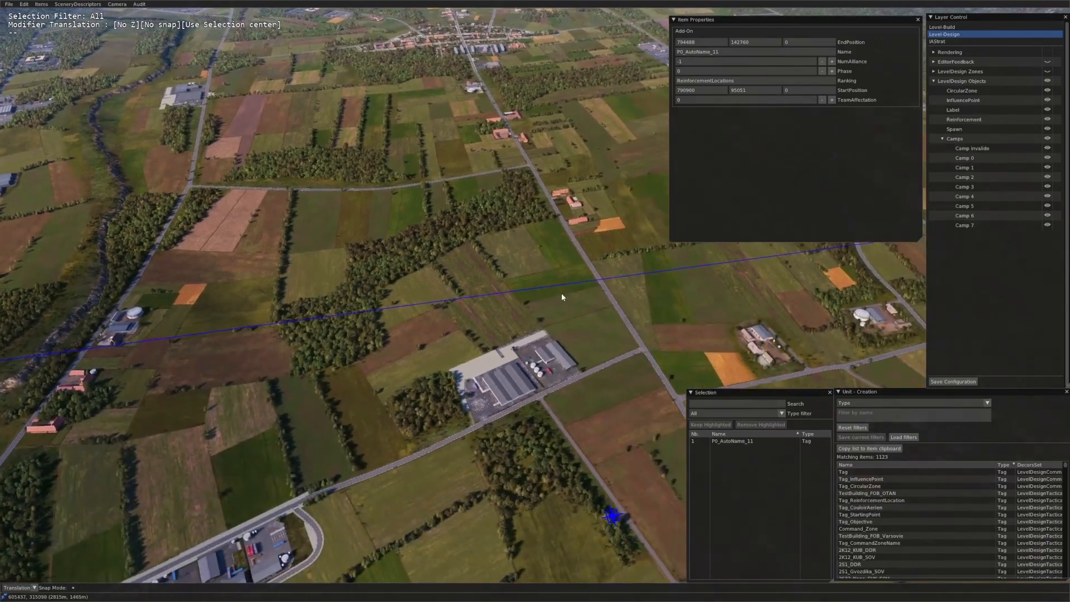
{"action": "scroll", "coordinate": [561, 293], "scroll_direction": "down", "scroll_amount": 2}
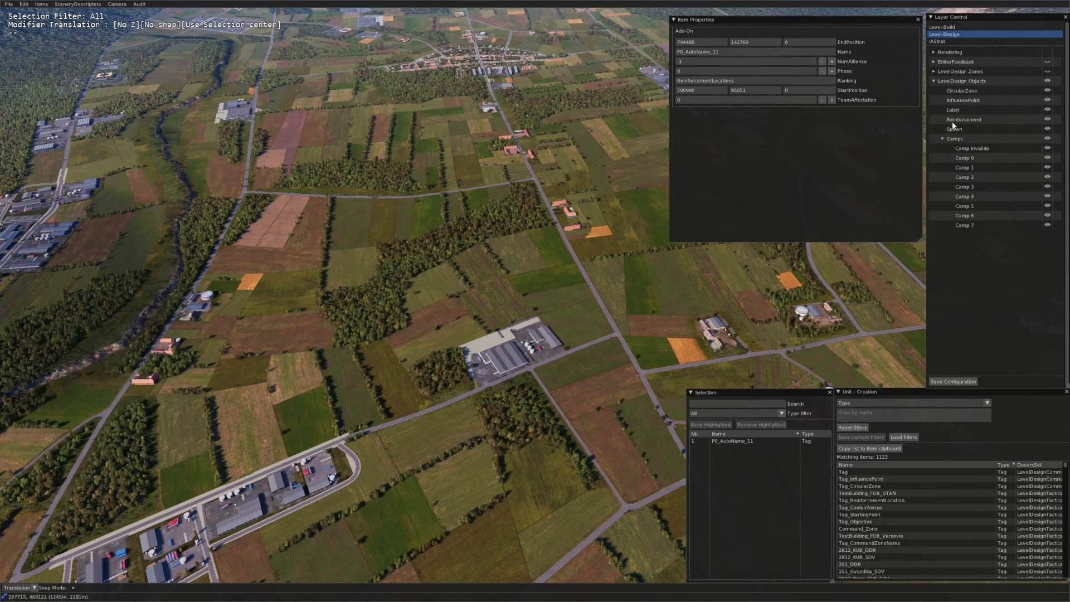
{"action": "key", "text": "d"}
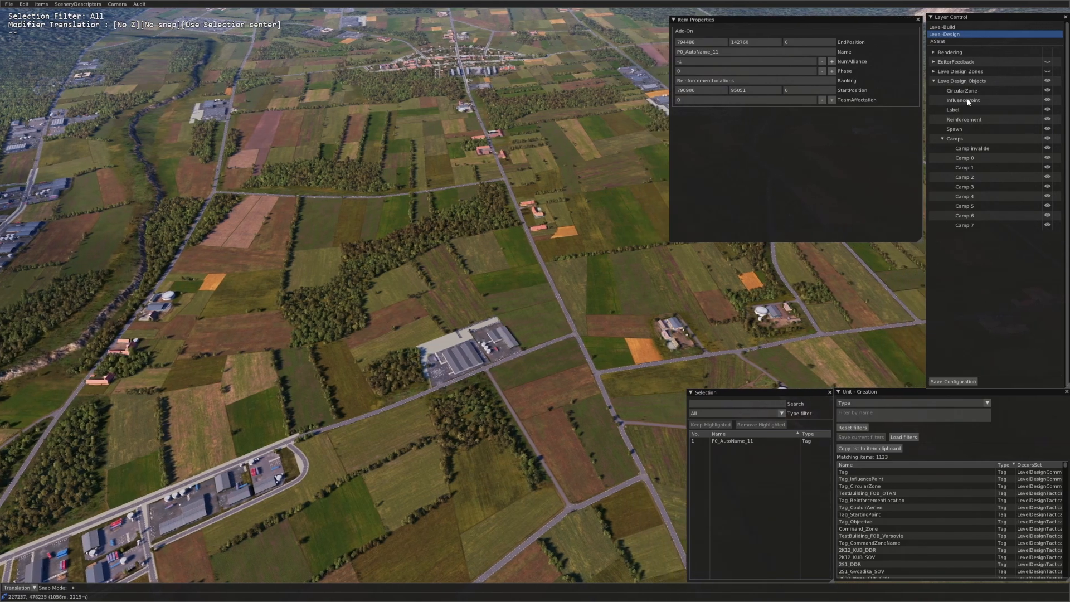
{"action": "key", "text": "s"}
{"action": "key", "text": "d"}
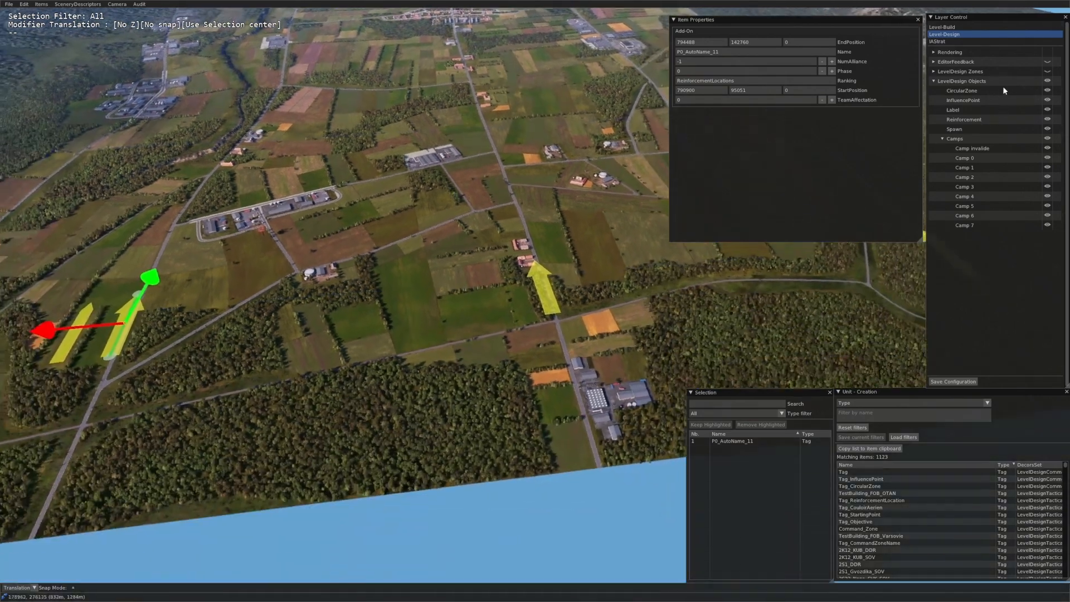
Step: Expand LevelDesign Zones and show only the Deployment Zone layer, leaving Command, Playable, Reco and Para zones hidden
{"action": "left_click", "coordinate": [960, 71]}
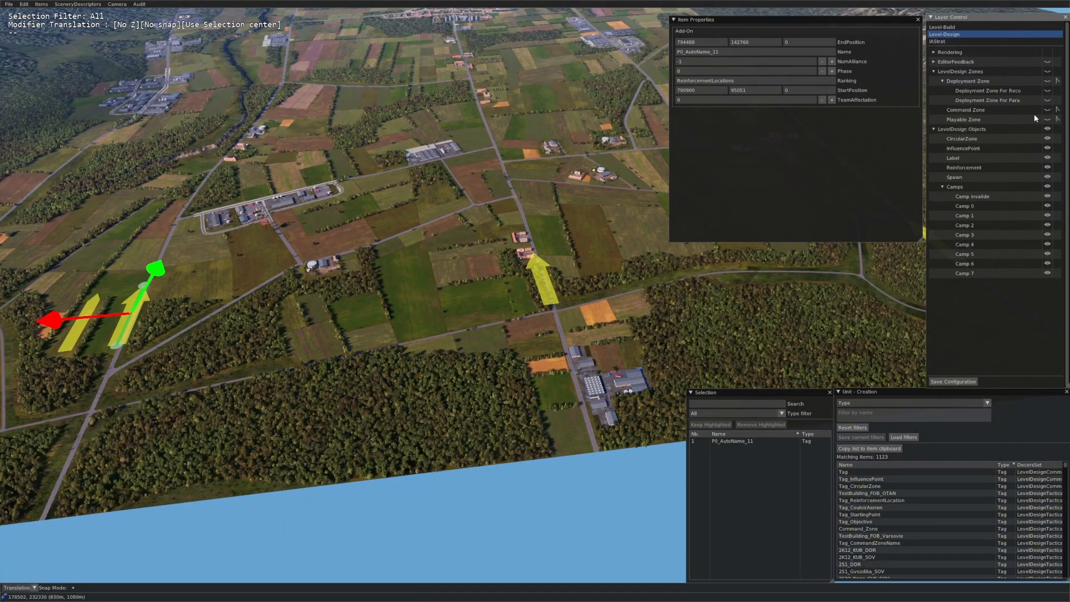
{"action": "left_click", "coordinate": [1046, 81]}
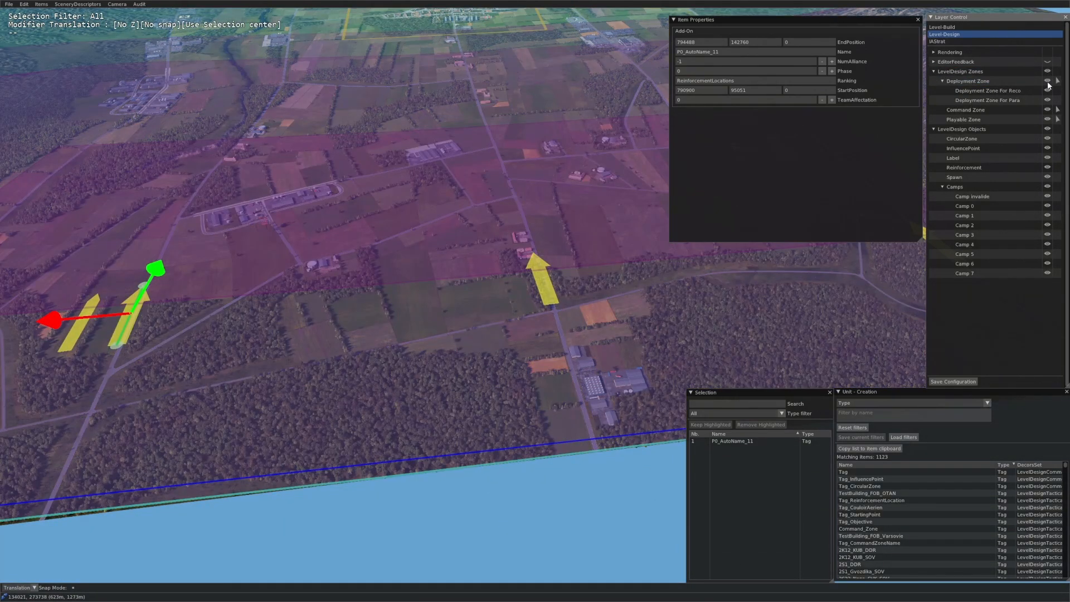
{"action": "left_click", "coordinate": [1047, 119]}
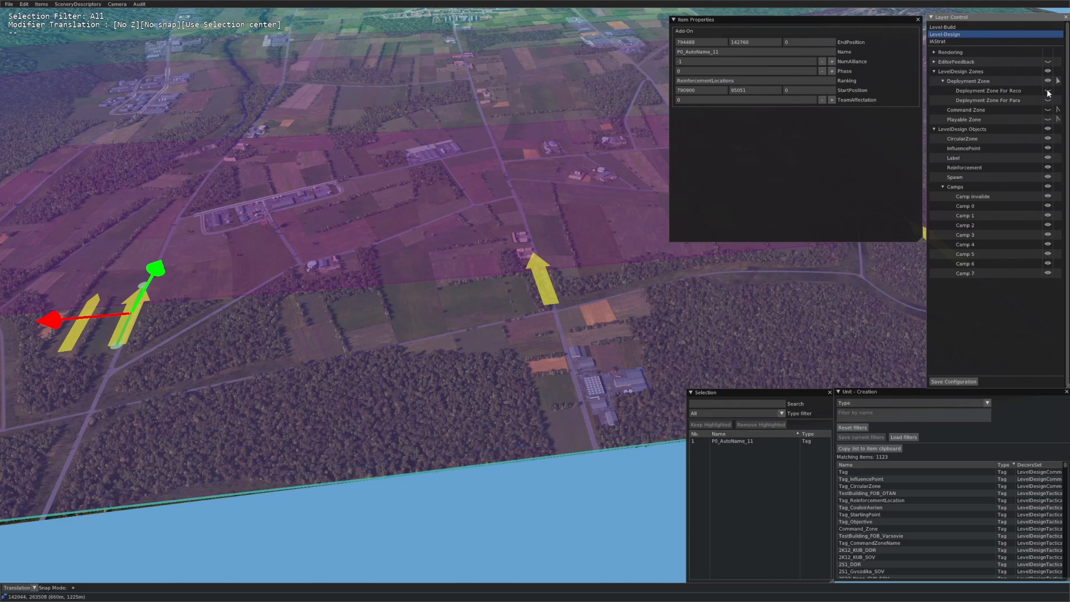
{"action": "left_click", "coordinate": [1048, 91]}
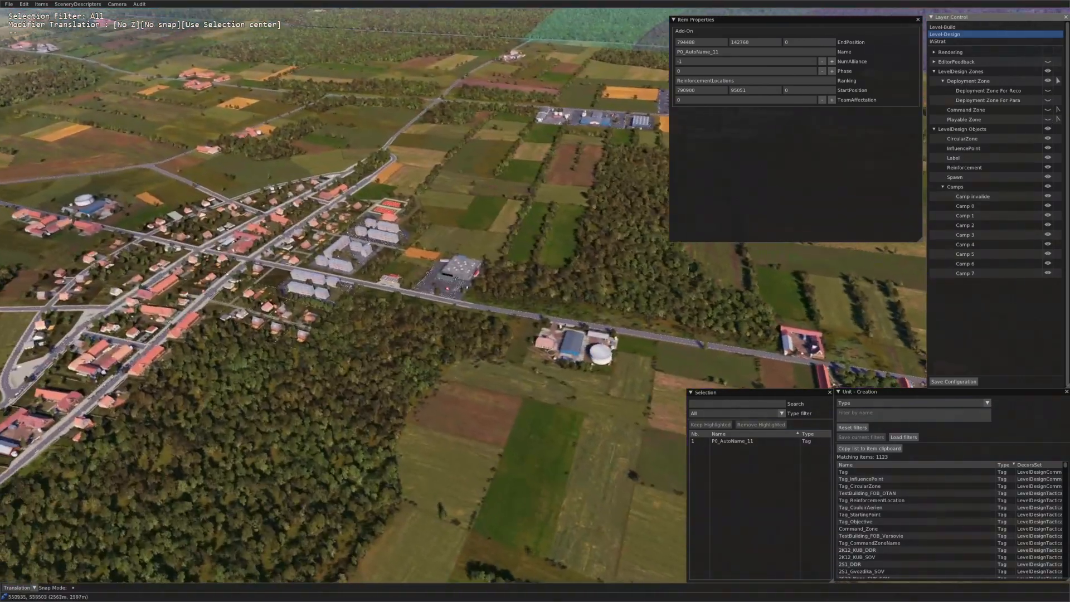
Step: Check the properties of deployment zone P0_AutoName_5 and the road's reinforcement arrow P0_AutoName_15 at its edge
{"action": "key", "text": "w"}
{"action": "middle_click_drag", "start_coordinate": [563, 289], "coordinate": [501, 247]}
{"action": "key", "text": "d"}
{"action": "left_click", "coordinate": [502, 245]}
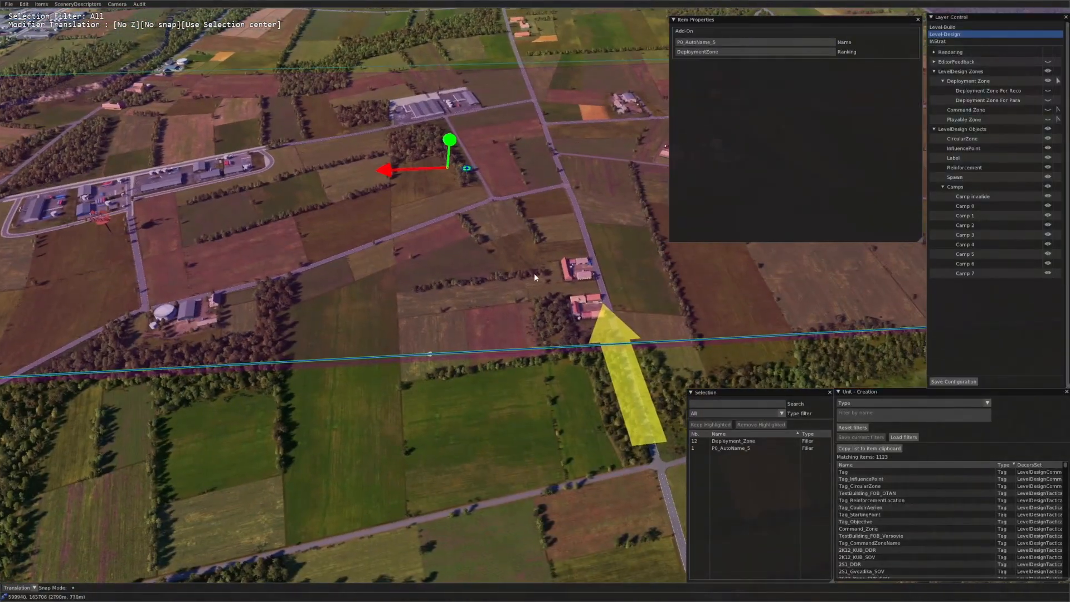
{"action": "left_click", "coordinate": [578, 370]}
{"action": "key", "text": "s"}
{"action": "key", "text": "d"}
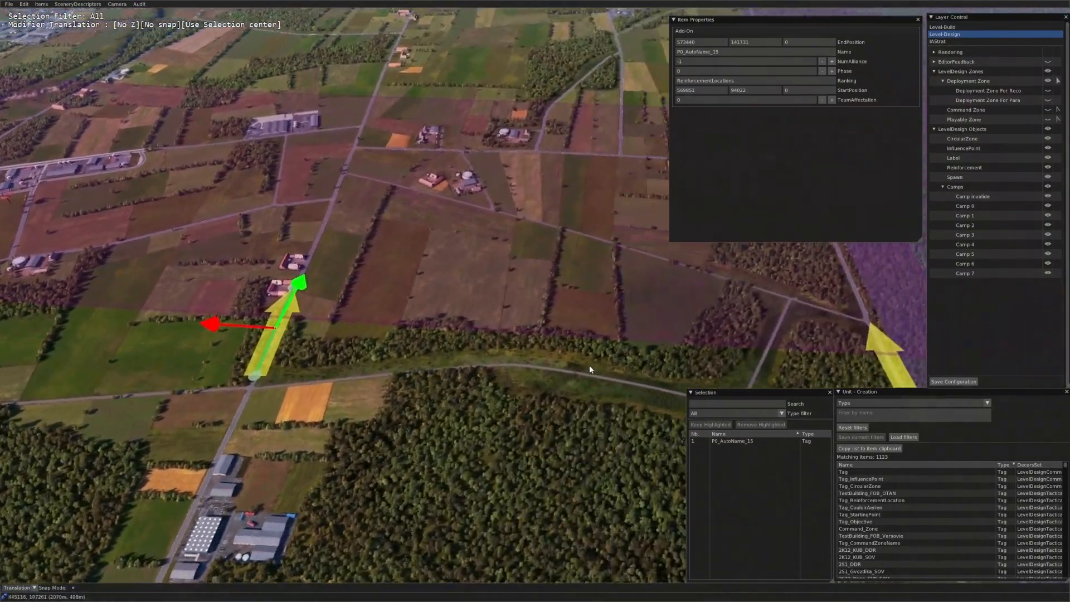
Step: Examine how the road's reinforcement arrow P0_AutoName_15 crosses the deployment zone boundary
{"action": "key", "text": "d"}
{"action": "middle_click_drag", "start_coordinate": [576, 342], "coordinate": [570, 338]}
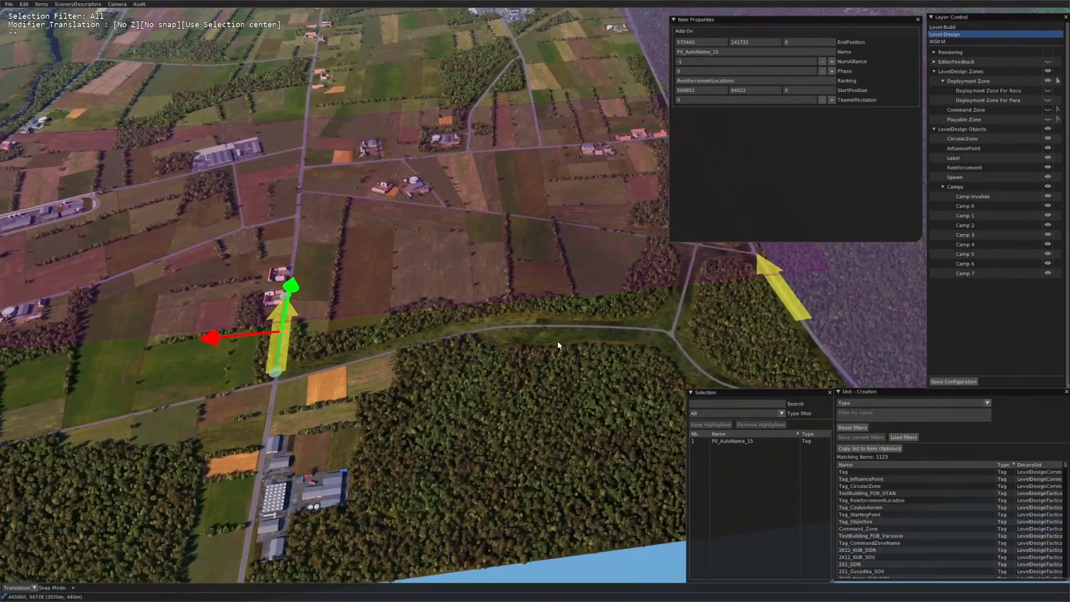
{"action": "middle_click_drag", "start_coordinate": [557, 342], "coordinate": [602, 361]}
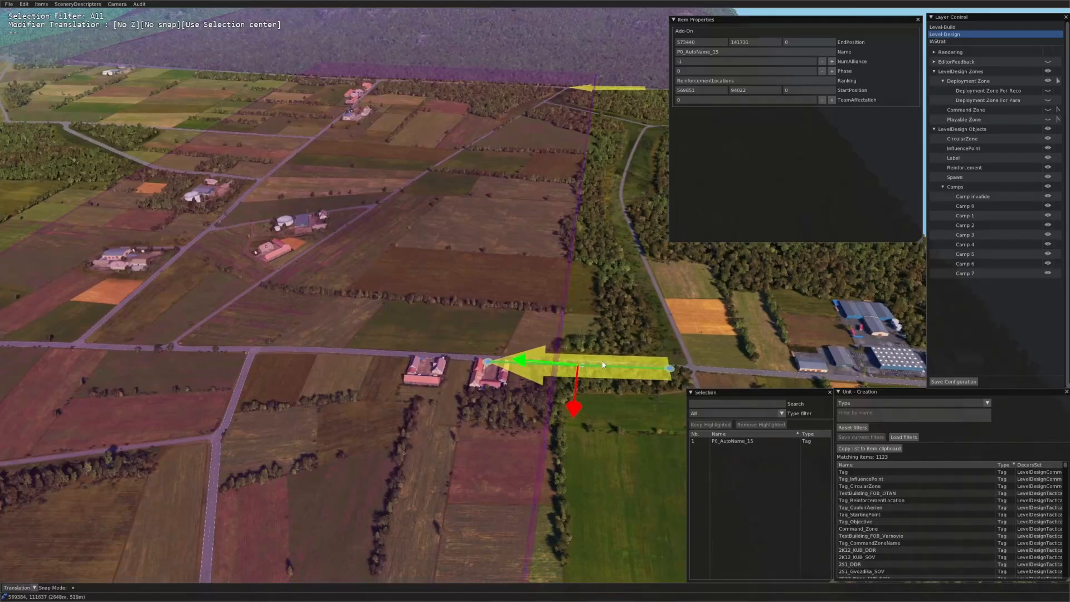
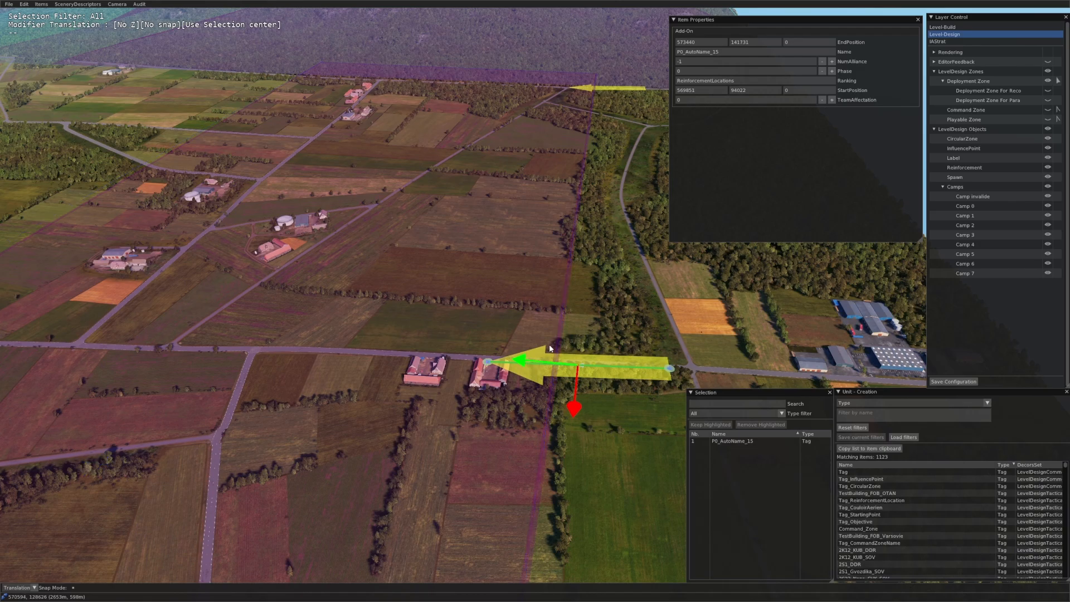
{"action": "middle_click_drag", "start_coordinate": [546, 351], "coordinate": [542, 257]}
{"action": "scroll", "coordinate": [445, 330], "scroll_direction": "up", "scroll_amount": 3}
{"action": "left_click", "coordinate": [538, 288]}
{"action": "scroll", "coordinate": [539, 288], "scroll_direction": "down", "scroll_amount": 3}
{"action": "left_click", "coordinate": [572, 310]}
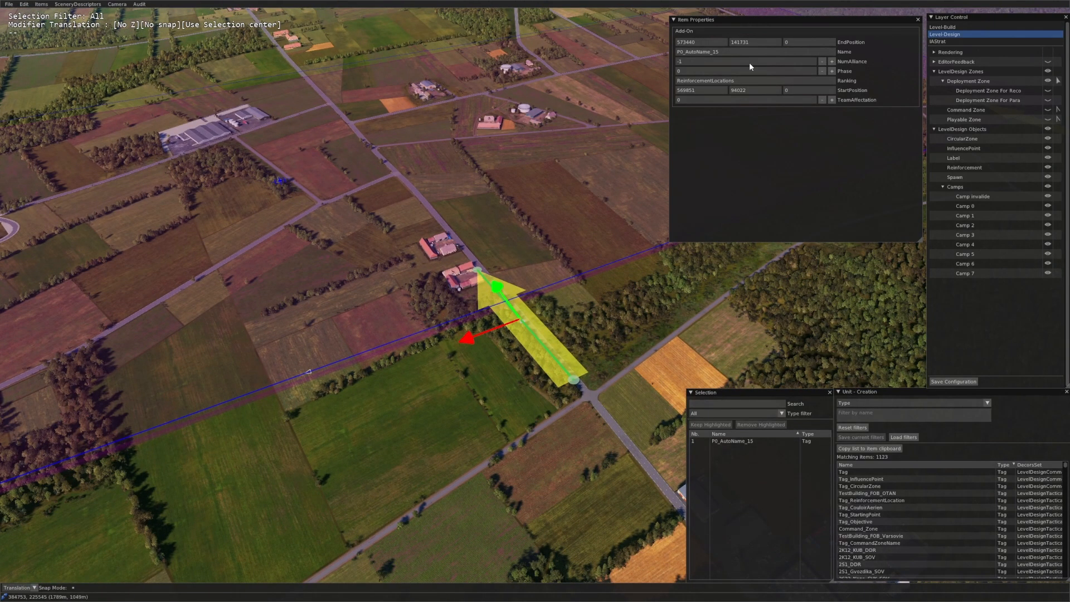
Step: Check the properties of reinforcement arrow P0_AutoName_17 at the far corner of the same deployment zone
{"action": "middle_click_drag", "start_coordinate": [498, 173], "coordinate": [513, 184]}
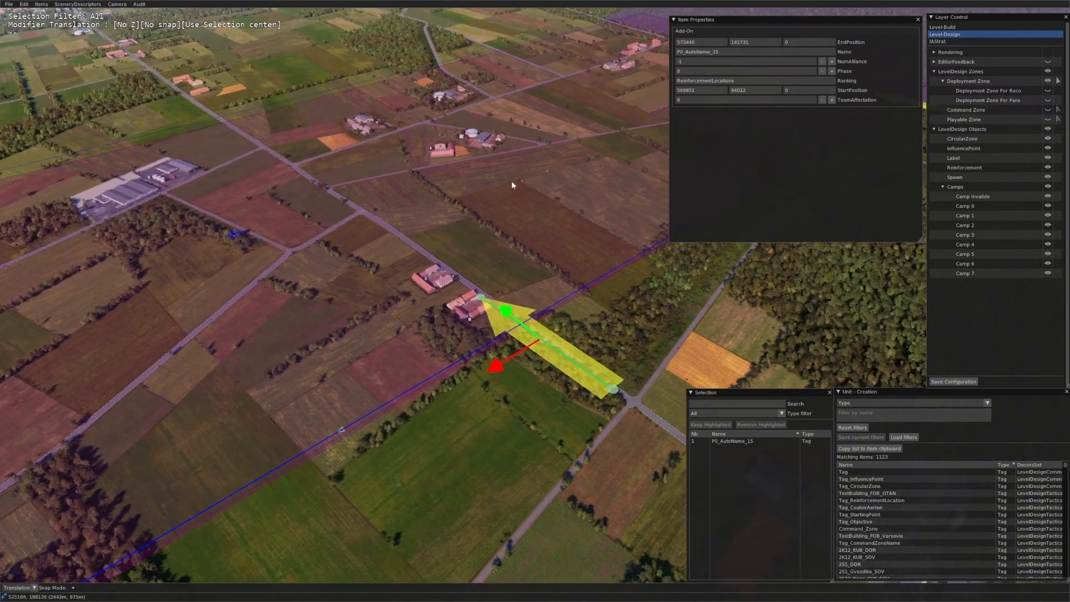
{"action": "middle_click_drag", "start_coordinate": [639, 100], "coordinate": [668, 119]}
{"action": "scroll", "coordinate": [667, 119], "scroll_direction": "up", "scroll_amount": 2}
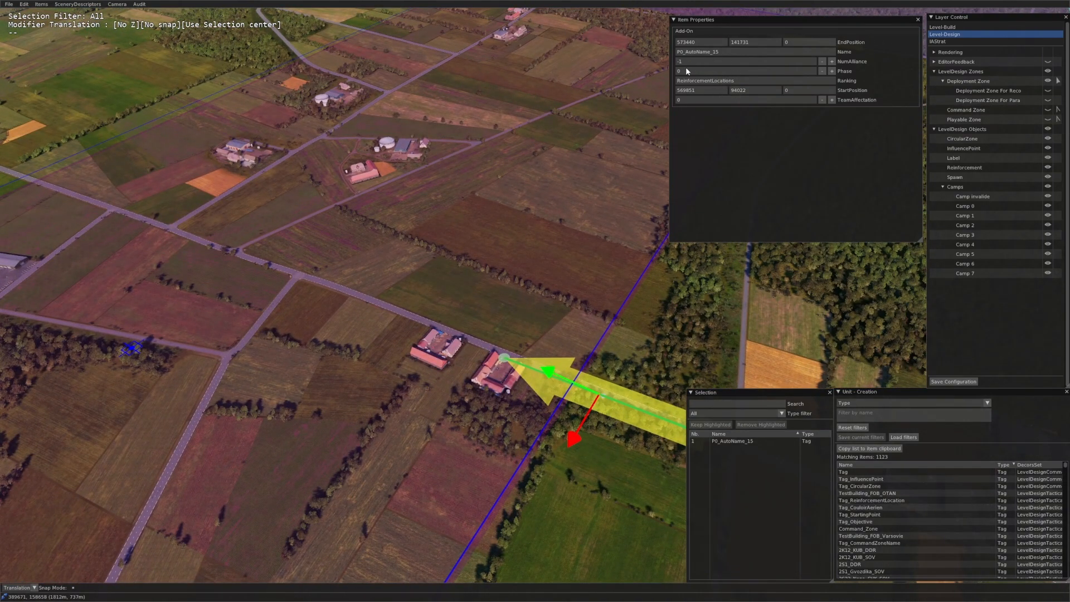
{"action": "middle_click_drag", "start_coordinate": [607, 153], "coordinate": [566, 188]}
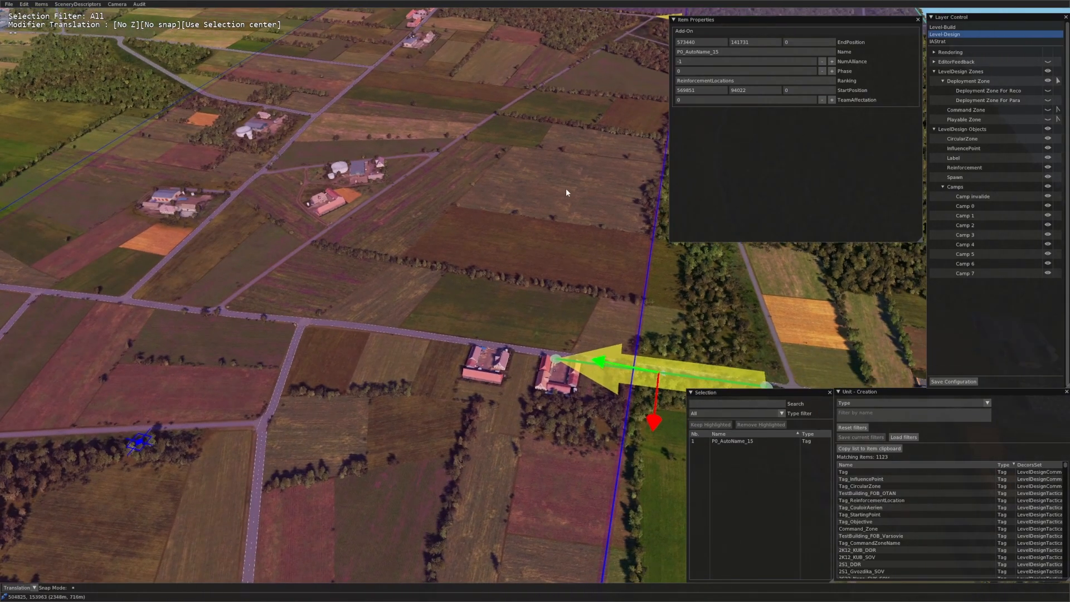
{"action": "scroll", "coordinate": [546, 201], "scroll_direction": "up", "scroll_amount": 2}
{"action": "middle_click_drag", "start_coordinate": [522, 217], "coordinate": [546, 253]}
{"action": "scroll", "coordinate": [569, 123], "scroll_direction": "up", "scroll_amount": 2}
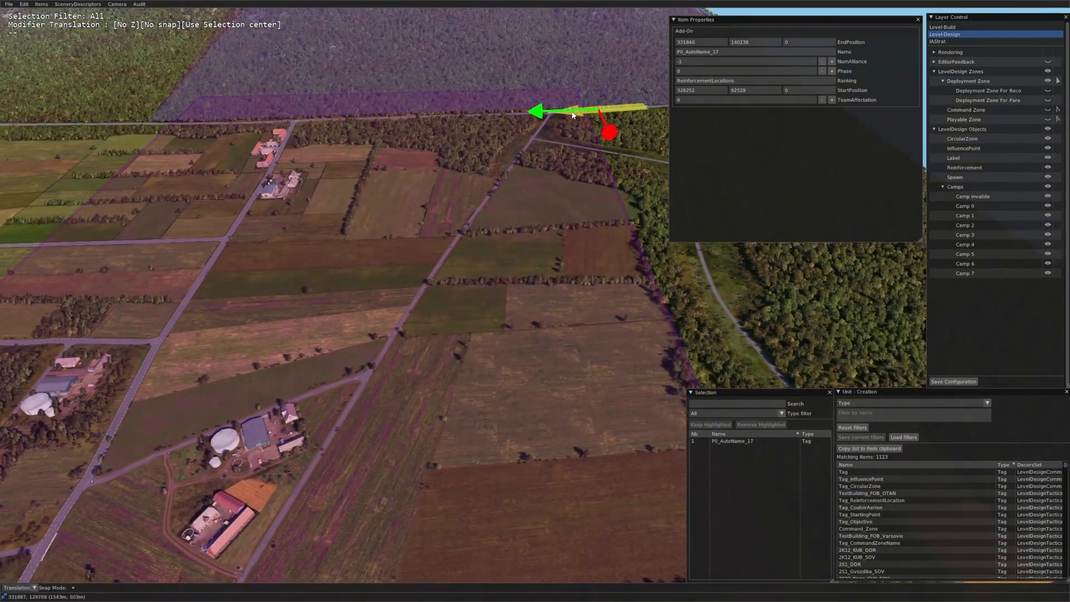
Step: Check the properties of reinforcement arrow P0_AutoName_14 on the coastal road at the opposite end of the map
{"action": "scroll", "coordinate": [572, 115], "scroll_direction": "down", "scroll_amount": 10}
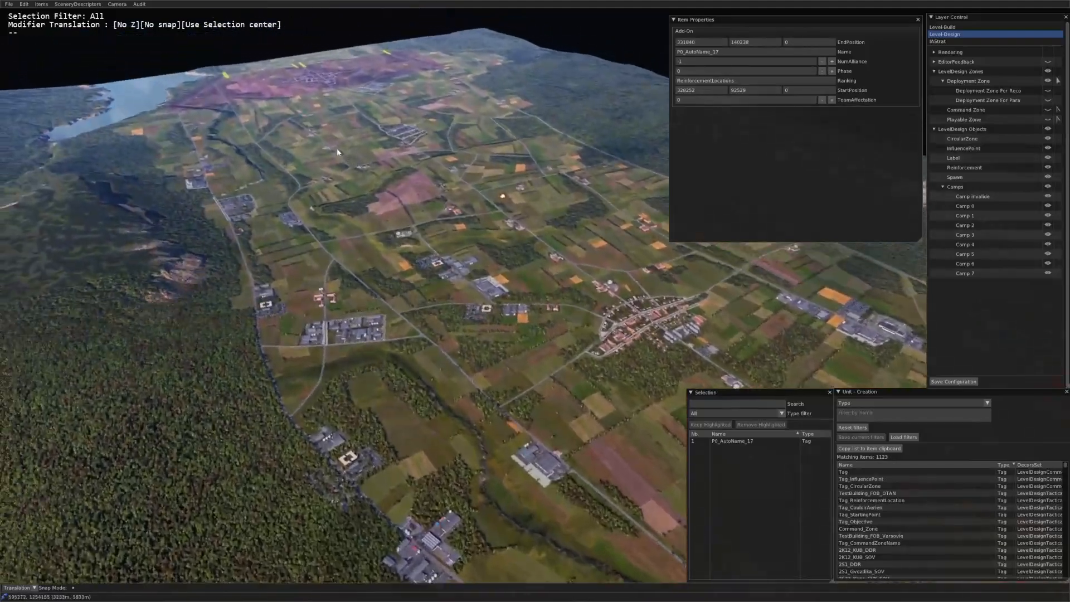
{"action": "scroll", "coordinate": [336, 148], "scroll_direction": "up", "scroll_amount": 6}
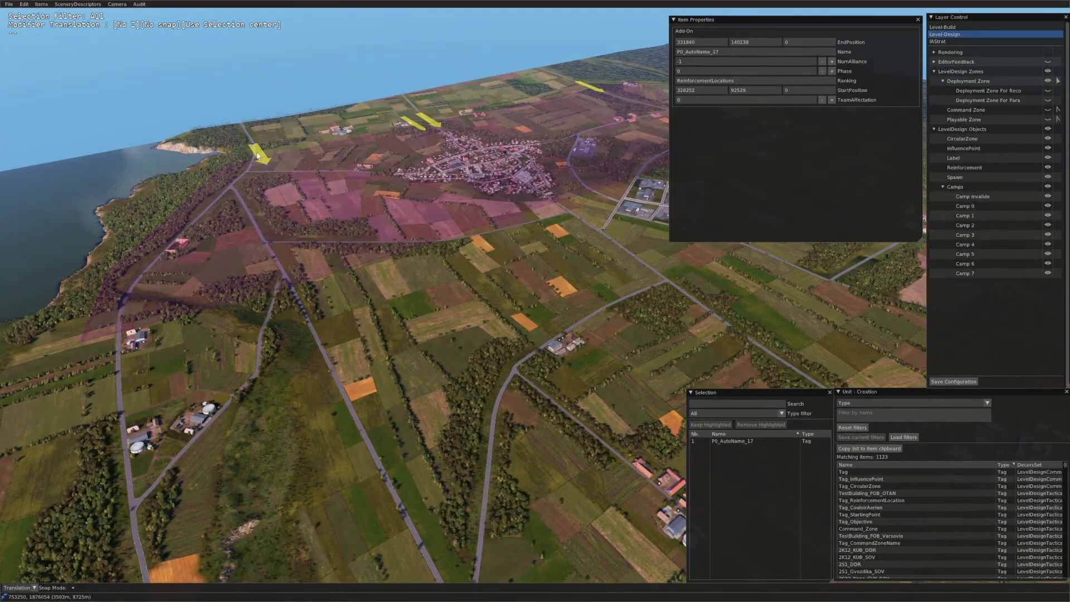
{"action": "scroll", "coordinate": [257, 153], "scroll_direction": "up", "scroll_amount": 5}
{"action": "middle_click_drag", "start_coordinate": [257, 154], "coordinate": [363, 122]}
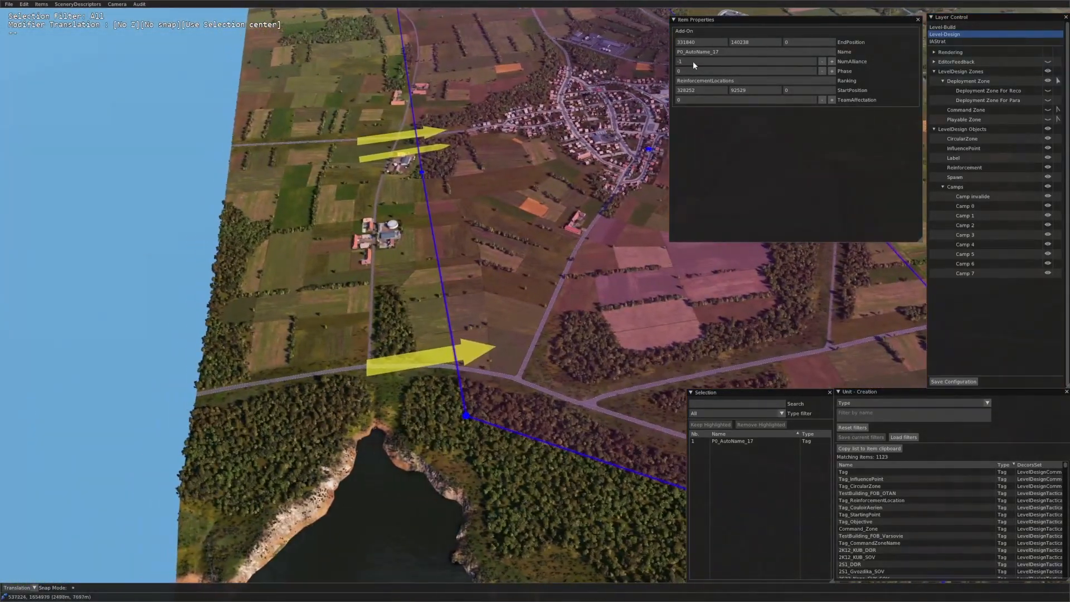
{"action": "left_click", "coordinate": [426, 360]}
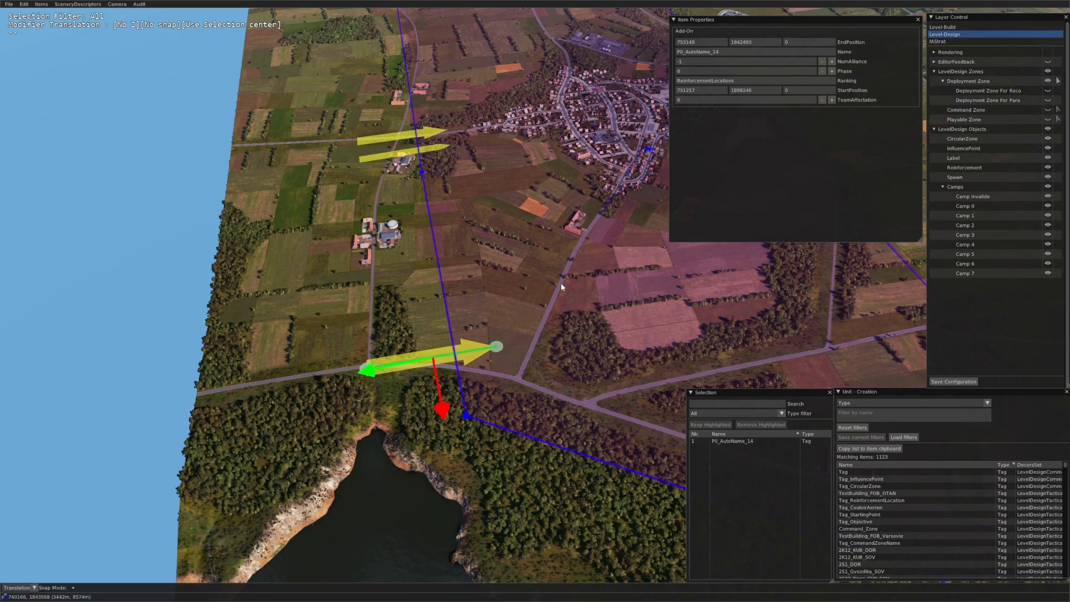
Step: Check the properties of reinforcement arrow P0_AutoName_3 on the main road leading into the town
{"action": "middle_click_drag", "start_coordinate": [588, 229], "coordinate": [457, 141]}
{"action": "left_click", "coordinate": [390, 216]}
{"action": "left_click", "coordinate": [377, 198]}
{"action": "scroll", "coordinate": [431, 214], "scroll_direction": "down", "scroll_amount": 3}
{"action": "scroll", "coordinate": [456, 167], "scroll_direction": "down", "scroll_amount": 3}
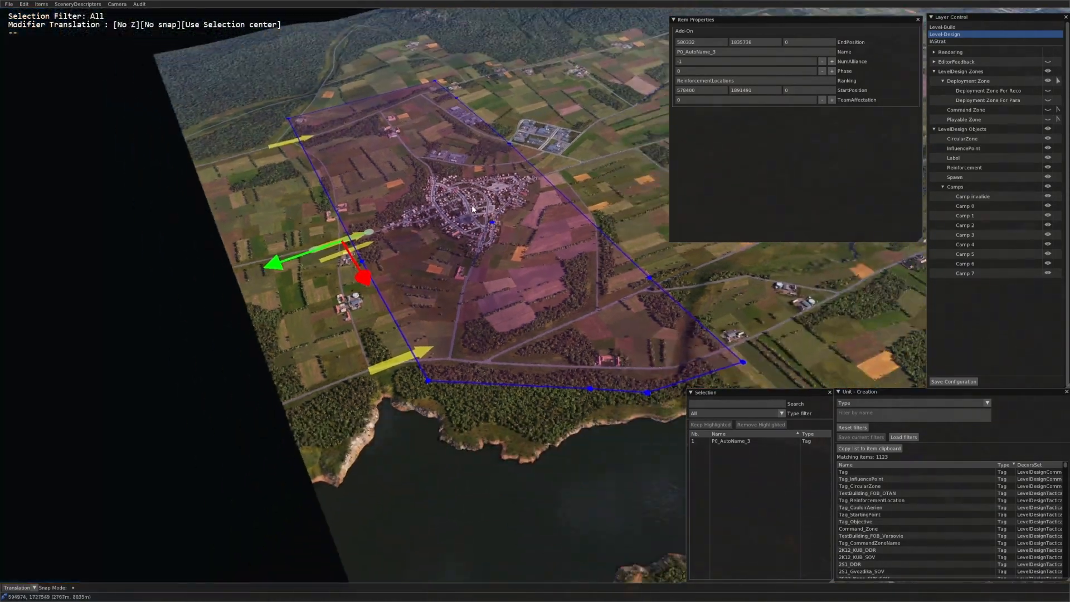
Step: Inspect the Départ starting-point marker P0_AutoName_1 beside the industrial site at the other map end, including its alliance and camp properties
{"action": "middle_click_drag", "start_coordinate": [467, 209], "coordinate": [501, 222]}
{"action": "scroll", "coordinate": [592, 182], "scroll_direction": "up", "scroll_amount": 6}
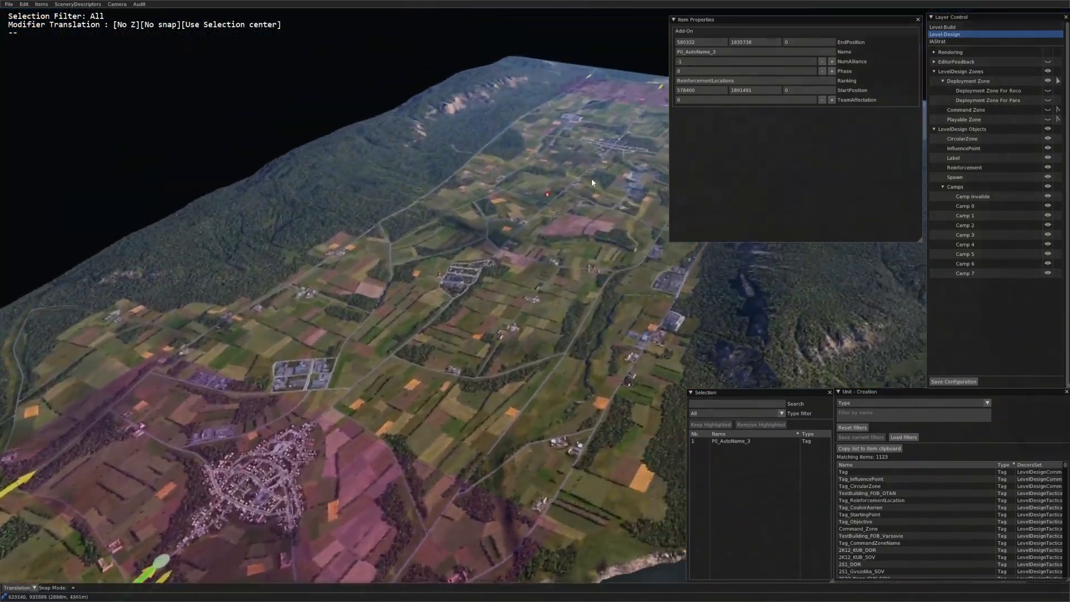
{"action": "scroll", "coordinate": [615, 161], "scroll_direction": "up", "scroll_amount": 8}
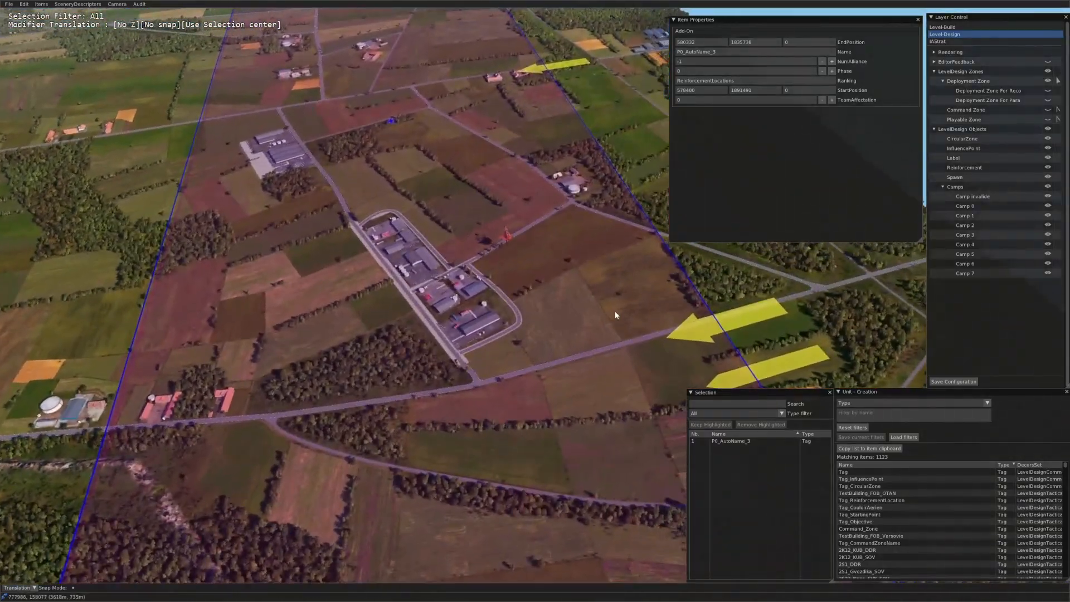
{"action": "scroll", "coordinate": [552, 275], "scroll_direction": "up", "scroll_amount": 3}
{"action": "left_click", "coordinate": [486, 238]}
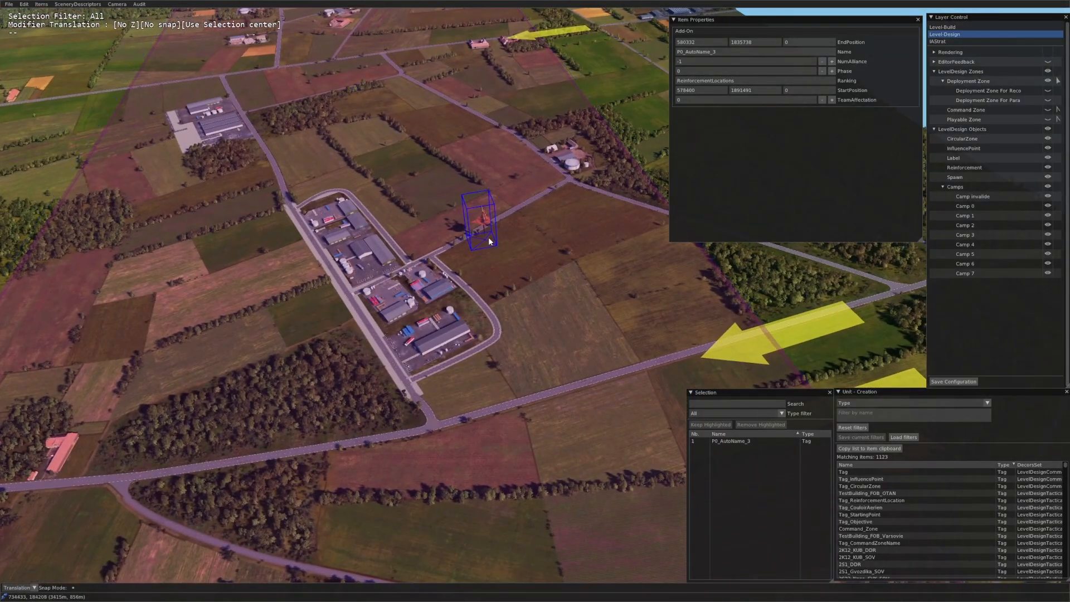
{"action": "scroll", "coordinate": [488, 238], "scroll_direction": "up", "scroll_amount": 2}
{"action": "scroll", "coordinate": [488, 241], "scroll_direction": "up", "scroll_amount": 3}
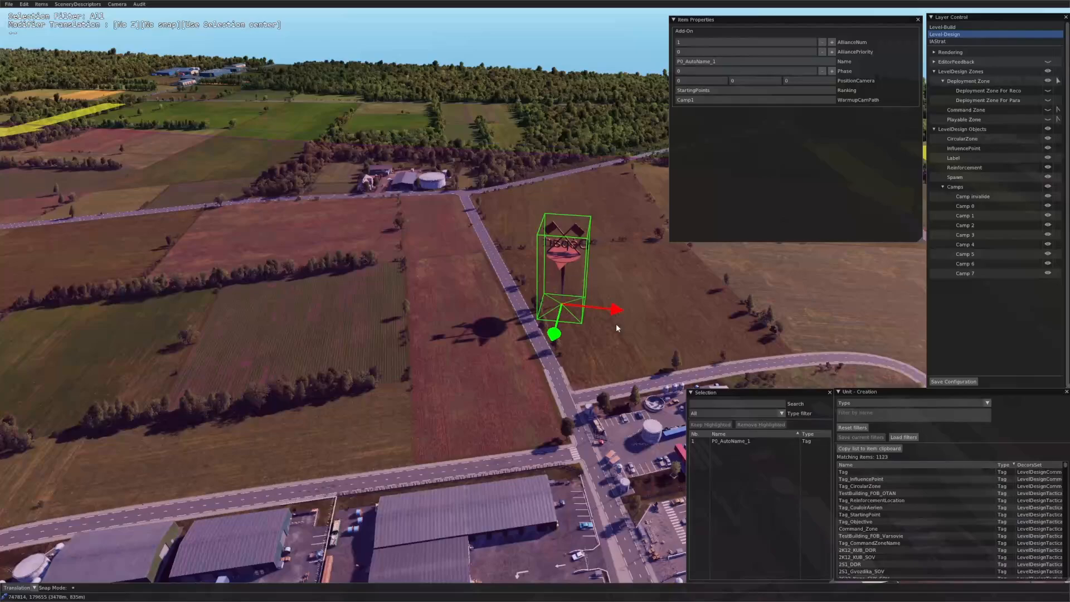
{"action": "scroll", "coordinate": [616, 325], "scroll_direction": "up", "scroll_amount": 4}
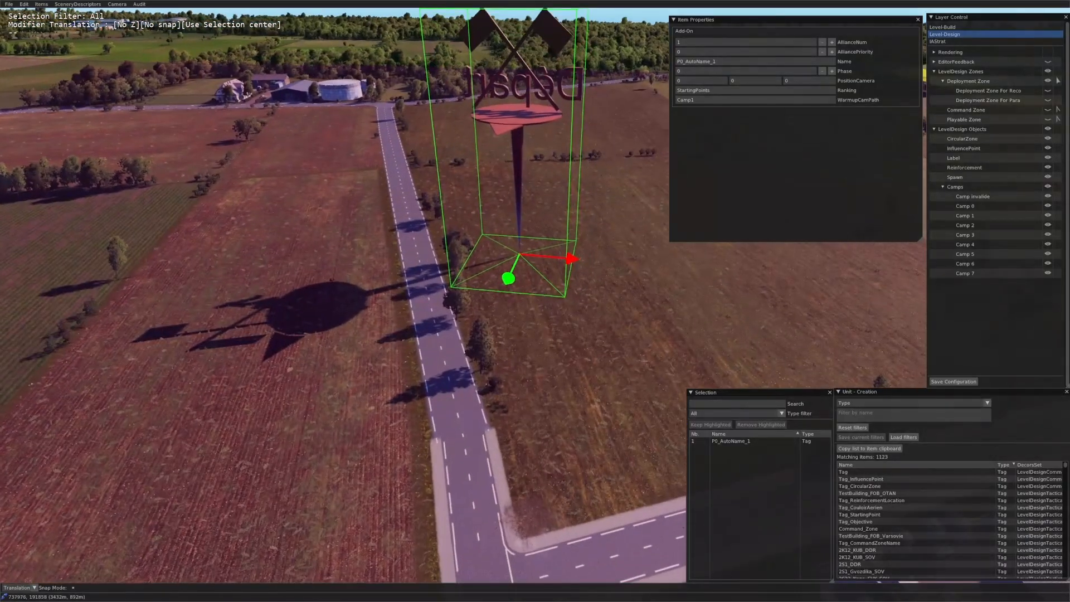
{"action": "middle_click_drag", "start_coordinate": [616, 325], "coordinate": [390, 290]}
{"action": "middle_click_drag", "start_coordinate": [449, 232], "coordinate": [404, 335]}
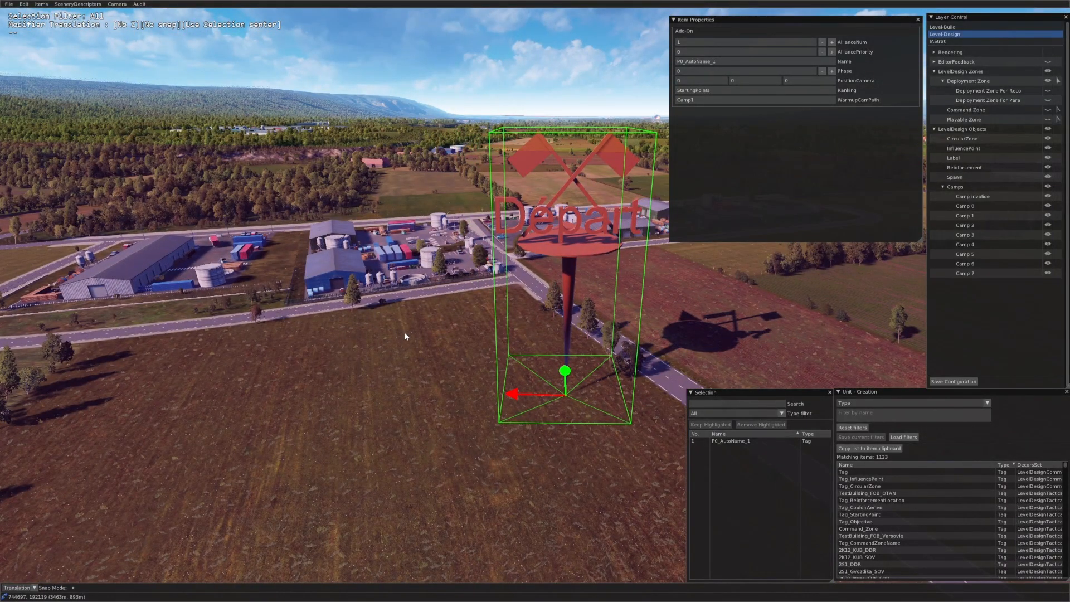
{"action": "key", "text": "d"}
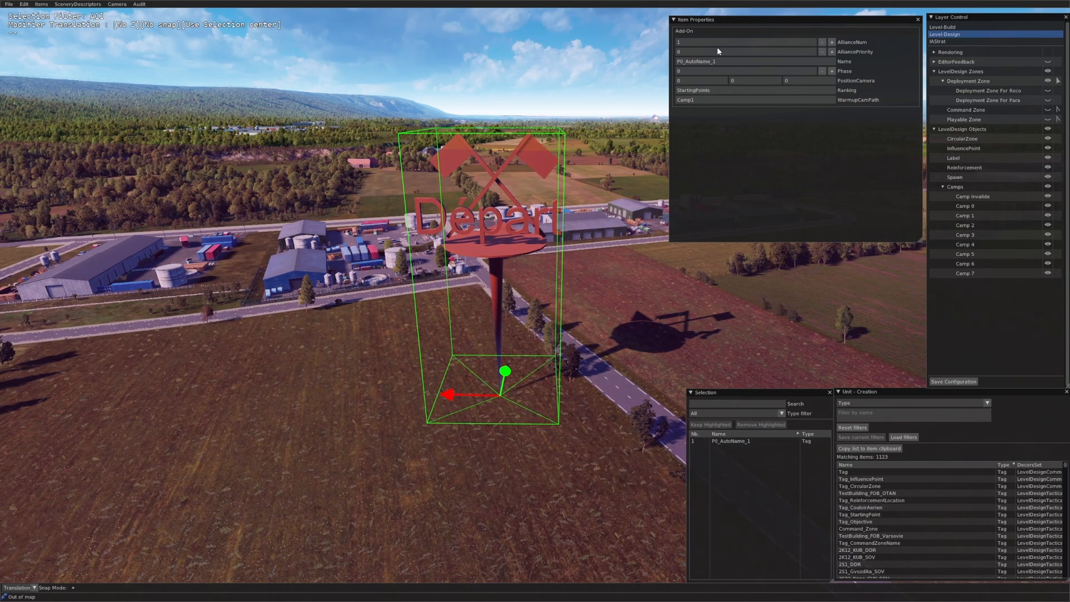
Step: Check the properties of the opposing side's starting-point marker P0_AutoName_2 inside the town
{"action": "scroll", "coordinate": [546, 180], "scroll_direction": "down", "scroll_amount": 10}
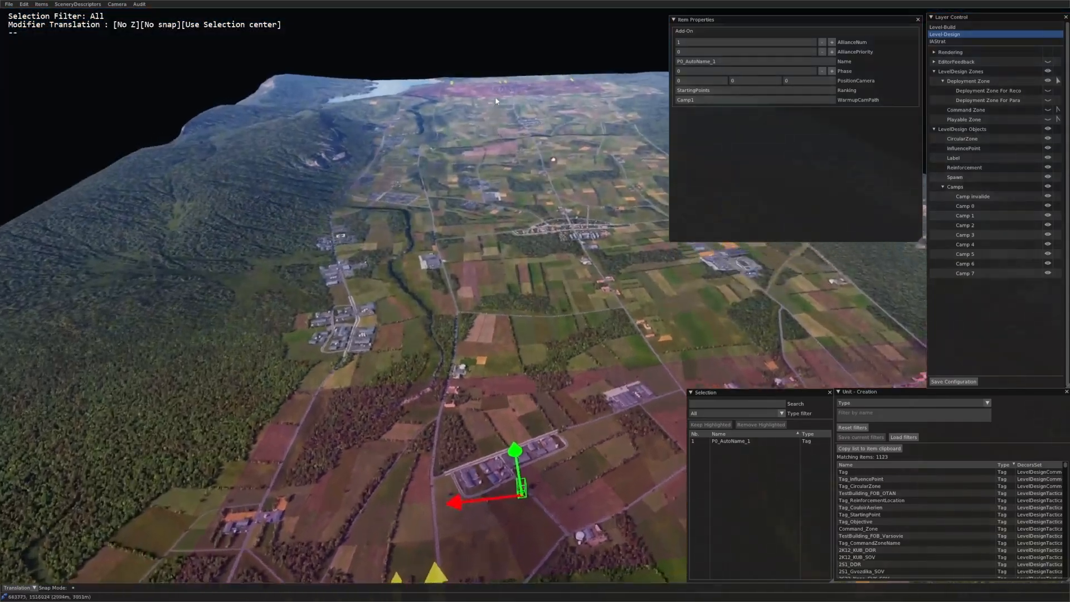
{"action": "scroll", "coordinate": [495, 96], "scroll_direction": "up", "scroll_amount": 6}
{"action": "scroll", "coordinate": [525, 176], "scroll_direction": "up", "scroll_amount": 6}
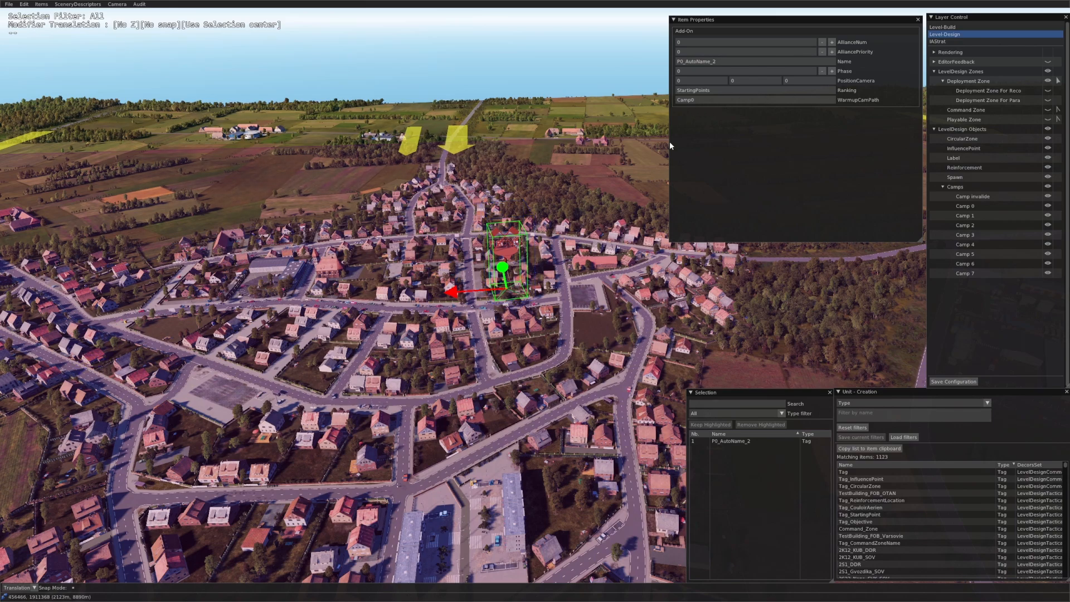
Step: Survey the town's deployment zone and check the properties of the aerial corridor arrow P0_AutoName_12 beside the road arrow
{"action": "scroll", "coordinate": [670, 146], "scroll_direction": "down", "scroll_amount": 8}
{"action": "middle_click_drag", "start_coordinate": [479, 212], "coordinate": [741, 299]}
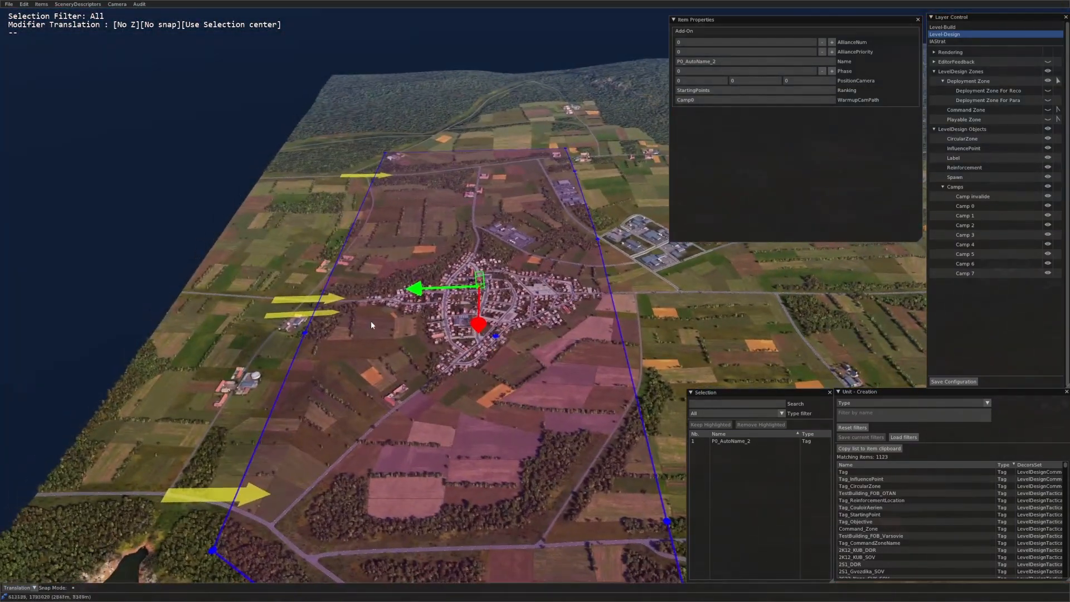
{"action": "scroll", "coordinate": [403, 330], "scroll_direction": "up", "scroll_amount": 4}
{"action": "left_click", "coordinate": [404, 330]}
{"action": "middle_click_drag", "start_coordinate": [404, 330], "coordinate": [501, 345]}
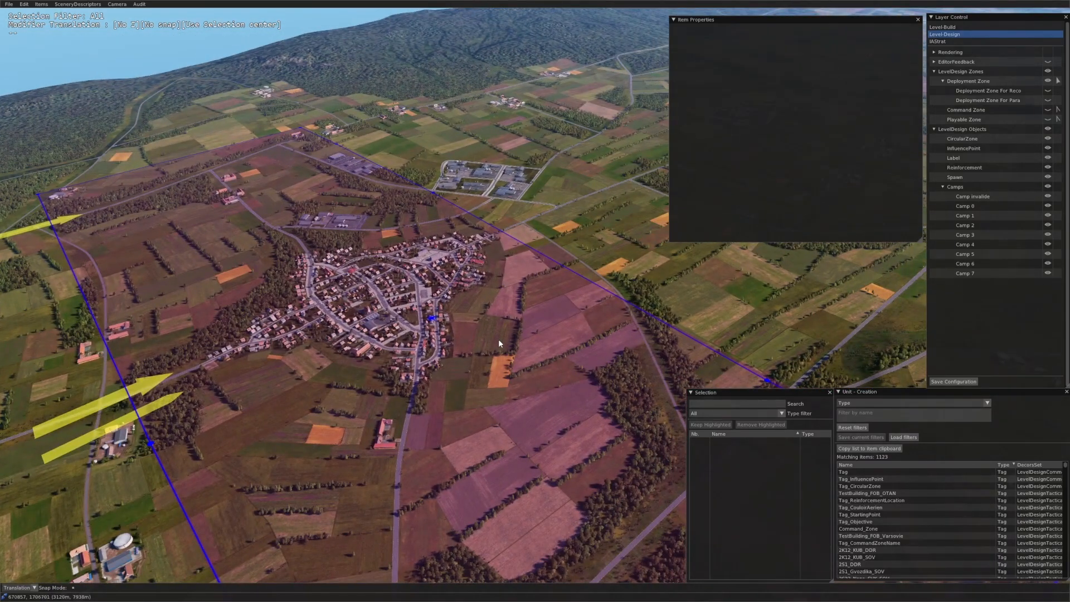
{"action": "middle_click_drag", "start_coordinate": [498, 338], "coordinate": [569, 332]}
{"action": "middle_click_drag", "start_coordinate": [473, 392], "coordinate": [514, 220]}
{"action": "scroll", "coordinate": [458, 241], "scroll_direction": "up", "scroll_amount": 3}
{"action": "middle_click_drag", "start_coordinate": [458, 241], "coordinate": [370, 356]}
{"action": "scroll", "coordinate": [479, 340], "scroll_direction": "down", "scroll_amount": 5}
{"action": "left_click", "coordinate": [361, 354]}
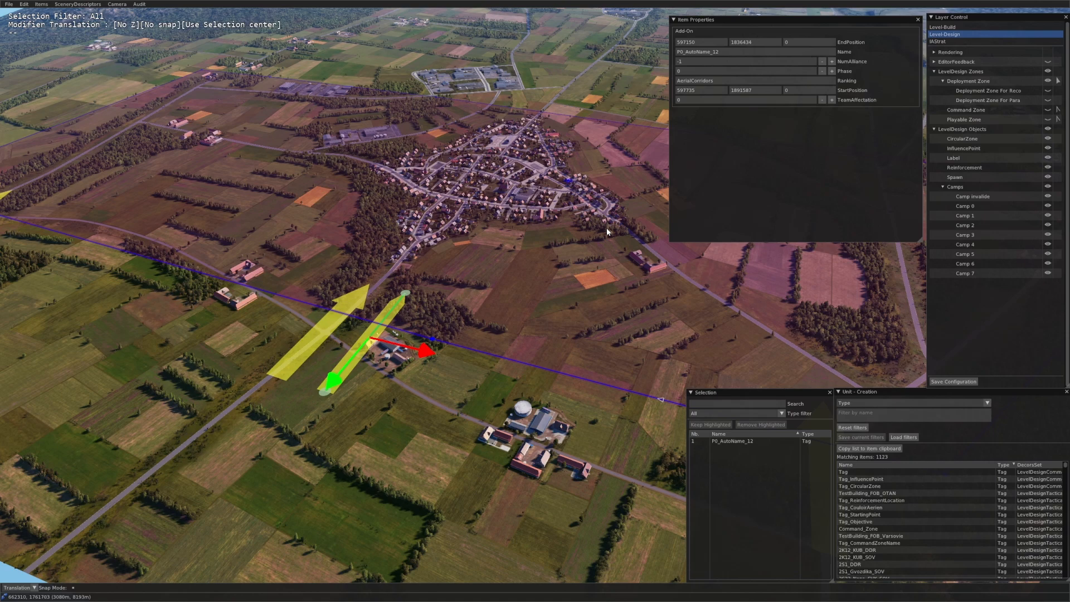
Step: Reselect the town's starting-point marker P0_AutoName_2 and compare its position with the two arrows at the zone edge
{"action": "left_click", "coordinate": [497, 261]}
{"action": "scroll", "coordinate": [458, 228], "scroll_direction": "up", "scroll_amount": 2}
{"action": "scroll", "coordinate": [413, 282], "scroll_direction": "up", "scroll_amount": 2}
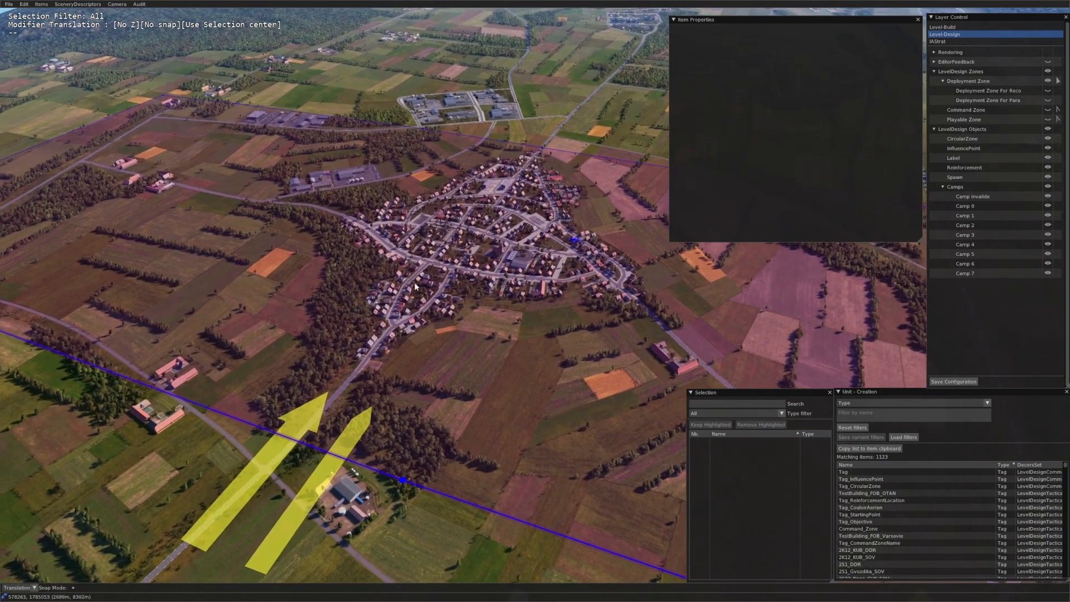
{"action": "left_click", "coordinate": [441, 239]}
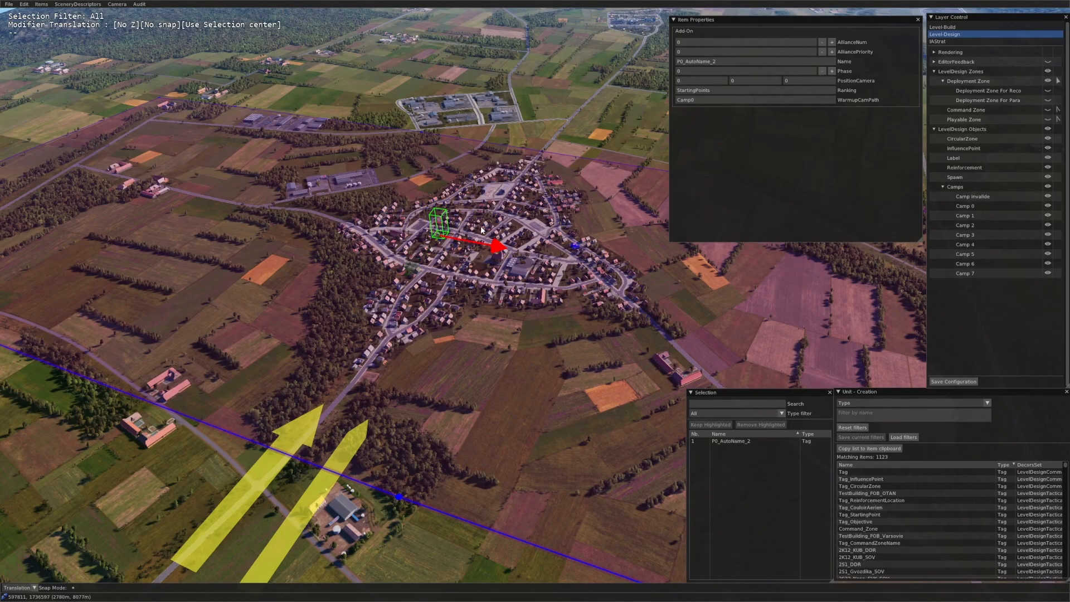
{"action": "scroll", "coordinate": [496, 343], "scroll_direction": "down", "scroll_amount": 2}
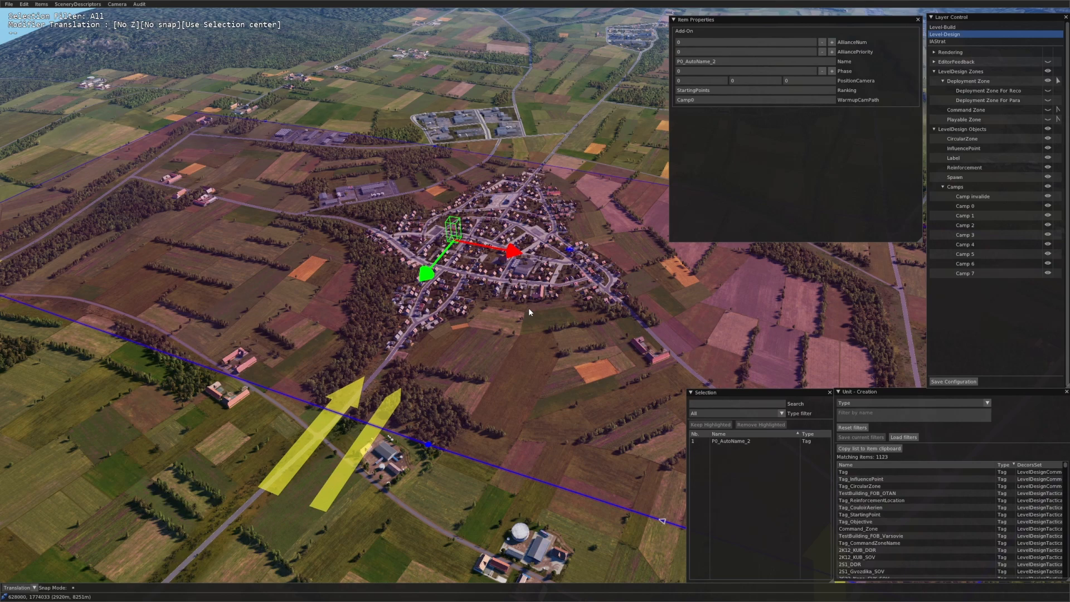
Step: Clear the selection and collapse the LevelDesign Zones and LevelDesign Objects layer groups
{"action": "left_click", "coordinate": [499, 356]}
{"action": "middle_click_drag", "start_coordinate": [499, 357], "coordinate": [449, 351]}
{"action": "scroll", "coordinate": [489, 367], "scroll_direction": "down", "scroll_amount": 3}
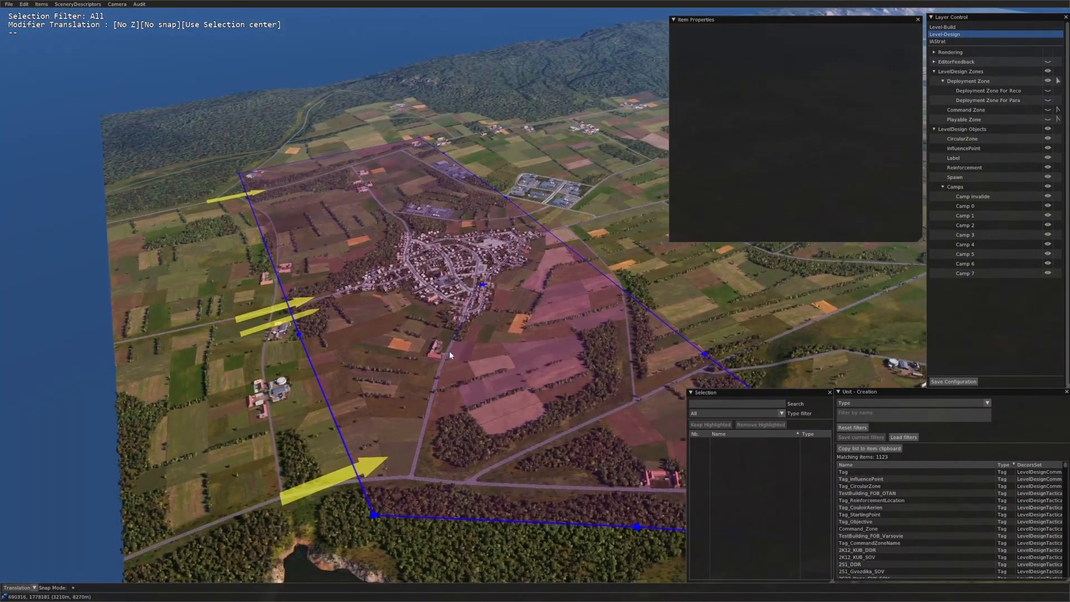
{"action": "scroll", "coordinate": [568, 314], "scroll_direction": "up", "scroll_amount": 4}
{"action": "middle_click_drag", "start_coordinate": [573, 314], "coordinate": [662, 292]}
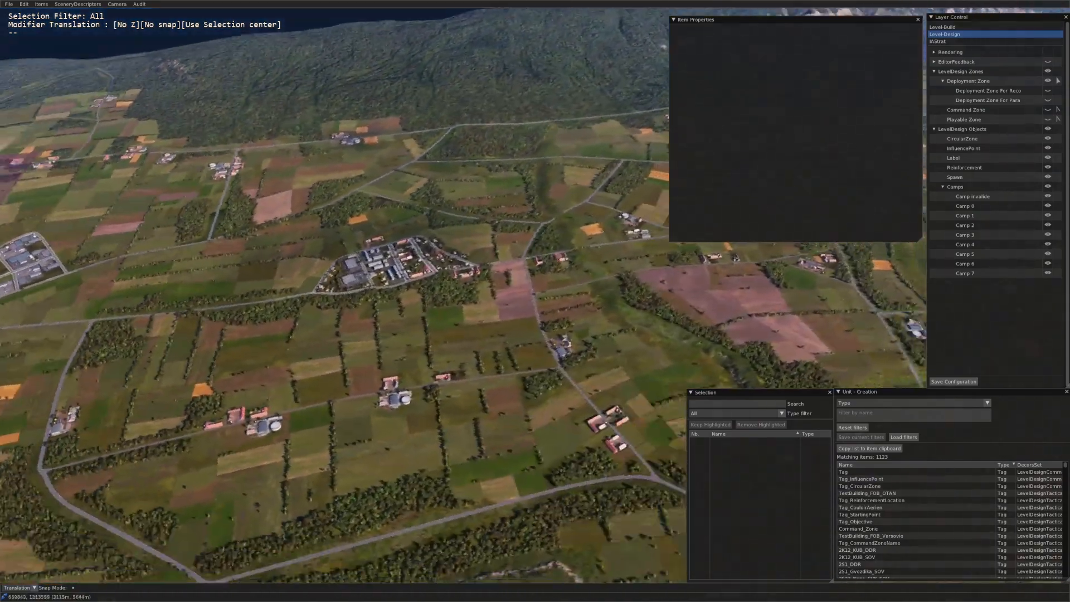
{"action": "key", "text": "Right"}
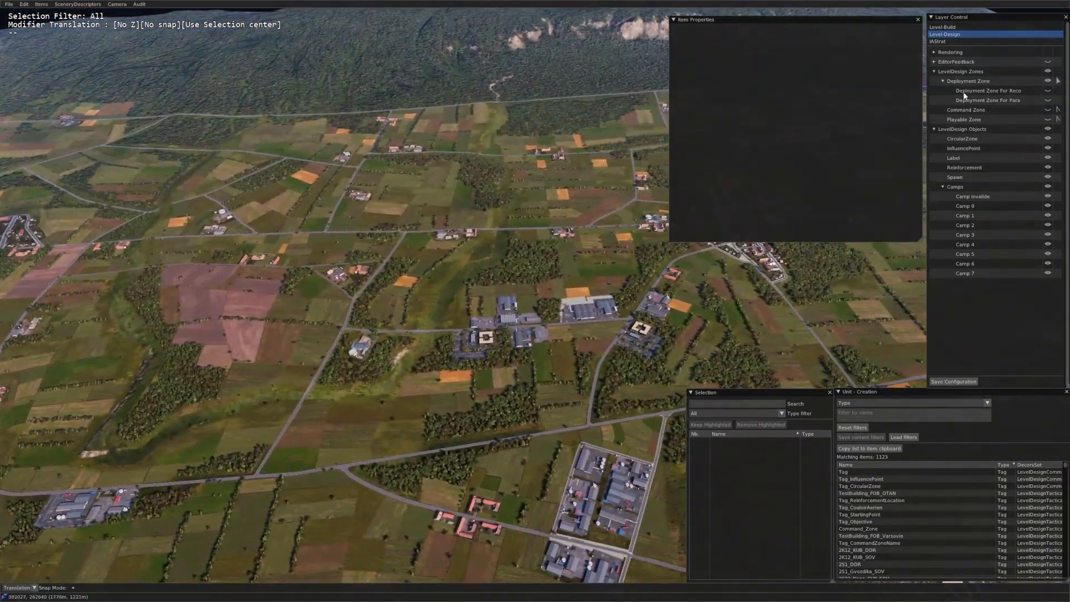
{"action": "left_click", "coordinate": [934, 71]}
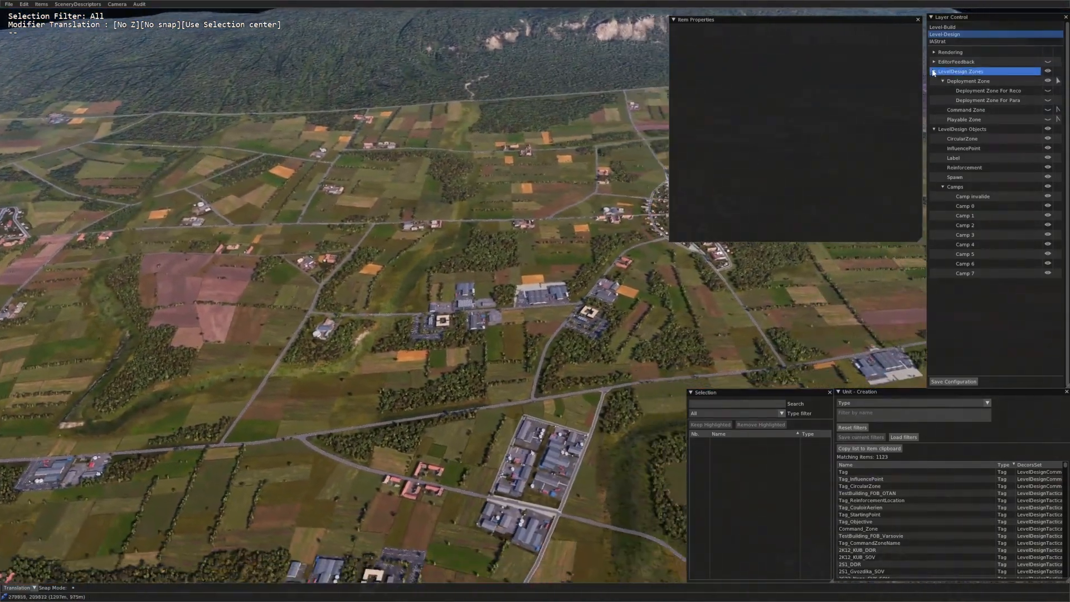
{"action": "left_click", "coordinate": [934, 81]}
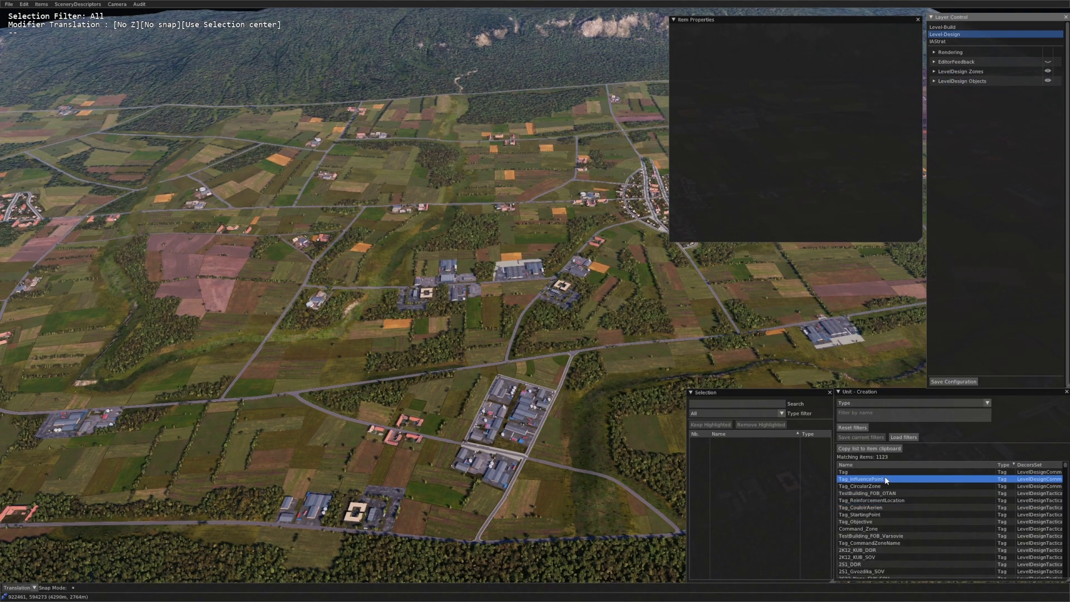
Step: Choose Tag_CircularZone for creation and browse the list of placeable tags and units down to the AT entries
{"action": "left_click", "coordinate": [886, 480]}
{"action": "left_click", "coordinate": [890, 487]}
{"action": "scroll", "coordinate": [891, 500], "scroll_direction": "down", "scroll_amount": 3}
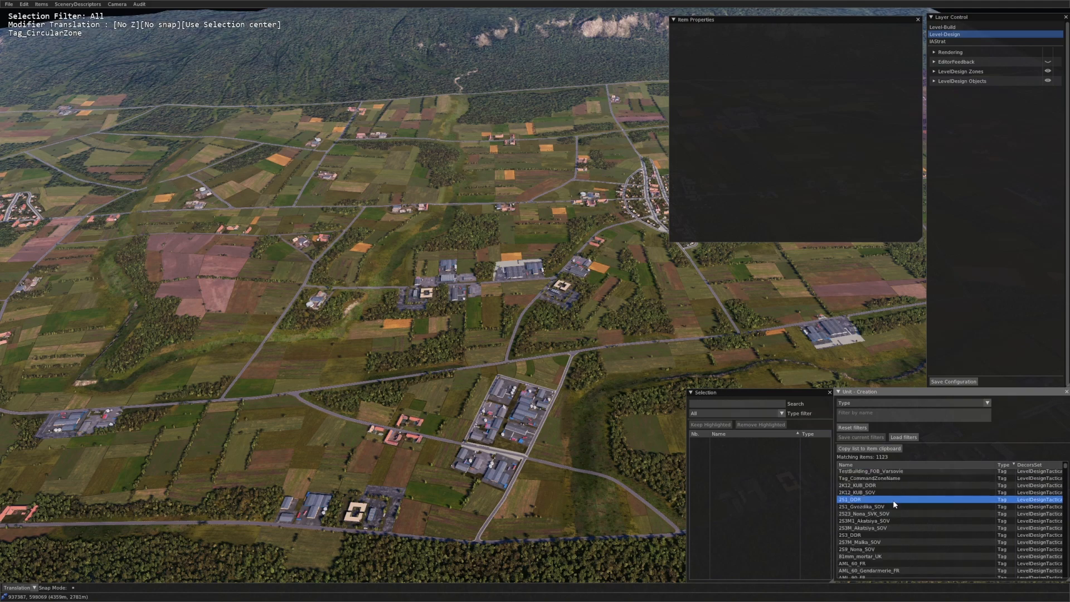
{"action": "scroll", "coordinate": [921, 519], "scroll_direction": "down", "scroll_amount": 15}
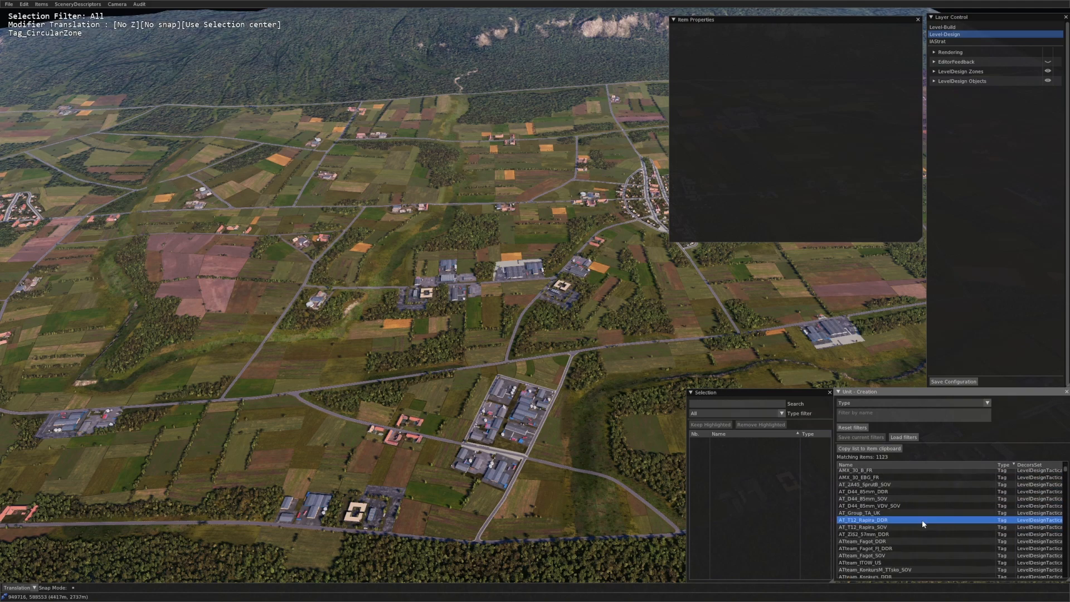
Step: Find Mi_8K_CMD_SOV in the list of placeable units and place one helicopter in the open fields beside the forest
{"action": "scroll", "coordinate": [921, 519], "scroll_direction": "down", "scroll_amount": 15}
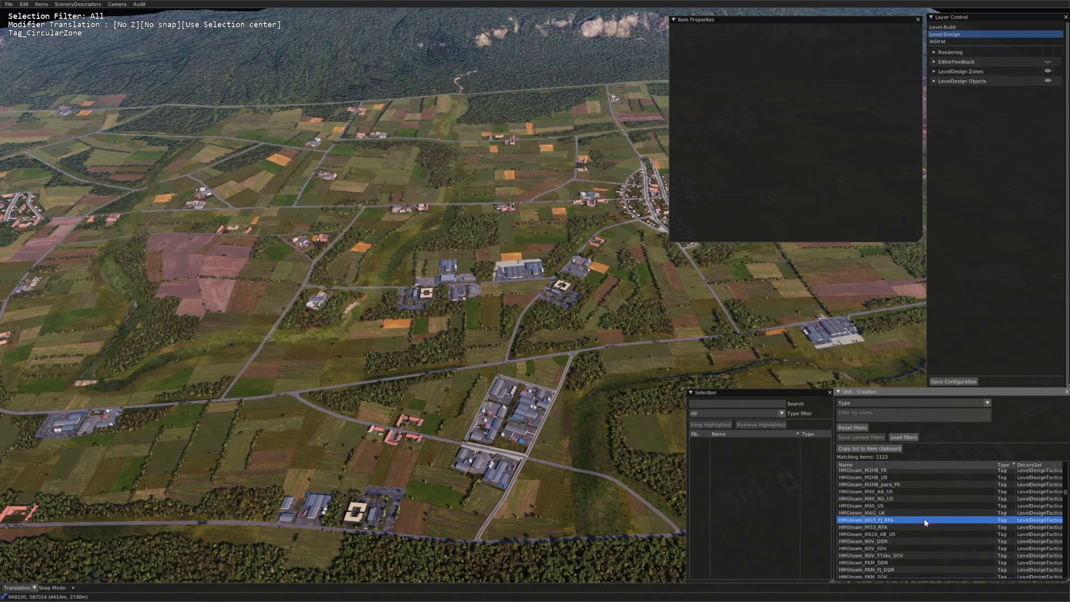
{"action": "left_click_drag", "start_coordinate": [1065, 497], "coordinate": [1062, 580]}
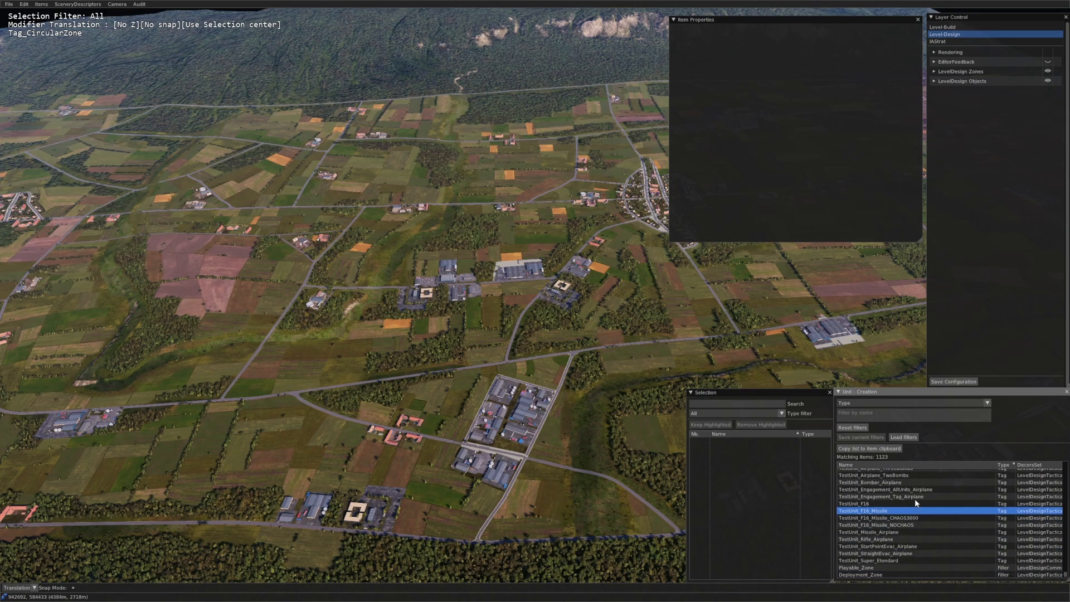
{"action": "scroll", "coordinate": [914, 501], "scroll_direction": "up", "scroll_amount": 10}
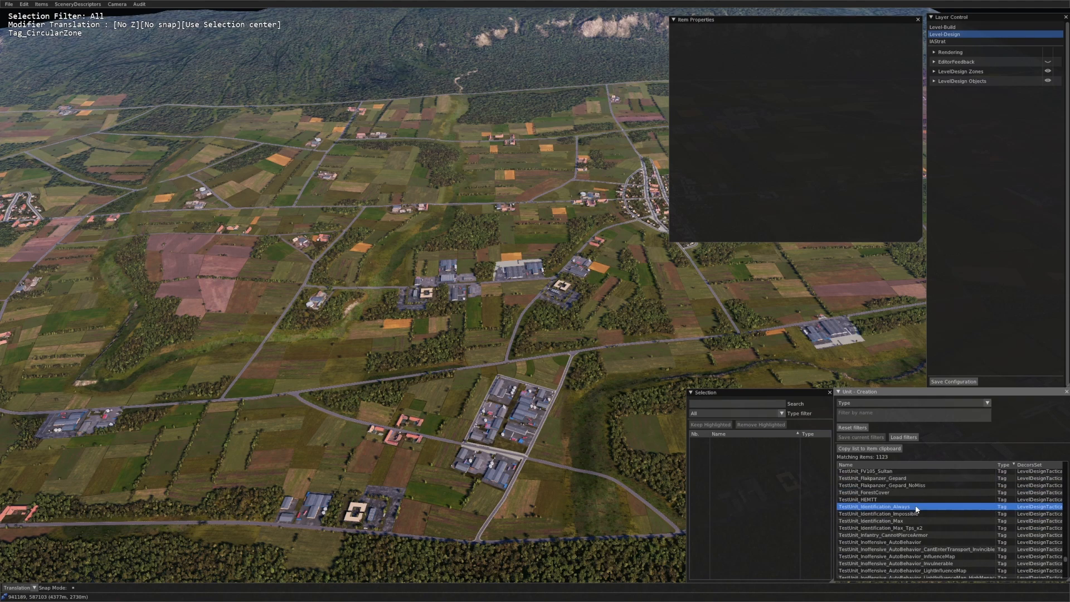
{"action": "scroll", "coordinate": [916, 508], "scroll_direction": "up", "scroll_amount": 10}
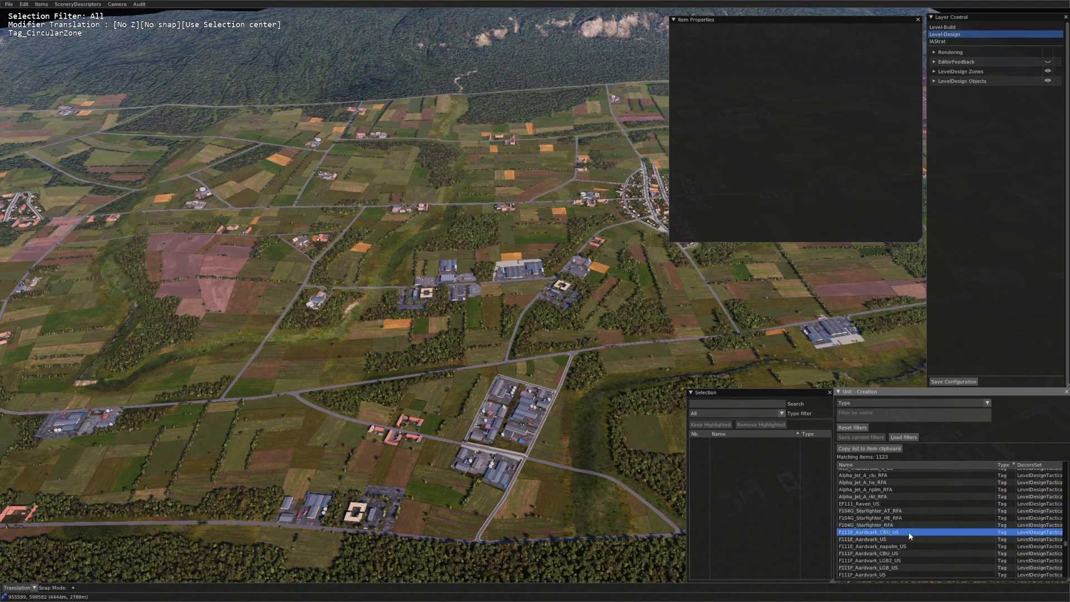
{"action": "scroll", "coordinate": [908, 531], "scroll_direction": "down", "scroll_amount": 10}
{"action": "left_click", "coordinate": [891, 509]}
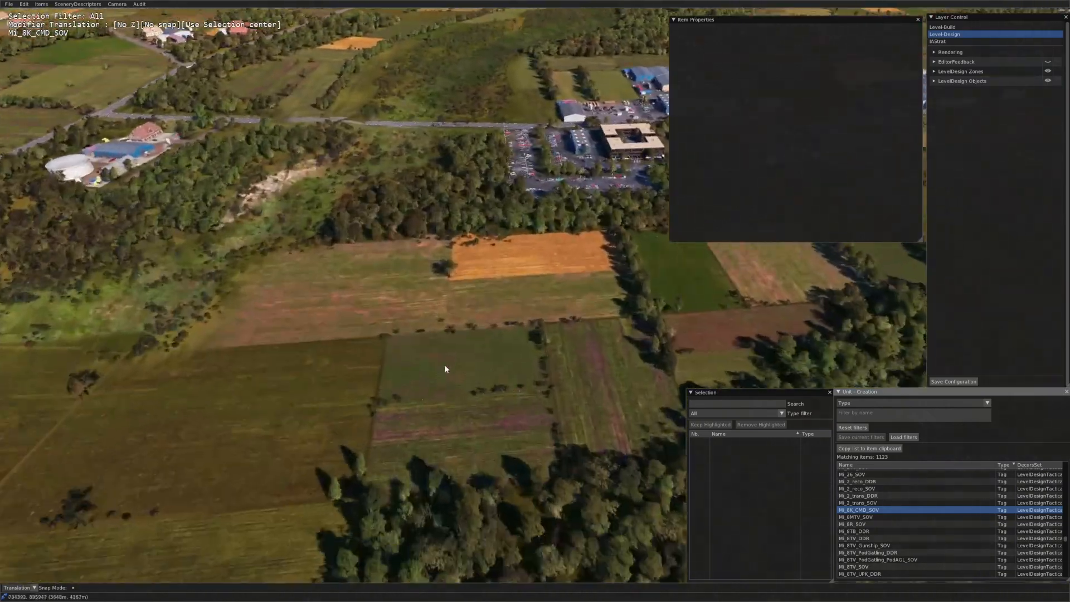
{"action": "left_click", "coordinate": [446, 368]}
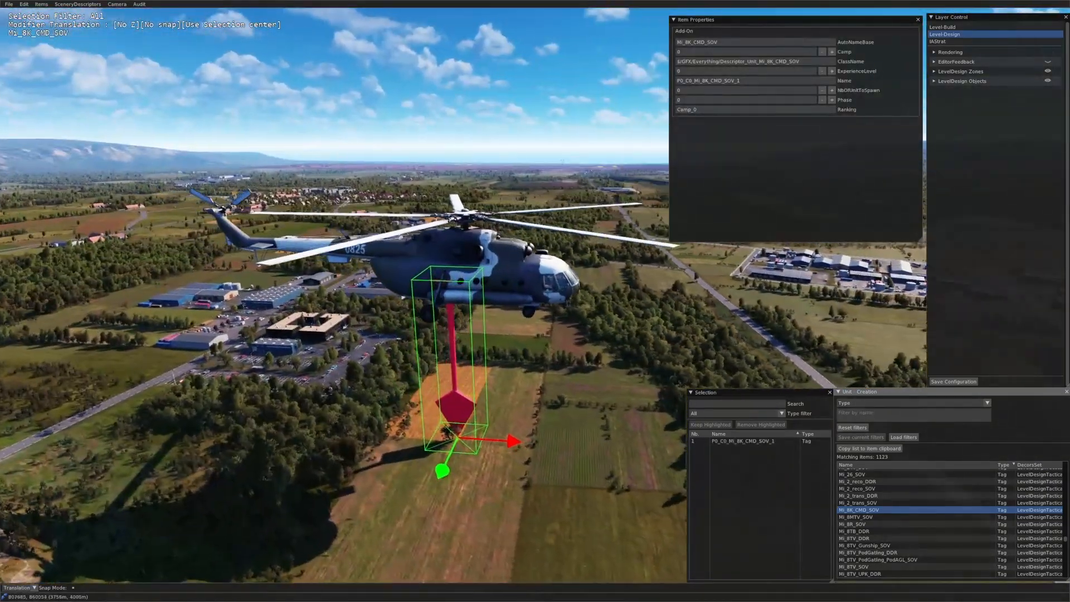
Step: Inspect the placed Mi_8K_CMD_SOV helicopter from several sides and set its NbOfUnitToSpawn to 1
{"action": "middle_click_drag", "start_coordinate": [658, 384], "coordinate": [691, 357]}
{"action": "left_click", "coordinate": [593, 499]}
{"action": "middle_click_drag", "start_coordinate": [593, 499], "coordinate": [552, 460]}
{"action": "left_click", "coordinate": [461, 507]}
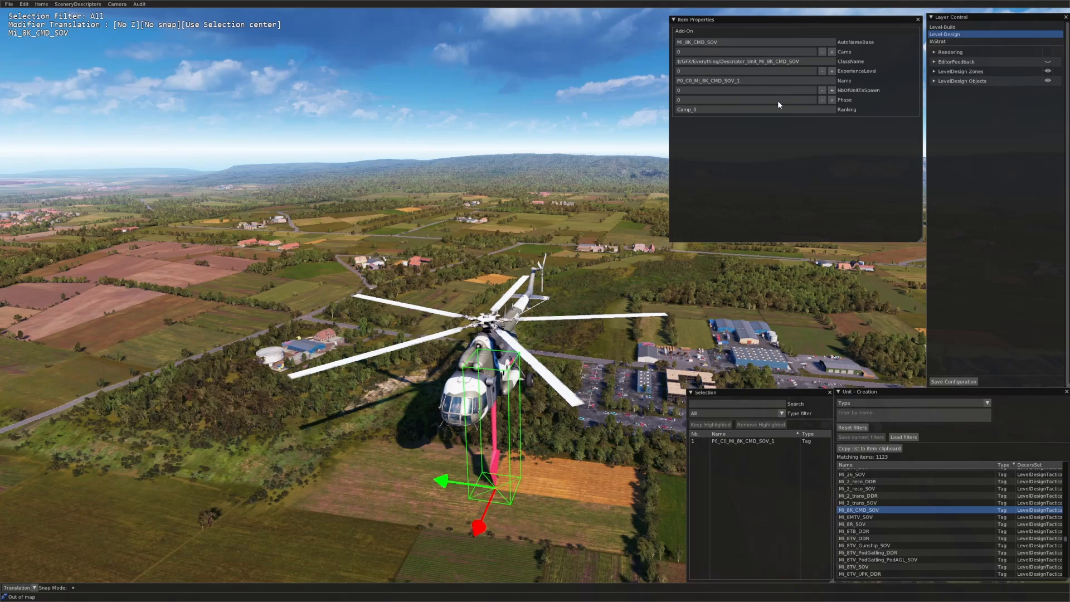
{"action": "left_click", "coordinate": [822, 90]}
{"action": "left_click", "coordinate": [822, 91]}
{"action": "left_click", "coordinate": [822, 90]}
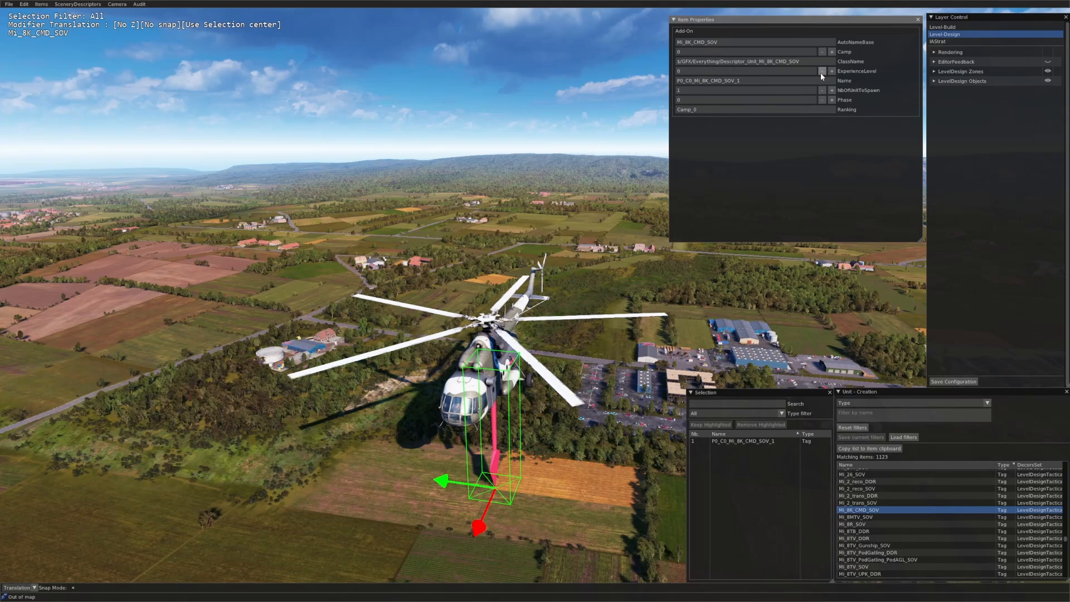
Step: Delete the Mi_8K_CMD_SOV helicopter from the field
{"action": "middle_click_drag", "start_coordinate": [446, 440], "coordinate": [552, 413]}
{"action": "left_click", "coordinate": [551, 412]}
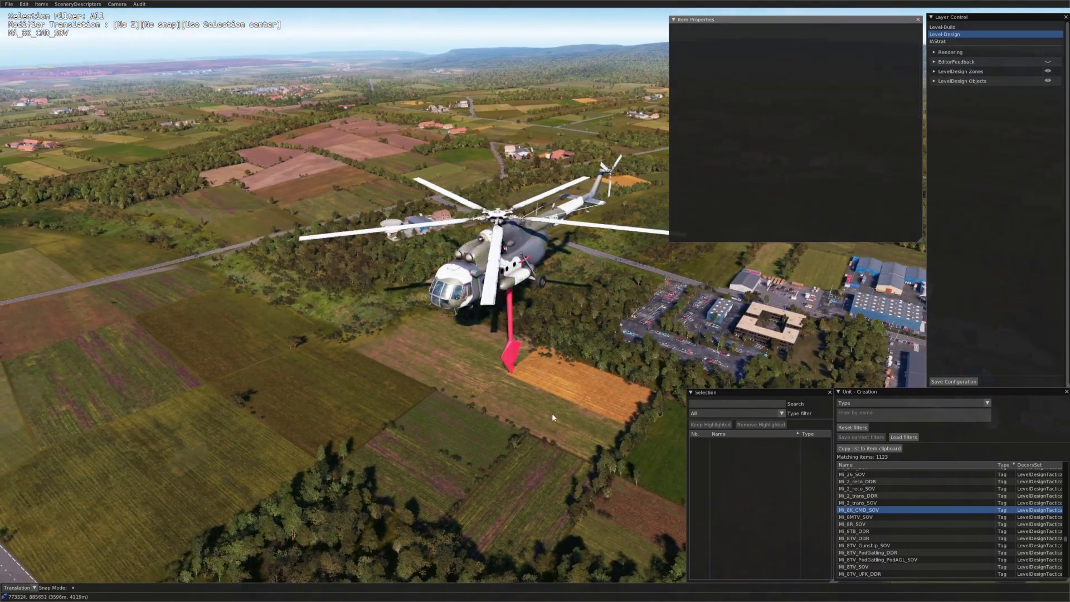
{"action": "key", "text": "Delete"}
{"action": "left_click_drag", "start_coordinate": [529, 409], "coordinate": [554, 431]}
Step: Filter the unit list by "raven" and place an EF111_Raven_US jet over the fields
{"action": "left_click", "coordinate": [894, 413]}
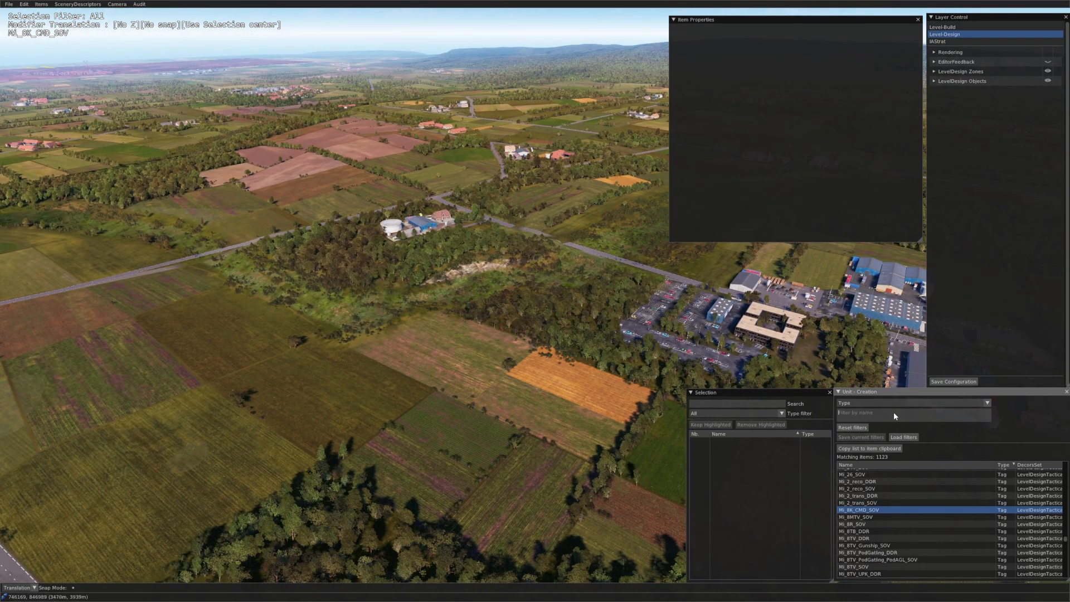
{"action": "type", "text": "raven"}
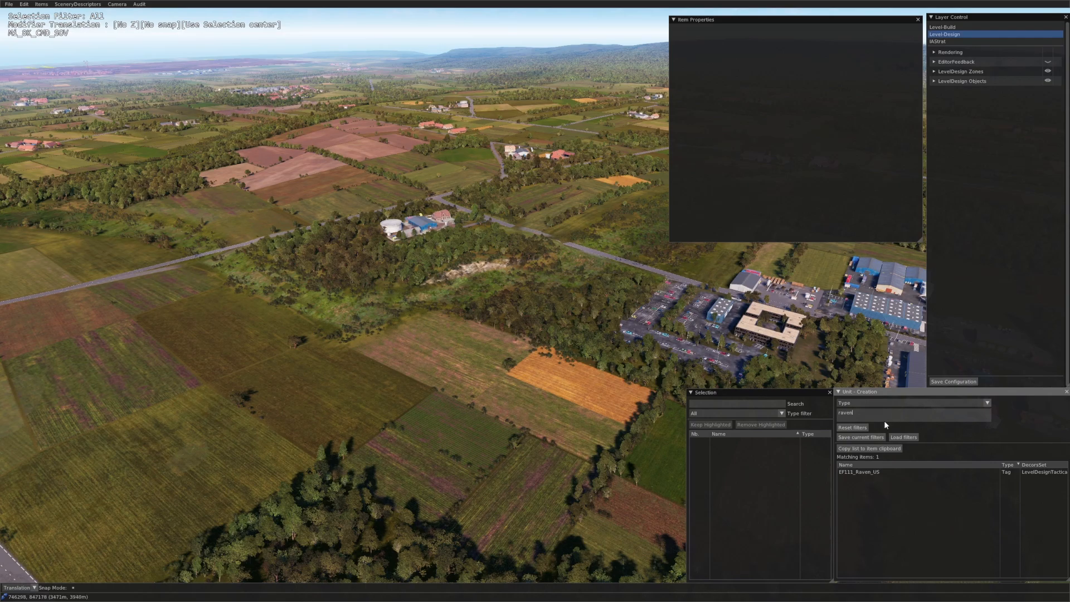
{"action": "left_click", "coordinate": [875, 472]}
{"action": "scroll", "coordinate": [503, 291], "scroll_direction": "down", "scroll_amount": 3}
{"action": "scroll", "coordinate": [506, 312], "scroll_direction": "down", "scroll_amount": 2}
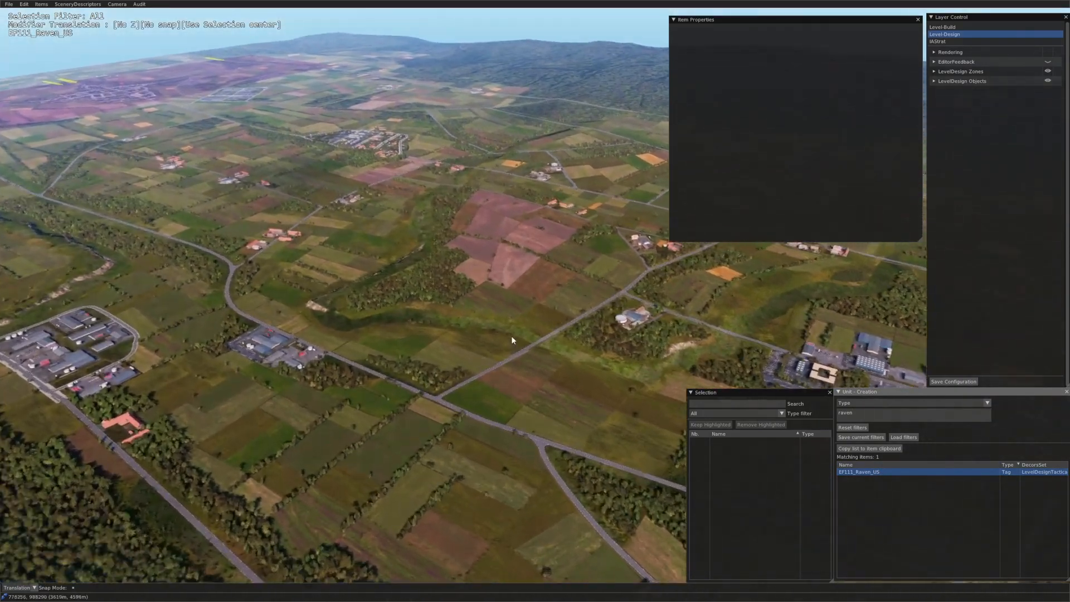
{"action": "left_click", "coordinate": [548, 292]}
{"action": "scroll", "coordinate": [550, 312], "scroll_direction": "up", "scroll_amount": 5}
{"action": "middle_click_drag", "start_coordinate": [549, 316], "coordinate": [590, 290]}
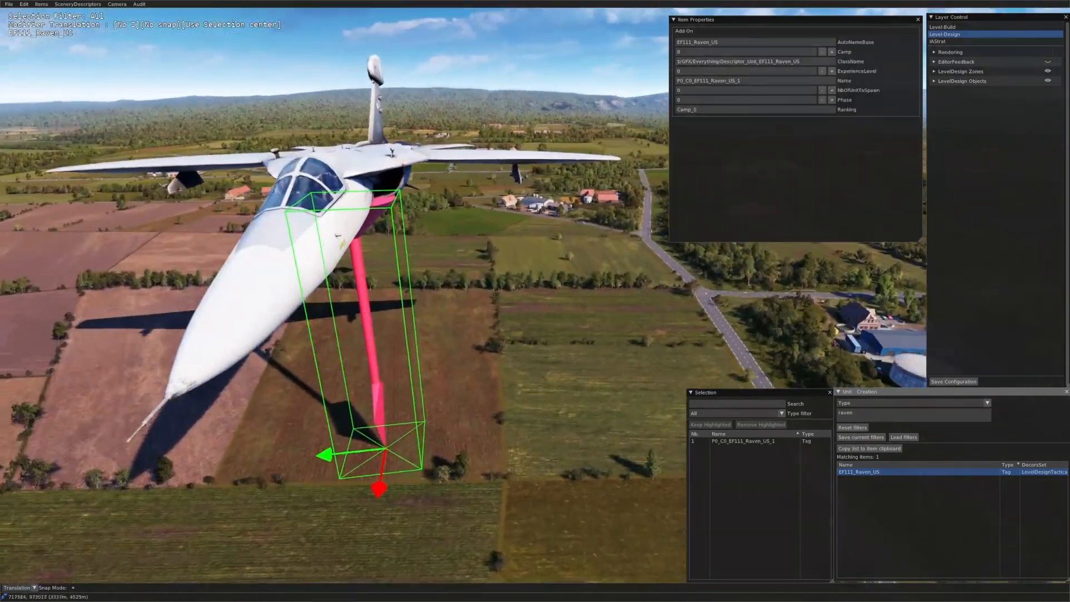
Step: Look over the placed EF111_Raven_US jet, delete it from the map and clear the "raven" name filter
{"action": "middle_click_drag", "start_coordinate": [502, 390], "coordinate": [578, 442]}
{"action": "left_click", "coordinate": [551, 403]}
{"action": "scroll", "coordinate": [550, 404], "scroll_direction": "up", "scroll_amount": 3}
{"action": "scroll", "coordinate": [562, 409], "scroll_direction": "down", "scroll_amount": 3}
{"action": "left_click", "coordinate": [495, 394]}
{"action": "scroll", "coordinate": [586, 350], "scroll_direction": "down", "scroll_amount": 3}
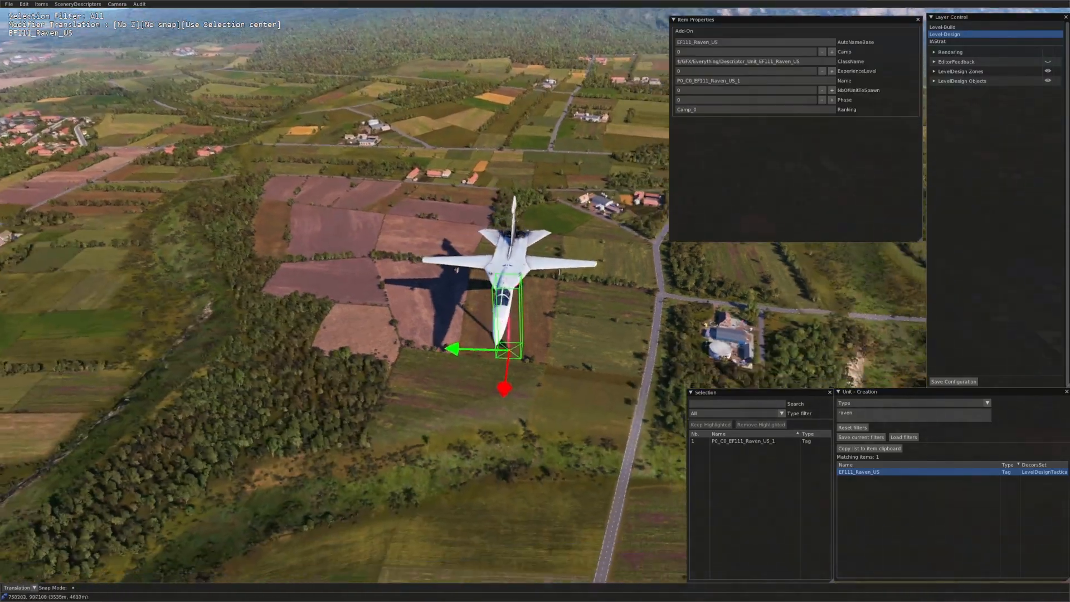
{"action": "key", "text": "Delete"}
{"action": "scroll", "coordinate": [563, 349], "scroll_direction": "down", "scroll_amount": 3}
{"action": "middle_click_drag", "start_coordinate": [535, 420], "coordinate": [902, 454]}
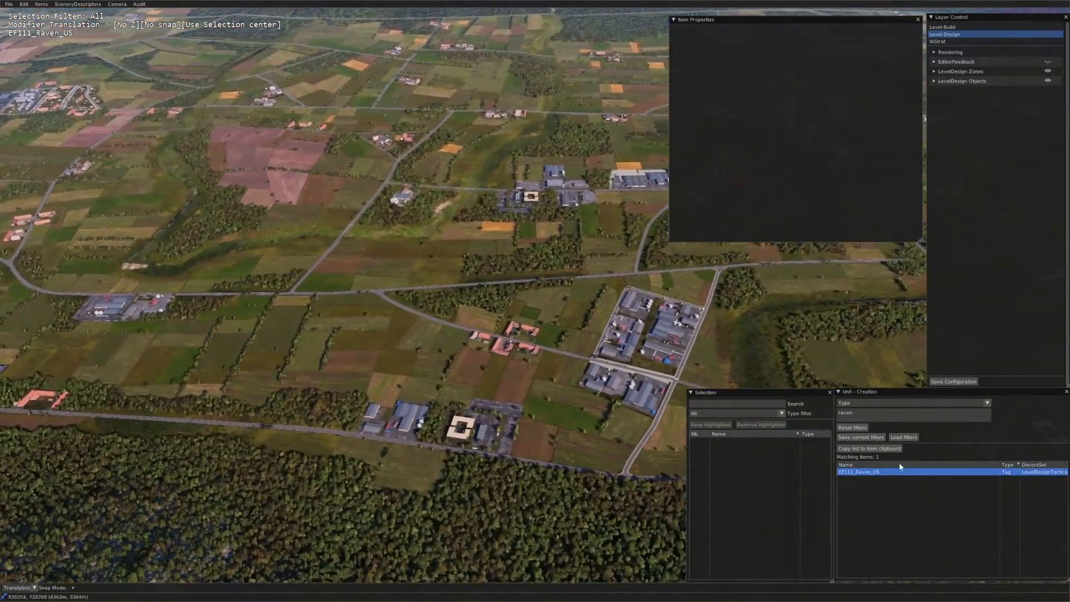
{"action": "key", "text": "BackSpace"}
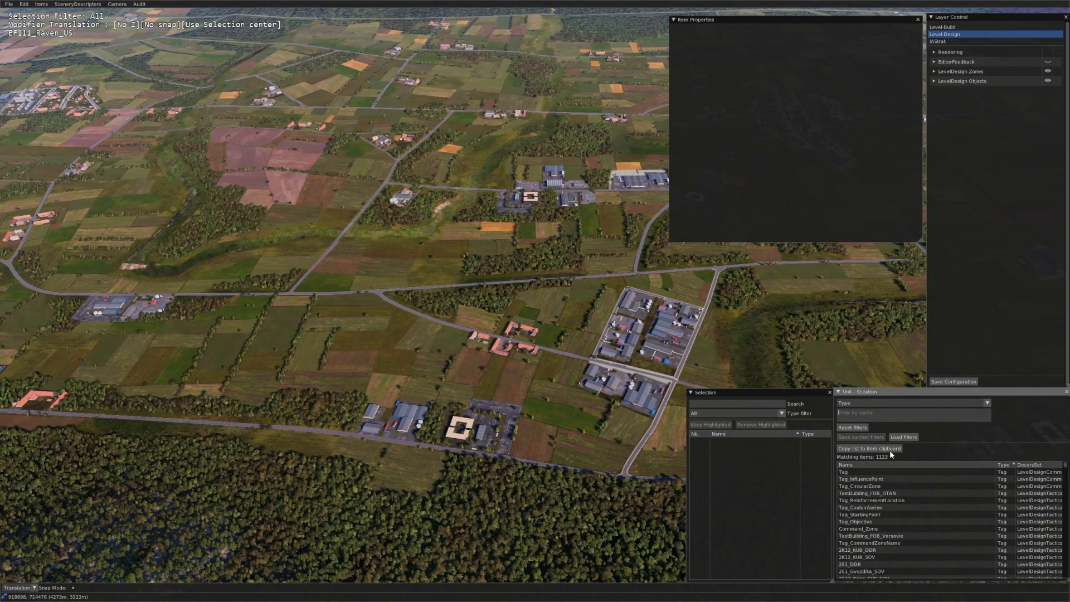
{"action": "scroll", "coordinate": [919, 538], "scroll_direction": "down", "scroll_amount": 1}
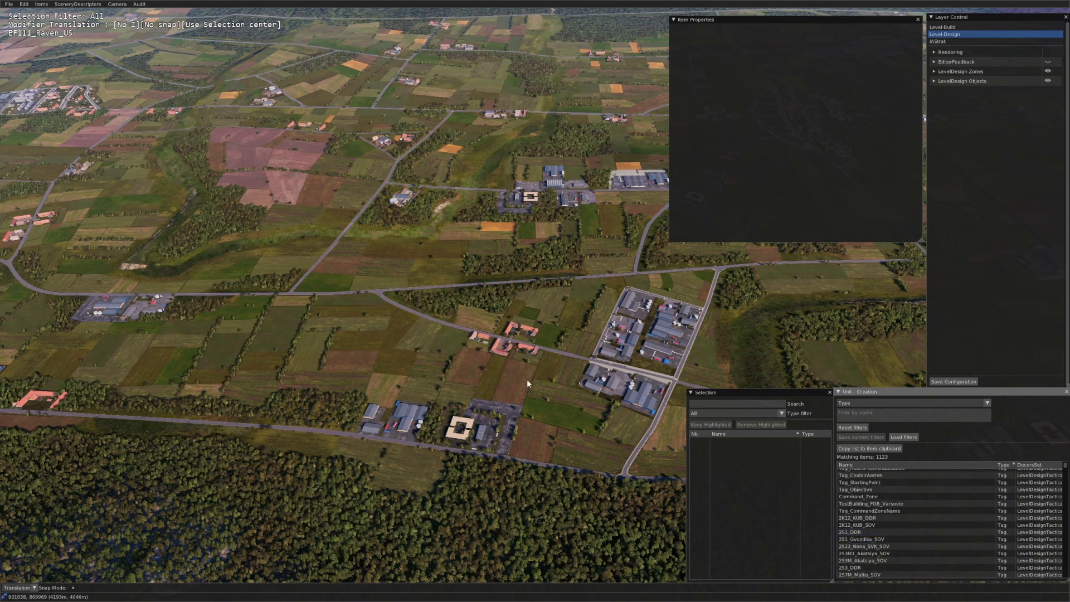
Step: Switch to the IAStrat layer set, close the item properties, and show its Zones and Corridors across the map
{"action": "left_click", "coordinate": [951, 42]}
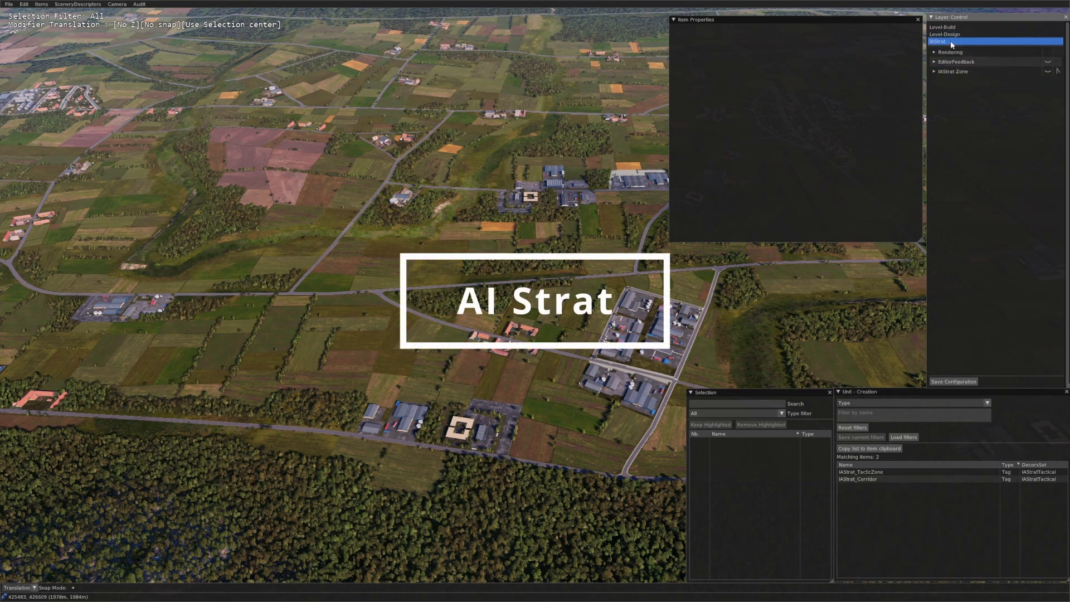
{"action": "middle_click_drag", "start_coordinate": [716, 225], "coordinate": [942, 35]}
{"action": "left_click", "coordinate": [917, 19]}
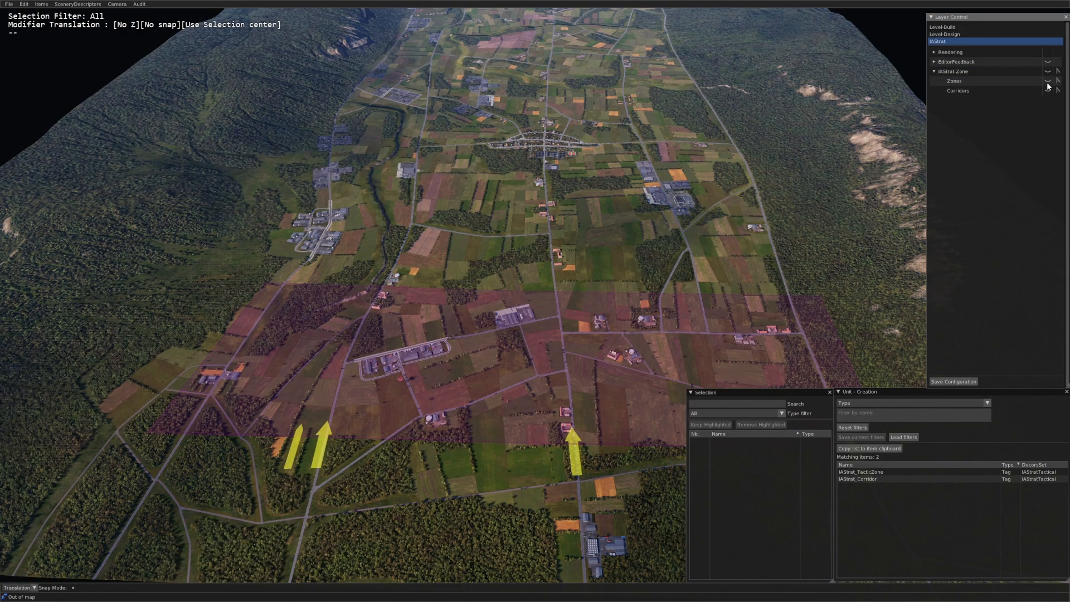
{"action": "left_click", "coordinate": [1047, 81]}
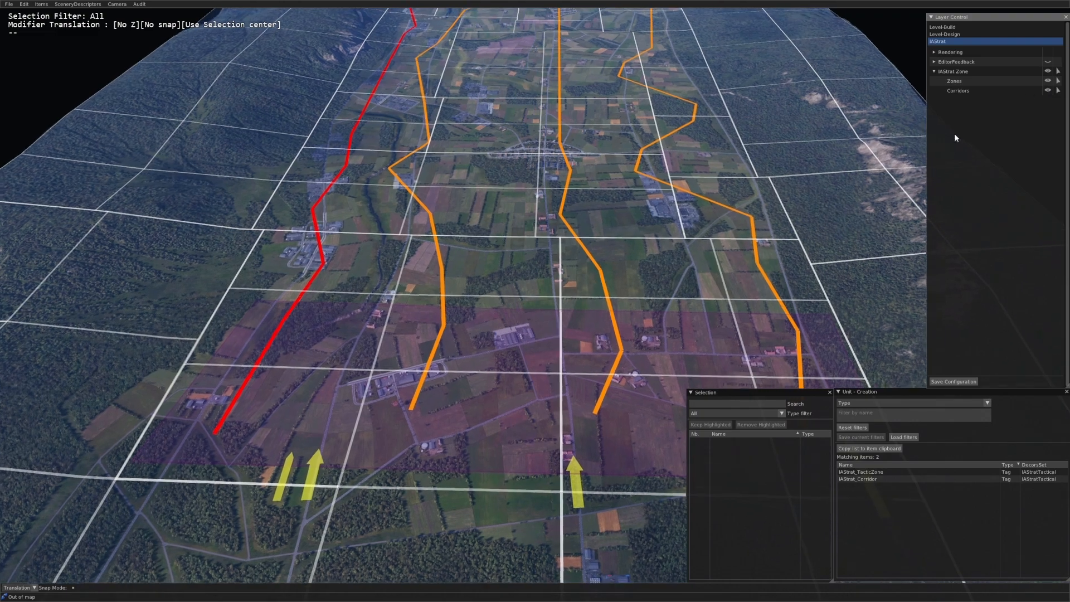
{"action": "scroll", "coordinate": [734, 193], "scroll_direction": "down", "scroll_amount": 5}
{"action": "key", "text": "w"}
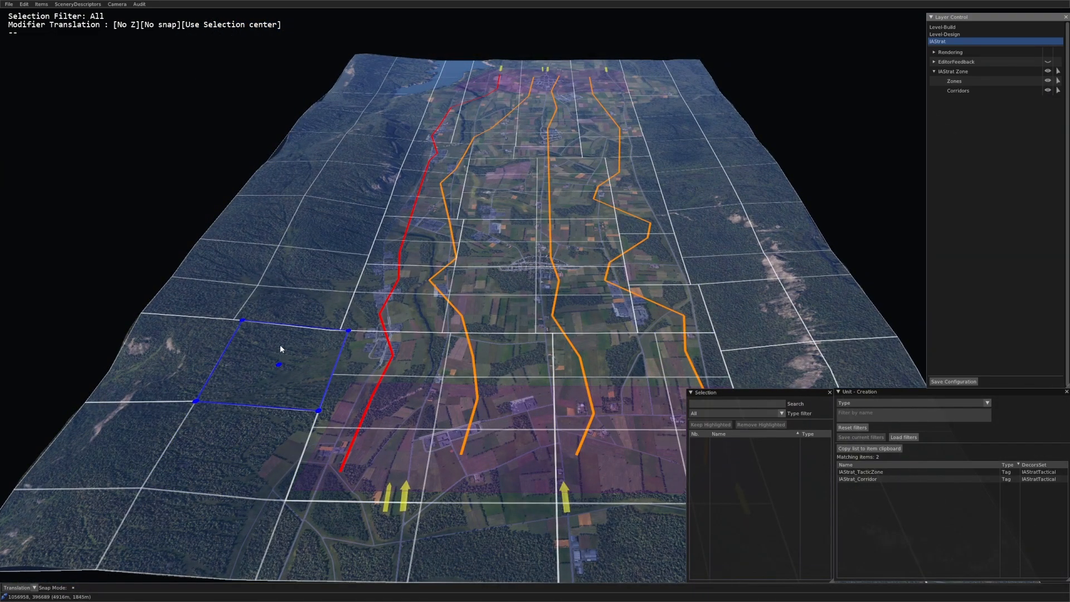
Step: Select the wooded hillside tactic zone IAStratZoneInfos_40, and after it the red corridor, to compare the two IAStrat object types
{"action": "left_click", "coordinate": [302, 318]}
{"action": "left_click_drag", "start_coordinate": [302, 318], "coordinate": [341, 269]}
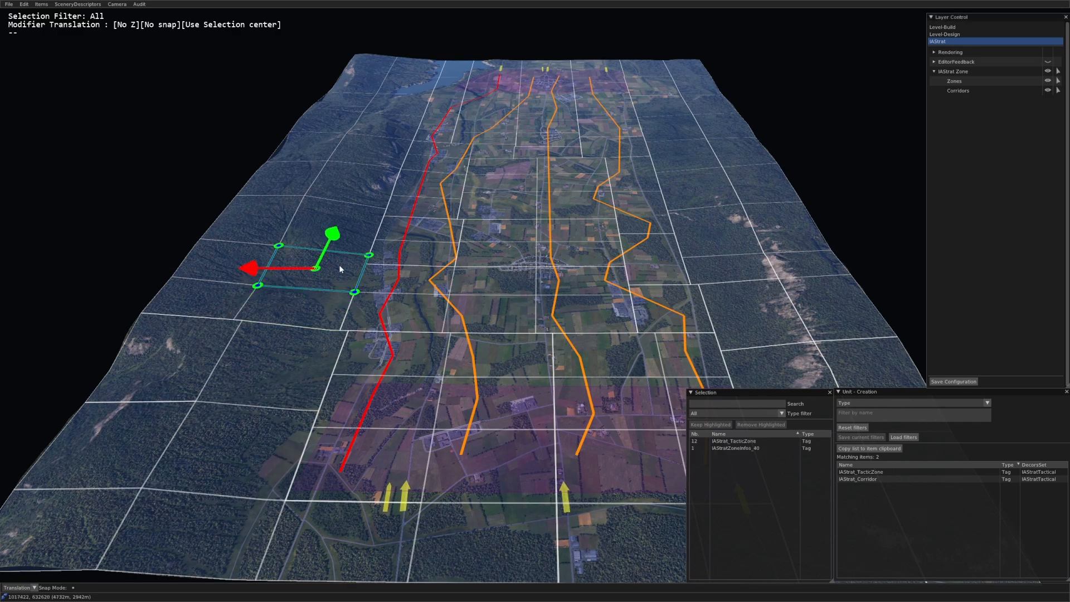
{"action": "left_click", "coordinate": [396, 272]}
{"action": "key", "text": "w"}
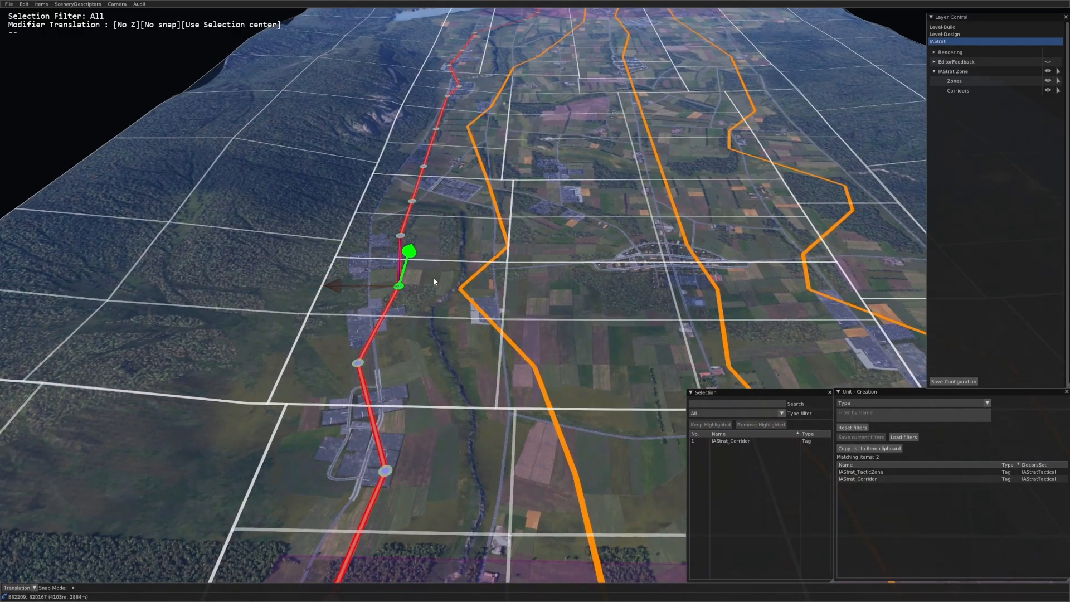
Step: Select the orange corridor IAStratCorridor_141 and survey its route between the deployment zones alongside the other corridors
{"action": "scroll", "coordinate": [486, 273], "scroll_direction": "down", "scroll_amount": 5}
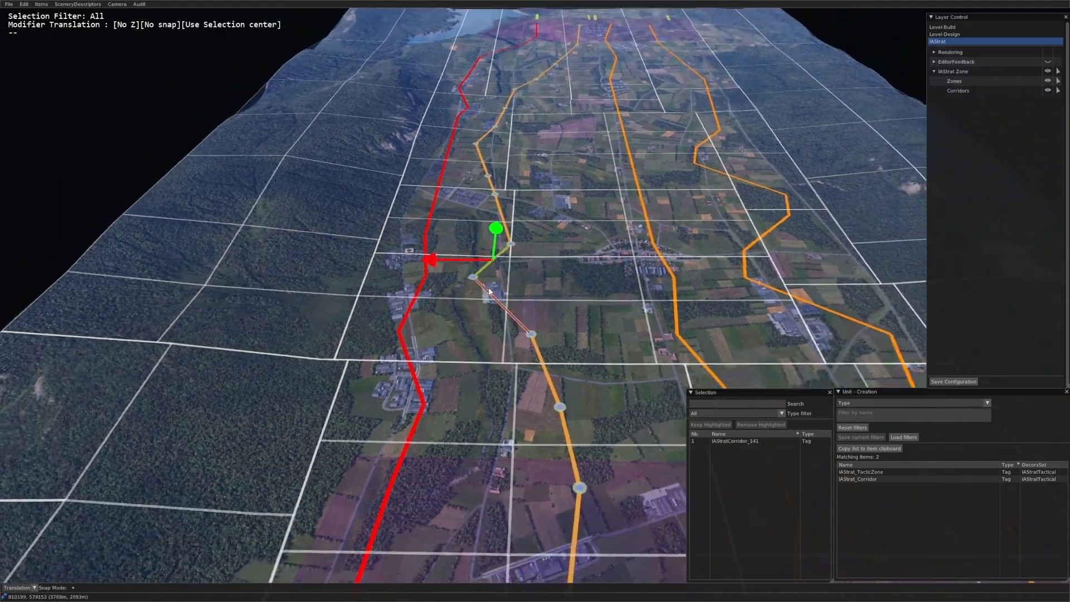
{"action": "key", "text": "w"}
{"action": "key", "text": "w"}
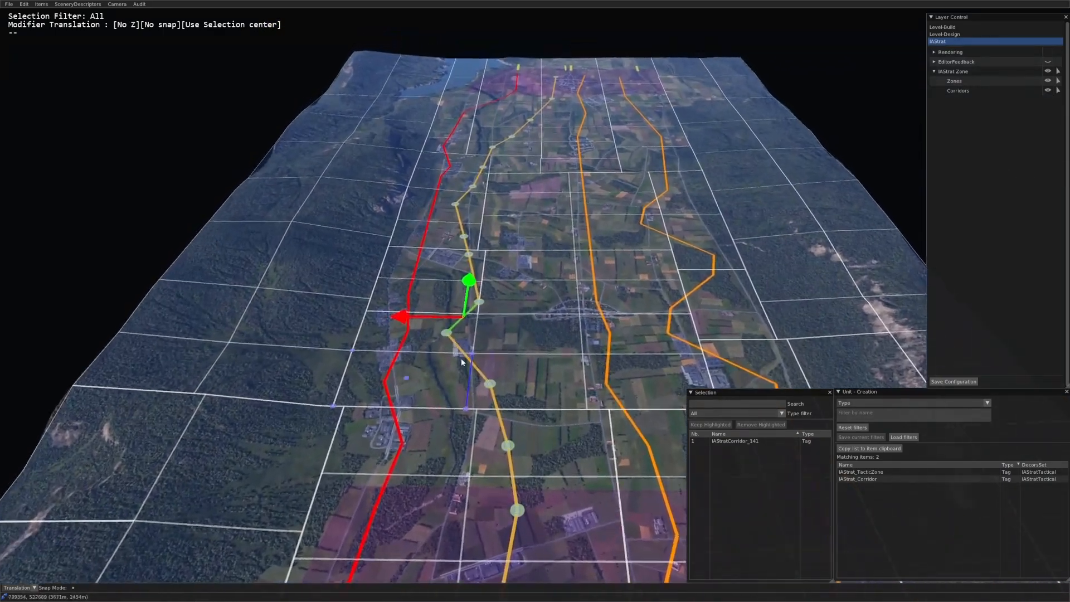
{"action": "key", "text": "d"}
{"action": "key", "text": "s"}
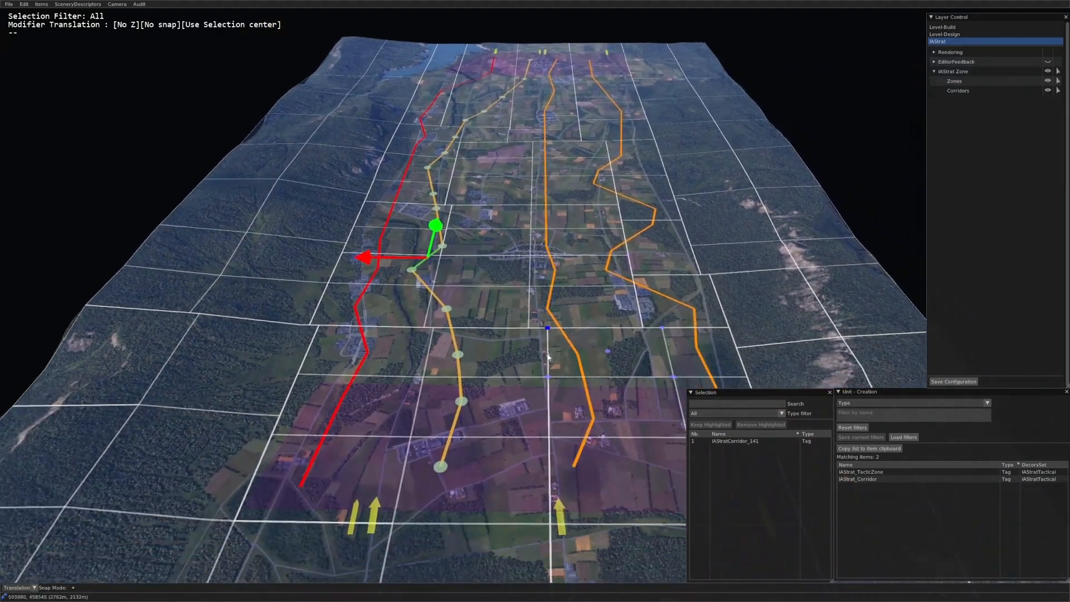
{"action": "key", "text": "d"}
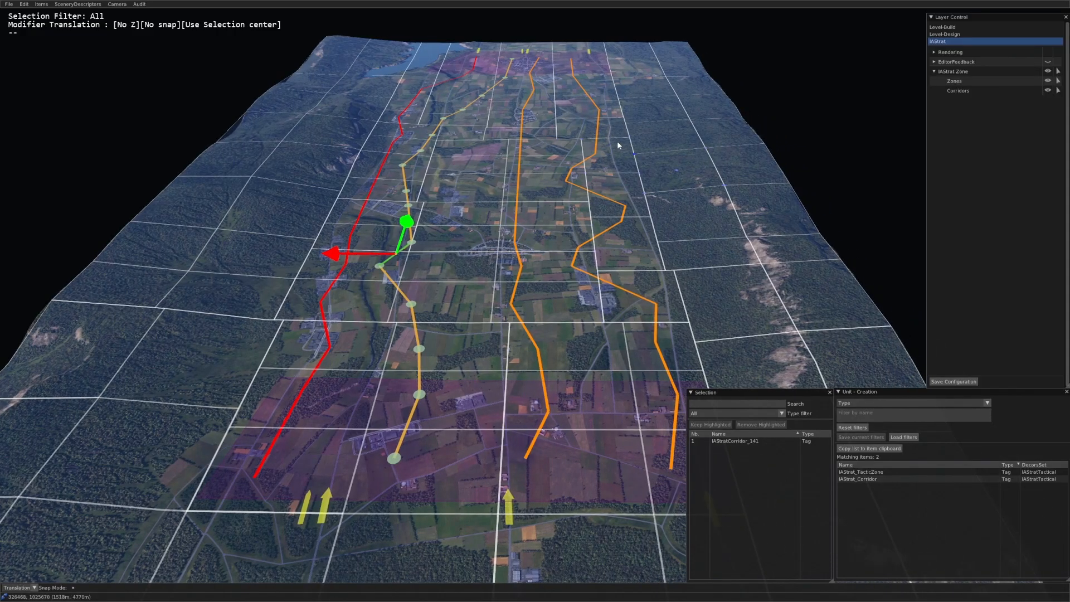
{"action": "key", "text": "a"}
{"action": "key", "text": "w"}
Step: Reselect tactic zone IAStratZoneInfos_40 and examine its outline and the red corridor's route past the neighbouring industrial sites
{"action": "left_click", "coordinate": [324, 293]}
{"action": "scroll", "coordinate": [324, 293], "scroll_direction": "up", "scroll_amount": 4}
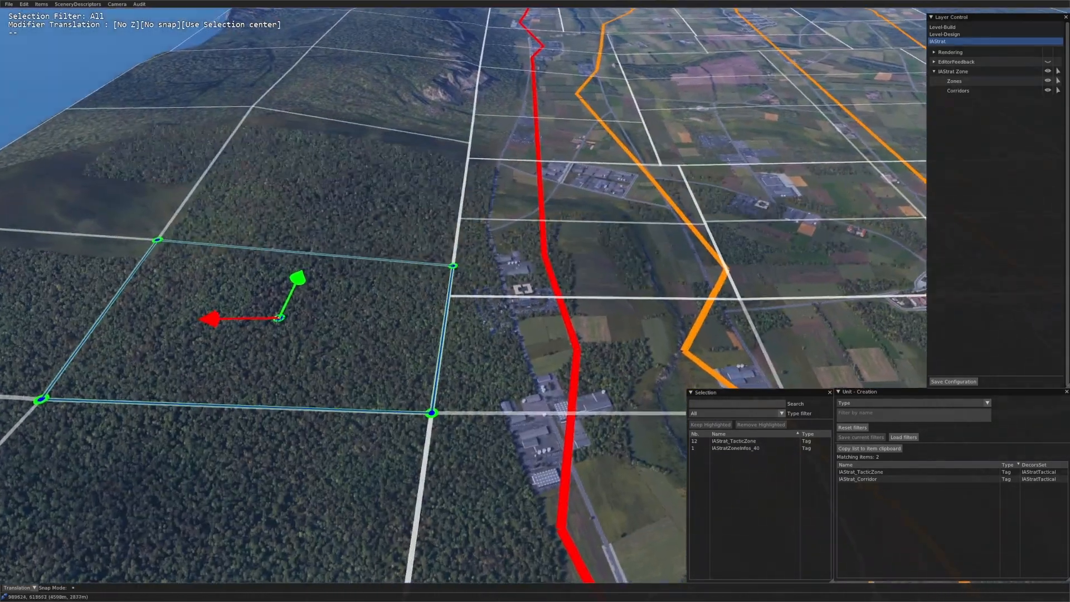
{"action": "middle_click_drag", "start_coordinate": [324, 294], "coordinate": [536, 326]}
{"action": "key", "text": "w"}
{"action": "key", "text": "a"}
{"action": "middle_click_drag", "start_coordinate": [524, 377], "coordinate": [429, 409]}
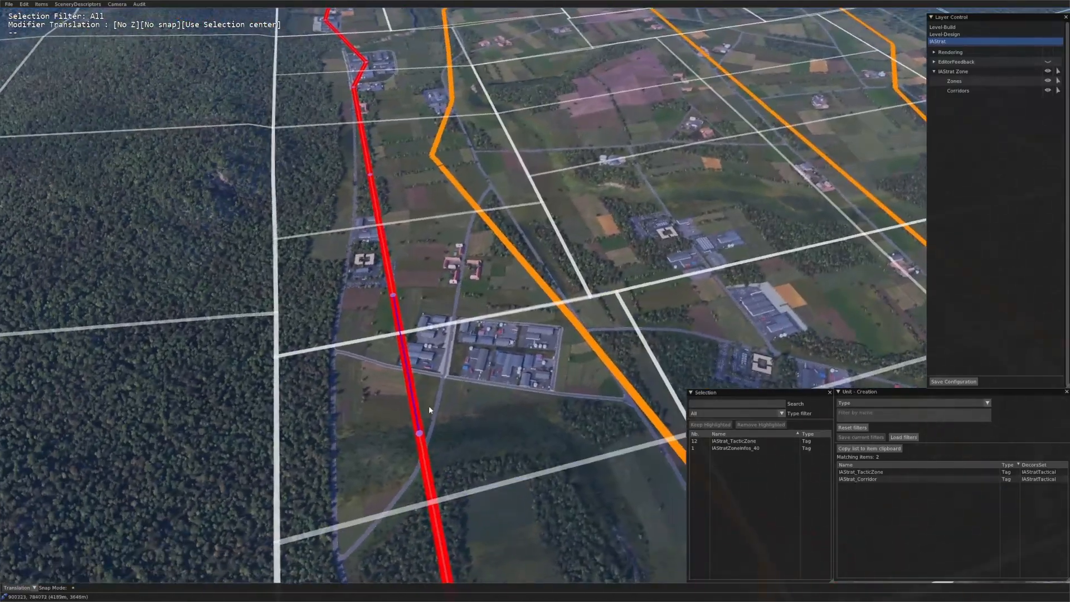
Step: Select individual tactic zones in the central farmland one after another to examine their boundaries between the orange corridors
{"action": "left_click", "coordinate": [499, 402]}
{"action": "key", "text": "w"}
{"action": "left_click", "coordinate": [506, 330]}
{"action": "left_click", "coordinate": [654, 303]}
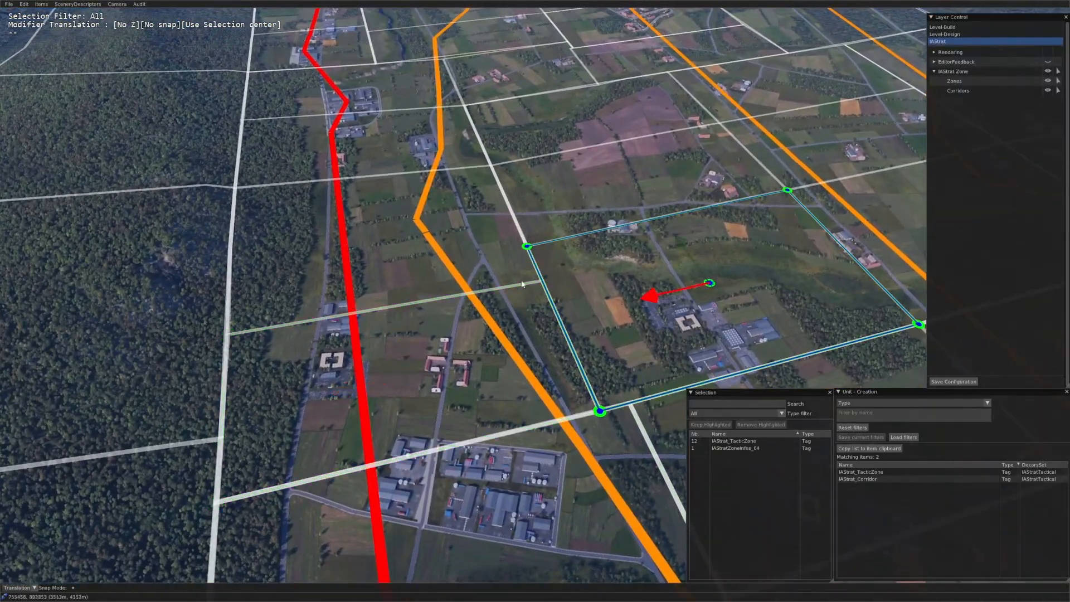
{"action": "left_click", "coordinate": [446, 260]}
{"action": "key", "text": "w"}
{"action": "left_click", "coordinate": [643, 232]}
{"action": "middle_click_drag", "start_coordinate": [631, 263], "coordinate": [535, 284]}
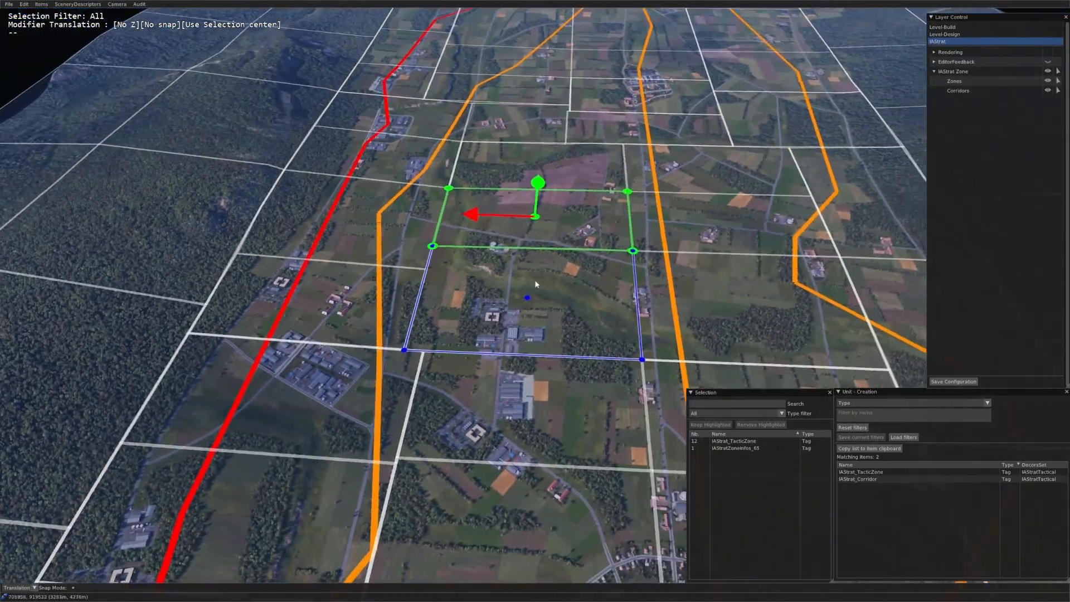
Step: Area-select the tactic zones and corridor nodes across the middle of the map to view the grid, and clear the selection
{"action": "scroll", "coordinate": [535, 284], "scroll_direction": "down", "scroll_amount": 3}
{"action": "left_click", "coordinate": [627, 289]}
{"action": "middle_click_drag", "start_coordinate": [627, 288], "coordinate": [434, 321]}
{"action": "left_click_drag", "start_coordinate": [298, 94], "coordinate": [656, 444]}
{"action": "left_click_drag", "start_coordinate": [604, 368], "coordinate": [662, 419]}
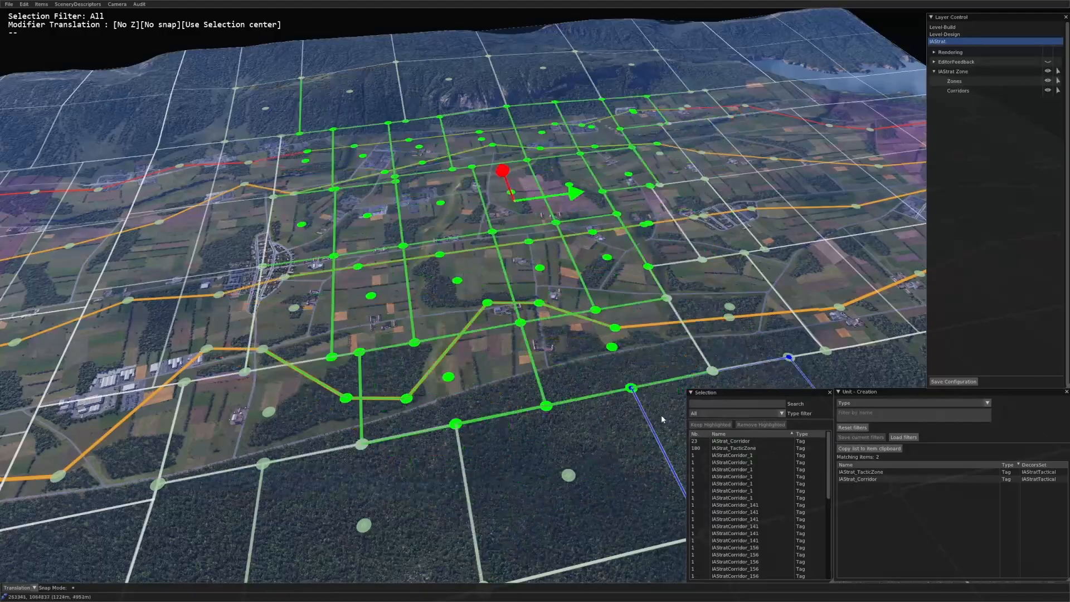
{"action": "left_click", "coordinate": [309, 383]}
Step: Select two adjoining segments of the orange corridor IAStratCorridor_171 near the industrial area and move them onto the forest edge
{"action": "middle_click_drag", "start_coordinate": [310, 383], "coordinate": [588, 374]}
{"action": "scroll", "coordinate": [587, 373], "scroll_direction": "up", "scroll_amount": 3}
{"action": "left_click", "coordinate": [576, 361]}
{"action": "key", "text": "Down"}
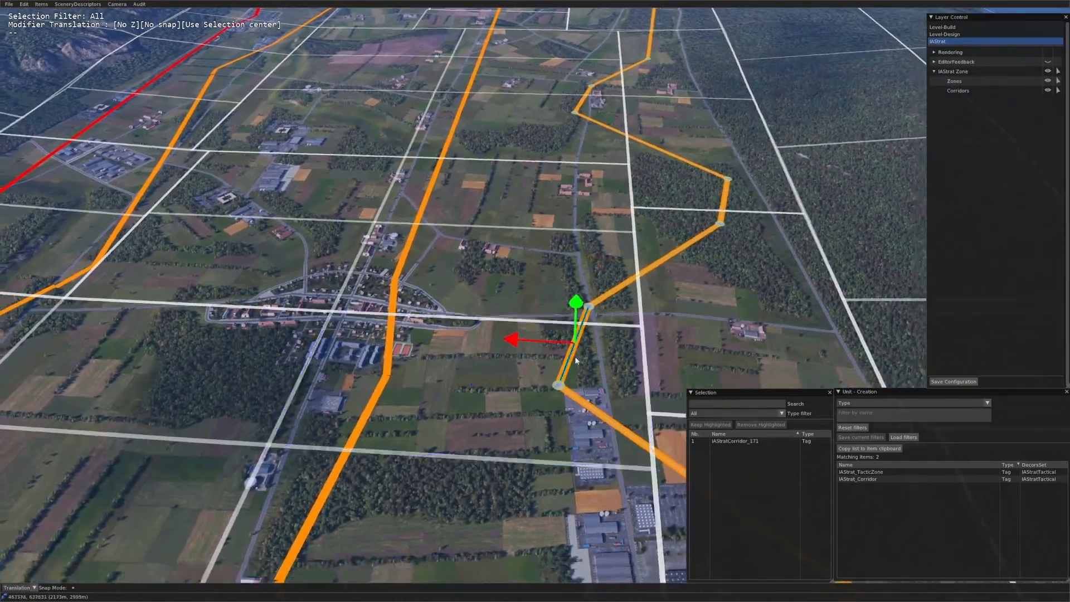
{"action": "key", "text": "Right"}
{"action": "left_click", "coordinate": [538, 374], "text": "shift"}
{"action": "scroll", "coordinate": [538, 374], "scroll_direction": "down", "scroll_amount": 2}
{"action": "key", "text": "Down"}
{"action": "key", "text": "Right"}
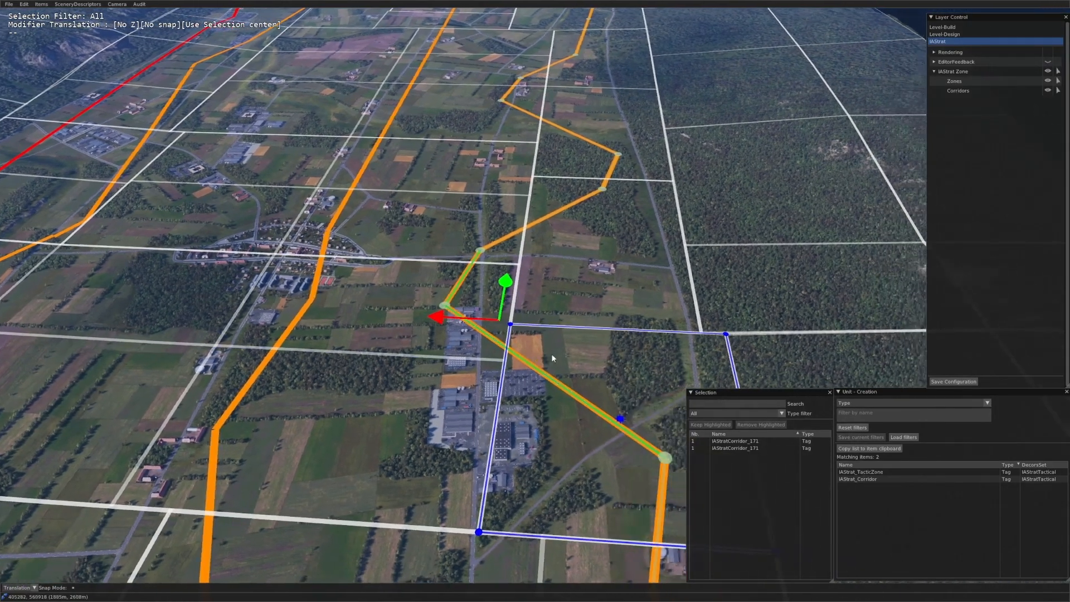
{"action": "left_click_drag", "start_coordinate": [567, 351], "coordinate": [776, 374]}
{"action": "key", "text": "Right"}
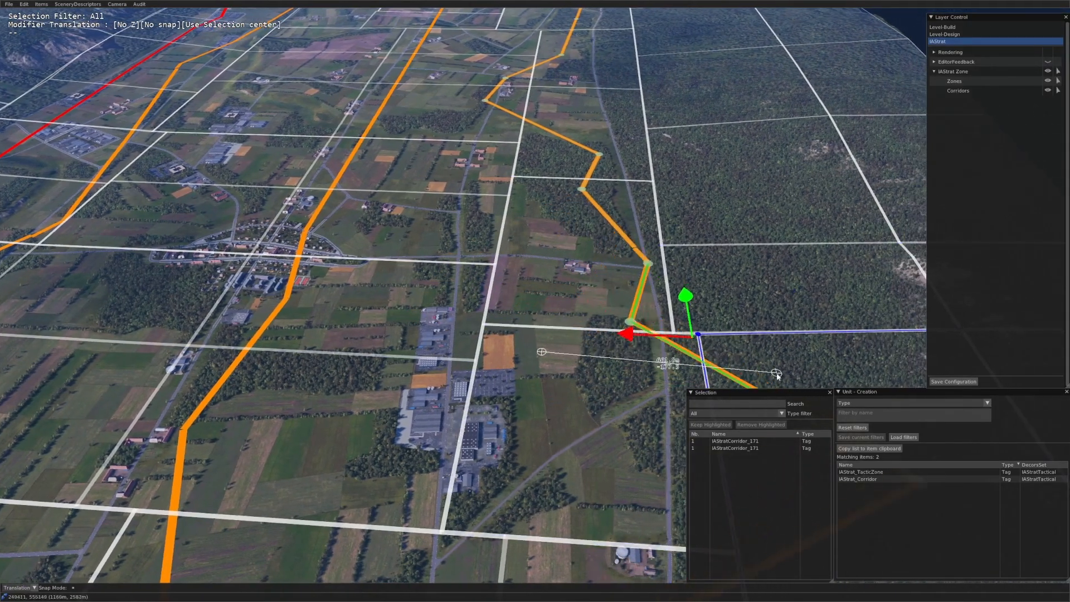
Step: Select the orange corridor node that lies inside the forest and move it back beside the road at the forest edge
{"action": "key", "text": "Down"}
{"action": "key", "text": "Right"}
{"action": "left_click", "coordinate": [761, 326]}
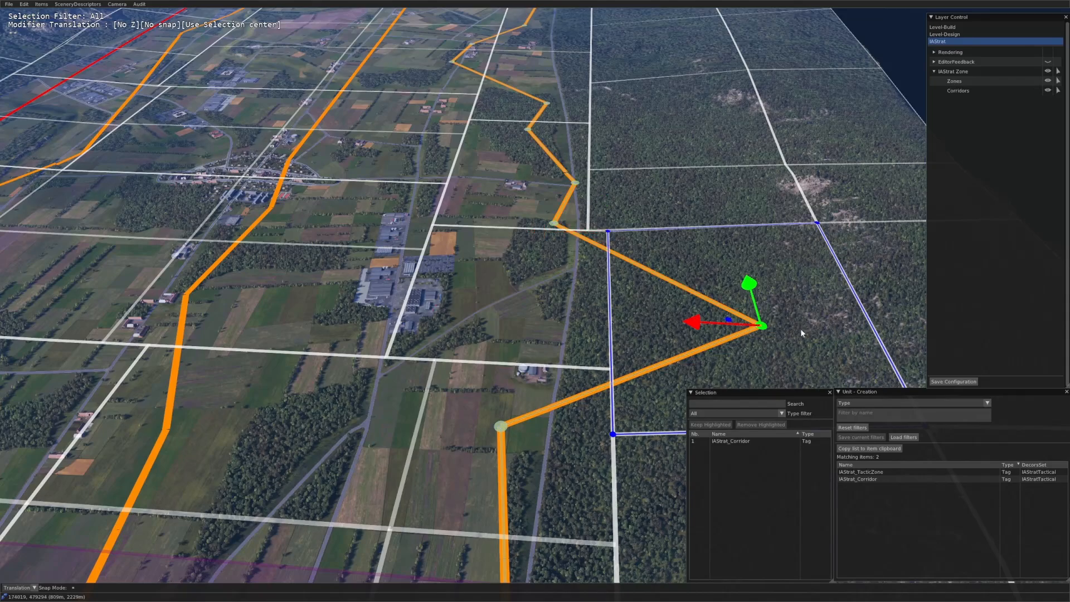
{"action": "left_click_drag", "start_coordinate": [800, 329], "coordinate": [568, 315]}
{"action": "left_click", "coordinate": [684, 307]}
{"action": "scroll", "coordinate": [687, 307], "scroll_direction": "down", "scroll_amount": 5}
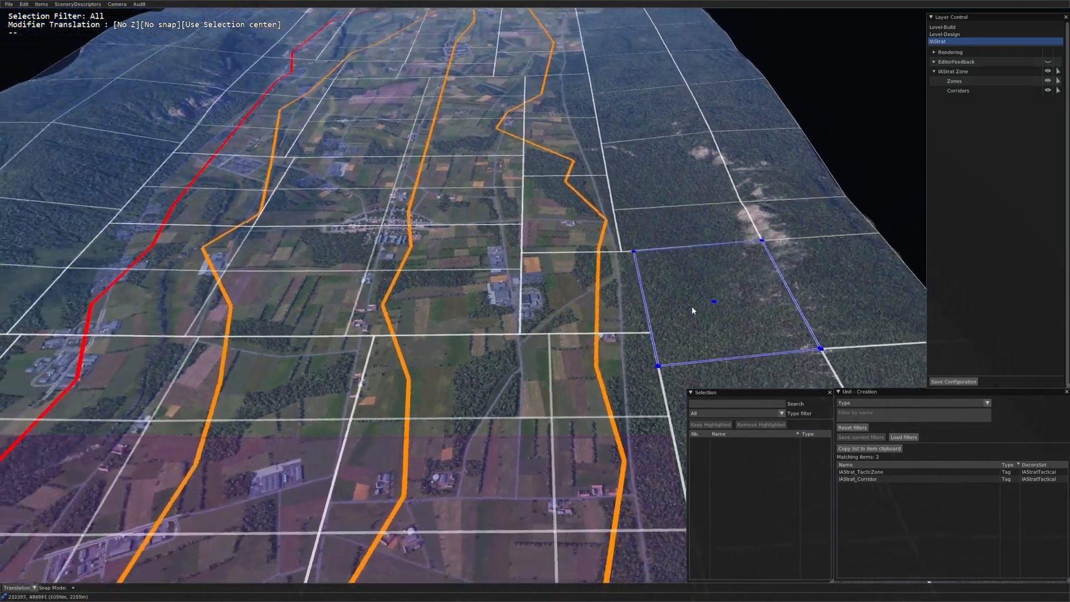
Step: Select the bend node of the orange corridor next to the red one, shift it slightly toward the road, and clear the selection
{"action": "key", "text": "Left"}
{"action": "key", "text": "Up"}
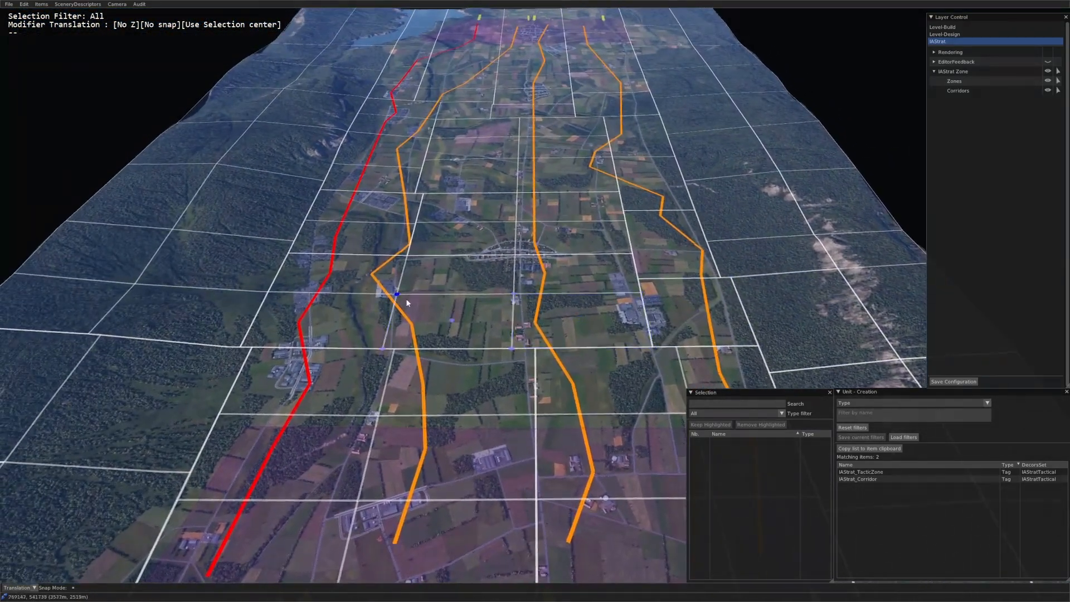
{"action": "scroll", "coordinate": [412, 303], "scroll_direction": "up", "scroll_amount": 5}
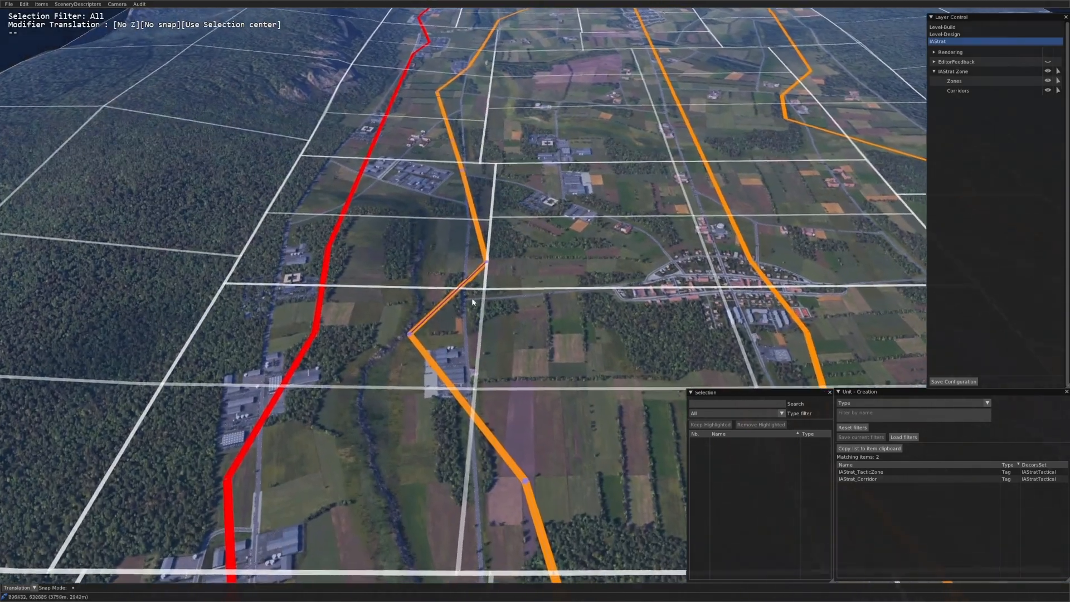
{"action": "key", "text": "Up"}
{"action": "left_click", "coordinate": [495, 319]}
{"action": "left_click_drag", "start_coordinate": [544, 334], "coordinate": [520, 323]}
{"action": "key", "text": "Up"}
{"action": "key", "text": "Left"}
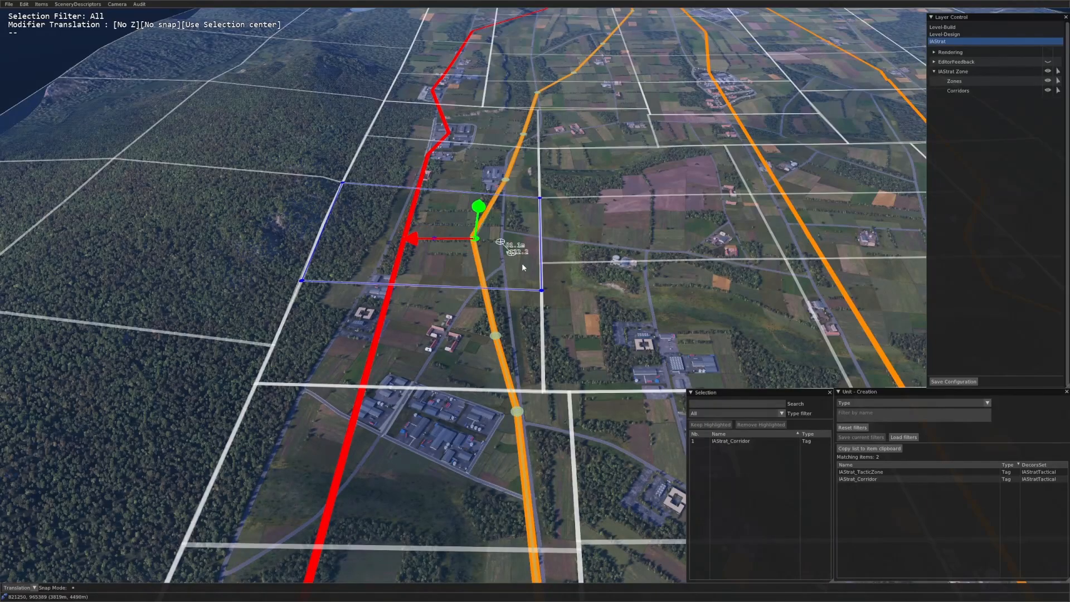
{"action": "left_click_drag", "start_coordinate": [523, 267], "coordinate": [542, 264]}
{"action": "scroll", "coordinate": [647, 289], "scroll_direction": "down", "scroll_amount": 6}
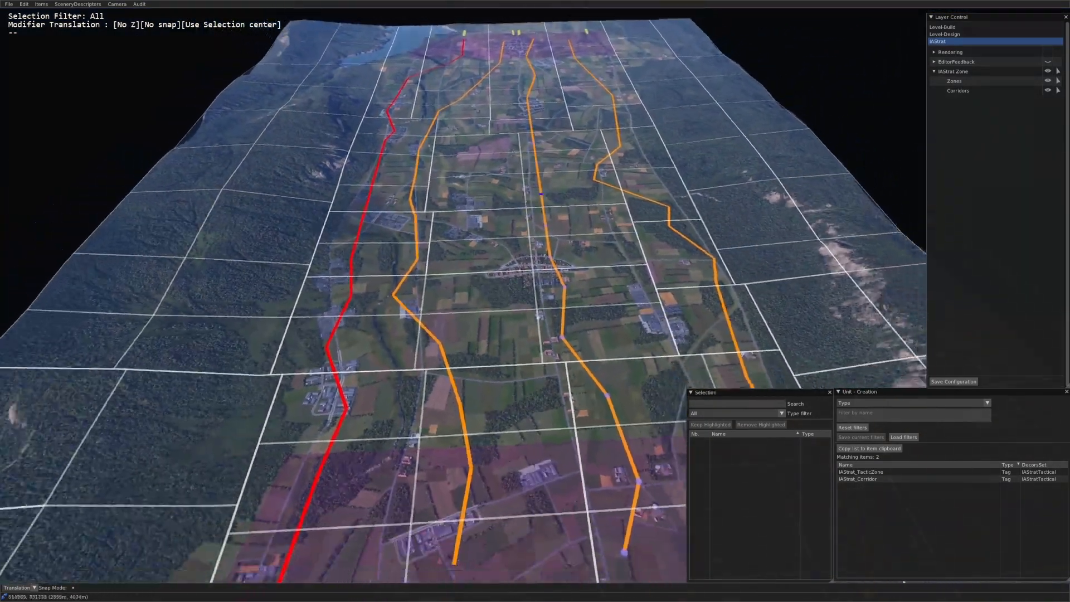
Step: Open the list of scenarios for loading another map after viewing the whole corridor layout
{"action": "middle_click_drag", "start_coordinate": [541, 193], "coordinate": [525, 249]}
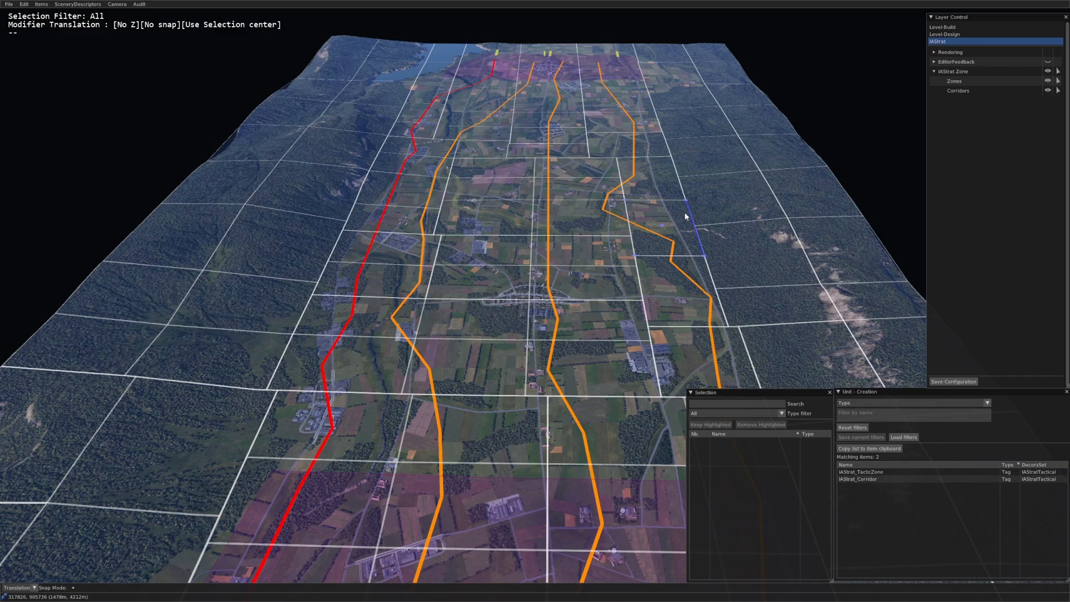
{"action": "mouse_move", "coordinate": [666, 281]}
{"action": "middle_mouse_down"}
{"action": "mouse_move", "coordinate": [582, 281]}
{"action": "mouse_move", "coordinate": [674, 279]}
{"action": "middle_mouse_up"}
{"action": "middle_click_drag", "start_coordinate": [577, 301], "coordinate": [590, 302]}
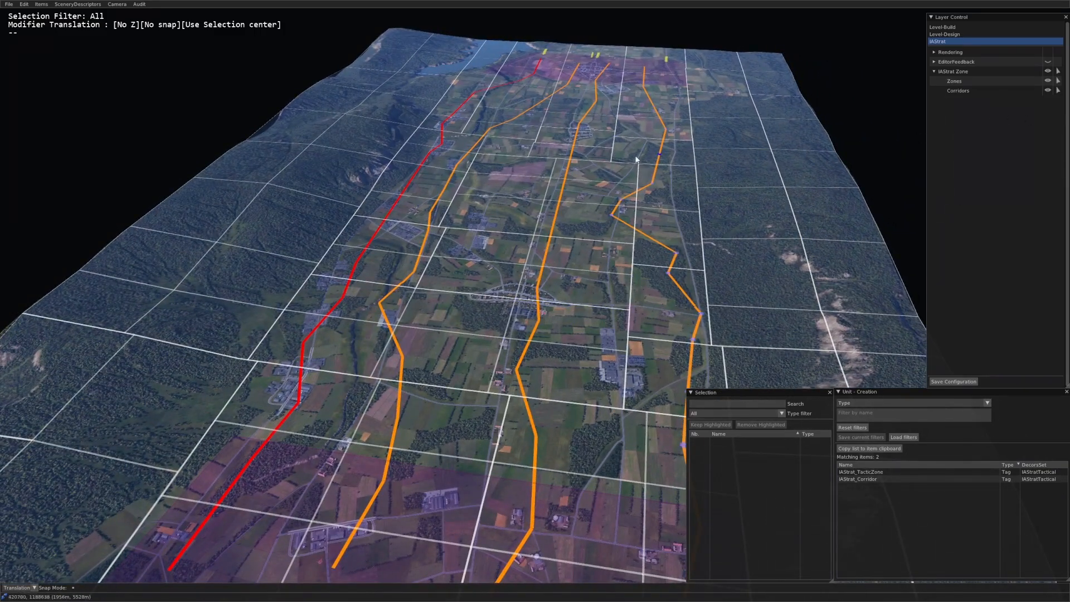
{"action": "left_click", "coordinate": [10, 4]}
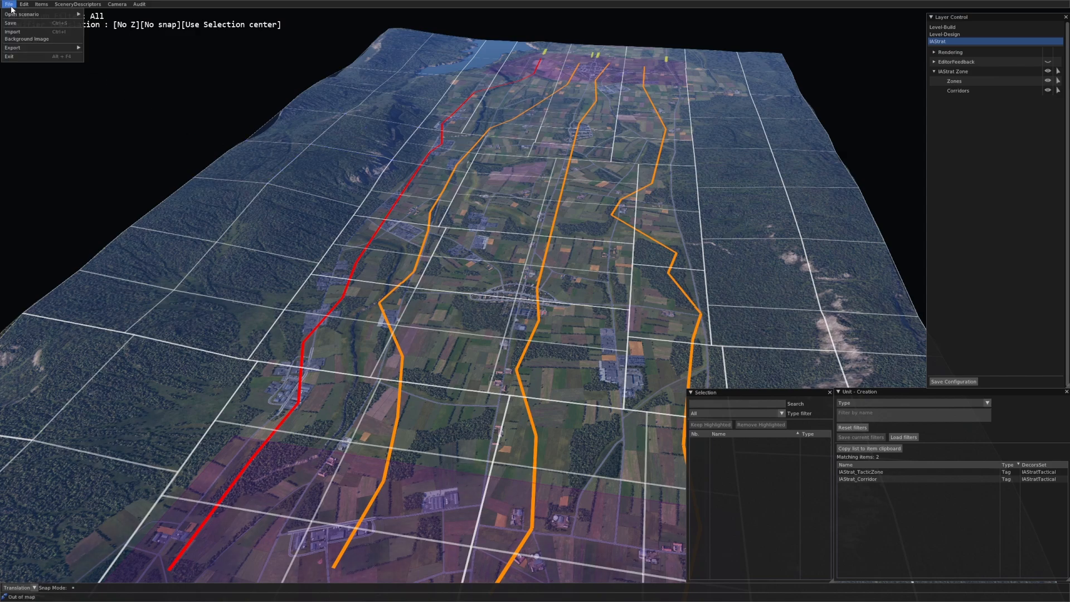
{"action": "mouse_move", "coordinate": [107, 18]}
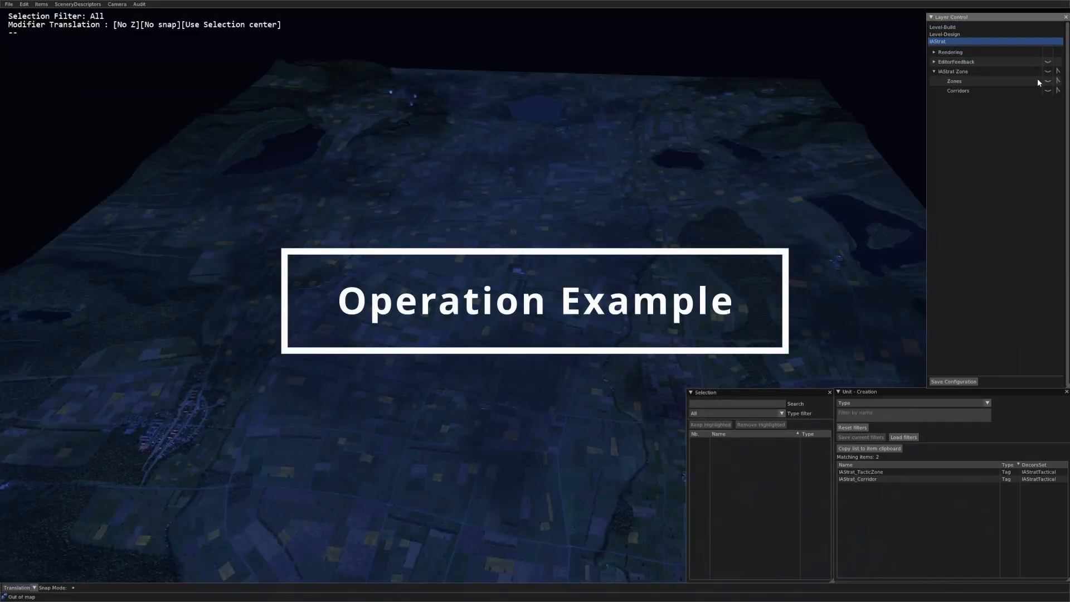
Step: Show the IAStrat Zone group on the operation map and examine the layout of its tactic zones and three corridors
{"action": "left_click", "coordinate": [1046, 72]}
{"action": "scroll", "coordinate": [700, 179], "scroll_direction": "down", "scroll_amount": 3}
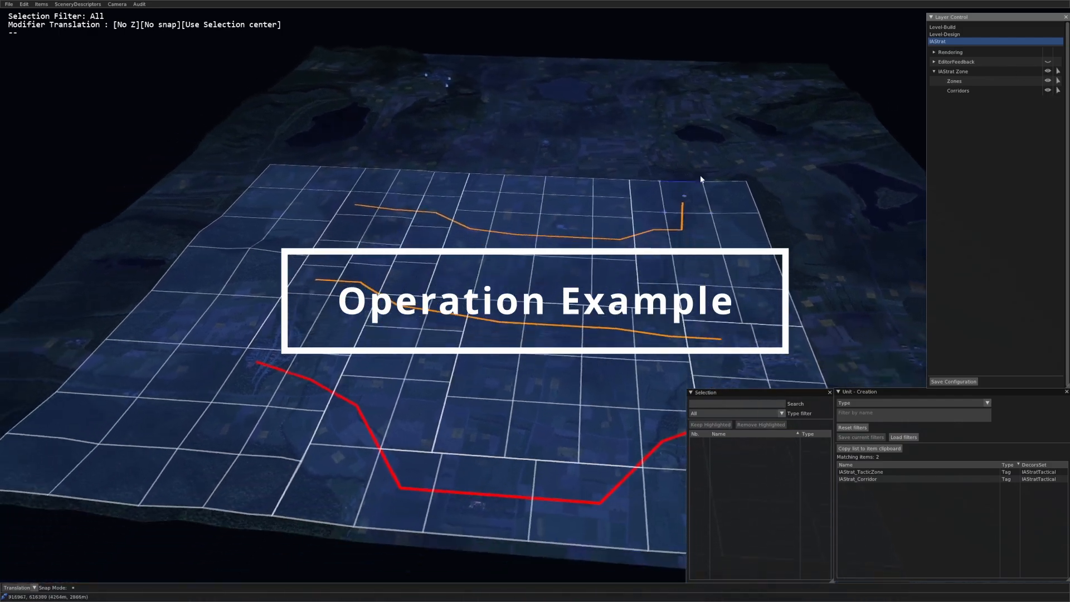
{"action": "middle_click_drag", "start_coordinate": [699, 179], "coordinate": [523, 198]}
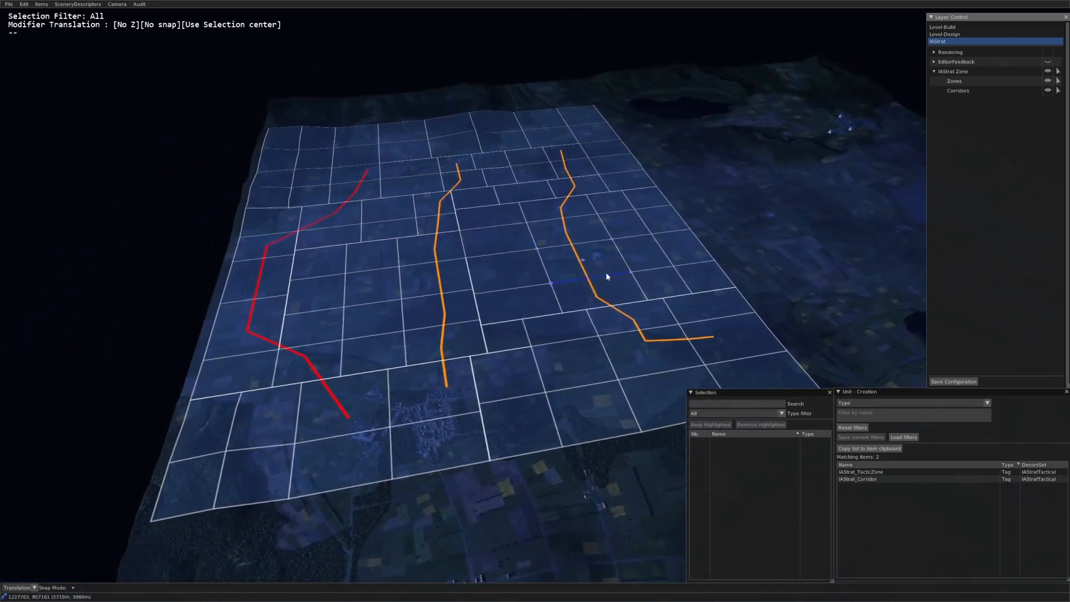
{"action": "scroll", "coordinate": [363, 410], "scroll_direction": "up", "scroll_amount": 2}
{"action": "scroll", "coordinate": [225, 329], "scroll_direction": "up", "scroll_amount": 2}
{"action": "scroll", "coordinate": [289, 225], "scroll_direction": "up", "scroll_amount": 1}
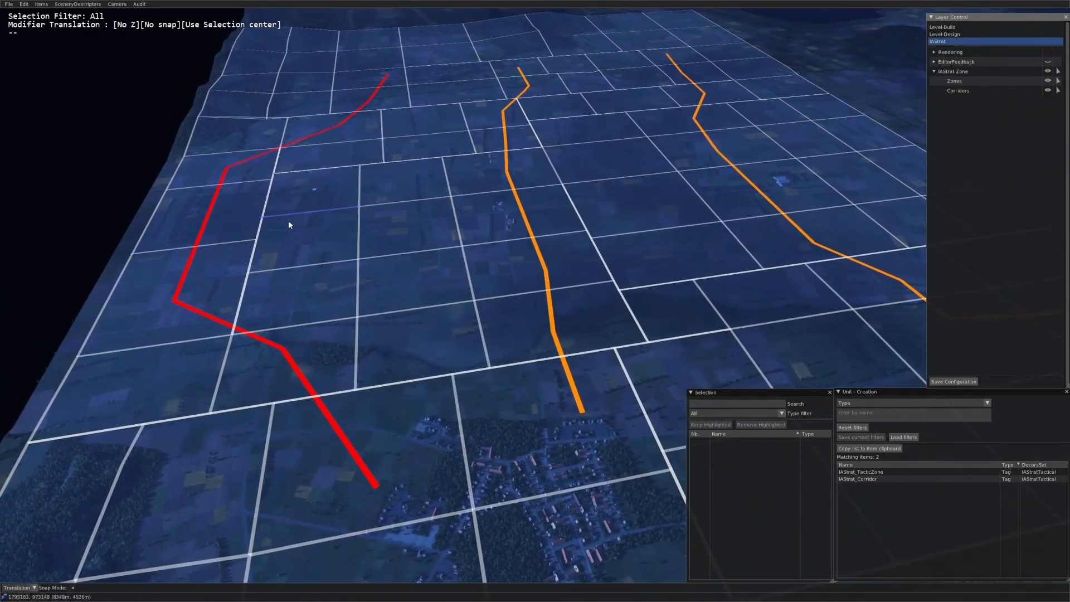
{"action": "middle_click_drag", "start_coordinate": [365, 238], "coordinate": [653, 195]}
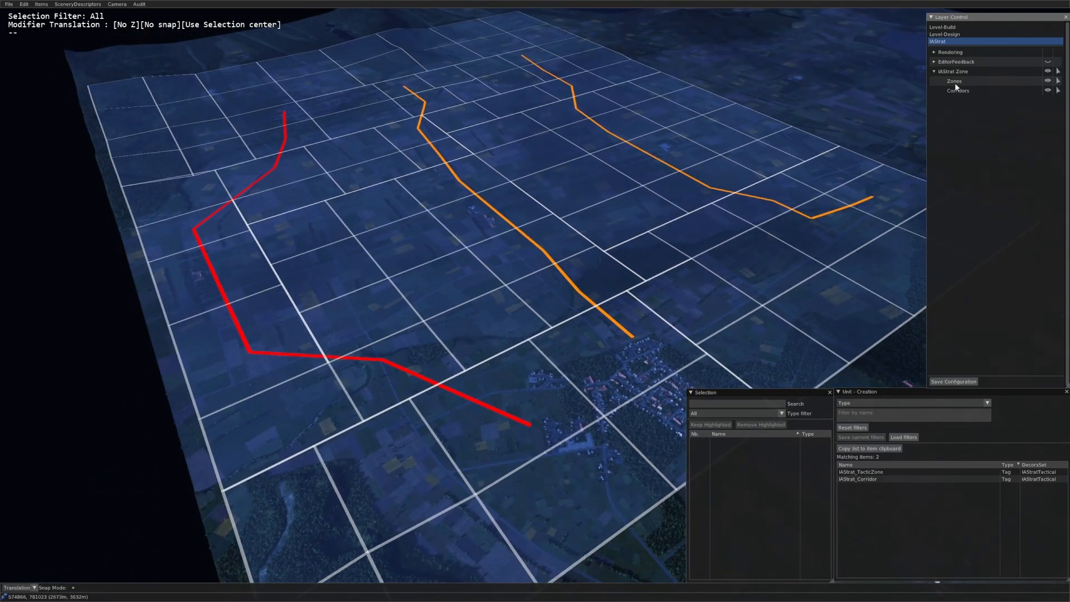
Step: Switch to the Level-Design layer and show its LevelDesign Objects and LevelDesign Zones together with the corridors
{"action": "left_click", "coordinate": [942, 36]}
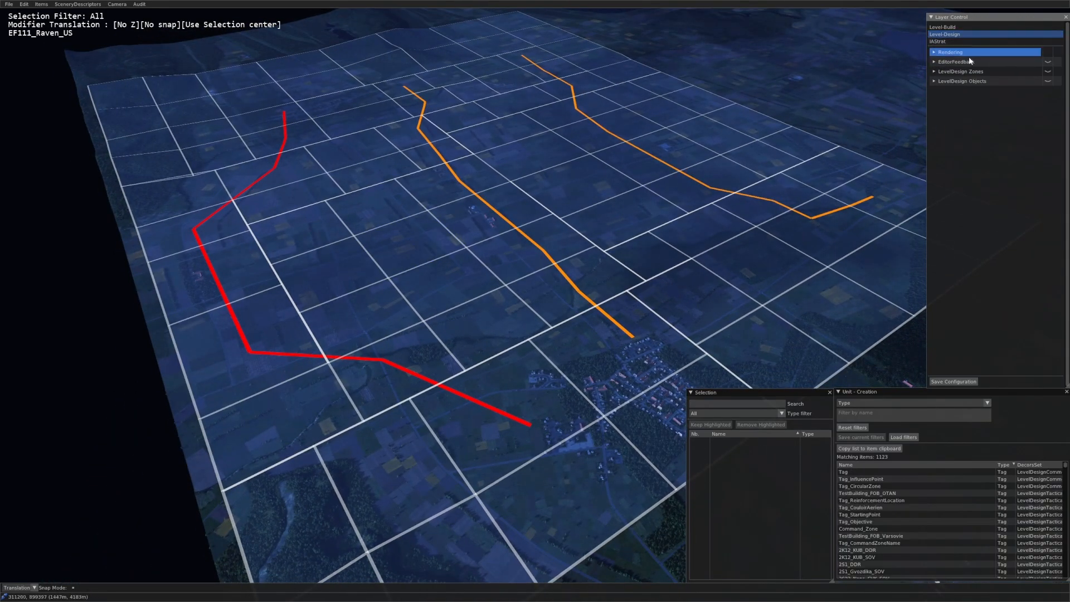
{"action": "left_click", "coordinate": [1047, 81]}
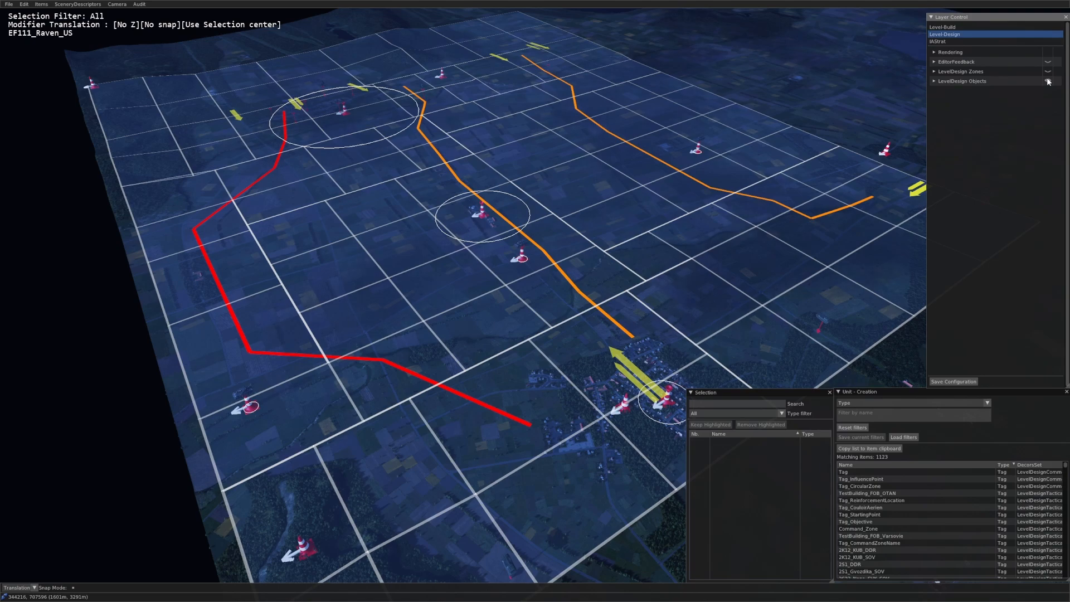
{"action": "left_click", "coordinate": [1047, 72]}
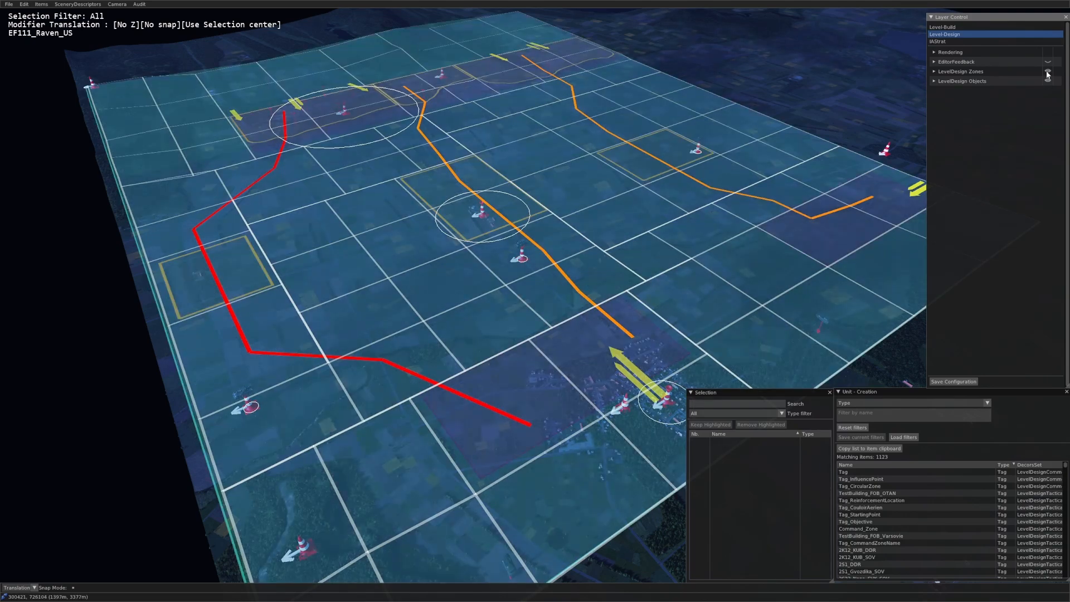
{"action": "left_click", "coordinate": [1048, 73]}
{"action": "left_click", "coordinate": [1048, 72]}
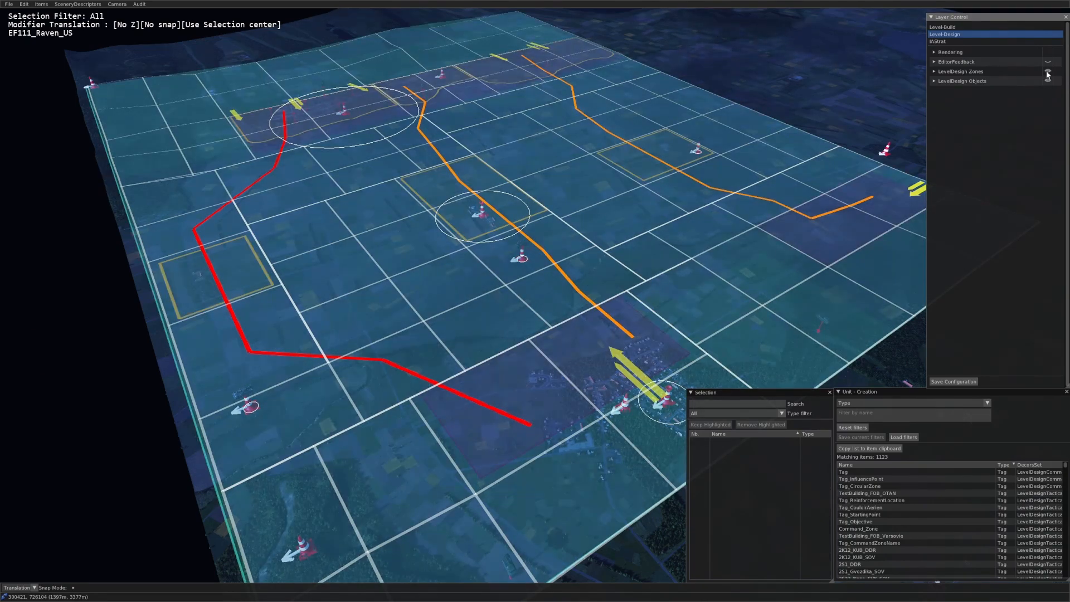
Step: Hide the Playable Zone of the Level-Design layer and the Zones of the IAStrat layer, leaving the corridors shown
{"action": "left_click", "coordinate": [934, 72]}
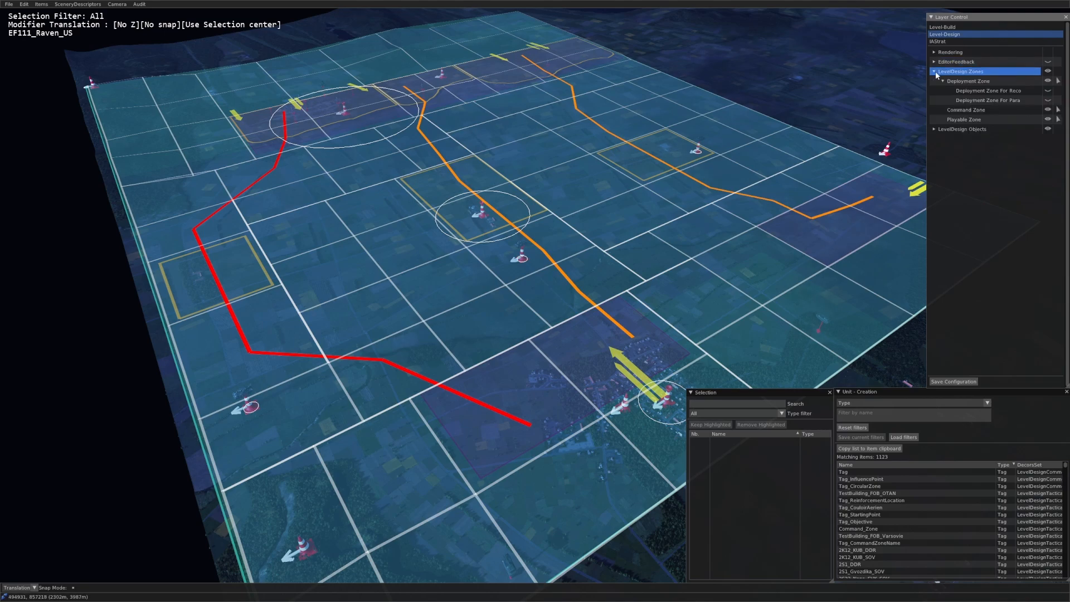
{"action": "left_click", "coordinate": [1047, 119]}
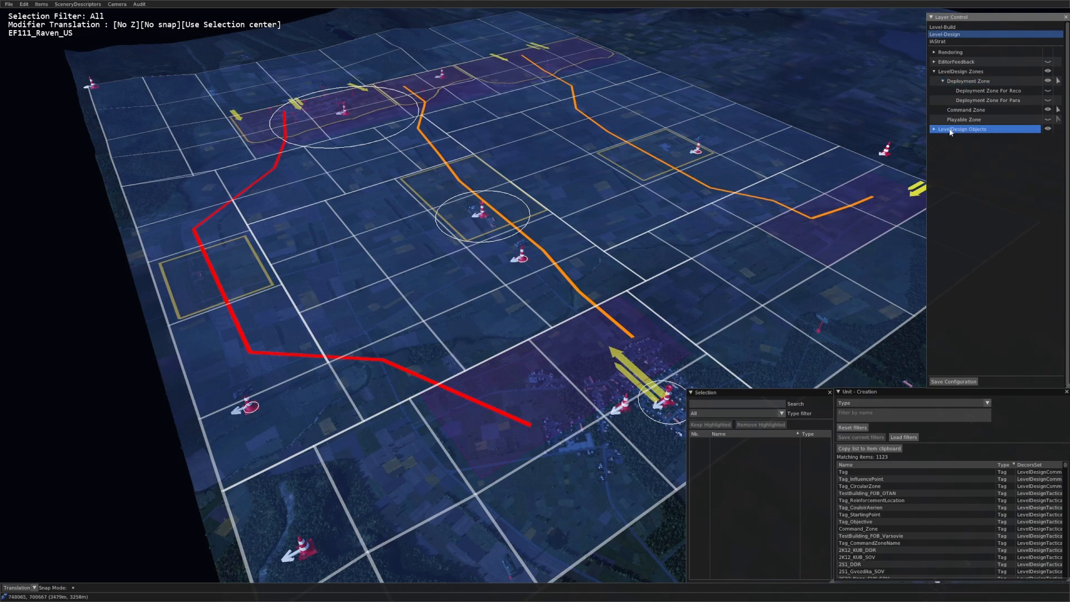
{"action": "left_click", "coordinate": [942, 42]}
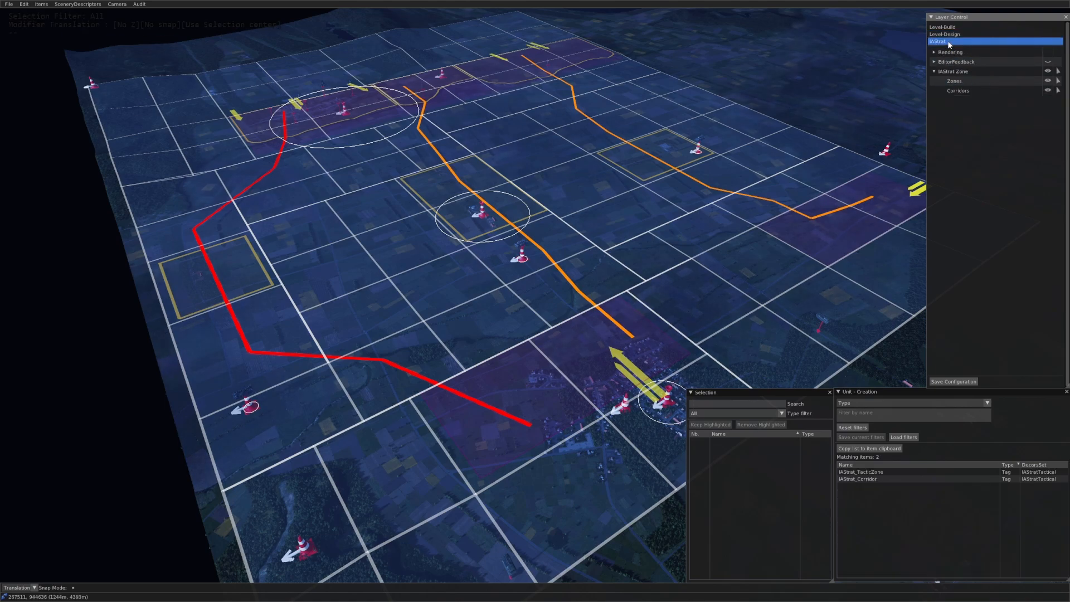
{"action": "left_click", "coordinate": [1048, 81]}
Step: Select the two cone tags in the town near the corridor ends in the Level-Design layer, one after another, to identify them
{"action": "scroll", "coordinate": [361, 232], "scroll_direction": "up", "scroll_amount": 4}
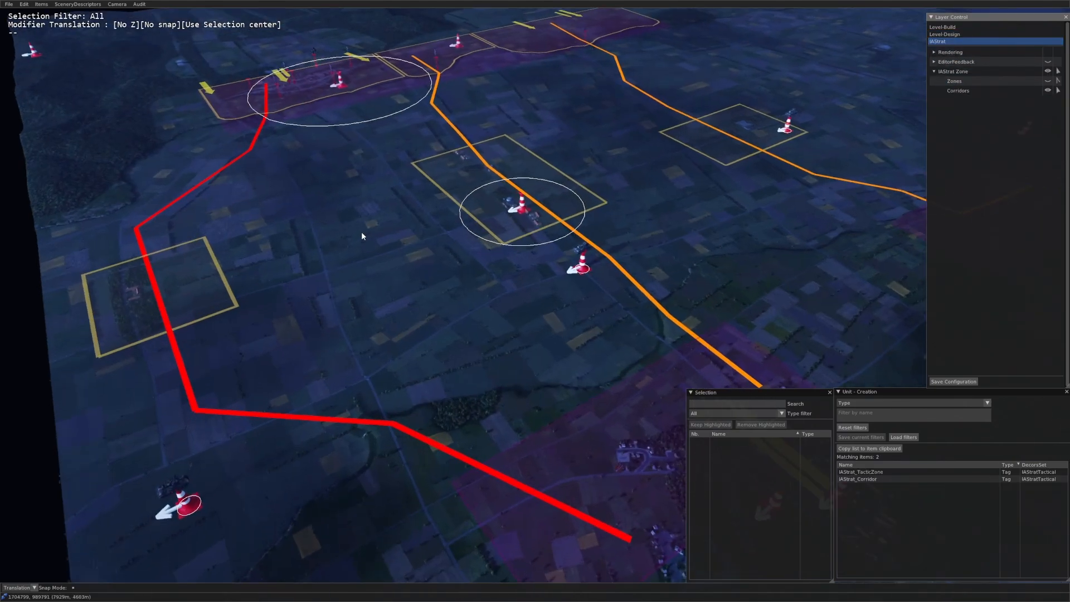
{"action": "middle_click_drag", "start_coordinate": [361, 232], "coordinate": [445, 232]}
{"action": "left_click_drag", "start_coordinate": [446, 232], "coordinate": [540, 283]}
{"action": "mouse_move", "coordinate": [540, 283]}
{"action": "middle_mouse_down"}
{"action": "mouse_move", "coordinate": [608, 279]}
{"action": "mouse_move", "coordinate": [602, 287]}
{"action": "mouse_move", "coordinate": [531, 277]}
{"action": "mouse_move", "coordinate": [568, 251]}
{"action": "mouse_move", "coordinate": [618, 320]}
{"action": "mouse_move", "coordinate": [536, 294]}
{"action": "middle_mouse_up"}
{"action": "scroll", "coordinate": [531, 277], "scroll_direction": "up", "scroll_amount": 3}
{"action": "scroll", "coordinate": [618, 321], "scroll_direction": "up", "scroll_amount": 3}
{"action": "left_click", "coordinate": [945, 35]}
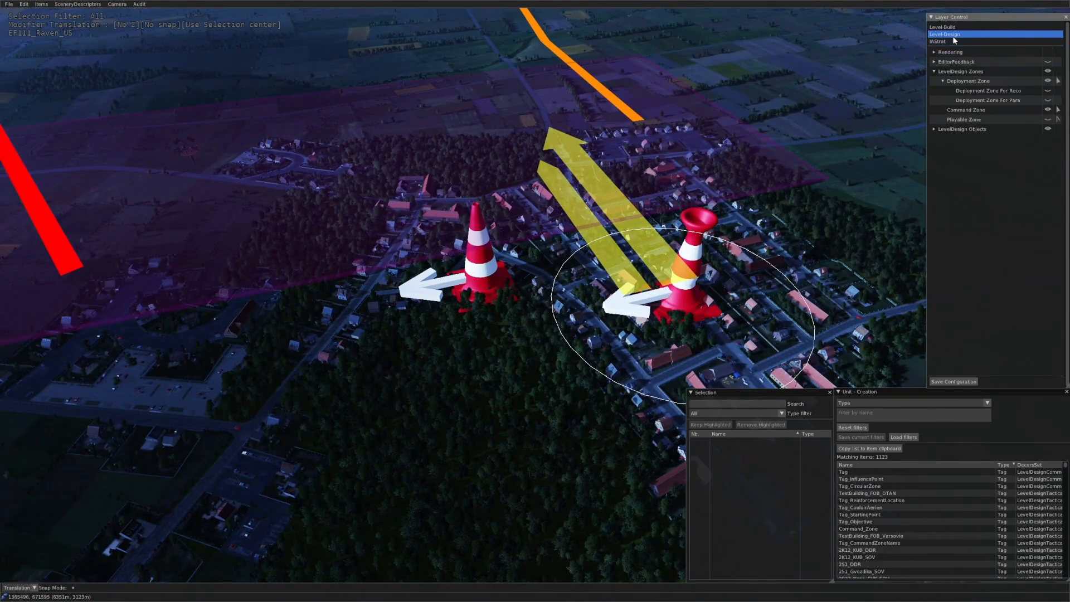
{"action": "left_click", "coordinate": [477, 282]}
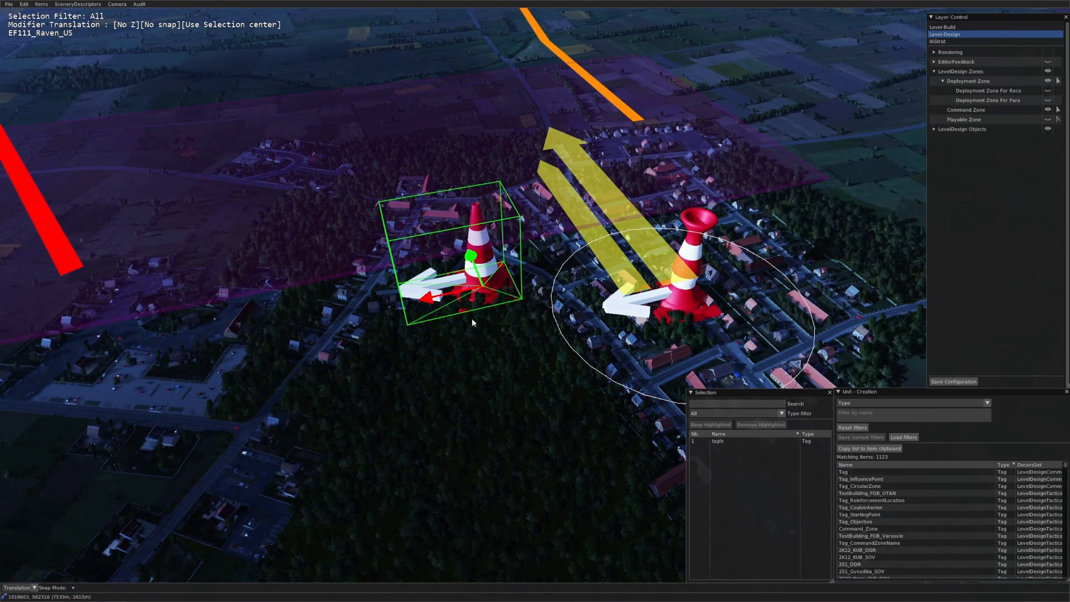
{"action": "middle_click_drag", "start_coordinate": [472, 319], "coordinate": [603, 307]}
{"action": "left_click", "coordinate": [604, 298]}
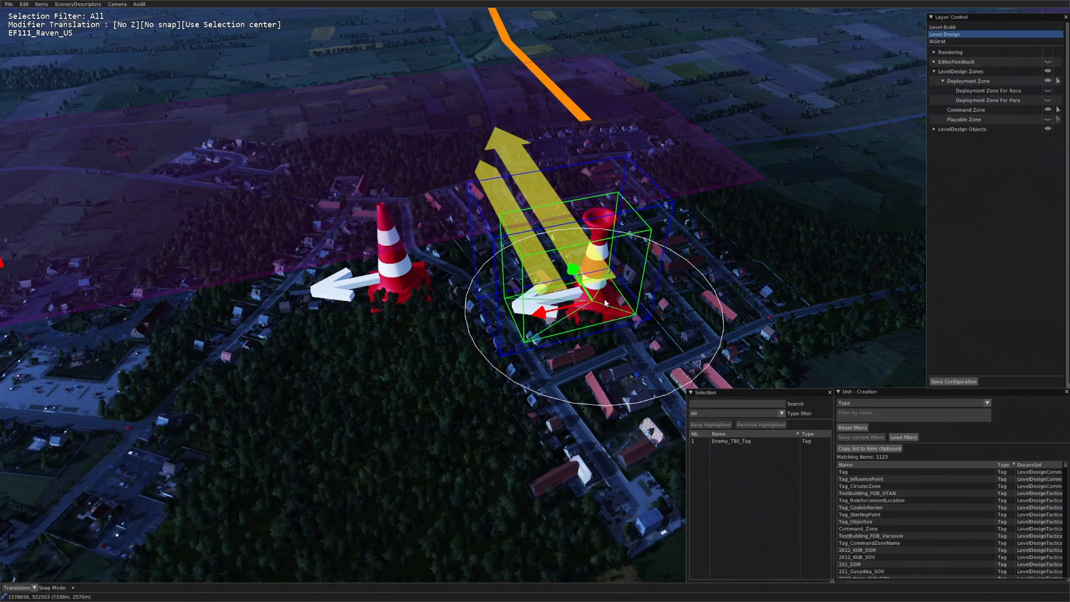
Step: Area-select the enemy cone tag with the Tag_CouloirAerien and Tag_ReinforcementLocation arrows in the town, and reselect only the cone tag
{"action": "middle_click_drag", "start_coordinate": [604, 299], "coordinate": [483, 229]}
{"action": "middle_click_drag", "start_coordinate": [463, 429], "coordinate": [593, 416]}
{"action": "scroll", "coordinate": [480, 458], "scroll_direction": "up", "scroll_amount": 3}
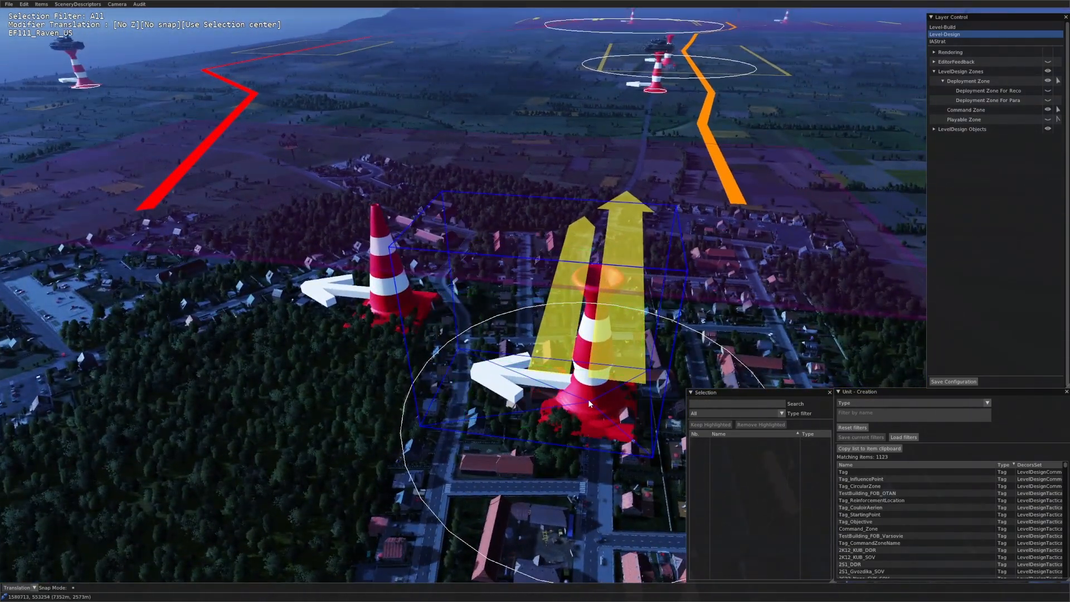
{"action": "scroll", "coordinate": [590, 403], "scroll_direction": "down", "scroll_amount": 5}
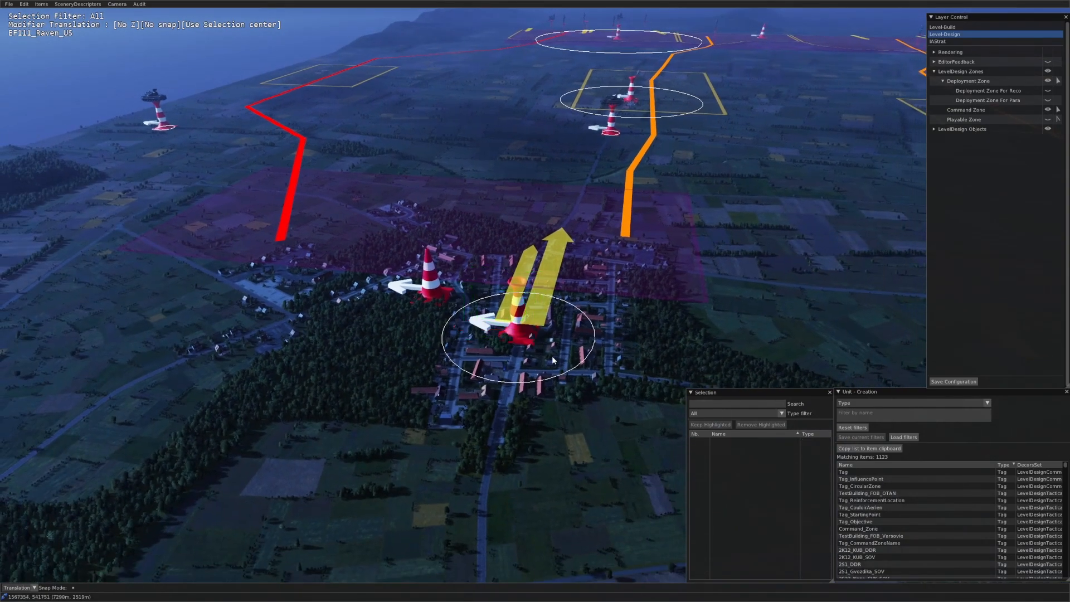
{"action": "left_click_drag", "start_coordinate": [602, 394], "coordinate": [448, 293]}
{"action": "scroll", "coordinate": [502, 363], "scroll_direction": "up", "scroll_amount": 4}
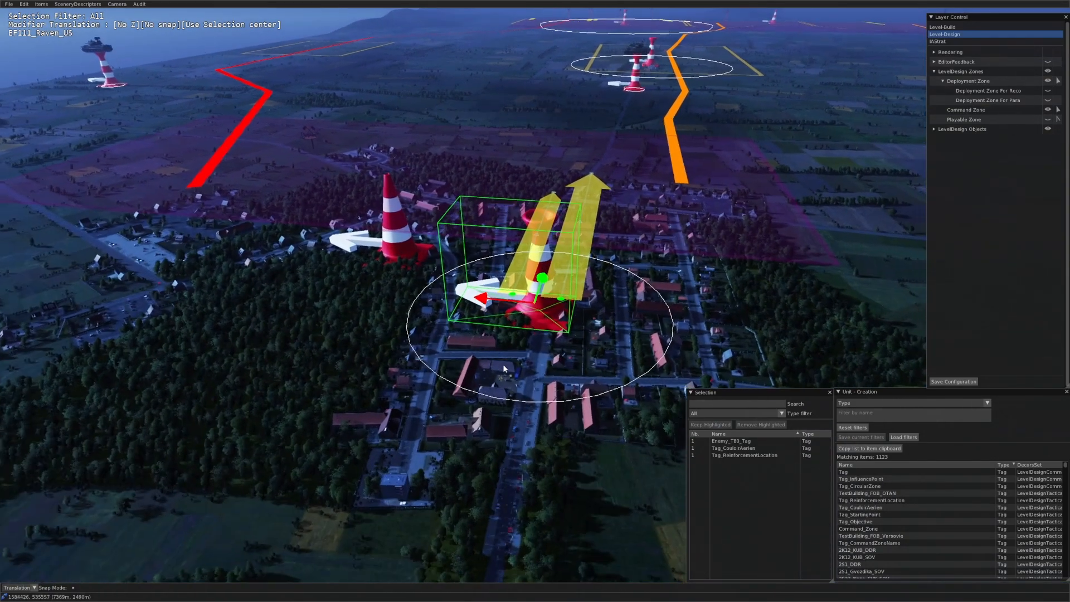
{"action": "middle_click_drag", "start_coordinate": [502, 363], "coordinate": [522, 265]}
{"action": "left_click", "coordinate": [605, 343]}
{"action": "left_click", "coordinate": [573, 312]}
Step: Select the 2S1_Gvozdika_SOV unit at the forest road, examine its item properties, and deselect it
{"action": "scroll", "coordinate": [574, 329], "scroll_direction": "down", "scroll_amount": 4}
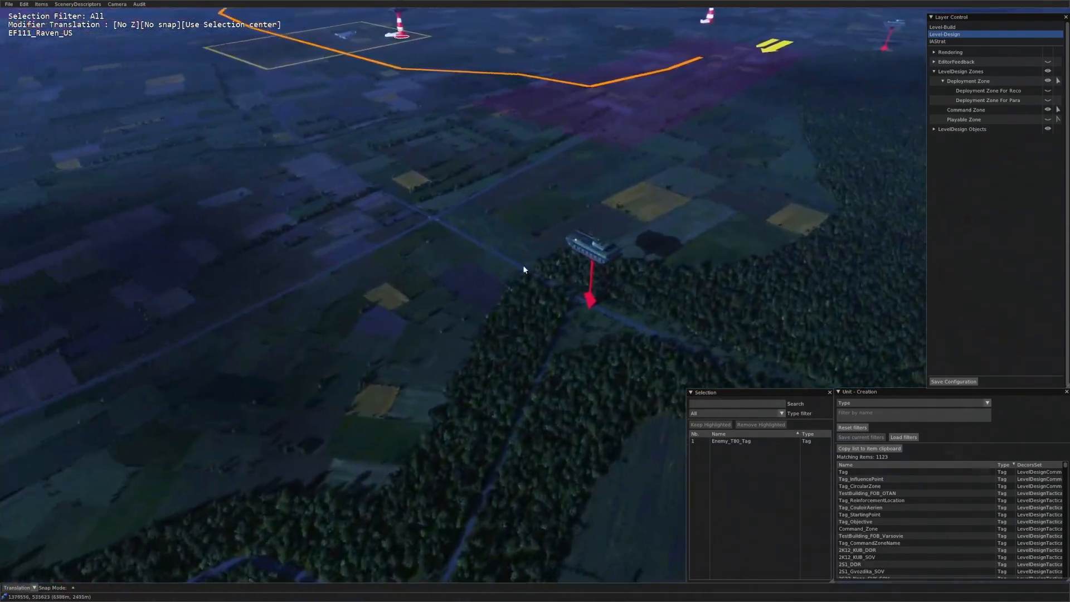
{"action": "left_click_drag", "start_coordinate": [523, 266], "coordinate": [624, 336]}
{"action": "scroll", "coordinate": [625, 335], "scroll_direction": "up", "scroll_amount": 3}
{"action": "middle_click_drag", "start_coordinate": [633, 334], "coordinate": [375, 399]}
{"action": "scroll", "coordinate": [470, 363], "scroll_direction": "up", "scroll_amount": 3}
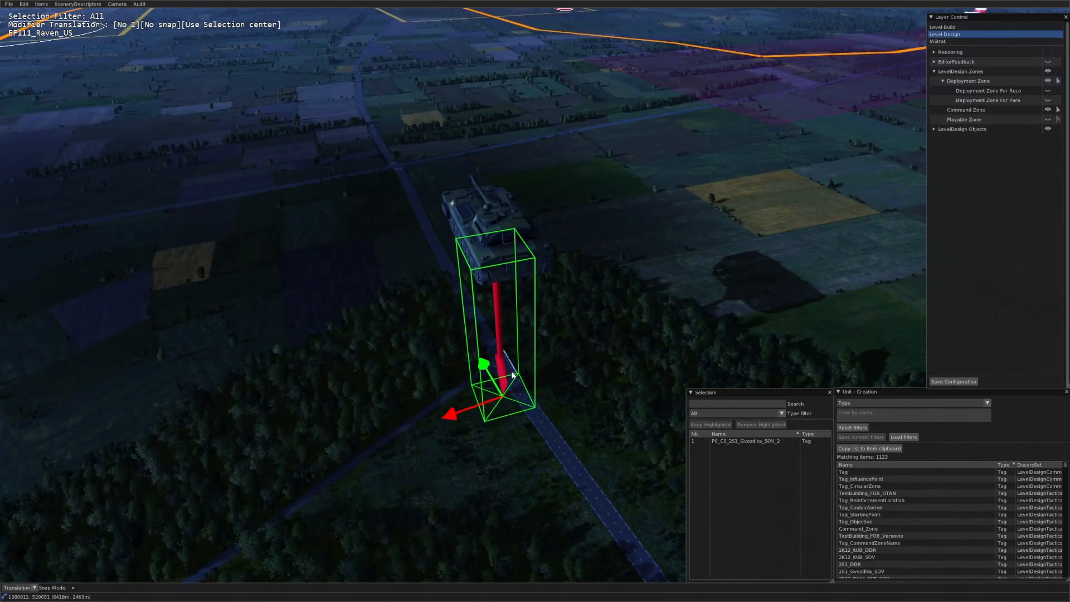
{"action": "double_click", "coordinate": [513, 376]}
{"action": "middle_click_drag", "start_coordinate": [768, 269], "coordinate": [635, 185]}
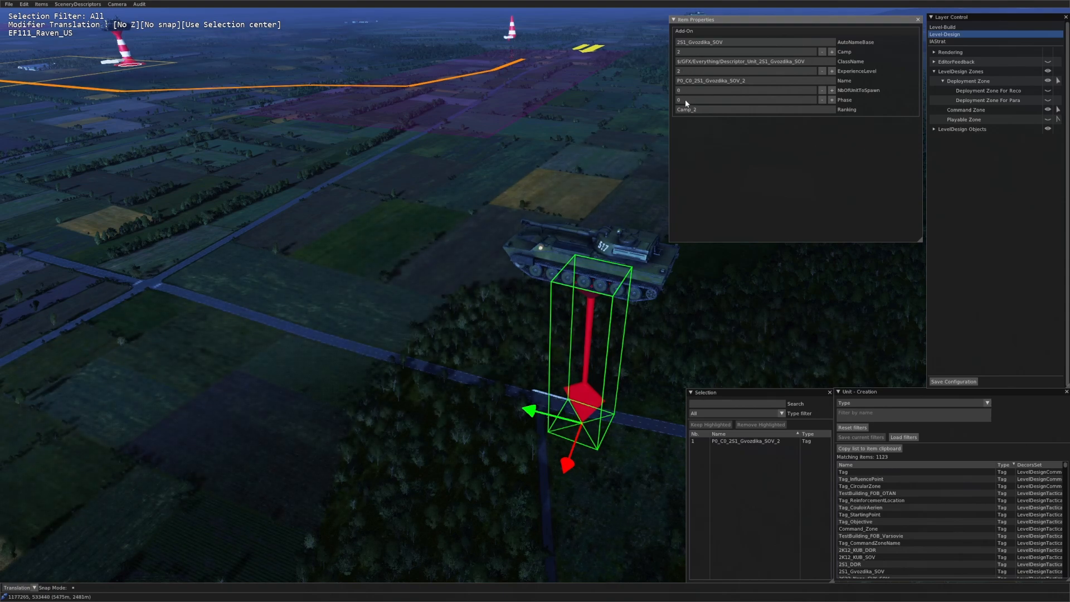
{"action": "left_click", "coordinate": [472, 306]}
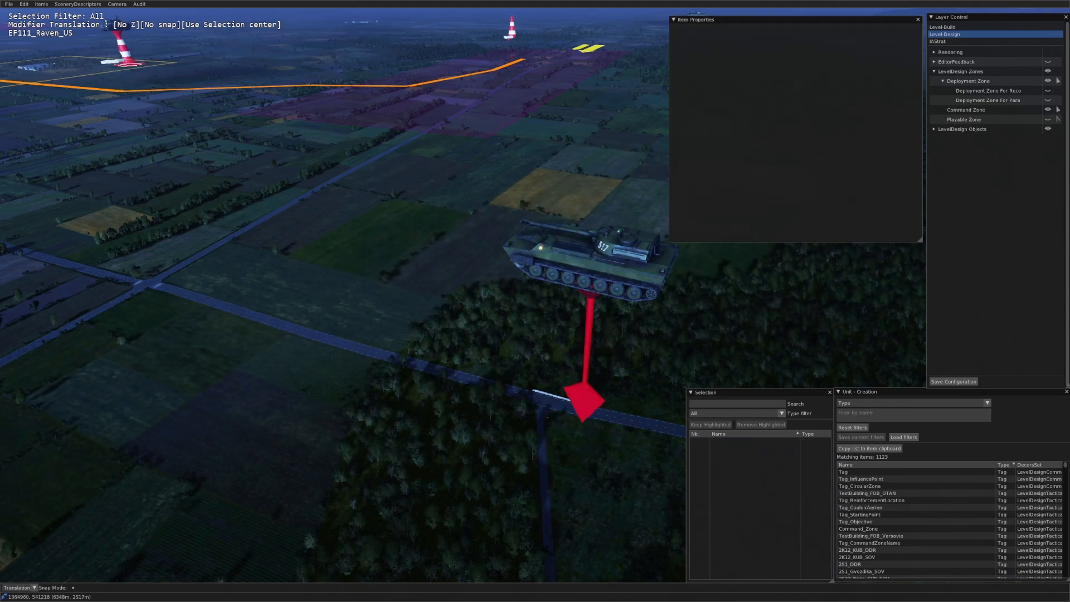
Step: Select the other 2S1_Gvozdika_SOV unit near the yellow arrows to examine its item properties
{"action": "middle_click_drag", "start_coordinate": [473, 331], "coordinate": [523, 274]}
{"action": "scroll", "coordinate": [523, 274], "scroll_direction": "down", "scroll_amount": 4}
{"action": "scroll", "coordinate": [502, 251], "scroll_direction": "up", "scroll_amount": 8}
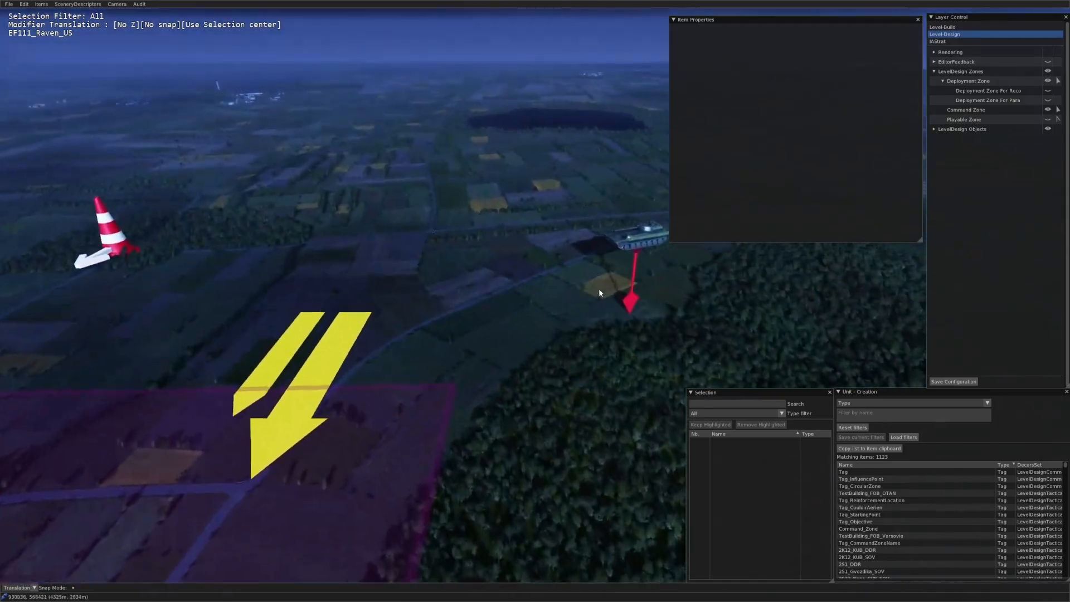
{"action": "left_click", "coordinate": [631, 299]}
{"action": "middle_click_drag", "start_coordinate": [631, 299], "coordinate": [542, 357]}
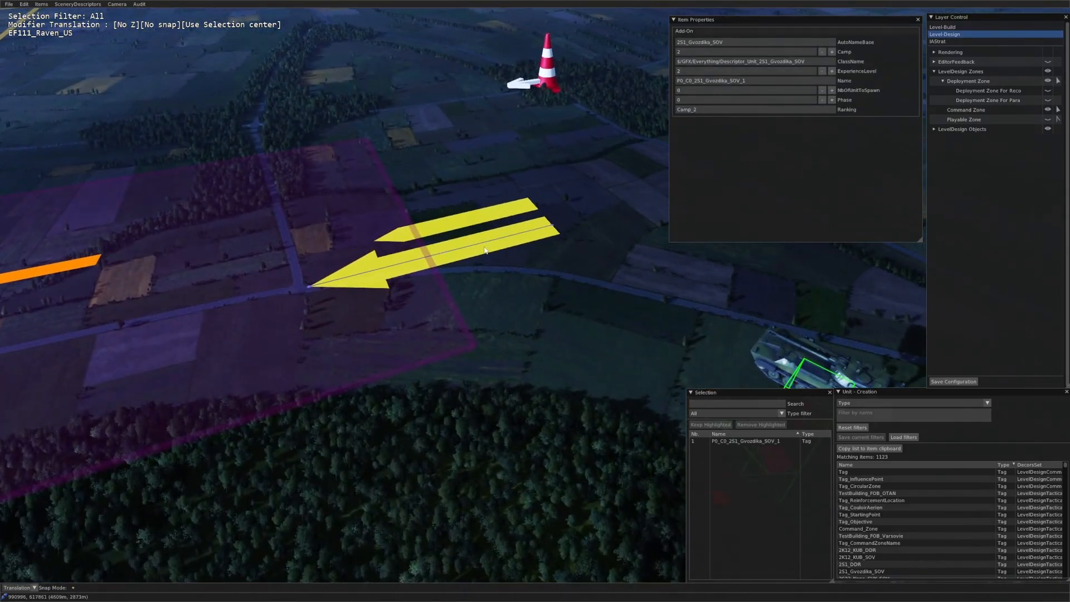
Step: Select the yellow arrow beside the forest and the deployment zone it points into to examine the zone's outline and properties
{"action": "left_click", "coordinate": [498, 241]}
{"action": "scroll", "coordinate": [498, 241], "scroll_direction": "down", "scroll_amount": 4}
{"action": "middle_click_drag", "start_coordinate": [490, 245], "coordinate": [589, 420]}
{"action": "left_click", "coordinate": [325, 264]}
{"action": "scroll", "coordinate": [334, 264], "scroll_direction": "down", "scroll_amount": 4}
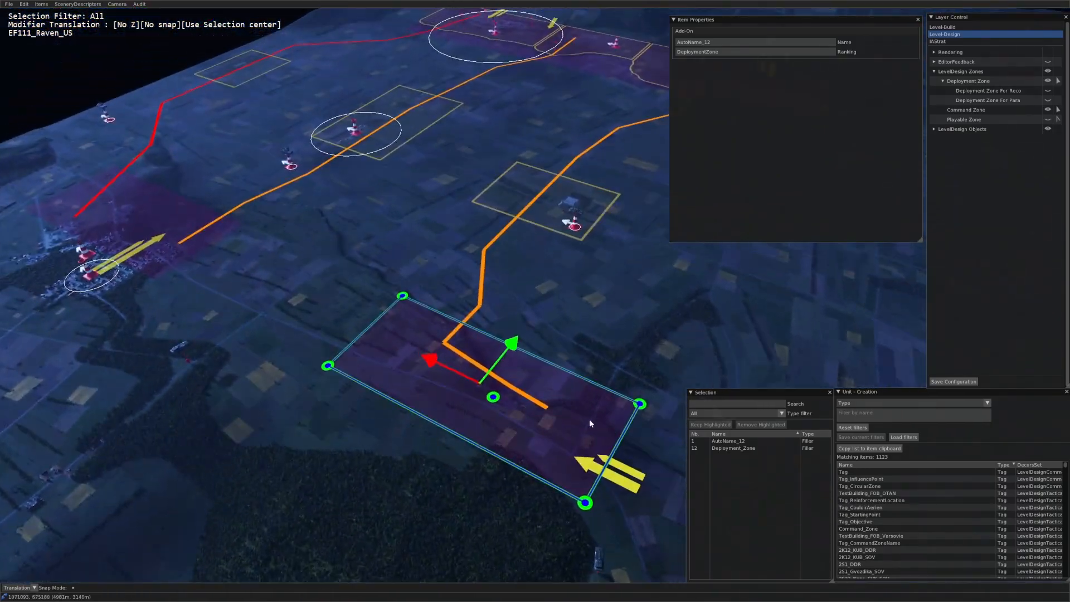
Step: Select the starting-point tags inside the forest-side and town deployment zones, StartSpawnPoint_Player0 and StartSpawnPoint_Player1, to examine their properties
{"action": "left_click", "coordinate": [610, 468]}
{"action": "scroll", "coordinate": [476, 413], "scroll_direction": "up", "scroll_amount": 4}
{"action": "middle_click_drag", "start_coordinate": [476, 414], "coordinate": [563, 310]}
{"action": "left_click", "coordinate": [560, 313]}
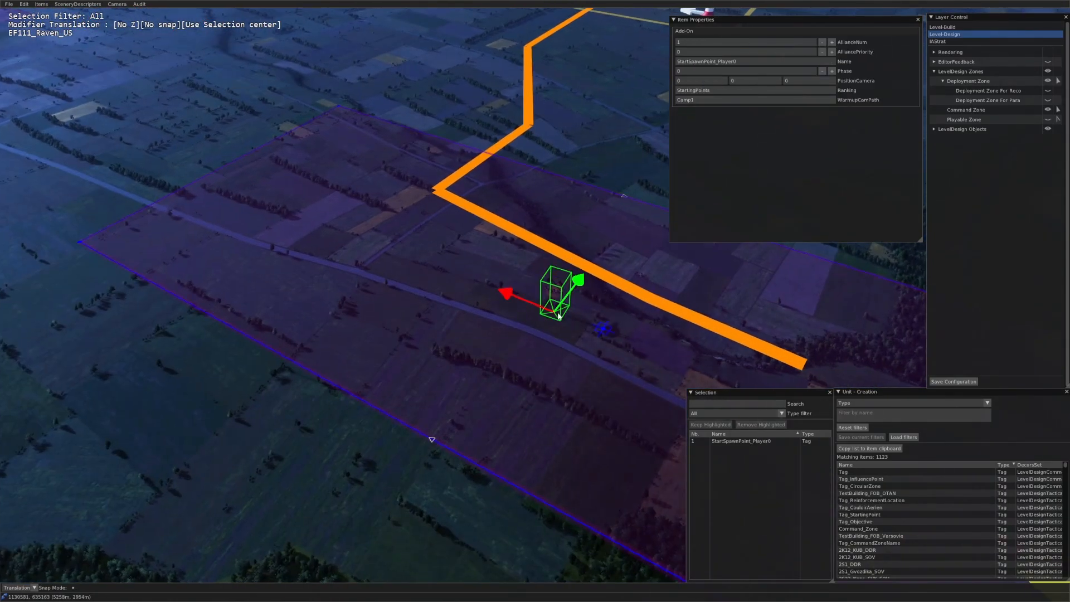
{"action": "scroll", "coordinate": [558, 310], "scroll_direction": "down", "scroll_amount": 6}
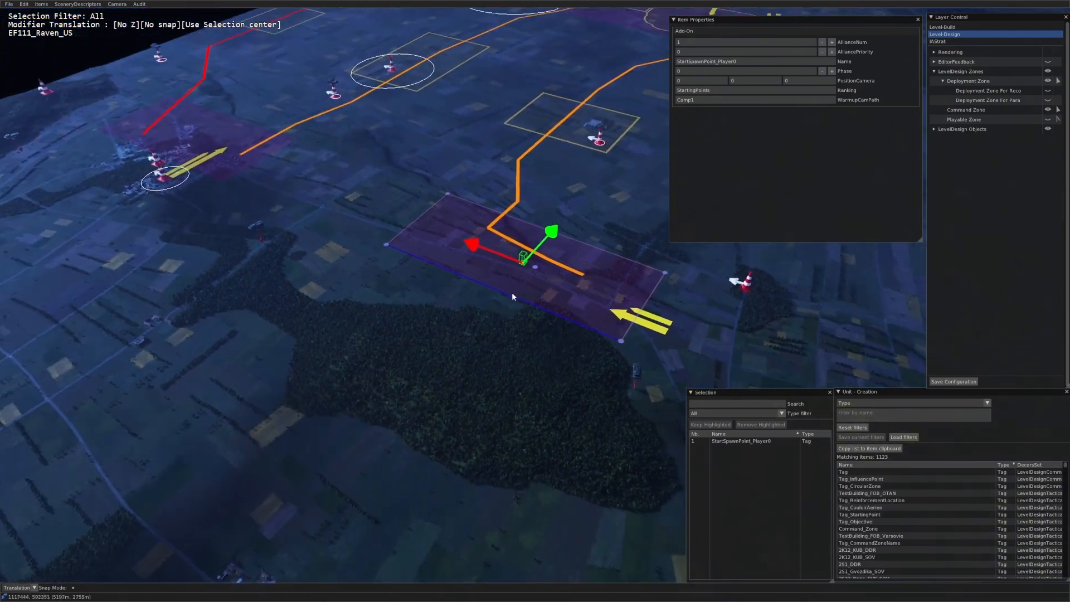
{"action": "middle_click_drag", "start_coordinate": [440, 338], "coordinate": [438, 332]}
{"action": "scroll", "coordinate": [444, 334], "scroll_direction": "up", "scroll_amount": 8}
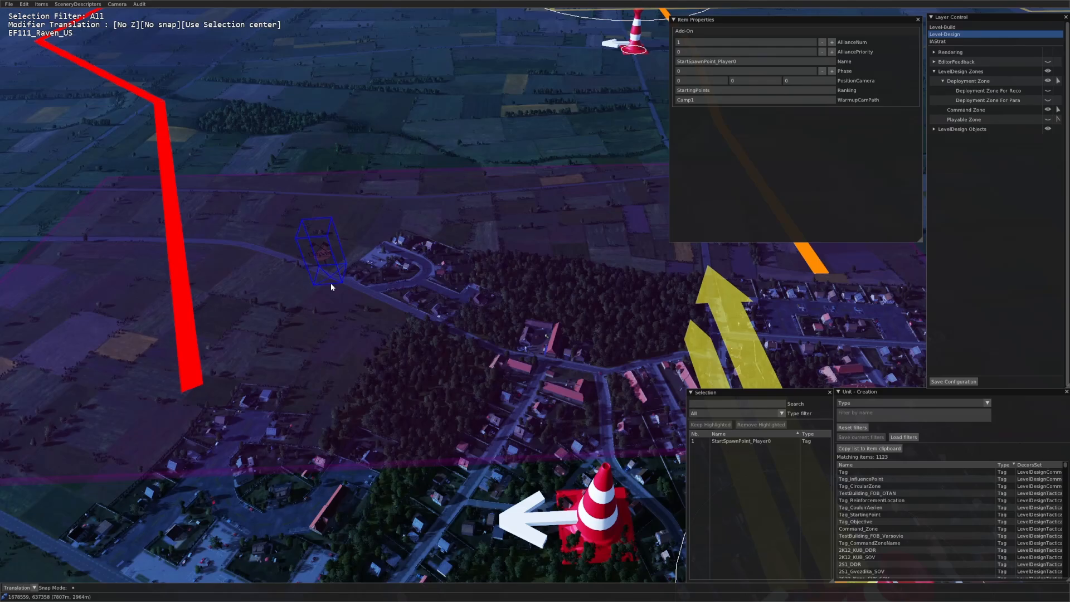
{"action": "left_click", "coordinate": [330, 283]}
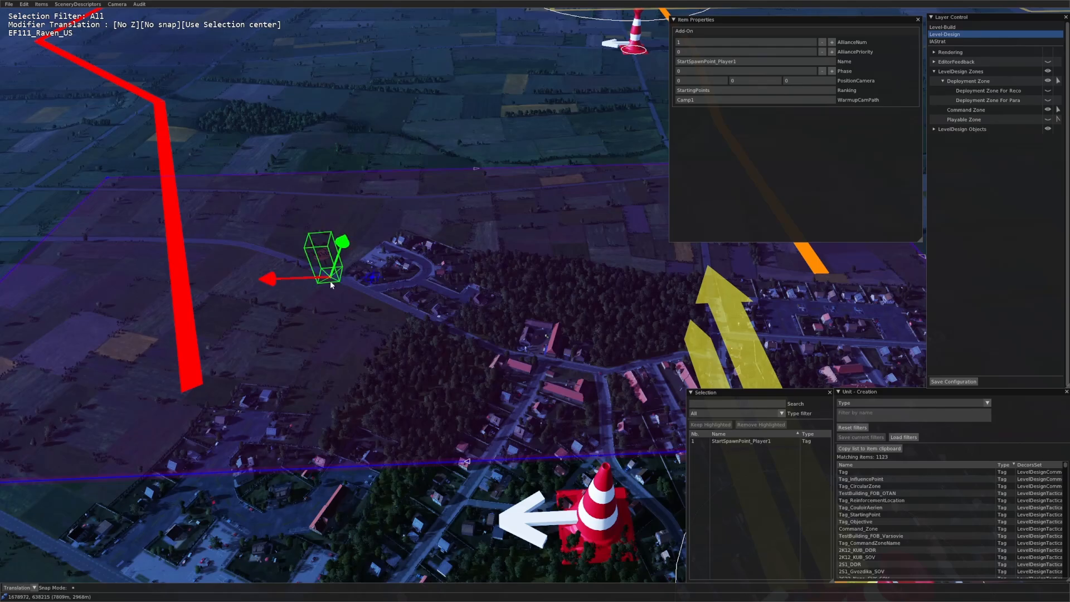
Step: Return to the forest-side deployment zone and select the vehicle unit and the yellow reinforcement arrow beside it to examine their properties
{"action": "scroll", "coordinate": [330, 282], "scroll_direction": "down", "scroll_amount": 2}
{"action": "middle_click_drag", "start_coordinate": [334, 279], "coordinate": [486, 385]}
{"action": "scroll", "coordinate": [641, 281], "scroll_direction": "down", "scroll_amount": 3}
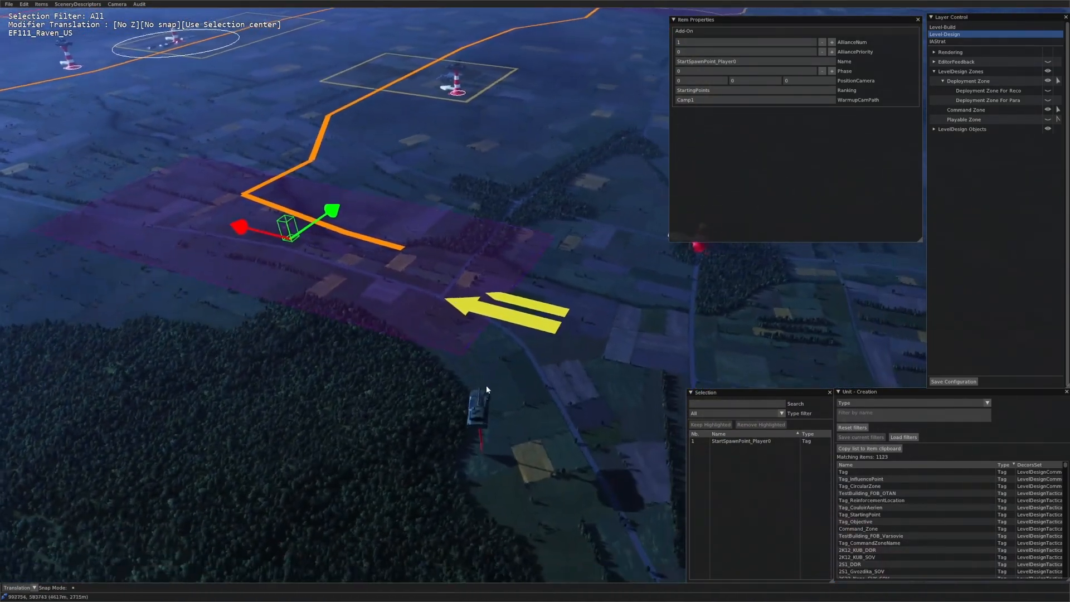
{"action": "left_click", "coordinate": [474, 424]}
{"action": "left_click", "coordinate": [499, 306]}
{"action": "scroll", "coordinate": [383, 257], "scroll_direction": "up", "scroll_amount": 5}
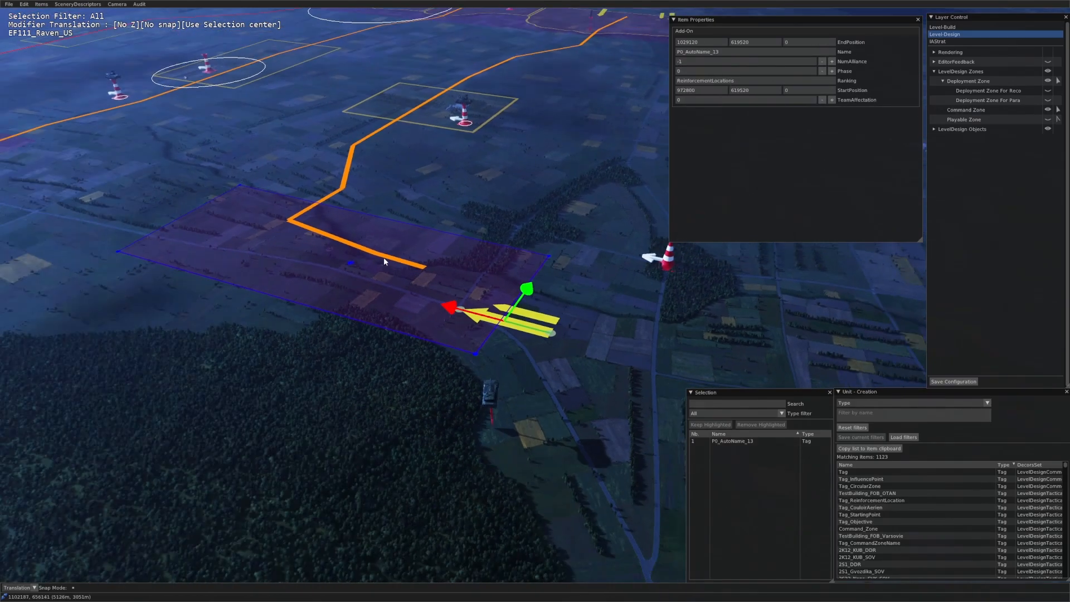
Step: Survey the corridor leading to the enemy zones and select the cone tag tagfx0 in the woods beyond the yellow arrows
{"action": "key", "text": "Up"}
{"action": "middle_click_drag", "start_coordinate": [446, 354], "coordinate": [399, 317]}
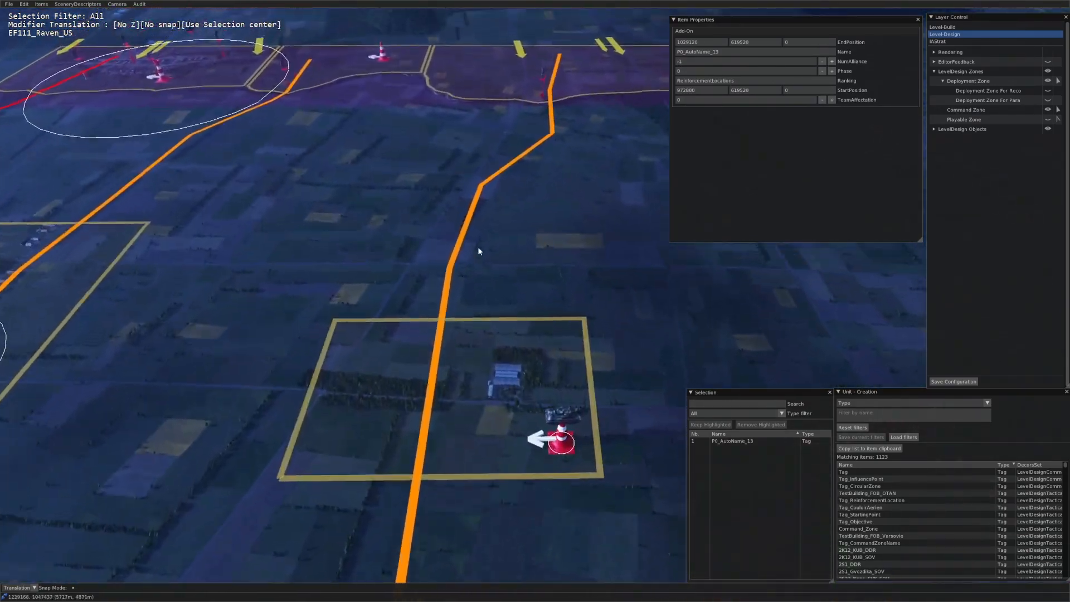
{"action": "scroll", "coordinate": [521, 222], "scroll_direction": "down", "scroll_amount": 8}
{"action": "middle_click_drag", "start_coordinate": [520, 223], "coordinate": [542, 373]}
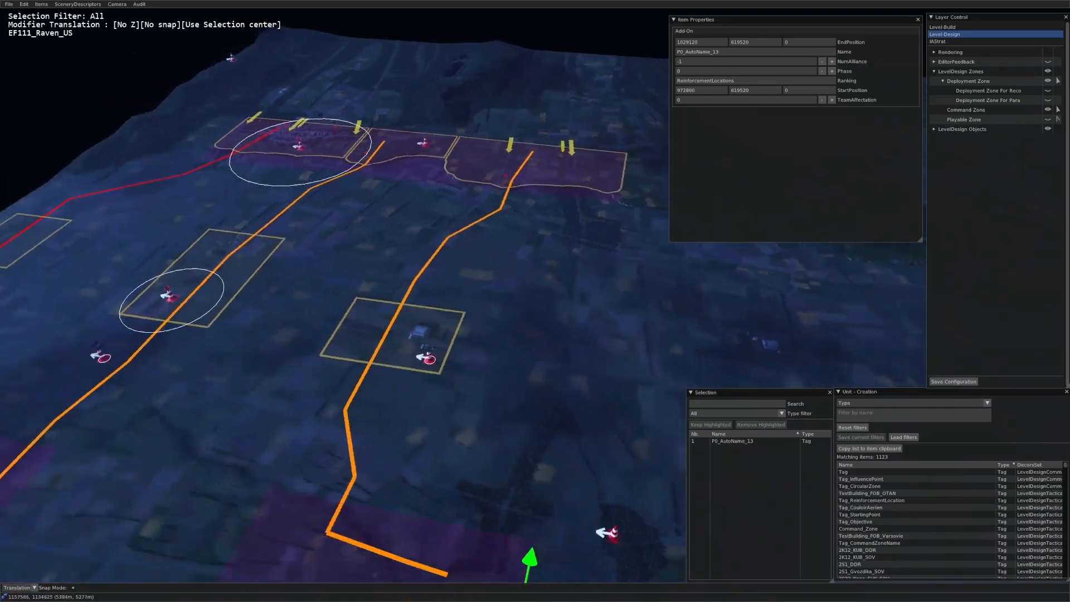
{"action": "scroll", "coordinate": [579, 390], "scroll_direction": "up", "scroll_amount": 5}
{"action": "left_click", "coordinate": [597, 352]}
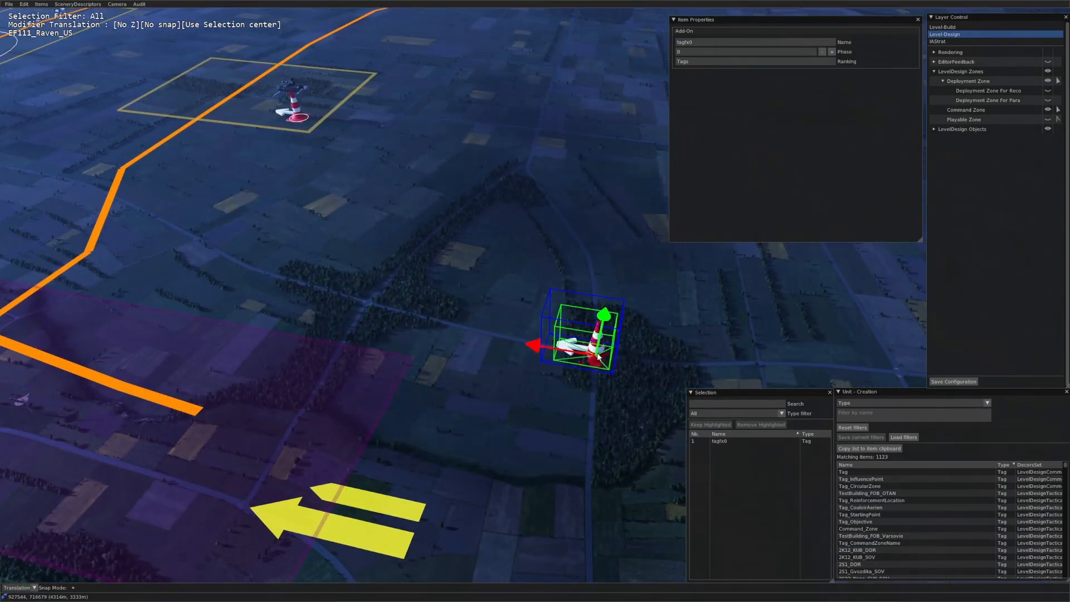
{"action": "middle_click_drag", "start_coordinate": [597, 352], "coordinate": [523, 322]}
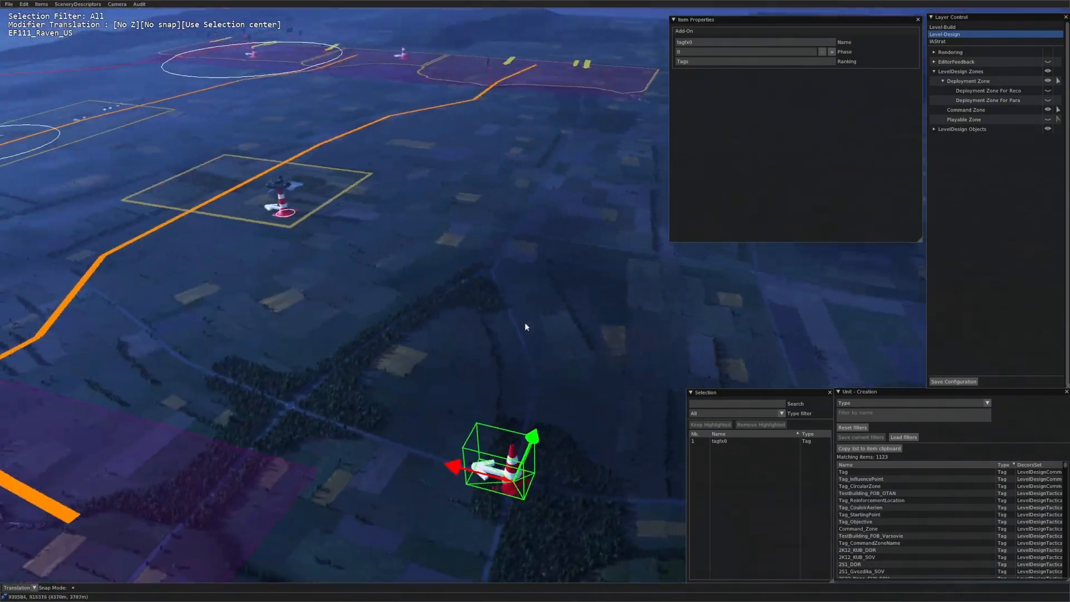
Step: Select the Alpha command zone and the Tunguska_2K22_SOV unit on the cone inside it to examine their item properties
{"action": "scroll", "coordinate": [414, 295], "scroll_direction": "up", "scroll_amount": 4}
{"action": "scroll", "coordinate": [413, 297], "scroll_direction": "up", "scroll_amount": 2}
{"action": "left_click", "coordinate": [454, 304]}
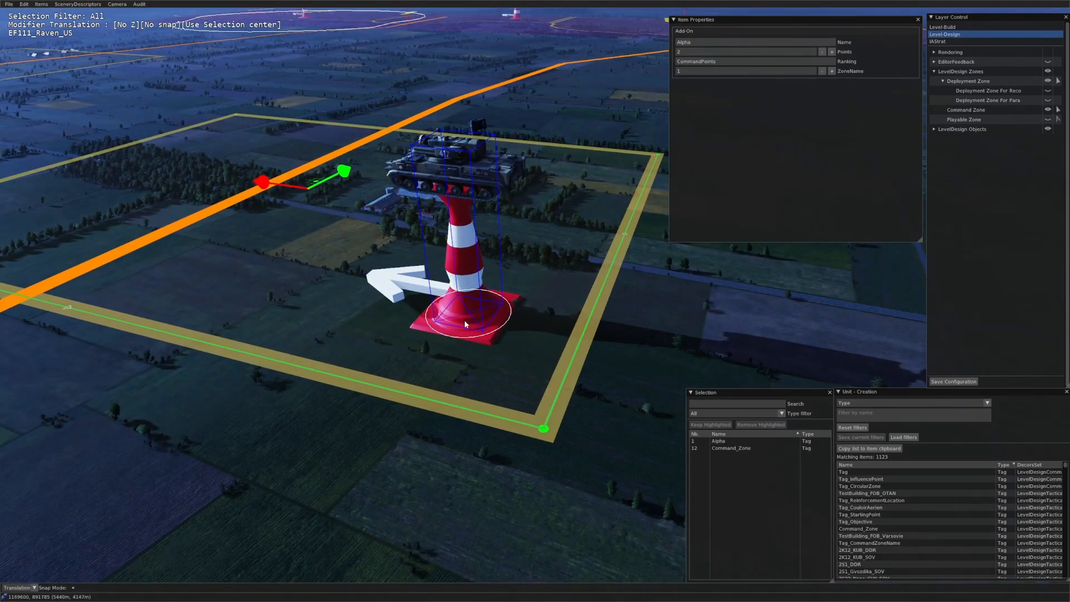
{"action": "scroll", "coordinate": [464, 319], "scroll_direction": "up", "scroll_amount": 2}
{"action": "middle_click_drag", "start_coordinate": [464, 320], "coordinate": [570, 369]}
{"action": "scroll", "coordinate": [573, 369], "scroll_direction": "up", "scroll_amount": 1}
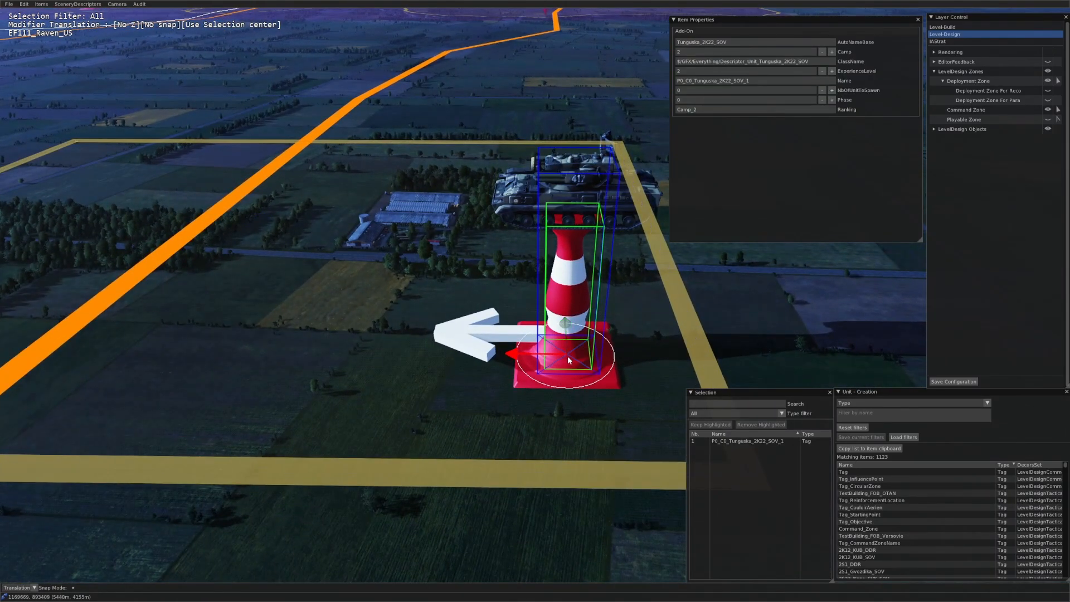
Step: Select the AALeftPoint circular zone tag under the Tunguska and examine its position within the Alpha zone from several angles
{"action": "left_click", "coordinate": [568, 359]}
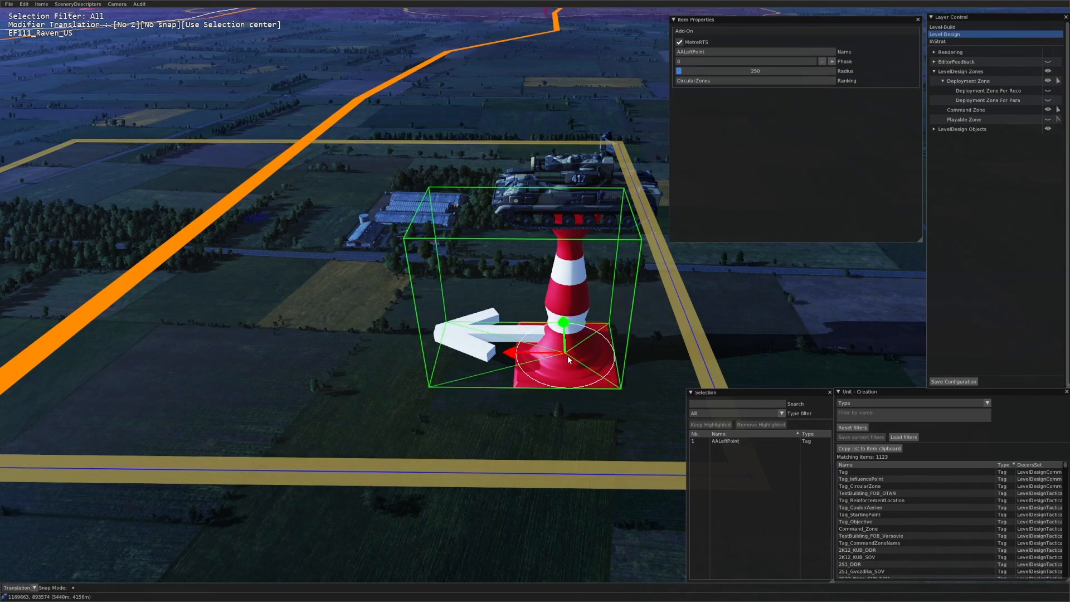
{"action": "scroll", "coordinate": [567, 355], "scroll_direction": "down", "scroll_amount": 3}
{"action": "middle_click_drag", "start_coordinate": [567, 355], "coordinate": [510, 360]}
{"action": "scroll", "coordinate": [531, 320], "scroll_direction": "down", "scroll_amount": 2}
{"action": "scroll", "coordinate": [529, 318], "scroll_direction": "down", "scroll_amount": 3}
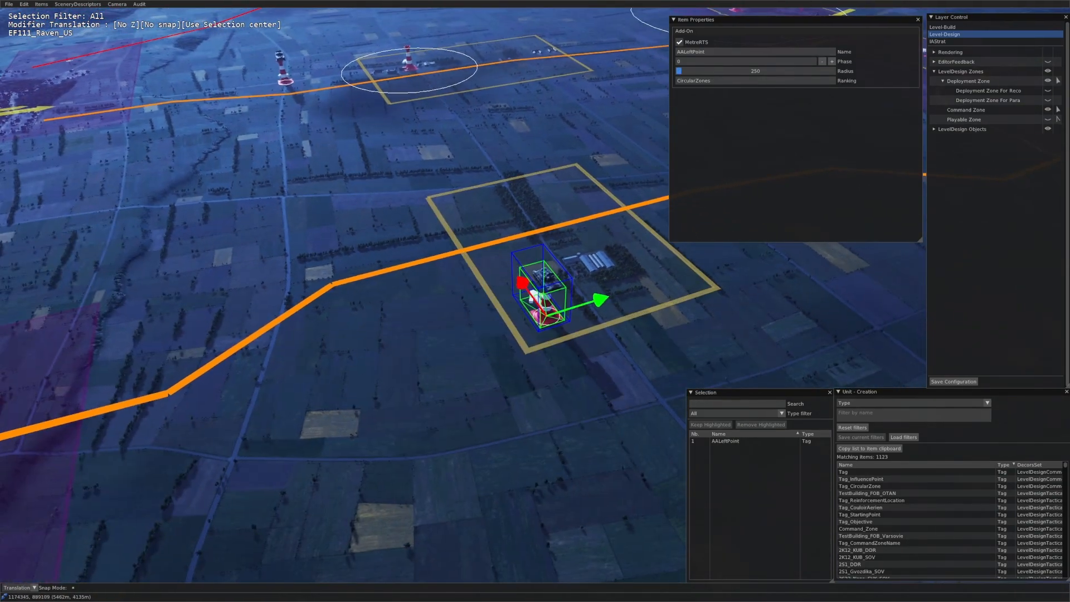
{"action": "key", "text": "Up"}
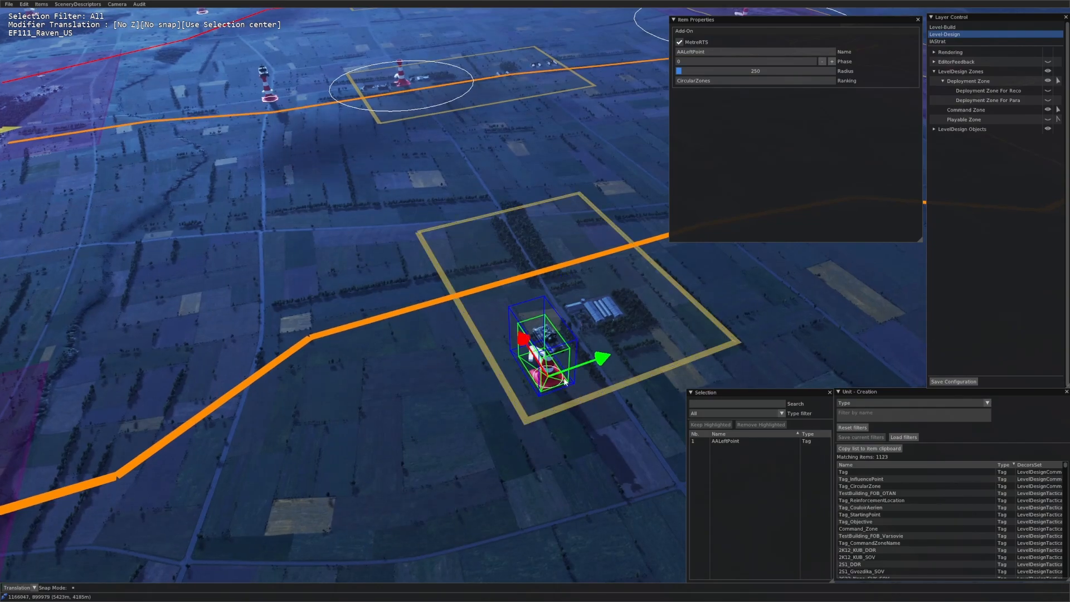
{"action": "scroll", "coordinate": [549, 384], "scroll_direction": "up", "scroll_amount": 5}
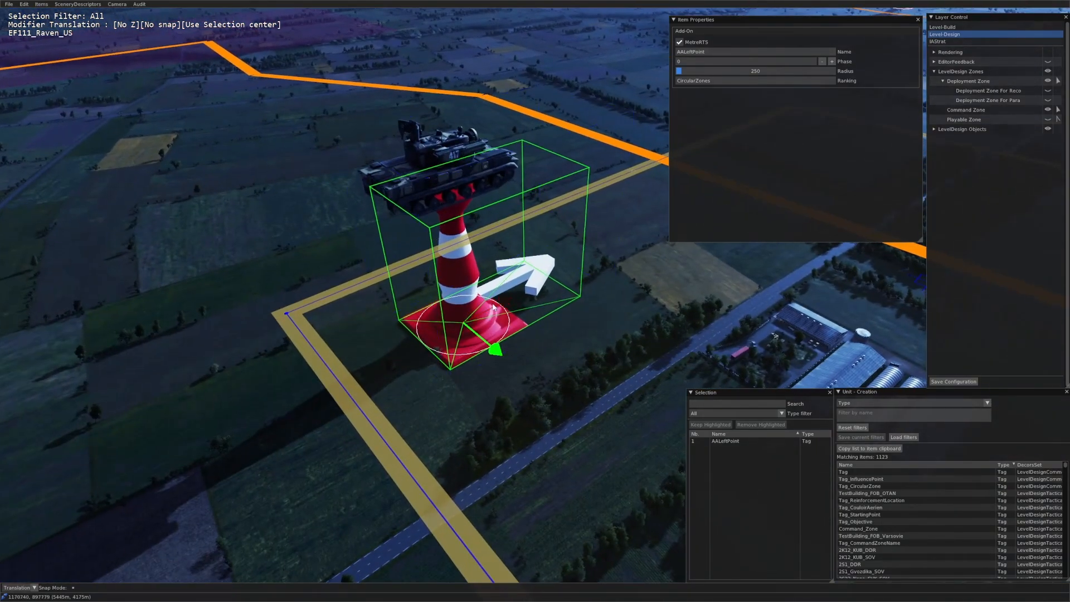
{"action": "scroll", "coordinate": [455, 307], "scroll_direction": "down", "scroll_amount": 8}
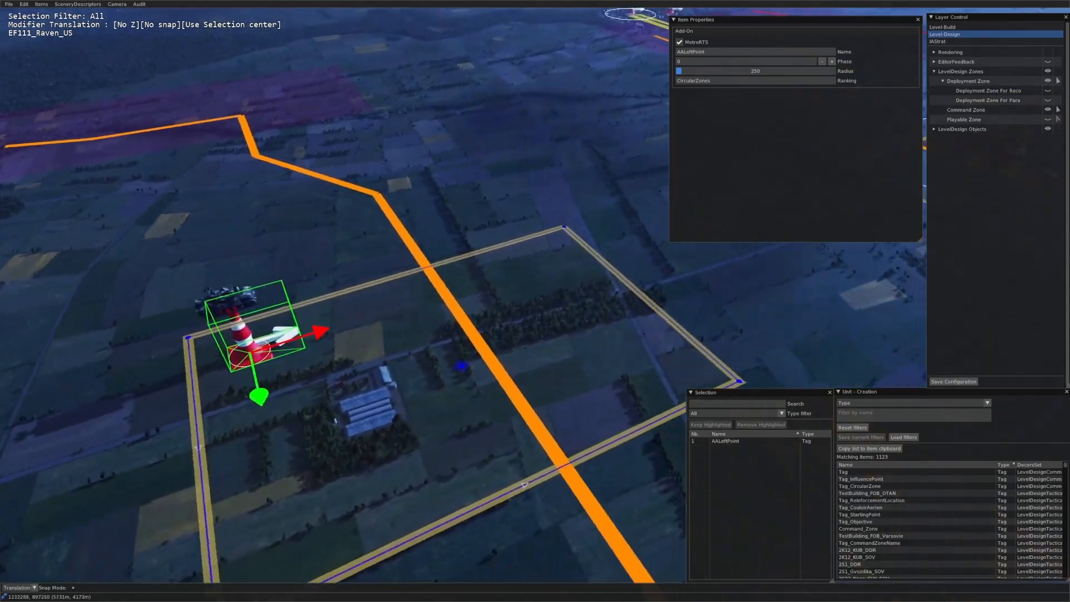
Step: Select the middle Tunguska_2K22_SOV unit and its AAMidPoint circular zone tag beside the orange corridor to examine their properties
{"action": "scroll", "coordinate": [474, 315], "scroll_direction": "up", "scroll_amount": 6}
{"action": "left_click", "coordinate": [475, 249]}
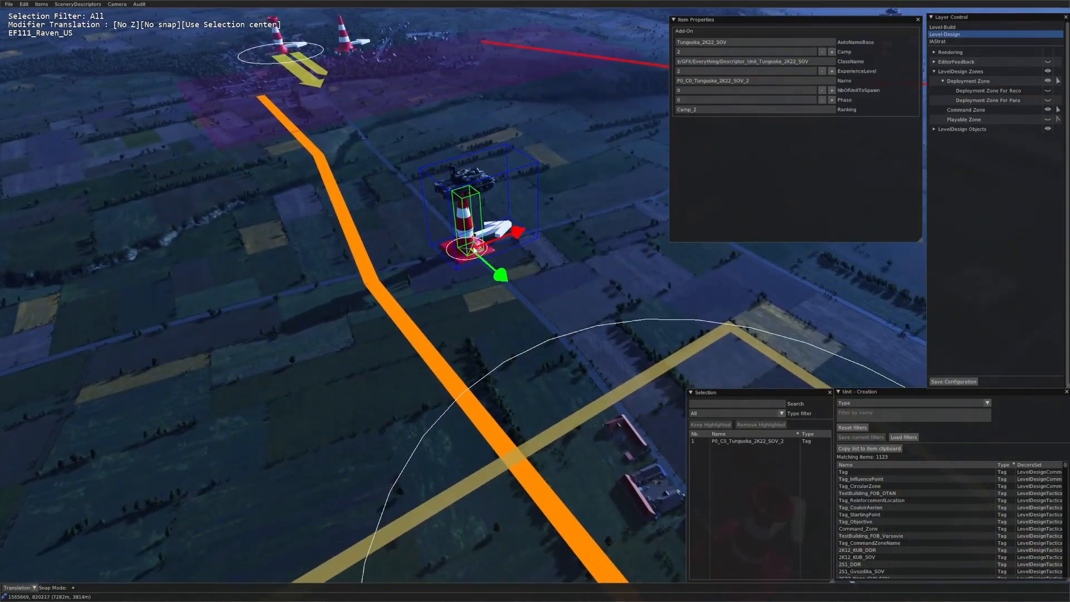
{"action": "left_click", "coordinate": [472, 250]}
{"action": "middle_click_drag", "start_coordinate": [474, 251], "coordinate": [511, 293]}
{"action": "key", "text": "Right"}
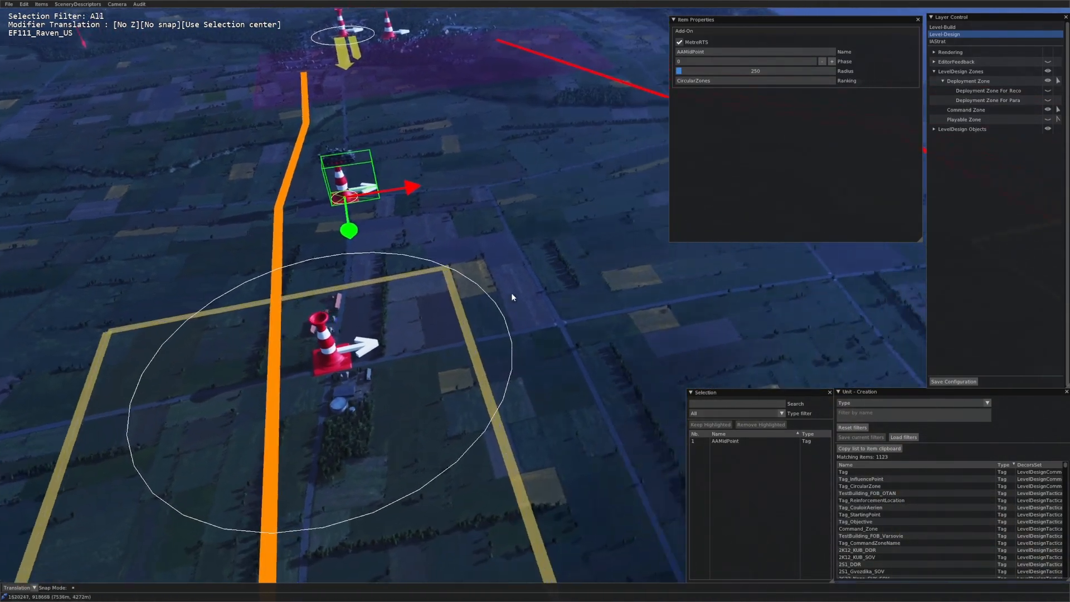
Step: Area-select the AARightPoint tag together with its Tunguska_2K22_SOV unit near the red corridor
{"action": "left_click_drag", "start_coordinate": [483, 255], "coordinate": [559, 332]}
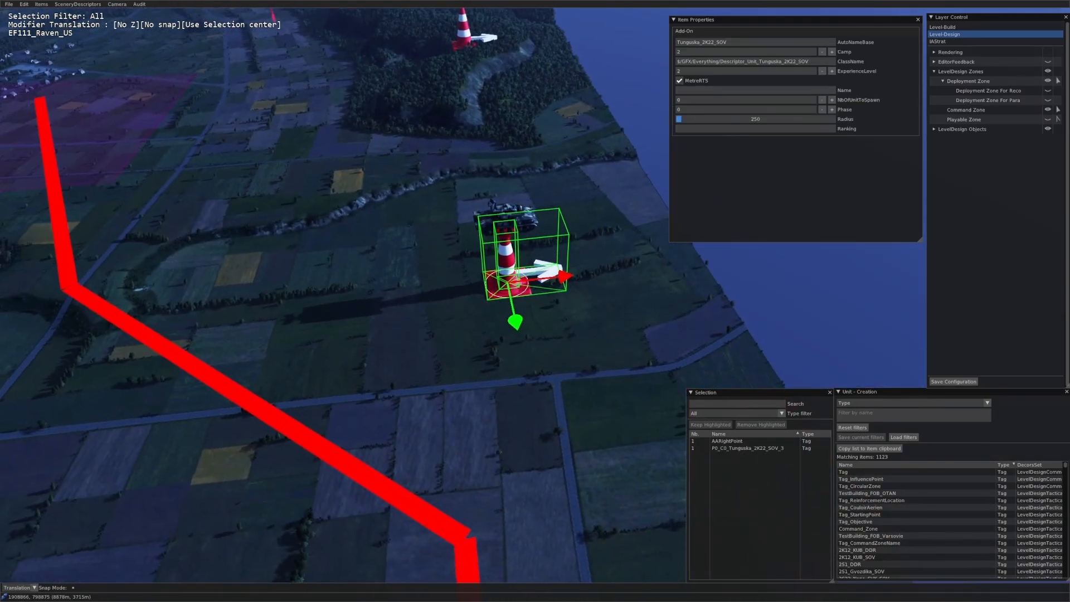
{"action": "scroll", "coordinate": [521, 321], "scroll_direction": "down", "scroll_amount": 3}
{"action": "middle_click_drag", "start_coordinate": [520, 321], "coordinate": [614, 208]}
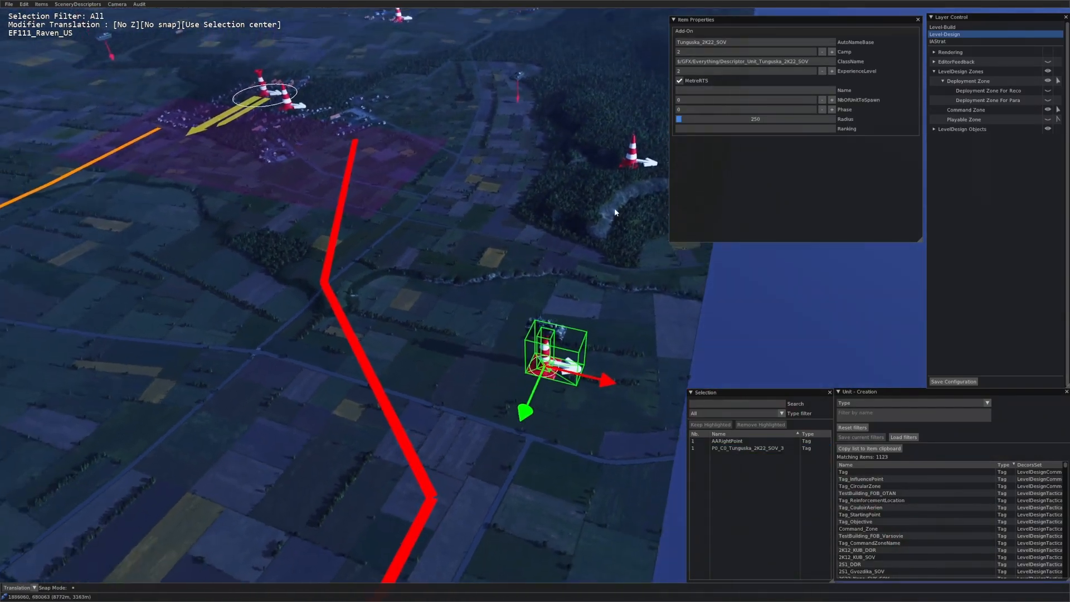
Step: Examine the cone tags around the town by selecting tagfx1 at the forest river and tagfx2 in the fields beyond
{"action": "key", "text": "Up"}
{"action": "left_click", "coordinate": [654, 244]}
{"action": "key", "text": "Up"}
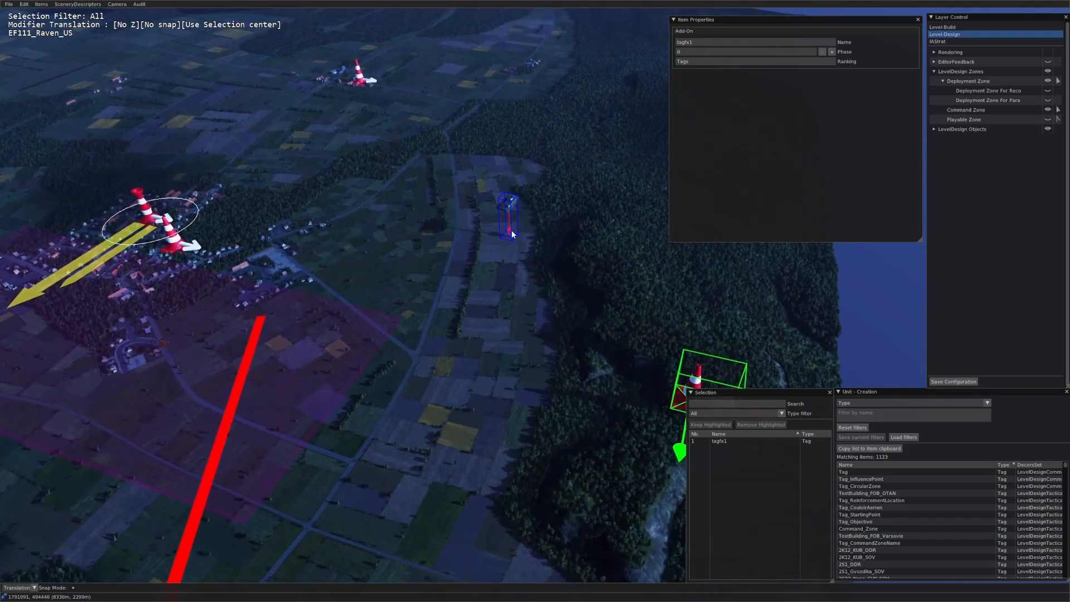
{"action": "left_click", "coordinate": [513, 233]}
{"action": "scroll", "coordinate": [514, 231], "scroll_direction": "down", "scroll_amount": 3}
{"action": "middle_click_drag", "start_coordinate": [497, 221], "coordinate": [481, 207]}
{"action": "left_click", "coordinate": [512, 158]}
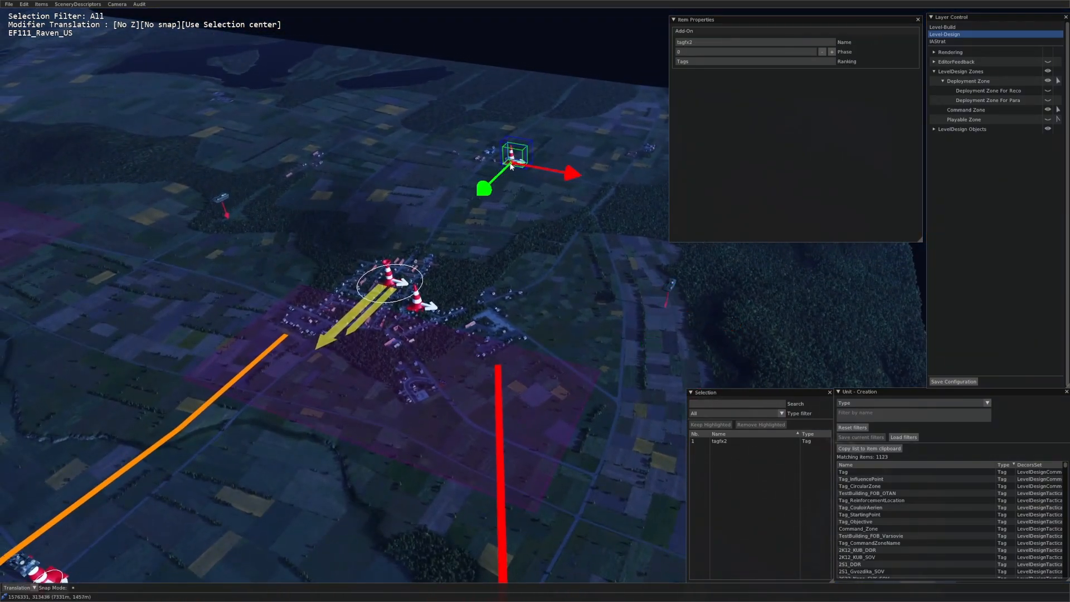
{"action": "left_click_drag", "start_coordinate": [470, 125], "coordinate": [562, 204]}
Step: Select the T80_At_Foxtrot_Circular_Zone tag beside the enemy town and examine the circle it covers and its properties
{"action": "middle_click_drag", "start_coordinate": [563, 204], "coordinate": [334, 253]}
{"action": "scroll", "coordinate": [318, 260], "scroll_direction": "up", "scroll_amount": 5}
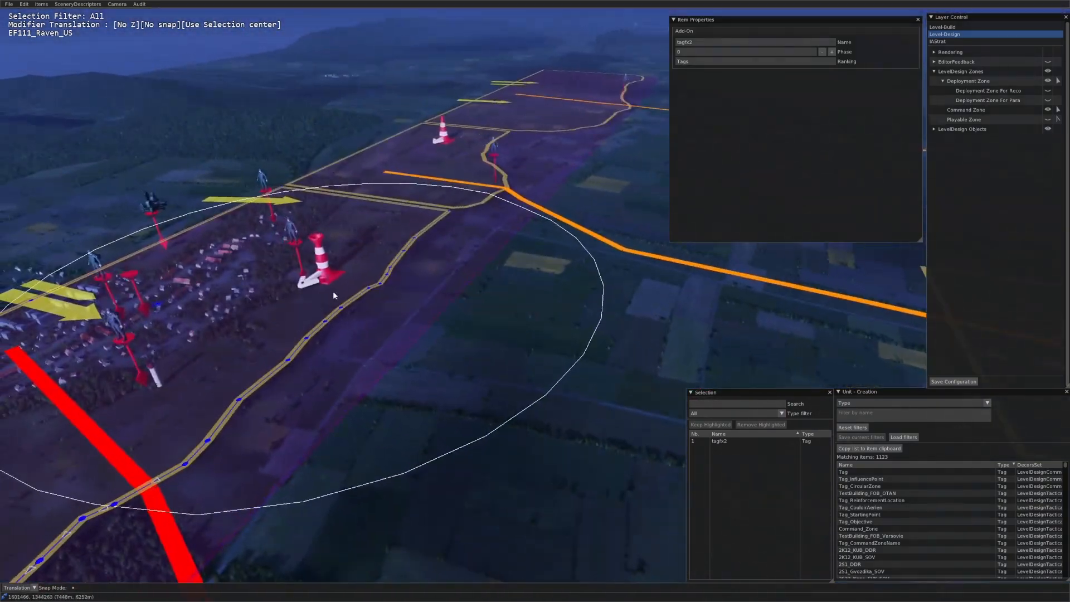
{"action": "left_click", "coordinate": [341, 288]}
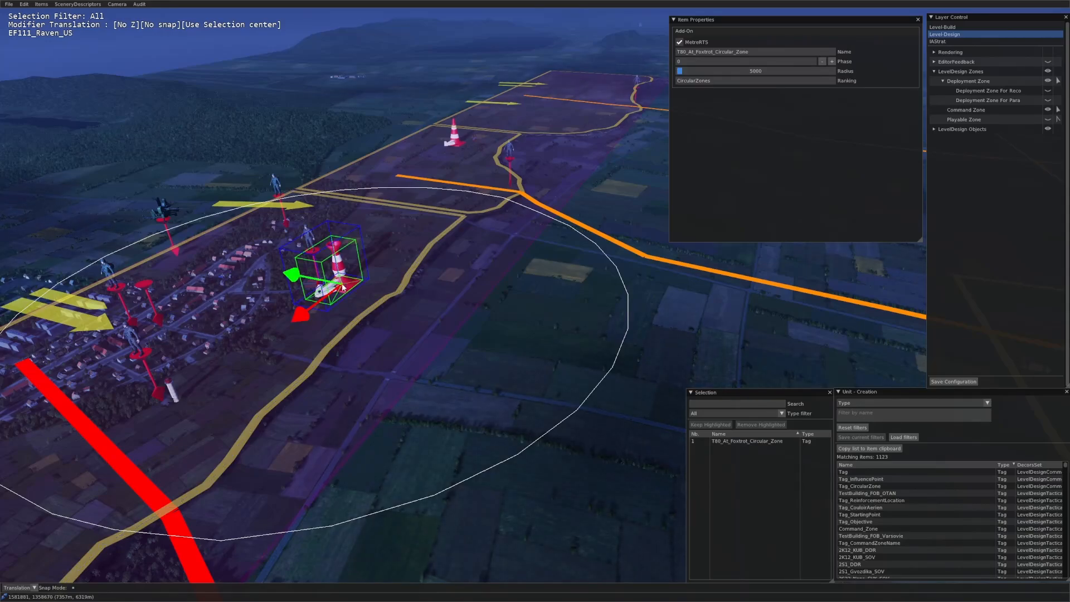
{"action": "middle_click_drag", "start_coordinate": [348, 289], "coordinate": [578, 343]}
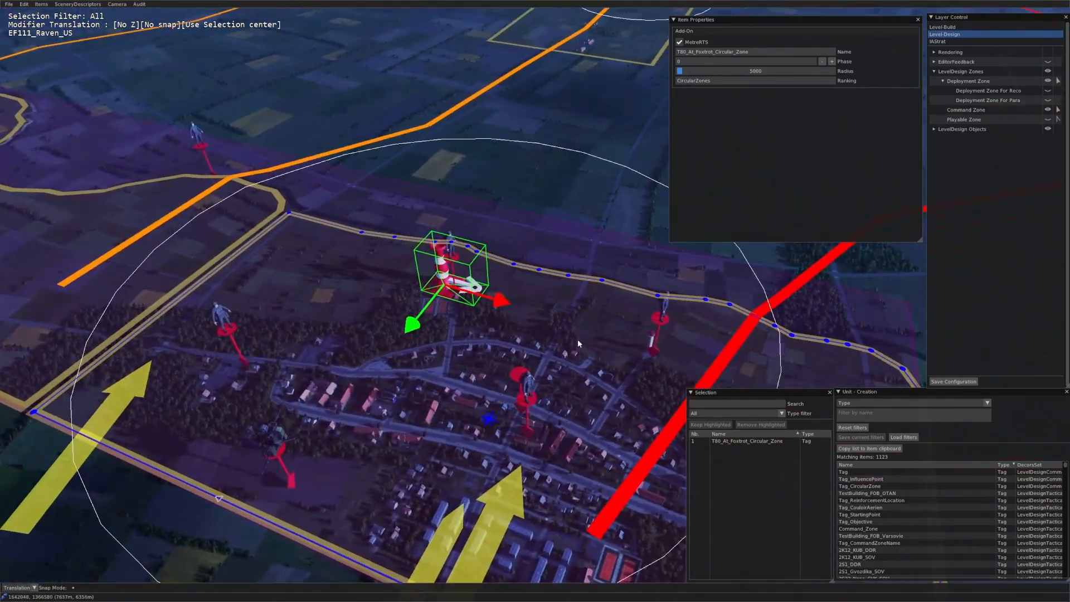
{"action": "scroll", "coordinate": [540, 304], "scroll_direction": "down", "scroll_amount": 3}
{"action": "middle_click_drag", "start_coordinate": [540, 304], "coordinate": [596, 247]}
{"action": "middle_click_drag", "start_coordinate": [576, 283], "coordinate": [387, 436]}
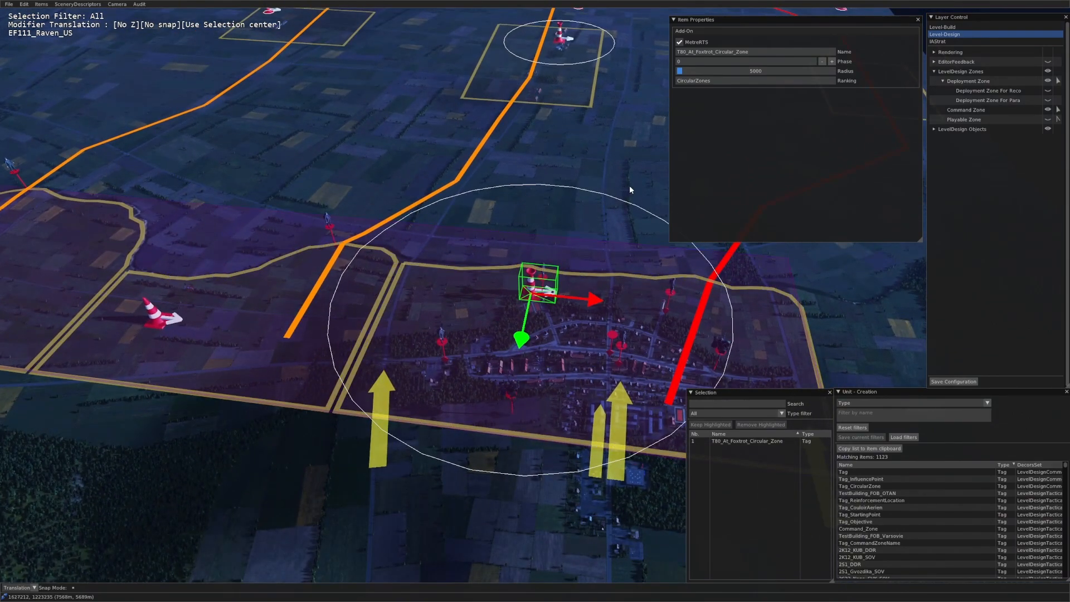
{"action": "mouse_move", "coordinate": [619, 237]}
{"action": "middle_mouse_down"}
{"action": "mouse_move", "coordinate": [569, 279]}
{"action": "mouse_move", "coordinate": [593, 293]}
{"action": "mouse_move", "coordinate": [526, 295]}
{"action": "mouse_move", "coordinate": [614, 236]}
{"action": "middle_mouse_up"}
Step: Clear the selection and select the LabelVille tag in the middle of the enemy town to examine its component name and token
{"action": "left_click", "coordinate": [568, 283]}
{"action": "left_click", "coordinate": [570, 283]}
{"action": "scroll", "coordinate": [580, 287], "scroll_direction": "up", "scroll_amount": 3}
{"action": "left_click", "coordinate": [614, 236]}
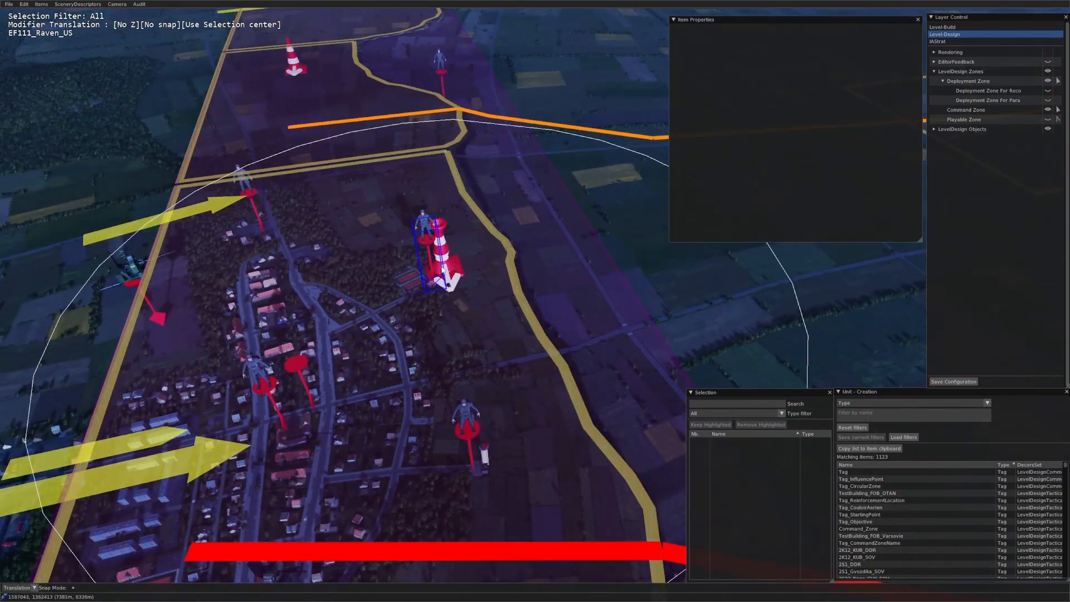
{"action": "middle_click_drag", "start_coordinate": [432, 283], "coordinate": [396, 334]}
{"action": "left_click", "coordinate": [442, 403]}
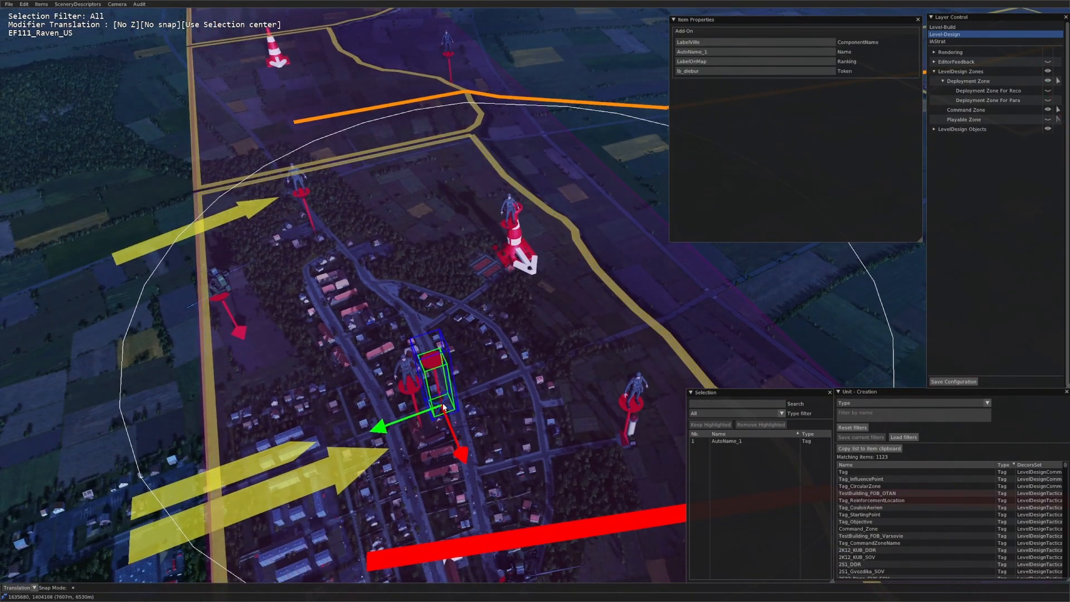
{"action": "scroll", "coordinate": [445, 396], "scroll_direction": "up", "scroll_amount": 2}
{"action": "scroll", "coordinate": [426, 291], "scroll_direction": "down", "scroll_amount": 3}
{"action": "middle_click_drag", "start_coordinate": [426, 290], "coordinate": [580, 223]}
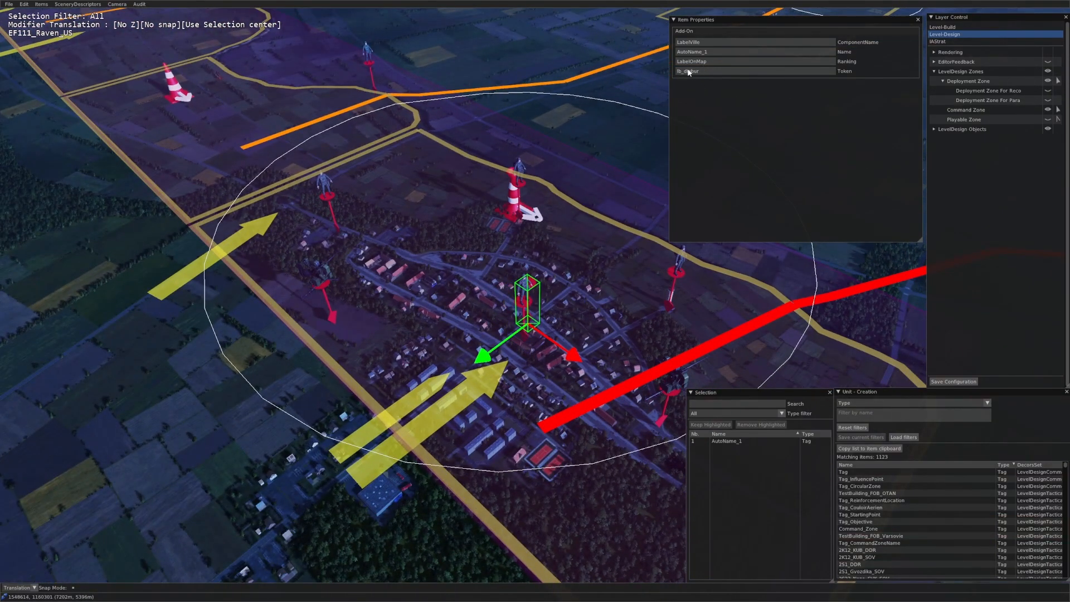
{"action": "scroll", "coordinate": [557, 211], "scroll_direction": "down", "scroll_amount": 3}
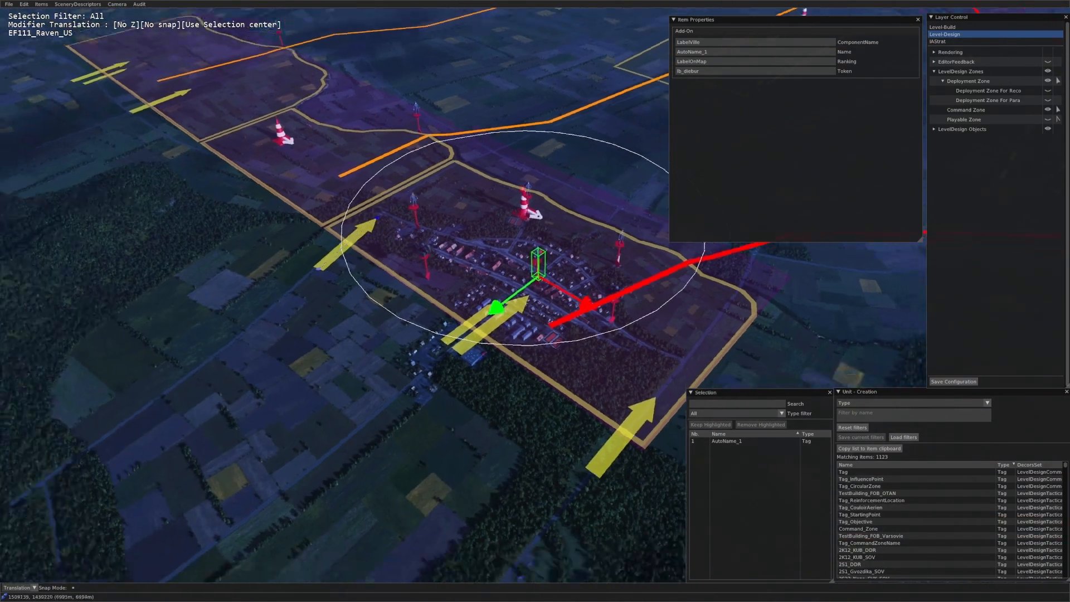
Step: Clear the selection and select the cone tag tagfx3 in the middle enemy command zone to examine its properties
{"action": "middle_click_drag", "start_coordinate": [502, 222], "coordinate": [457, 258]}
{"action": "left_click", "coordinate": [263, 264]}
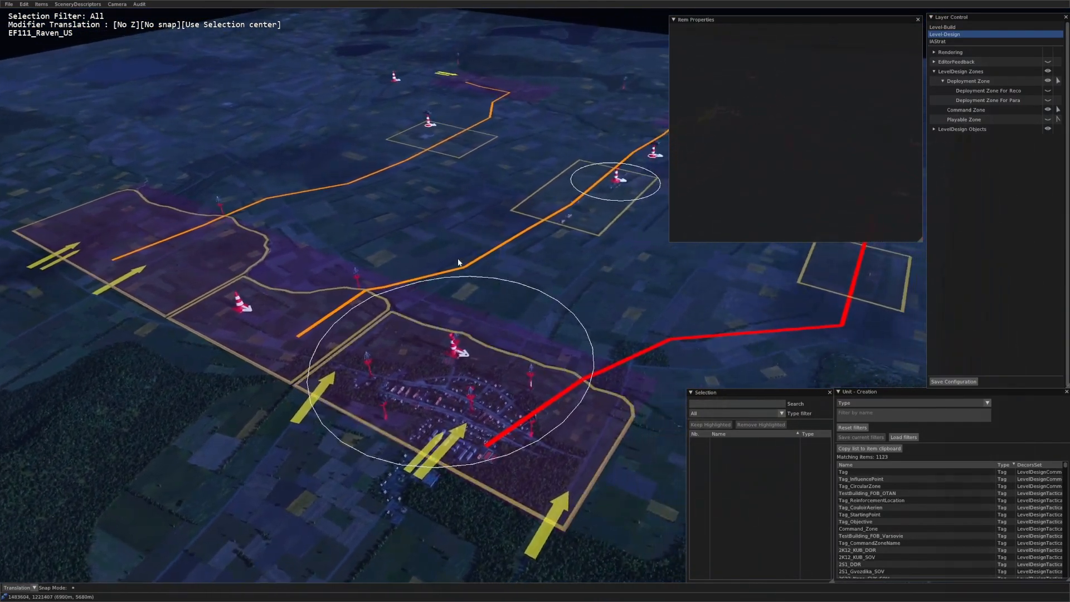
{"action": "left_click", "coordinate": [243, 311]}
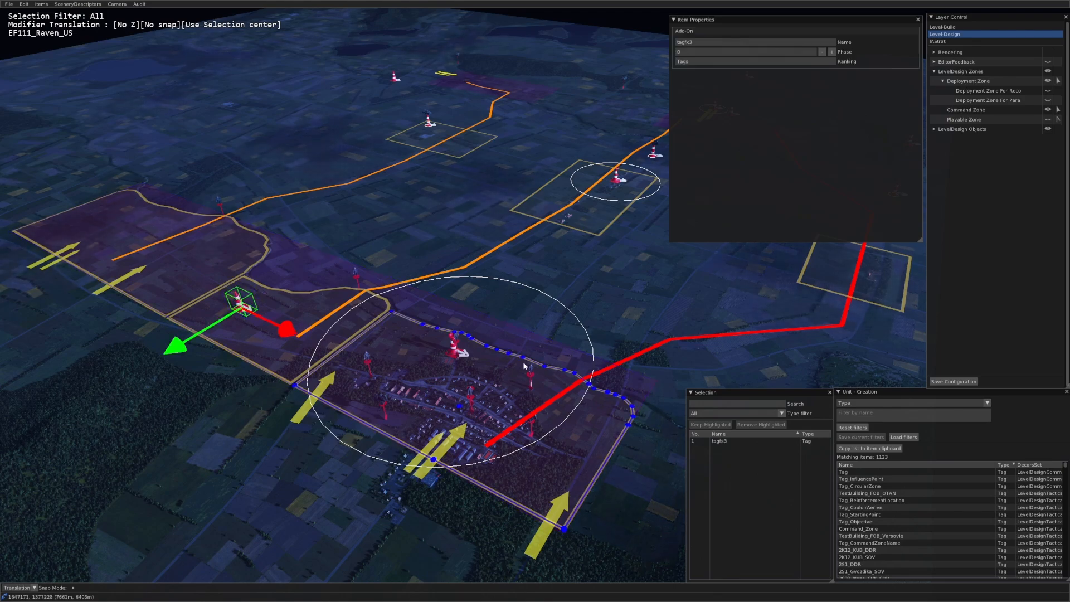
{"action": "scroll", "coordinate": [498, 399], "scroll_direction": "up", "scroll_amount": 5}
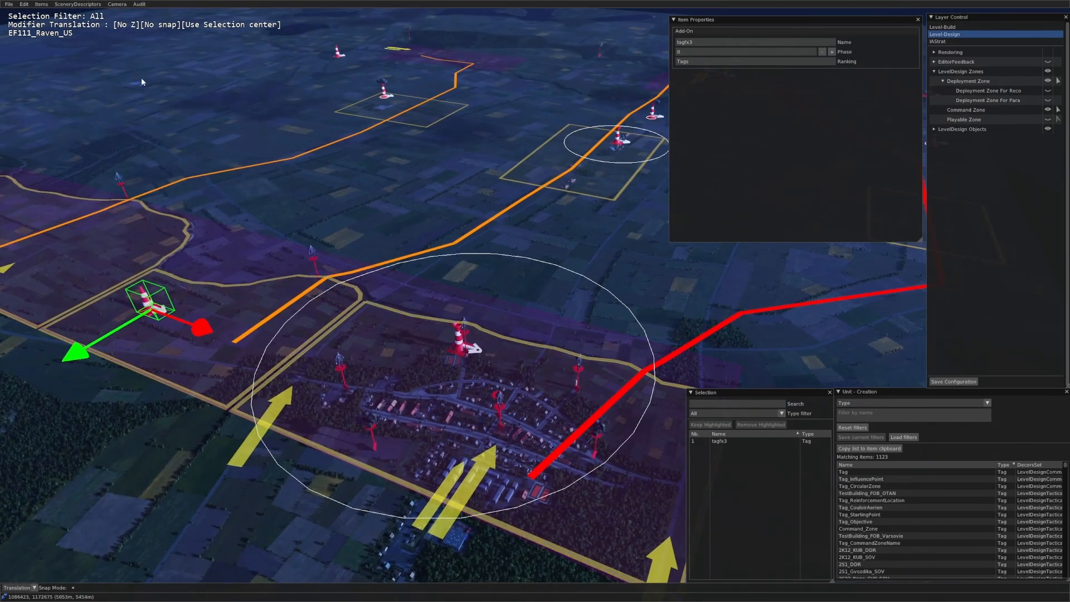
Step: Deselect the cone tag and survey the corridors, command zones and reinforcement arrows across the whole map
{"action": "left_click", "coordinate": [8, 4]}
{"action": "left_click", "coordinate": [415, 201]}
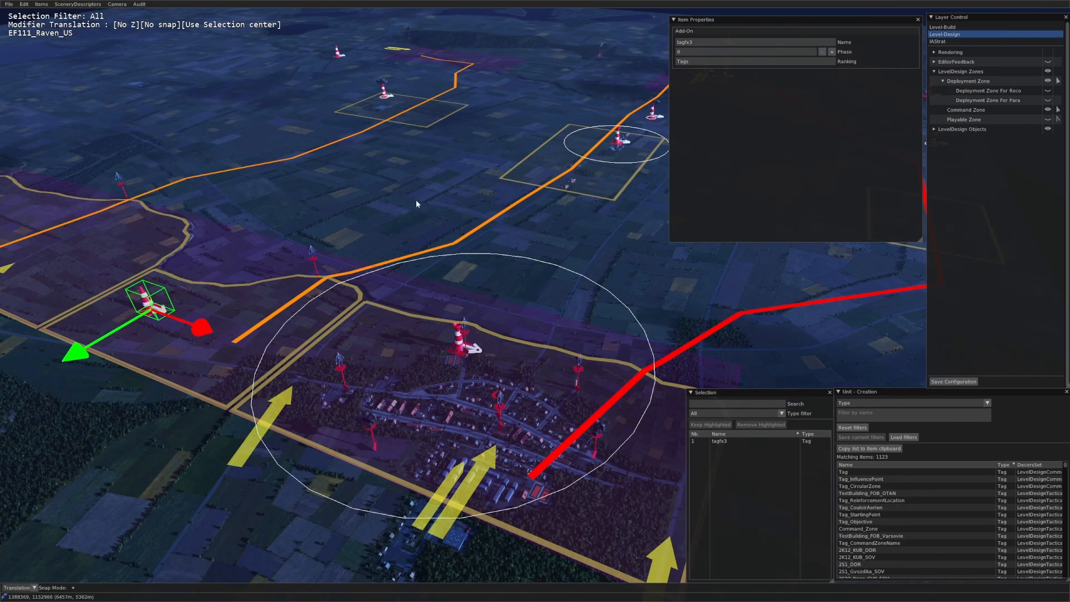
{"action": "middle_click_drag", "start_coordinate": [422, 202], "coordinate": [481, 211]}
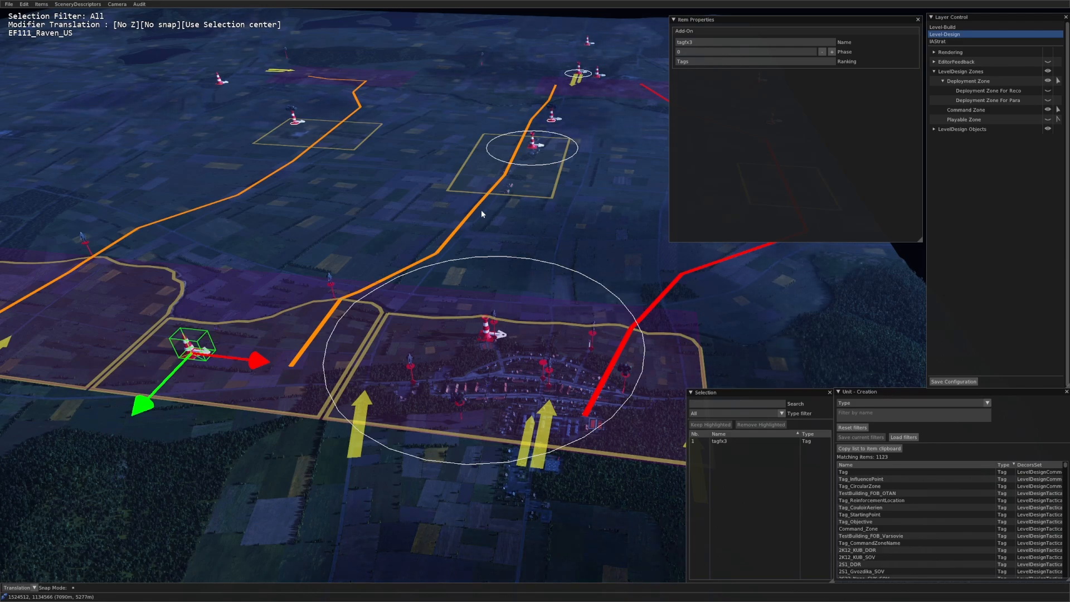
{"action": "left_click", "coordinate": [431, 216]}
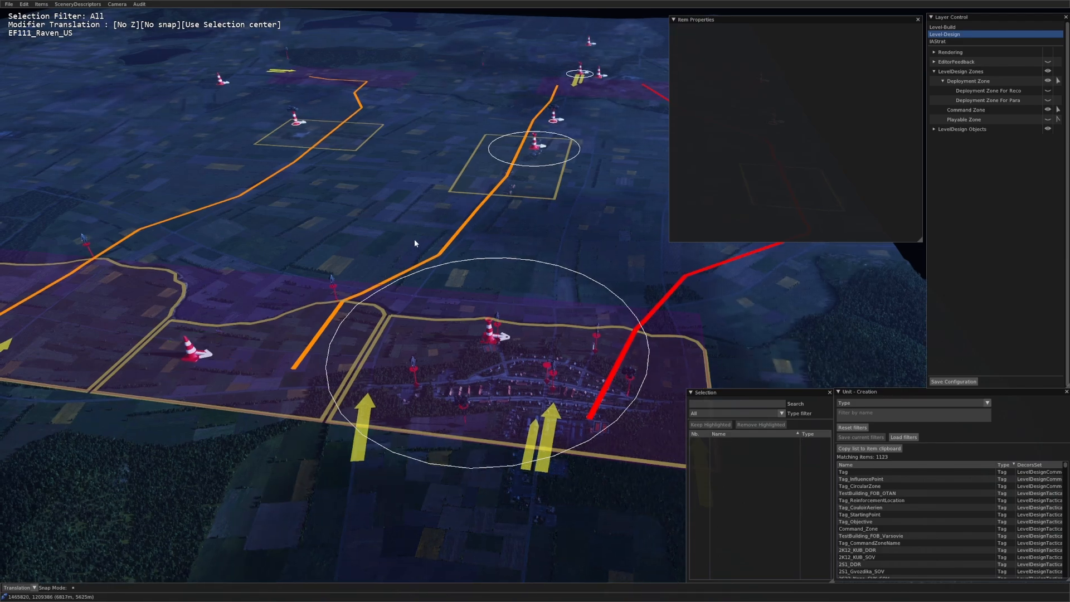
{"action": "scroll", "coordinate": [416, 243], "scroll_direction": "up", "scroll_amount": 5}
{"action": "middle_click_drag", "start_coordinate": [415, 244], "coordinate": [496, 315]}
{"action": "scroll", "coordinate": [514, 335], "scroll_direction": "down", "scroll_amount": 5}
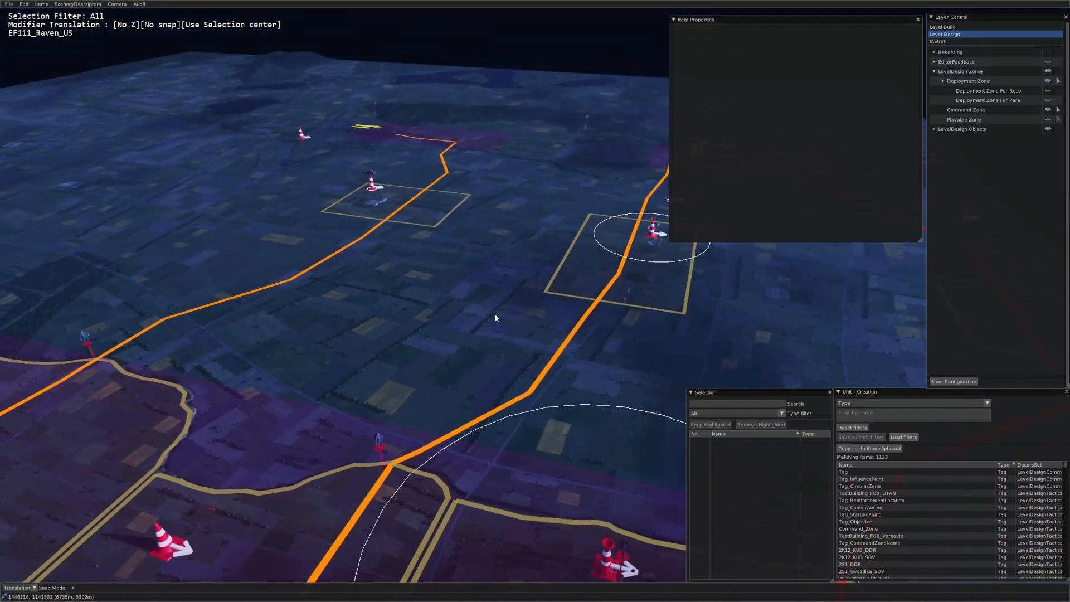